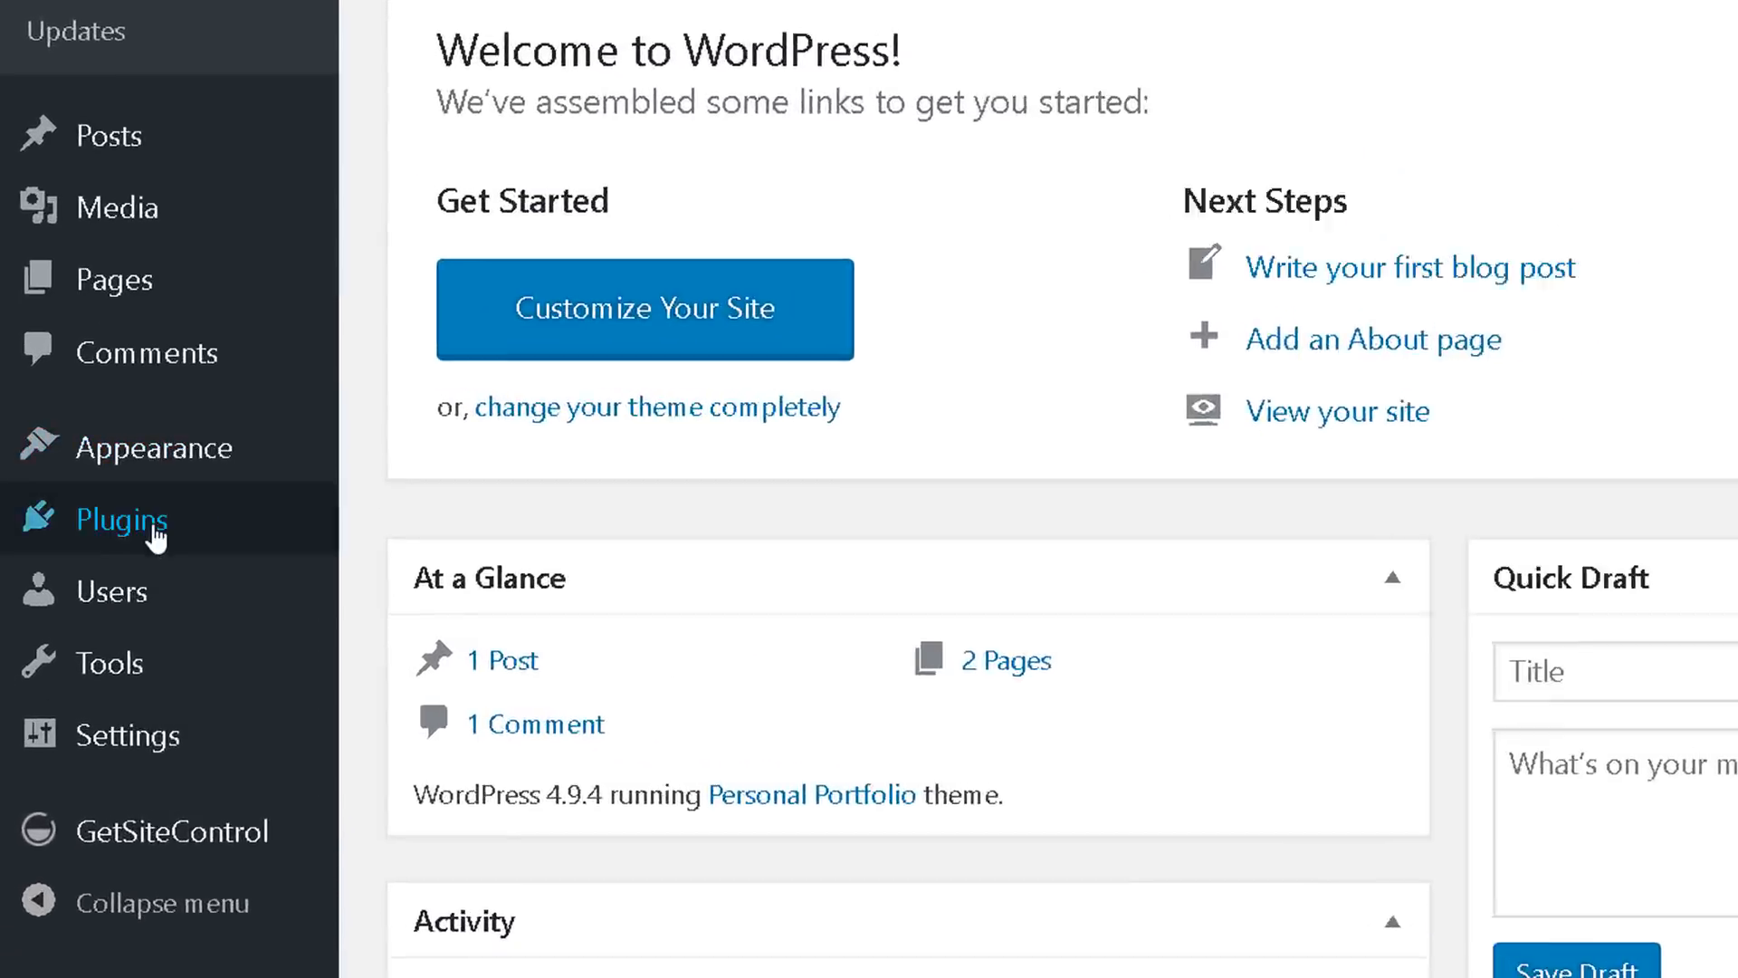
- Open the page for adding new plugins and search for "contact form 7"
mouse_move(103, 589)
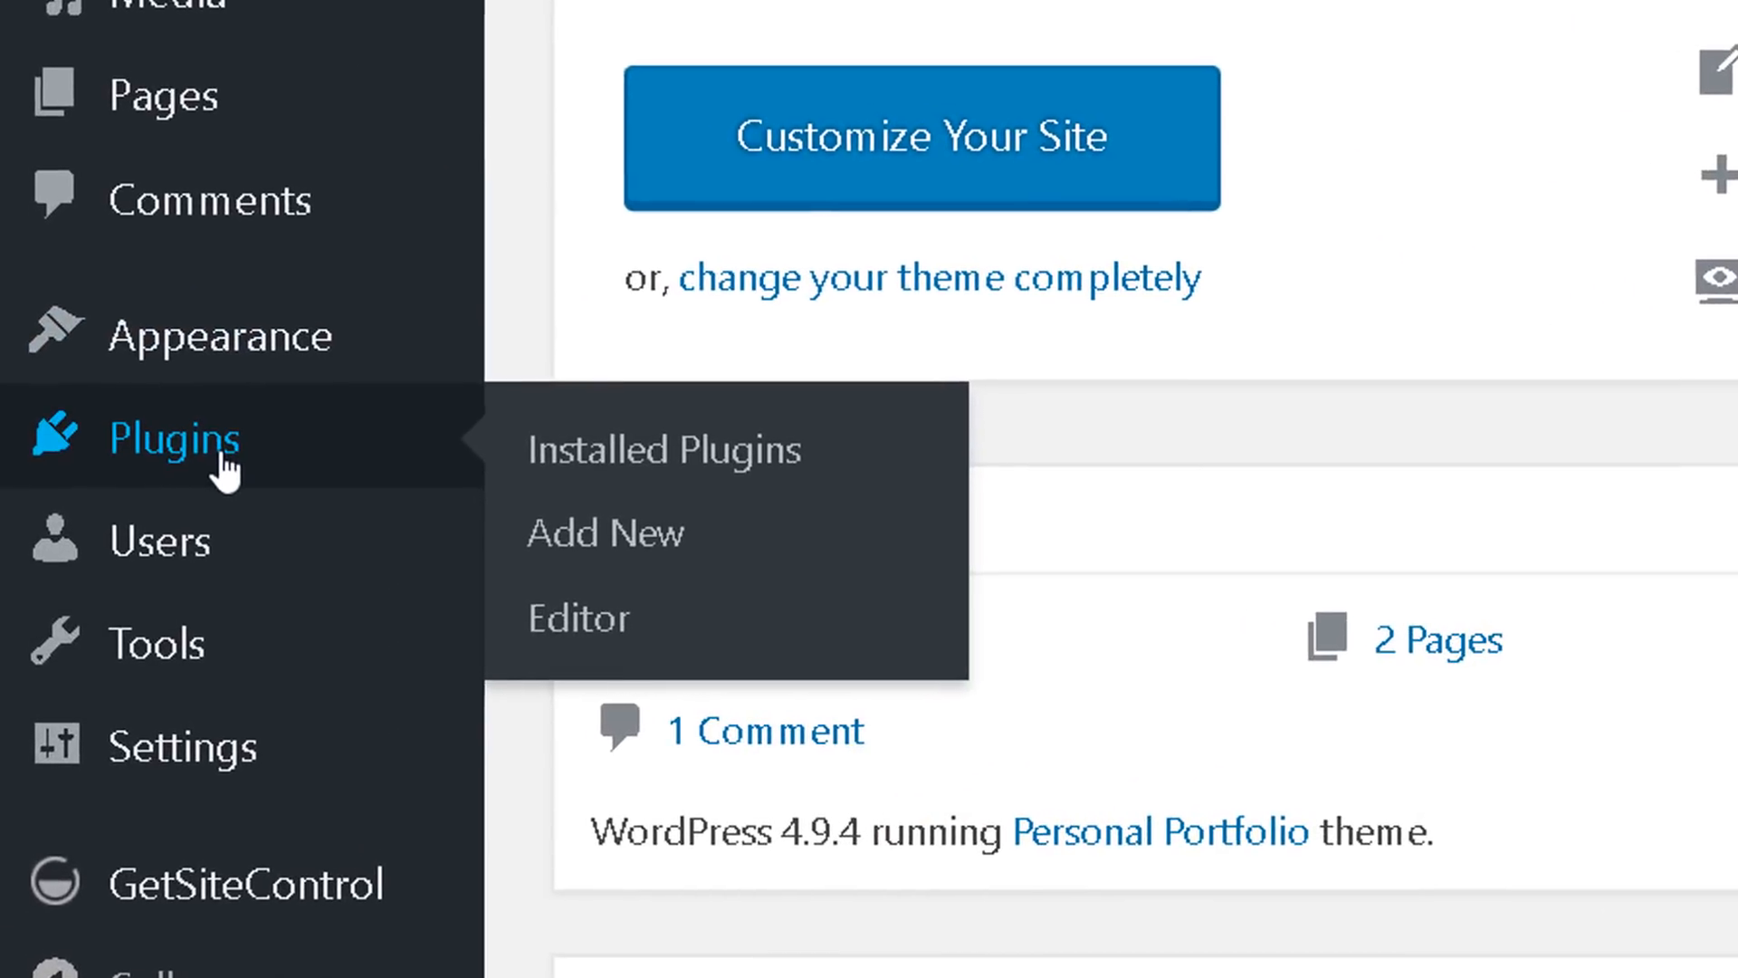
click(559, 541)
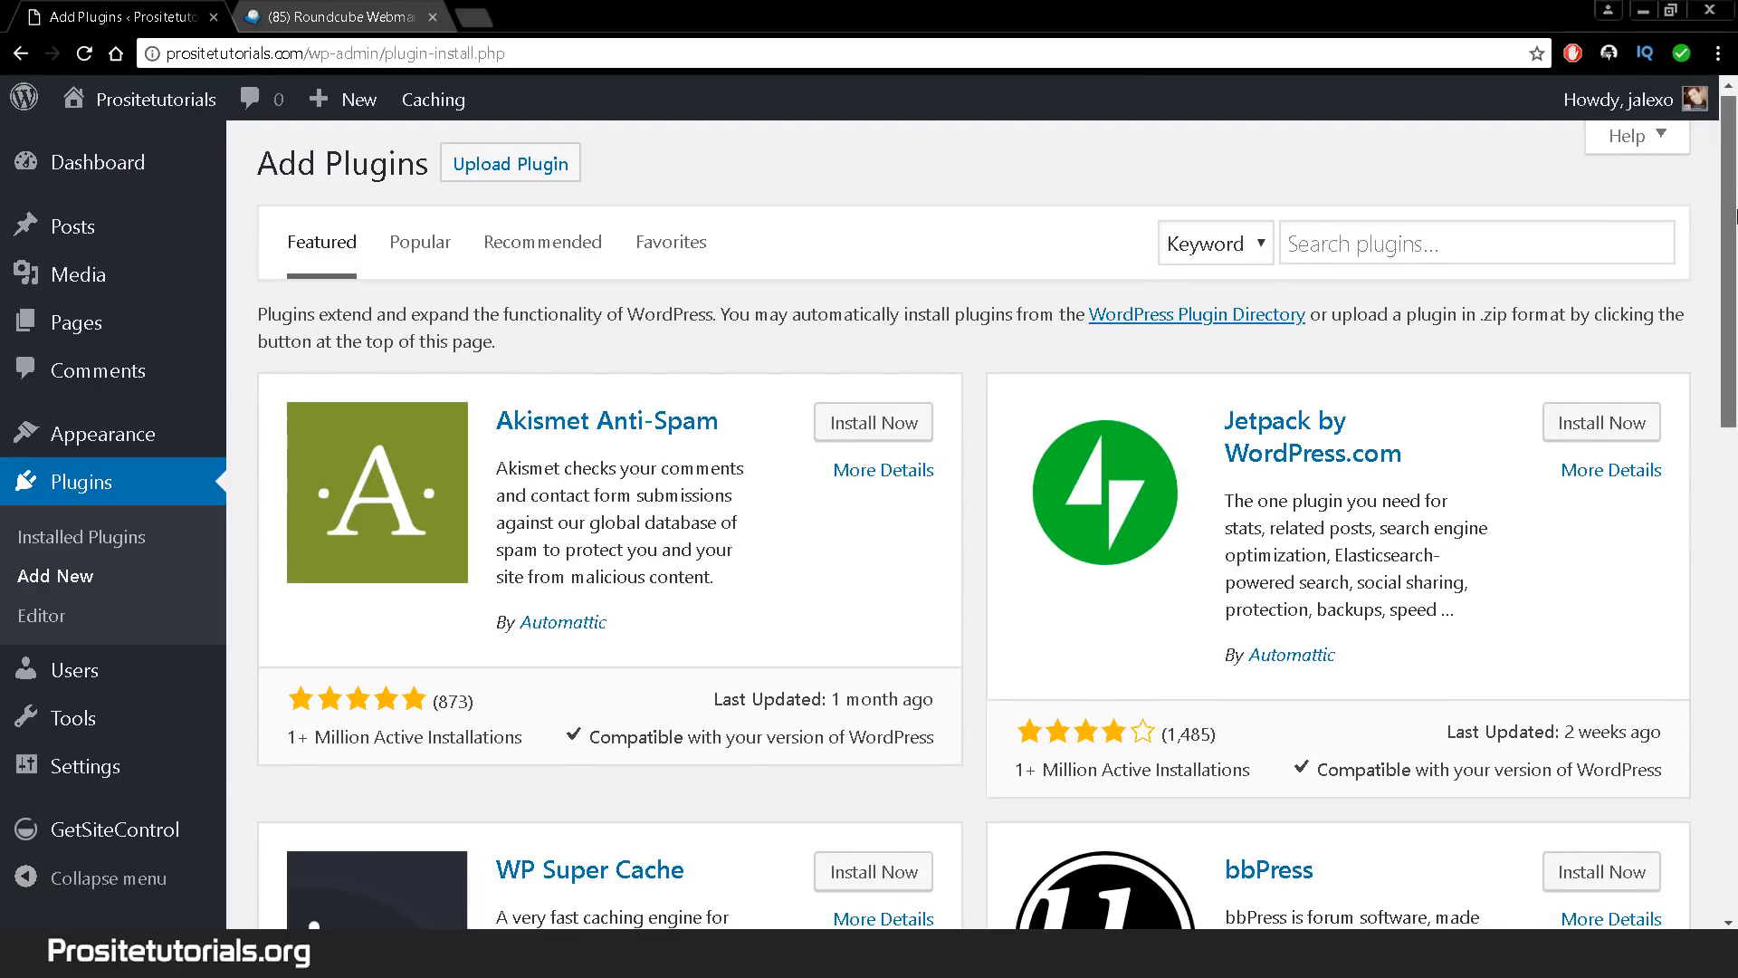
click(1489, 257)
text(contact)
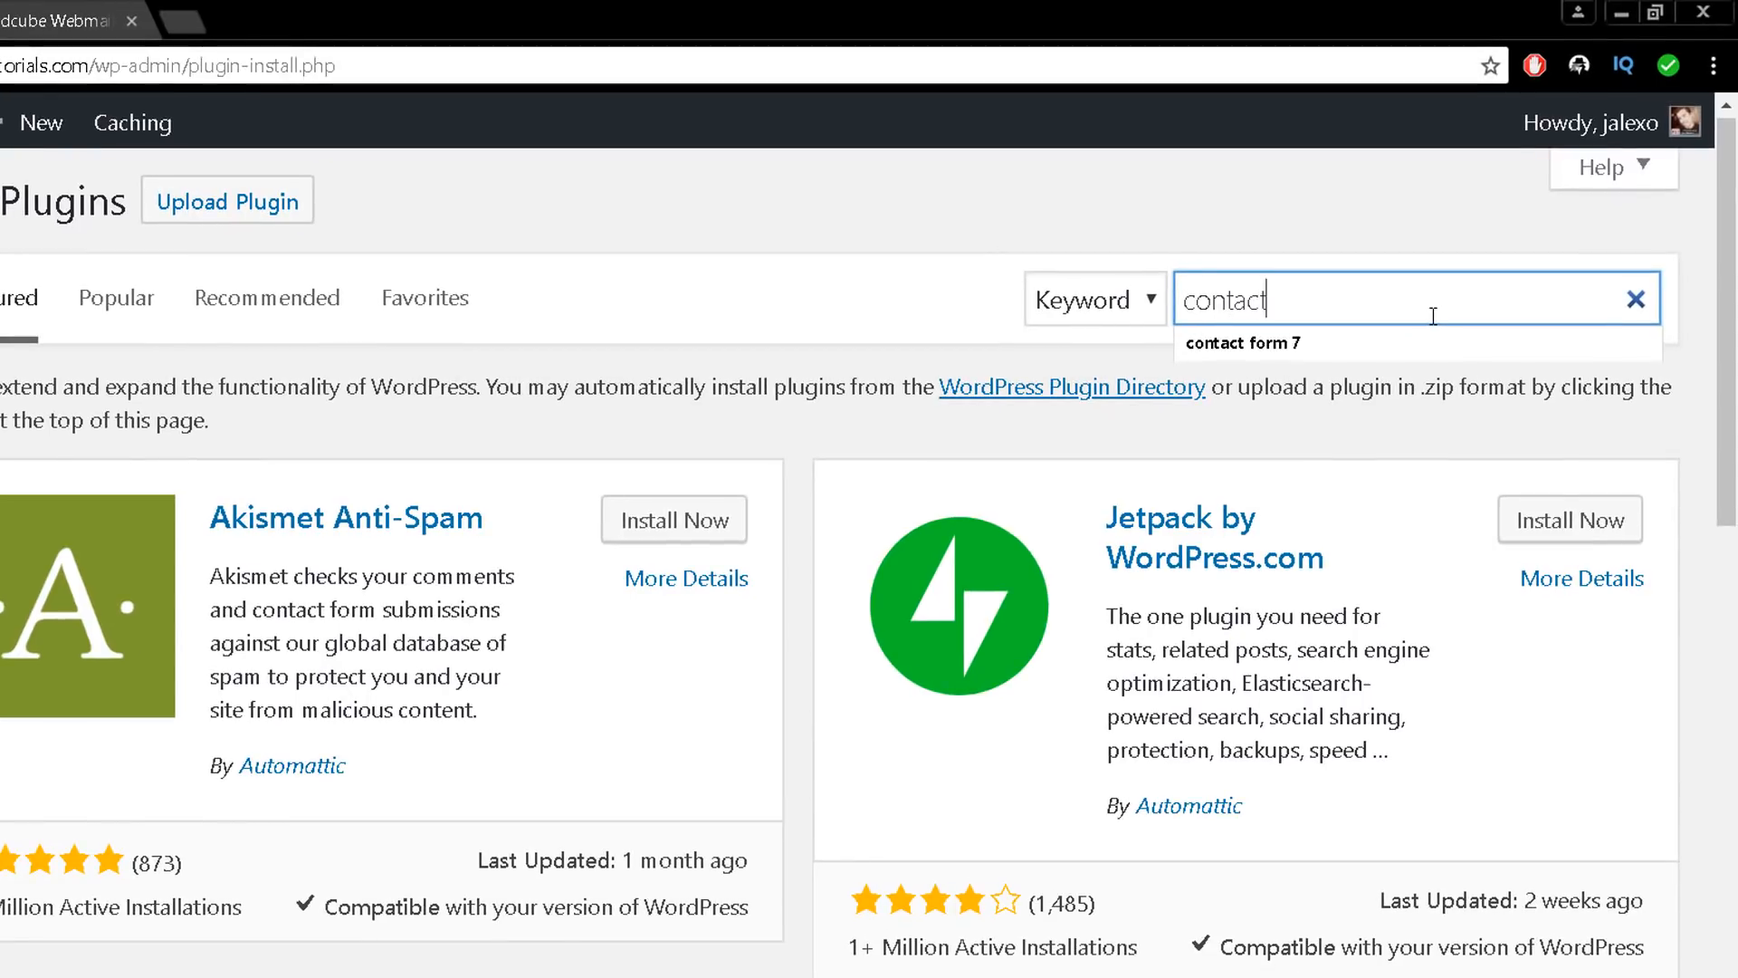
text( for)
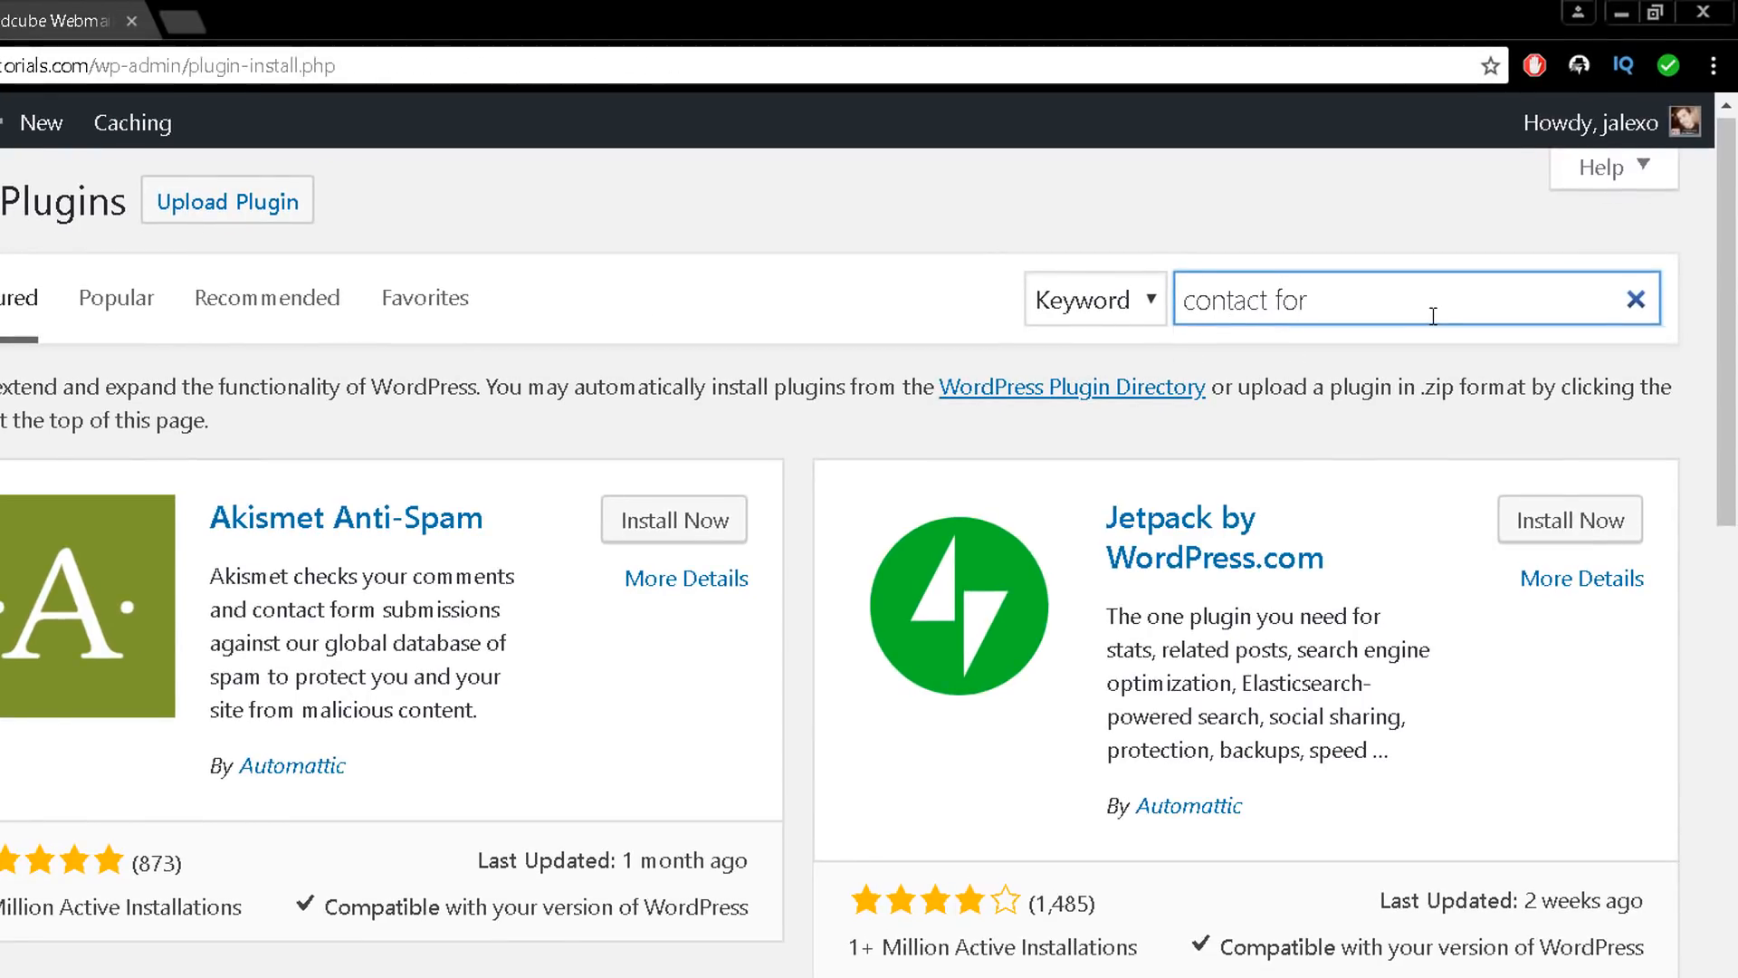
key(BackSpace)
text(rm 7)
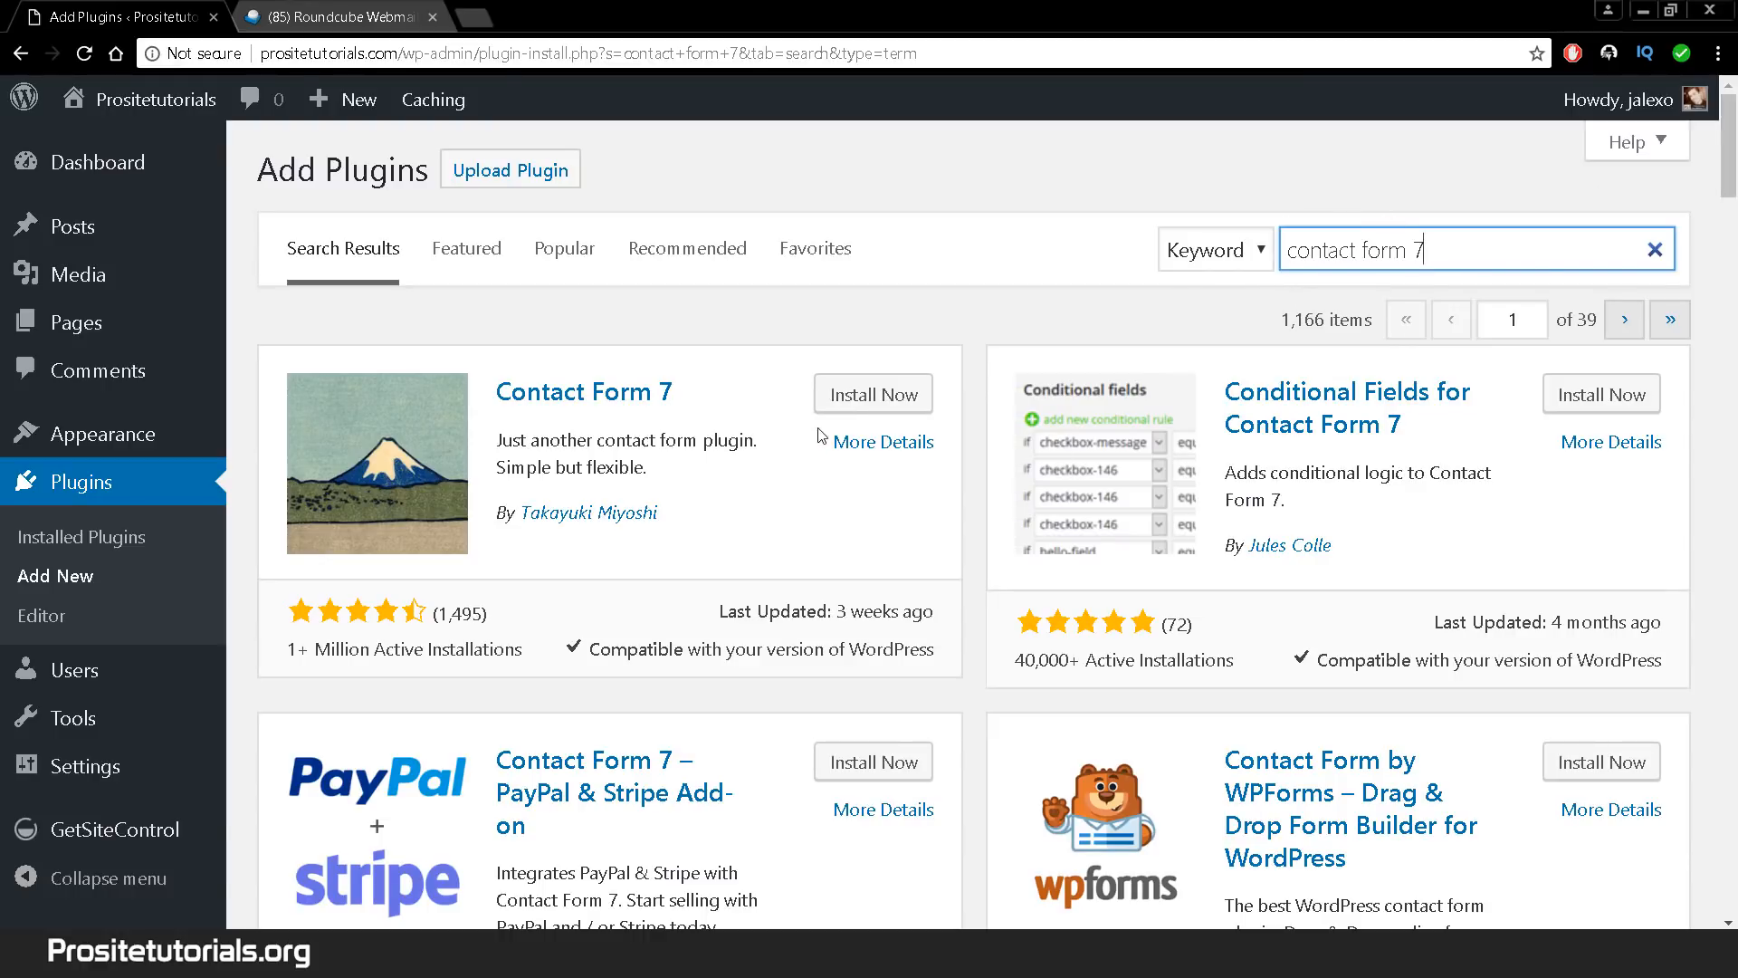
- Open the Contact Form 7 plugin details in a separate browser tab, review the description, and close that tab
right_click(848, 447)
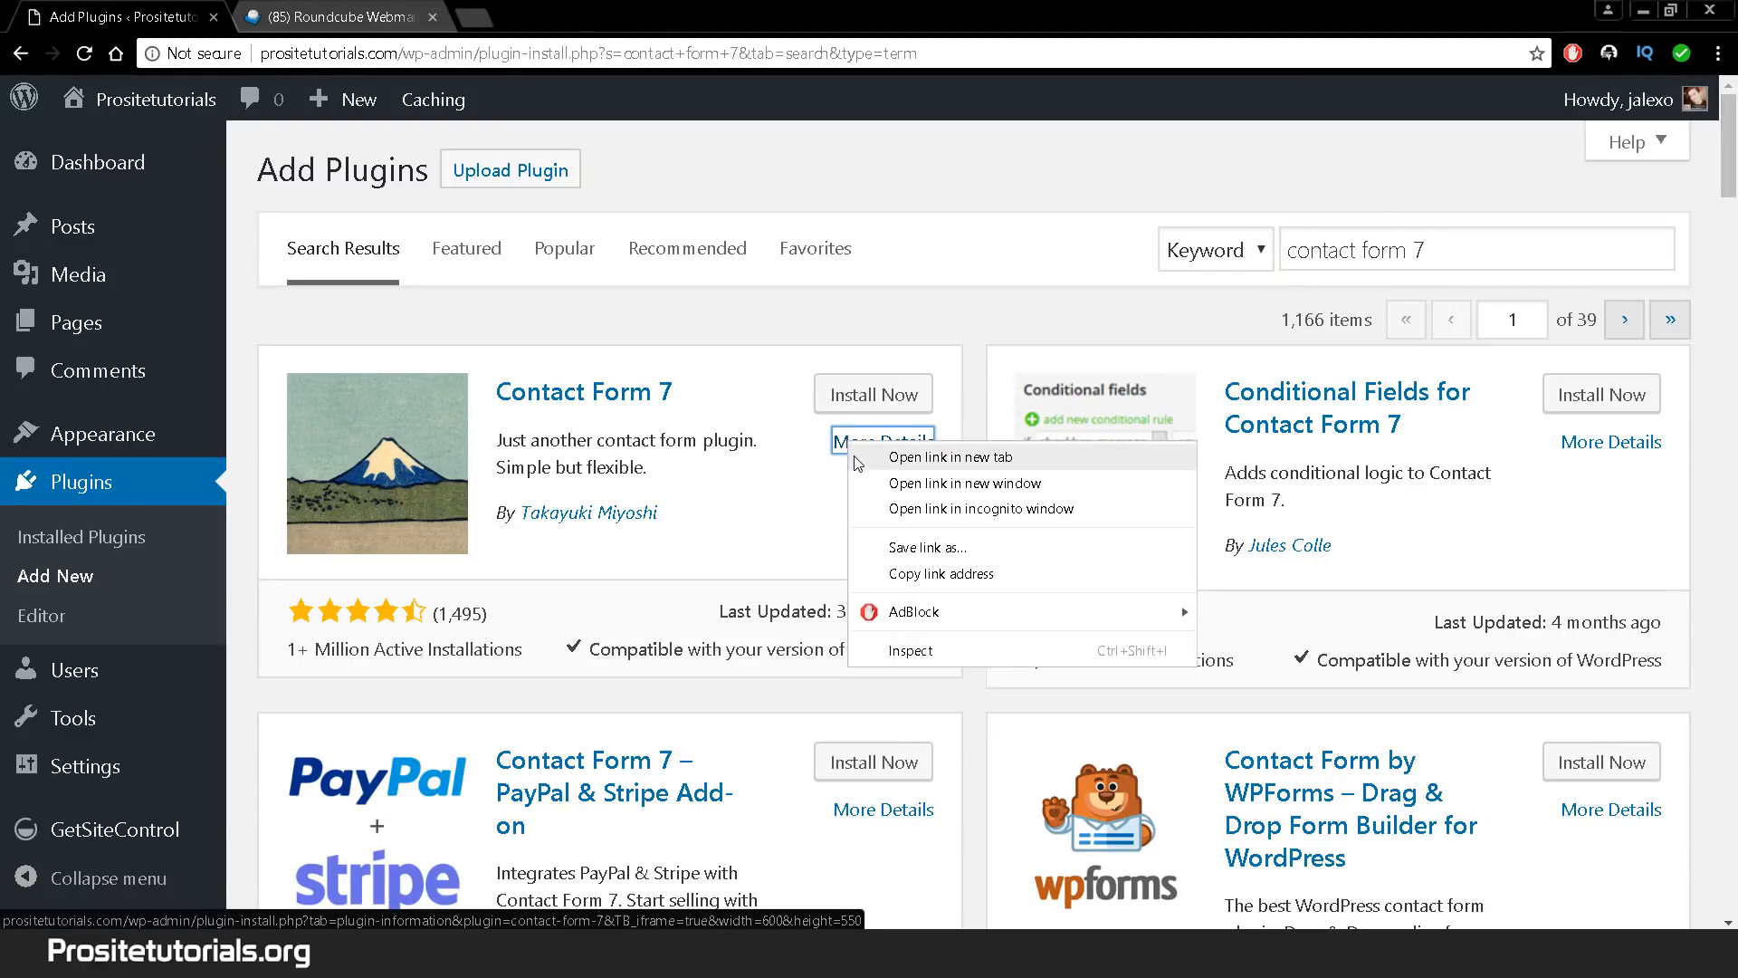
click(906, 454)
click(331, 9)
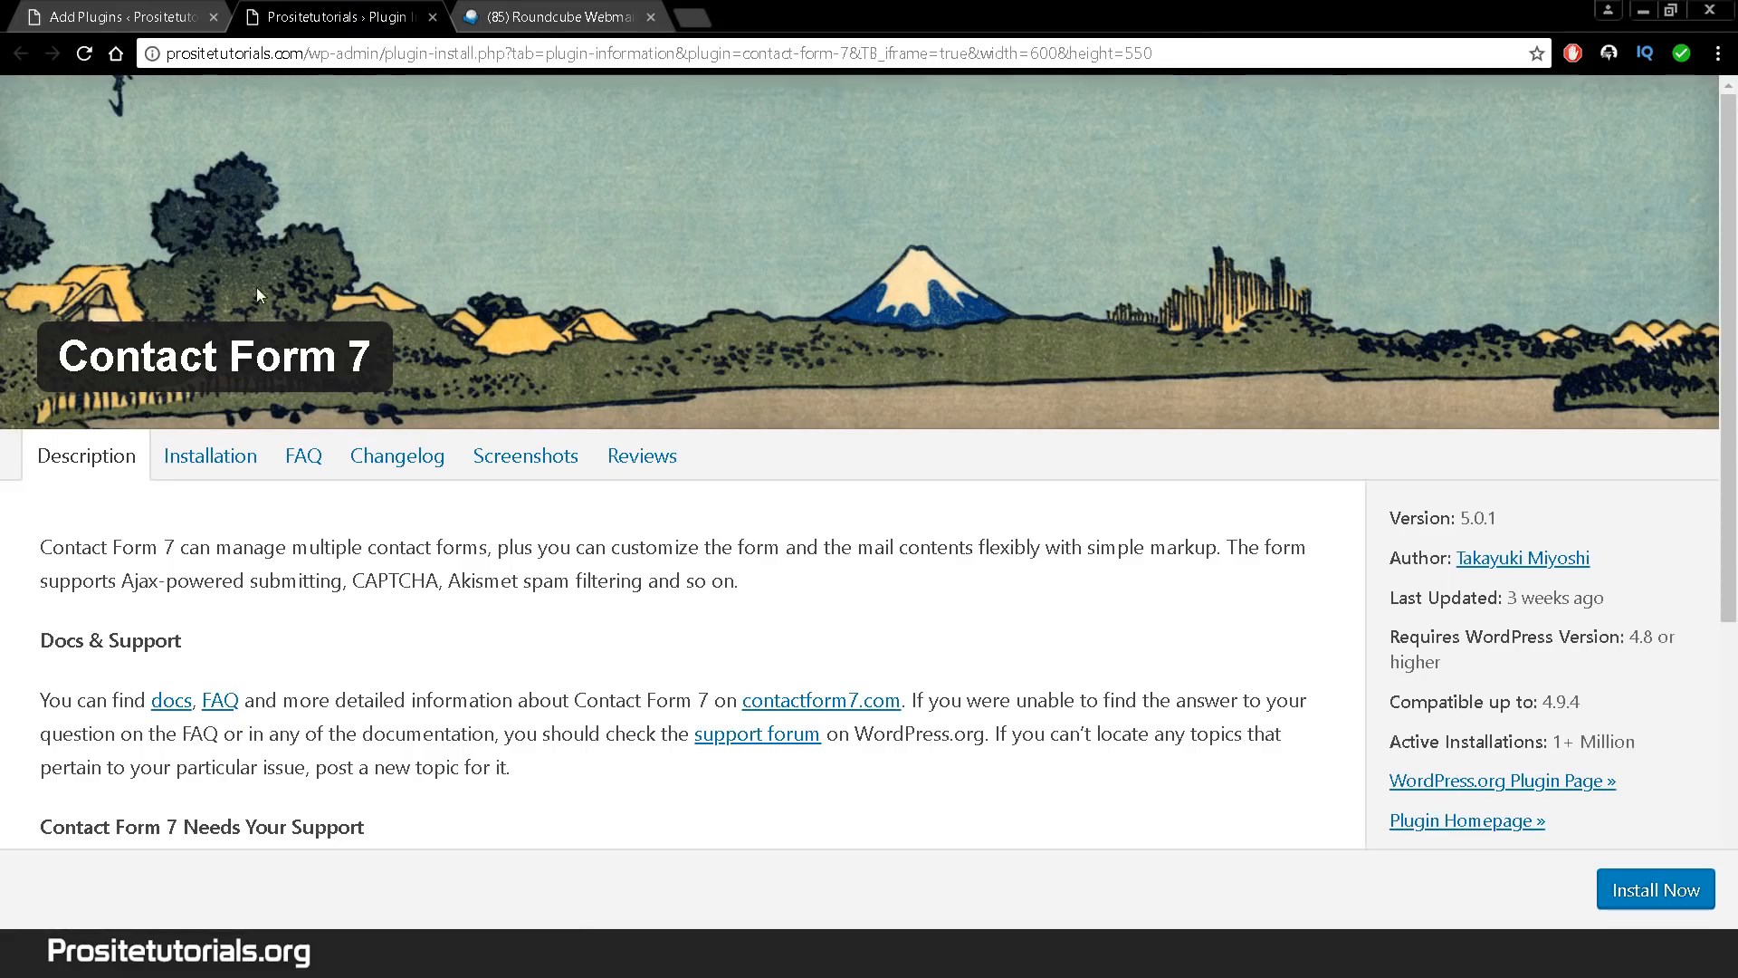
scroll(731, 621, down, 1)
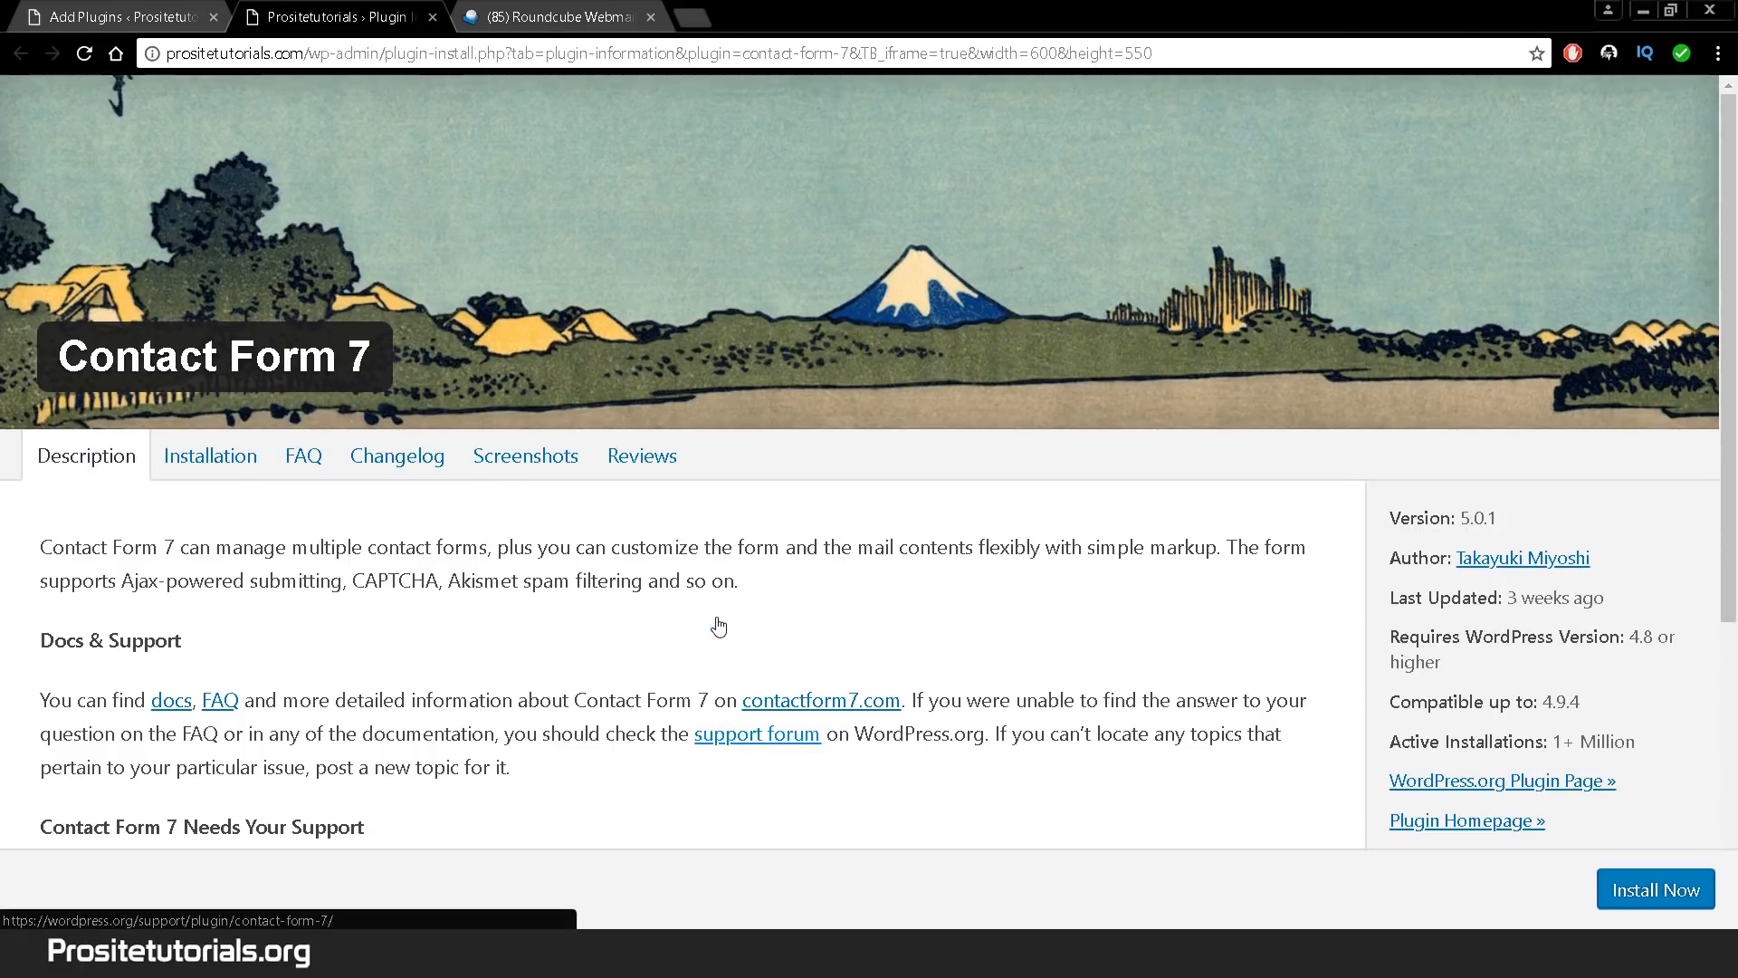
scroll(720, 619, down, 1)
drag(1731, 296, 1731, 455)
click(68, 7)
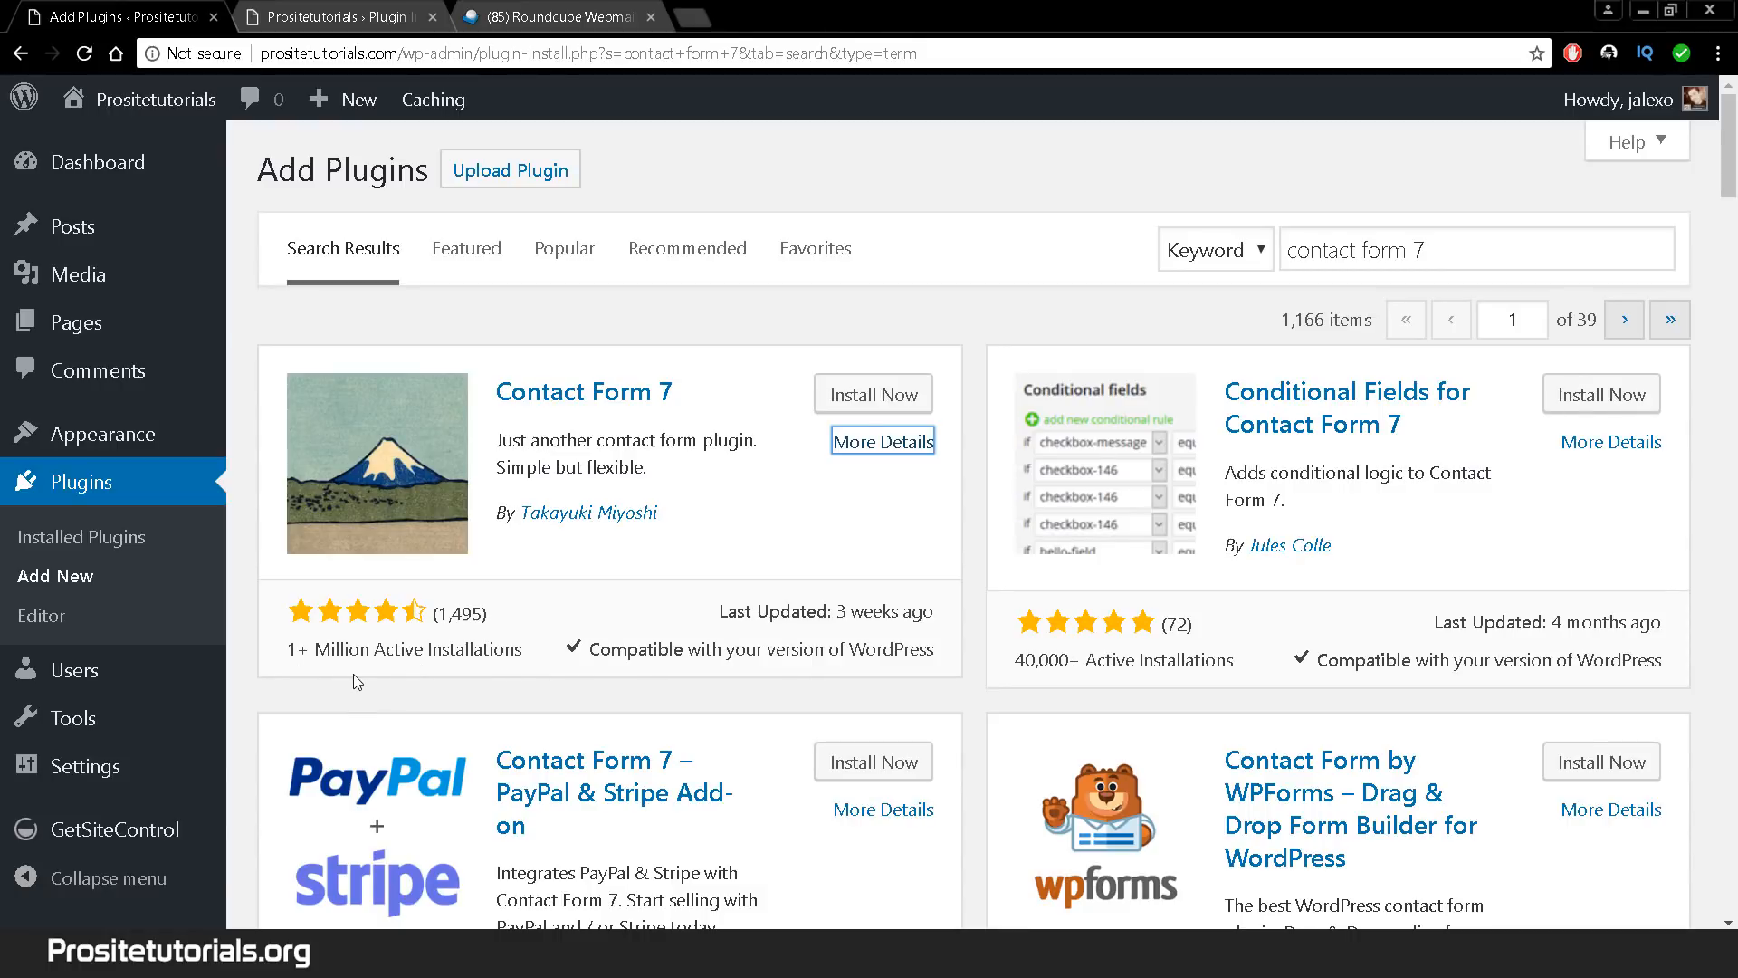
click(435, 17)
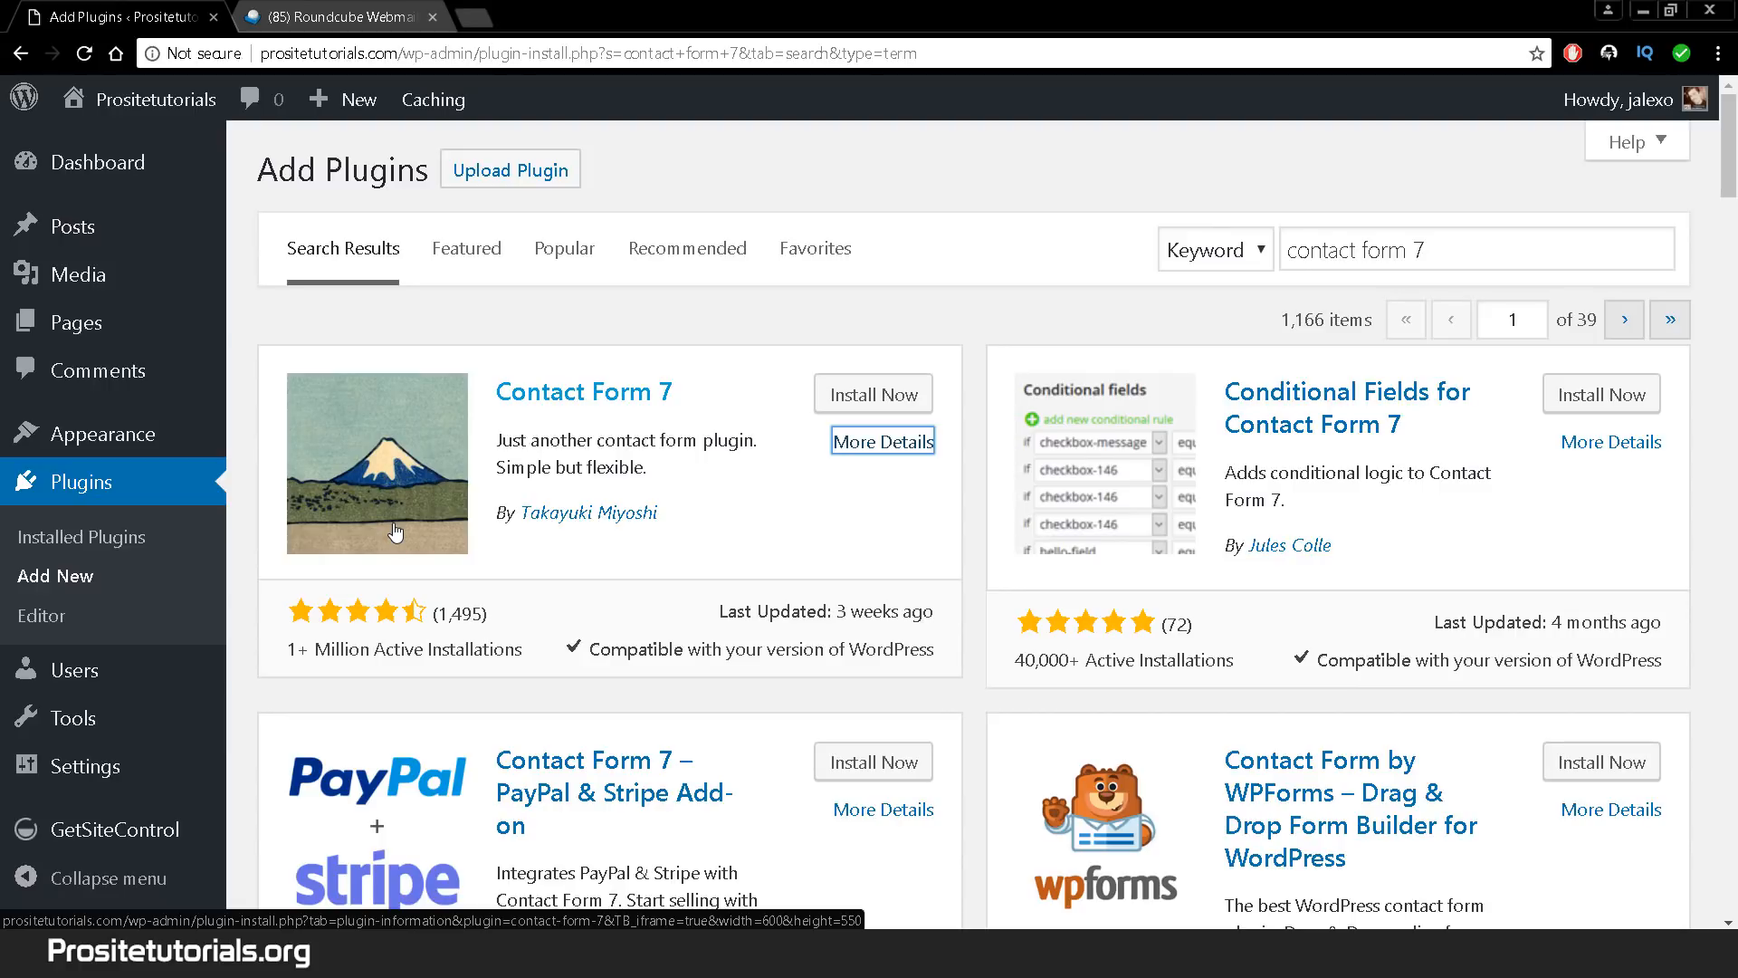
- Install and activate the Contact Form 7 plugin from the search results
click(860, 551)
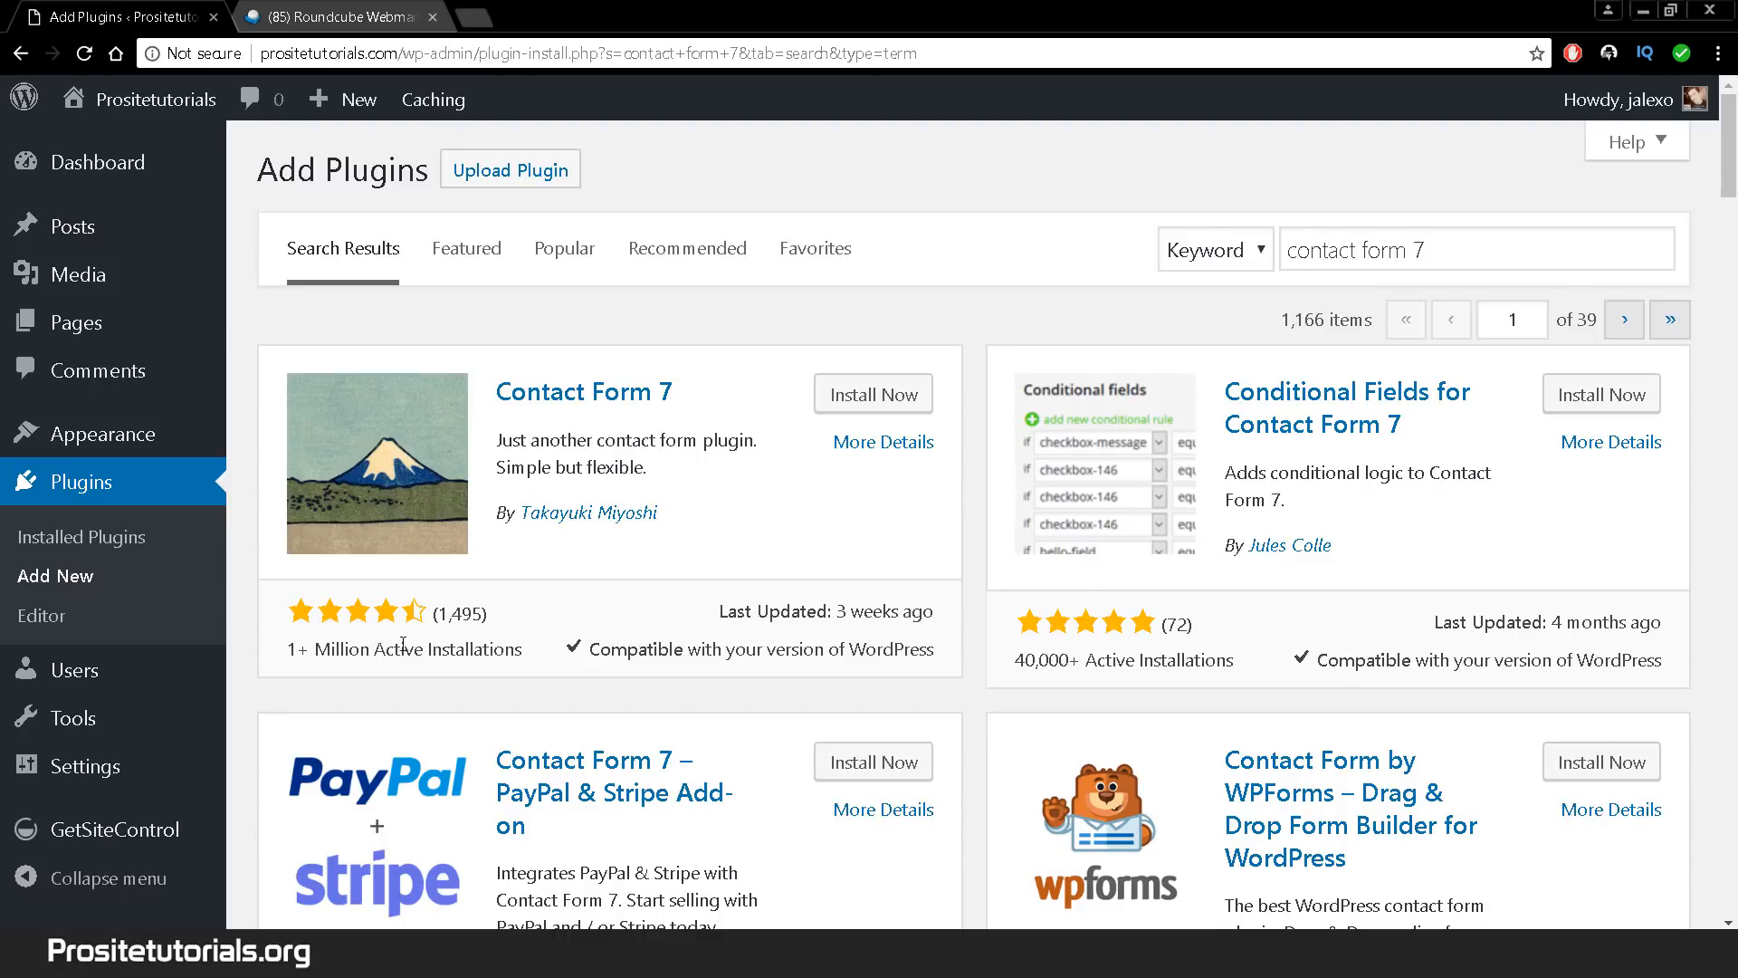
click(896, 409)
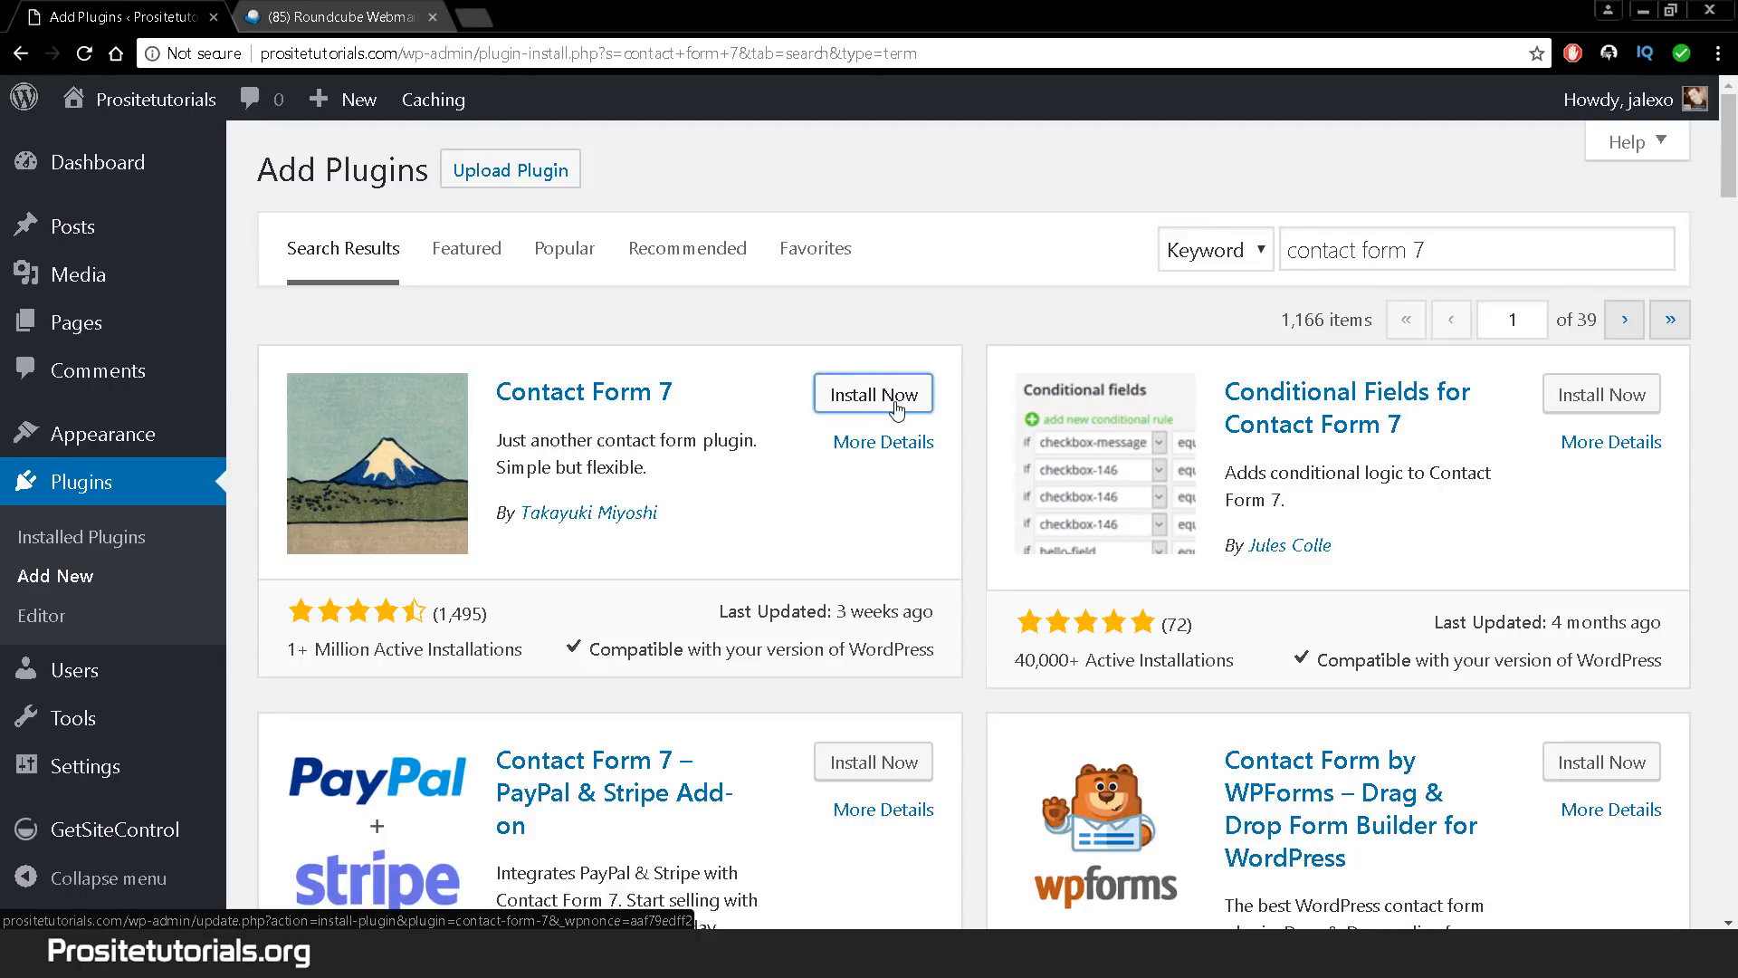
click(895, 409)
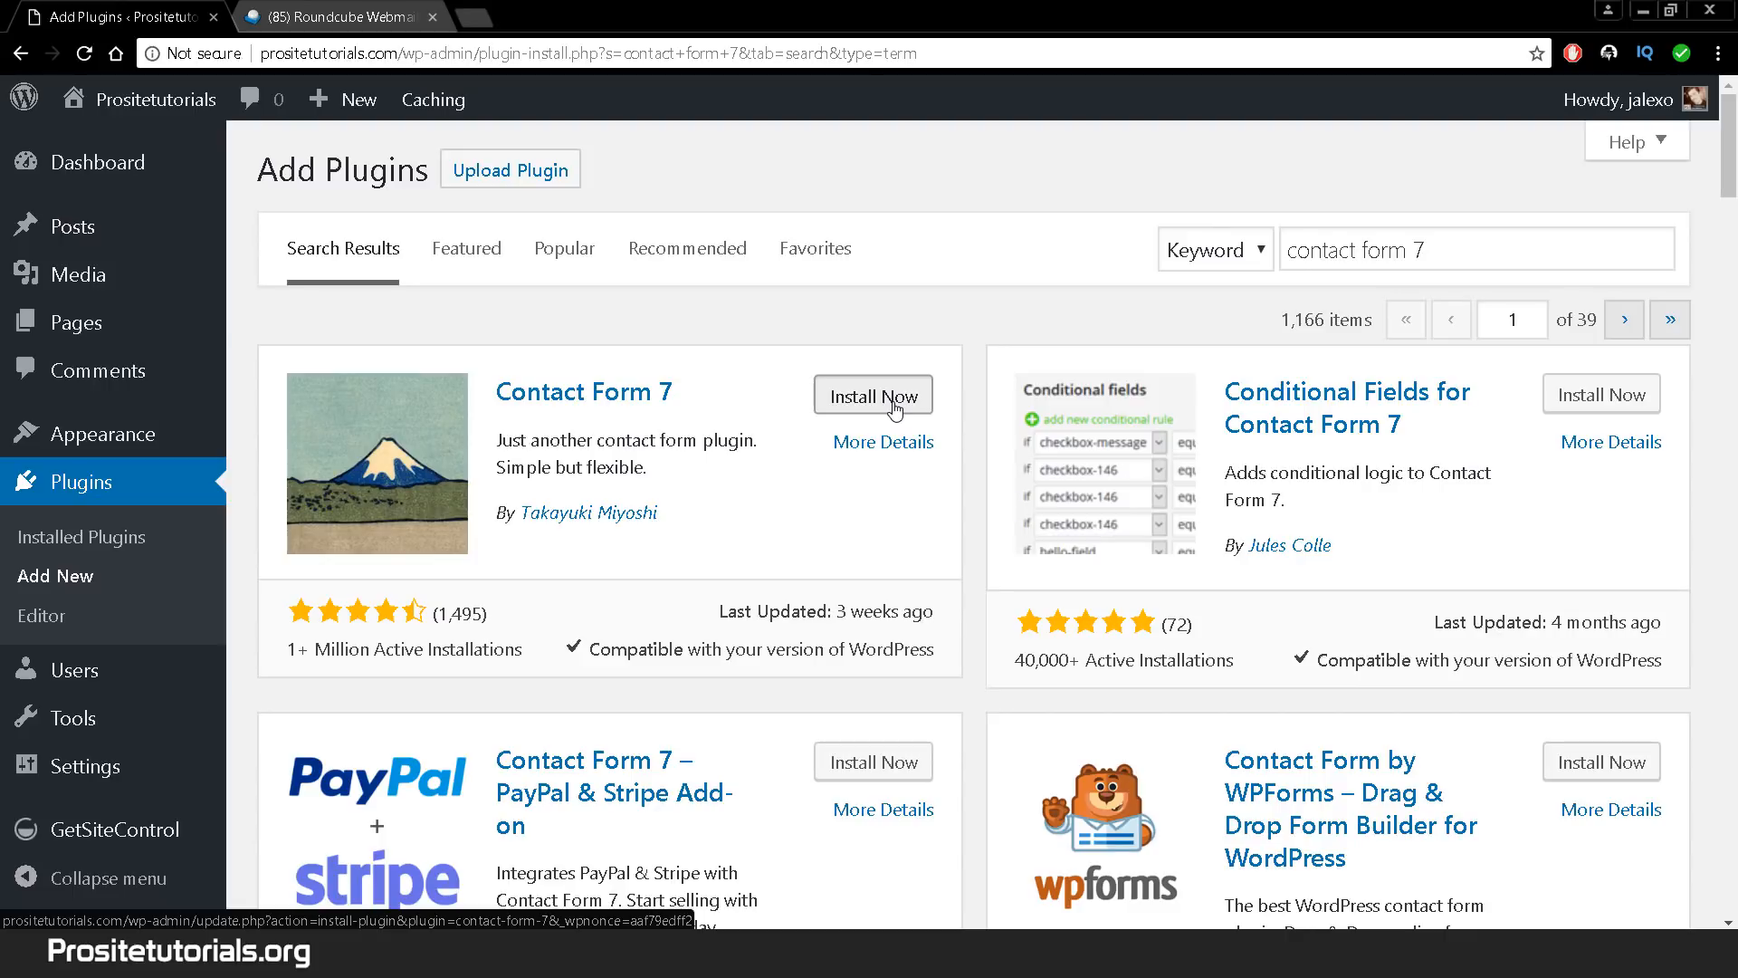
click(895, 404)
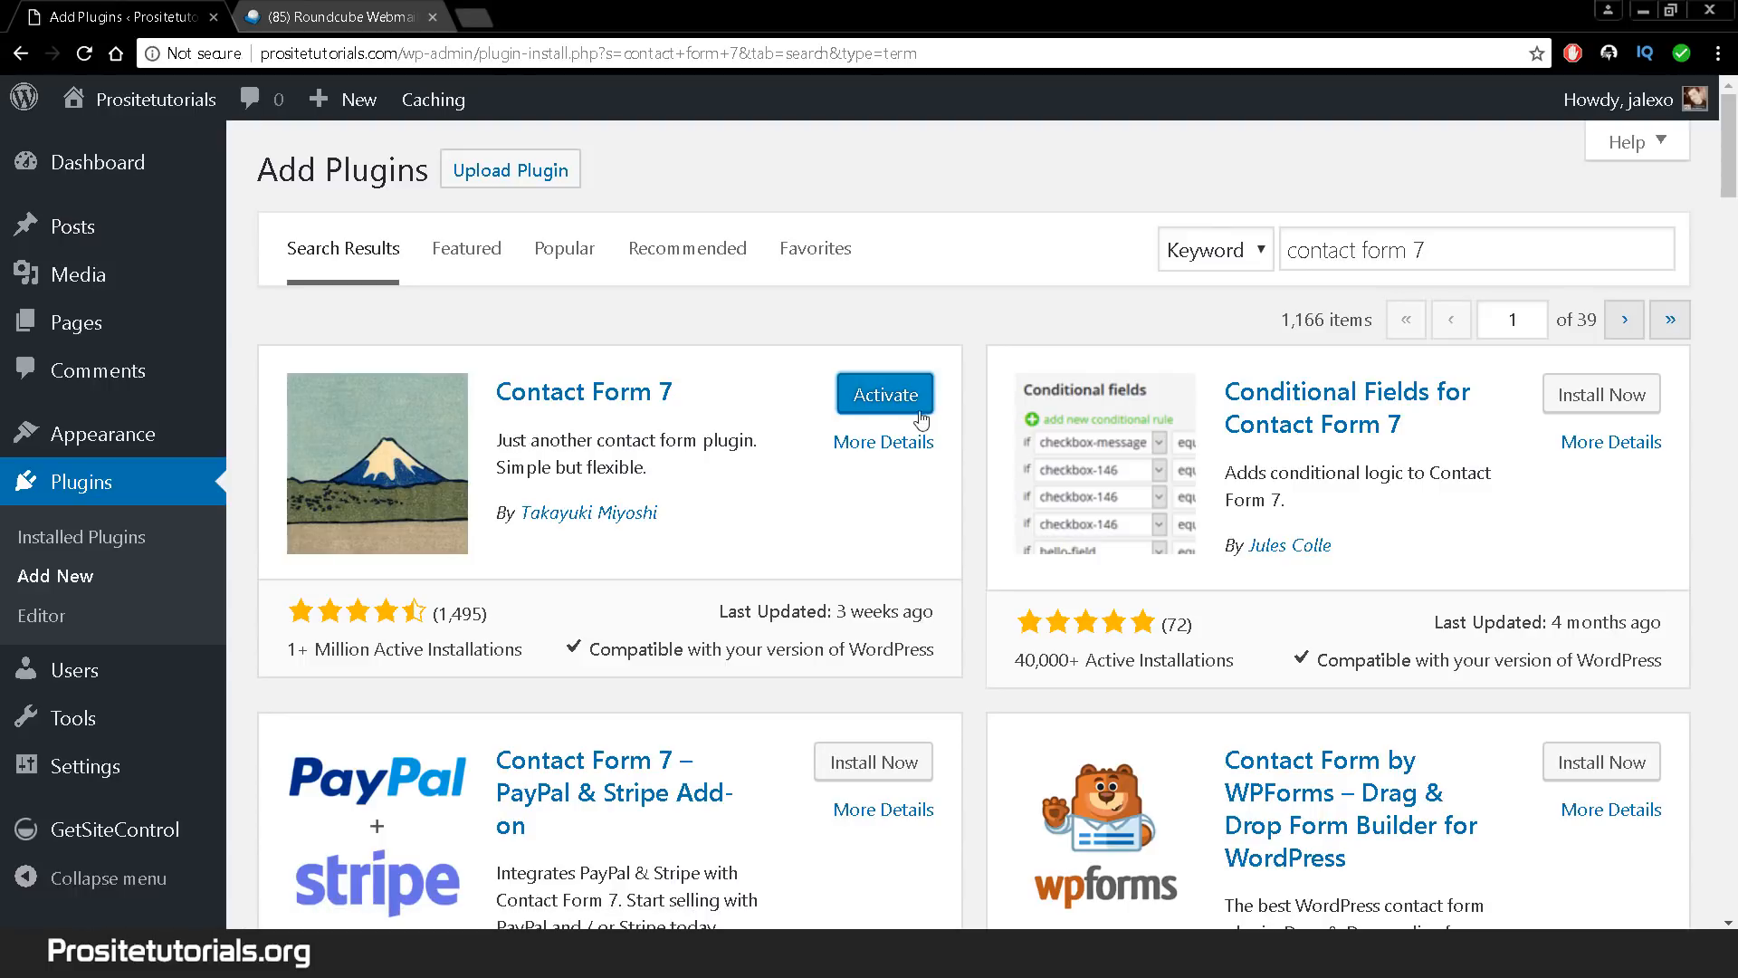
click(867, 410)
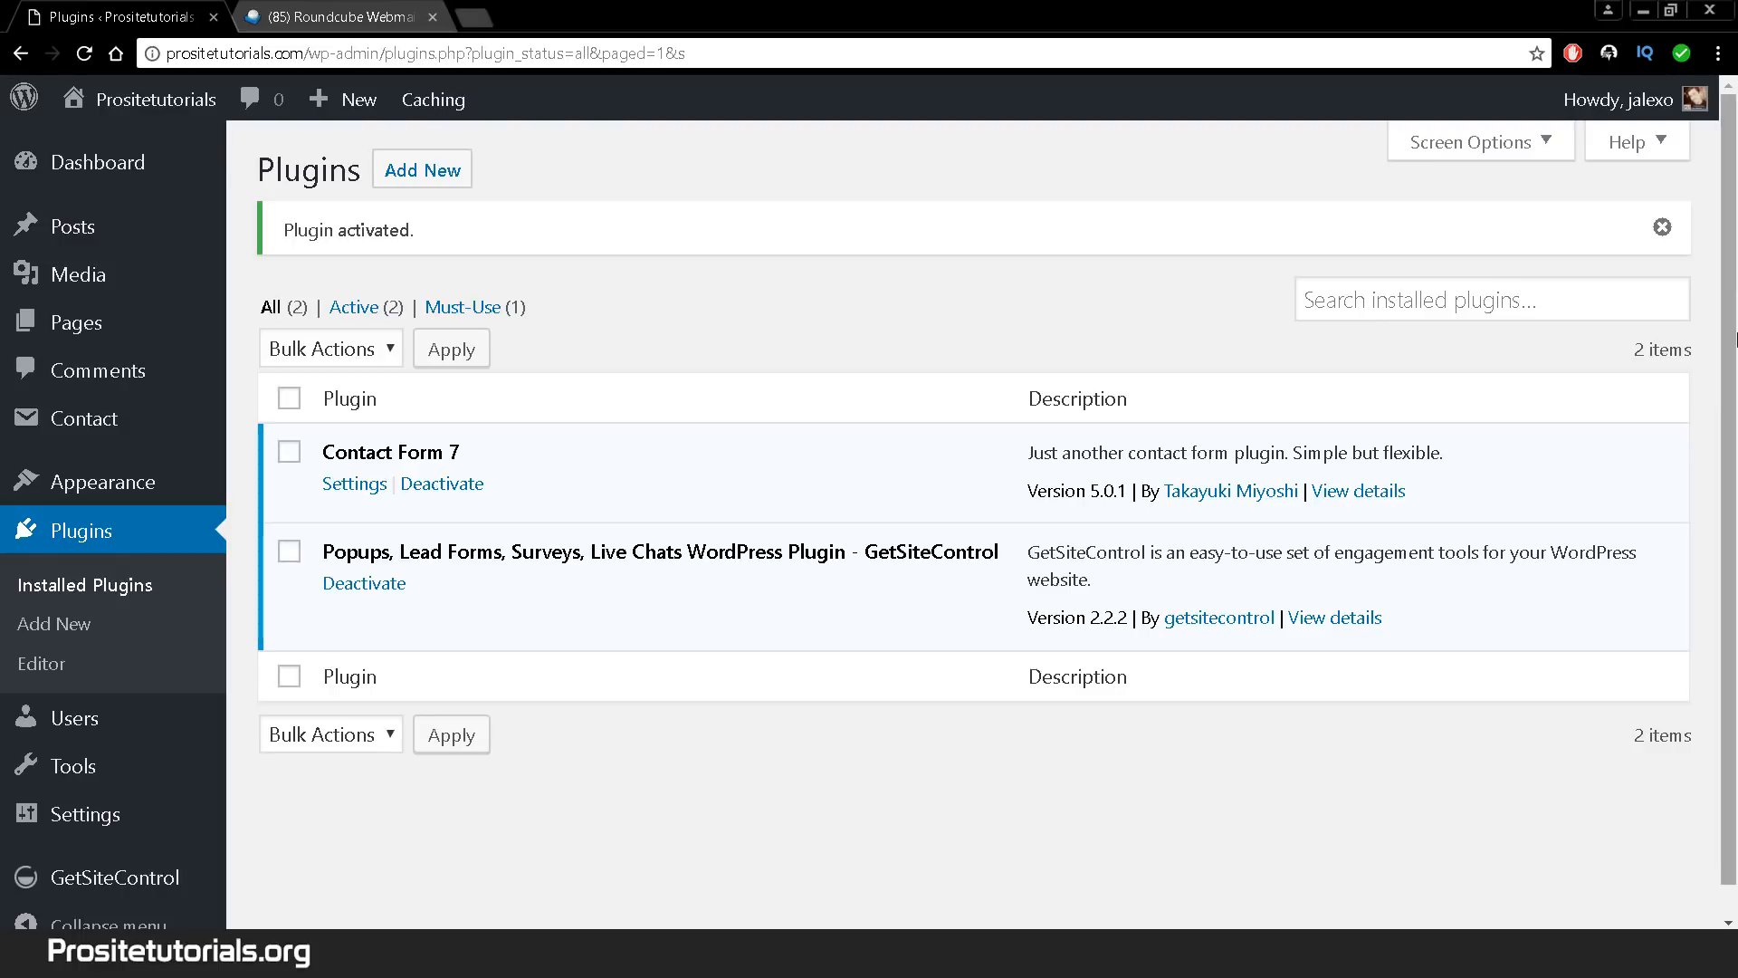
scroll(1734, 408, down, 1)
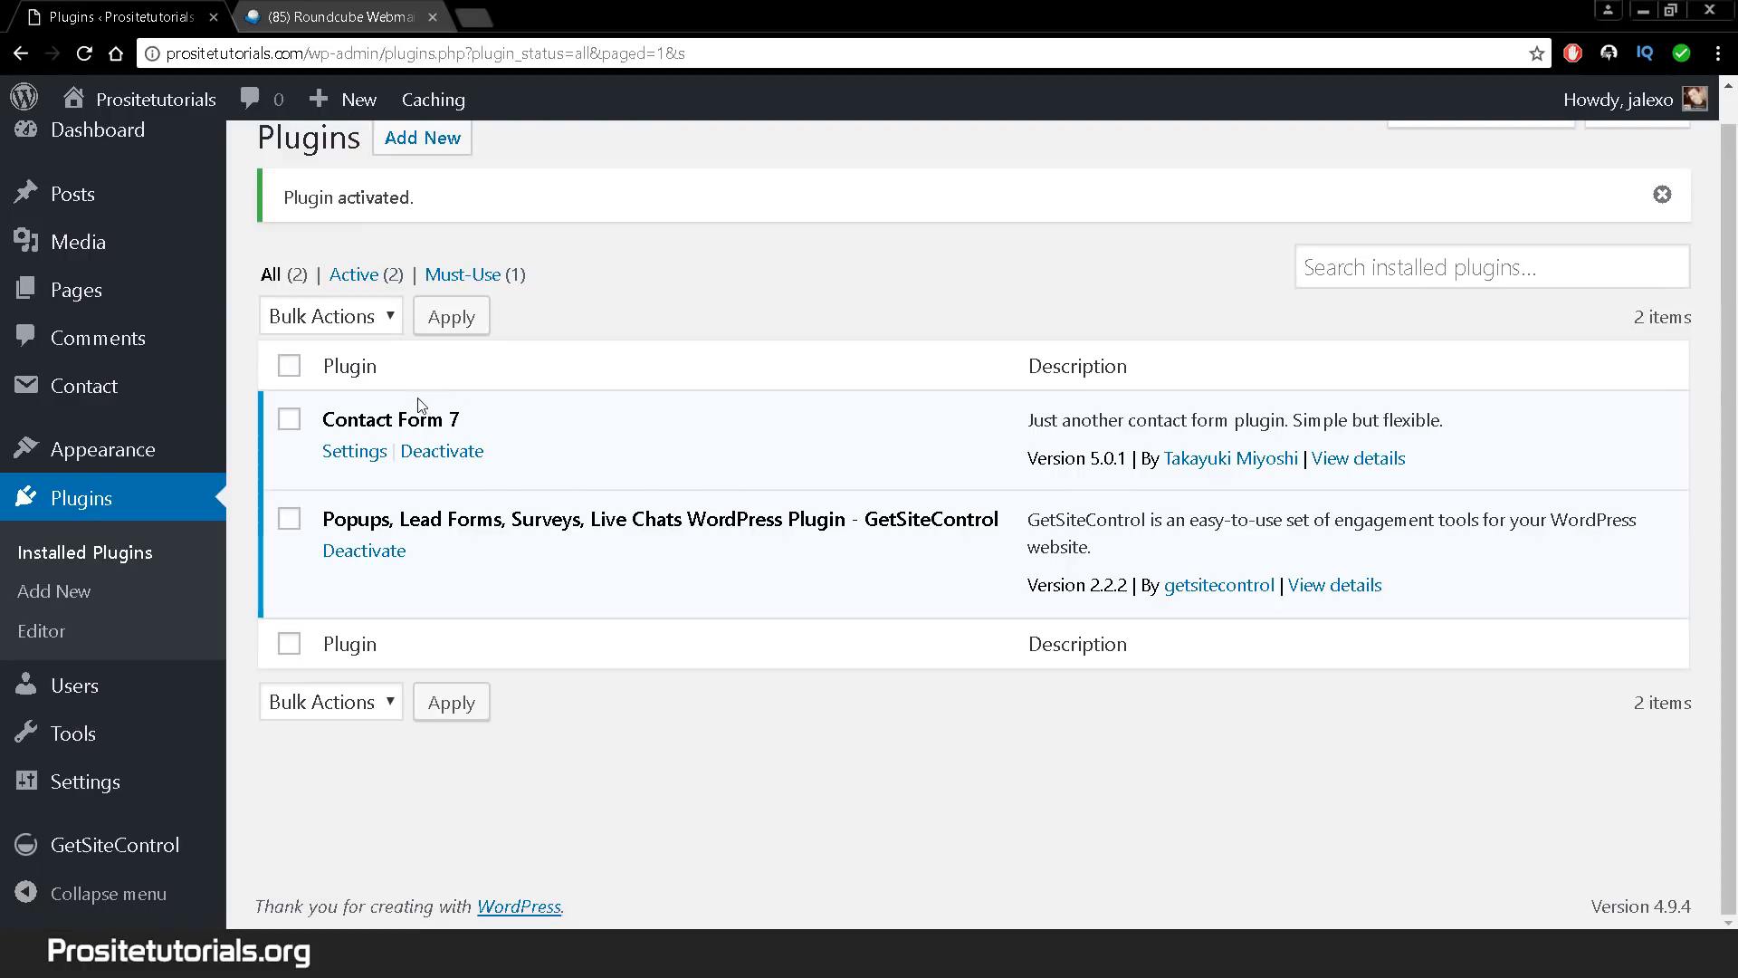
mouse_move(149, 385)
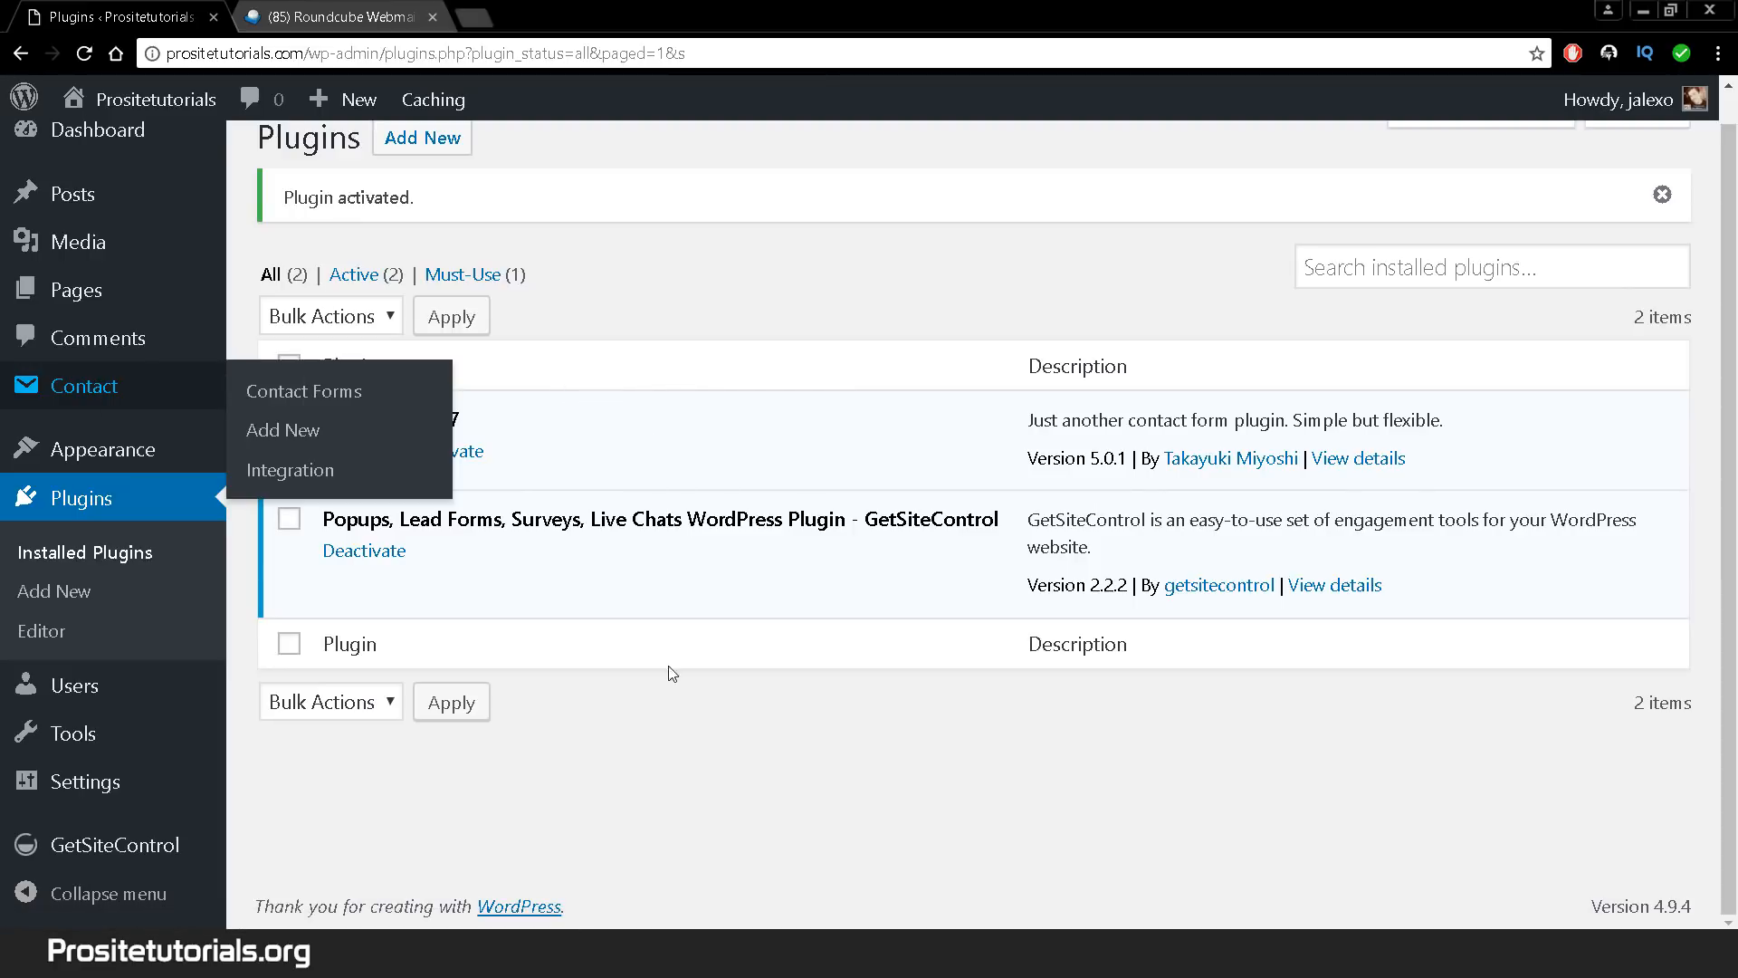
mouse_move(138, 851)
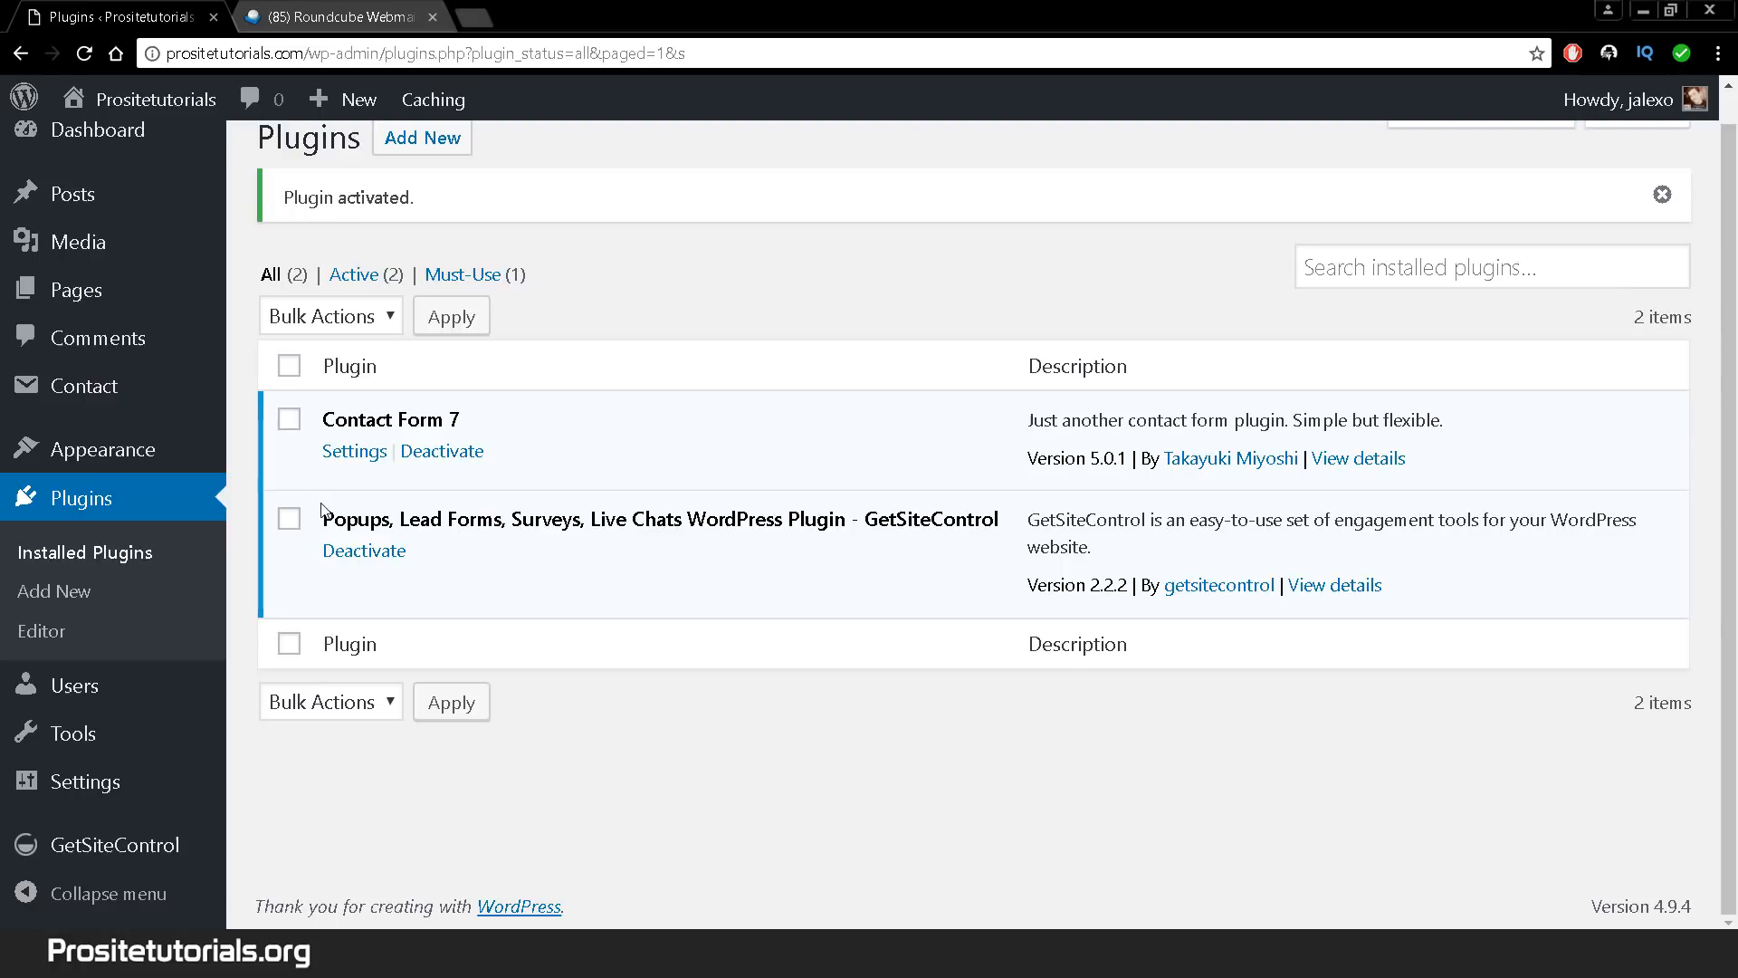
drag(324, 517, 846, 513)
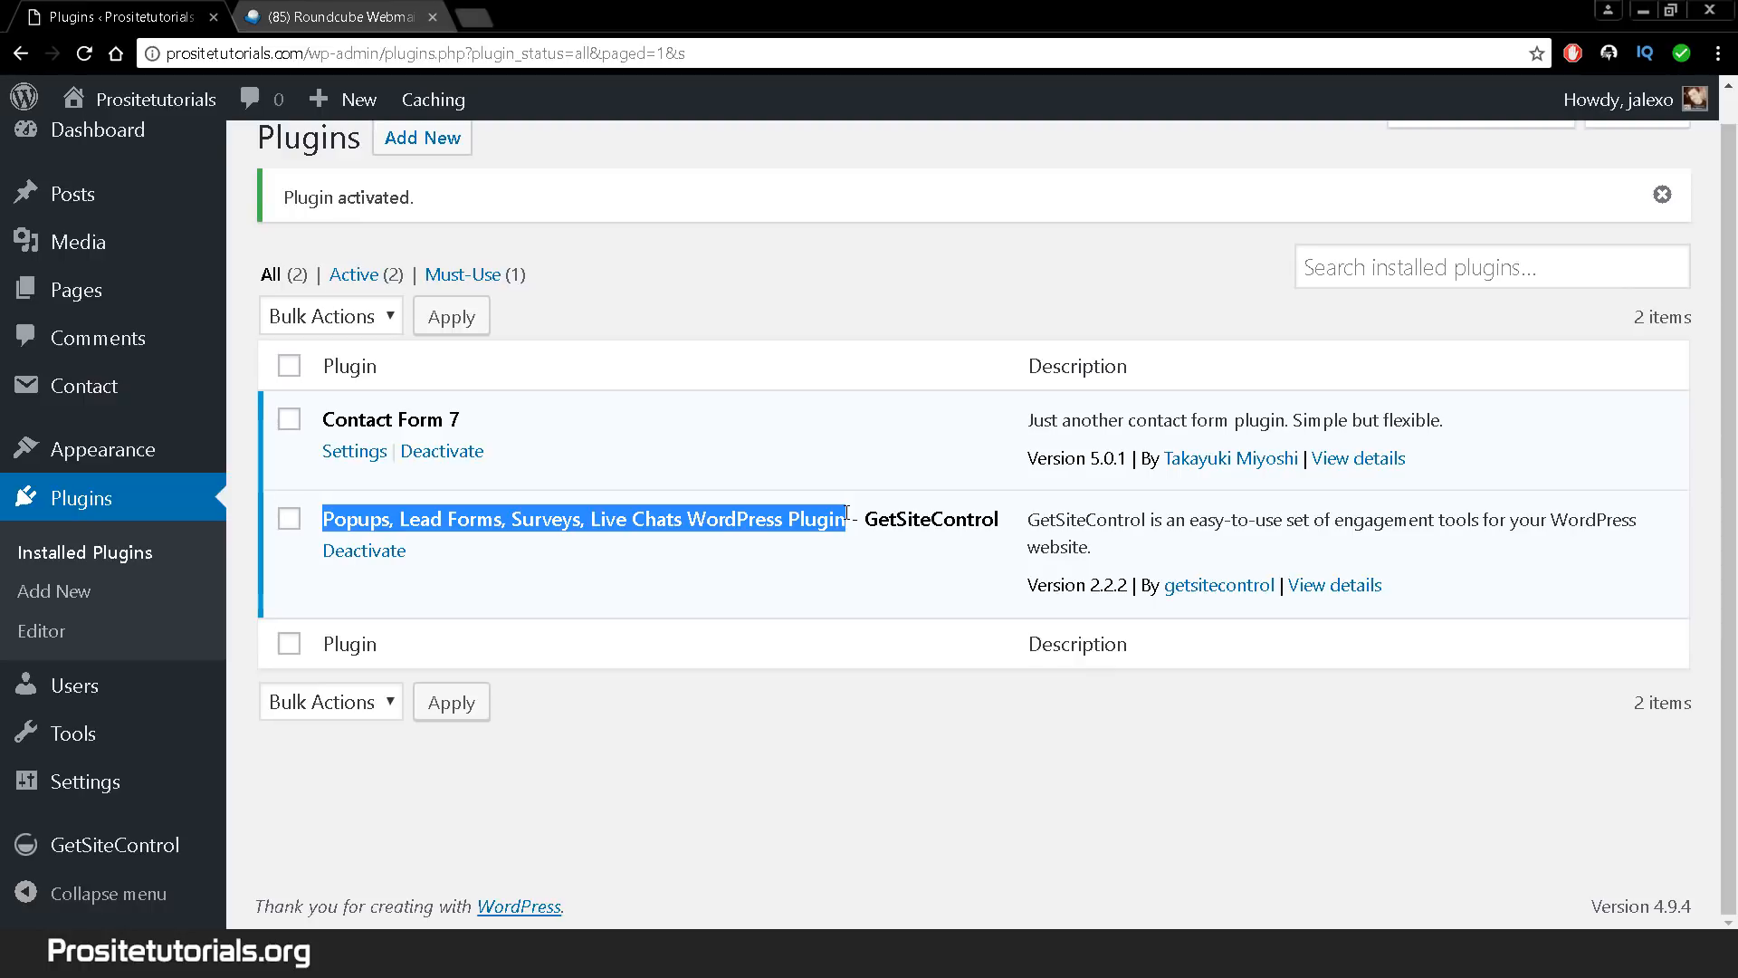
double_click(916, 522)
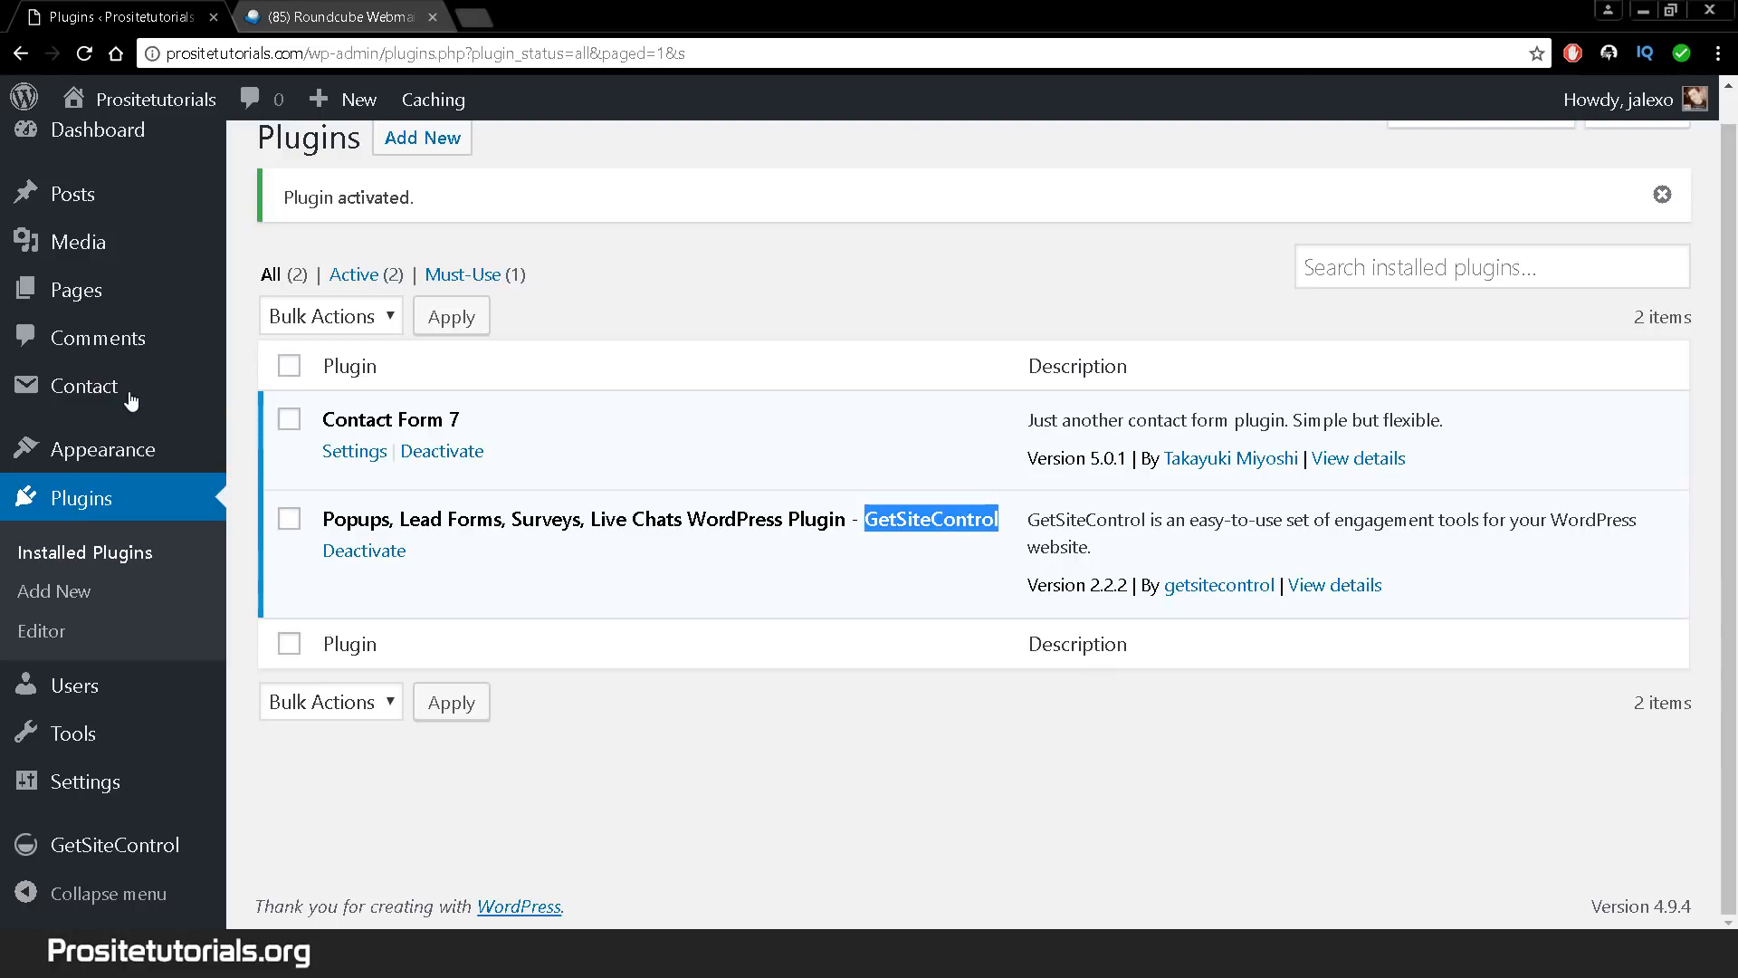
- View the Contact Form 7 list of contact forms and its integration page with the reCAPTCHA service
mouse_move(129, 399)
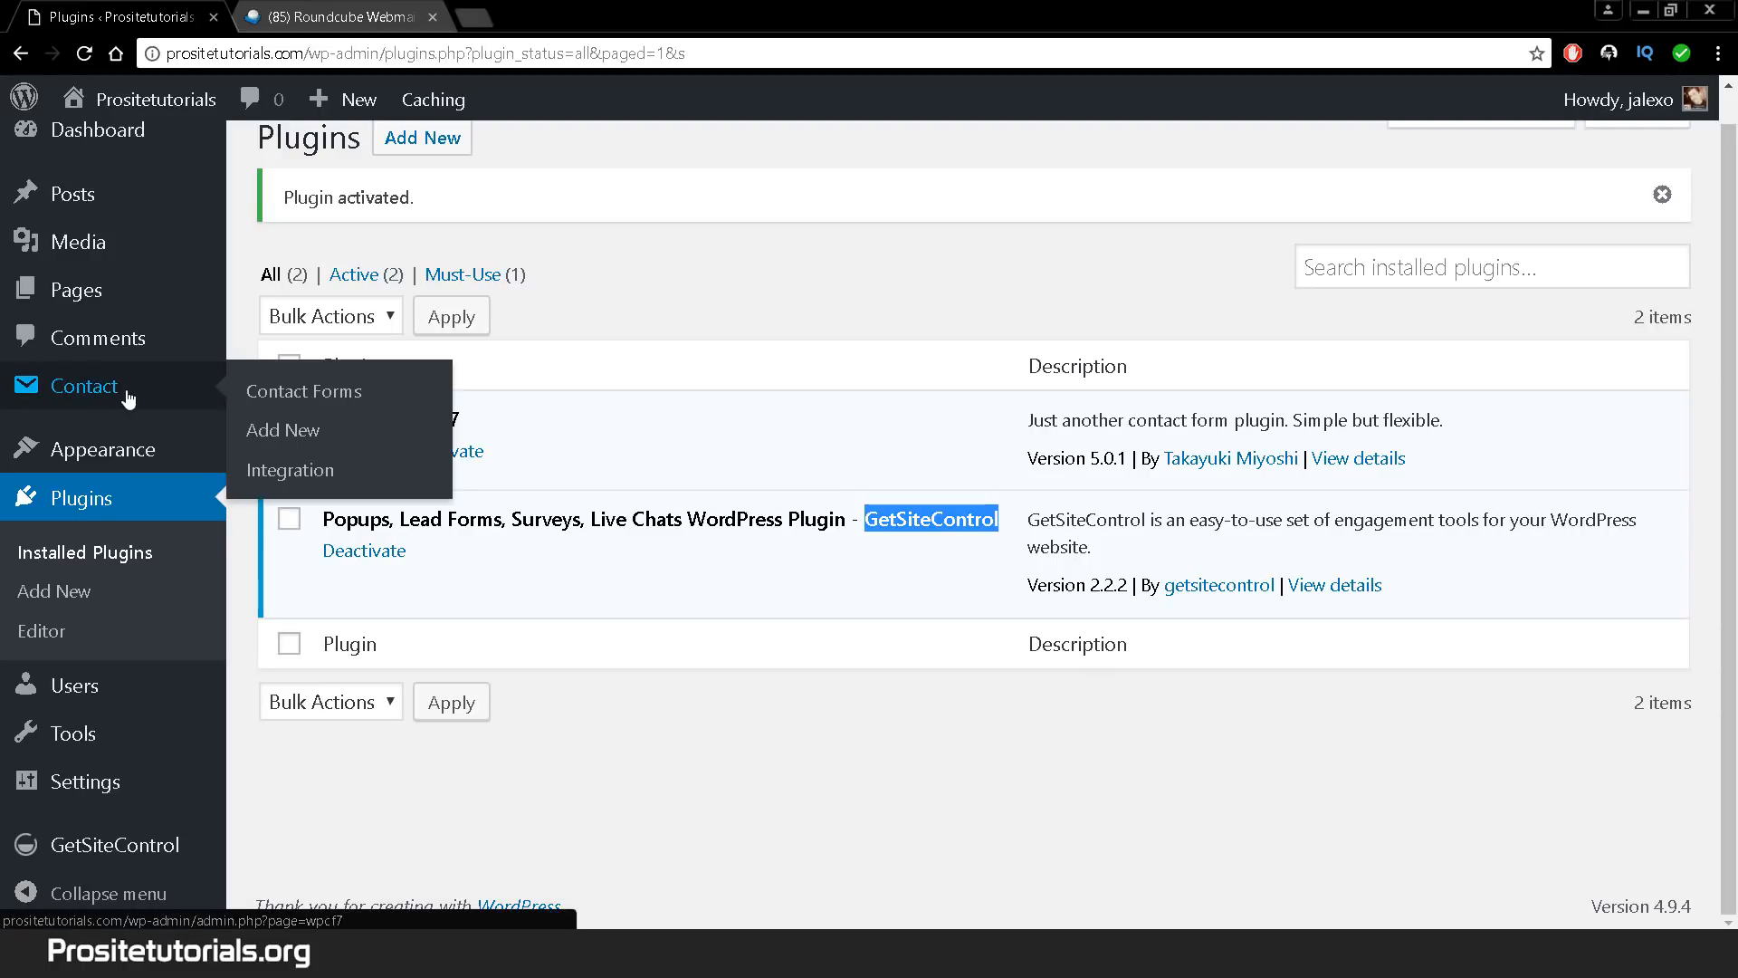
click(129, 398)
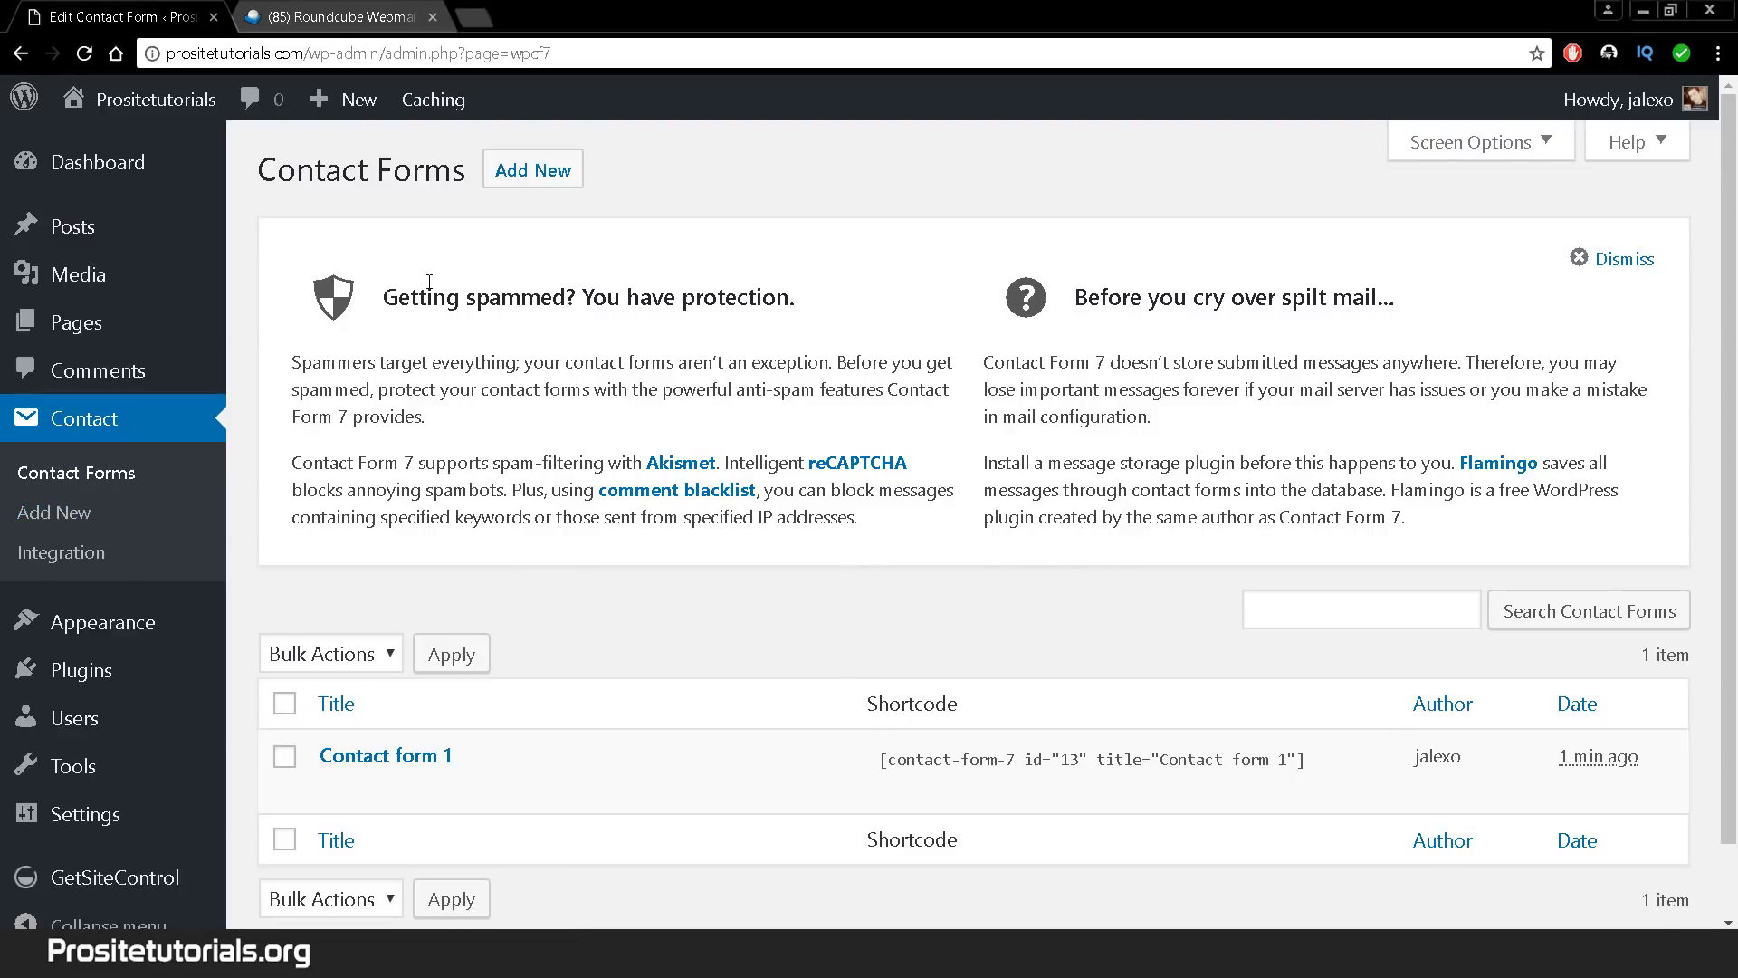
mouse_move(358, 765)
click(29, 559)
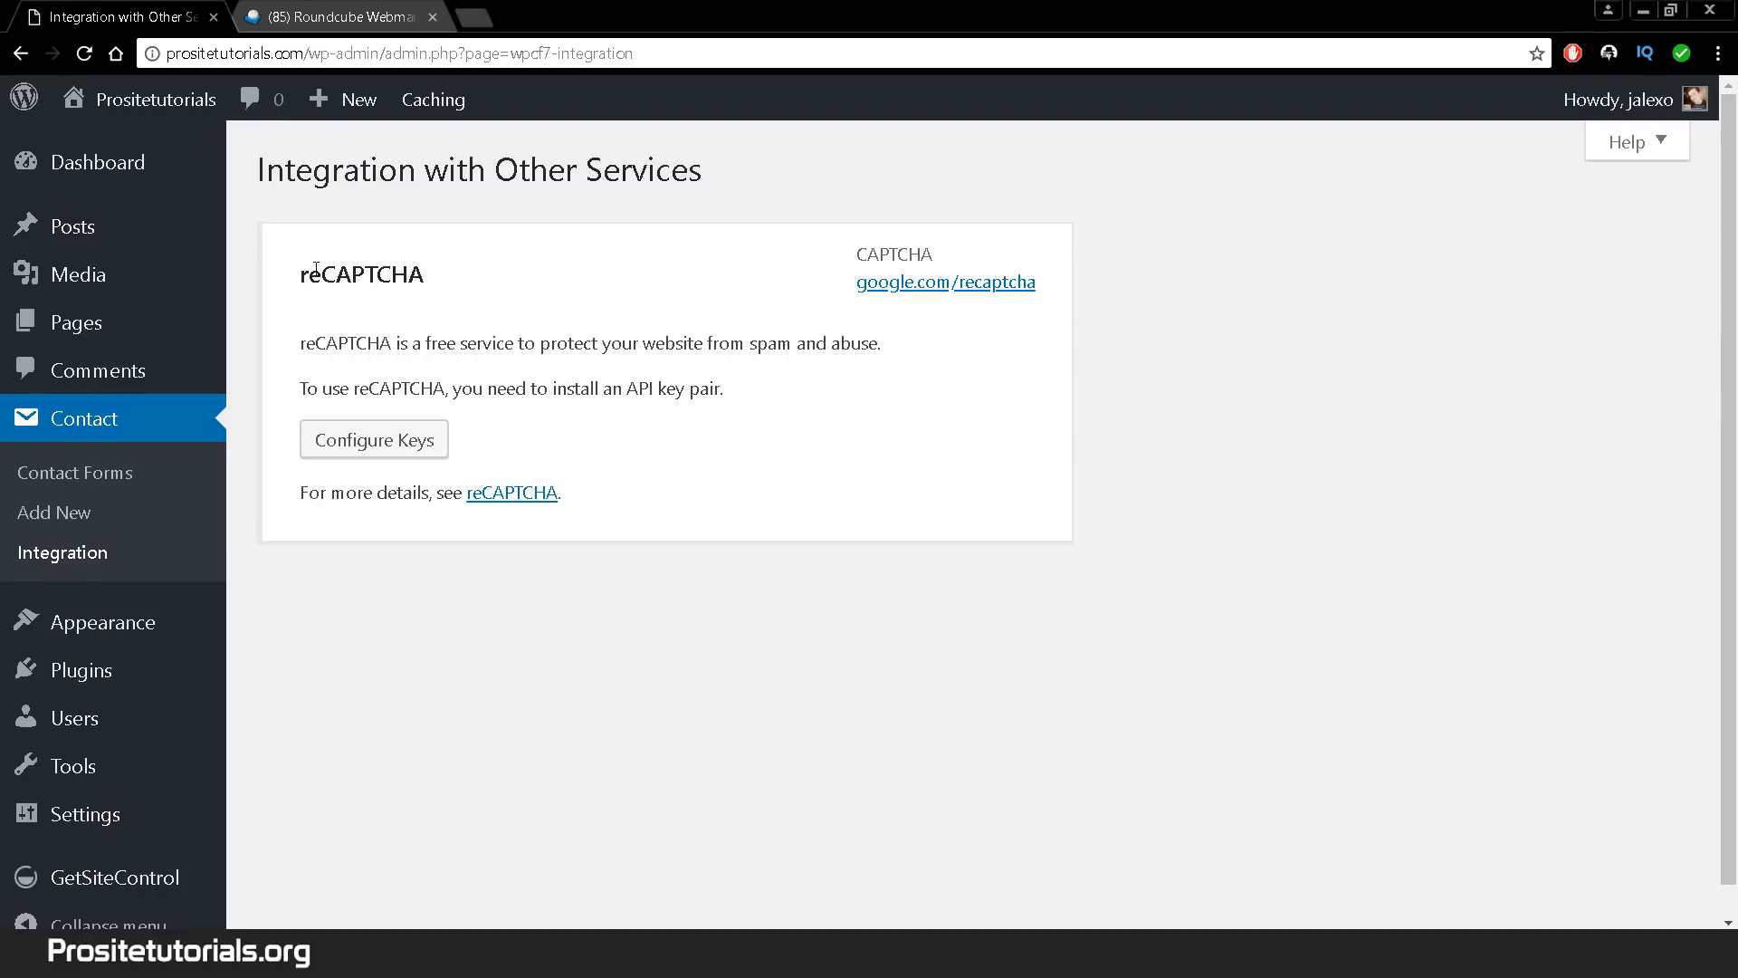
drag(300, 274, 399, 273)
click(408, 278)
click(398, 273)
- Open the reCAPTCHA documentation link in a separate browser tab, read the key setup instructions and options, and close that tab
click(510, 495)
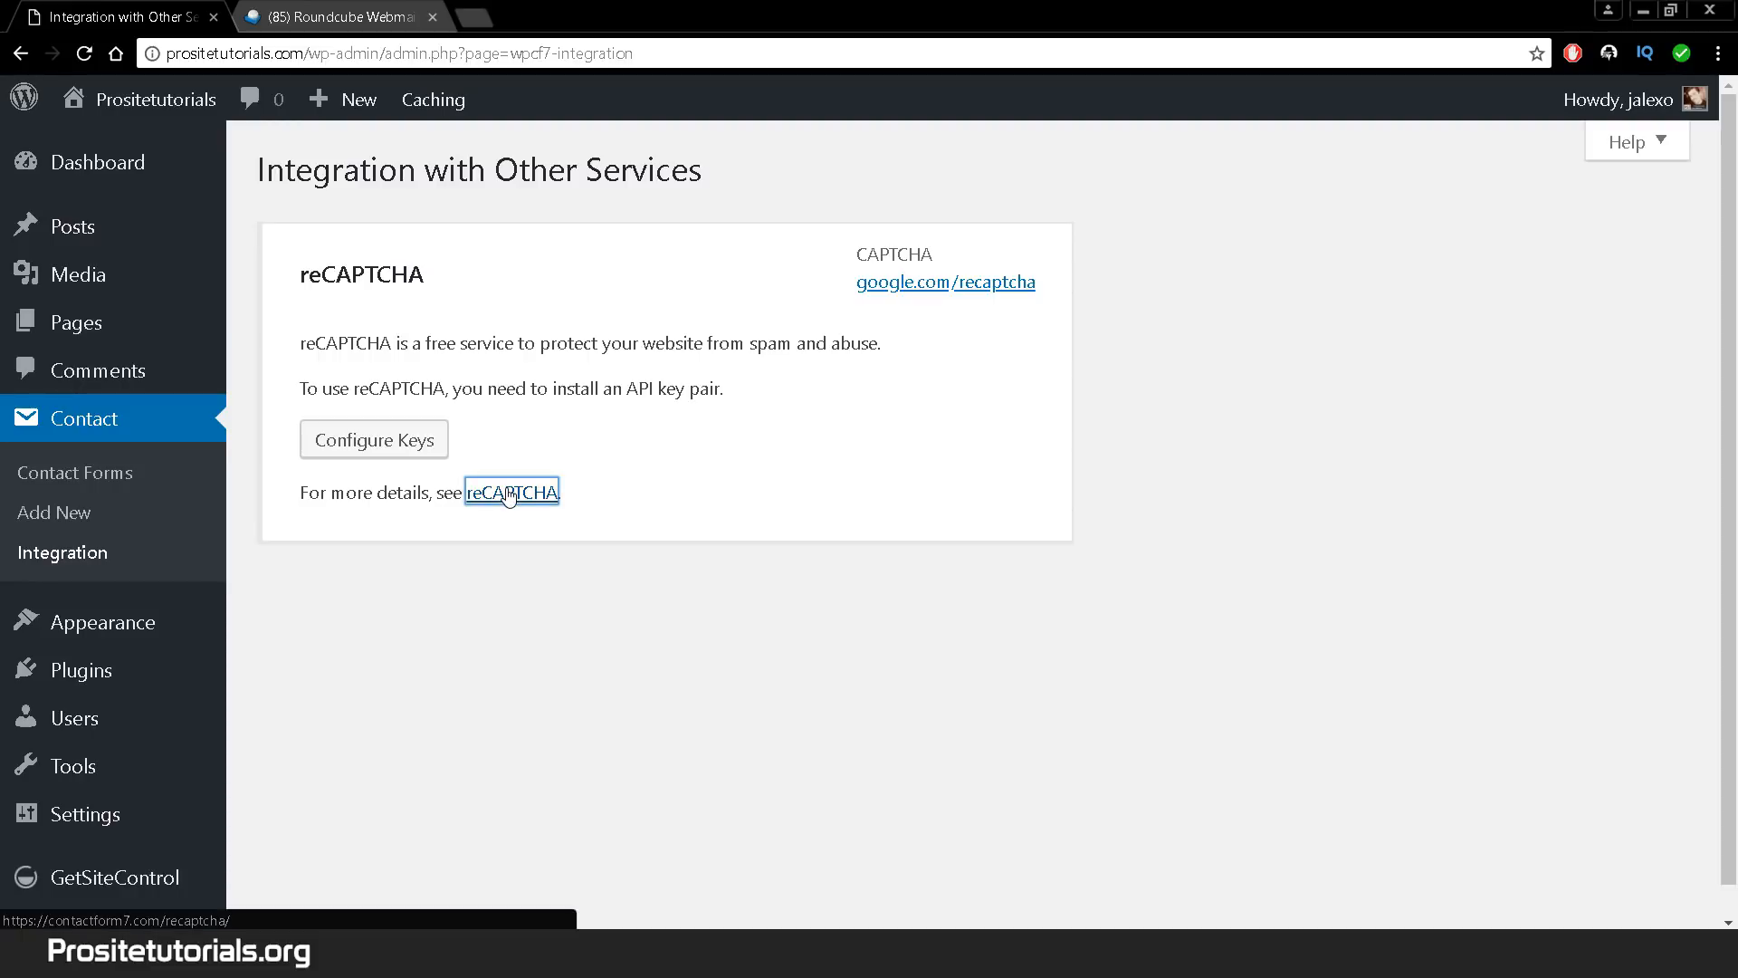
right_click(490, 561)
click(375, 558)
click(535, 497)
right_click(535, 498)
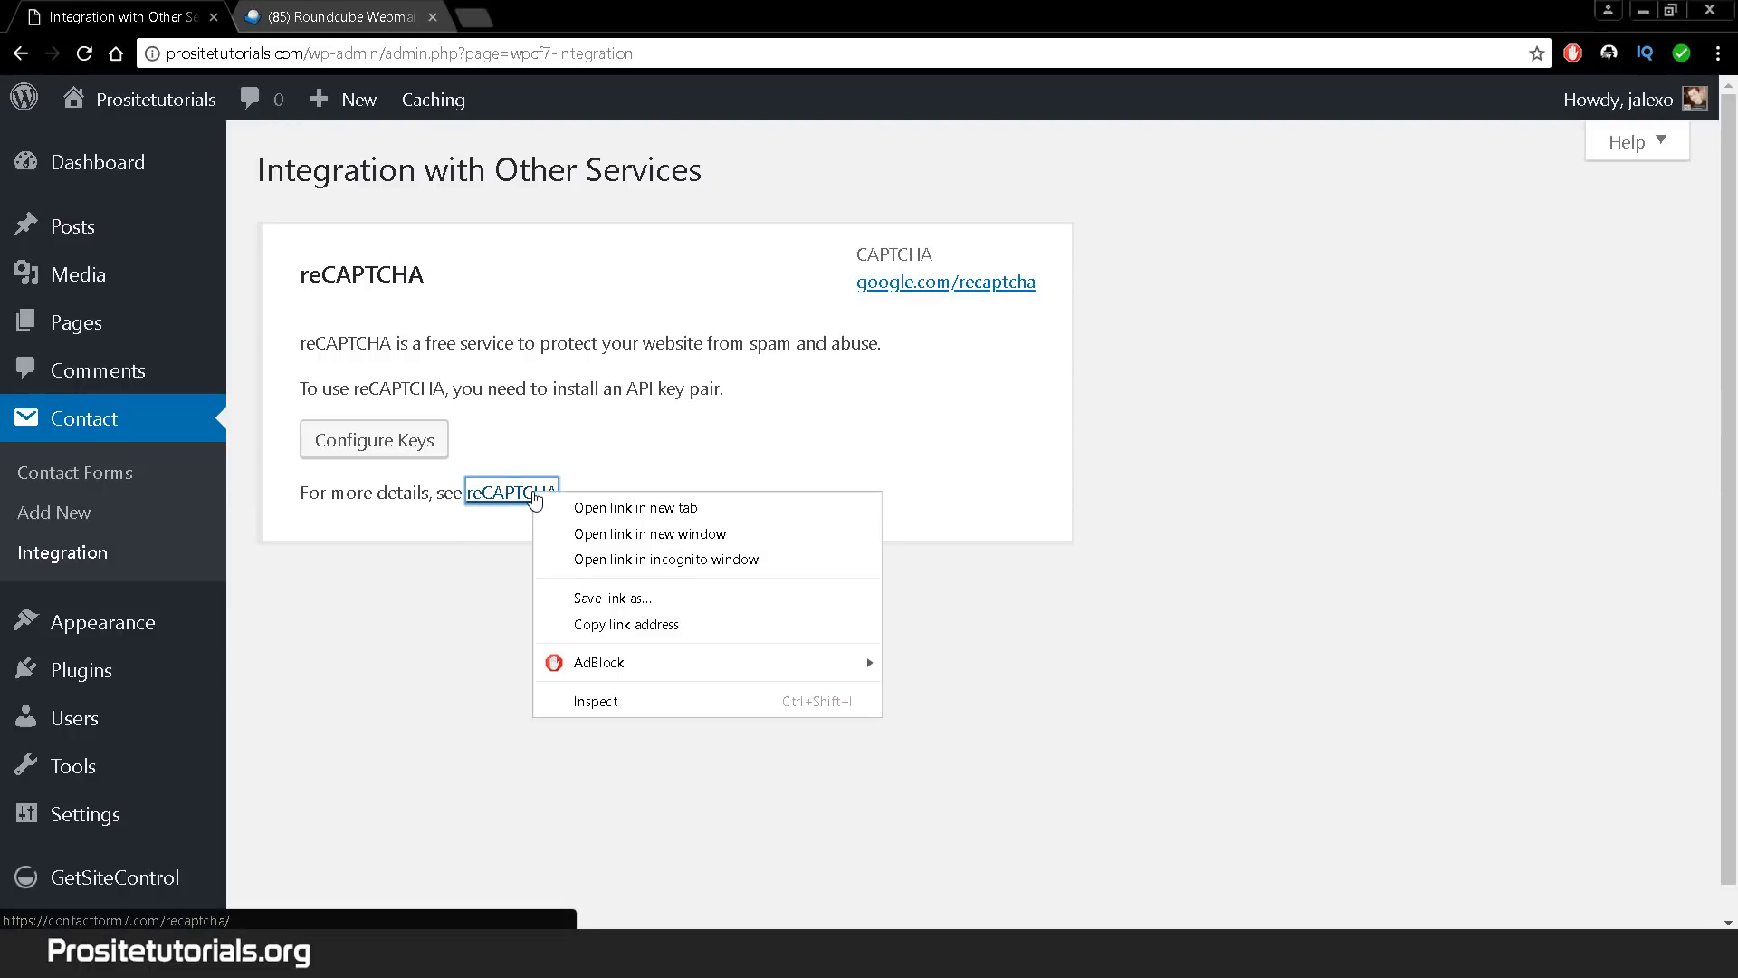
click(563, 504)
key(ctrl+Tab)
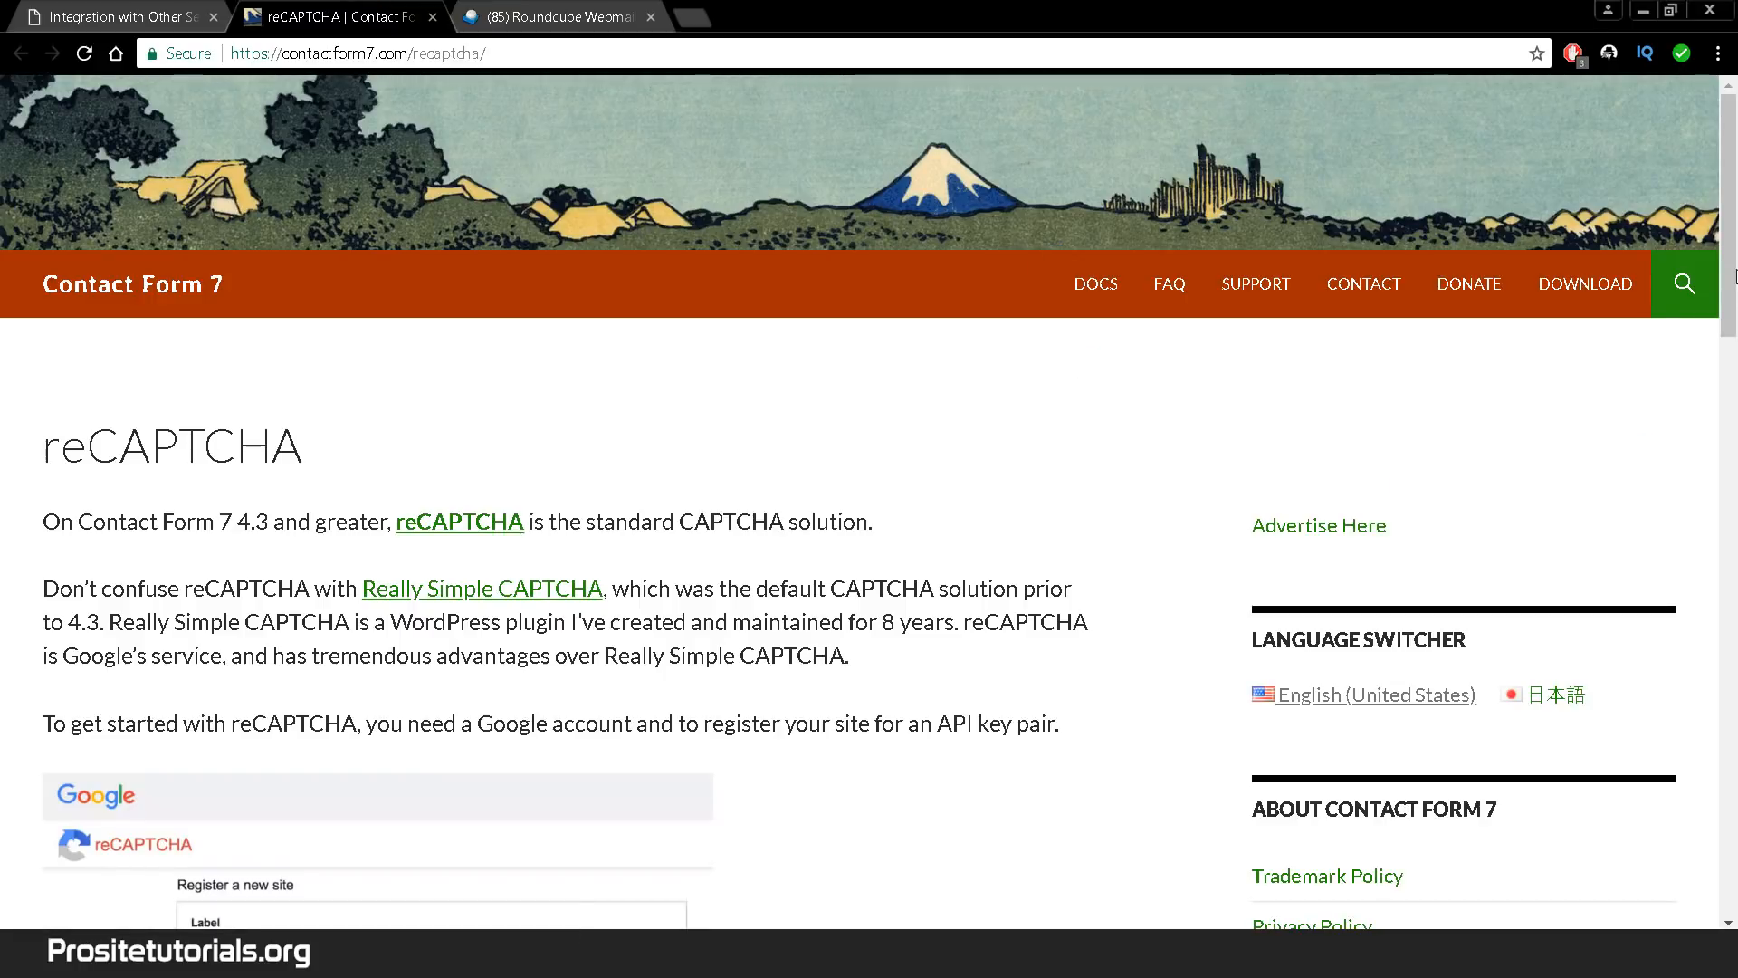
drag(1733, 241, 1714, 517)
scroll(1675, 489, down, 1)
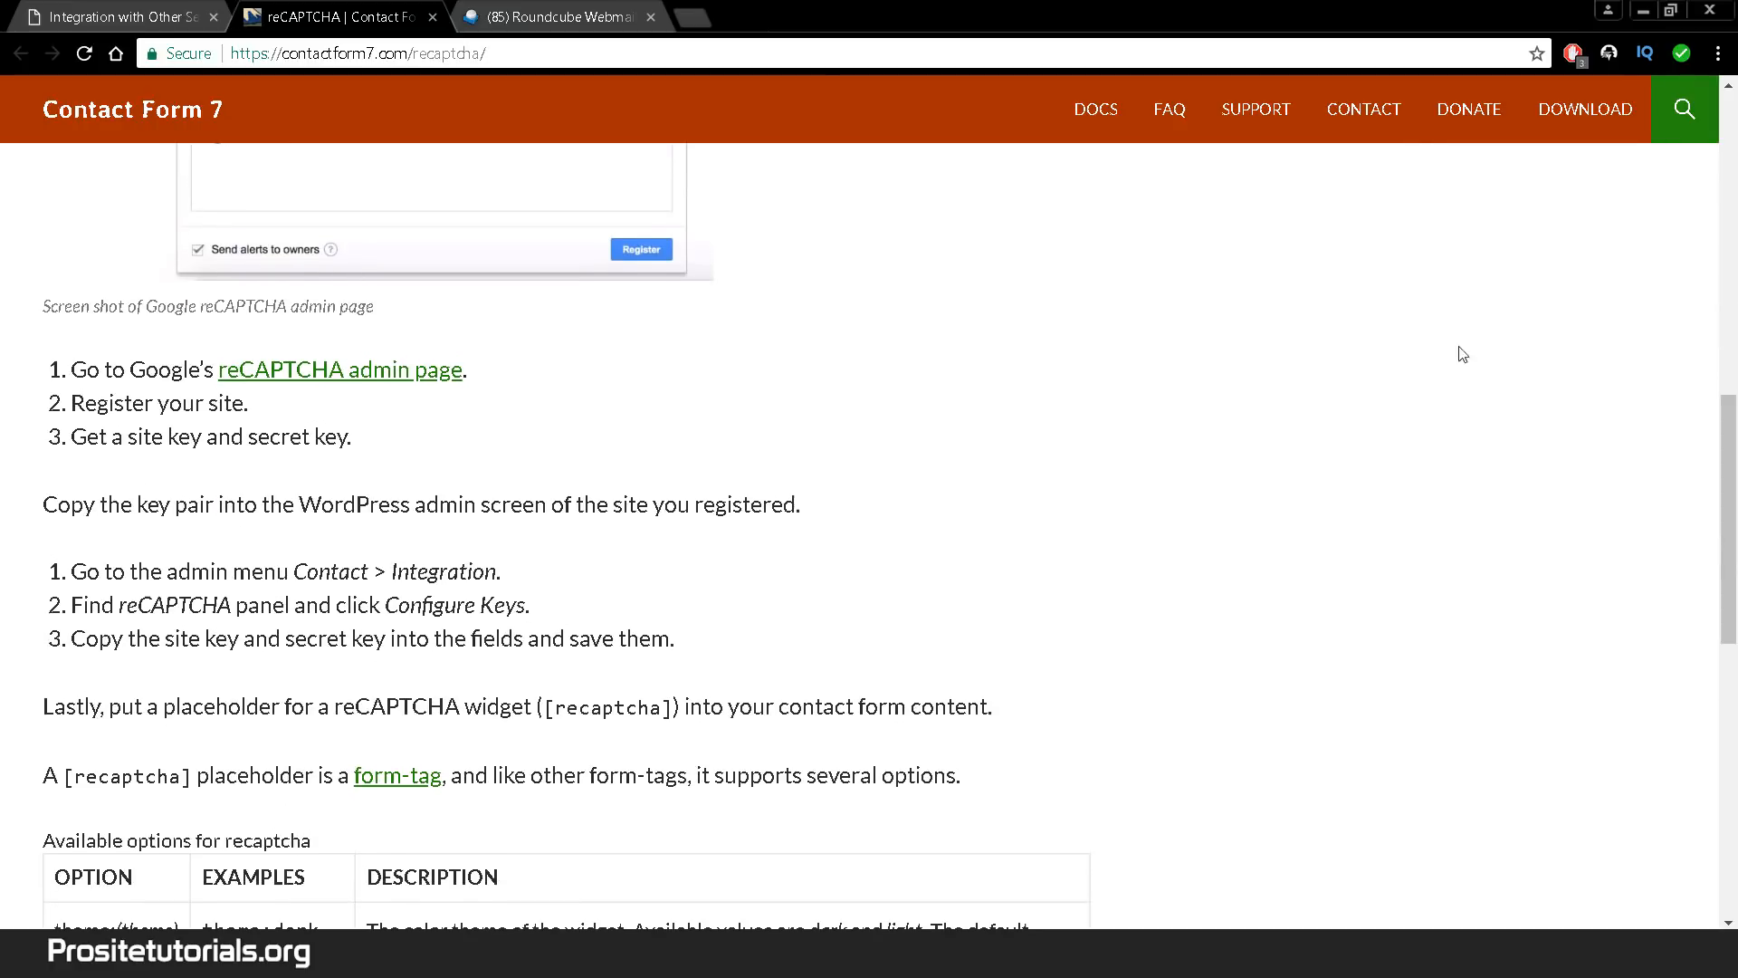
scroll(460, 478, down, 9)
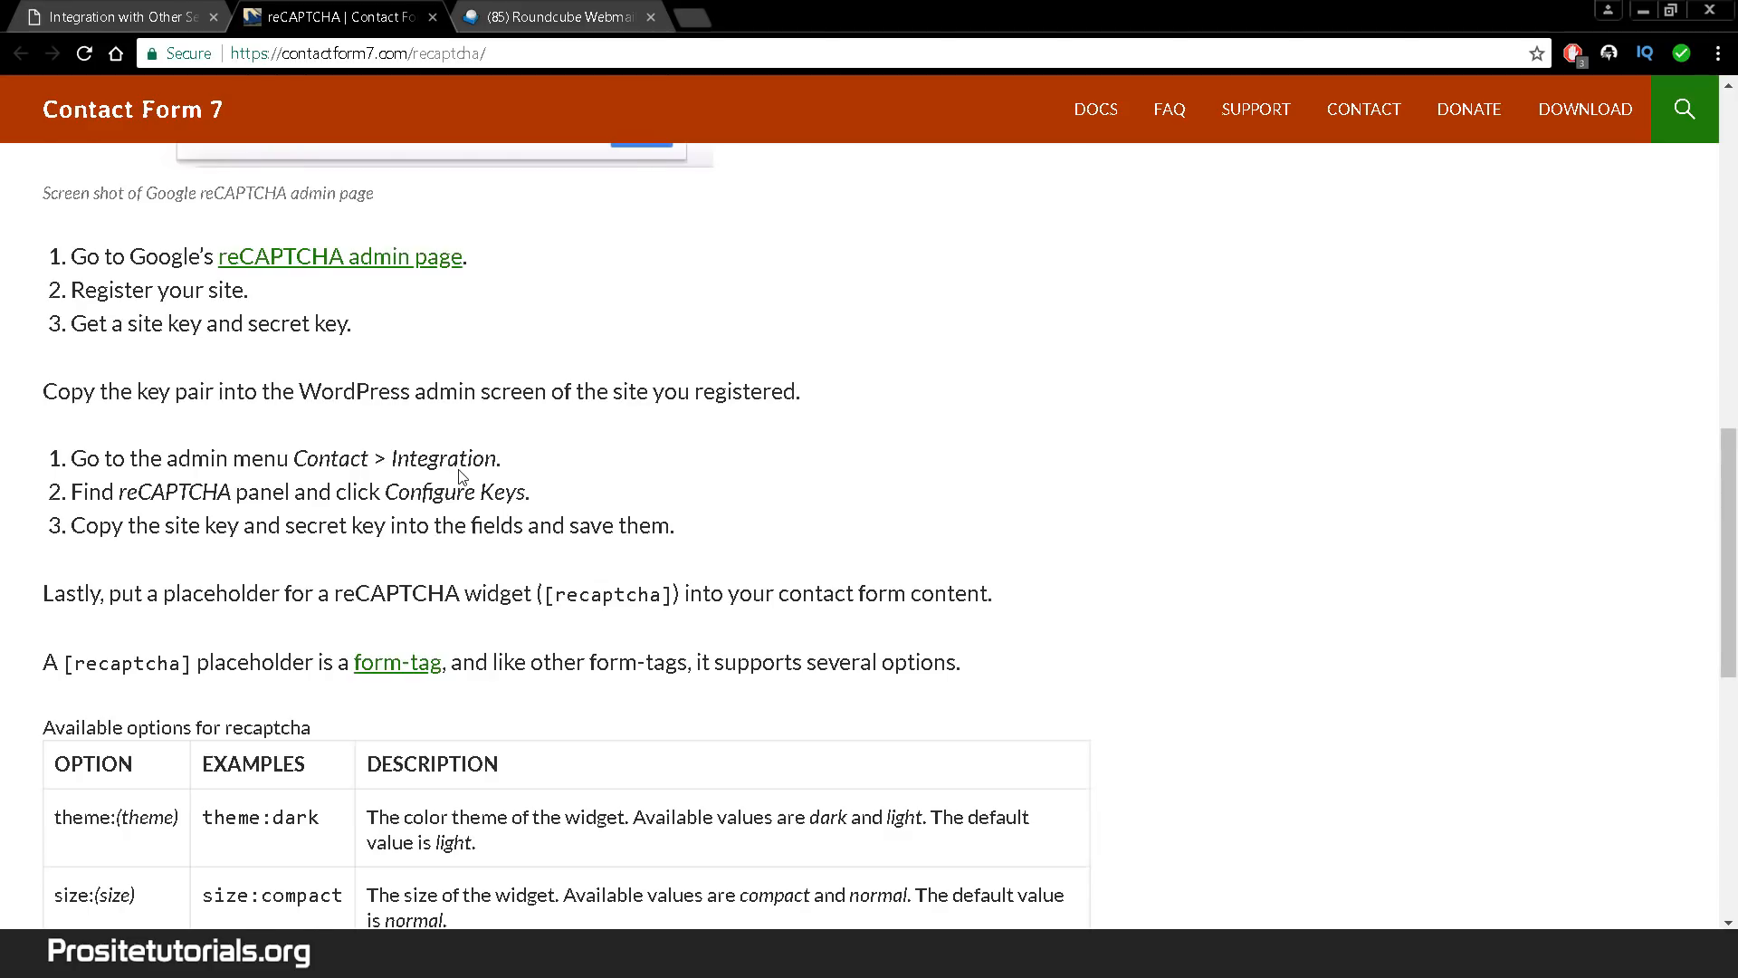
scroll(462, 477, up, 1)
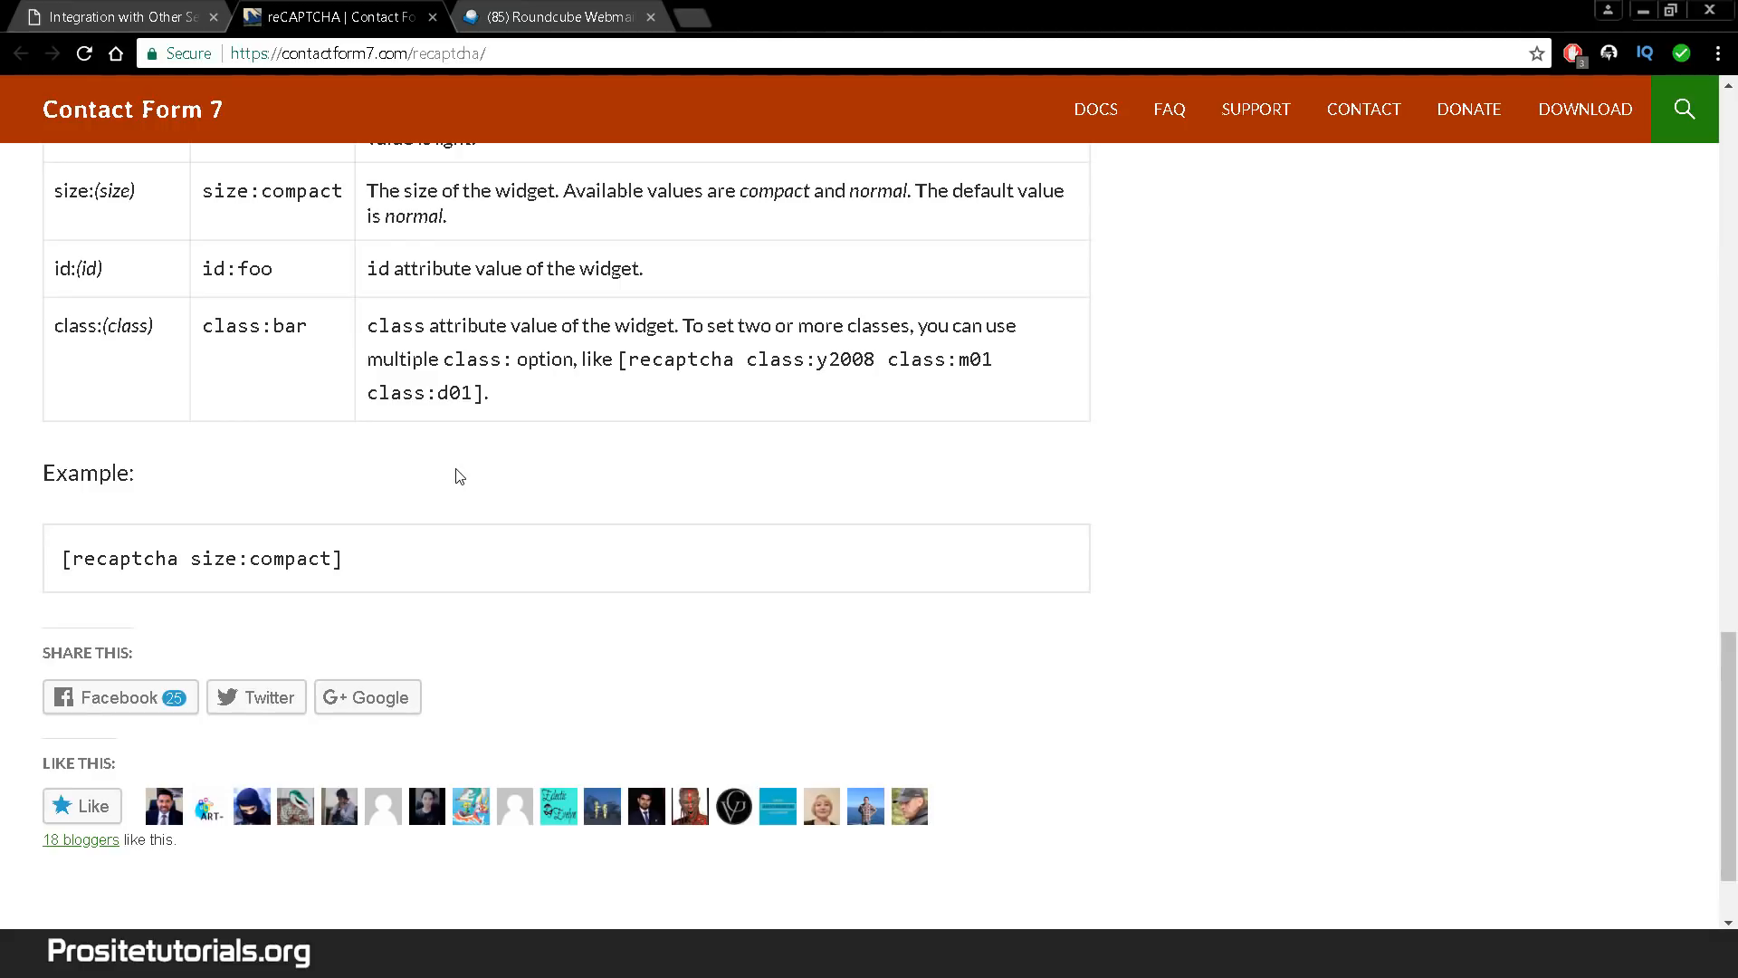
scroll(460, 477, up, 6)
scroll(459, 434, up, 6)
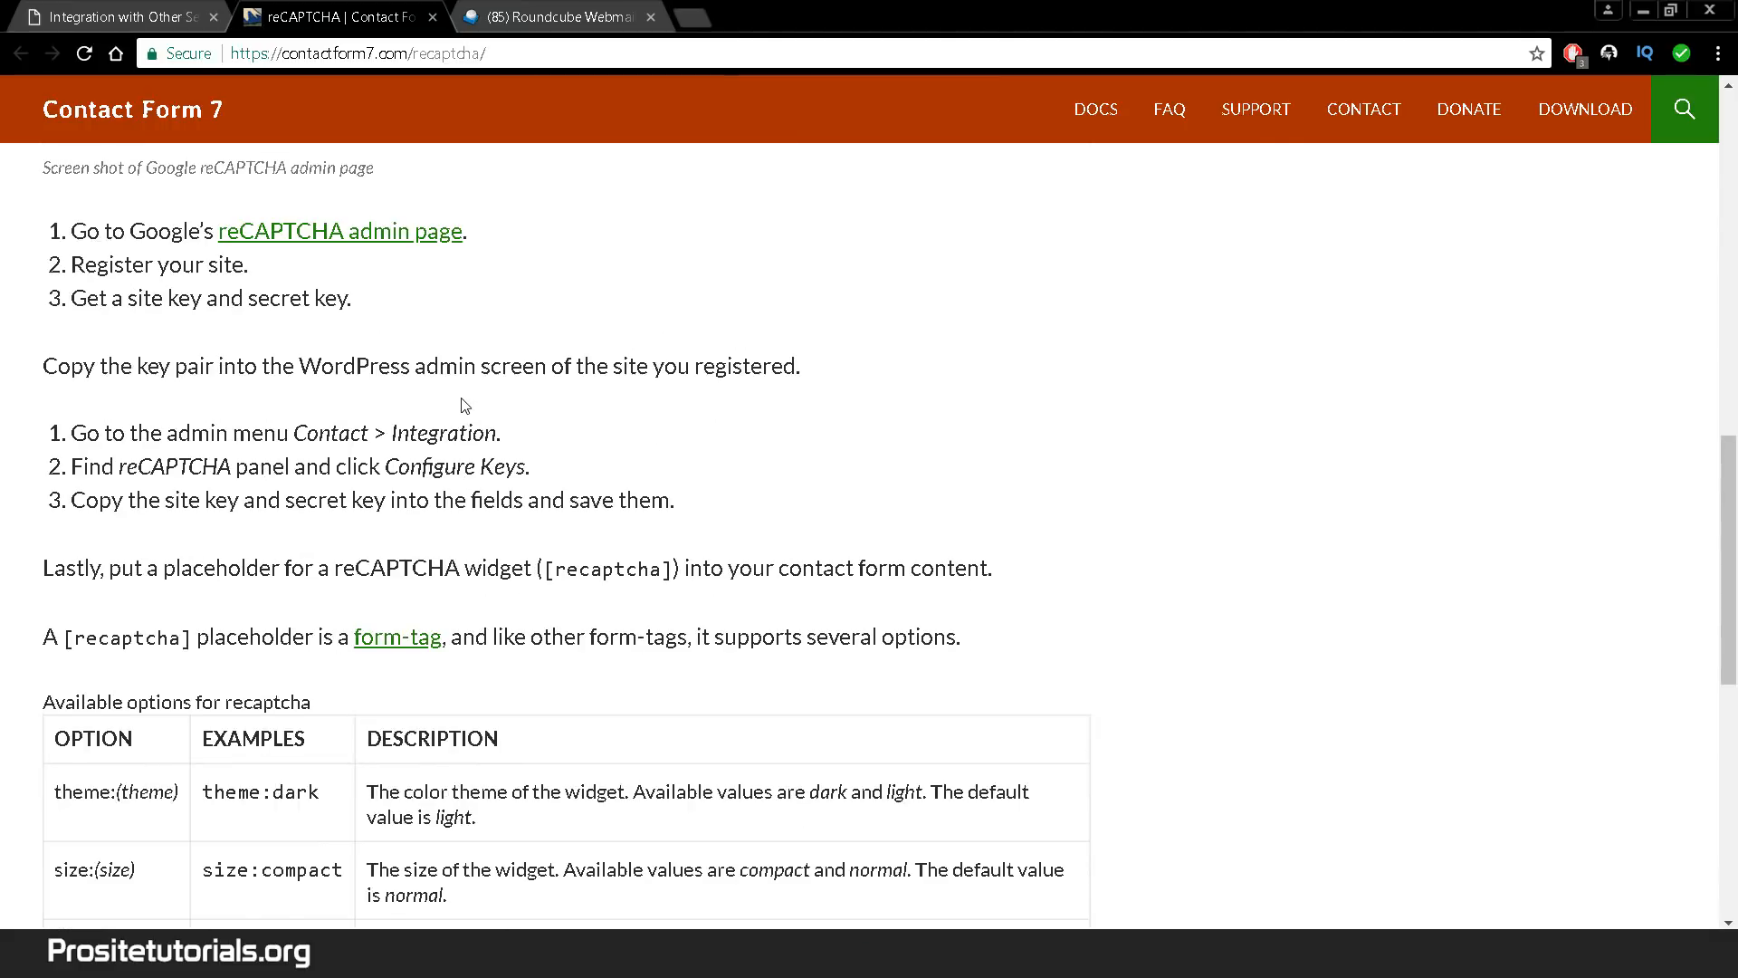
click(433, 19)
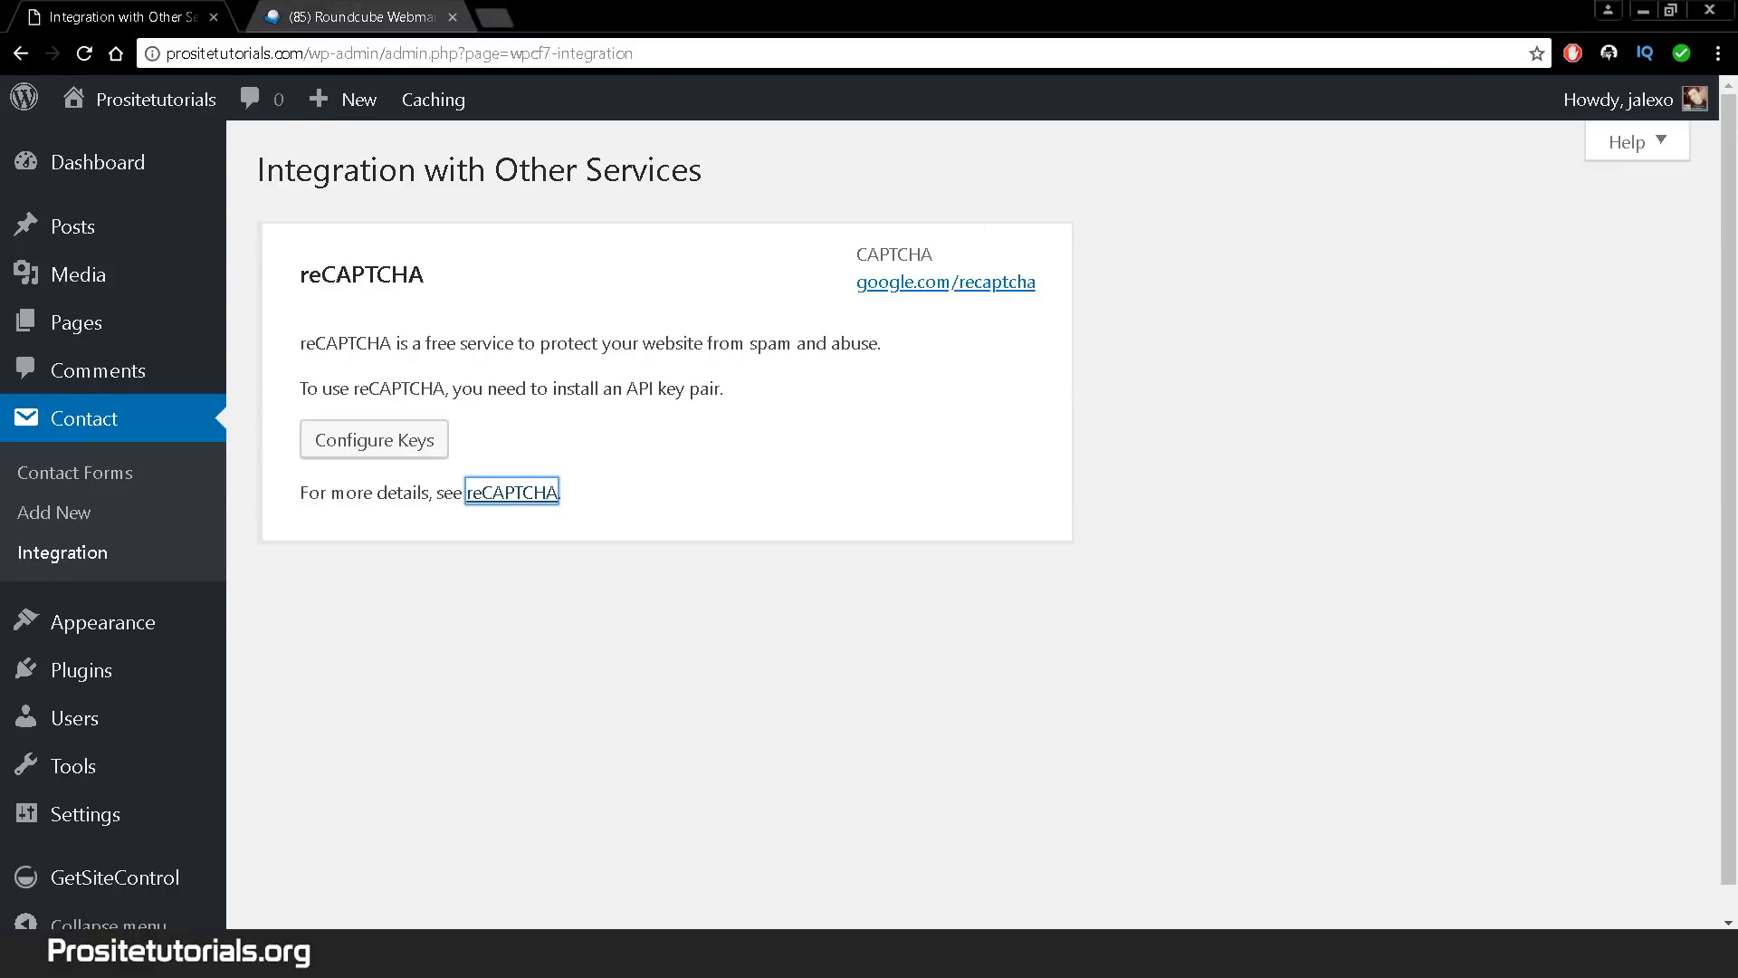
- Create a new contact form titled "Contact form - main one" with the default template and save it
click(139, 473)
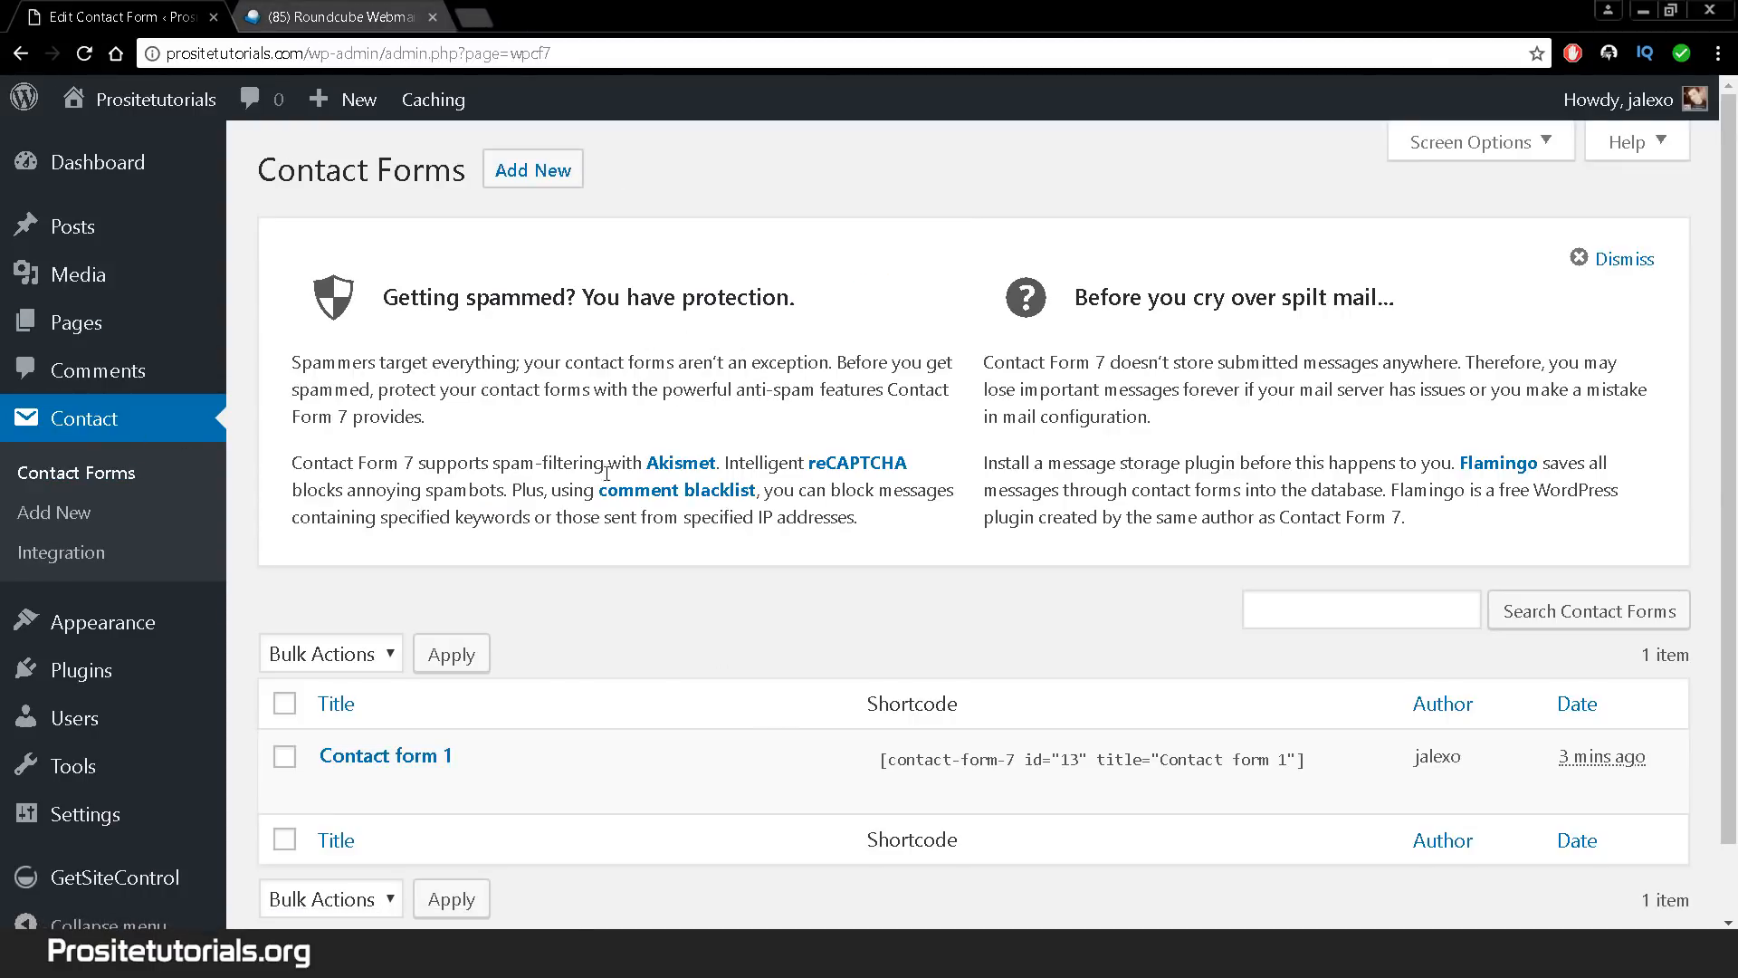
click(553, 186)
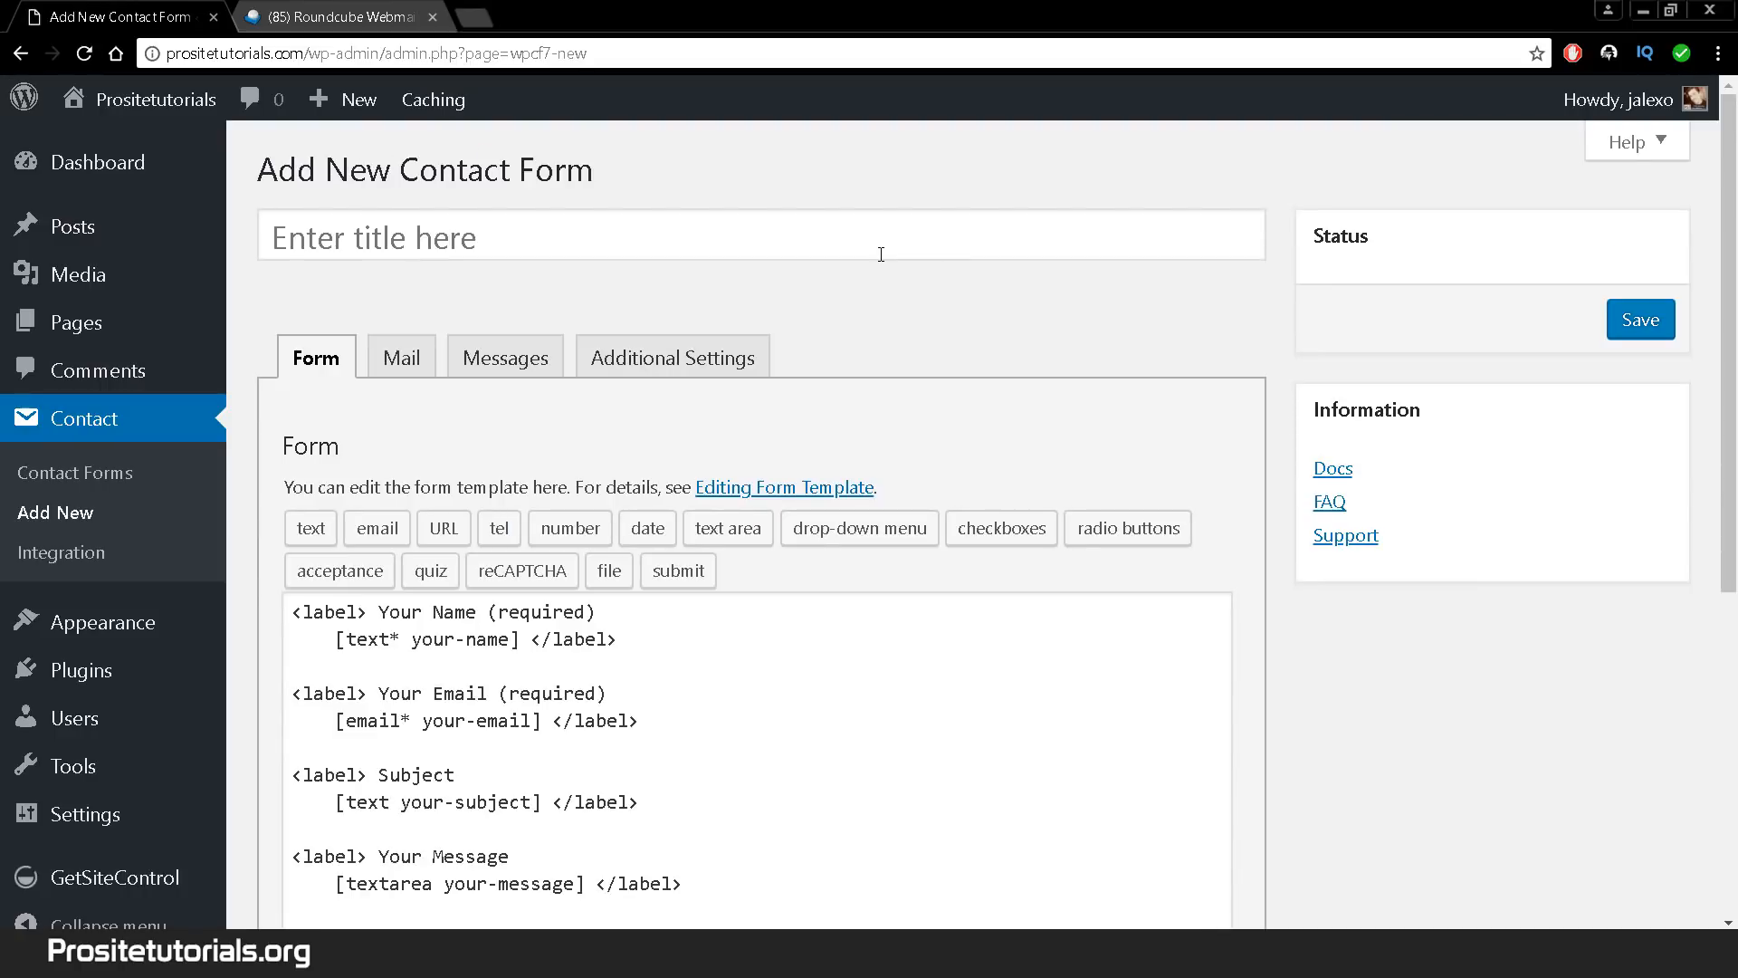
click(343, 251)
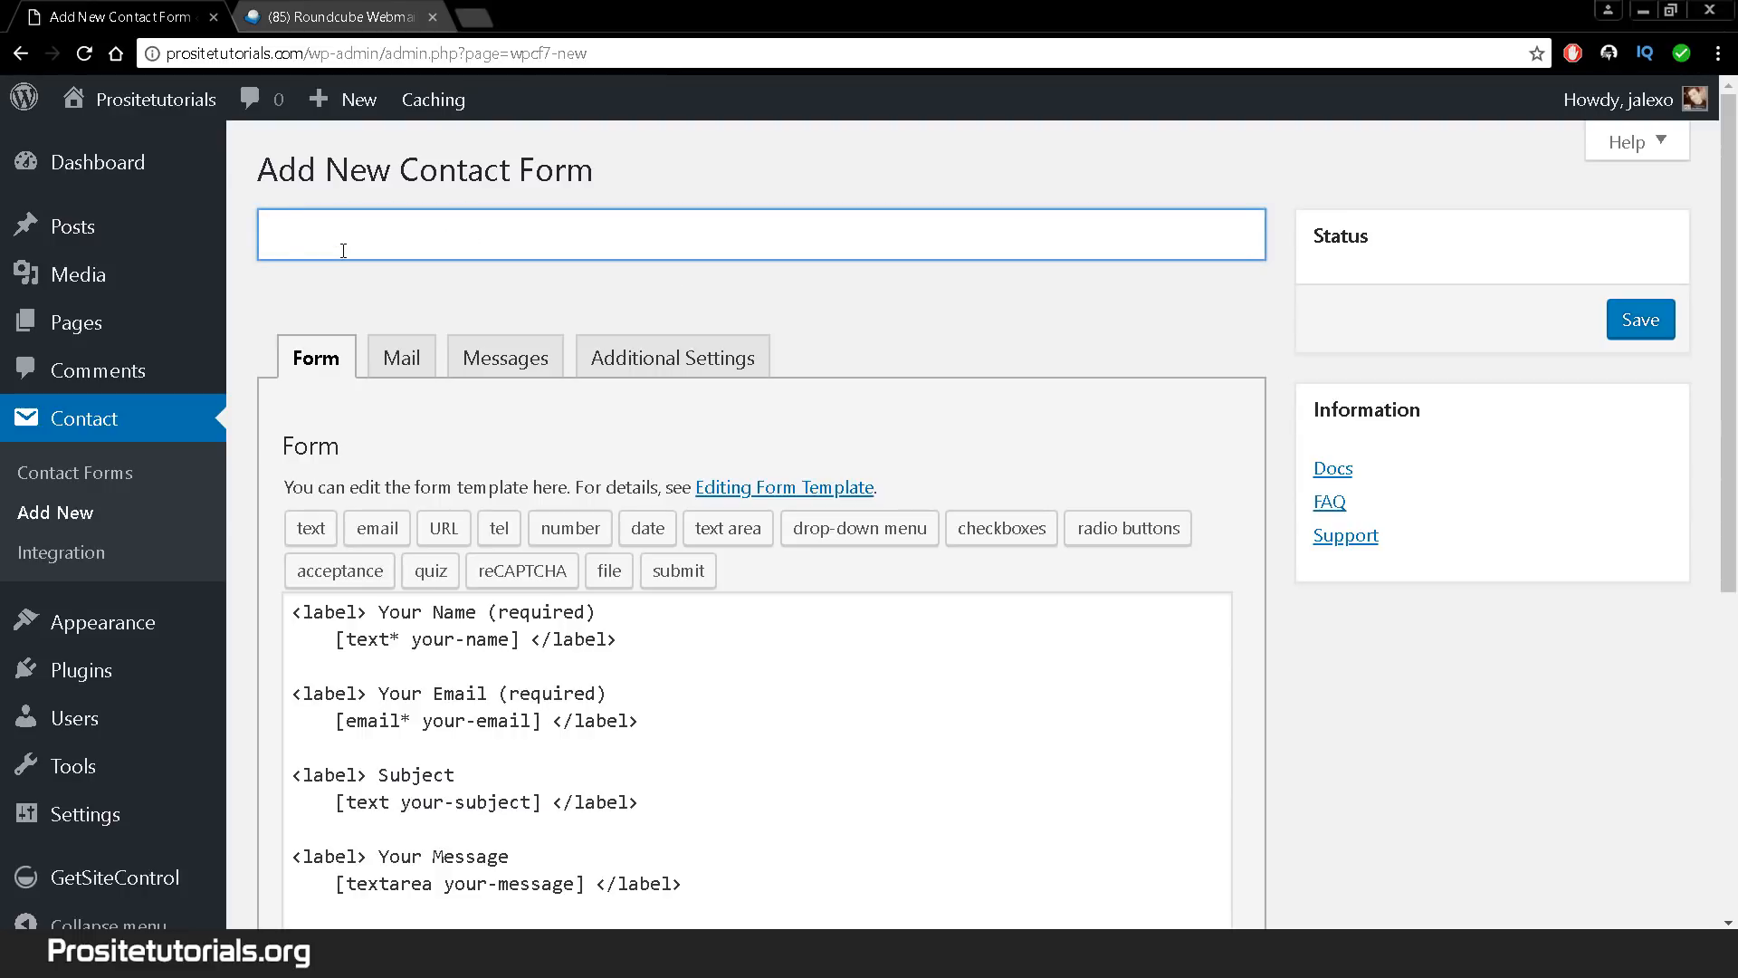
text(Contra)
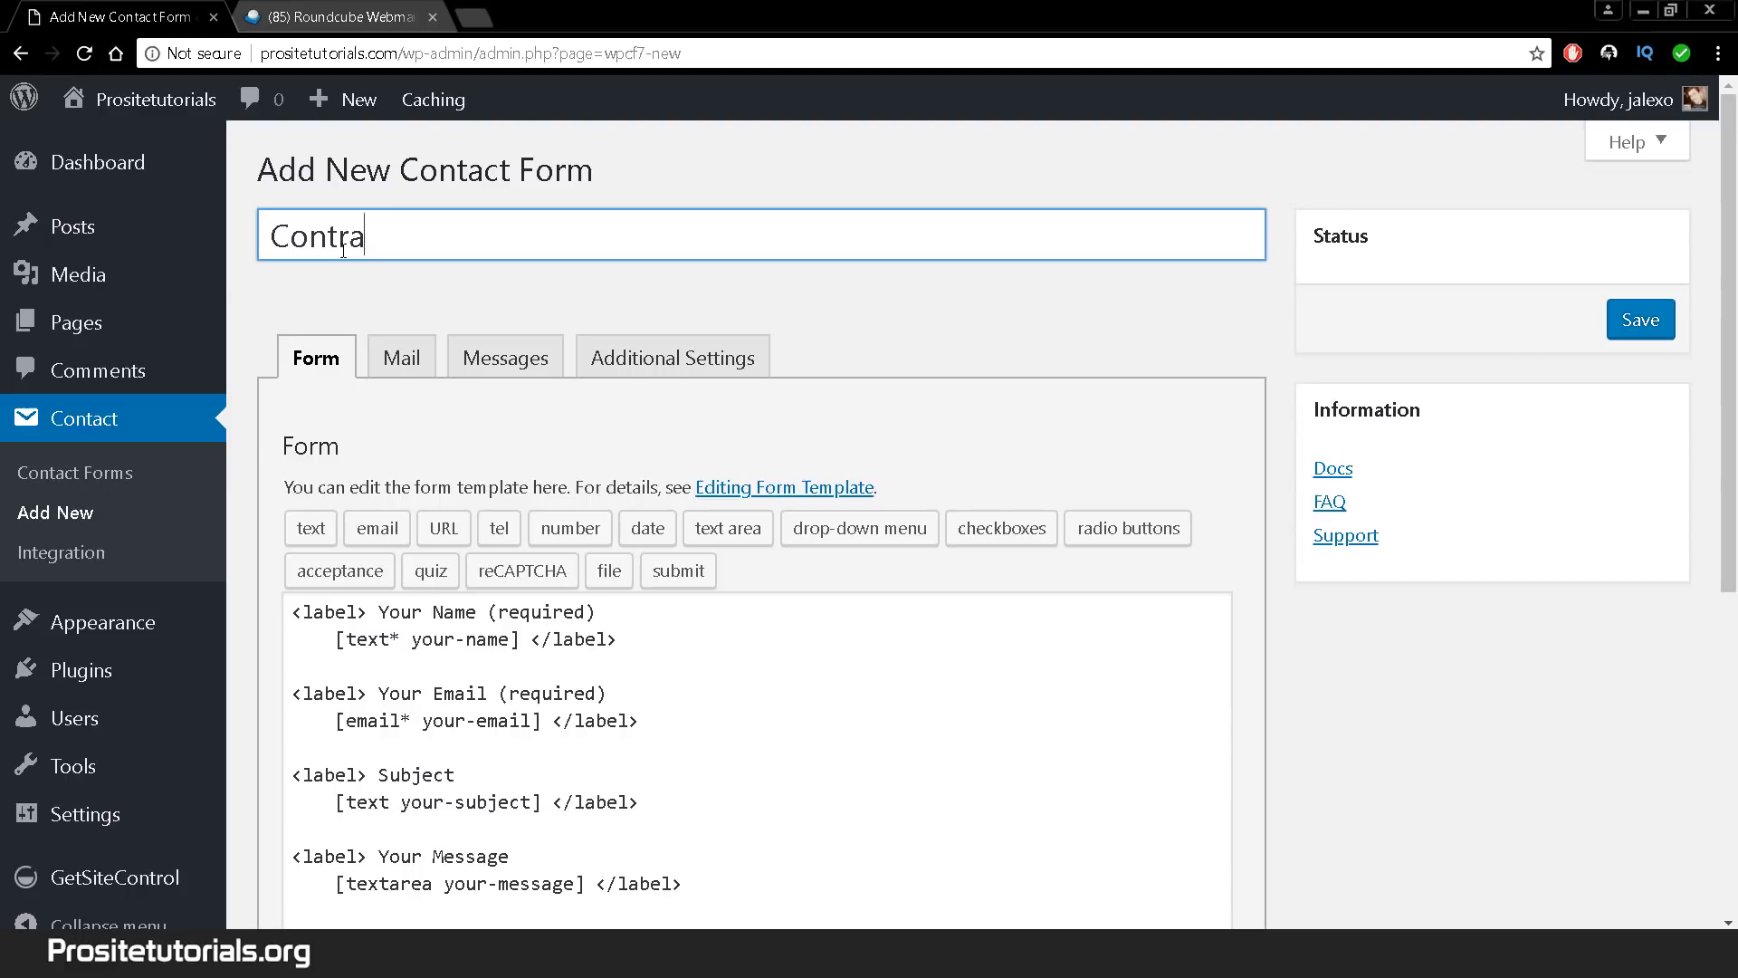
text(ct fr)
key(BackSpace)
text(orm . )
text(main)
key(BackSpace)
key(BackSpace)
key(BackSpace)
key(BackSpace)
key(BackSpace)
key(BackSpace)
key(BackSpace)
text(- main one)
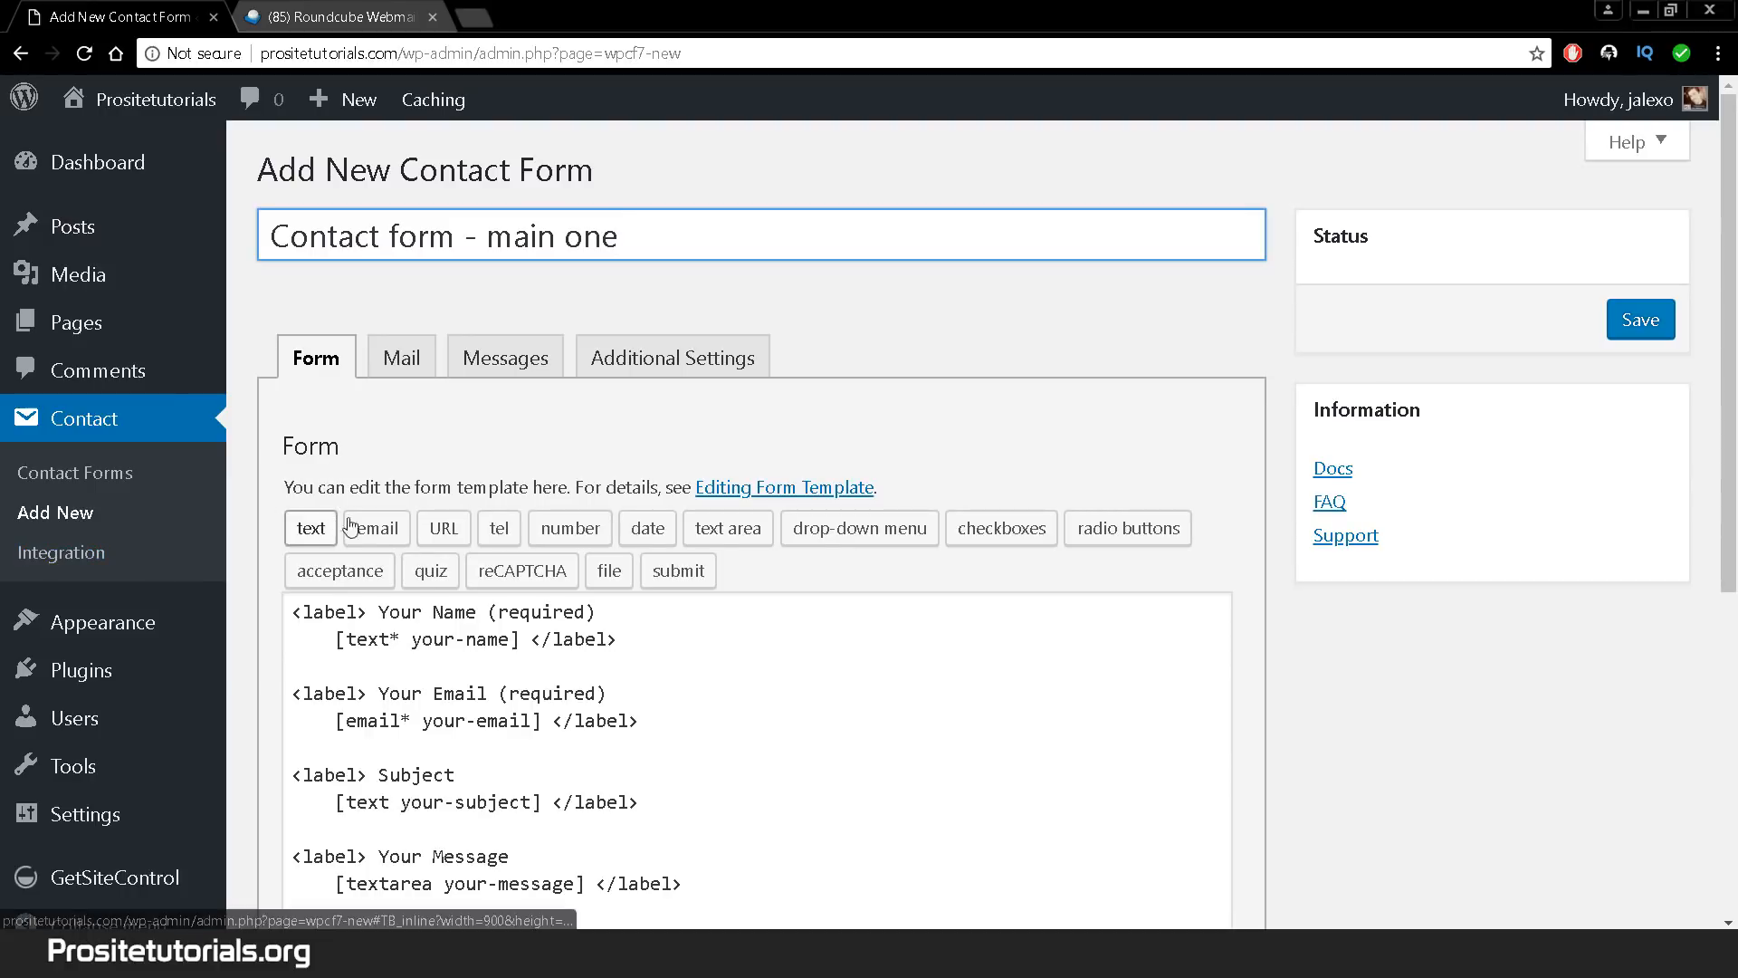
click(1635, 316)
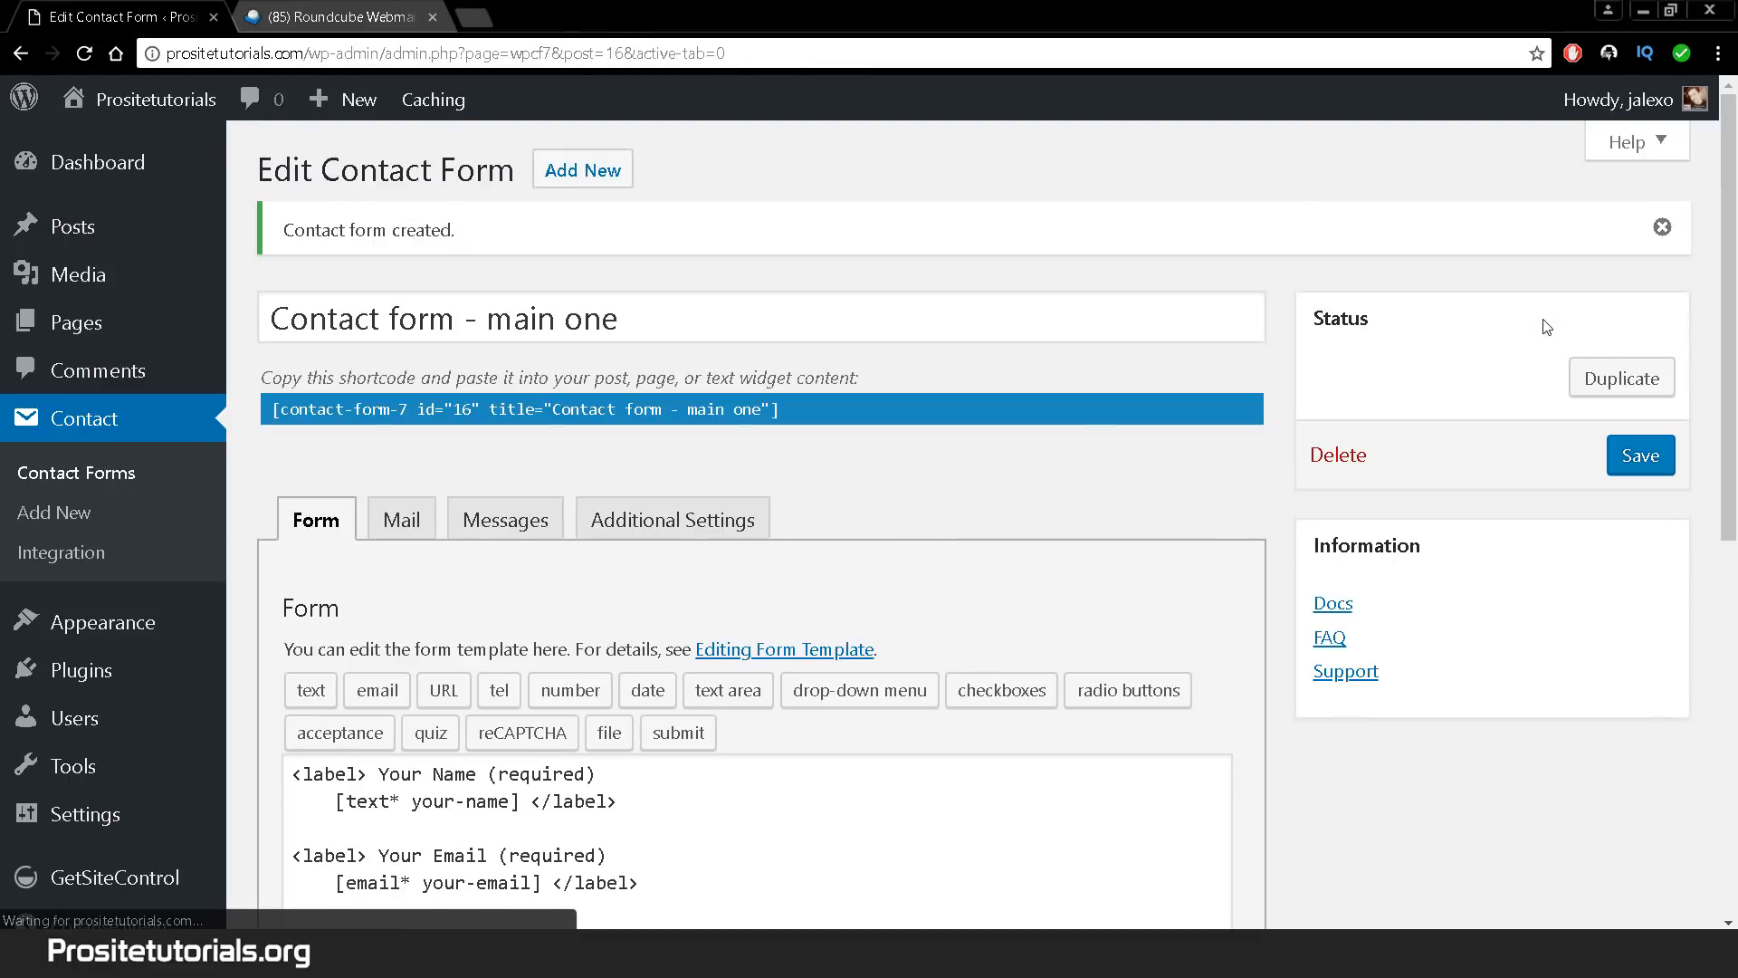
- Copy the saved form's shortcode and open the editor for a new WordPress page in a separate browser tab
click(929, 418)
key(ctrl+c)
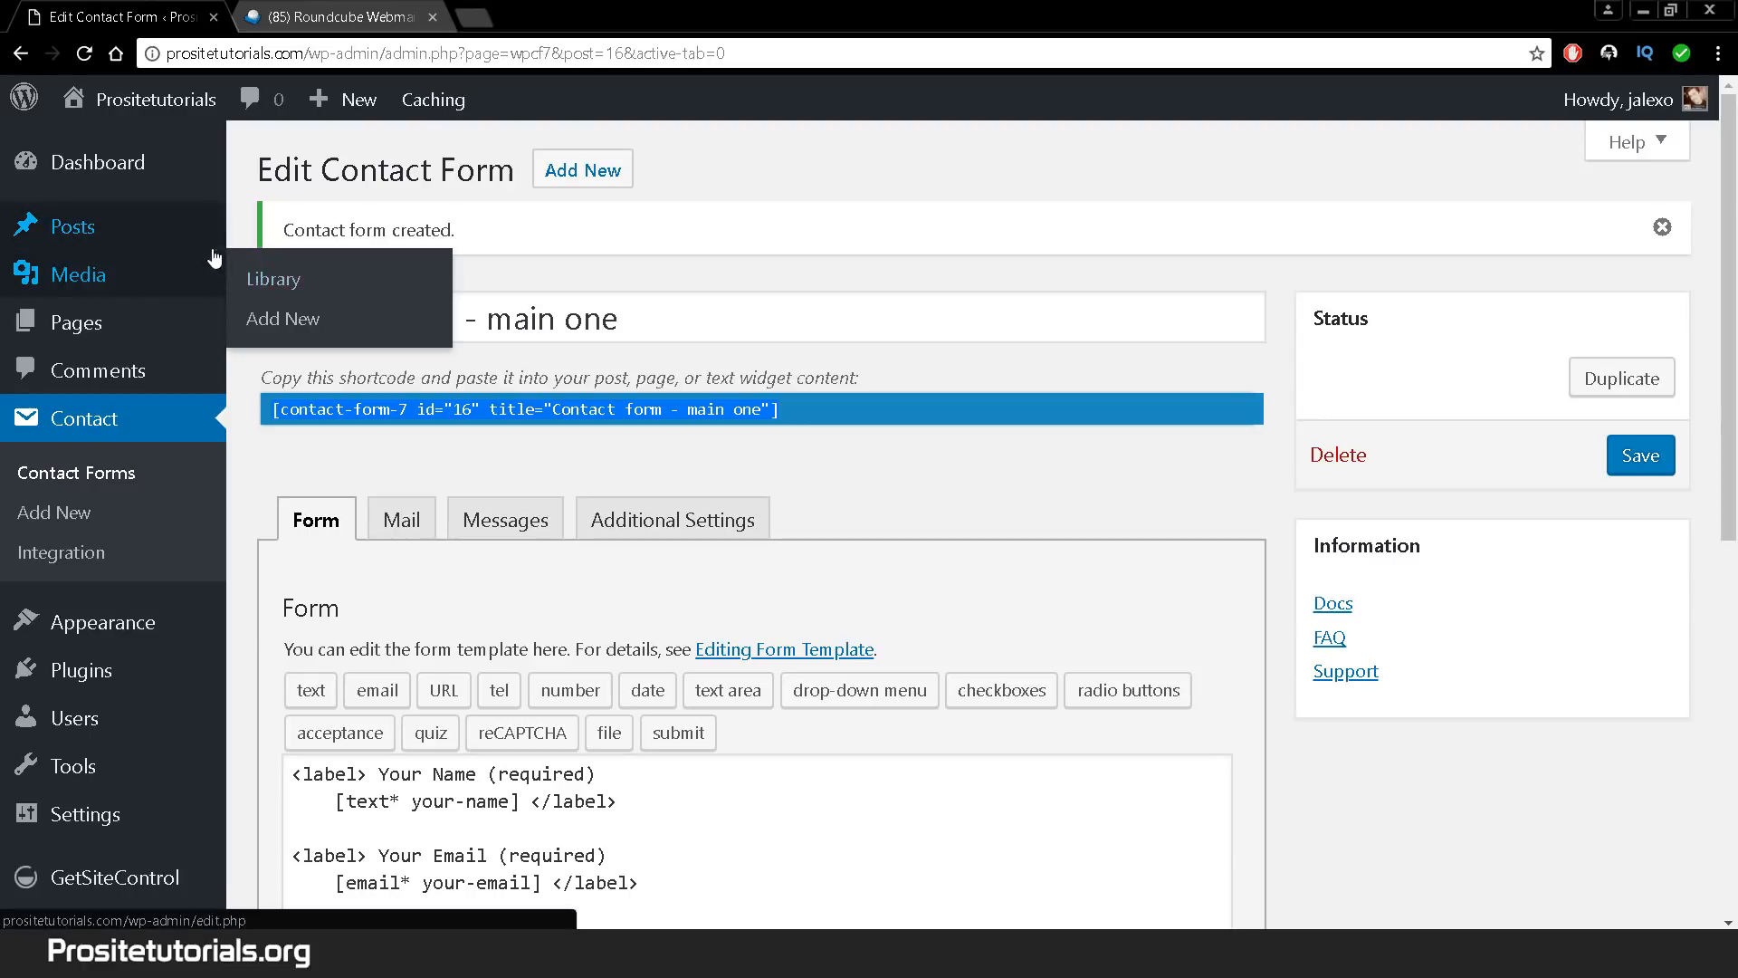
mouse_move(132, 331)
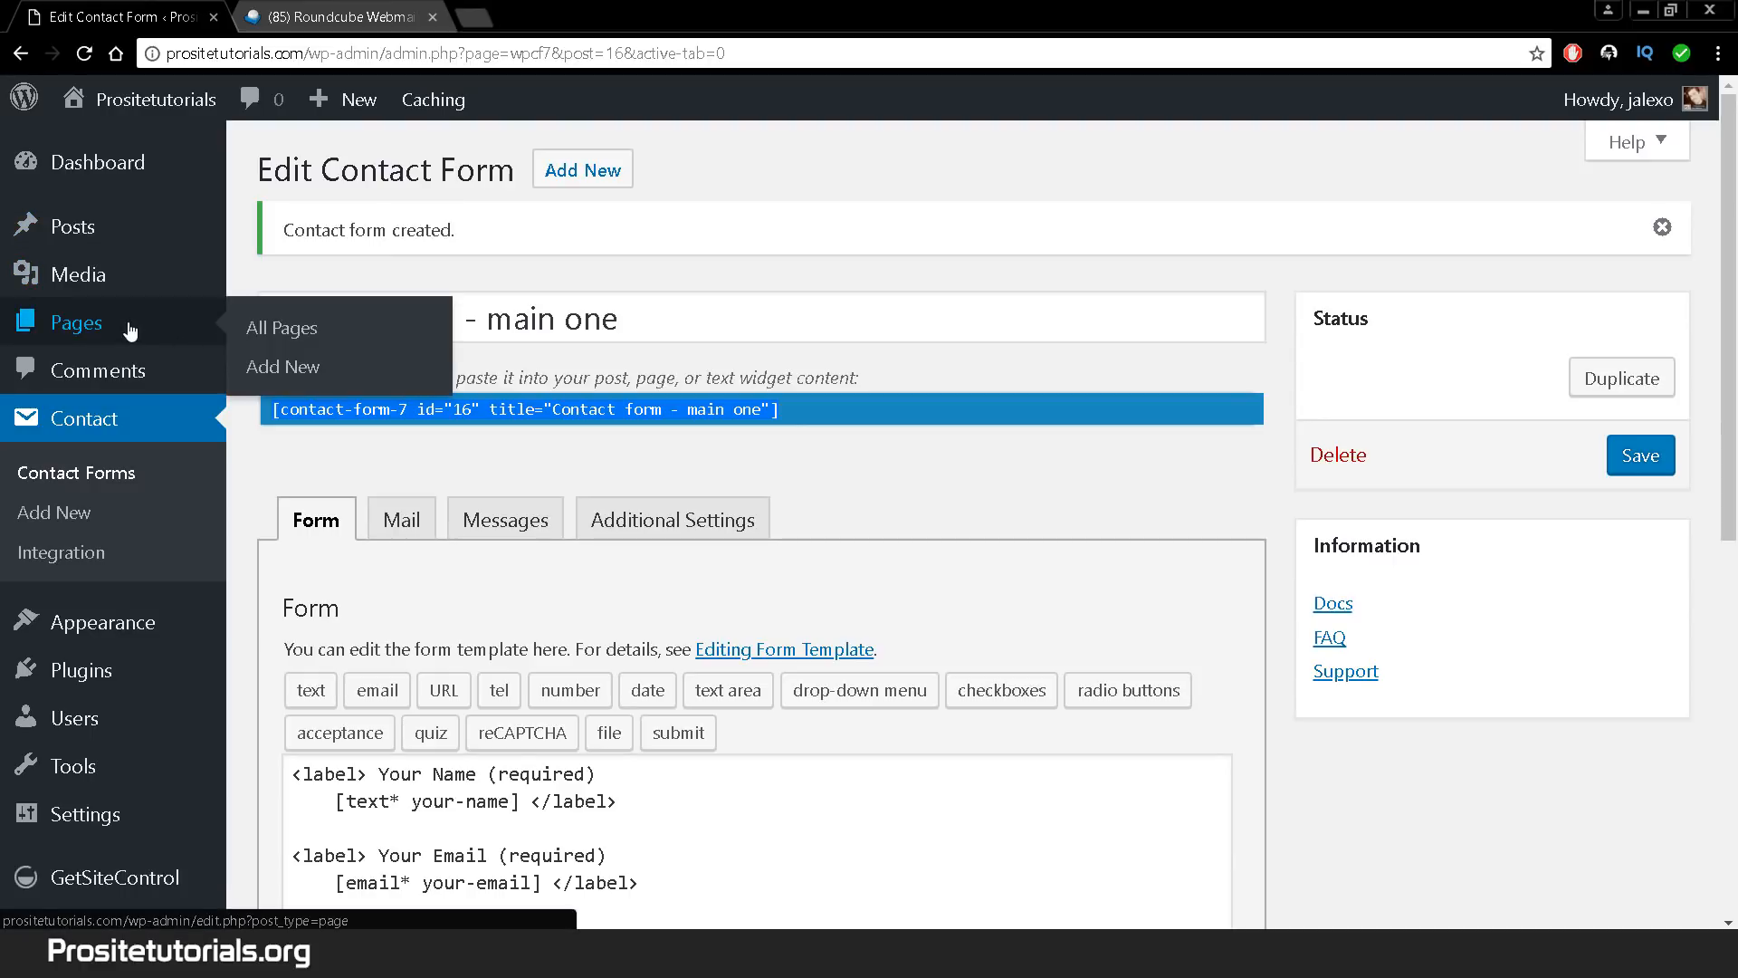
right_click(261, 371)
click(280, 380)
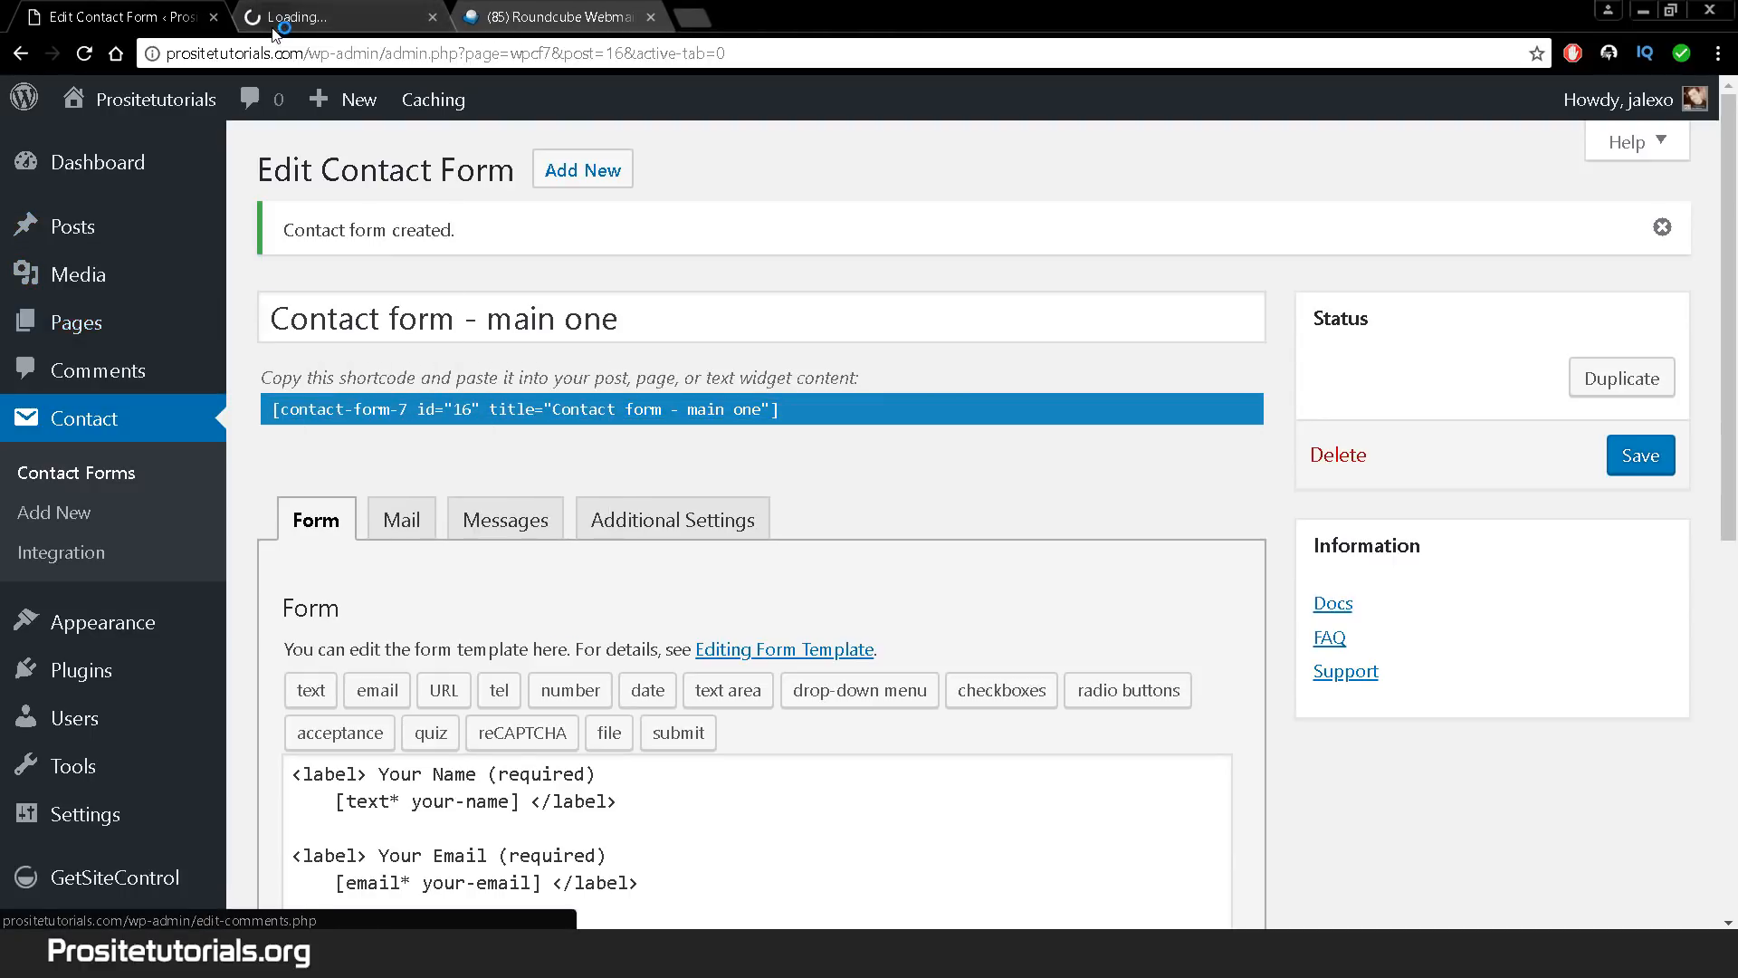
click(290, 20)
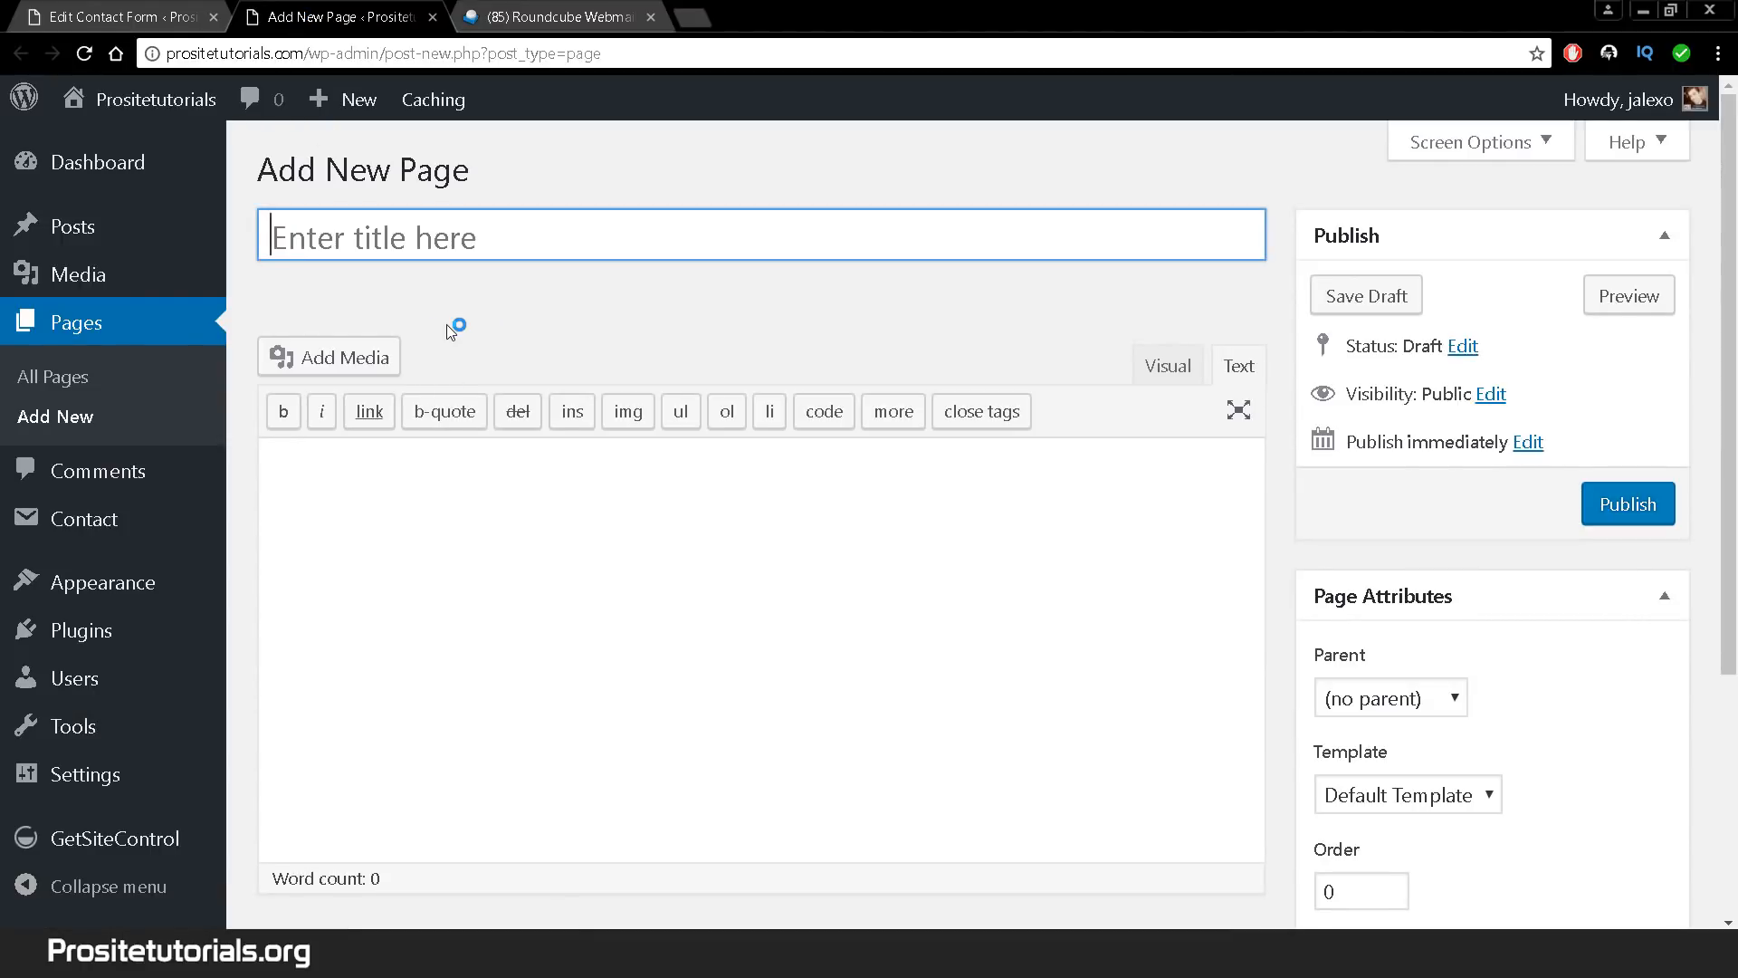
- Title the new page "Contact"
text(Coi)
key(BackSpace)
key(BackSpace)
text(o)
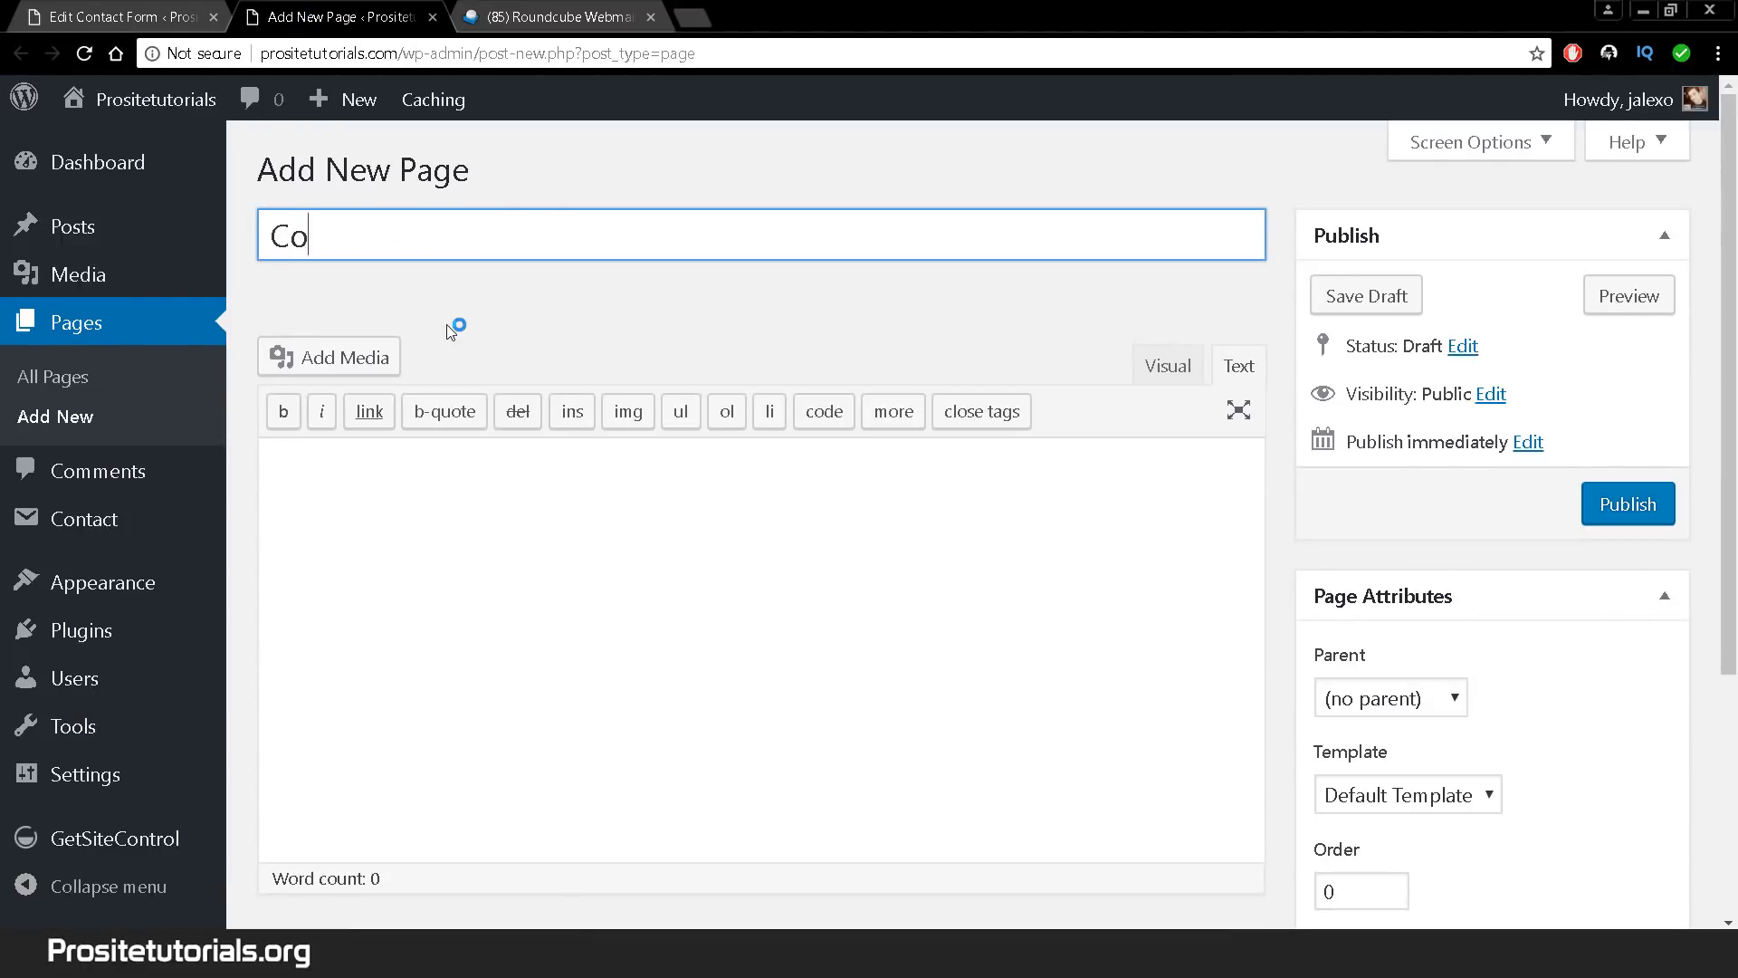
text(ntact)
key(Tab)
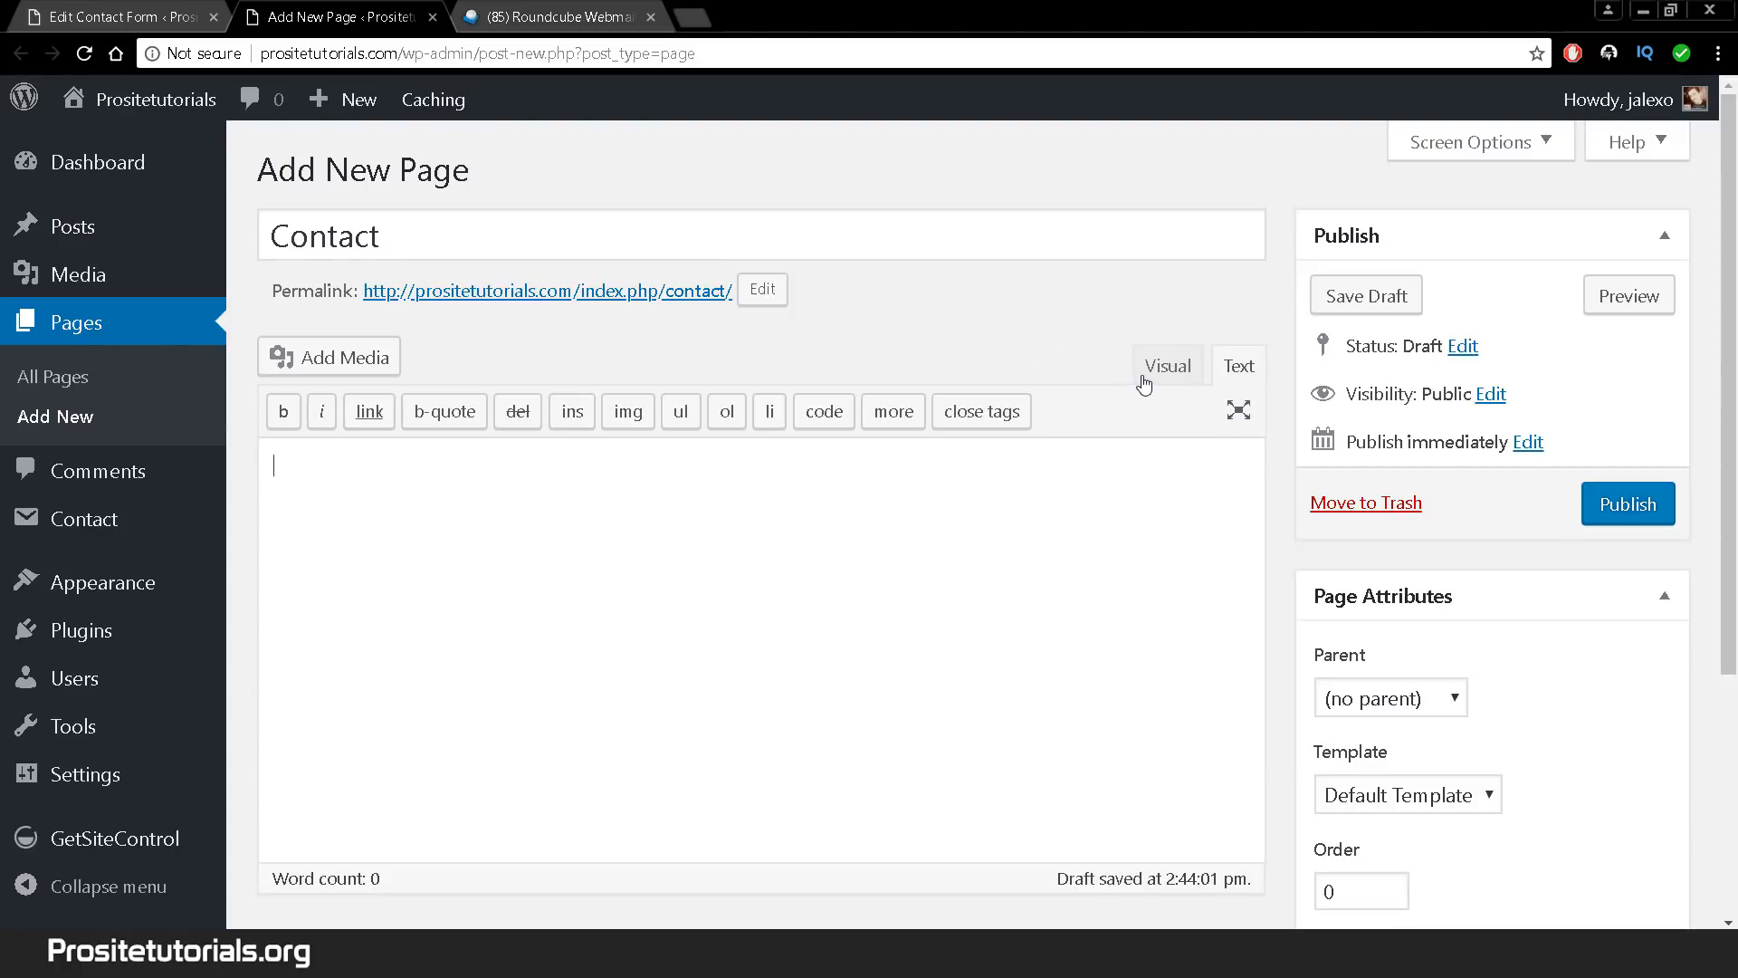
- Paste the contact form shortcode into the Contact page's content and publish the page
key(ctrl+v)
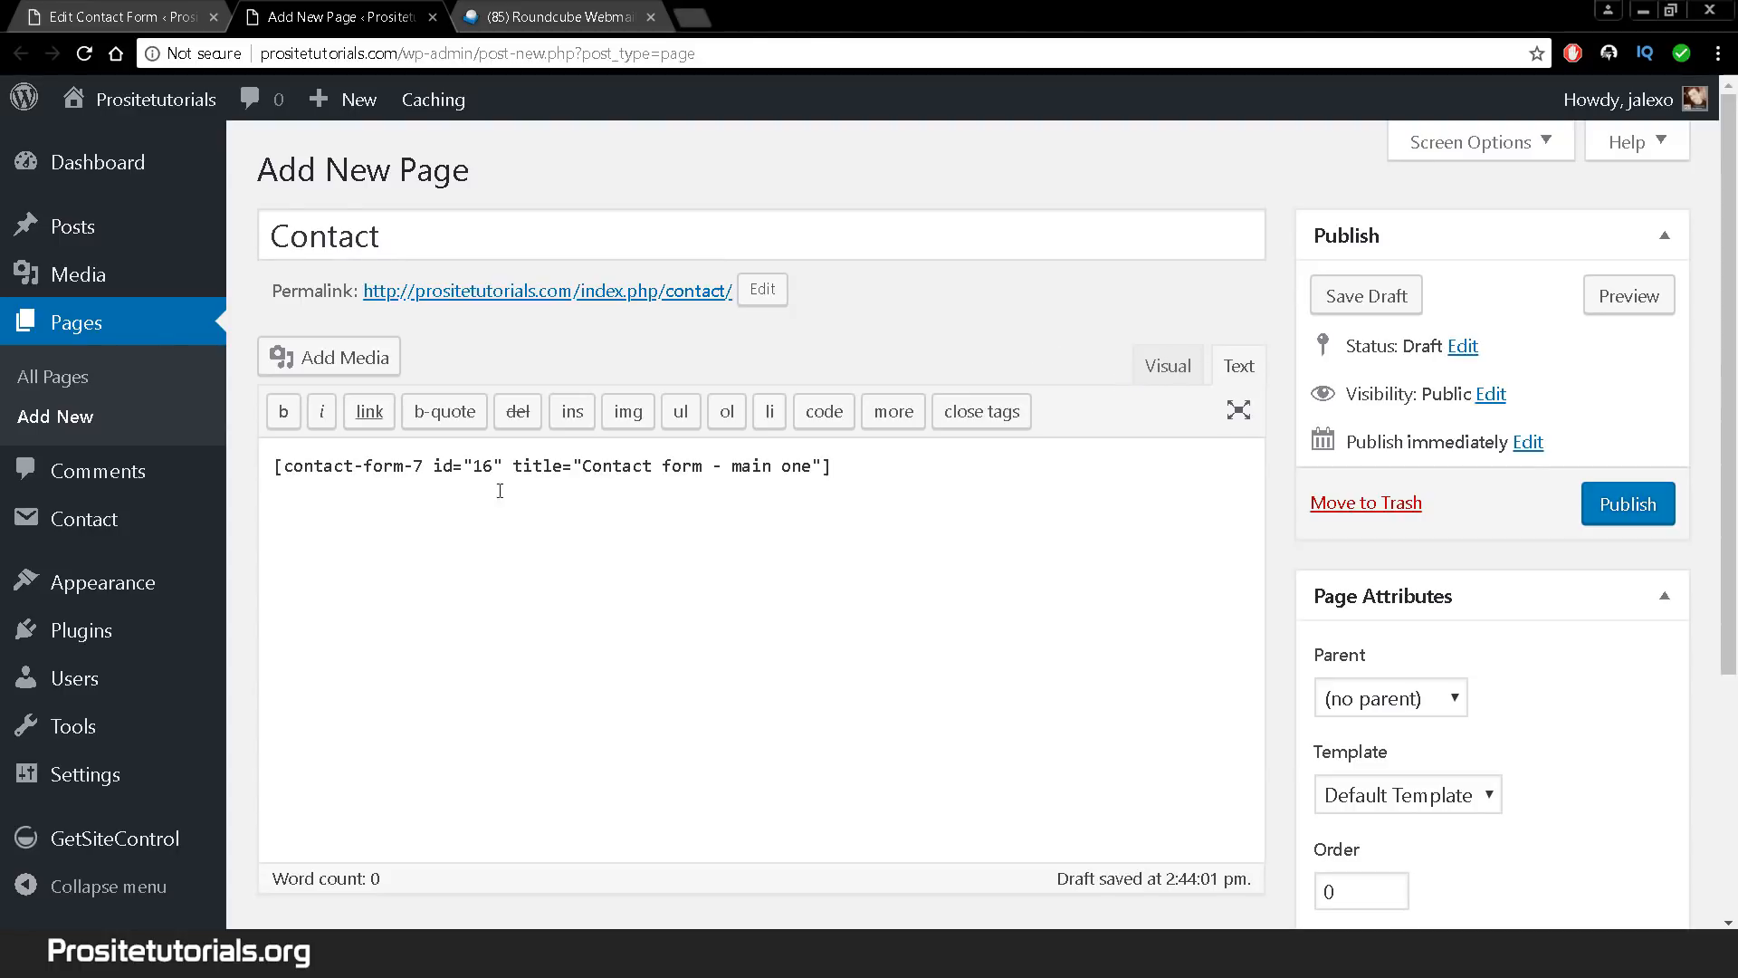
key(ctrl+a)
key(ctrl+Page_Up)
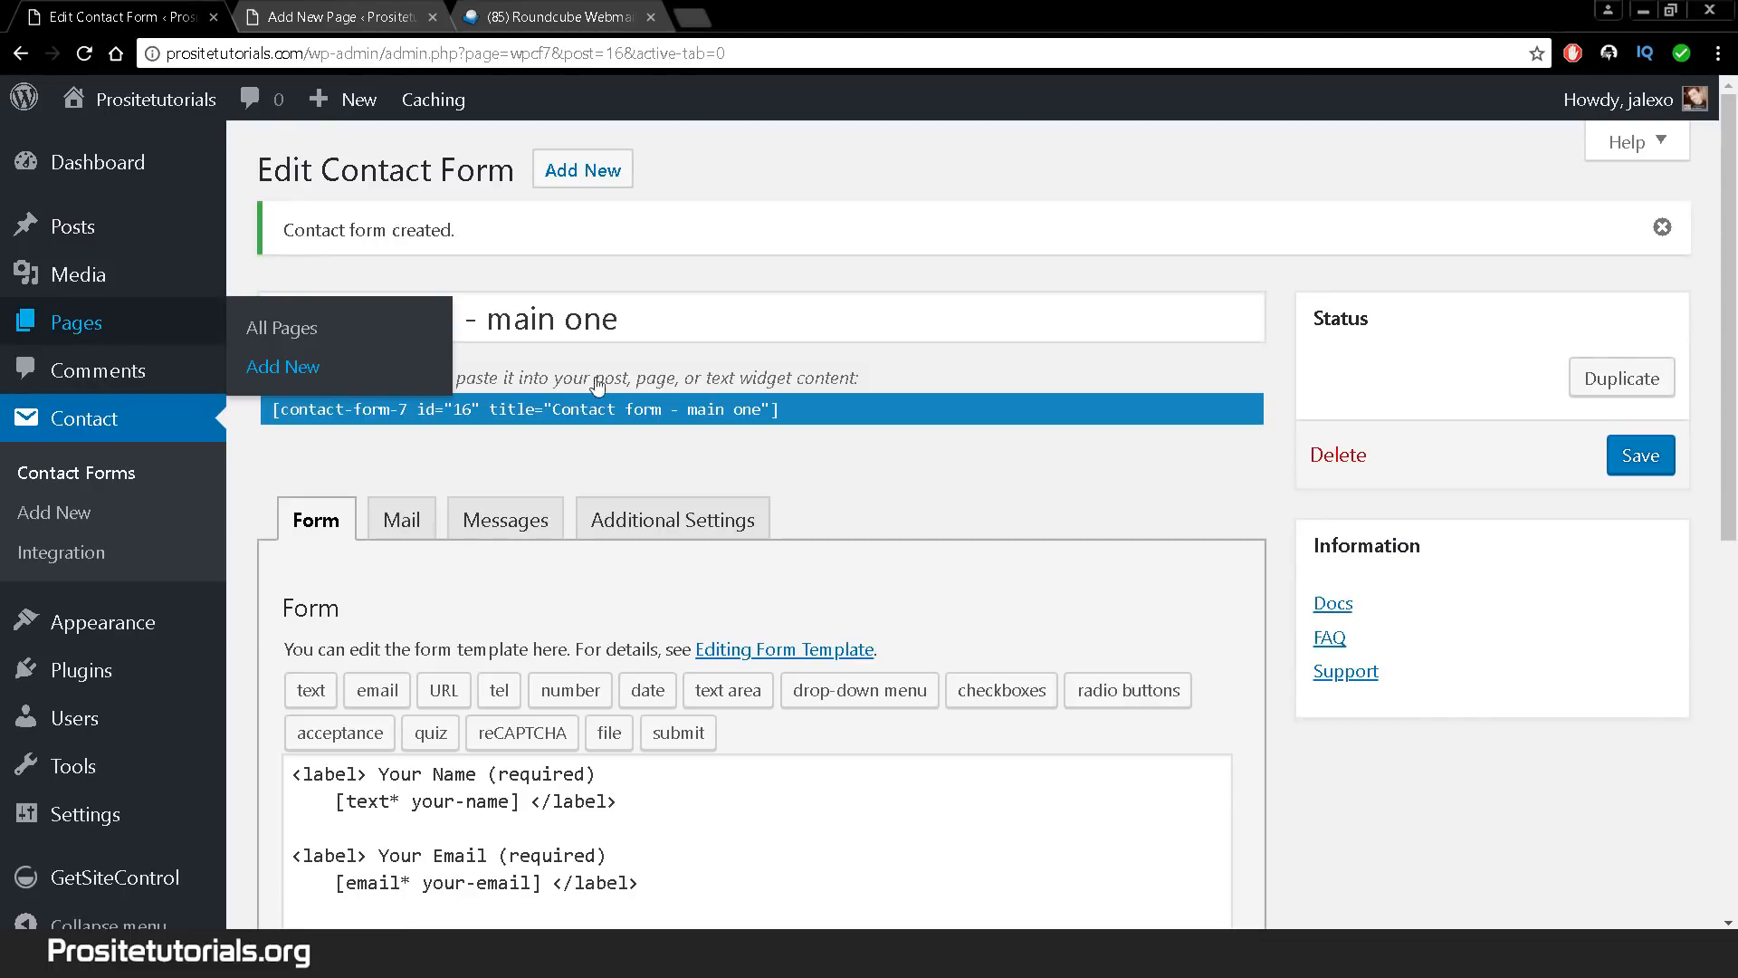
key(ctrl+Page_Down)
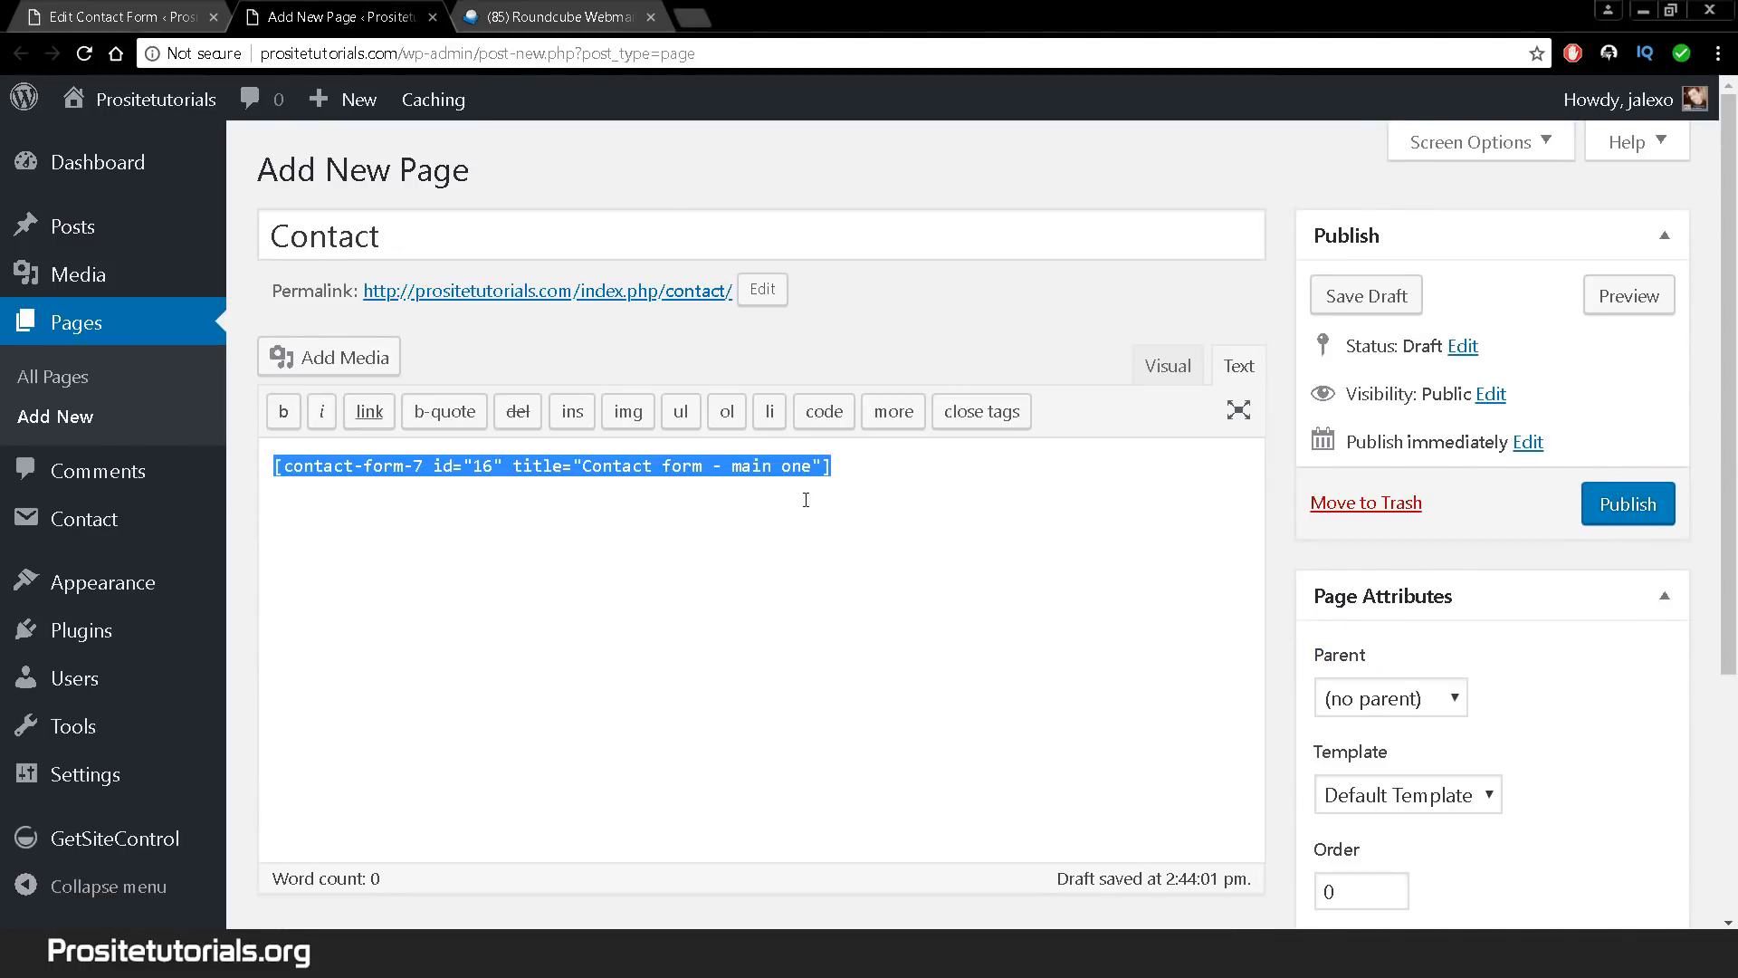
click(863, 481)
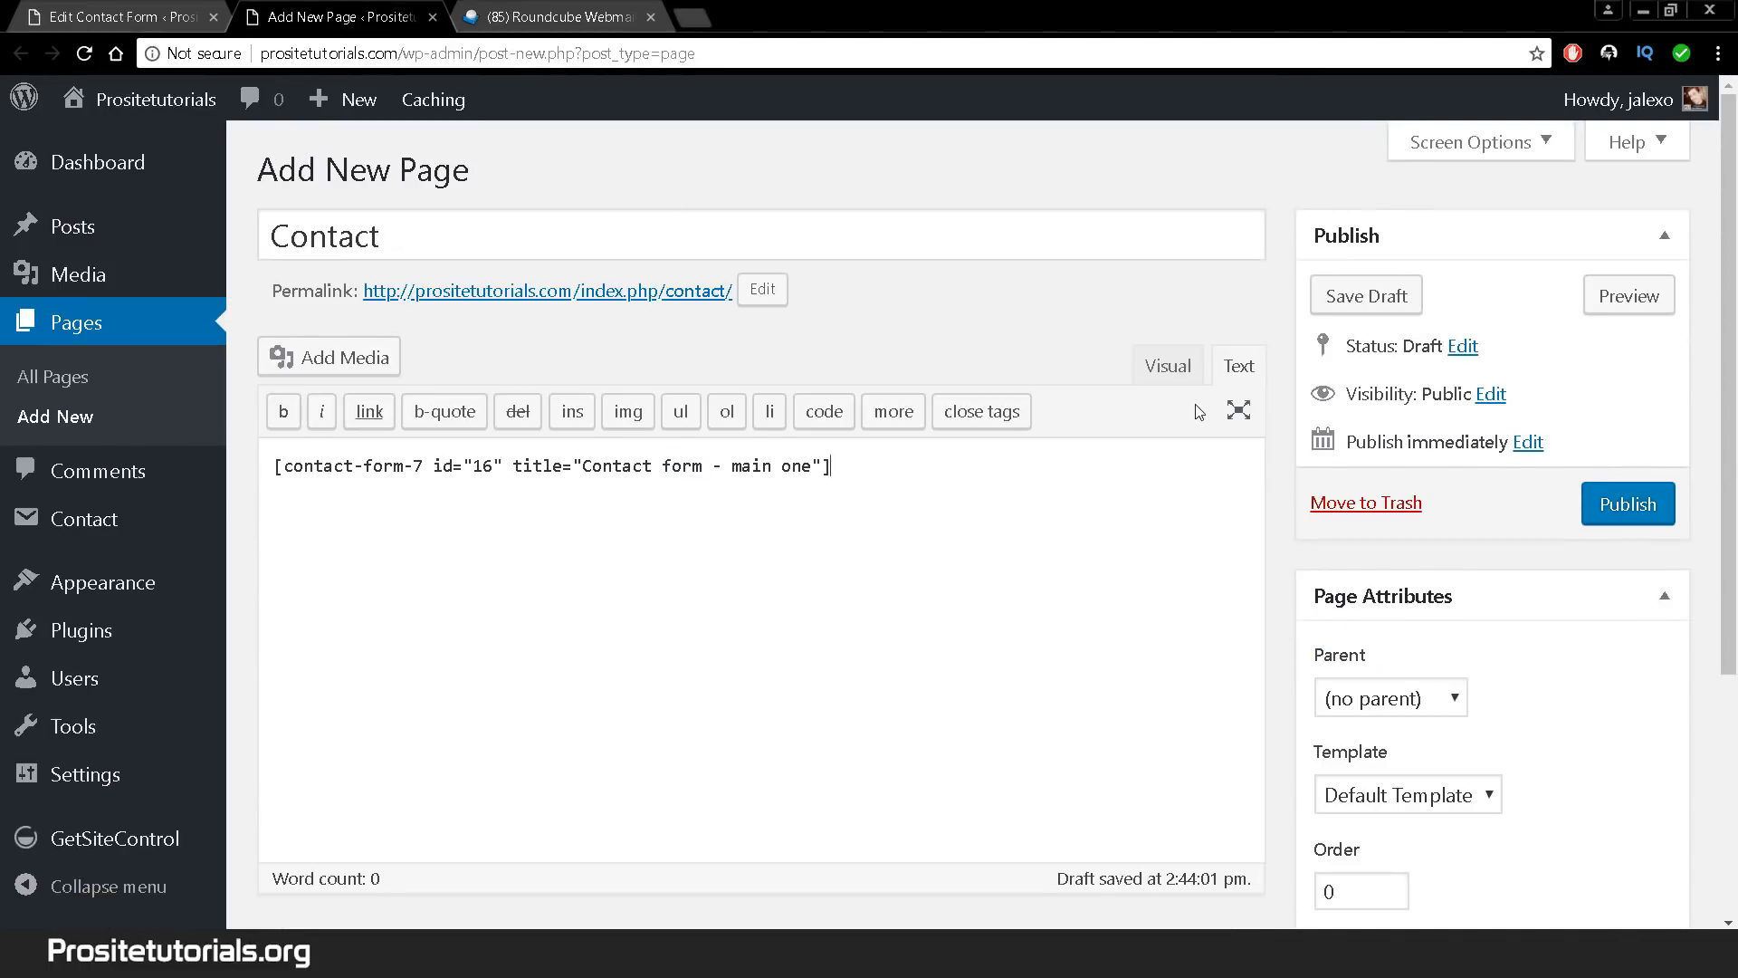
text(c)
click(1611, 520)
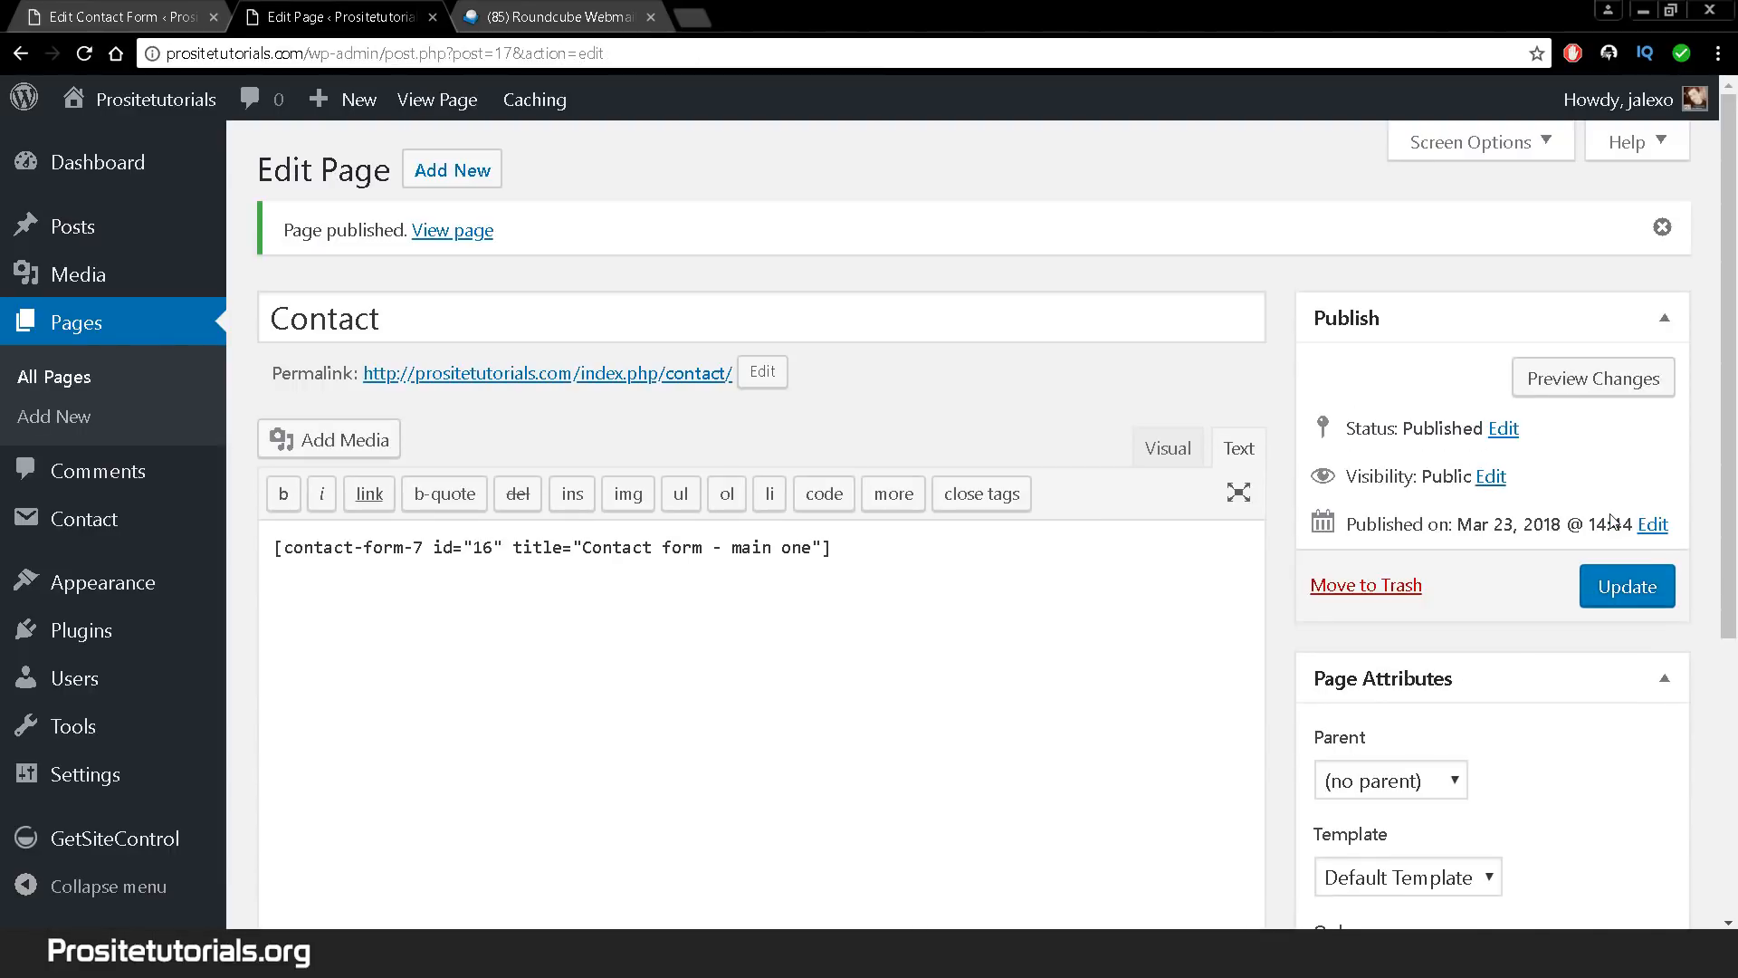
- Open the published Contact page and examine the navigation entry and the form's name, email, subject and message fields
click(639, 374)
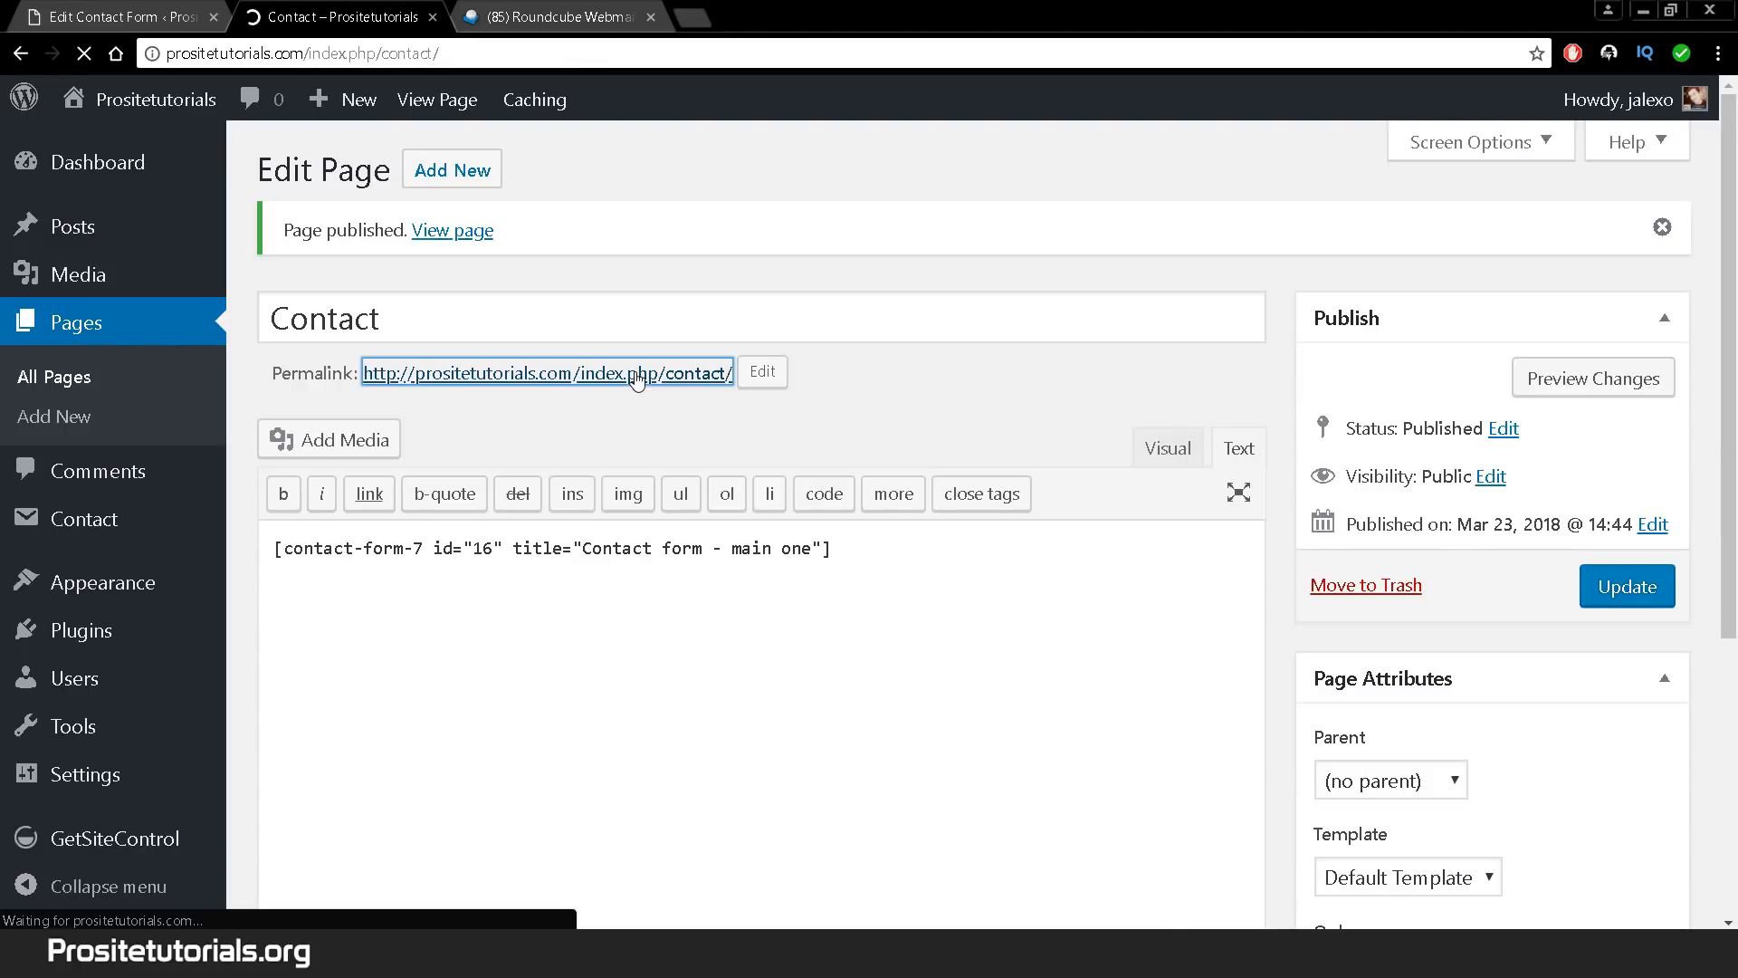
scroll(658, 551, down, 5)
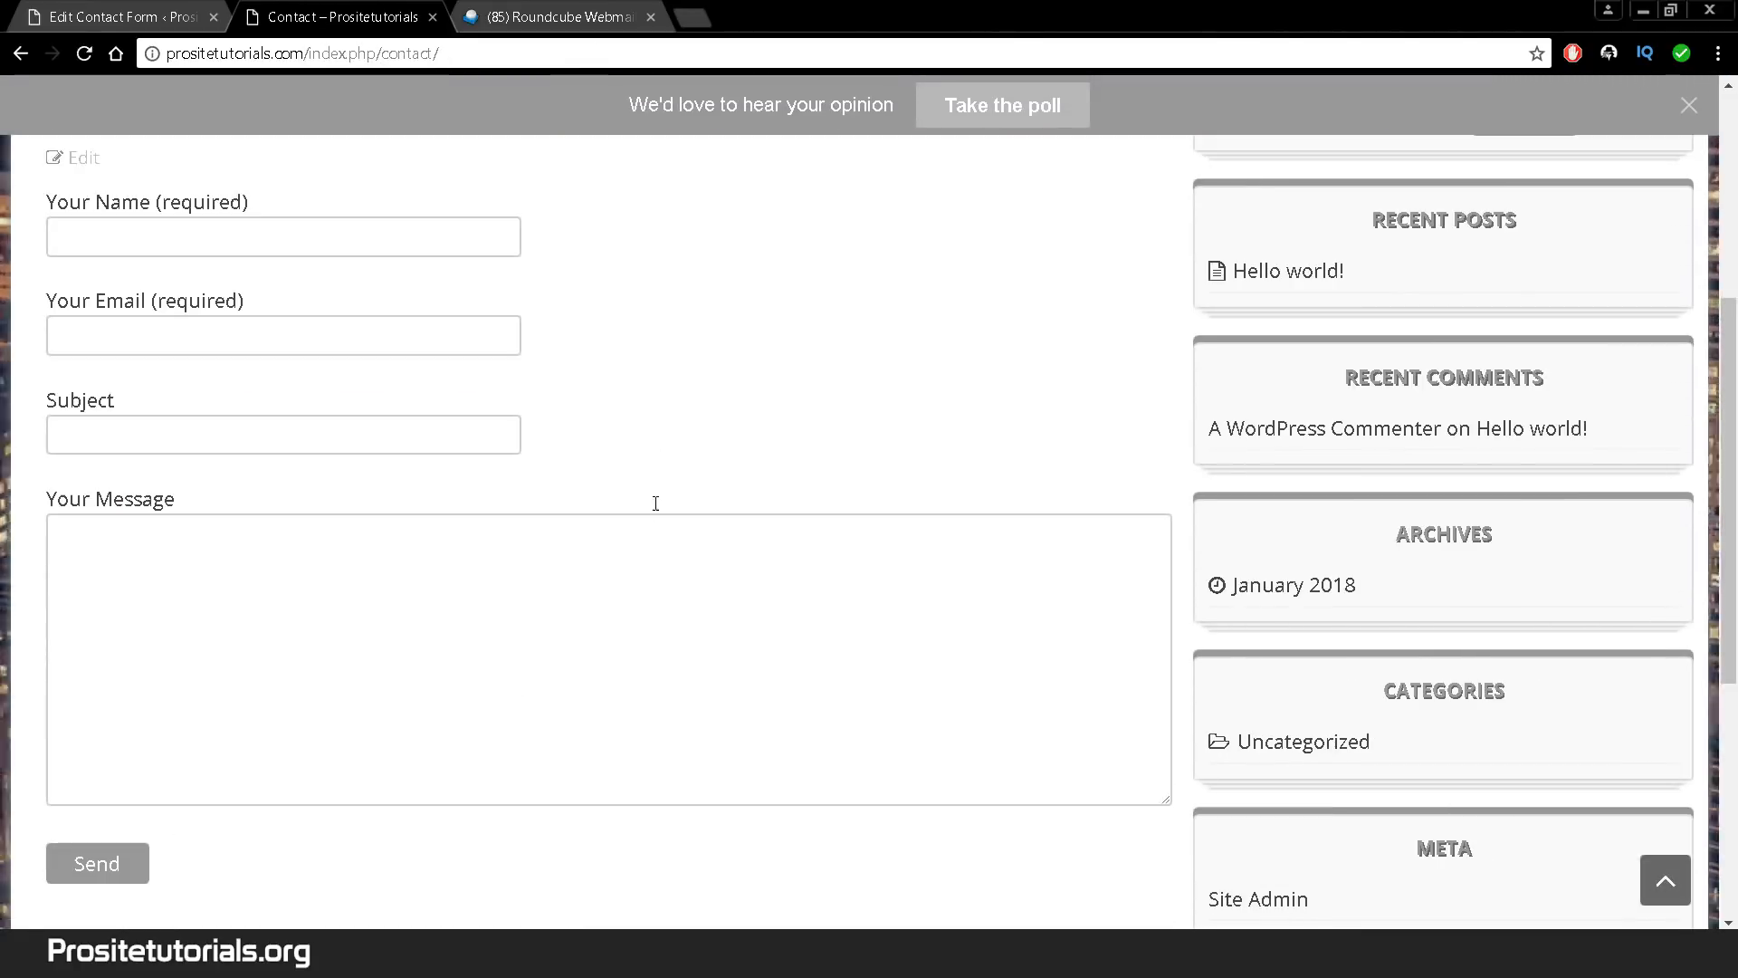
scroll(651, 501, up, 3)
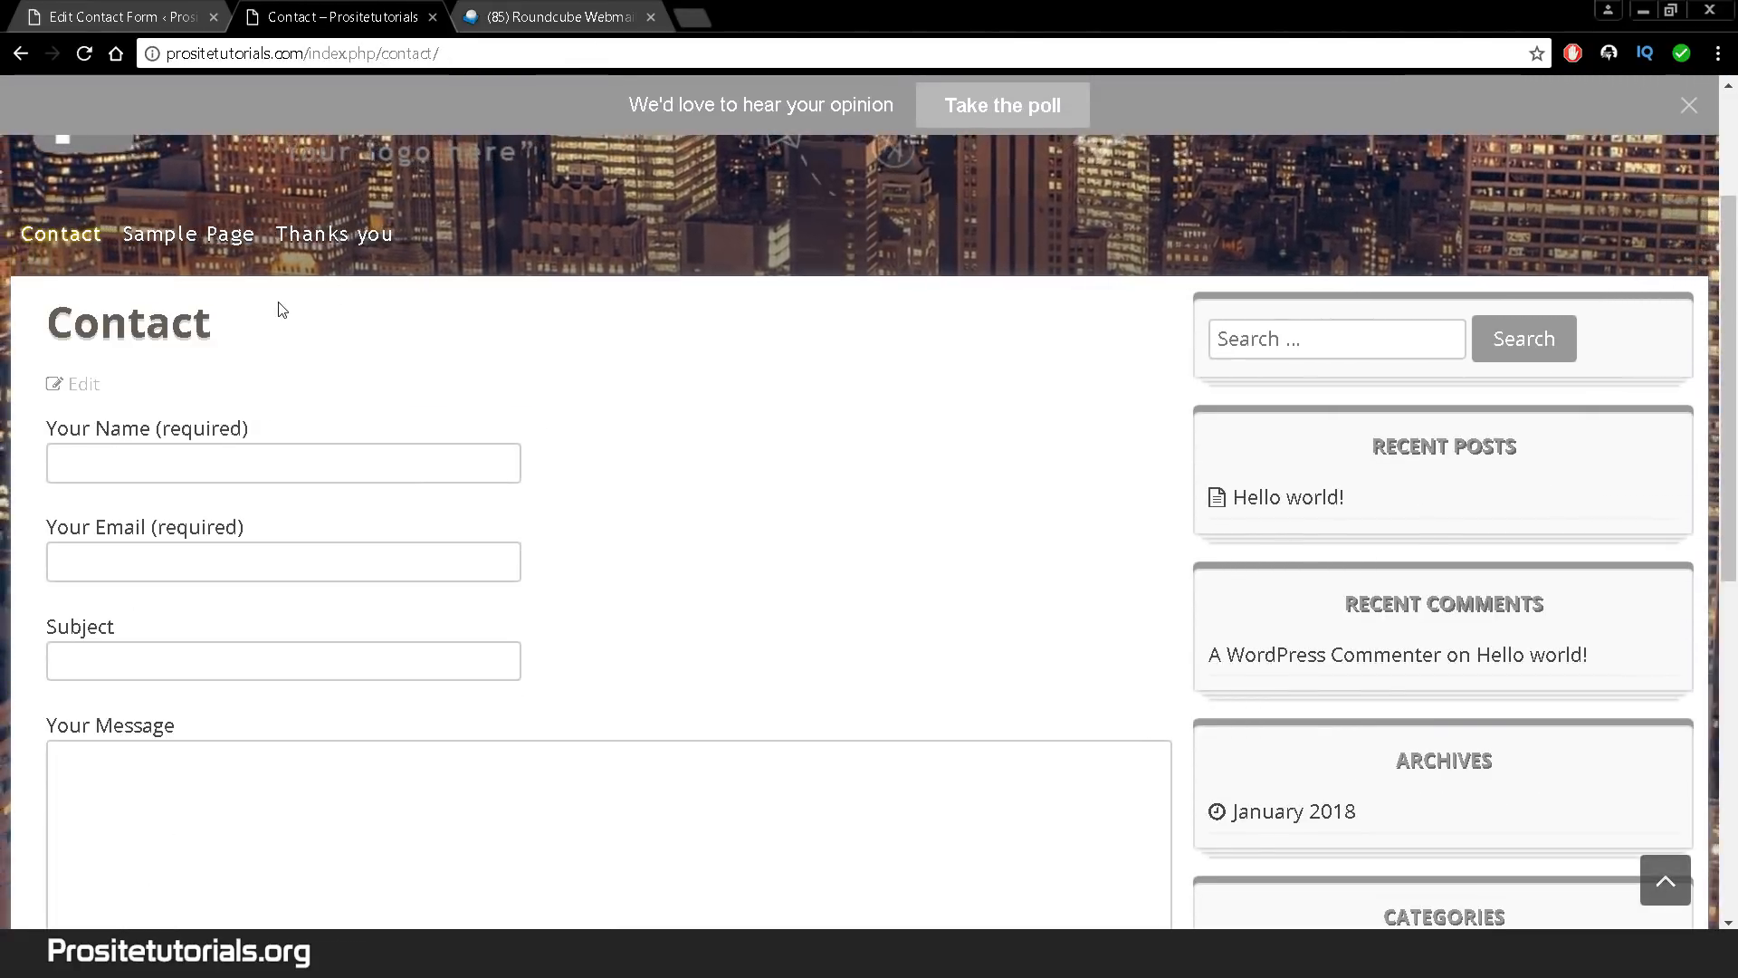
scroll(280, 311, down, 1)
scroll(178, 507, down, 1)
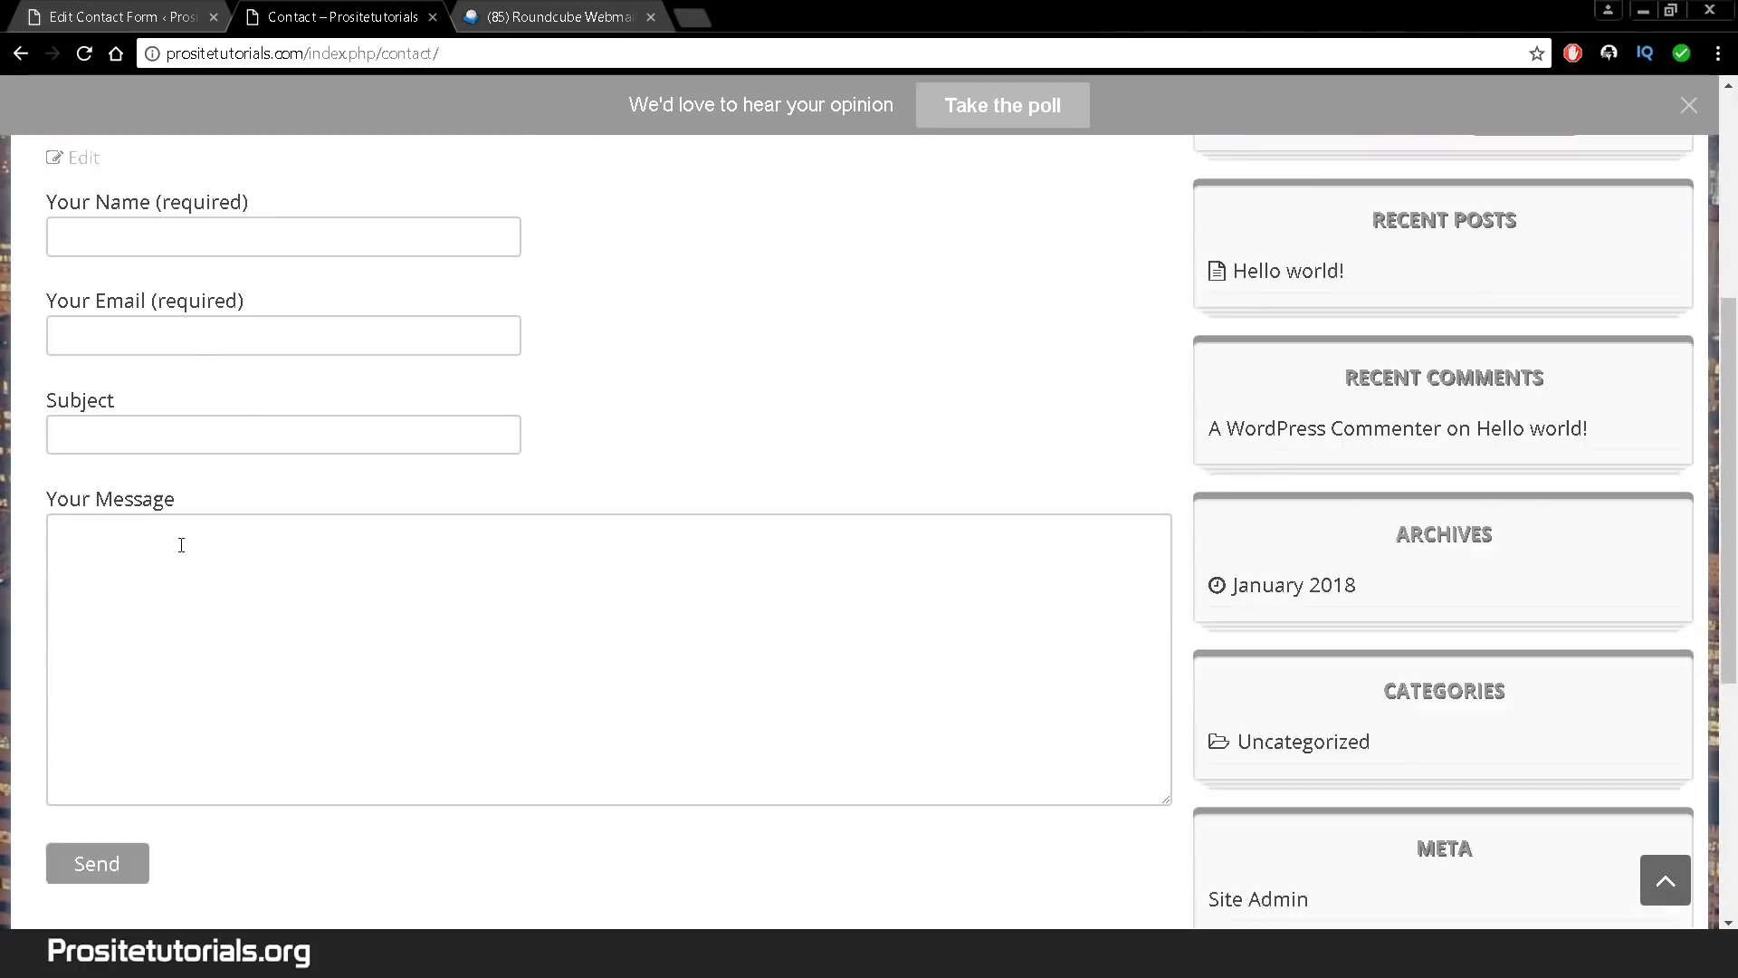
scroll(178, 544, down, 1)
click(175, 515)
scroll(172, 511, up, 1)
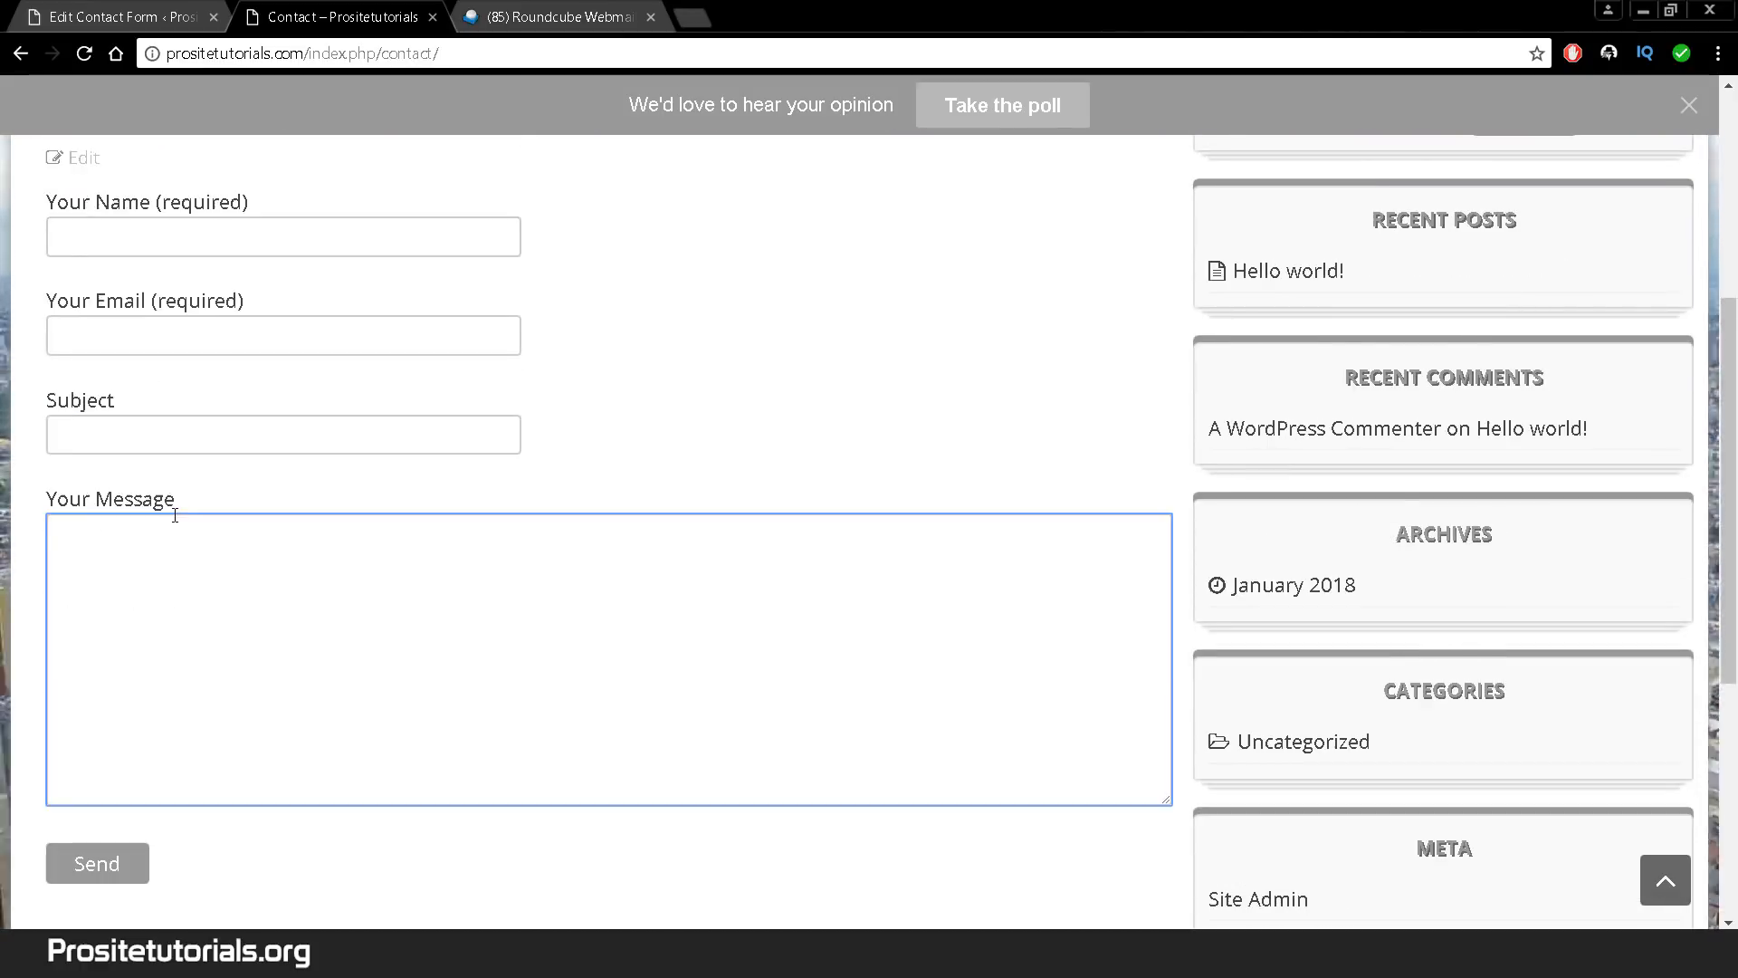
scroll(307, 214, down, 1)
click(307, 218)
scroll(309, 223, up, 1)
scroll(309, 223, up, 2)
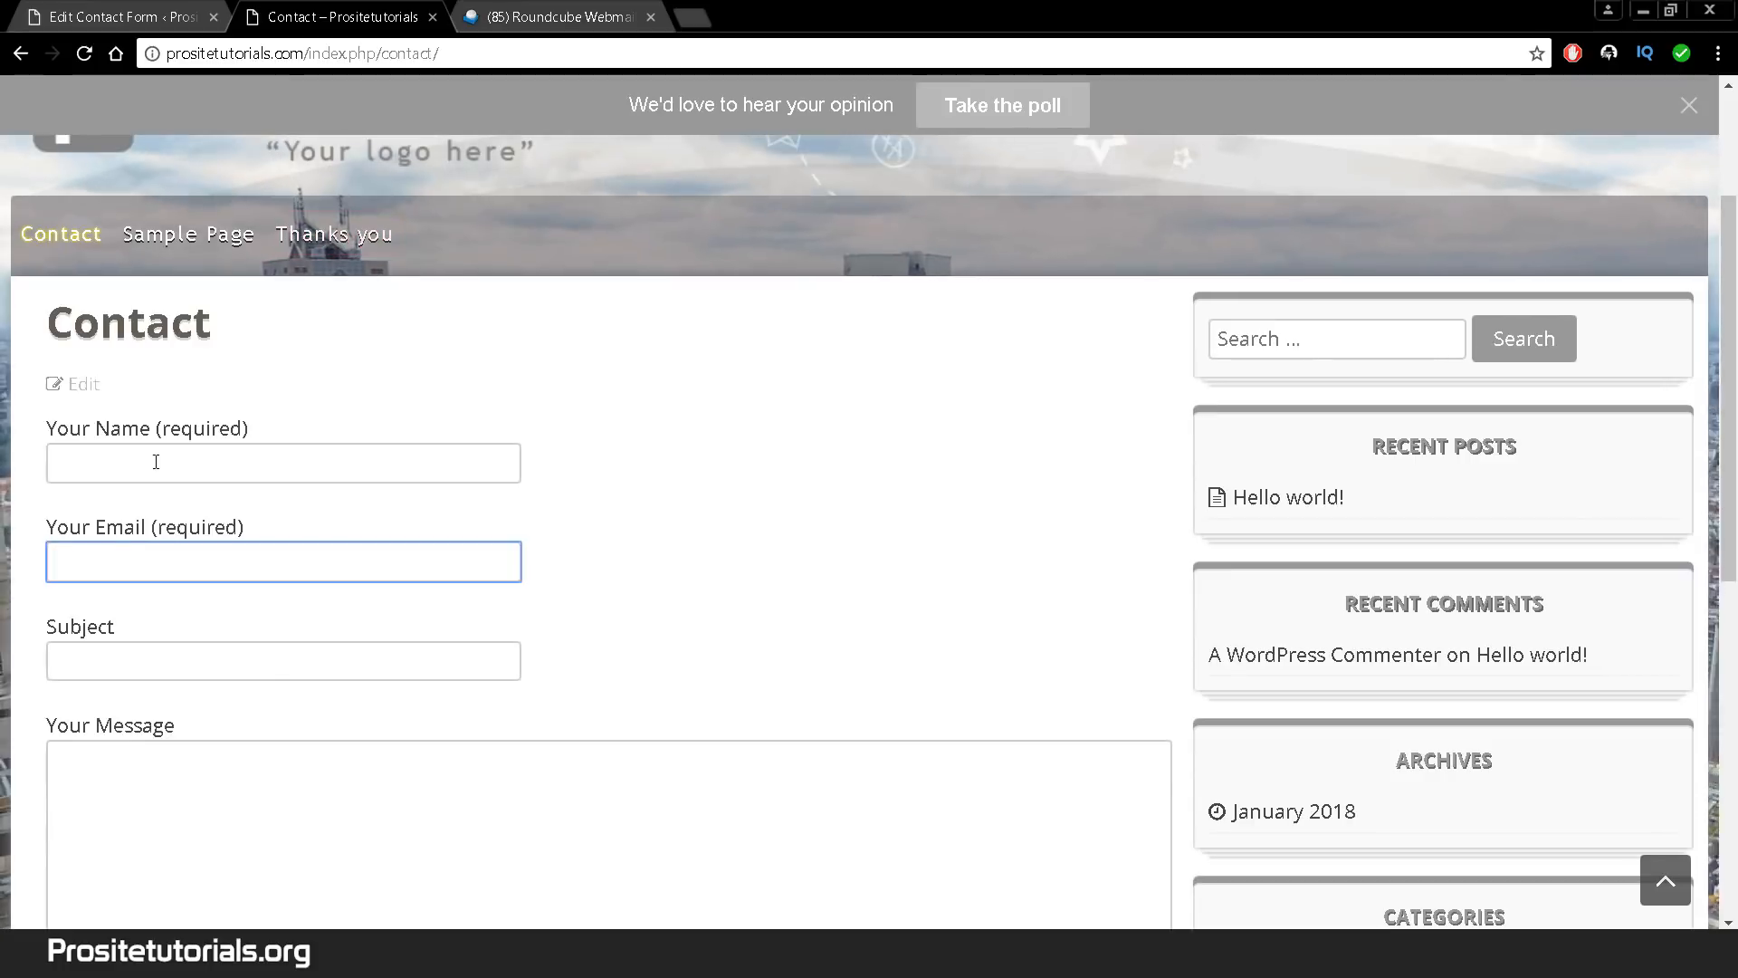
- Fill in the sender's name and email from the saved autofill entry and enter "topic" as the subject
click(136, 466)
click(116, 498)
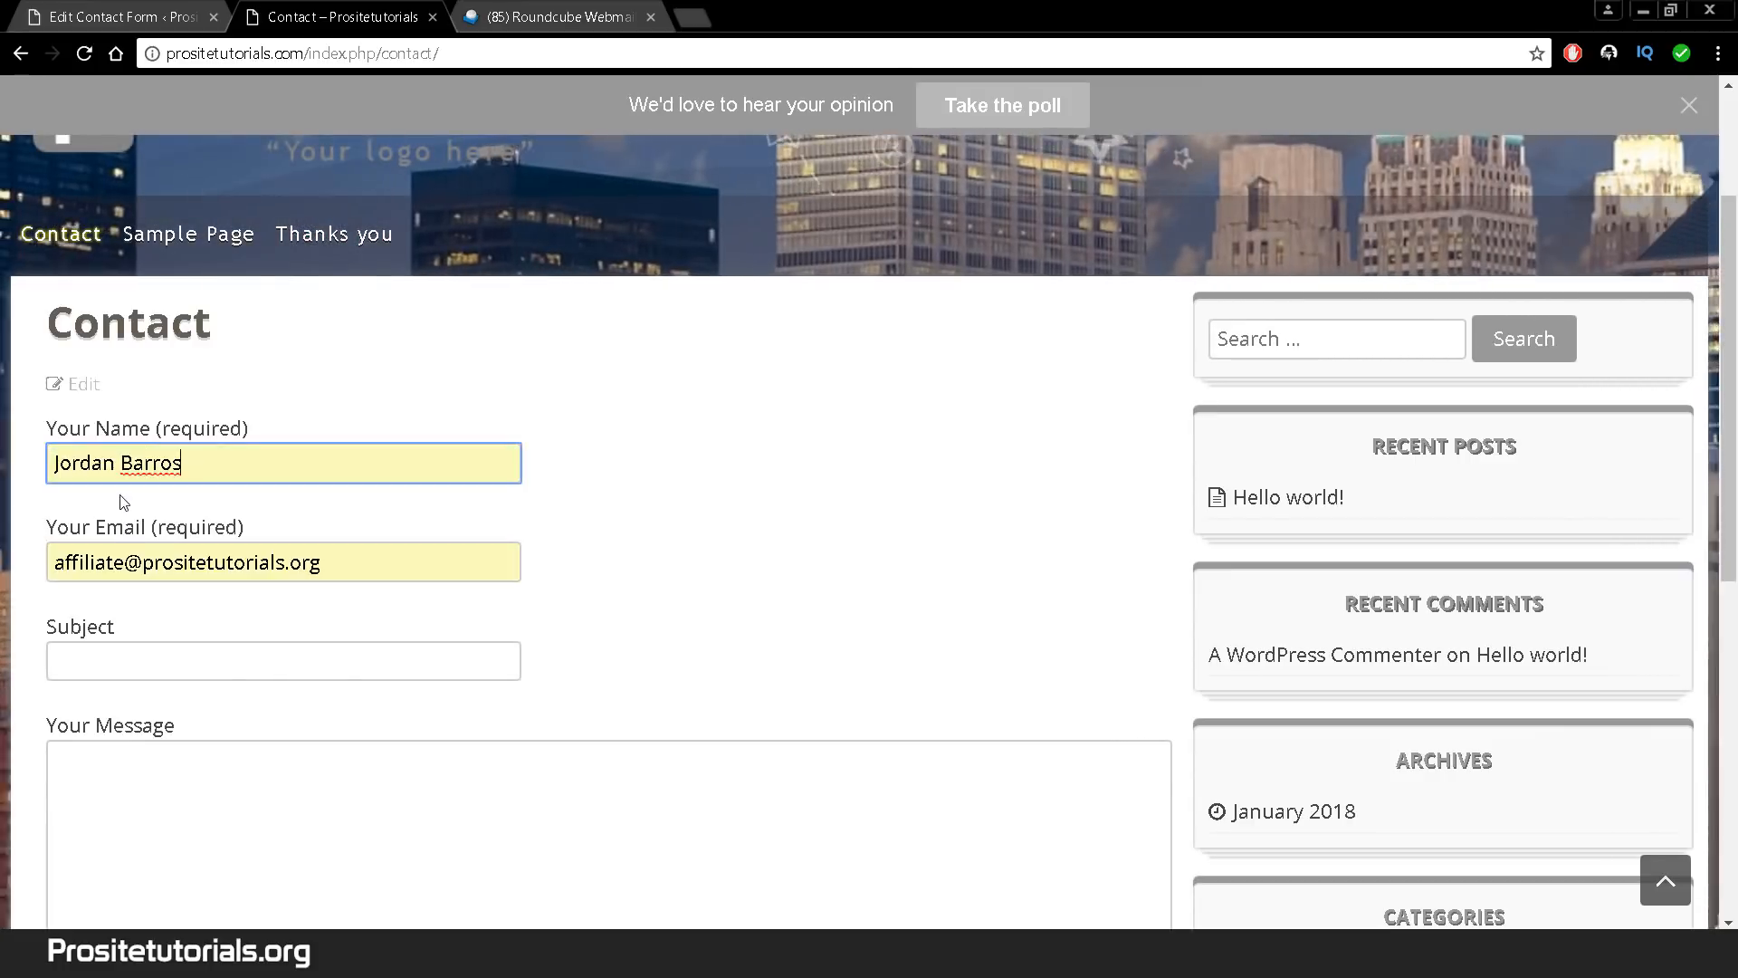
click(77, 660)
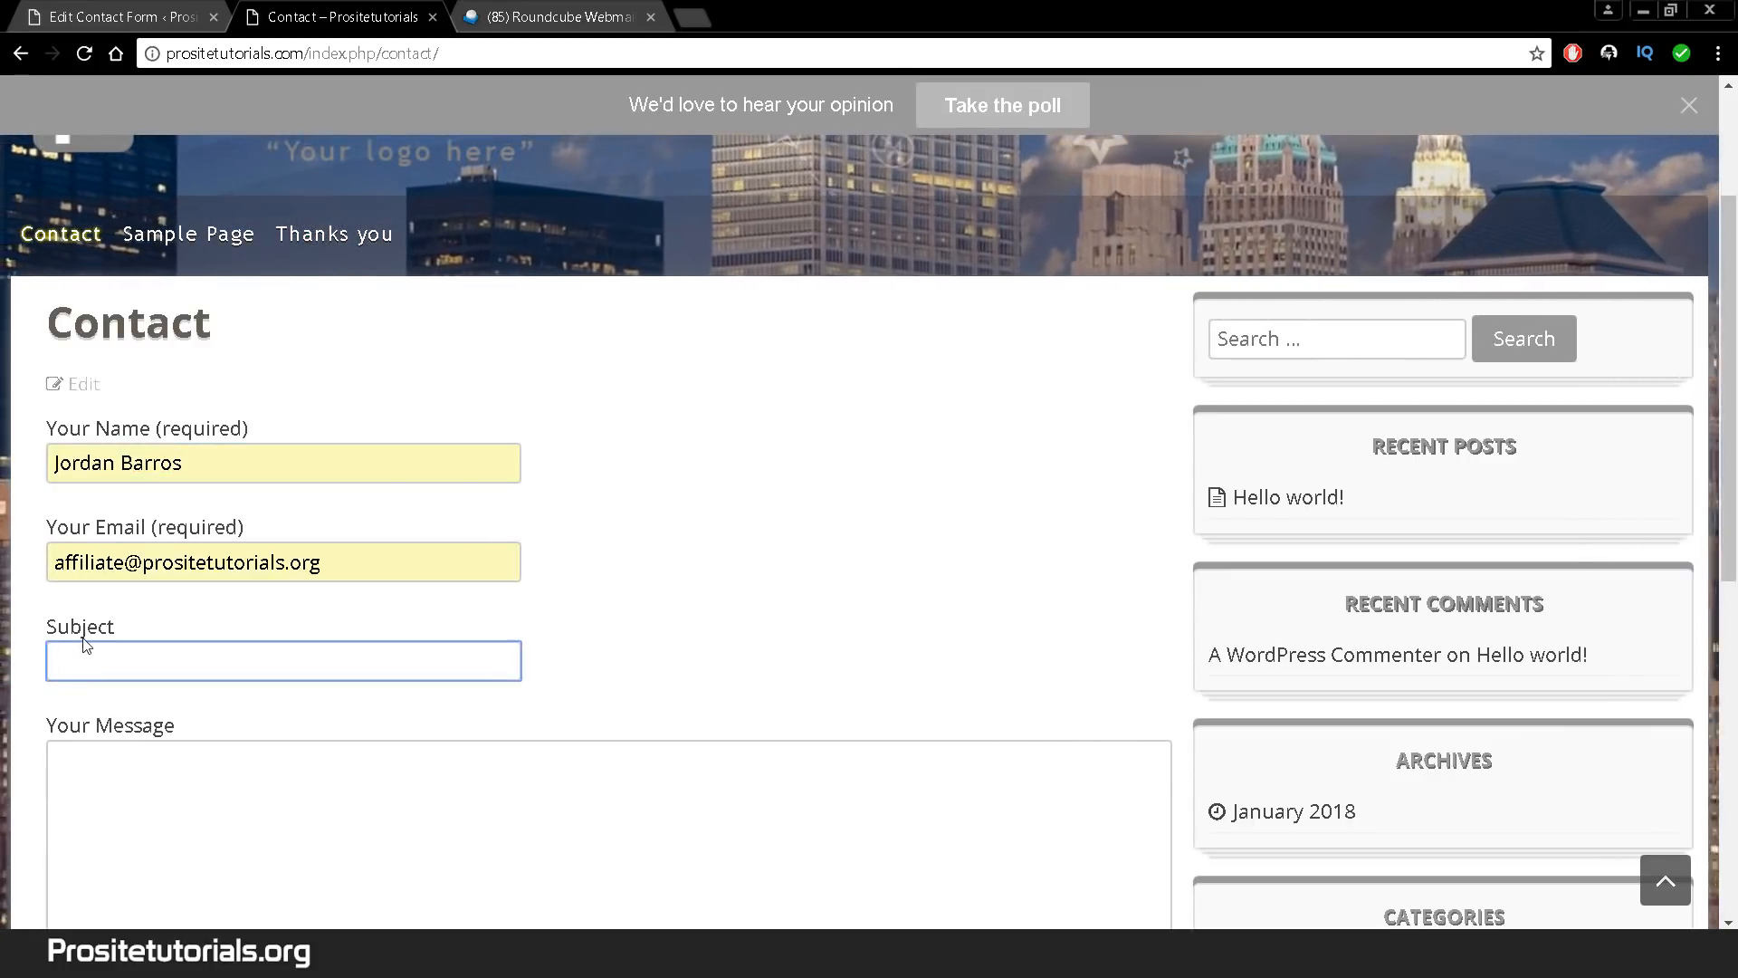
text(to)
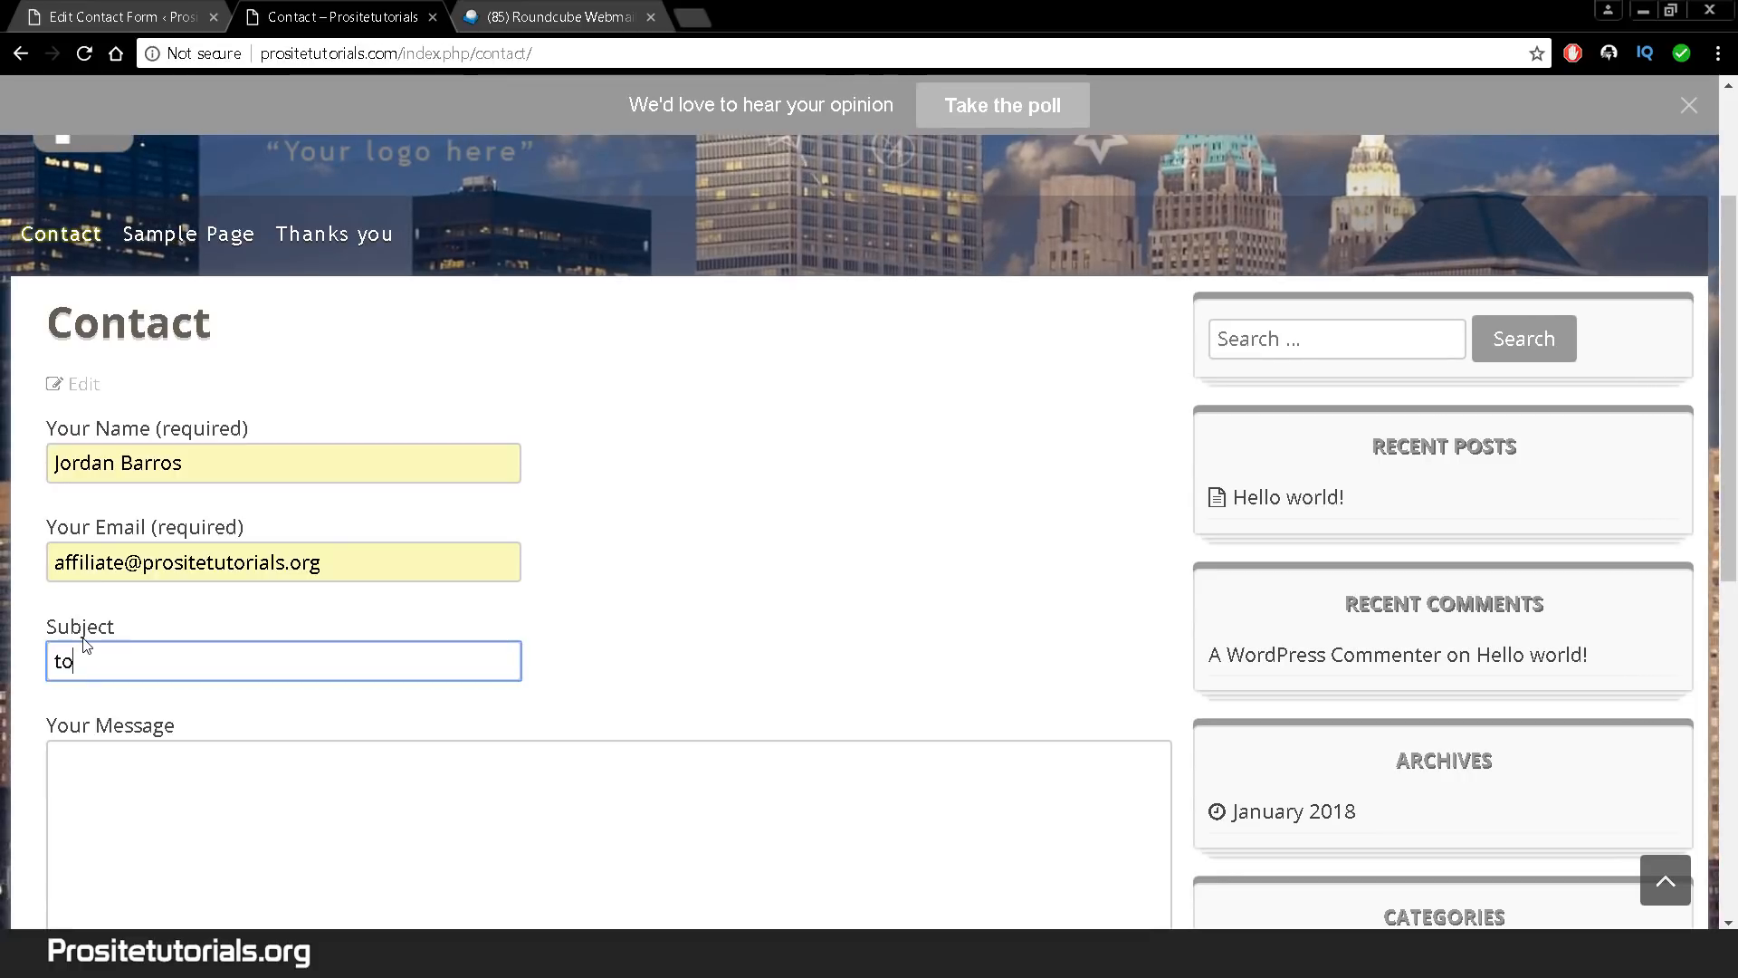
text(pic)
key(Tab)
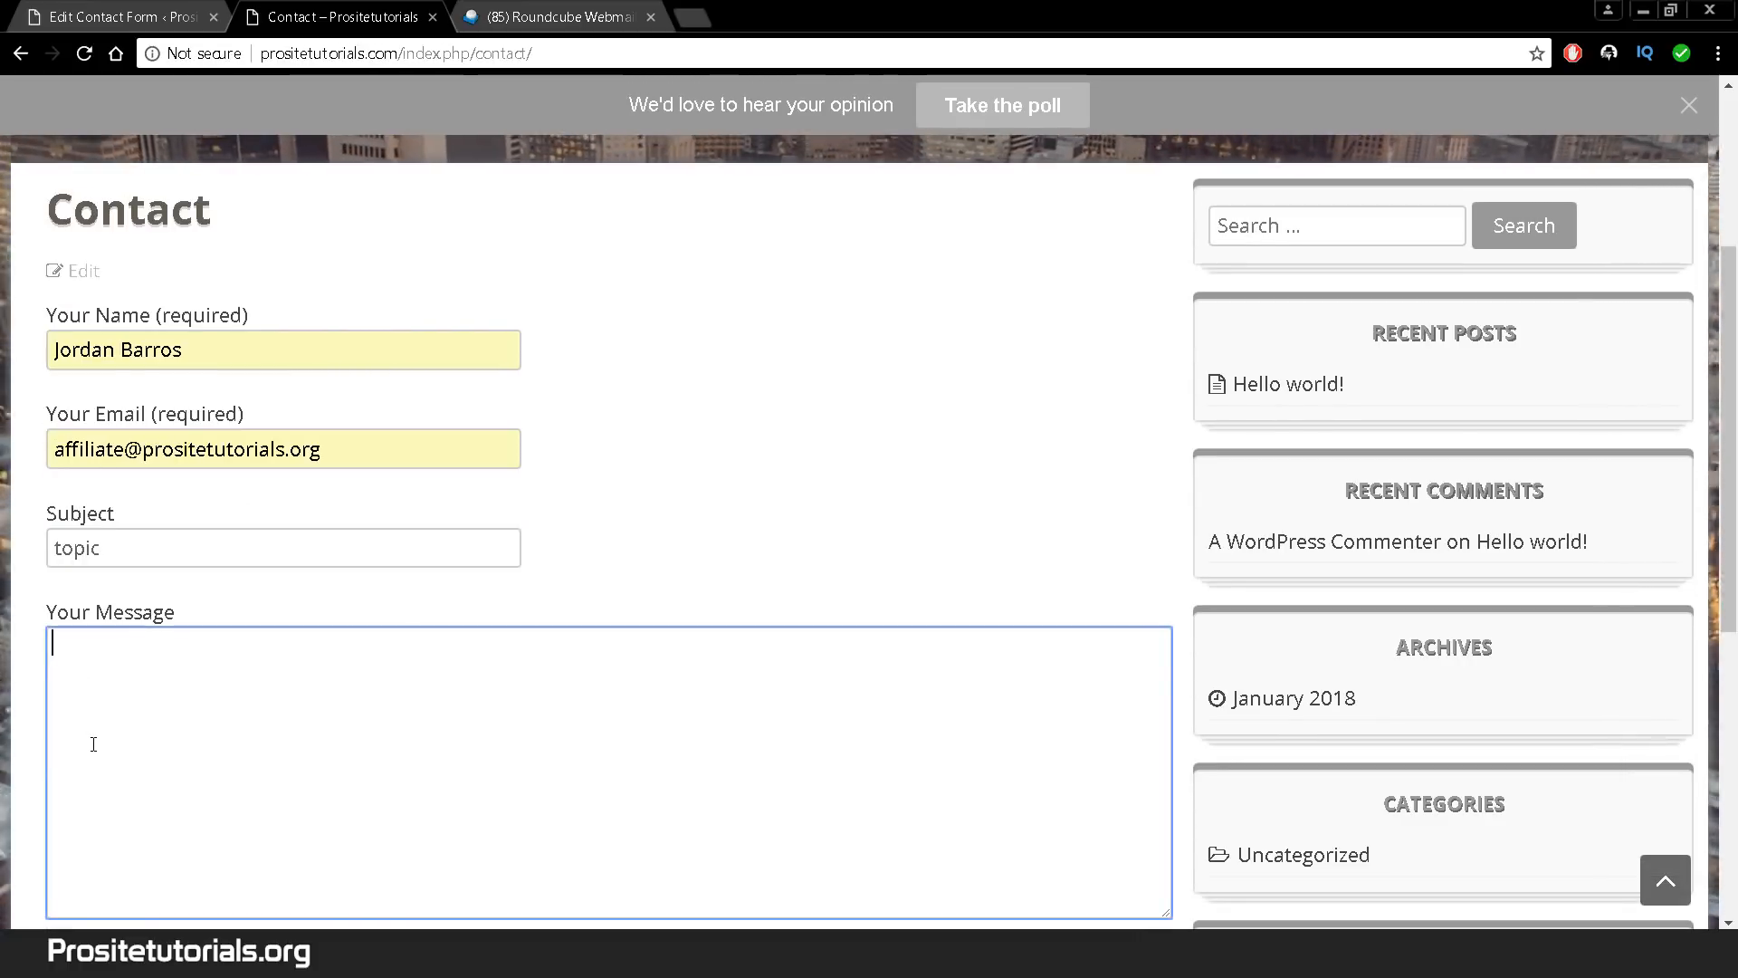
- Write a message introducing the sender by first name, ending with "I think you are fantastic!", and send the form
text(Hi, my name)
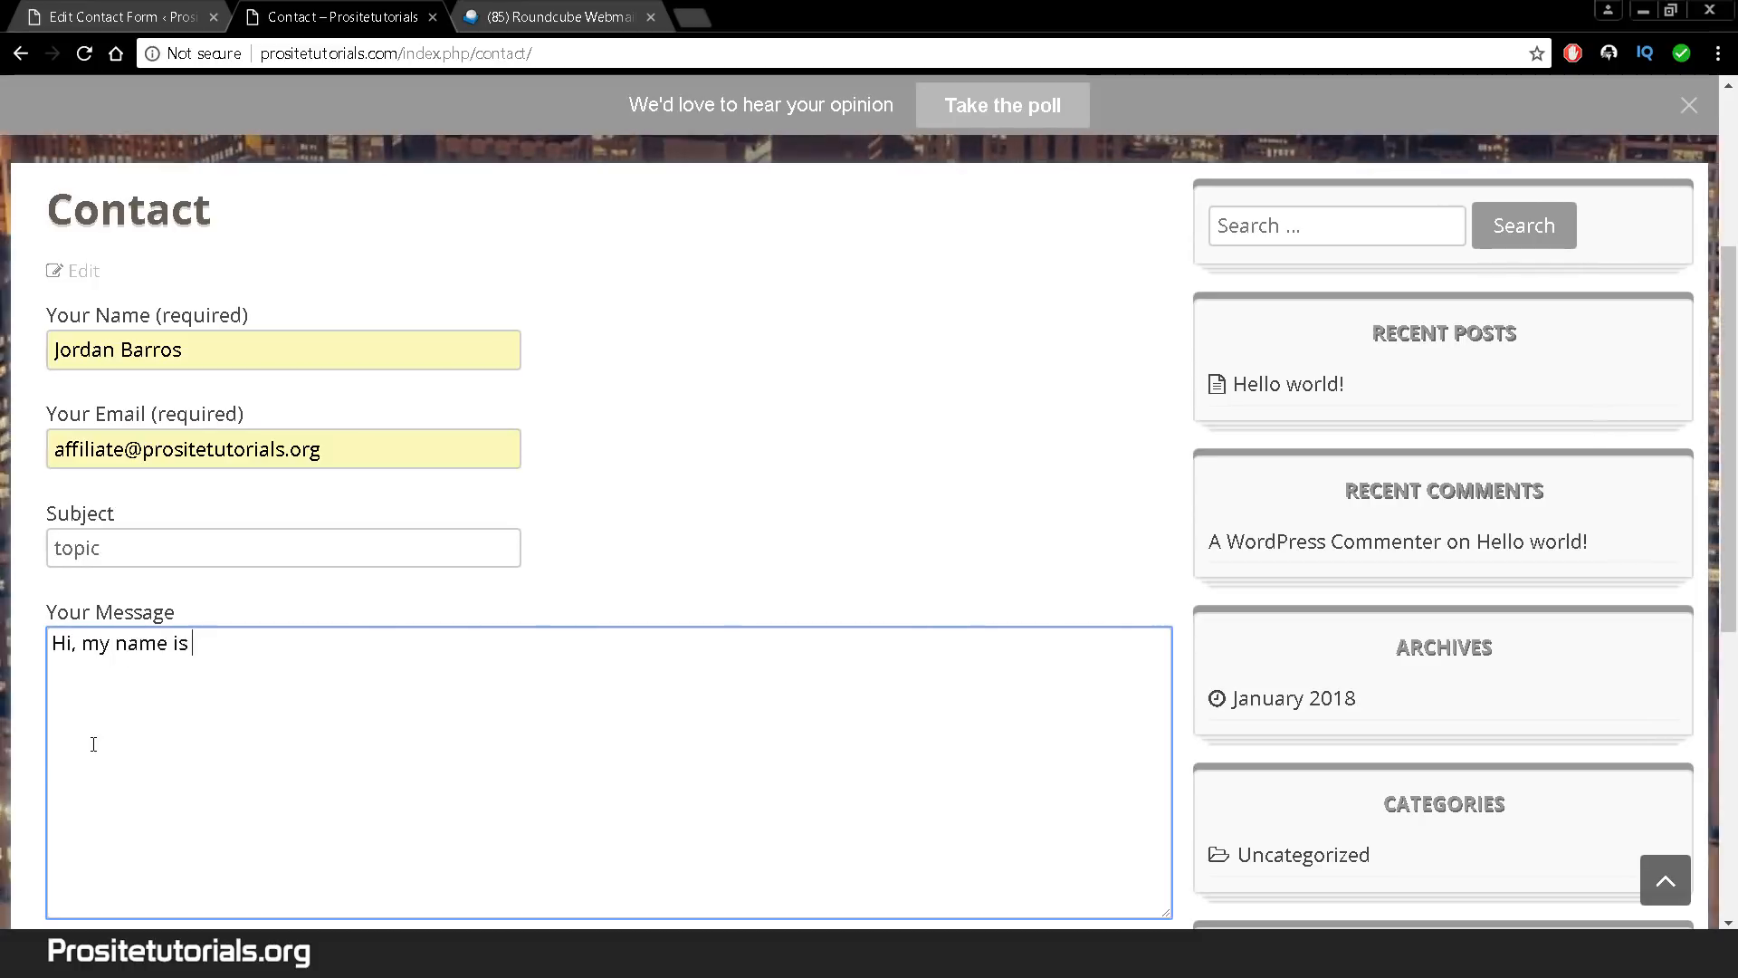
text( is Jordan)
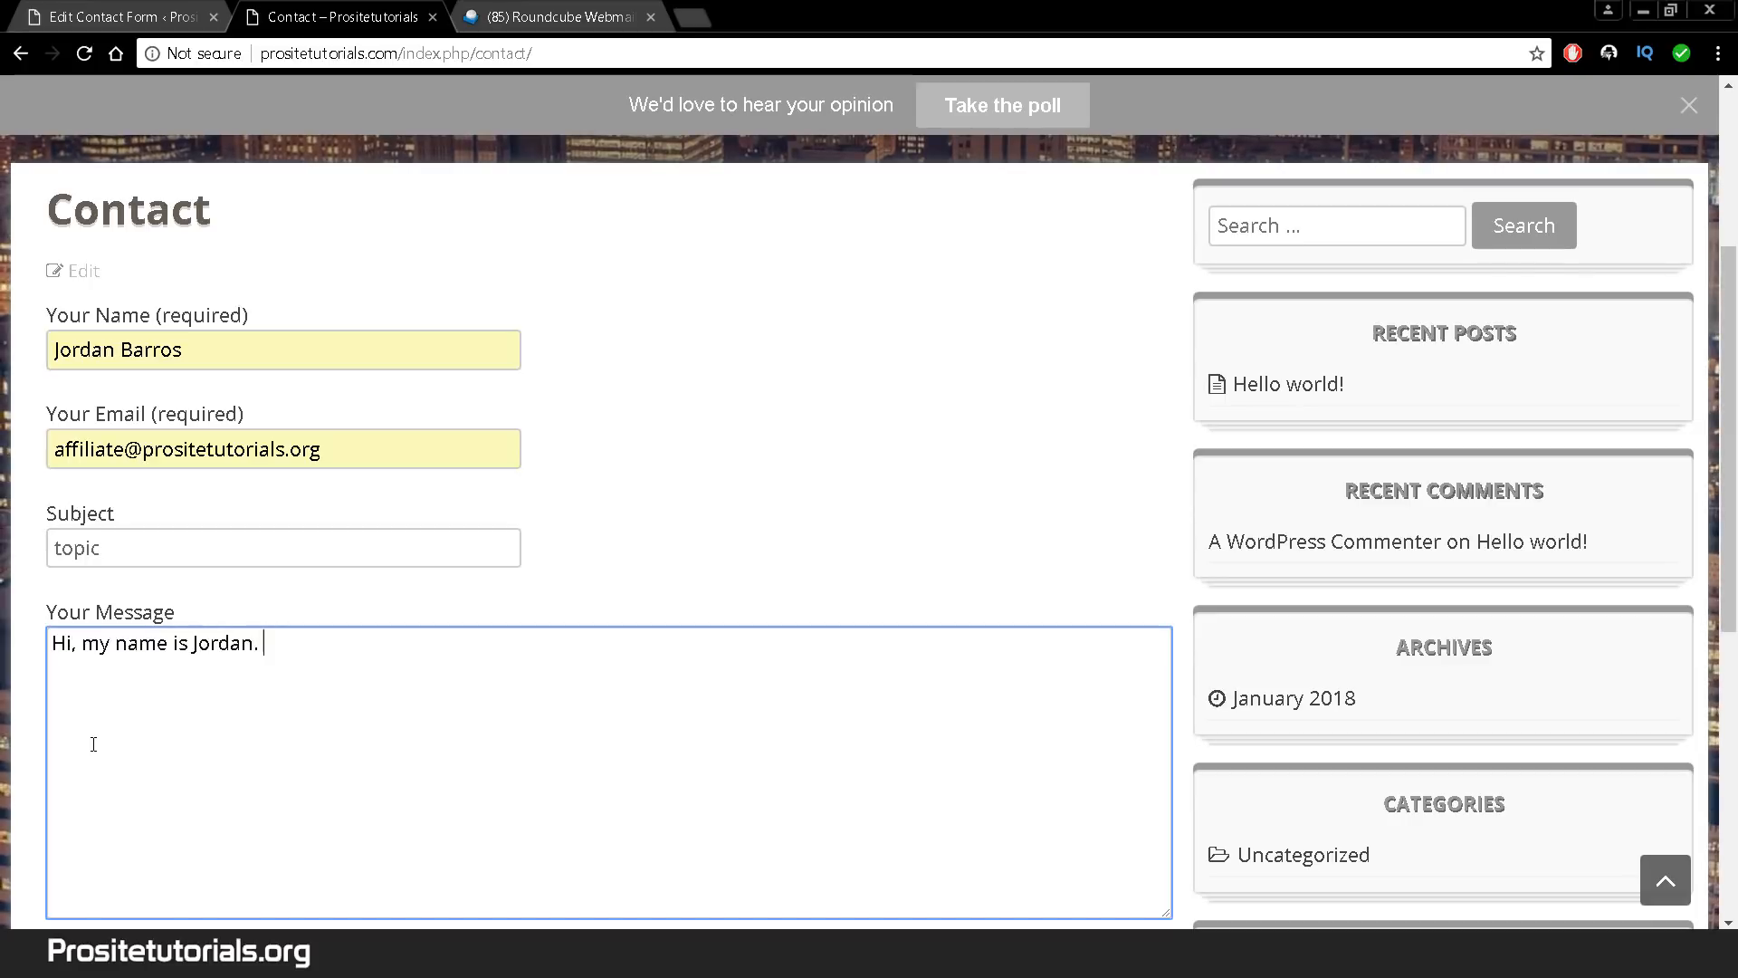
key(BackSpace)
text(. I think)
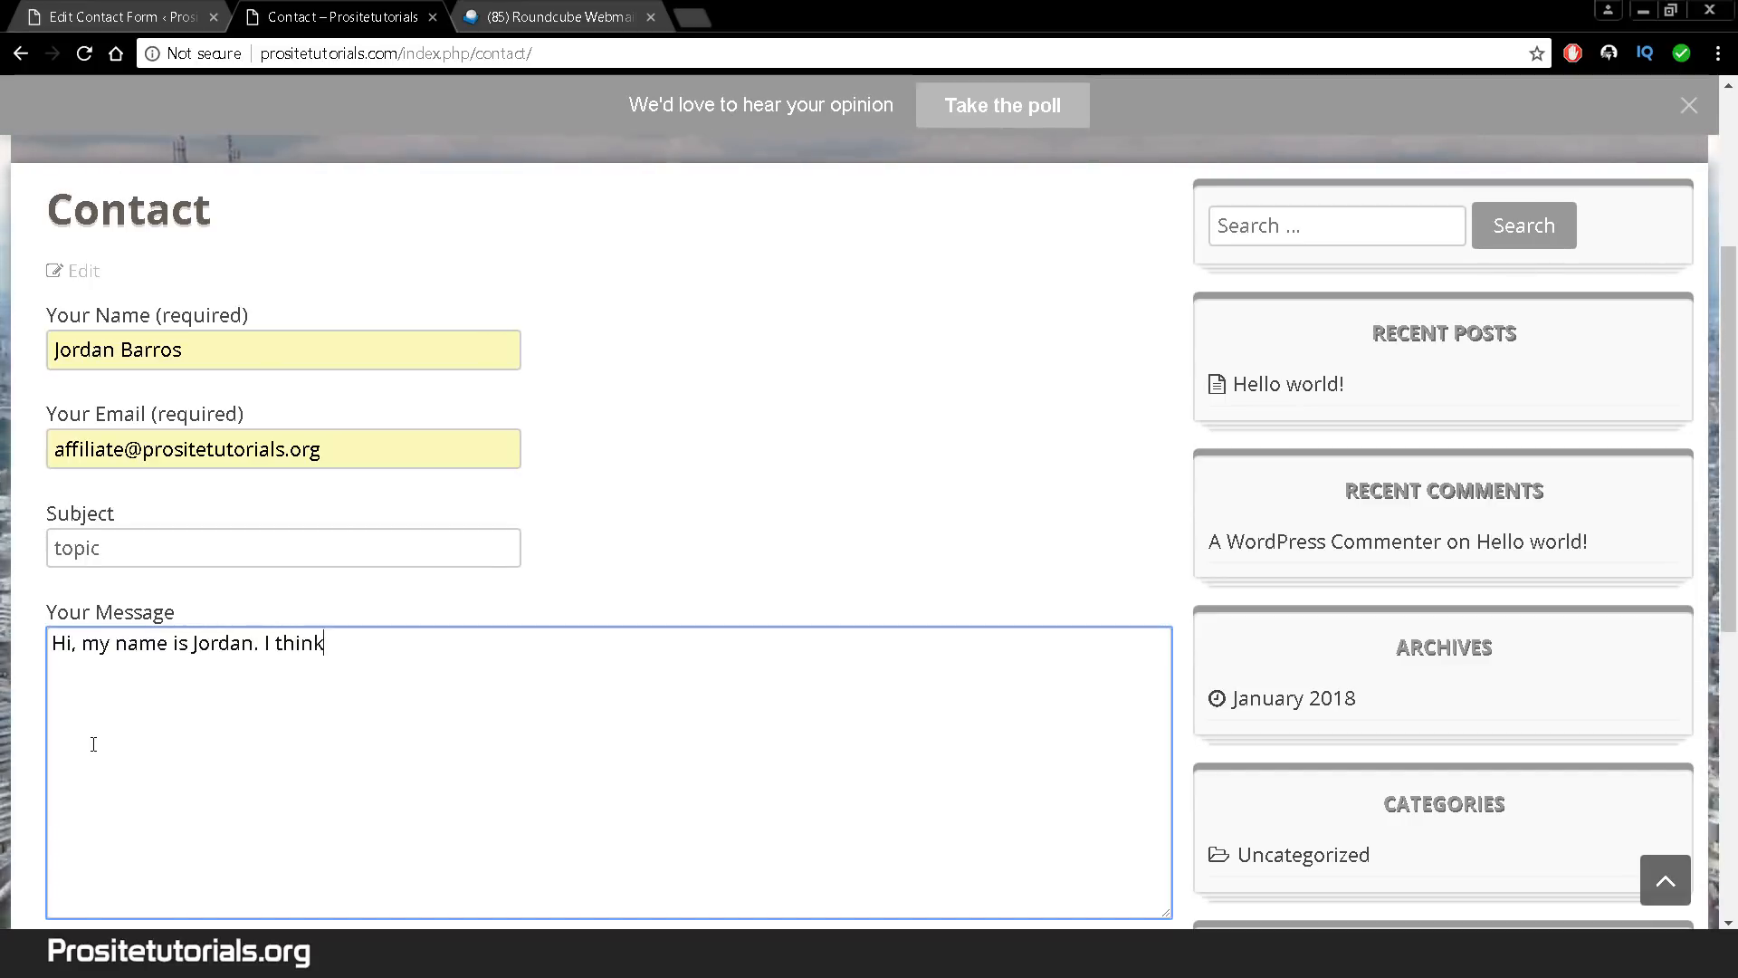
text( you are )
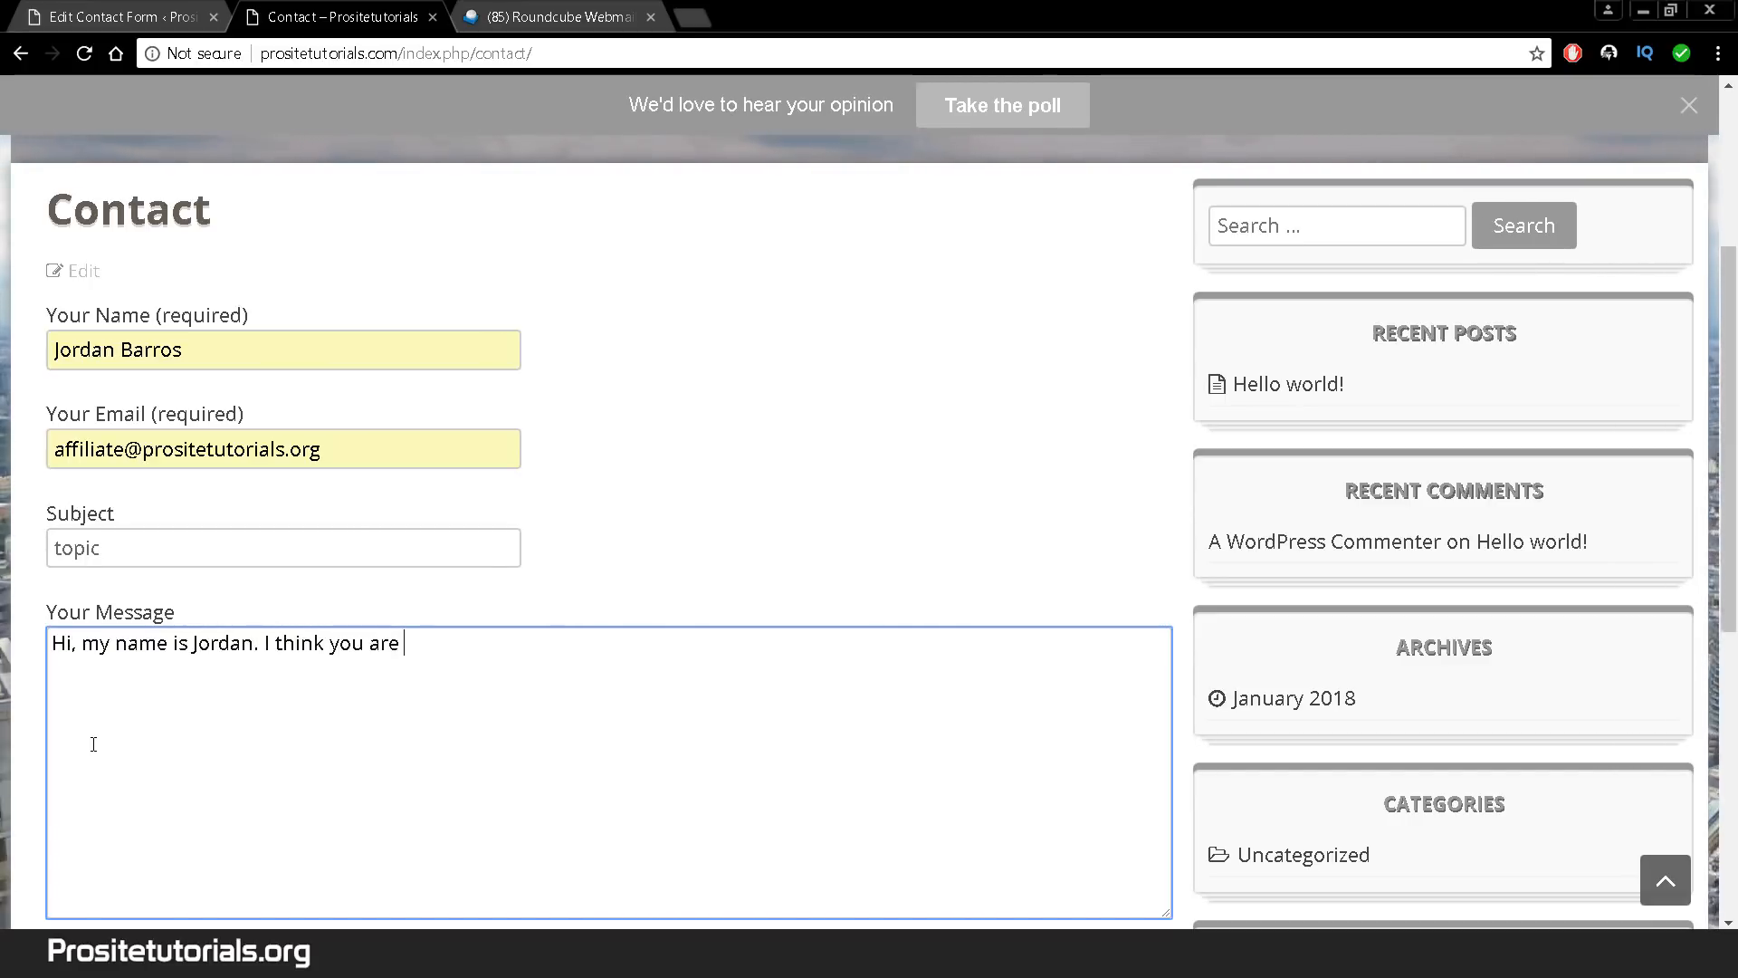
text(fantastic!)
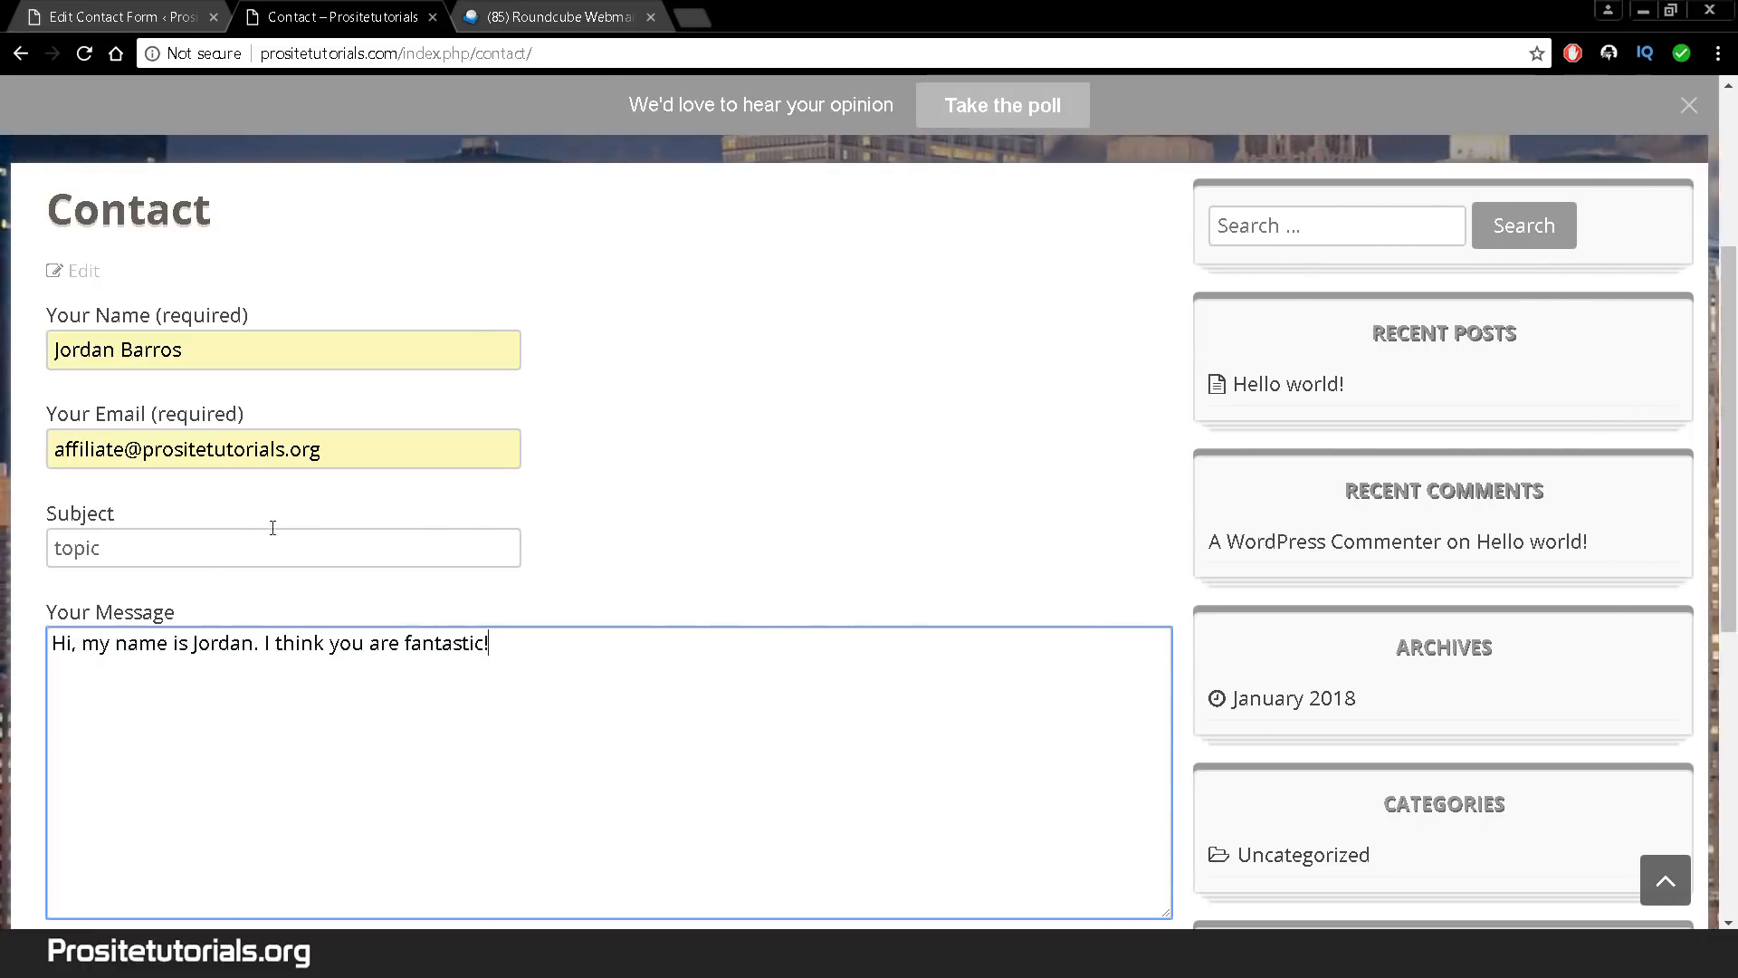
scroll(275, 566, down, 2)
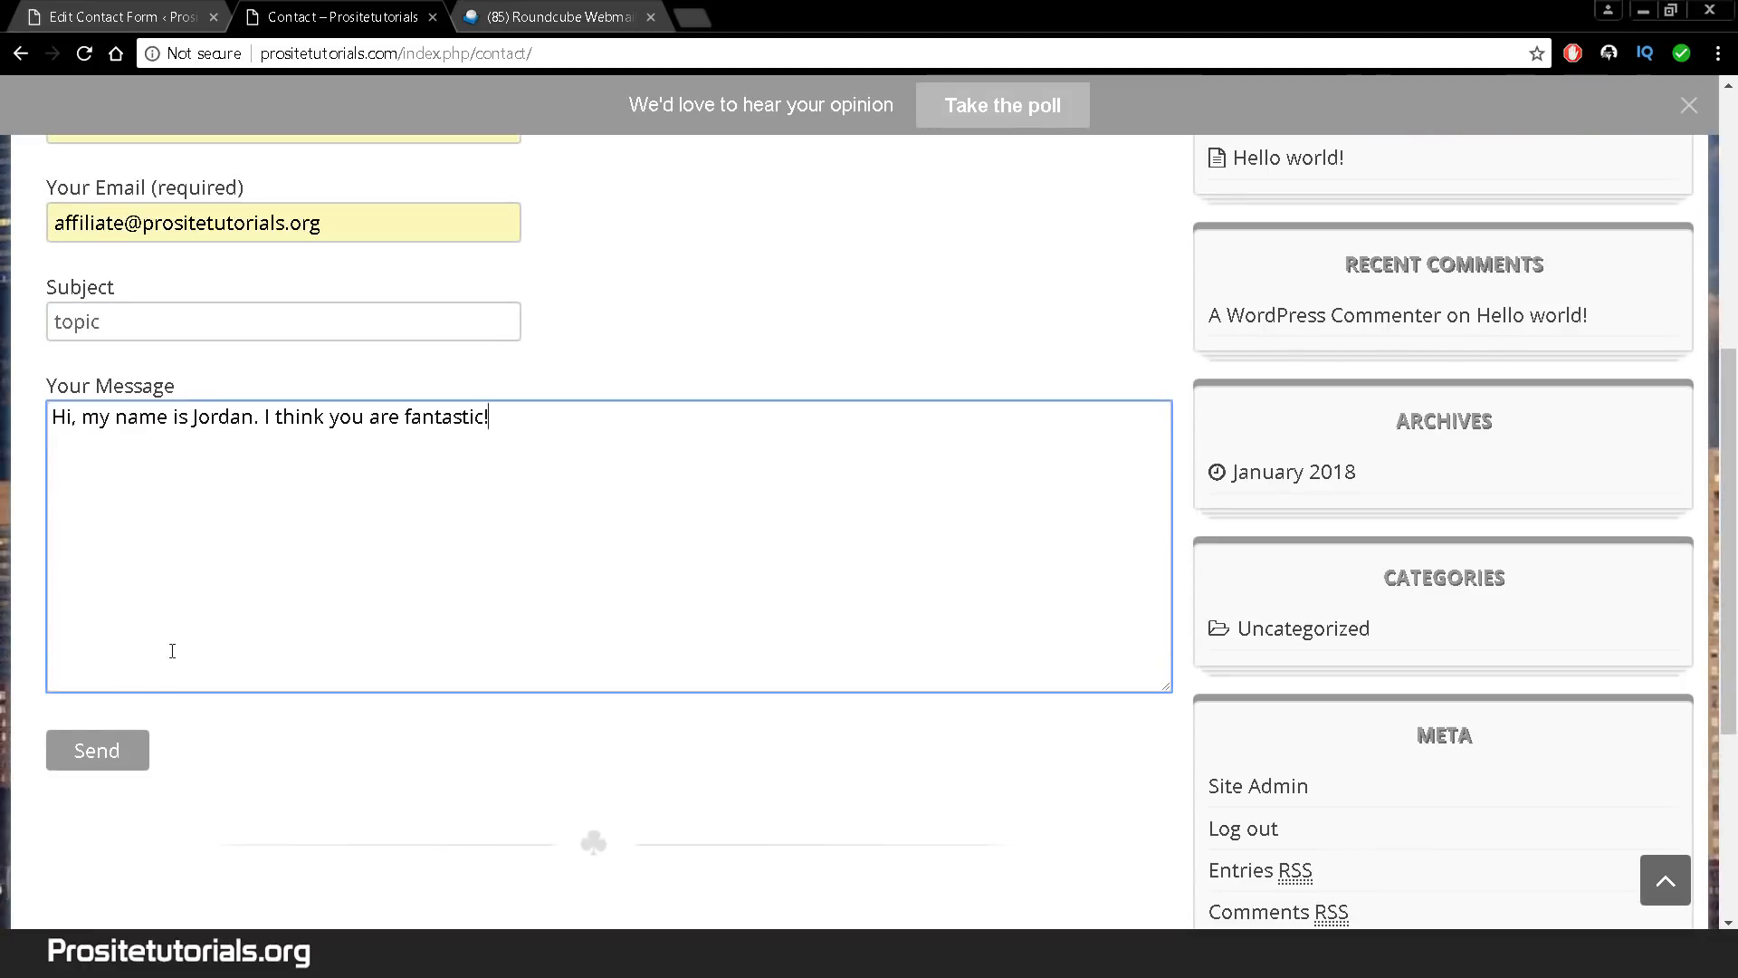
click(116, 751)
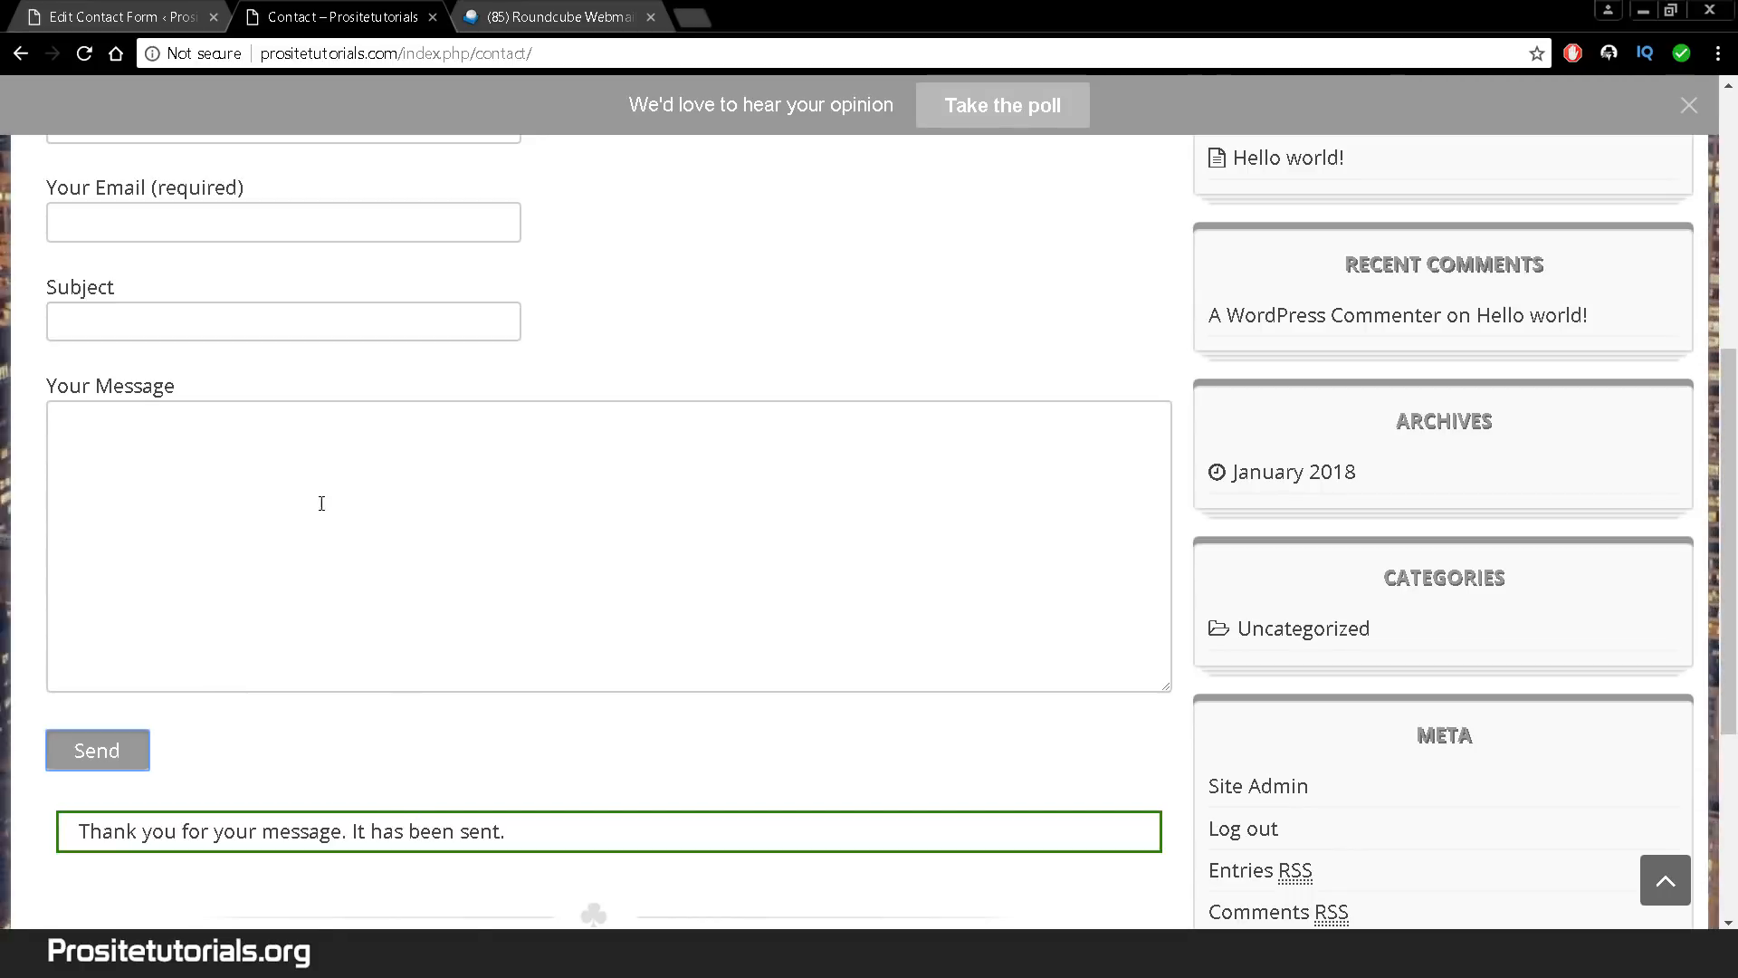
- Switch to the Roundcube inbox, refresh it and open the received message titled Prositetutorials "topic"
click(496, 11)
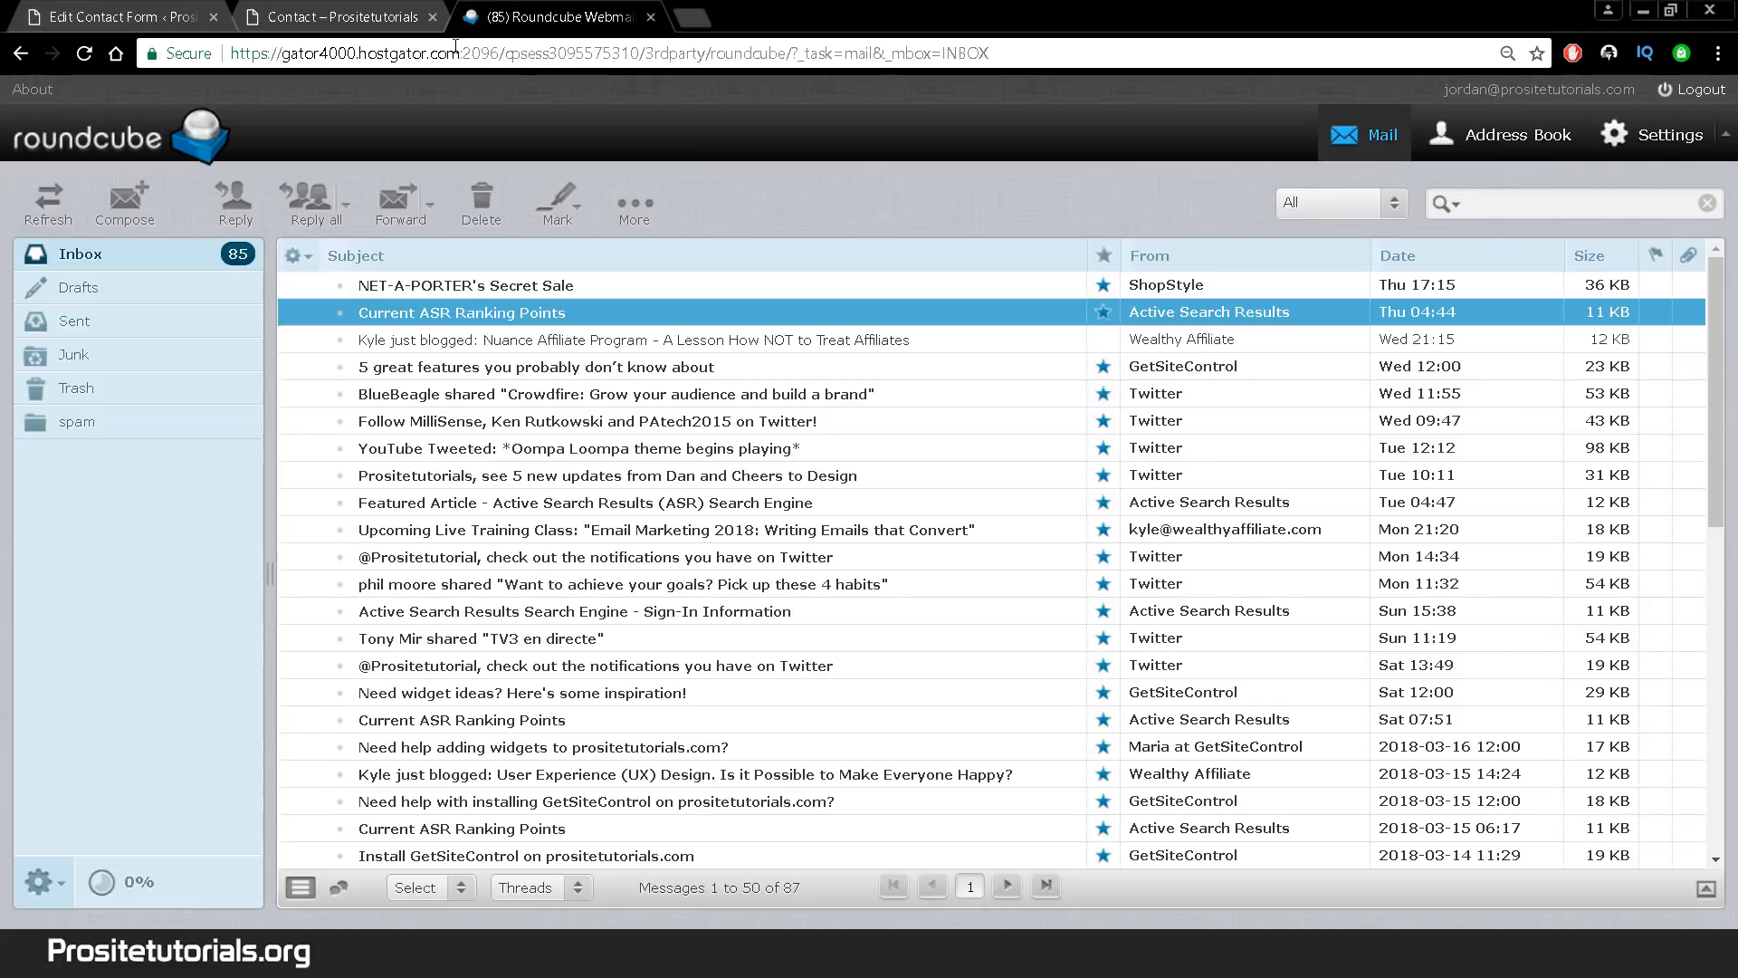
click(189, 247)
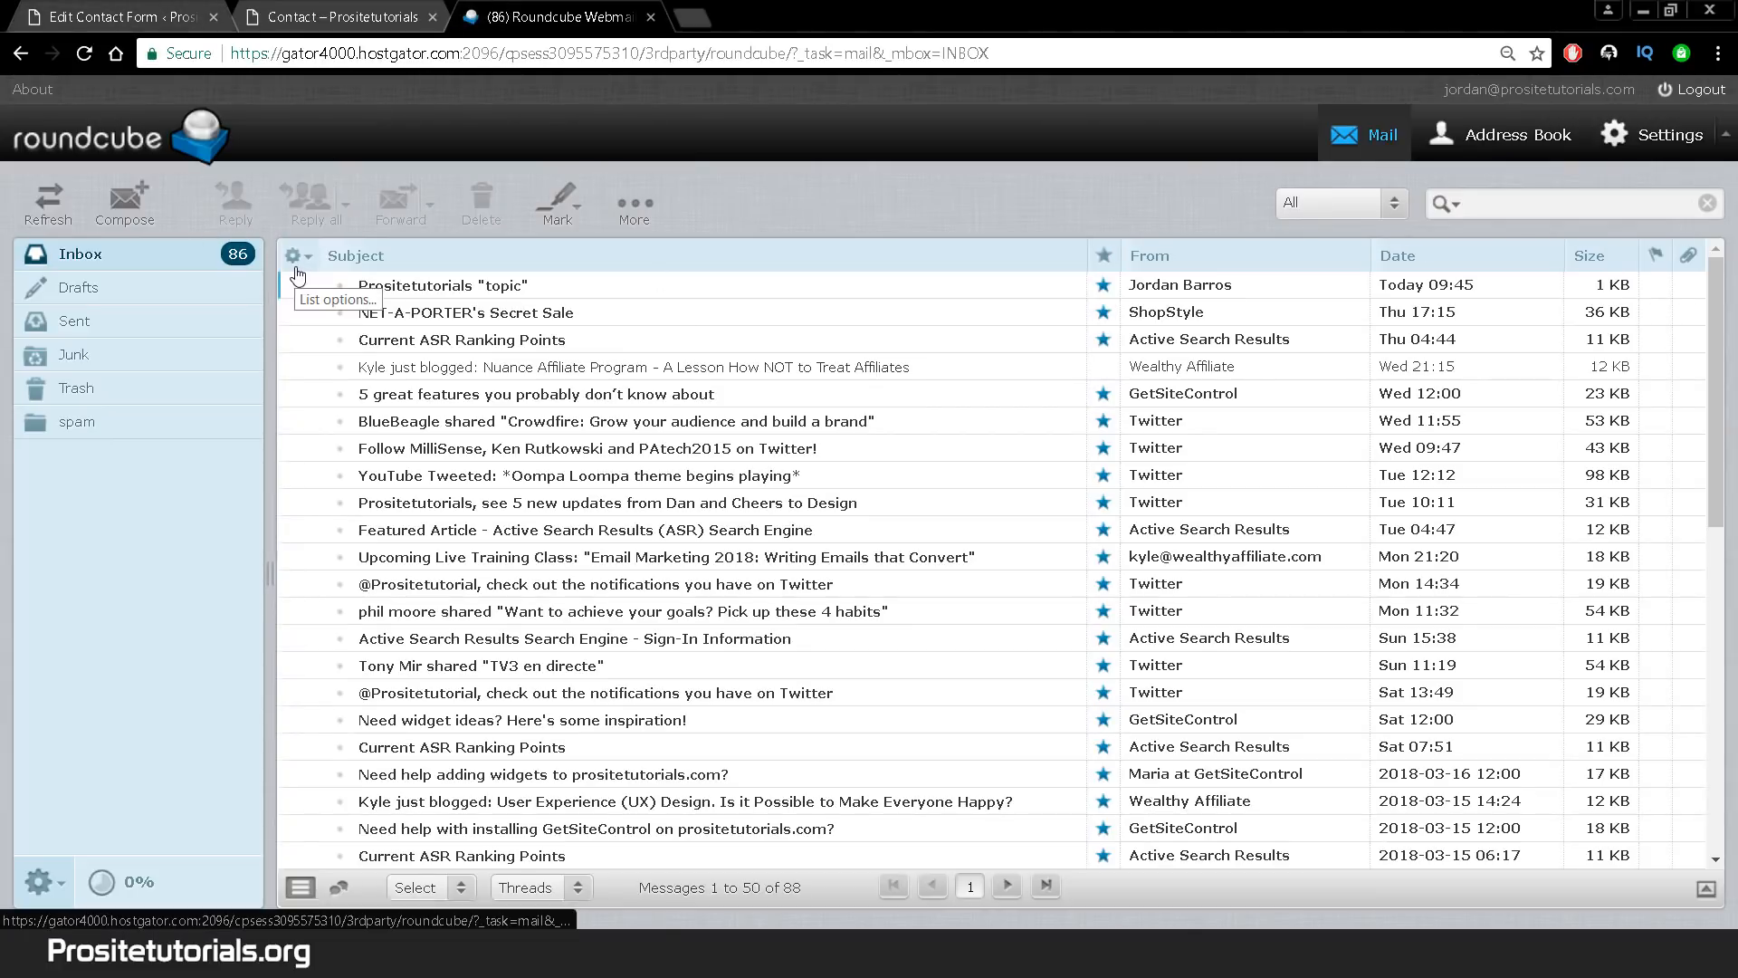
click(545, 292)
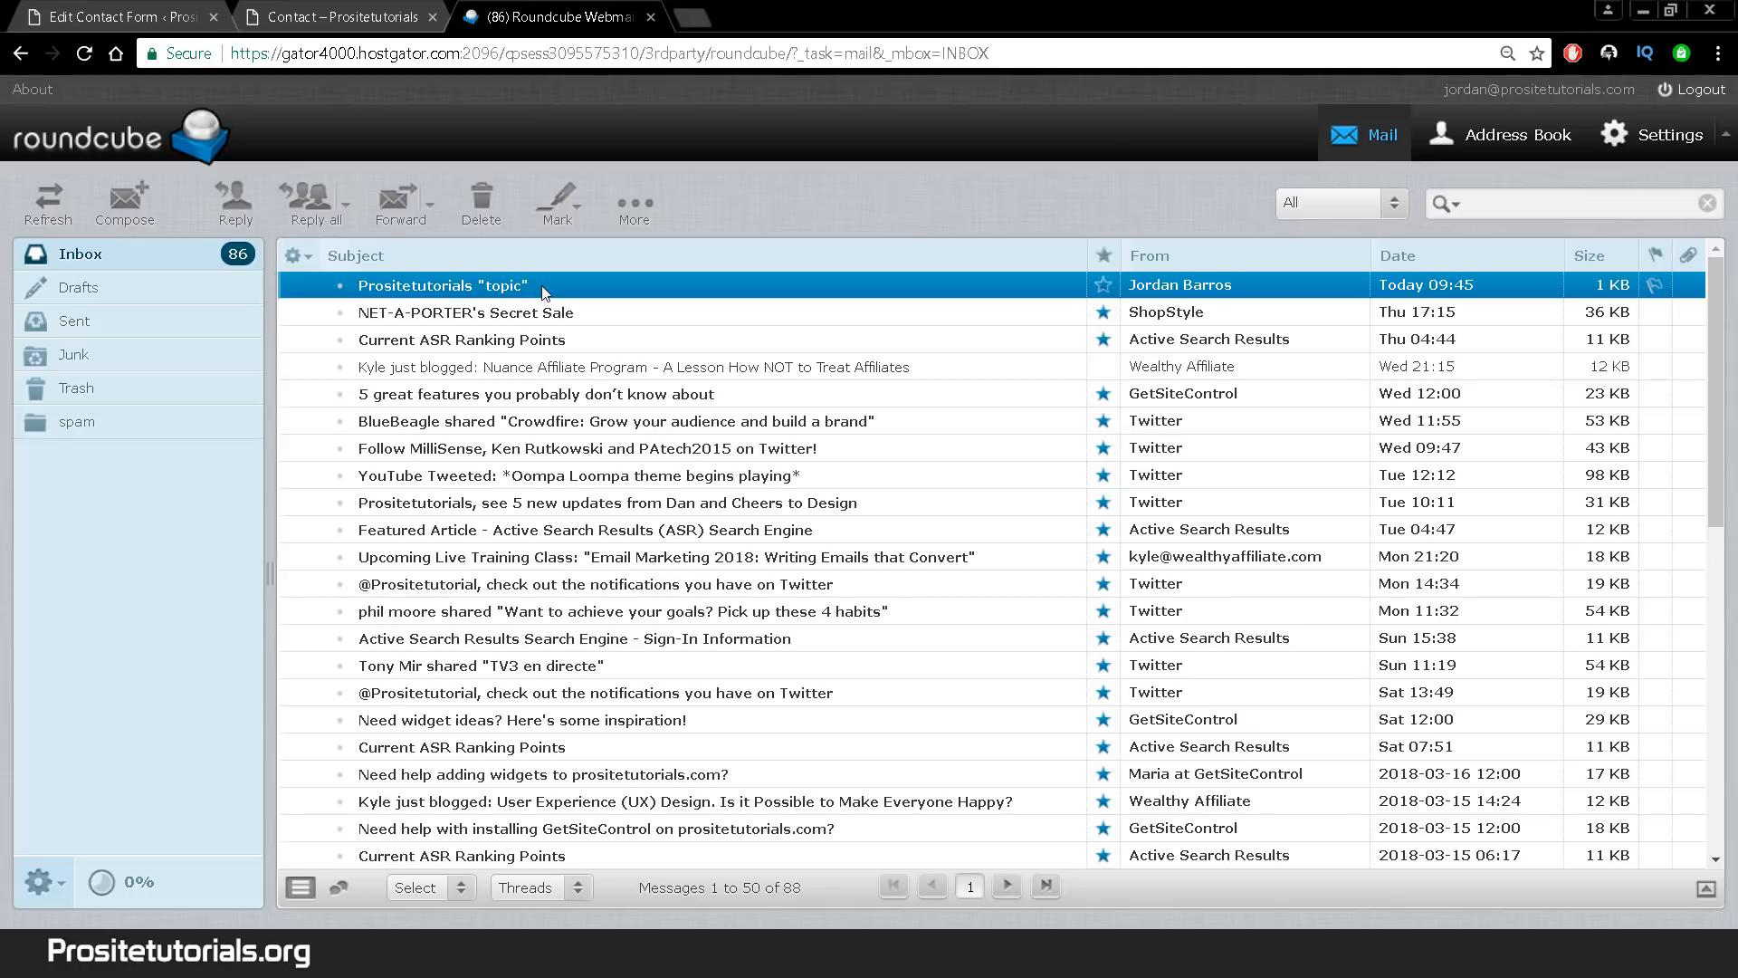
double_click(498, 292)
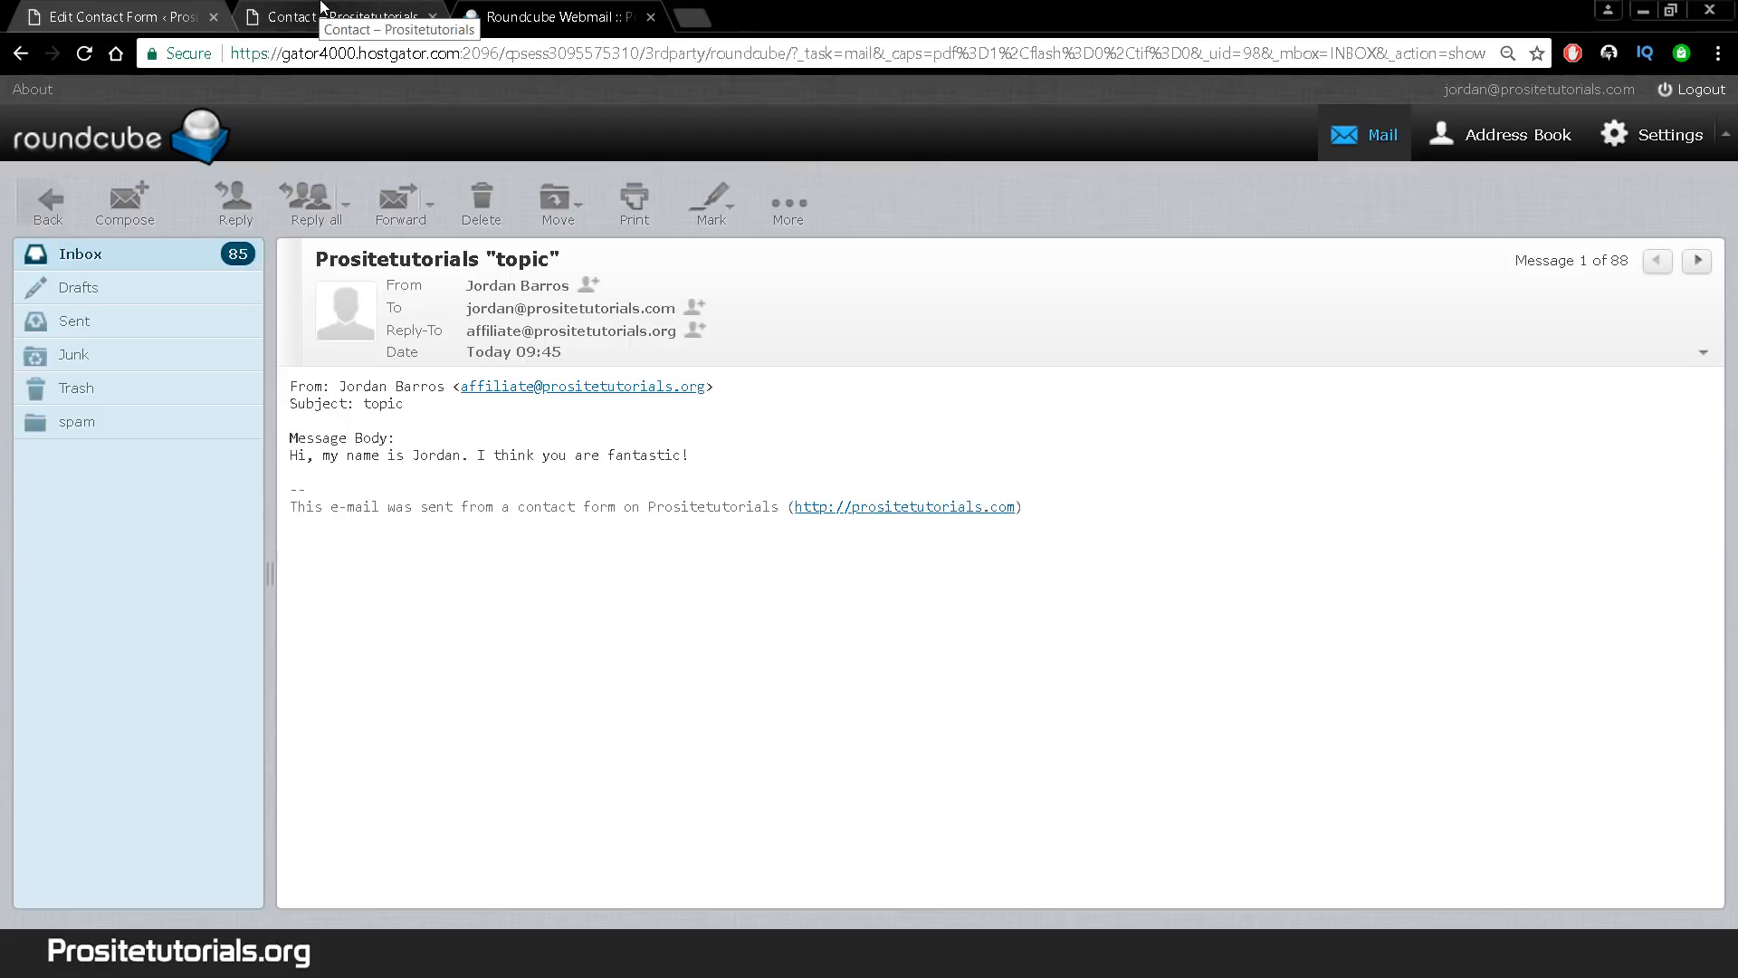
- Review the published Contact page's form and examine the form template code of "Contact form - main one", including its label tags
click(319, 18)
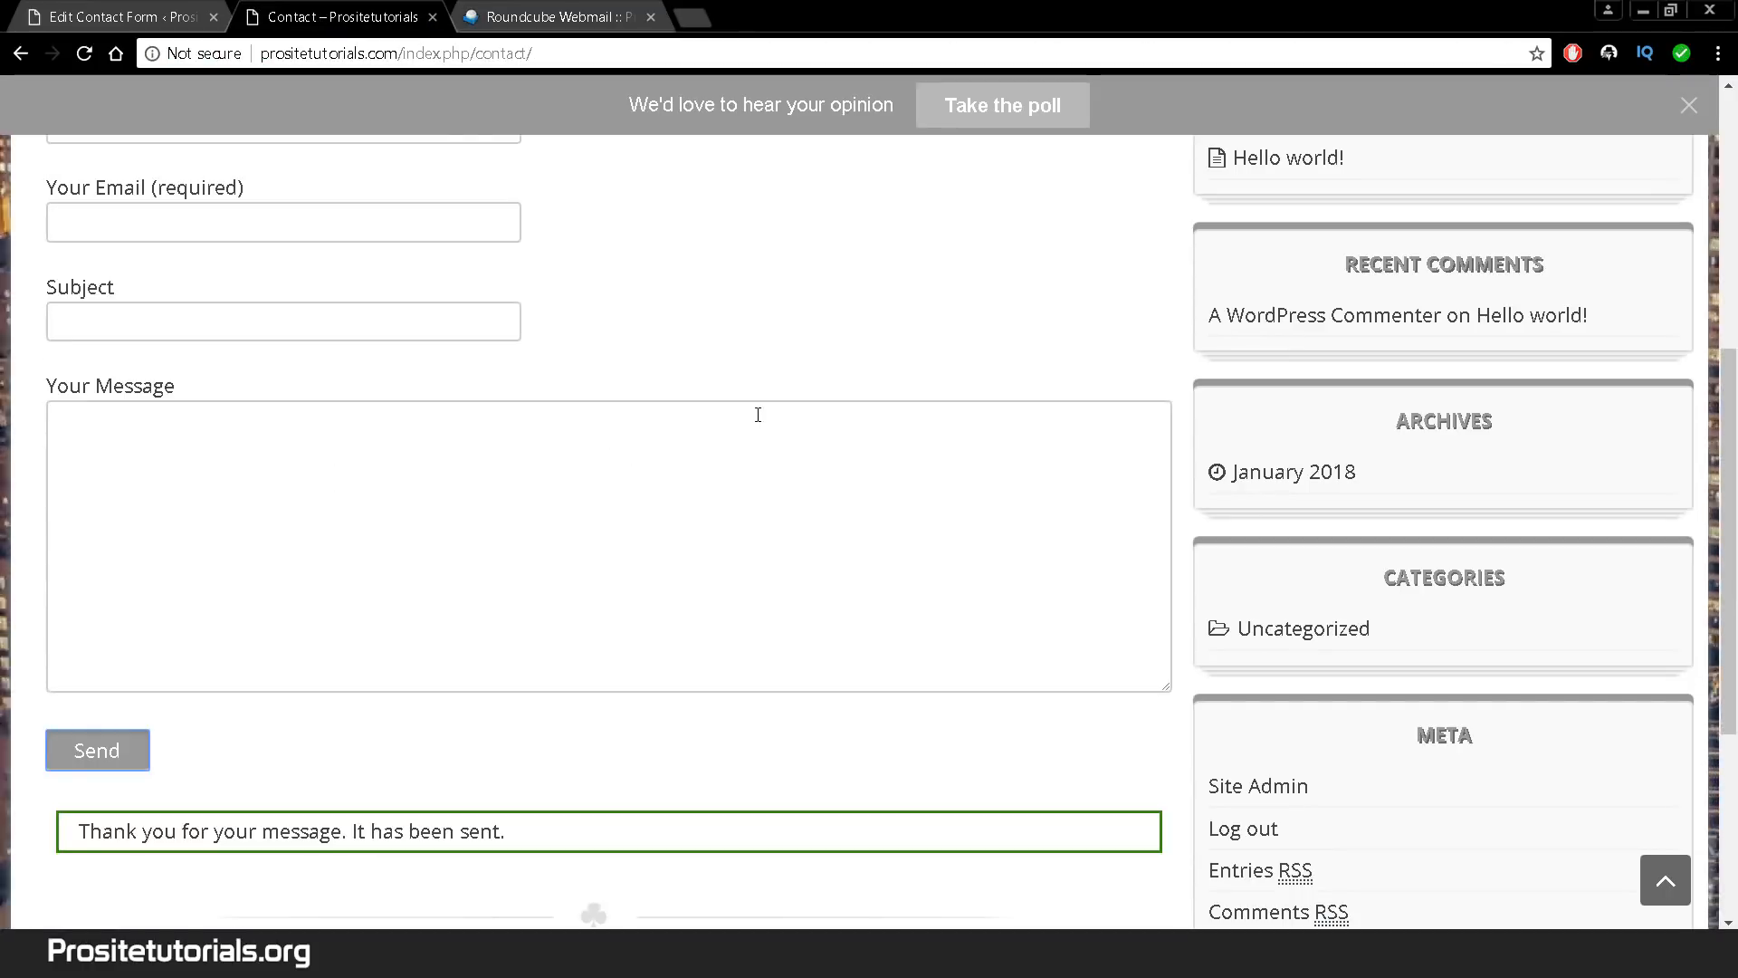
scroll(637, 248, up, 3)
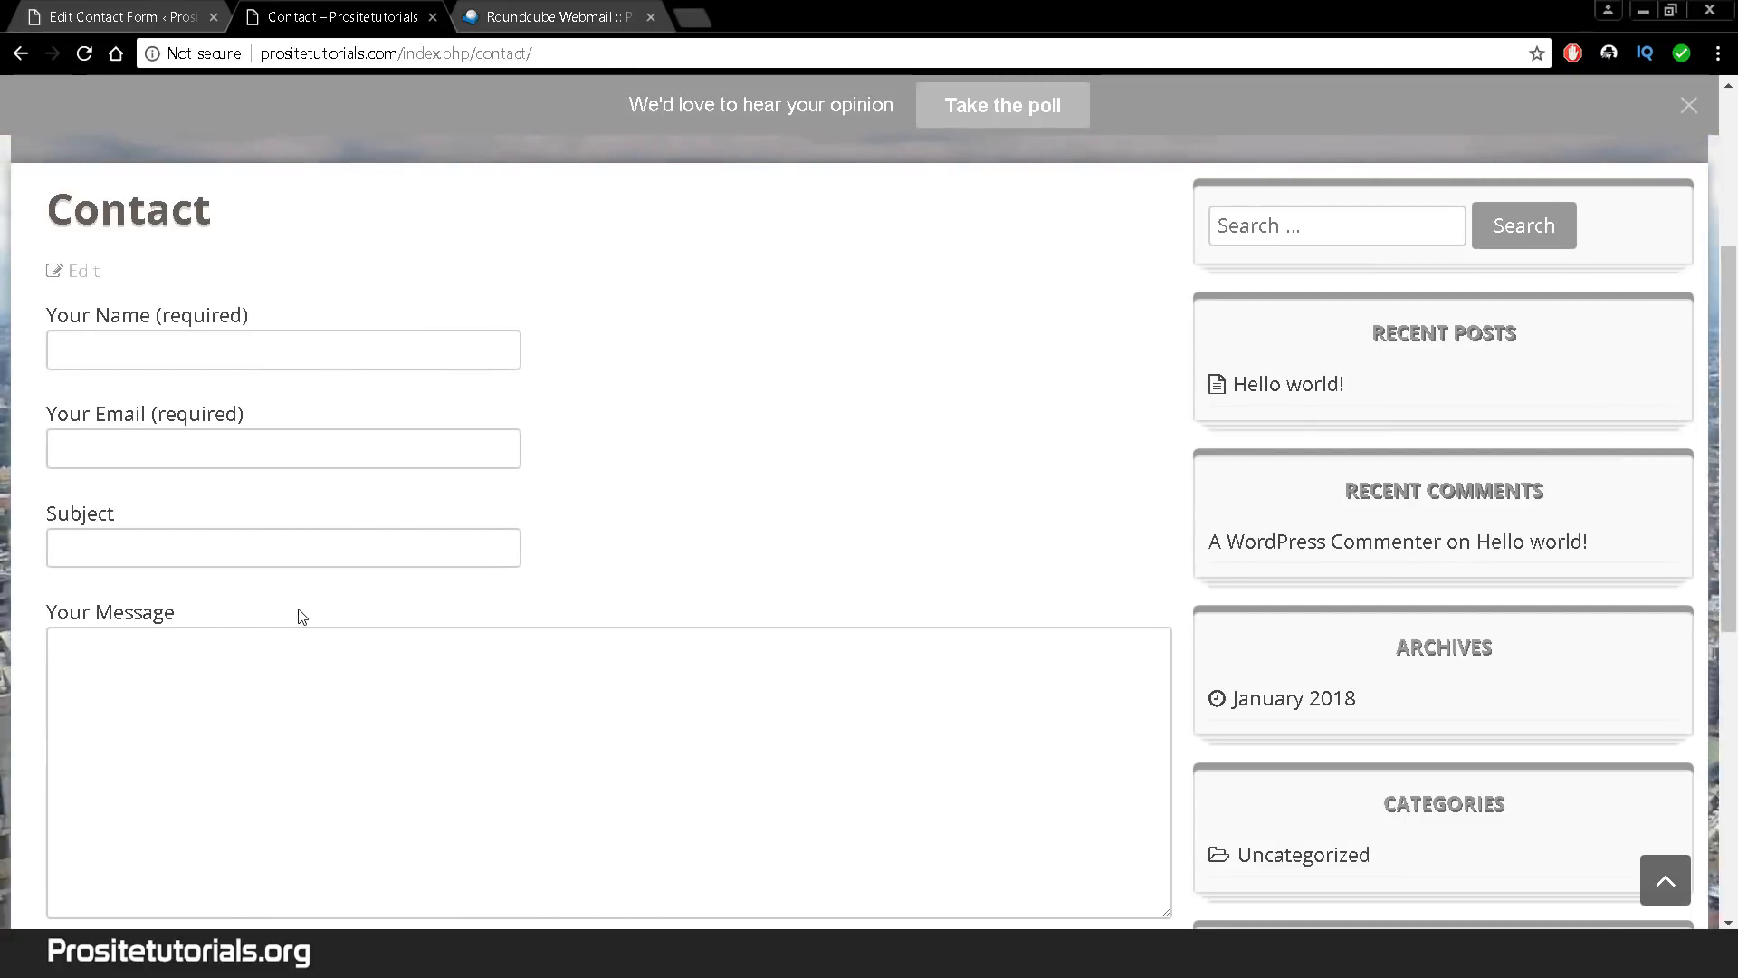
scroll(353, 584, down, 3)
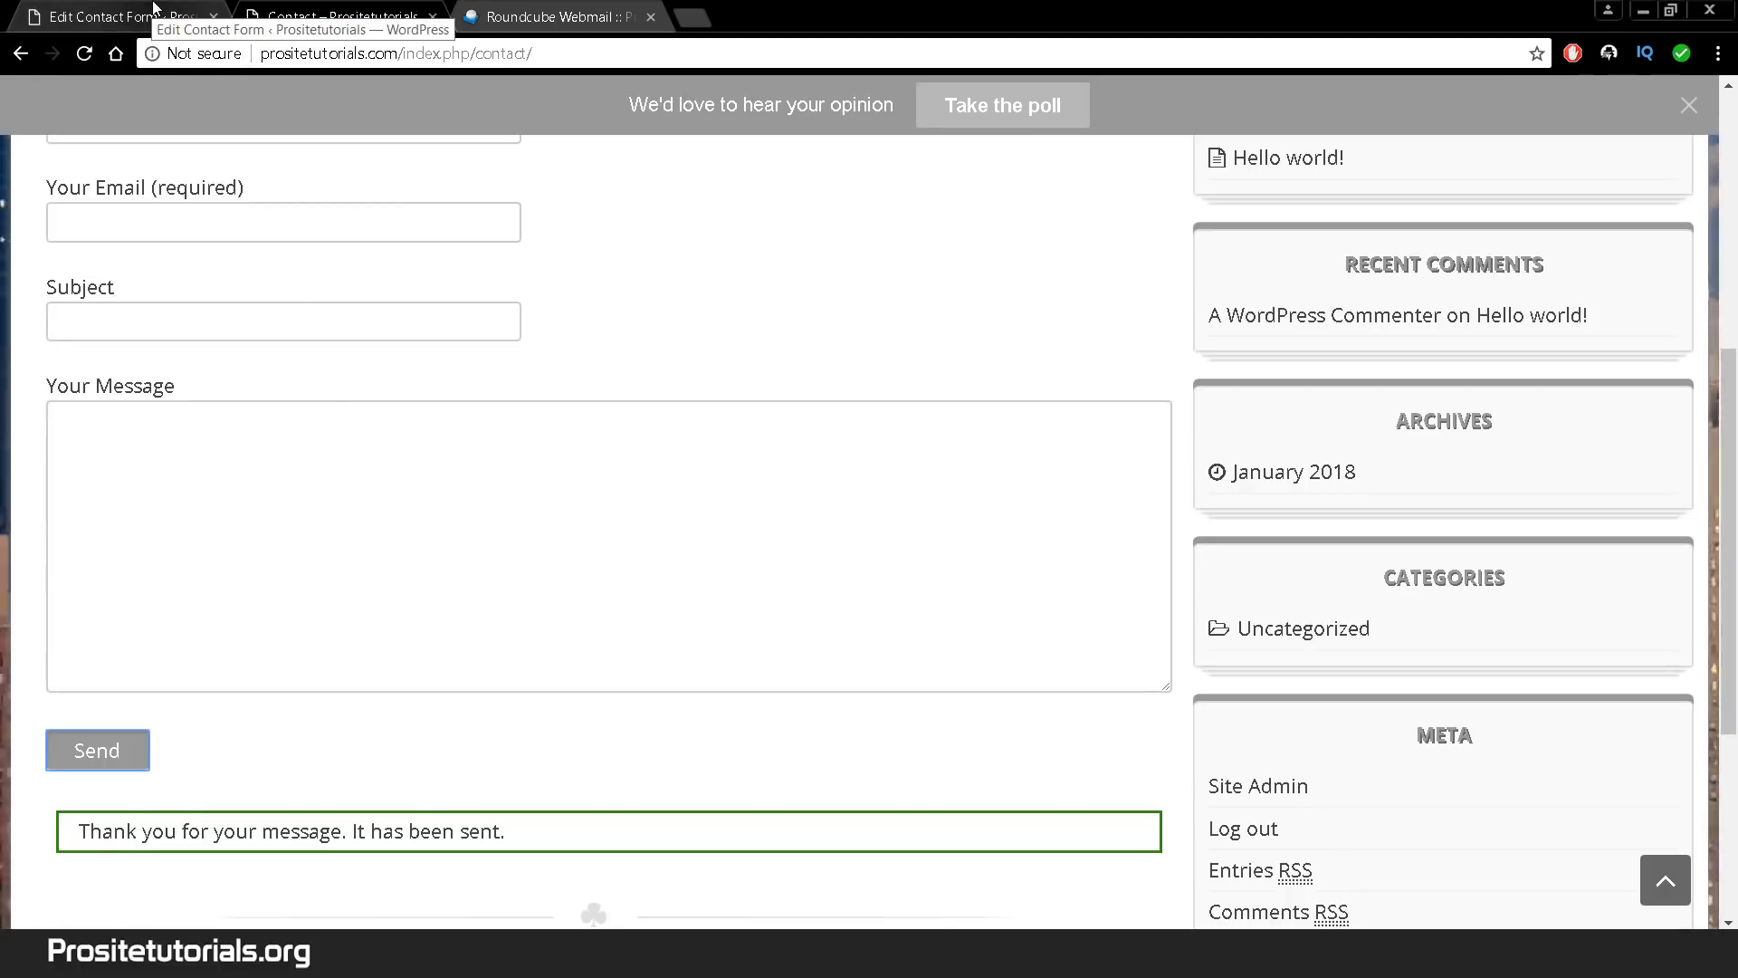
click(156, 14)
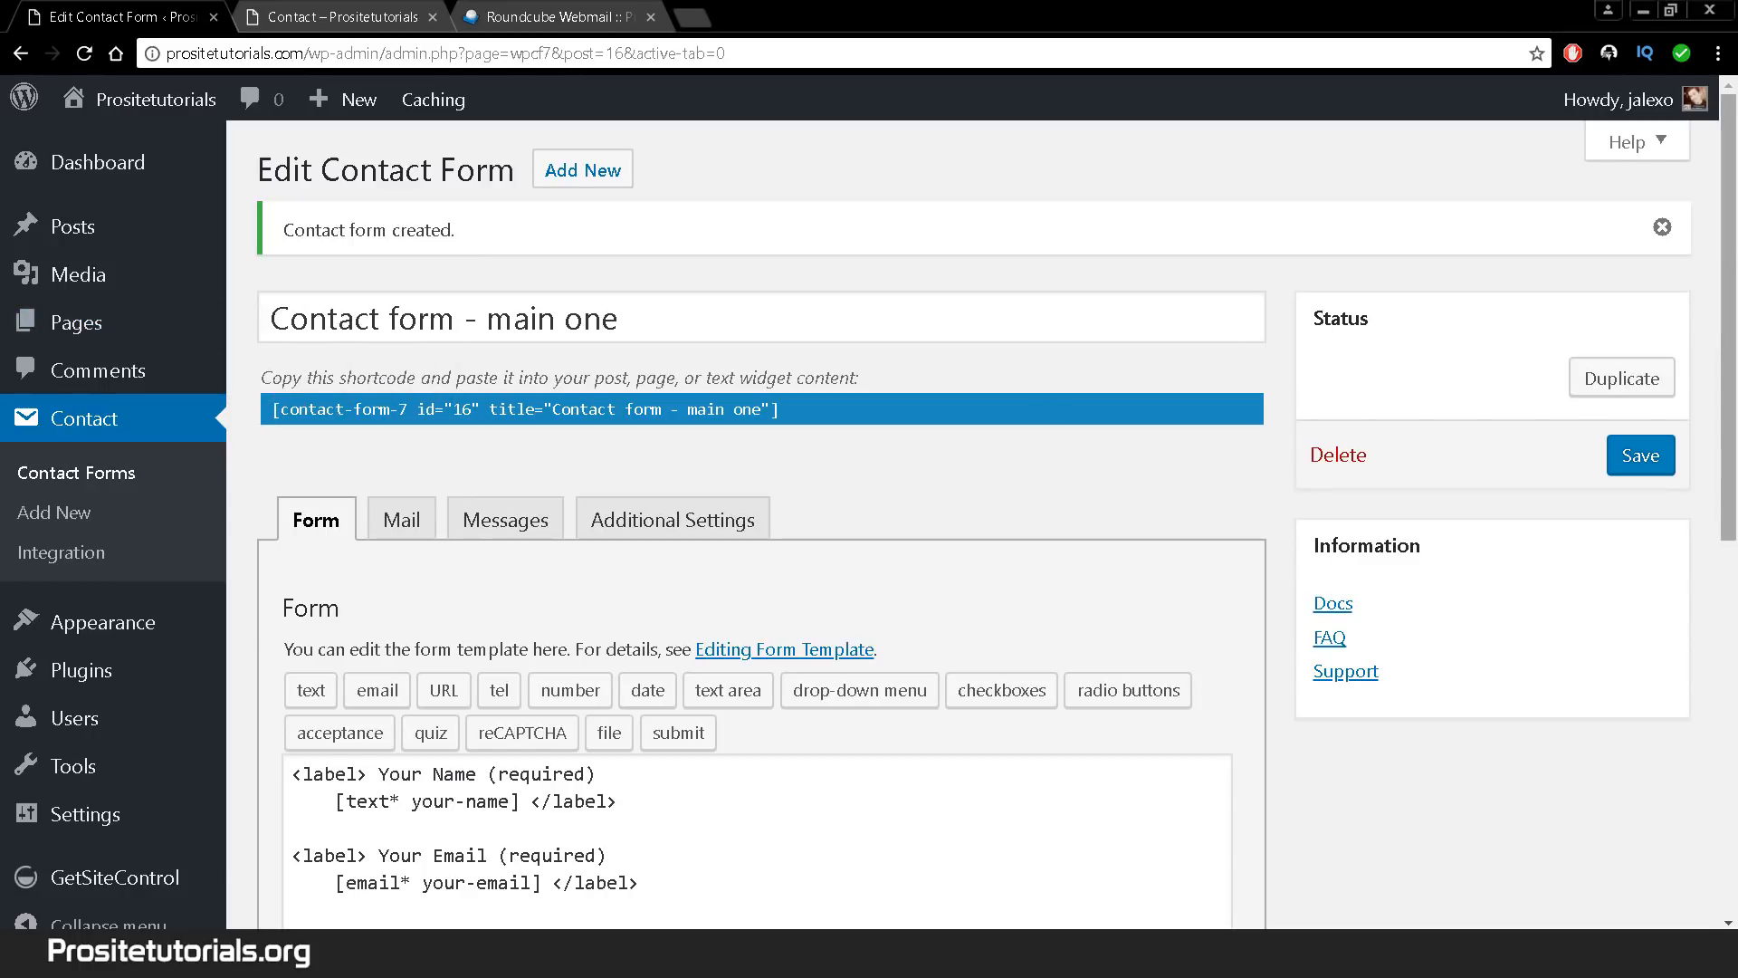
scroll(1473, 312, down, 3)
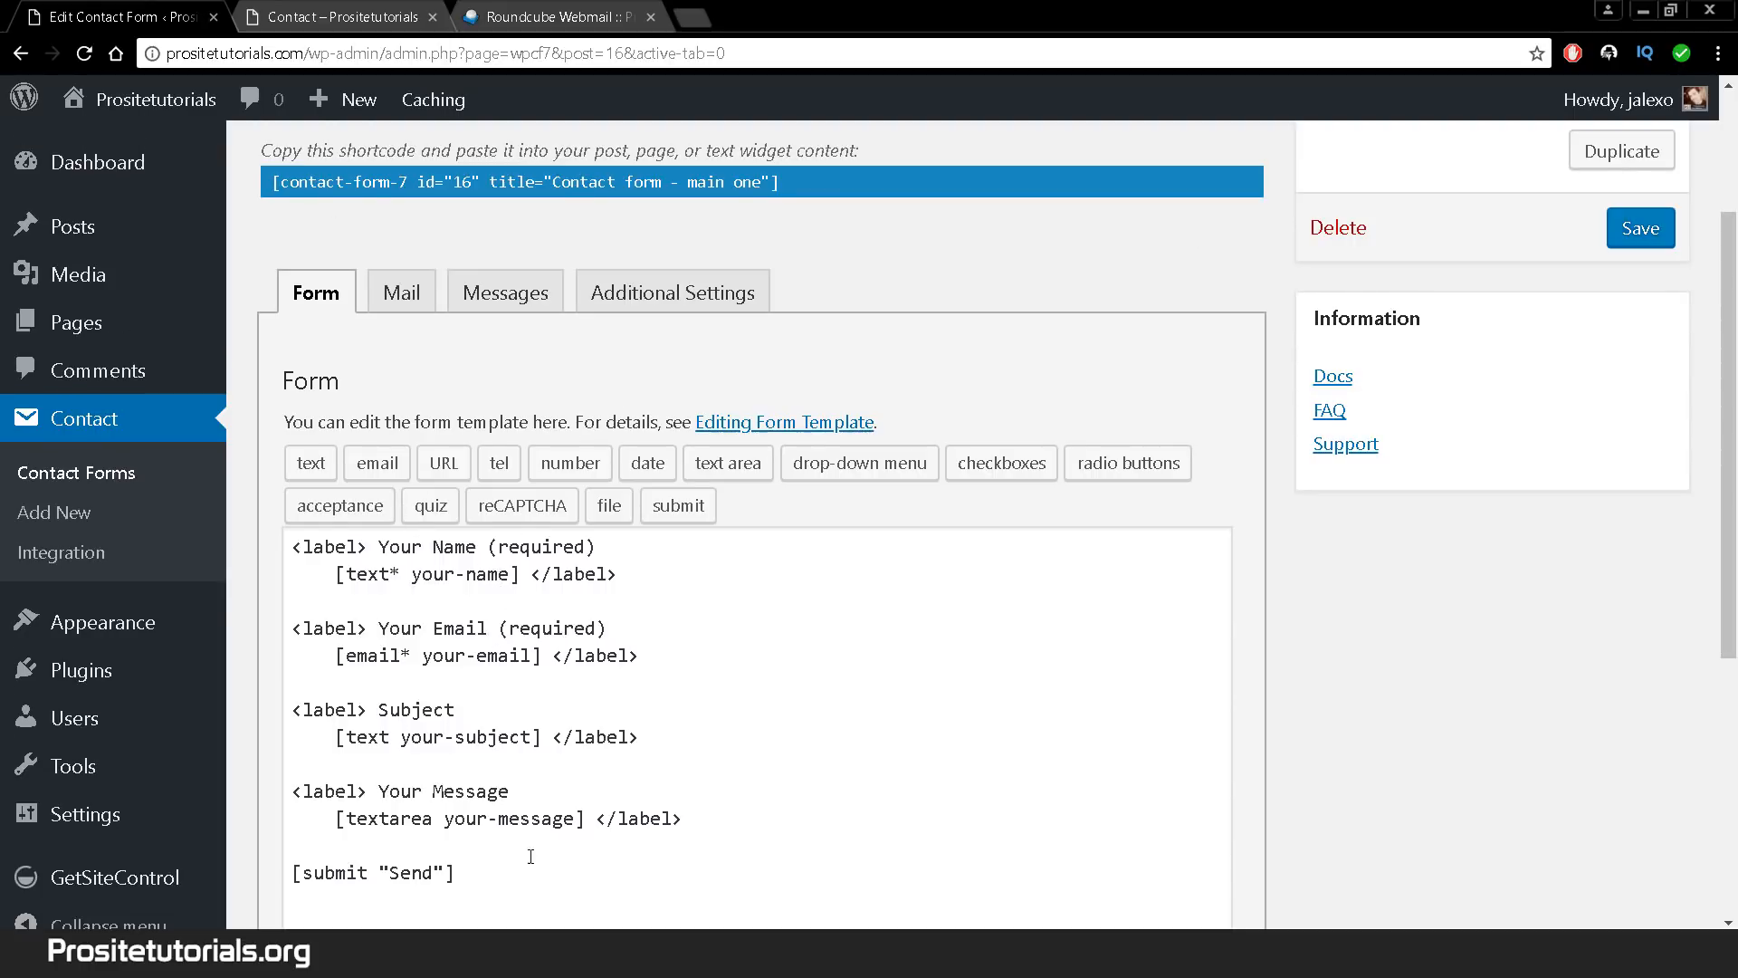
drag(532, 869, 291, 543)
scroll(347, 611, up, 1)
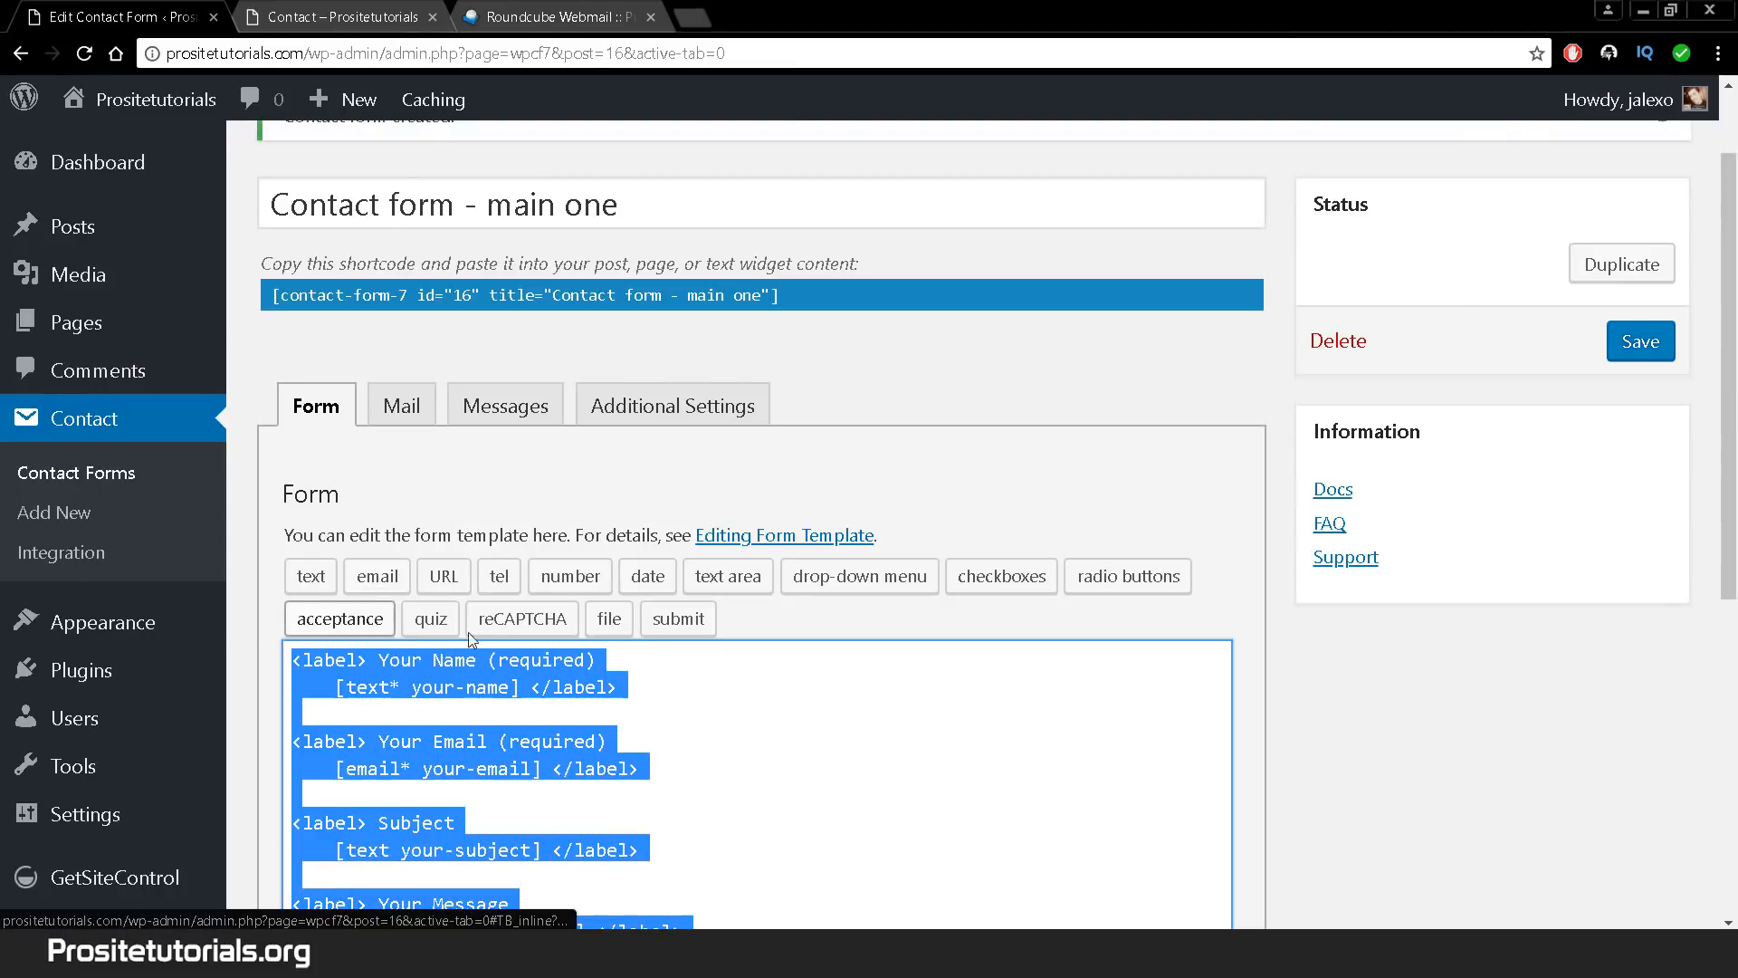
drag(1726, 254, 1717, 382)
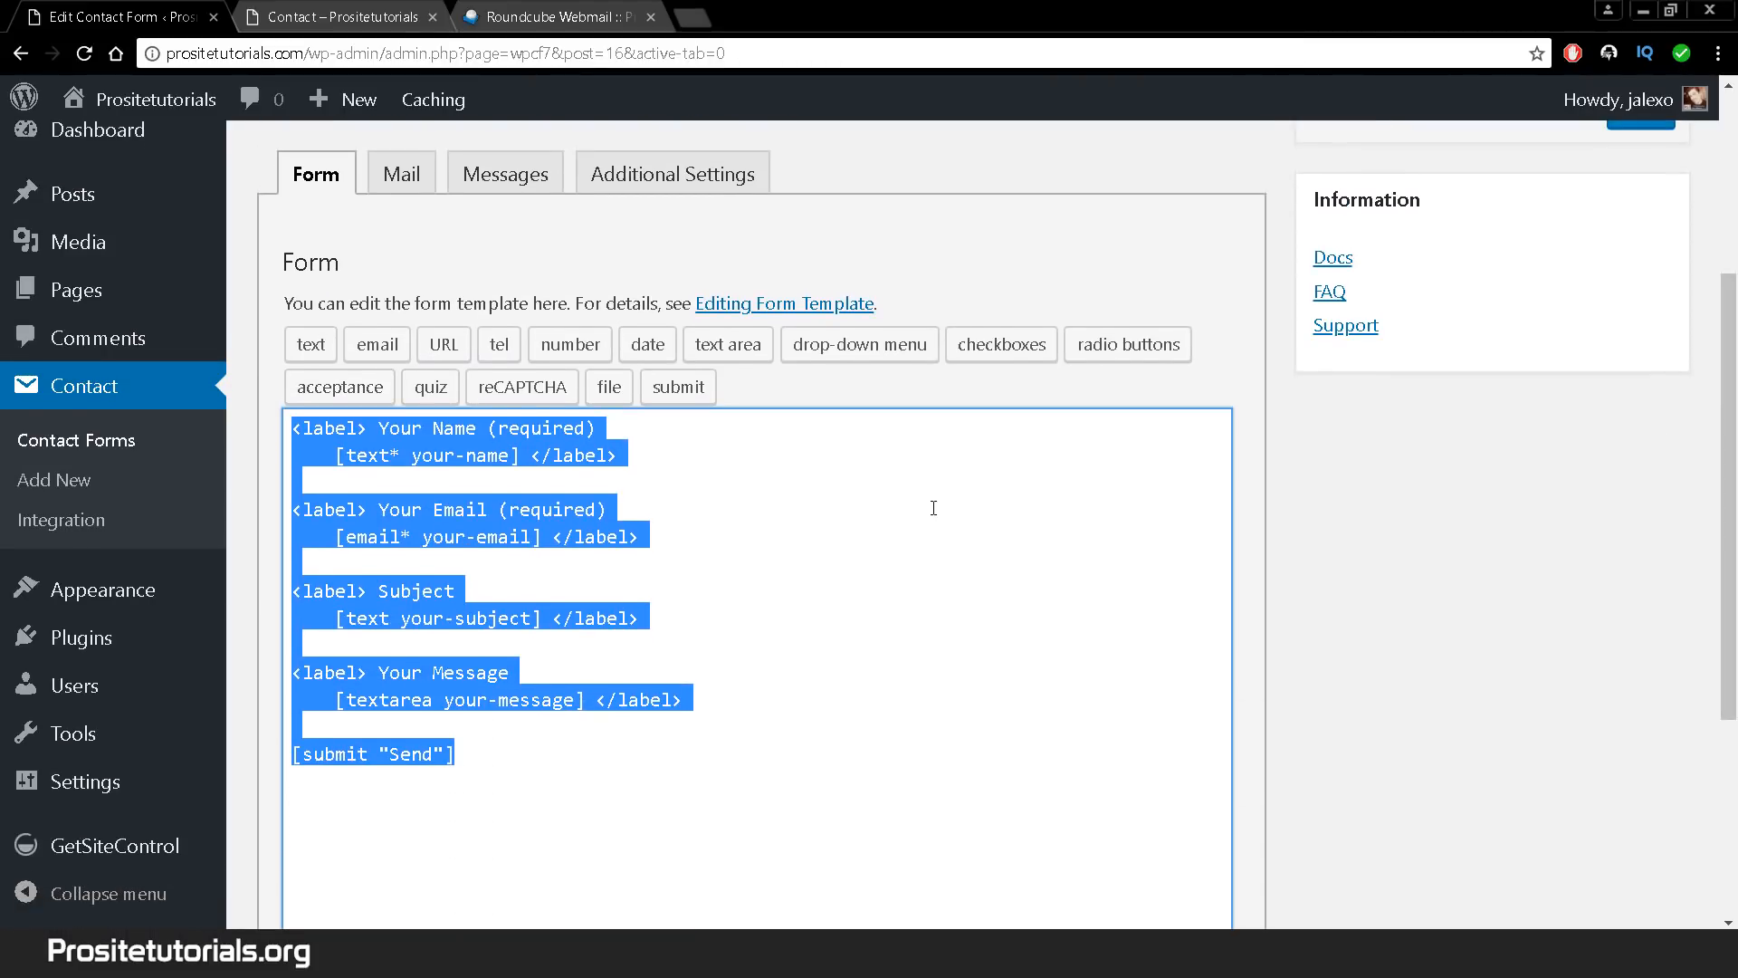
click(932, 507)
drag(289, 427, 362, 435)
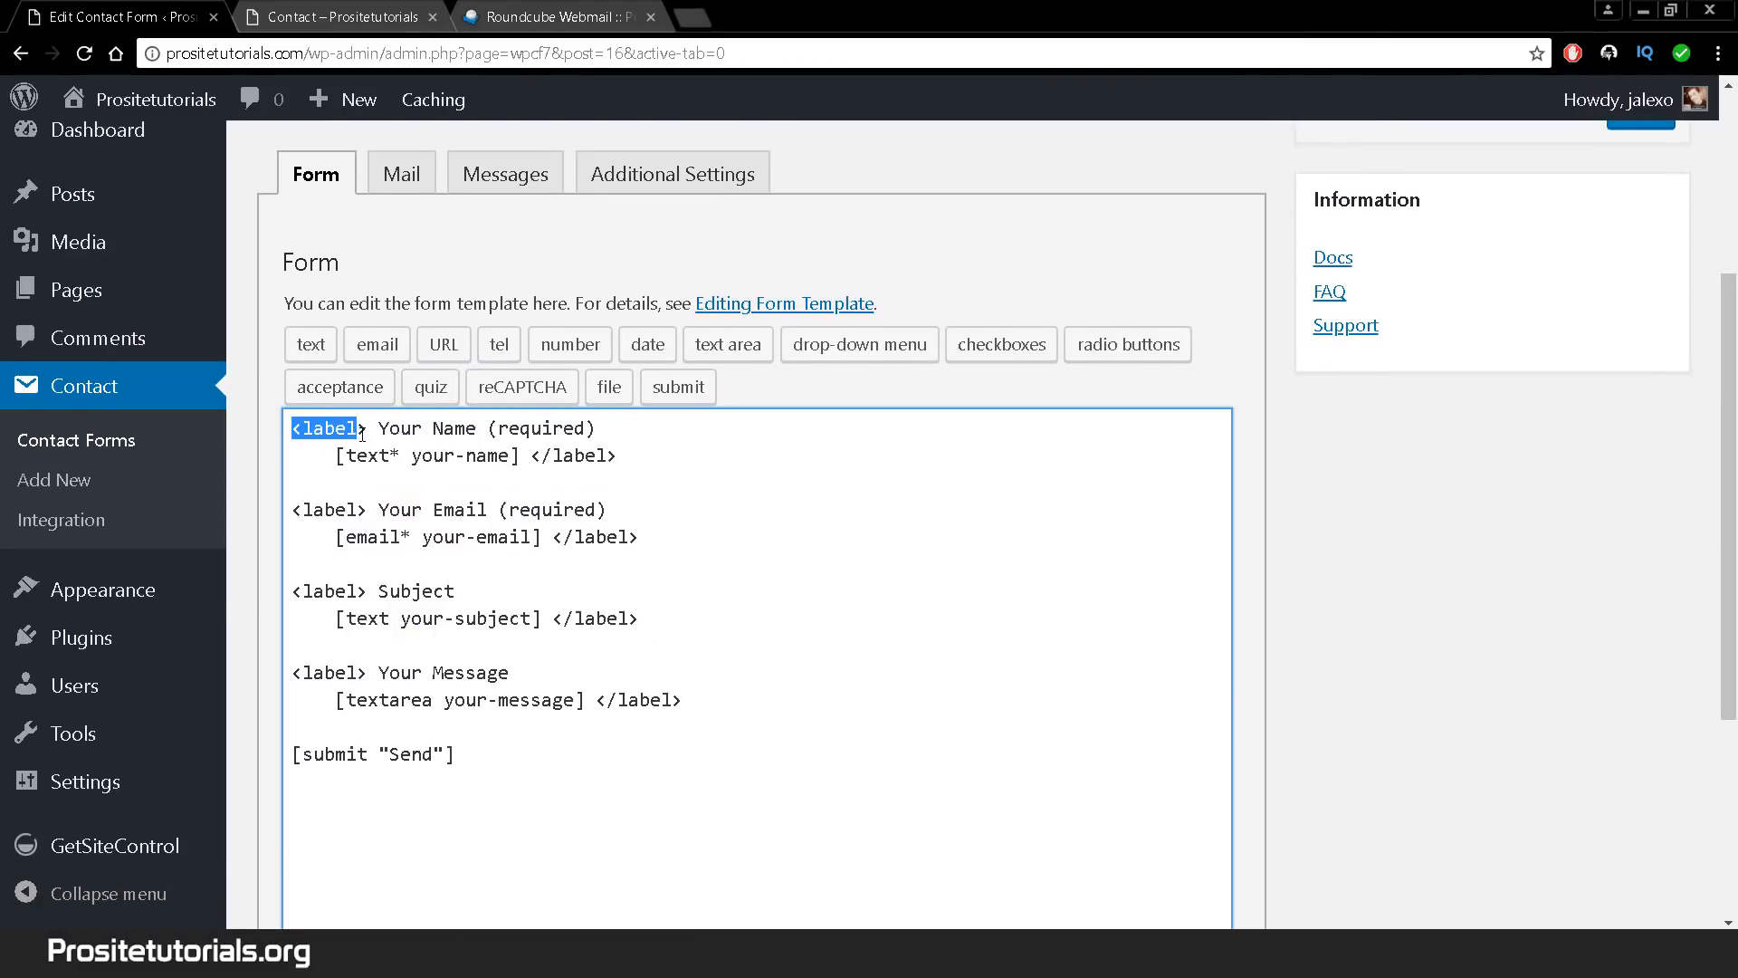
double_click(385, 430)
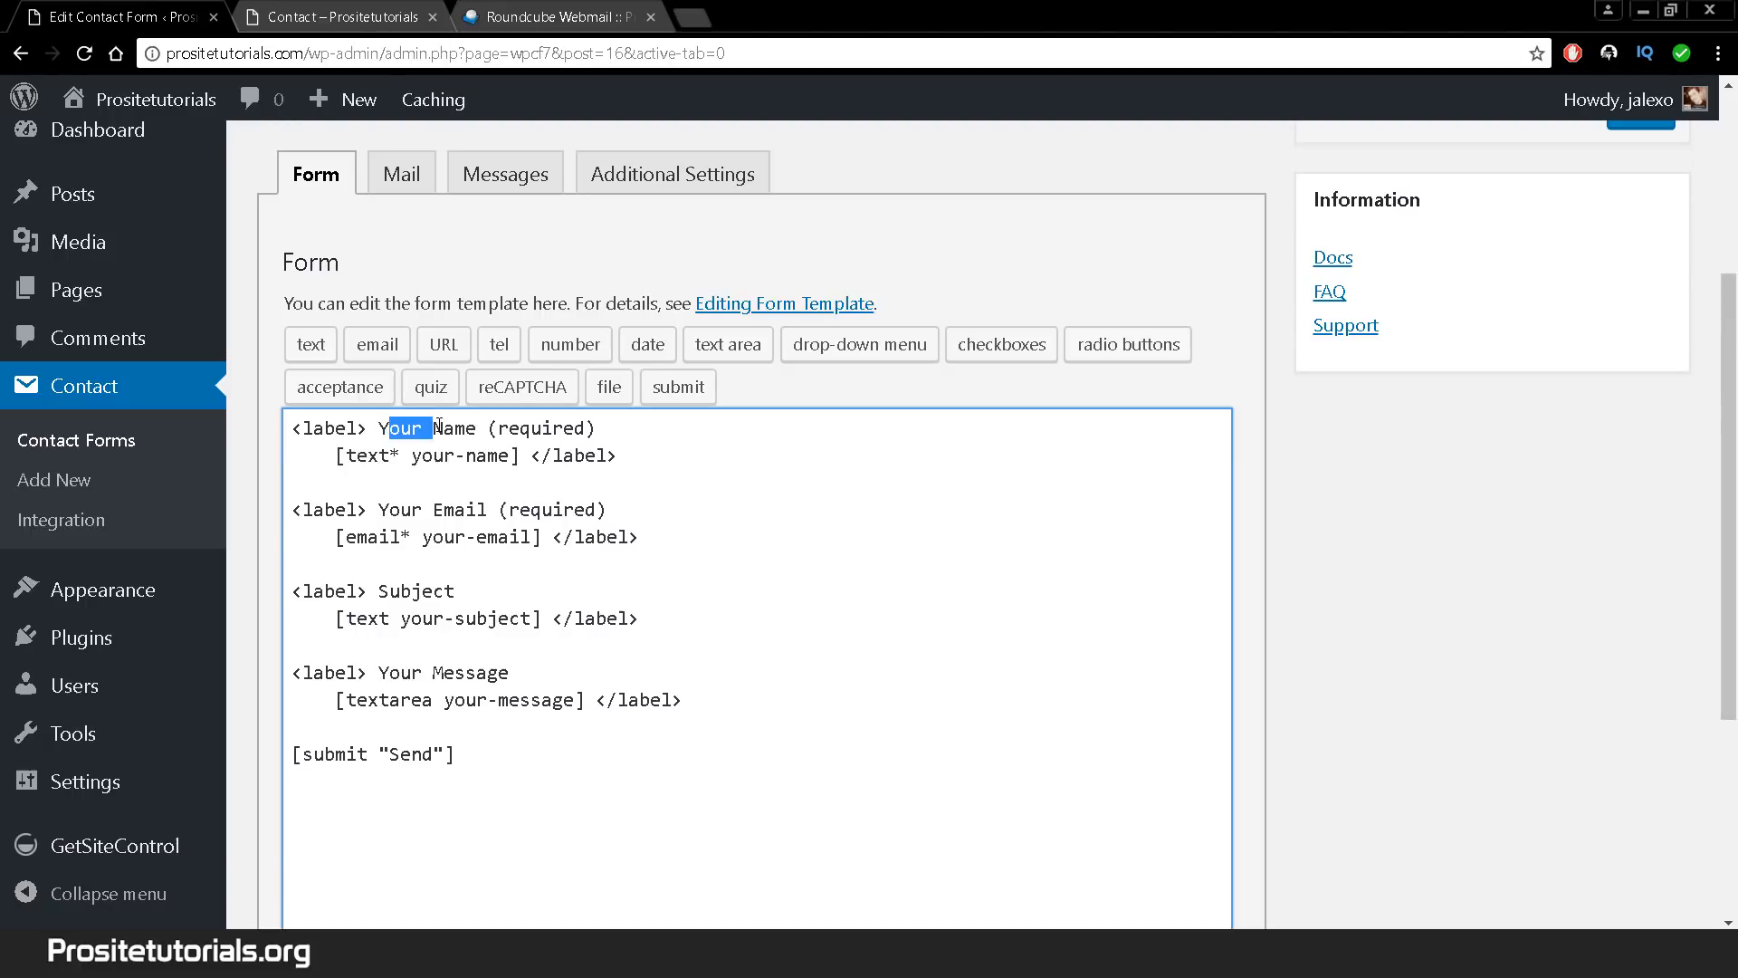
- Compare the "Your Name (required)" label and its [text* your-name] tag in the template with the name field on the published page
click(335, 16)
scroll(228, 267, up, 2)
scroll(155, 299, down, 1)
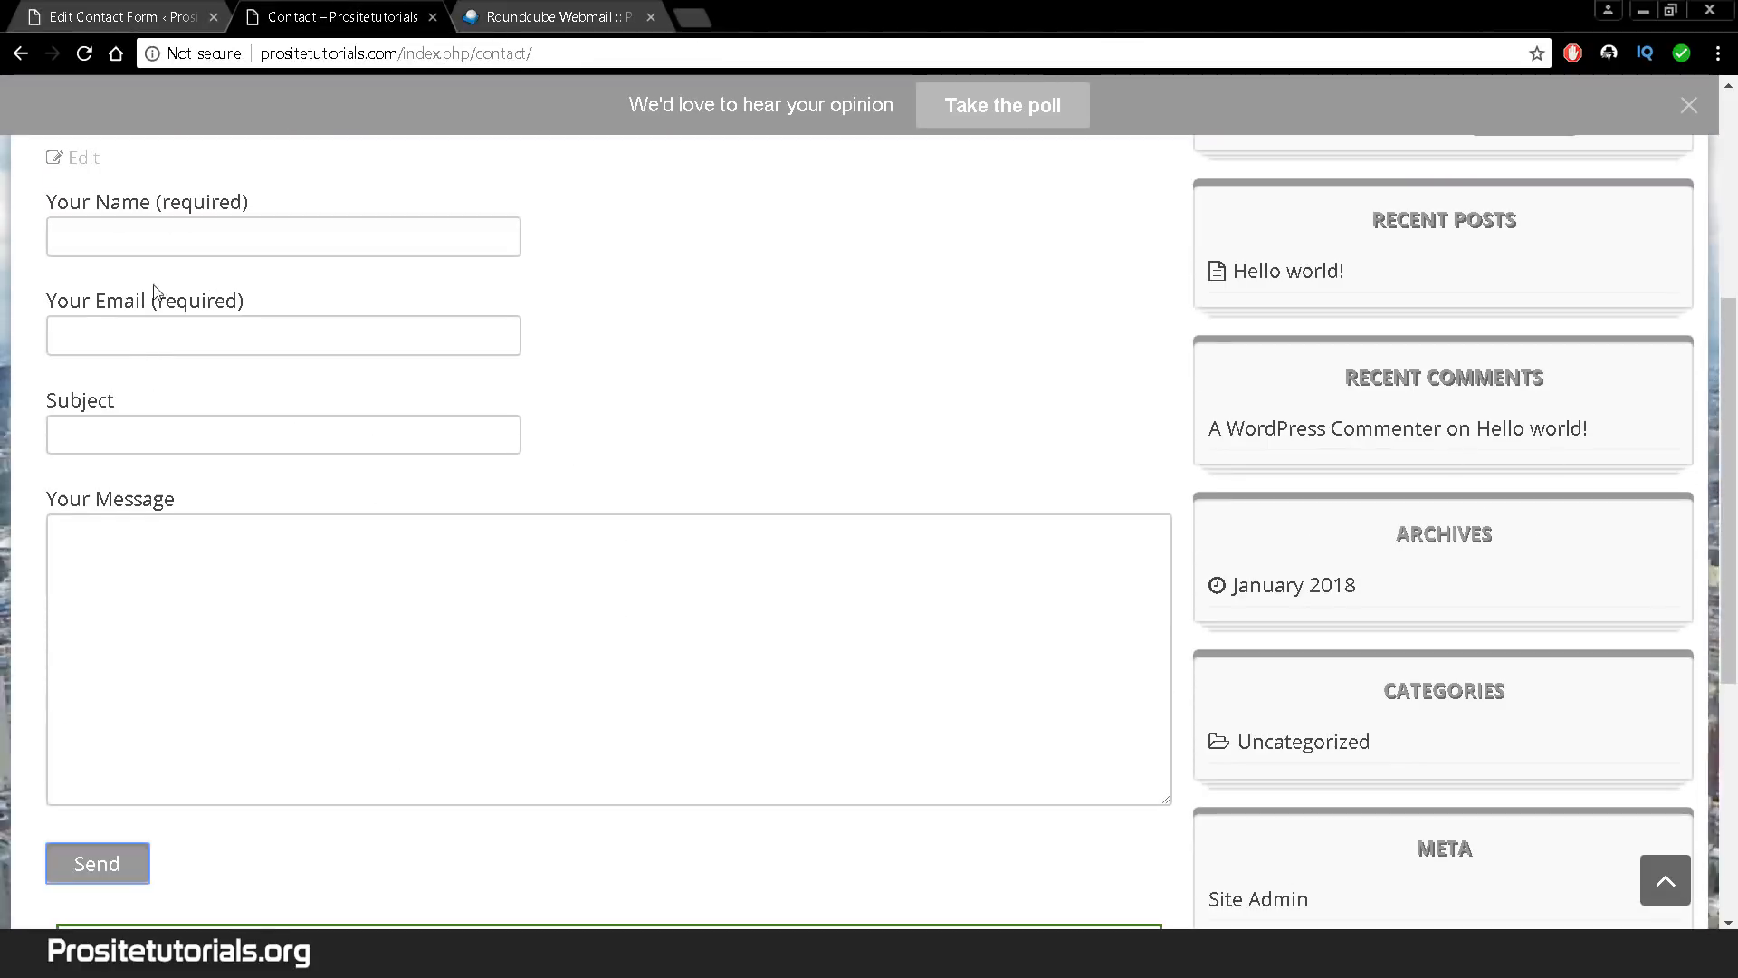
click(98, 19)
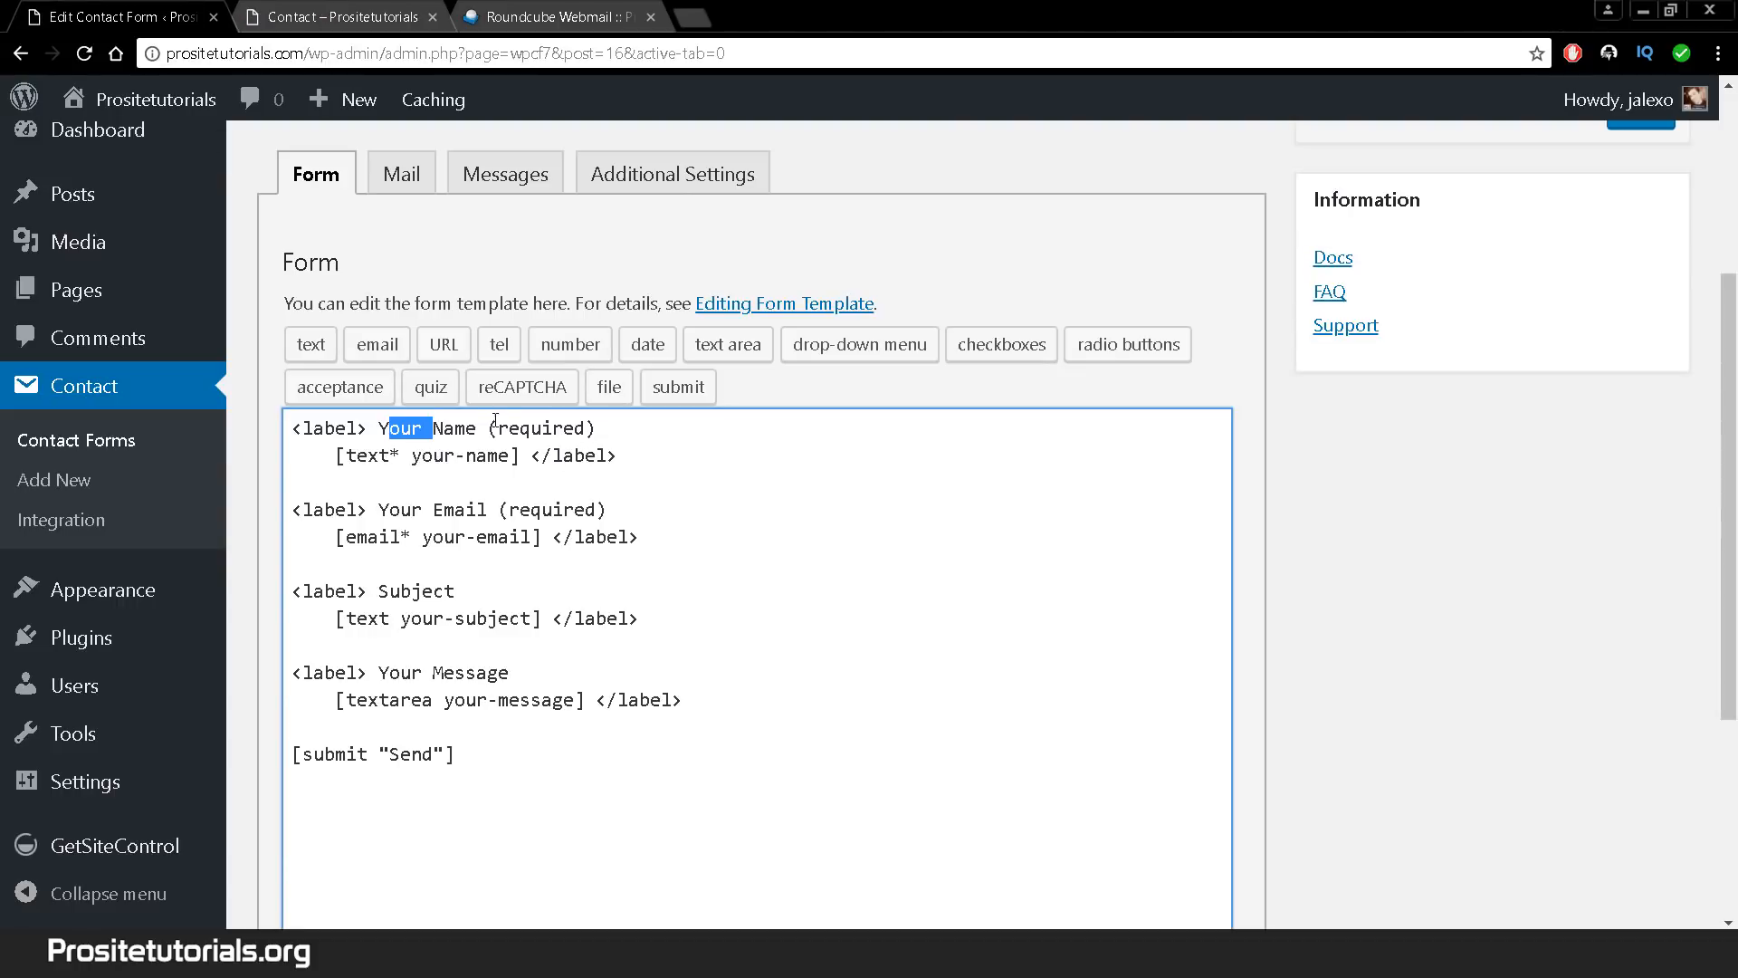
click(353, 453)
drag(324, 456, 522, 451)
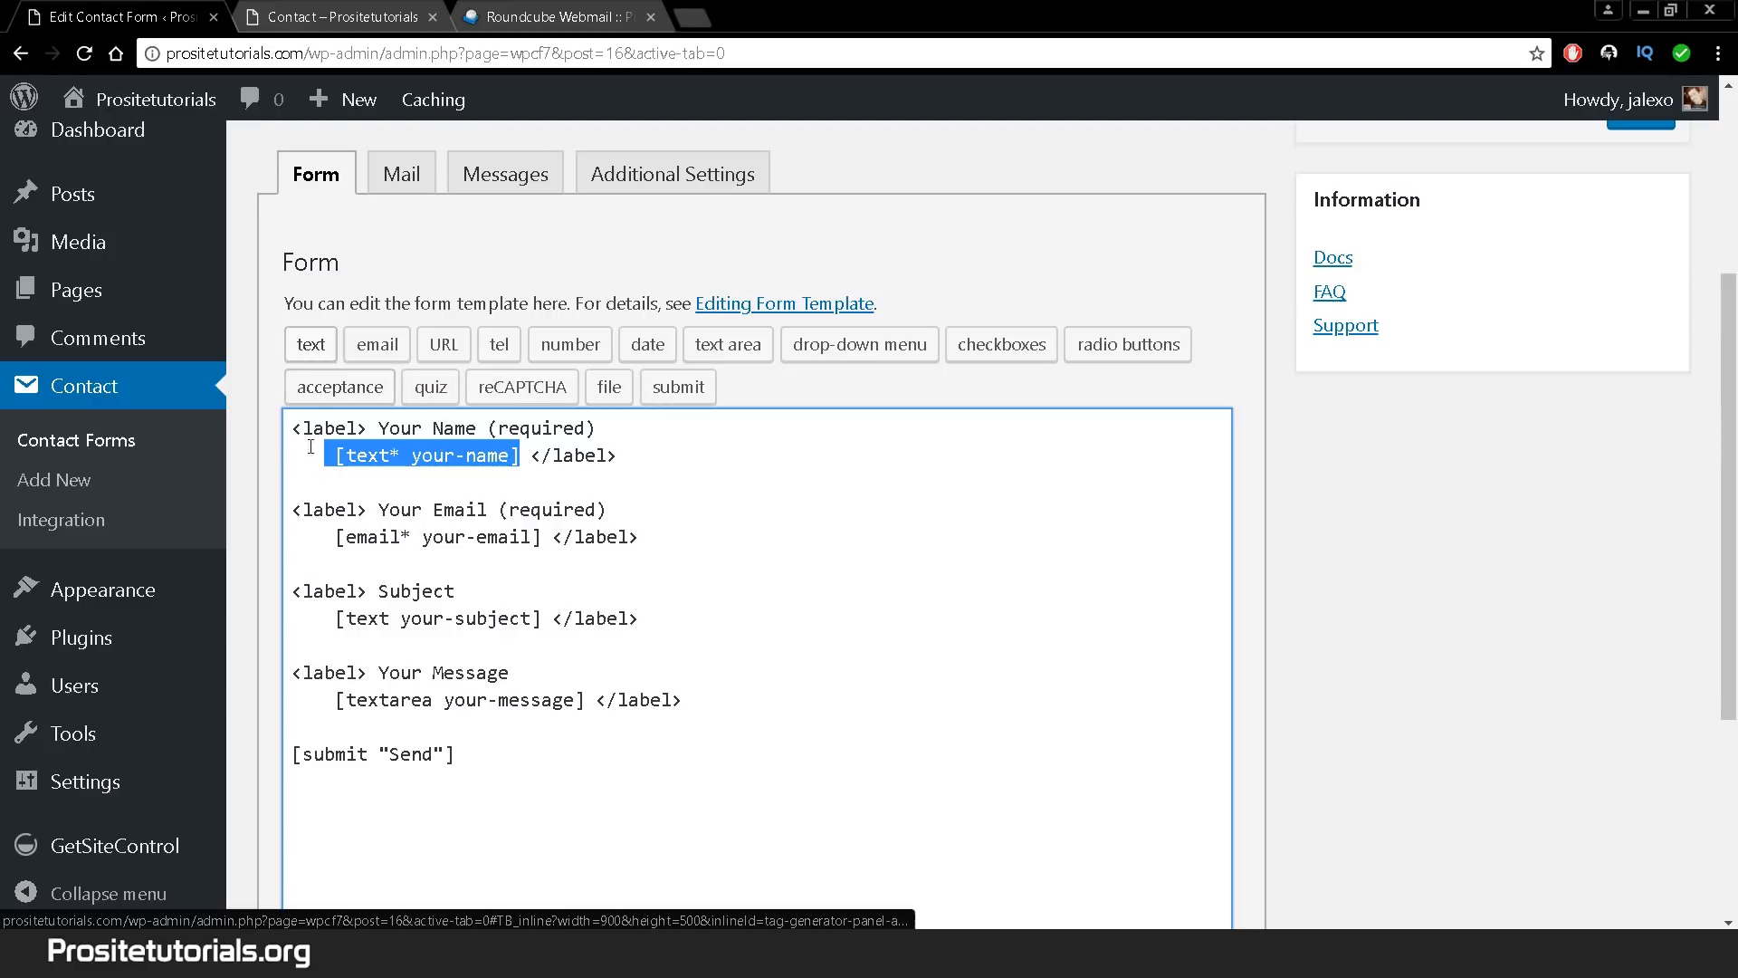
click(337, 16)
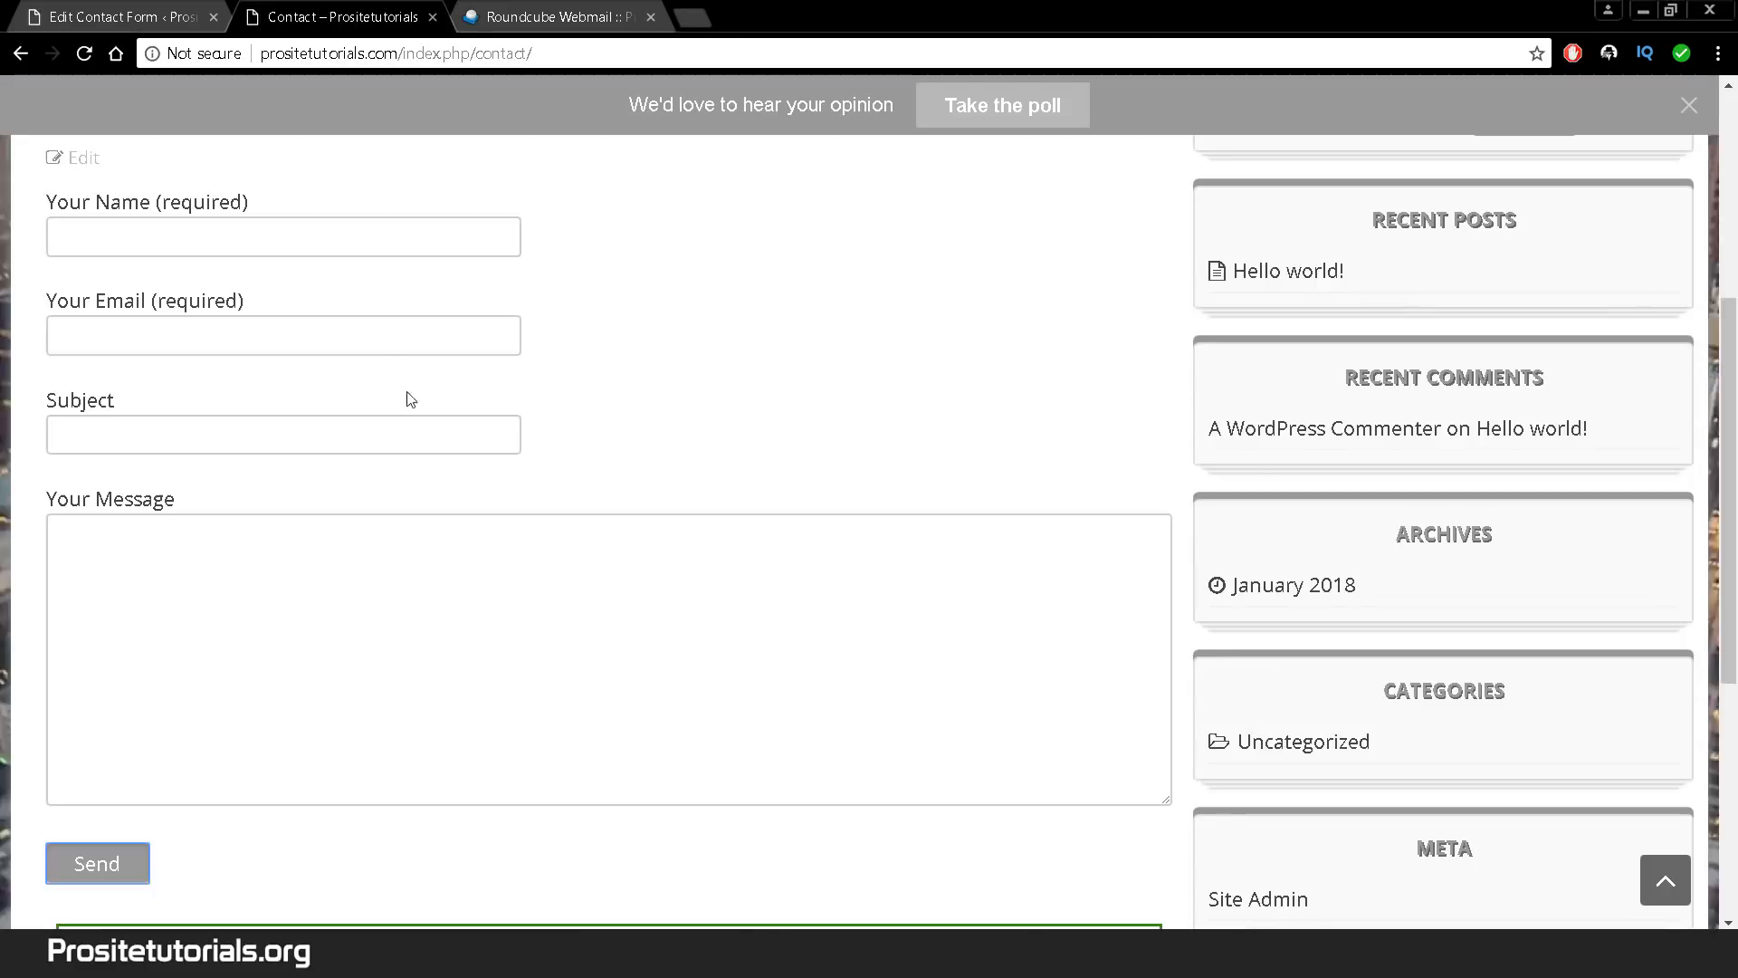
click(233, 240)
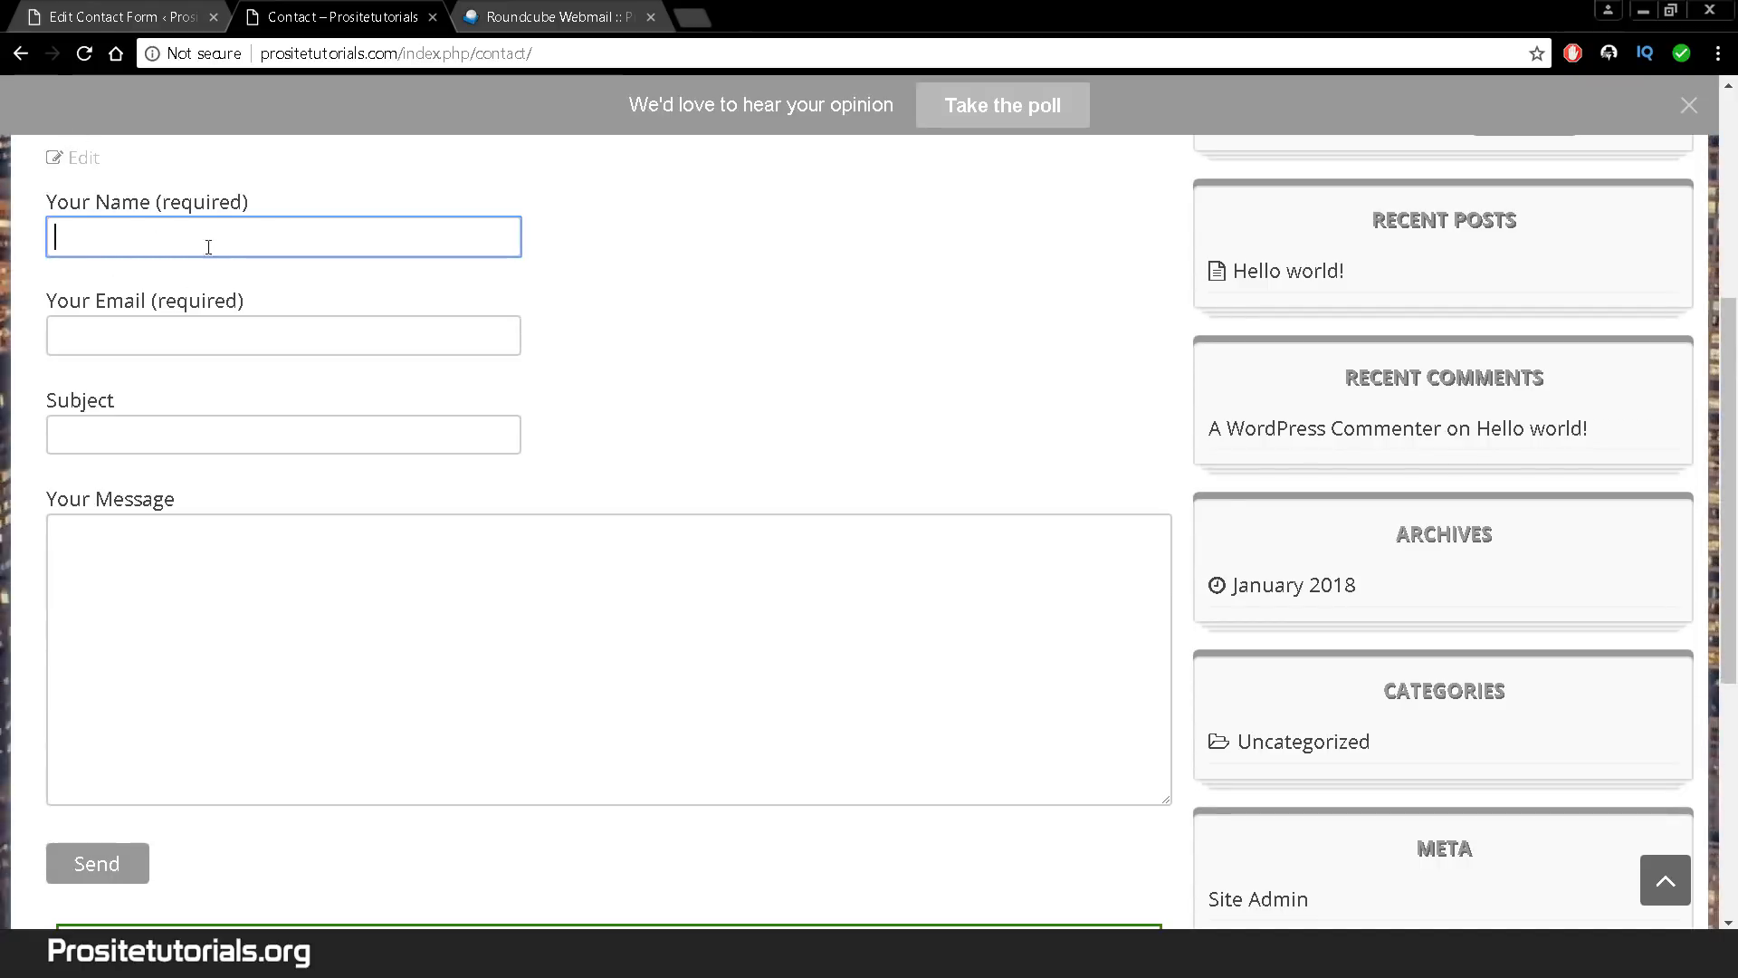
- Add a new opening <label> tag with the text "Where do you live?" between the message field and the submit tag in the form template
click(125, 15)
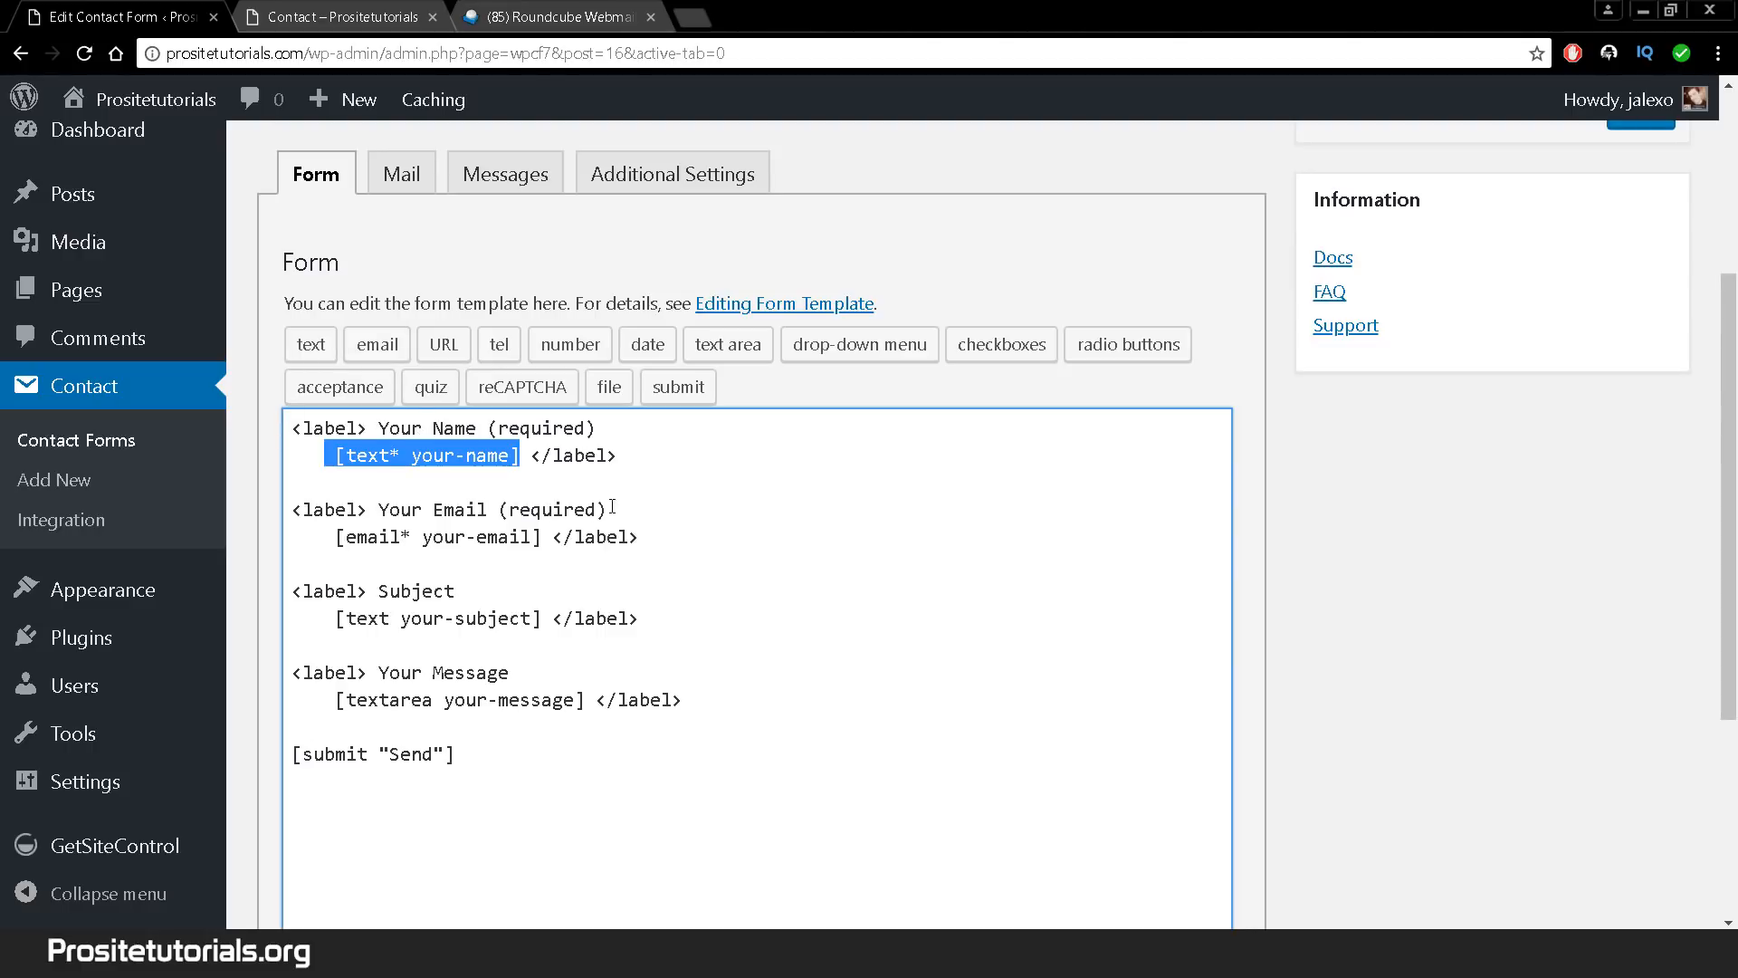
click(688, 449)
click(725, 697)
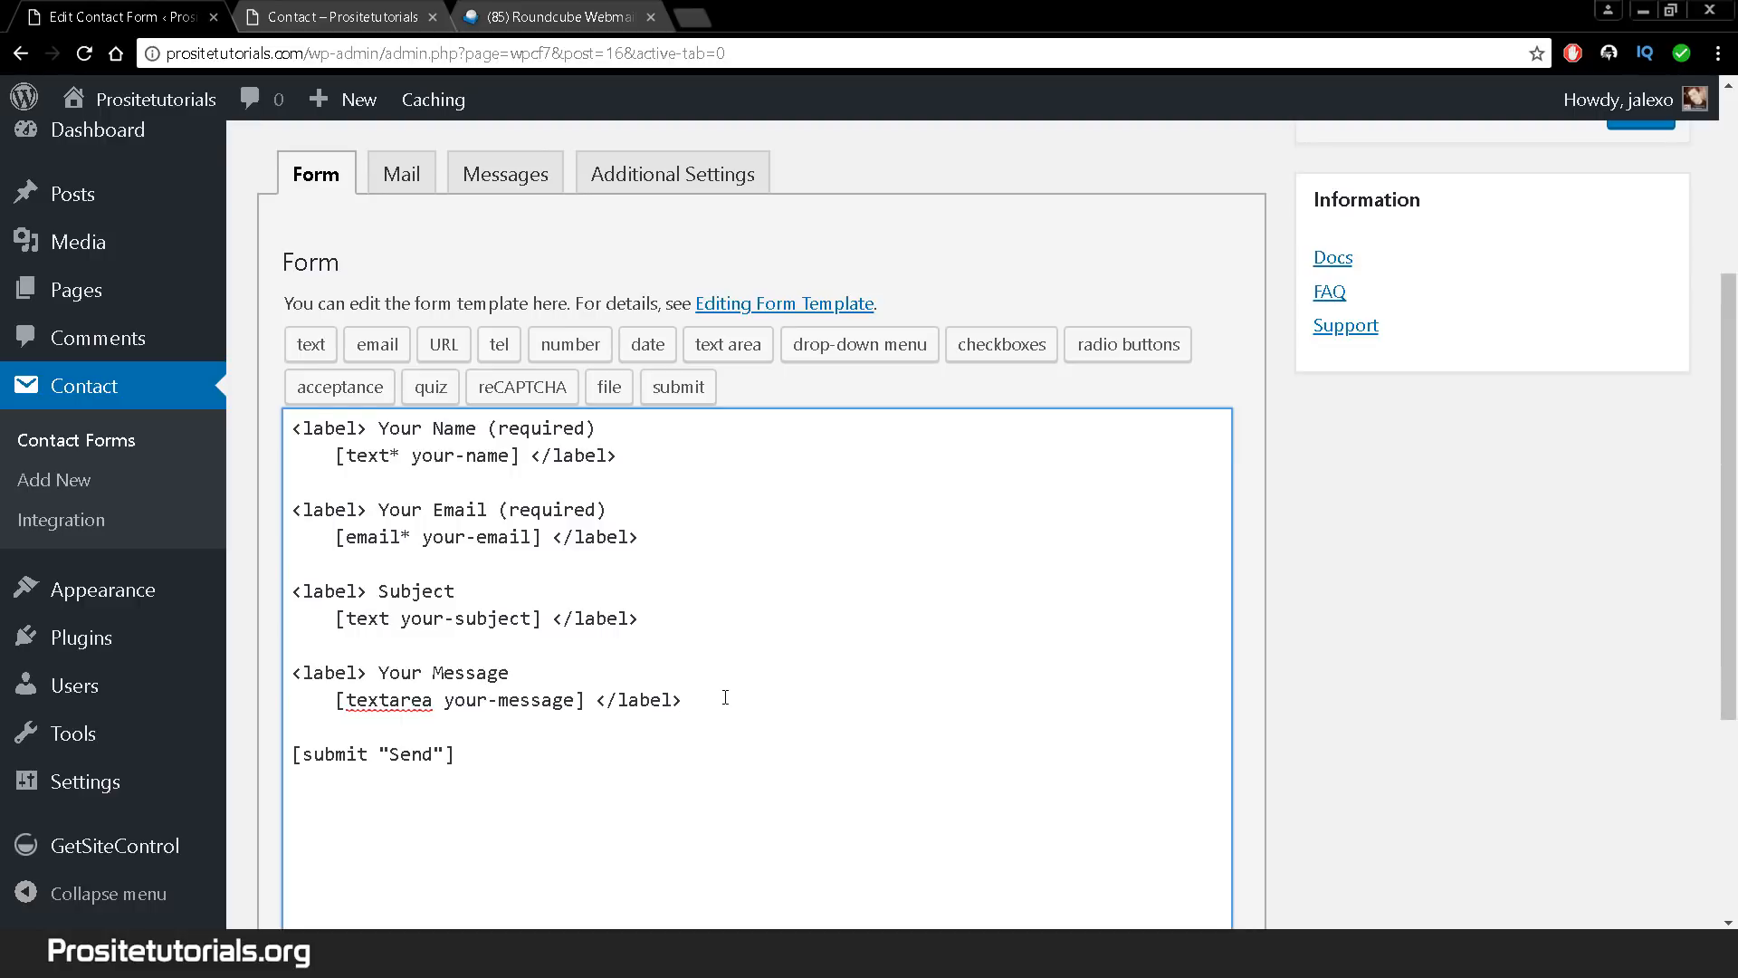
key(Return)
key(Return)
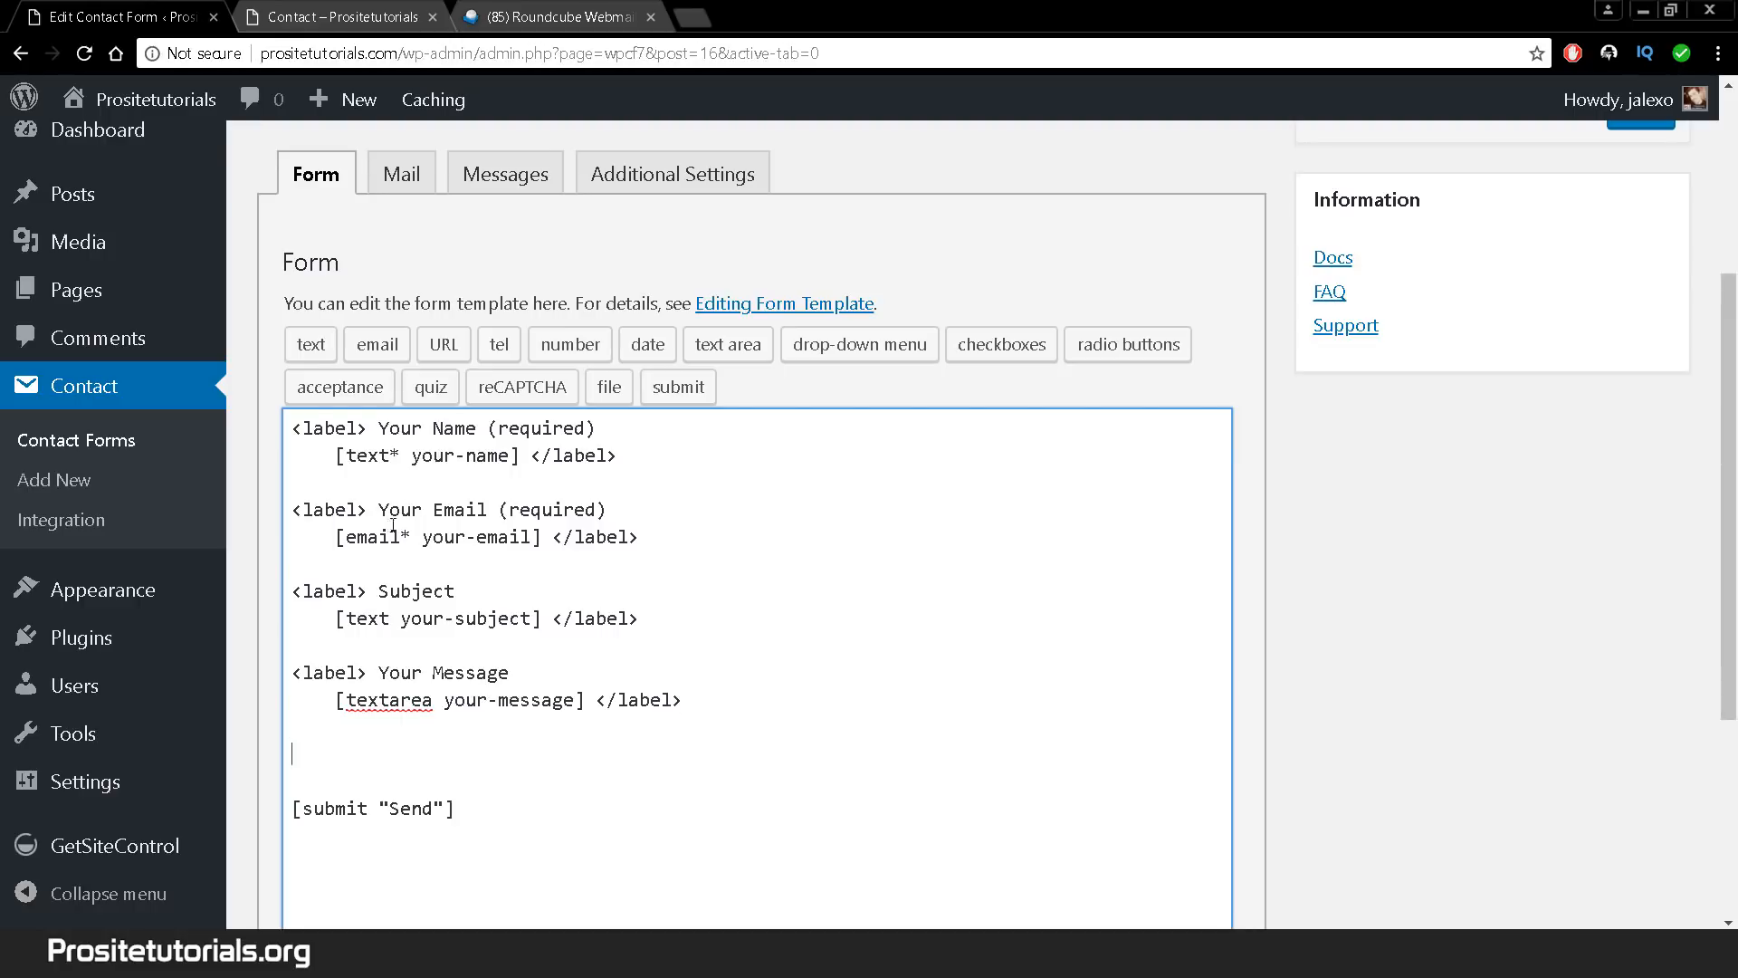
drag(367, 670, 291, 683)
key(ctrl+c)
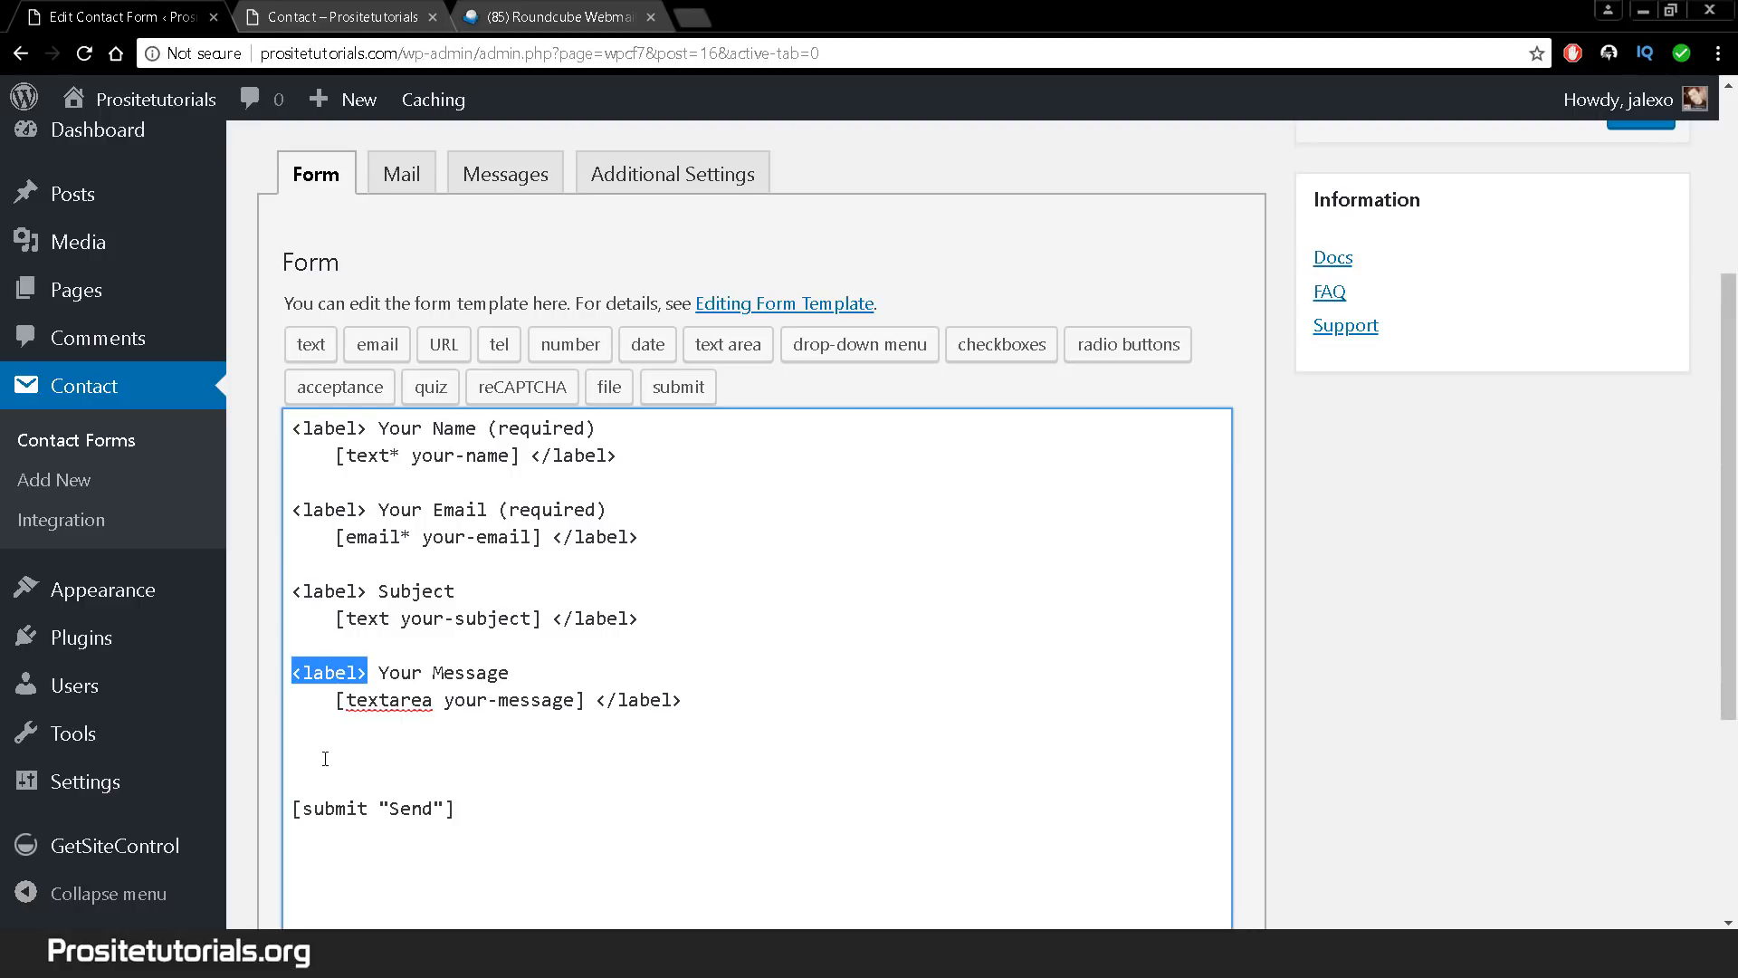
click(325, 759)
key(ctrl+v)
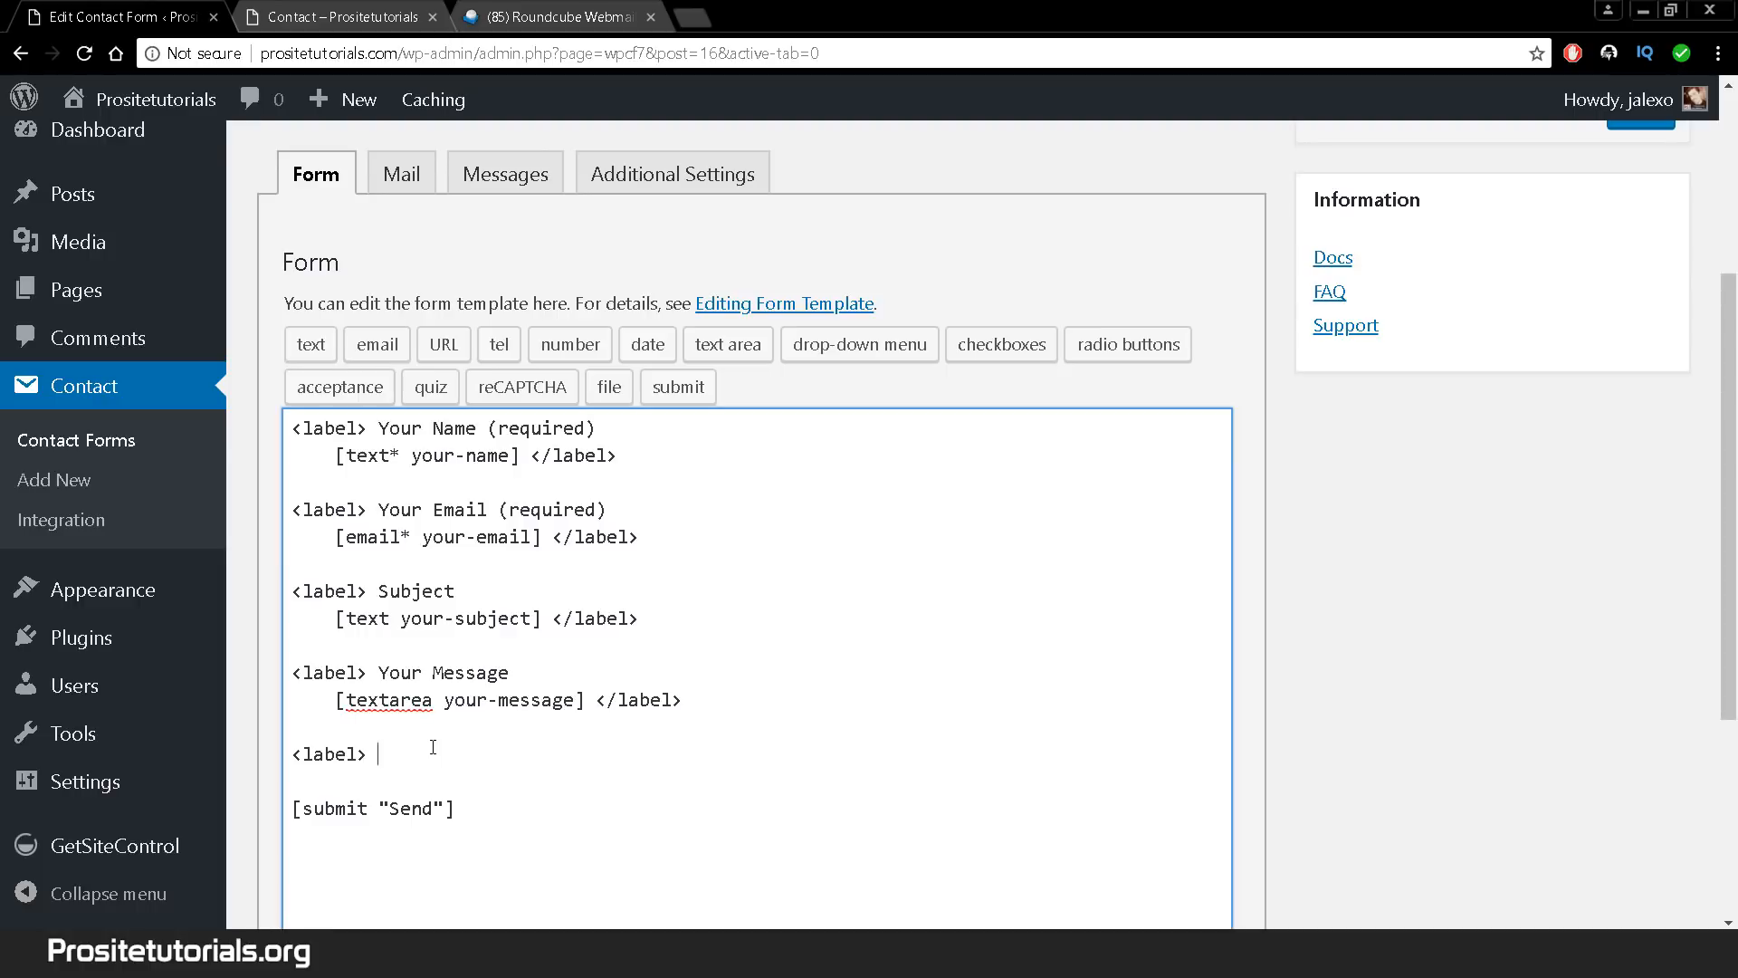
text(Where do you live?)
- Add a closing </label> tag on the line below "Where do you live?" by copying the opening tag and adding a slash
drag(595, 699, 718, 690)
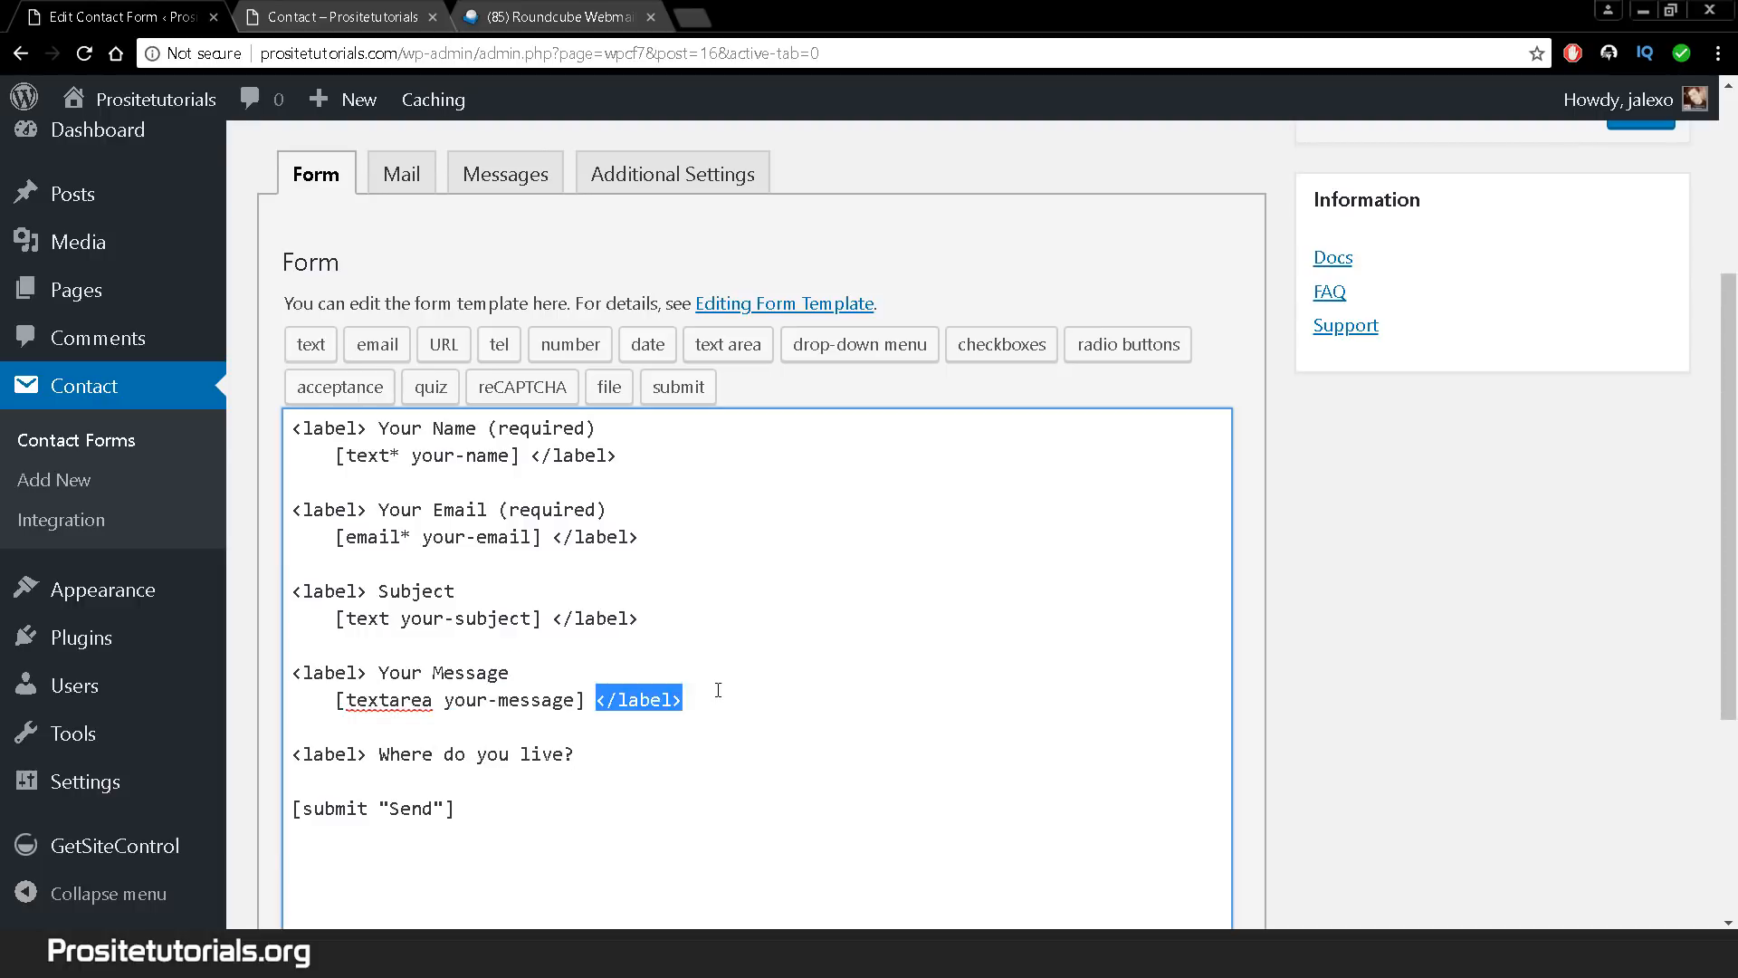
drag(370, 753, 276, 752)
key(ctrl+c)
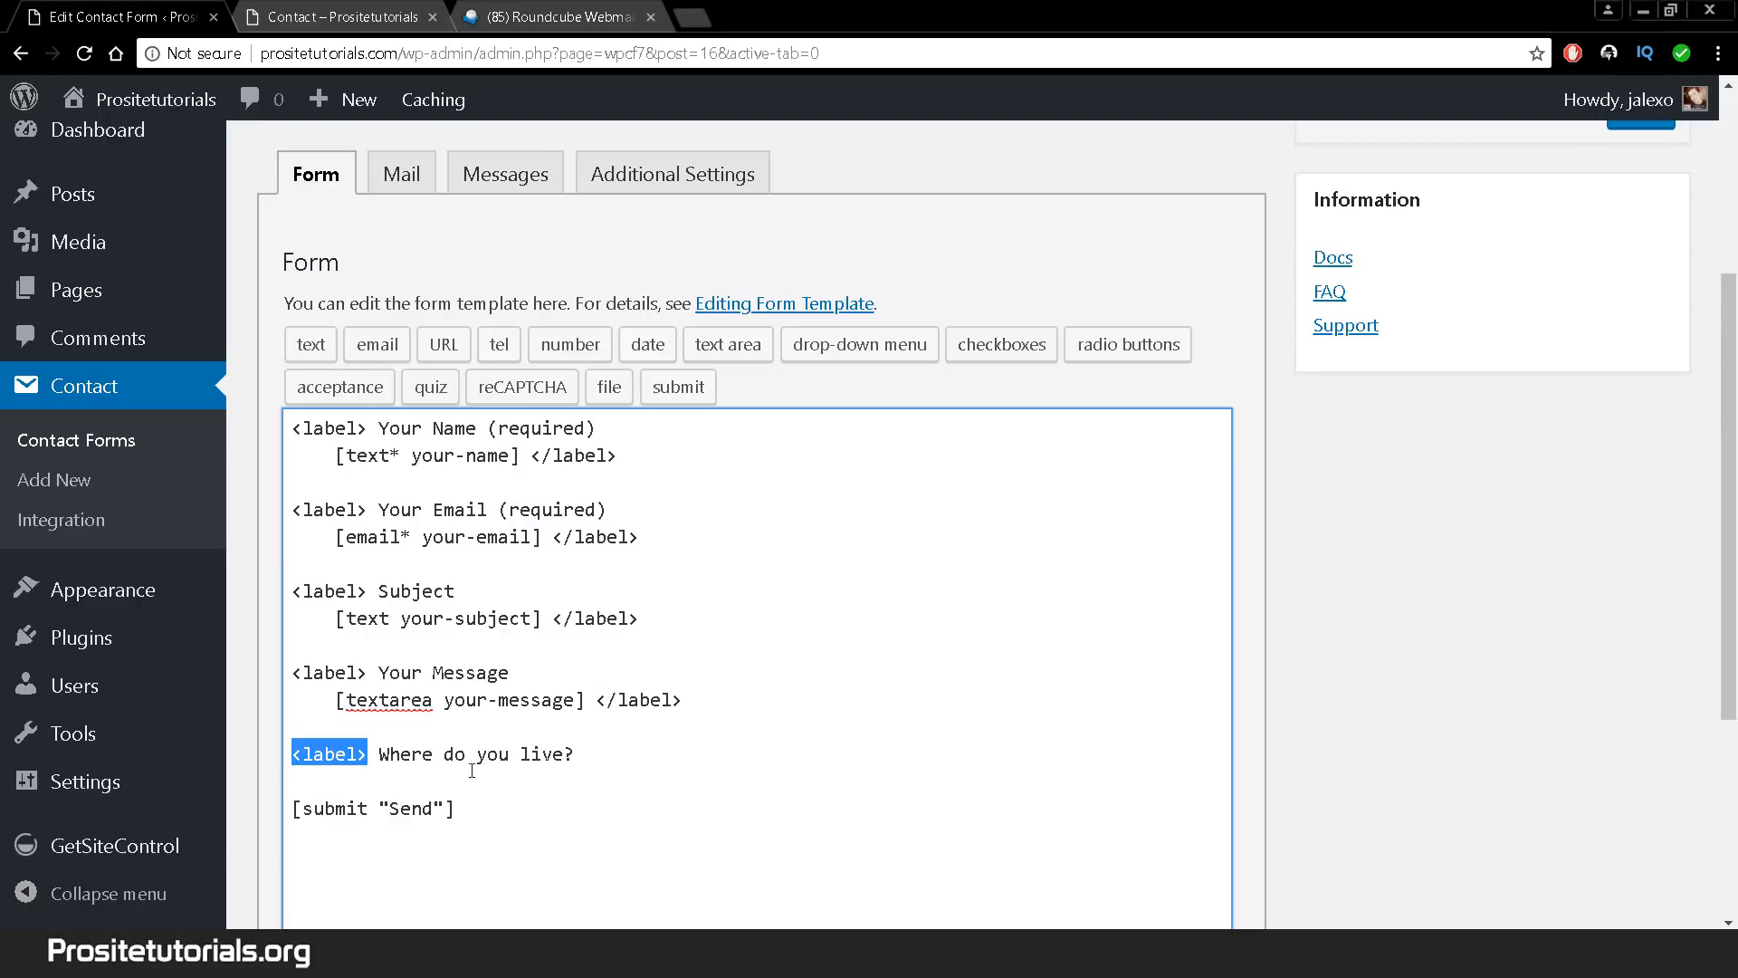
click(595, 767)
key(ctrl+v)
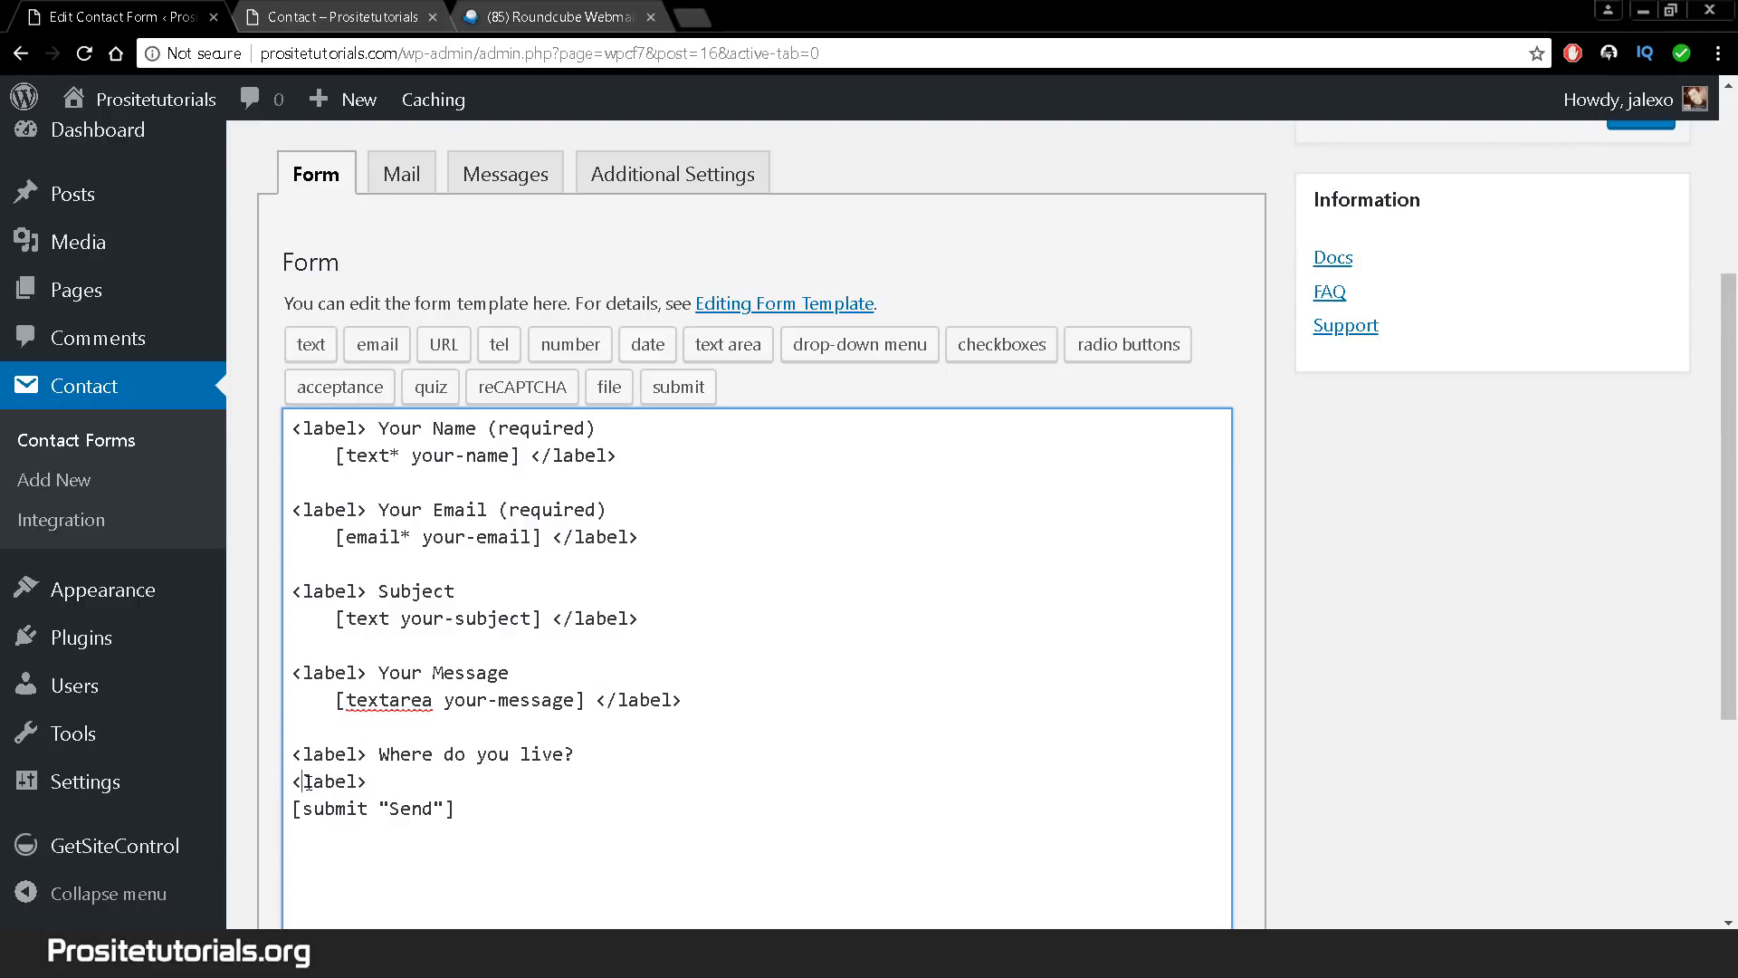
text(/)
- Place the insertion point before the new closing </label> tag and open the form-tag generator for a text field
drag(314, 780, 292, 782)
click(293, 781)
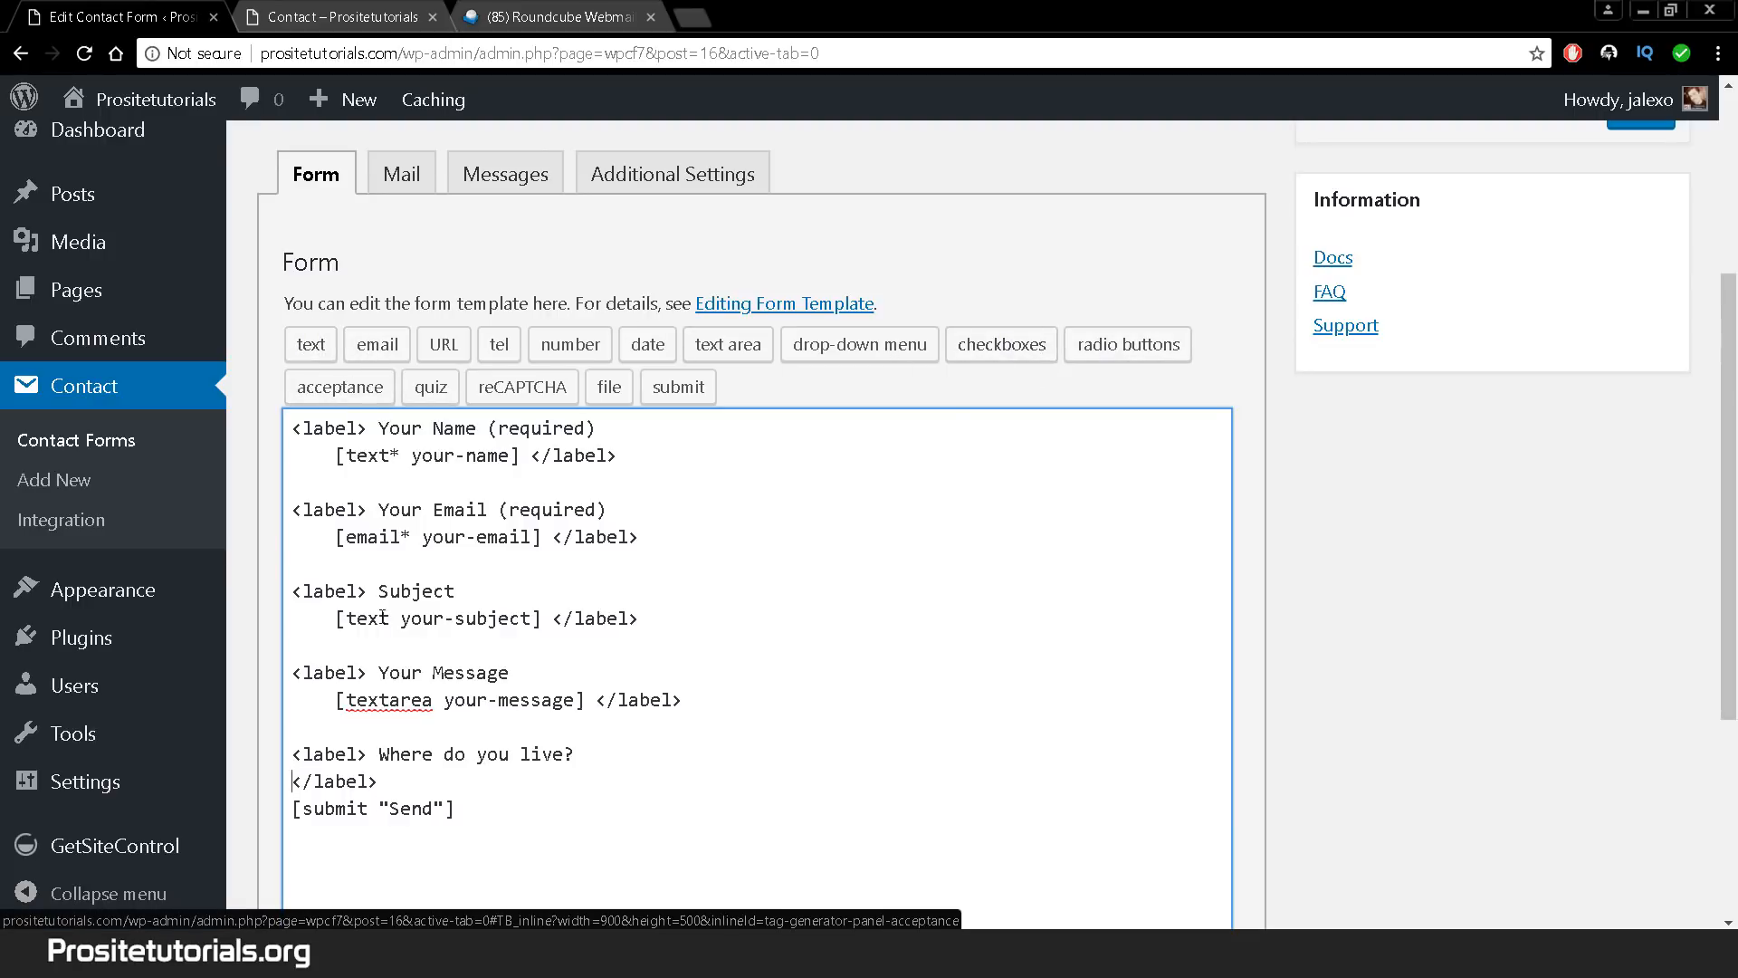
click(312, 347)
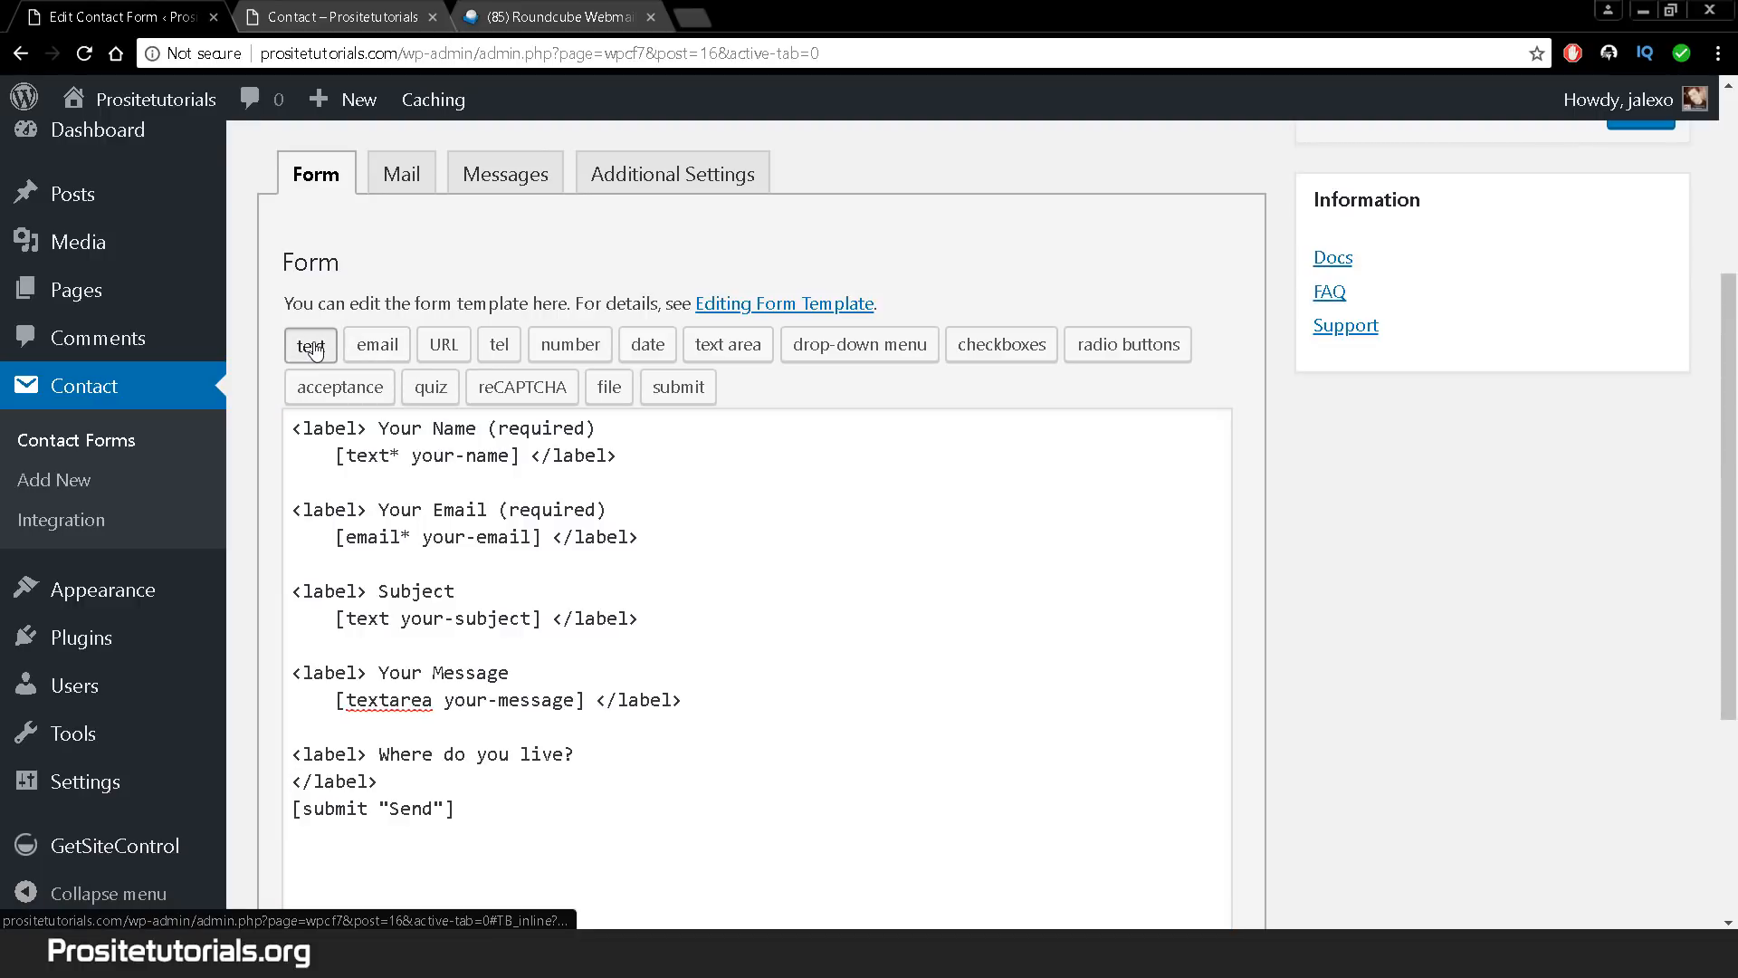
mouse_move(312, 346)
mouse_down()
mouse_move(319, 518)
mouse_move(294, 715)
mouse_move(311, 344)
mouse_up()
click(311, 344)
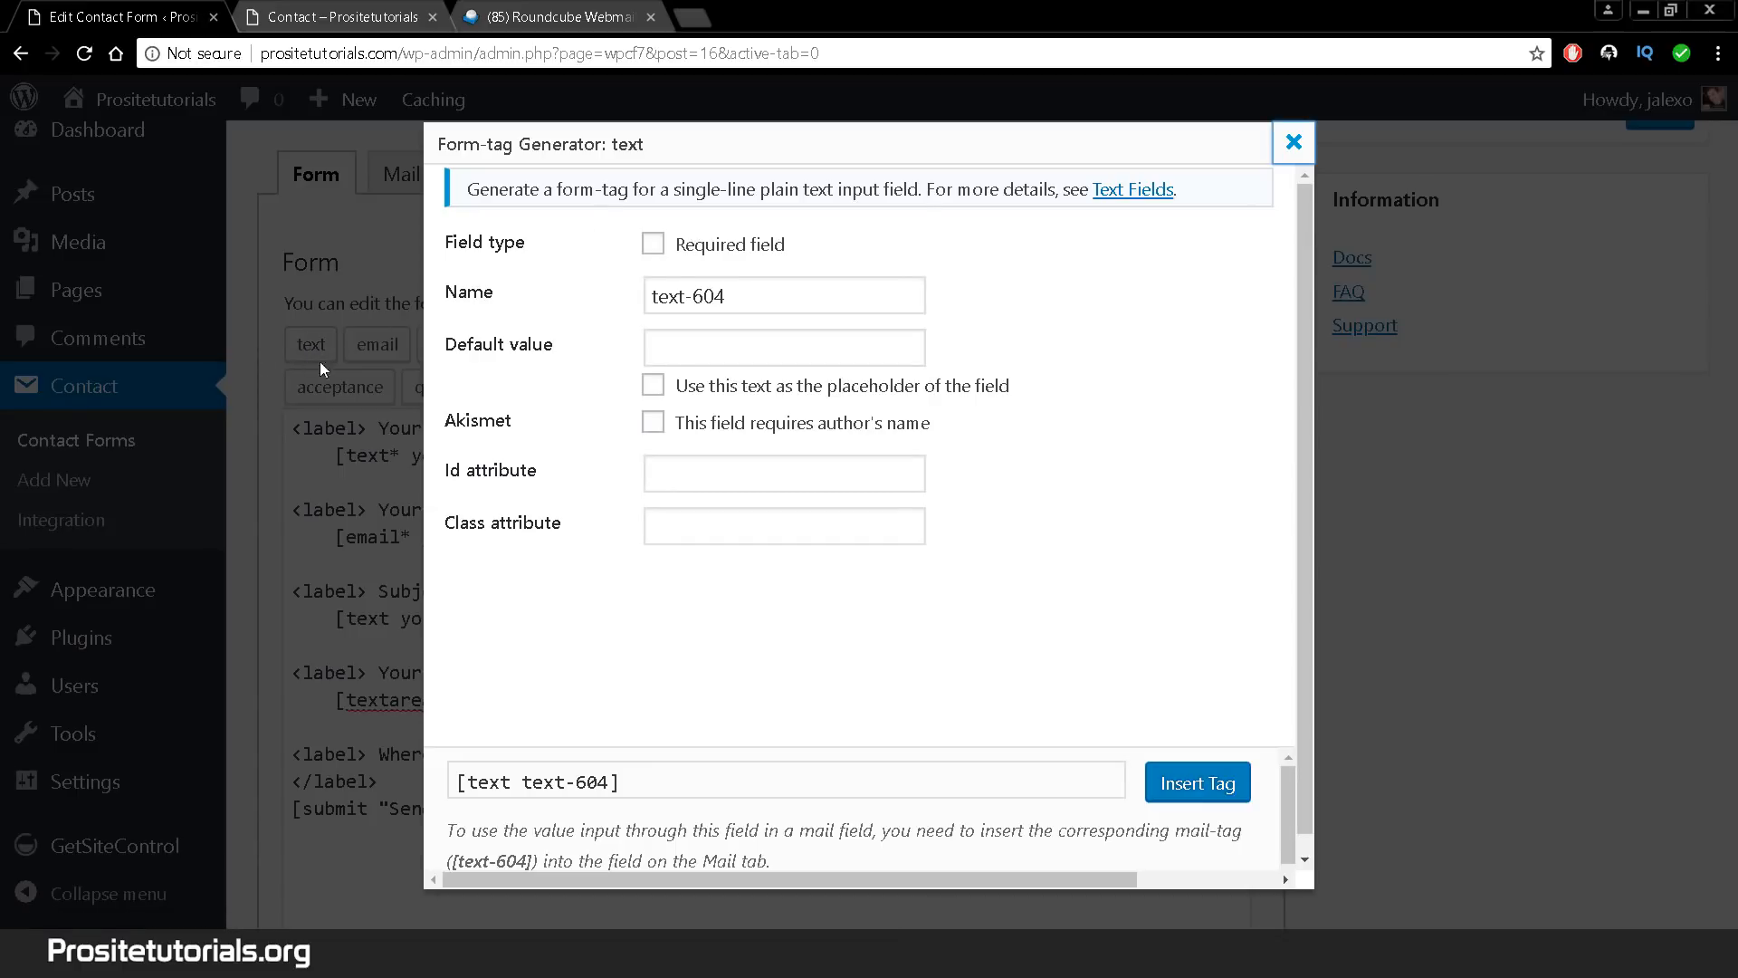
- Examine the text field generator's required, name, default value and Akismet options, leaving them at their defaults
click(718, 256)
click(718, 256)
click(529, 288)
click(757, 287)
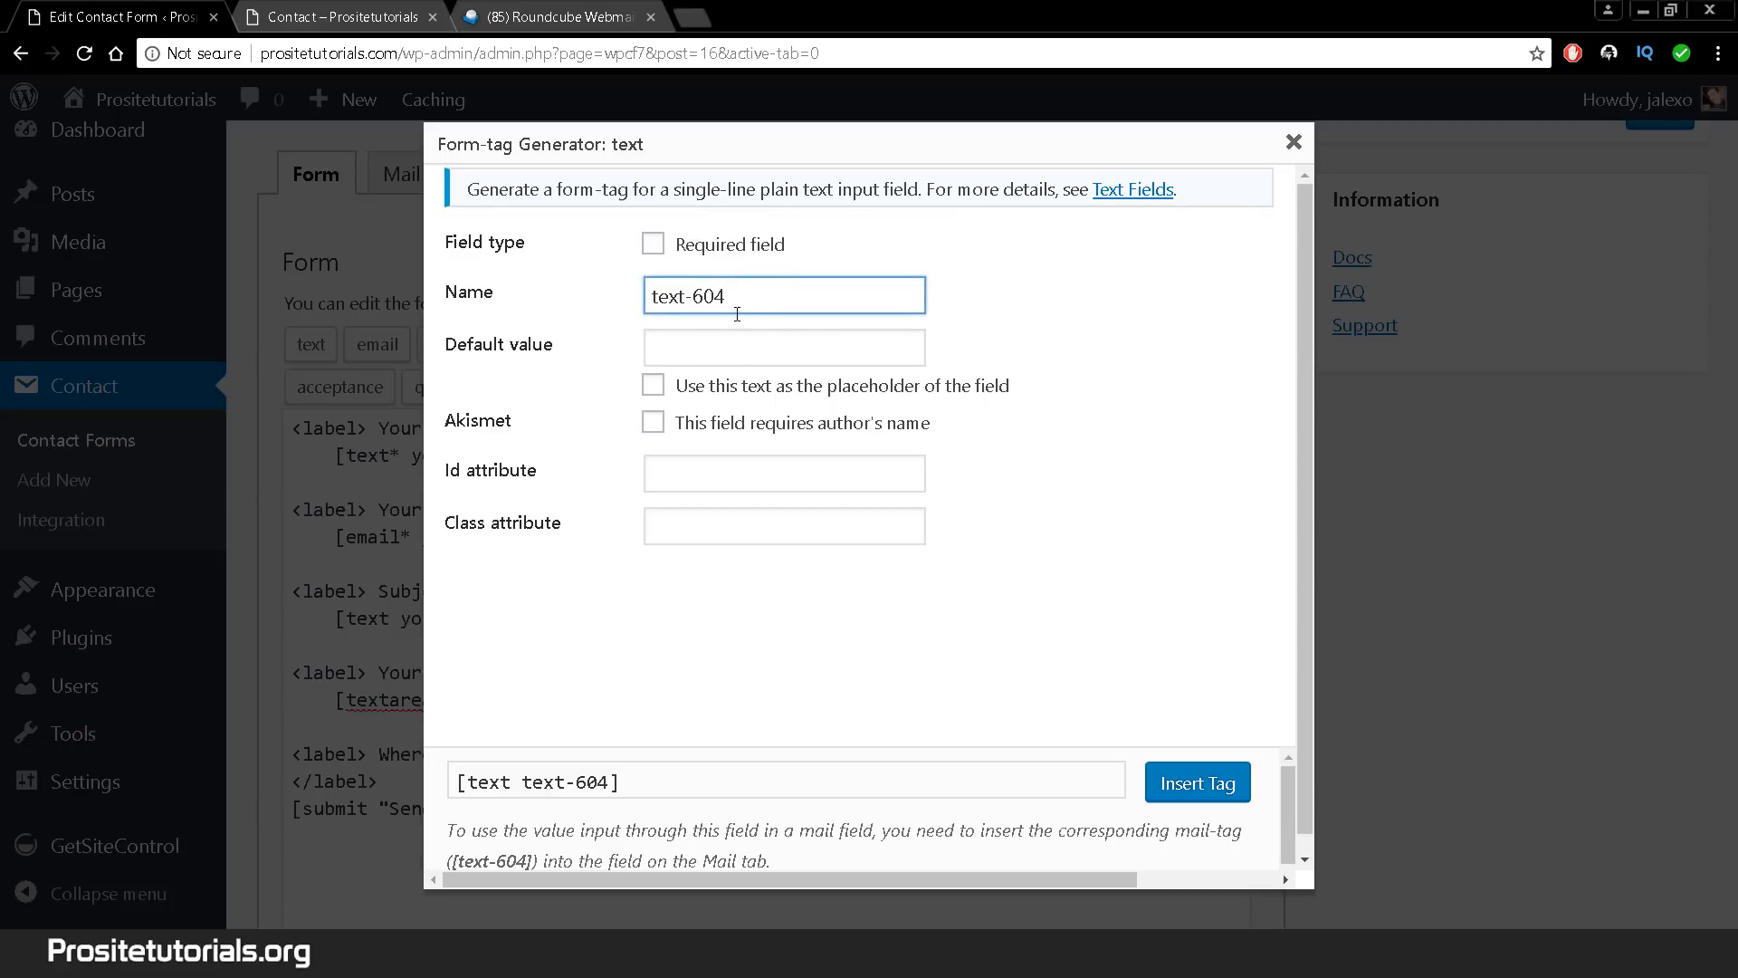
click(701, 358)
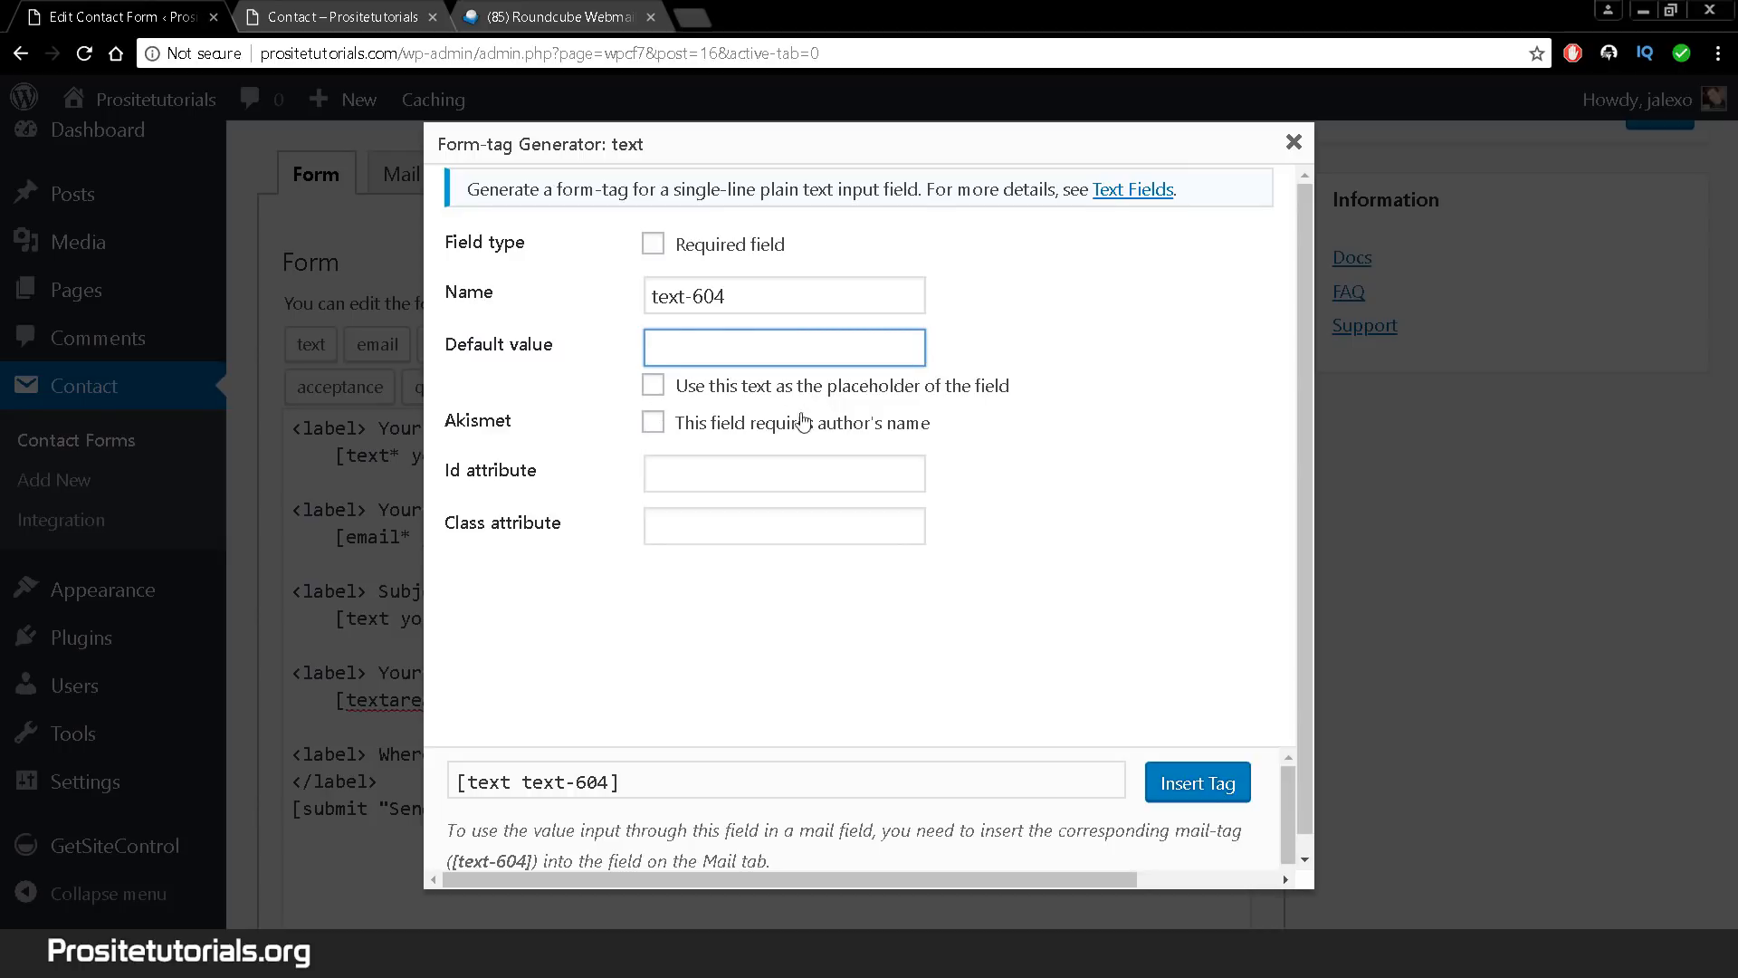
click(776, 430)
click(776, 435)
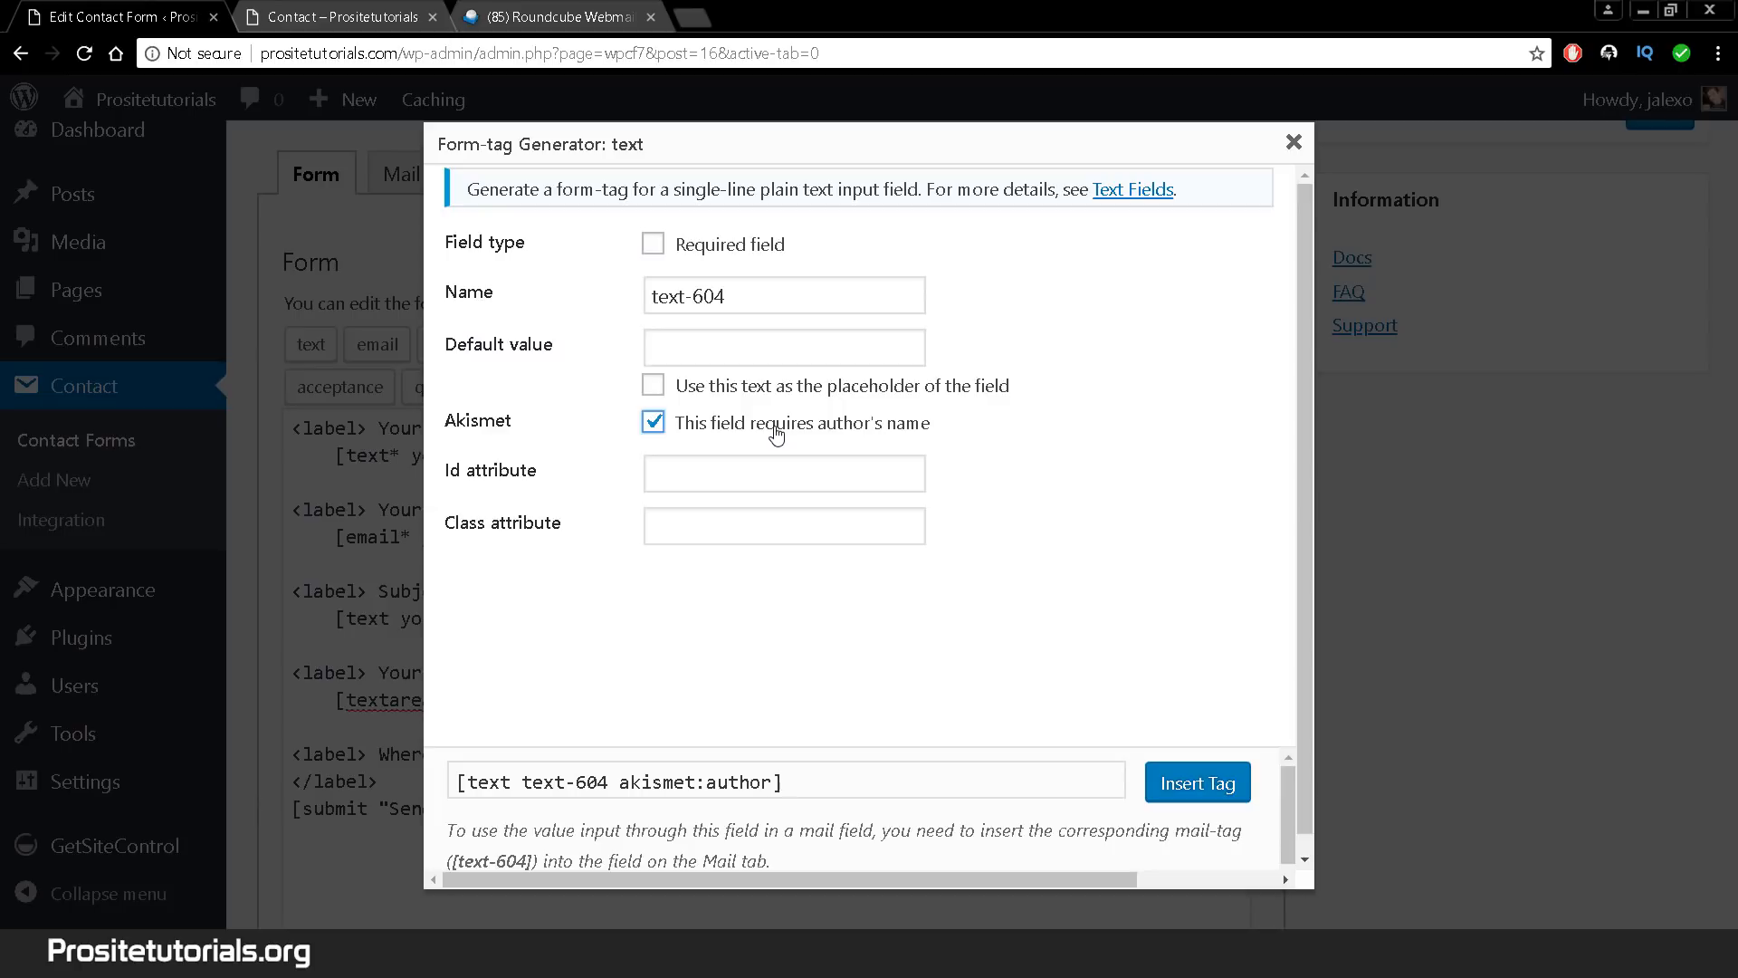
click(776, 435)
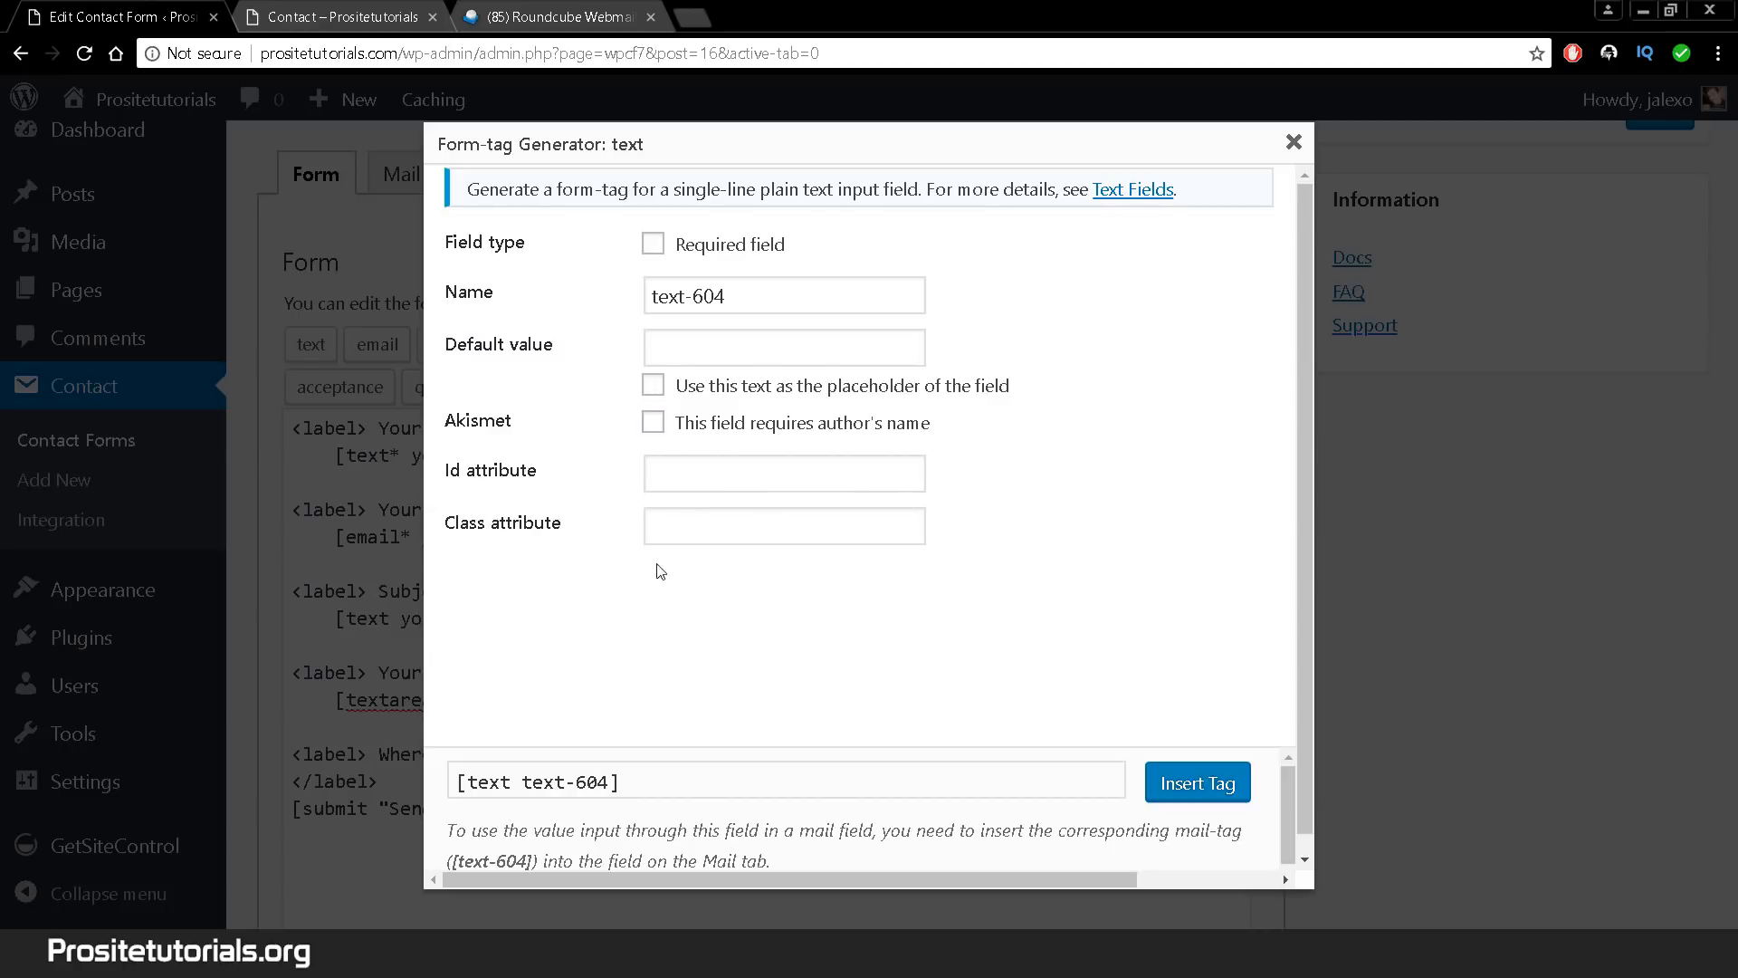
- Insert the generated text tag with default options inside the "Where do you live?" label
click(678, 534)
scroll(681, 538, down, 1)
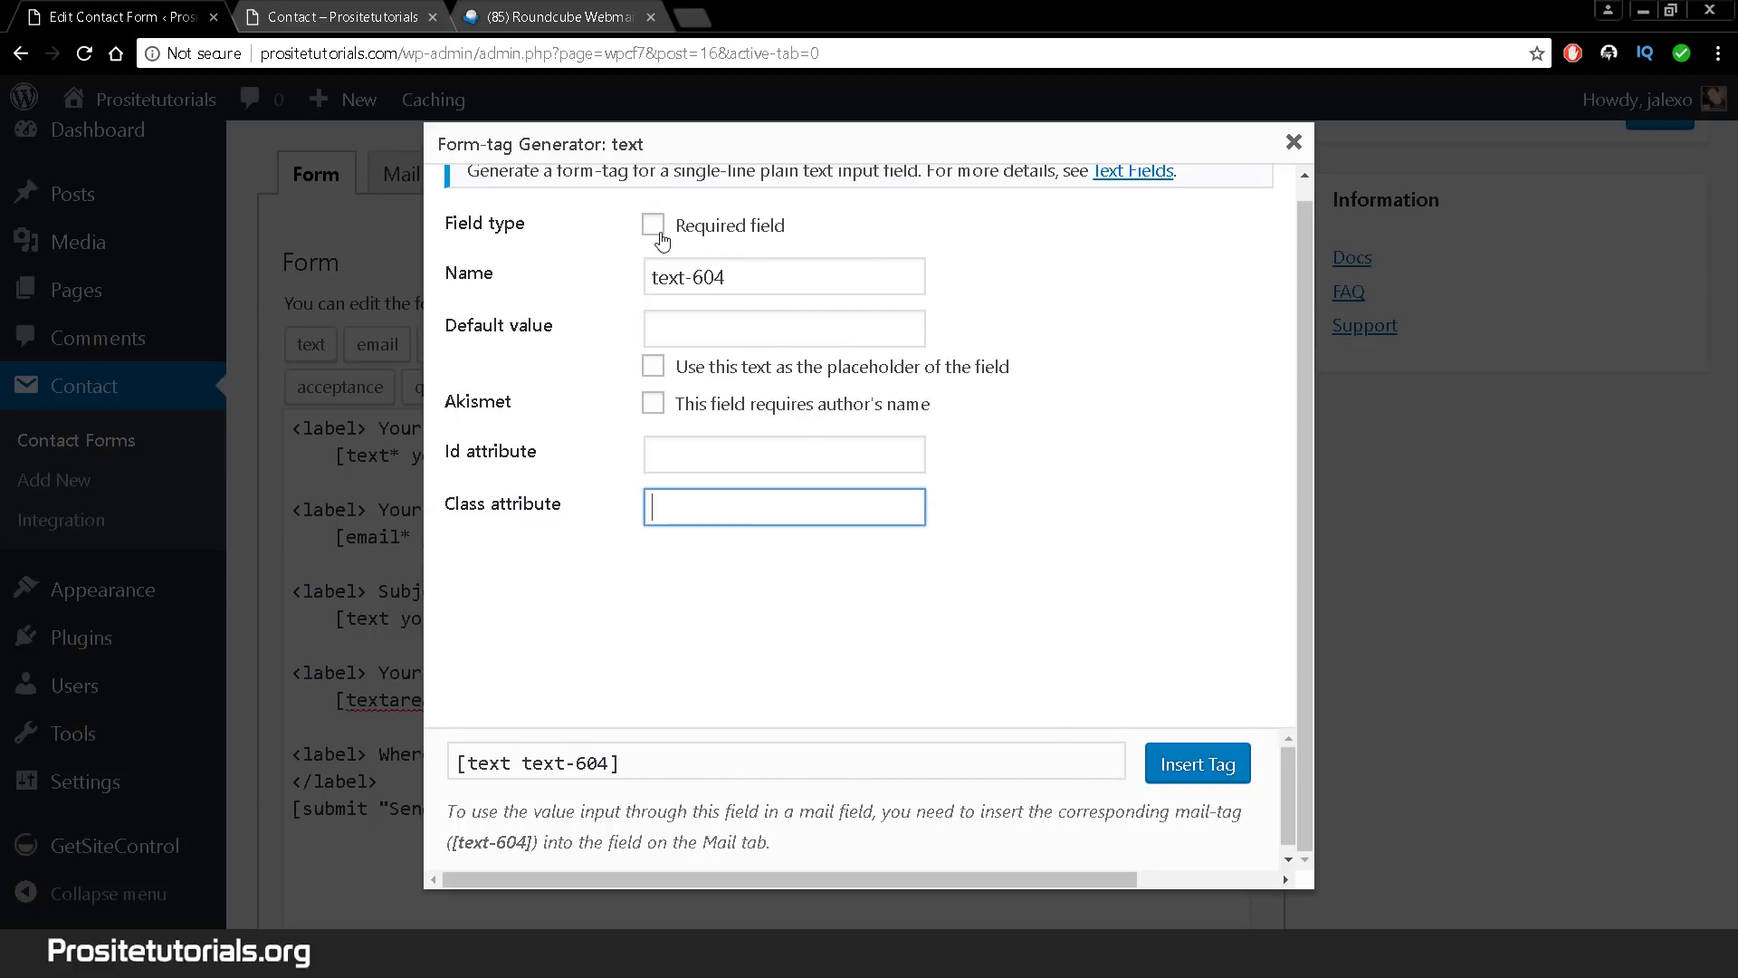
click(1171, 774)
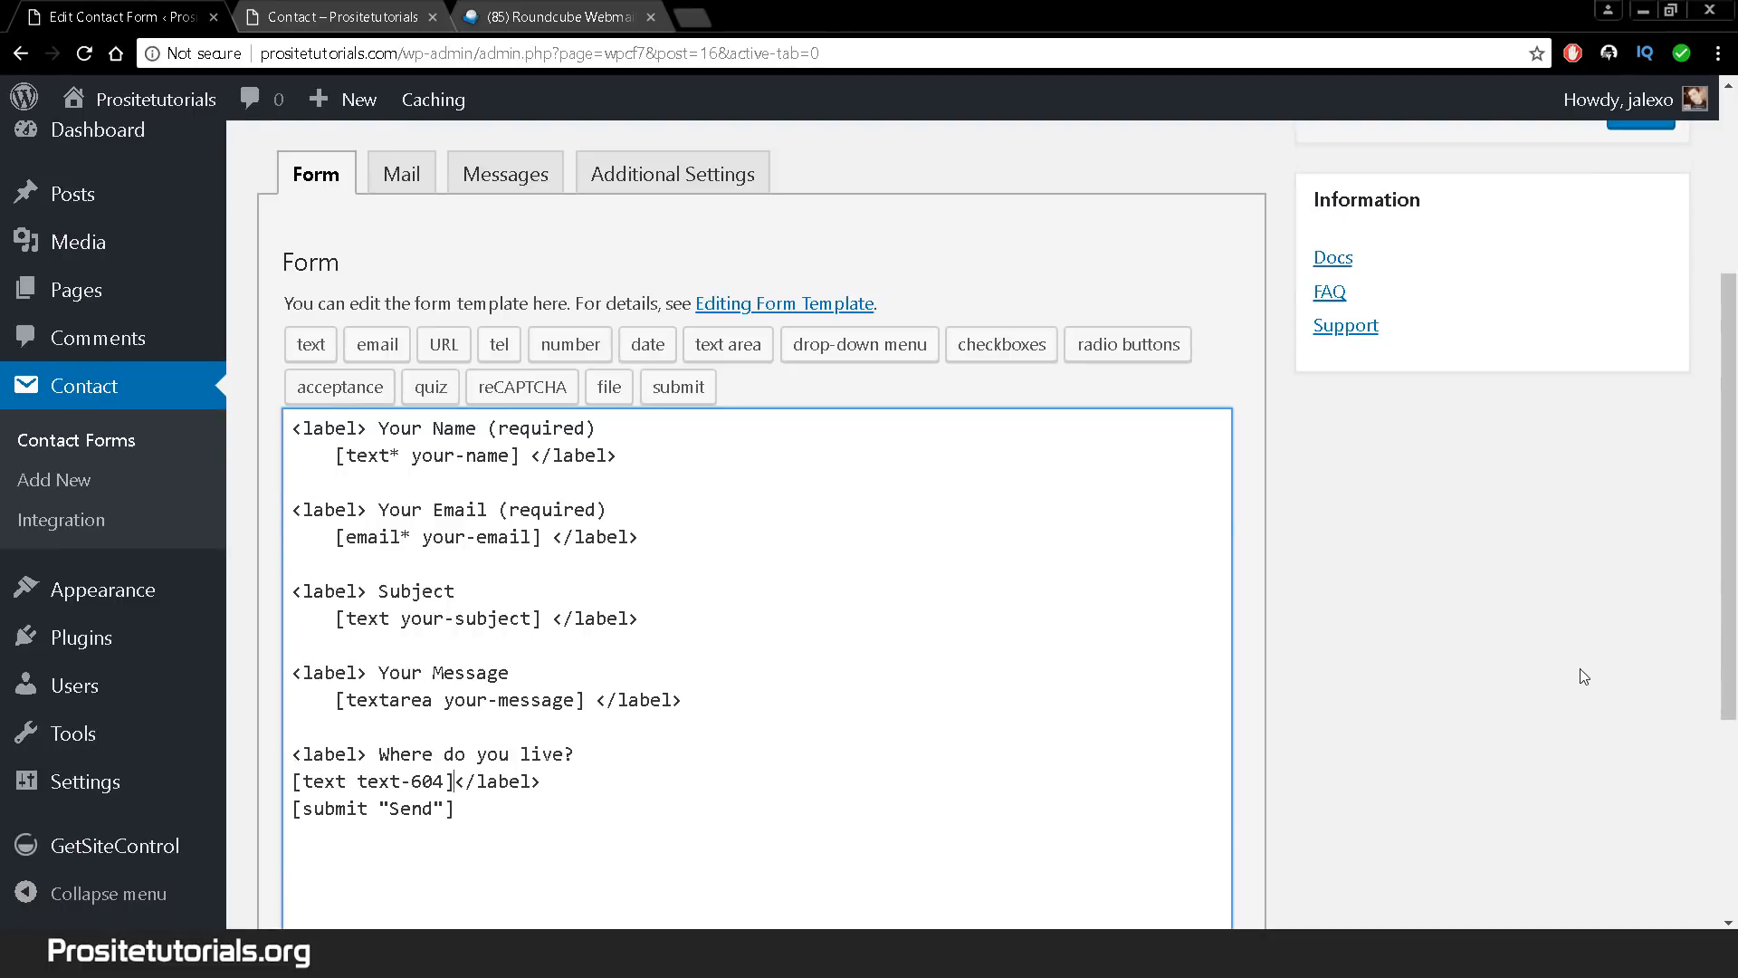
- Save the contact form and reload the published Contact page to view the "Where do you live?" field
scroll(1489, 363, up, 1)
click(1640, 221)
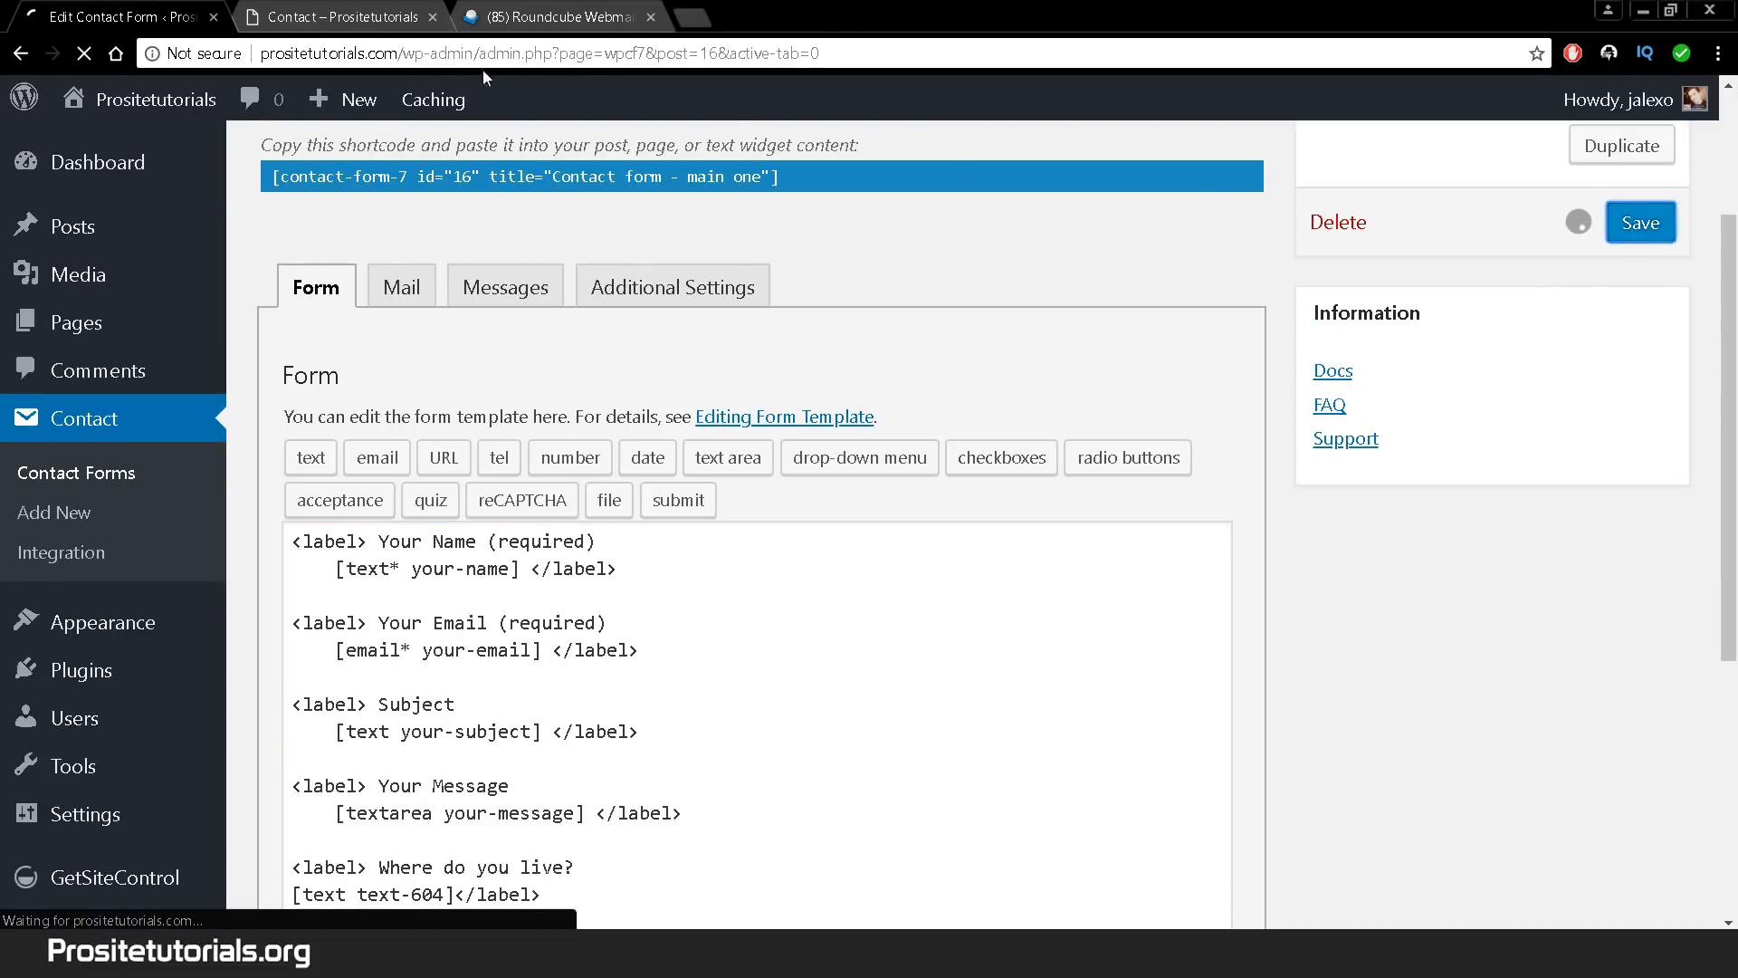
click(351, 25)
click(94, 54)
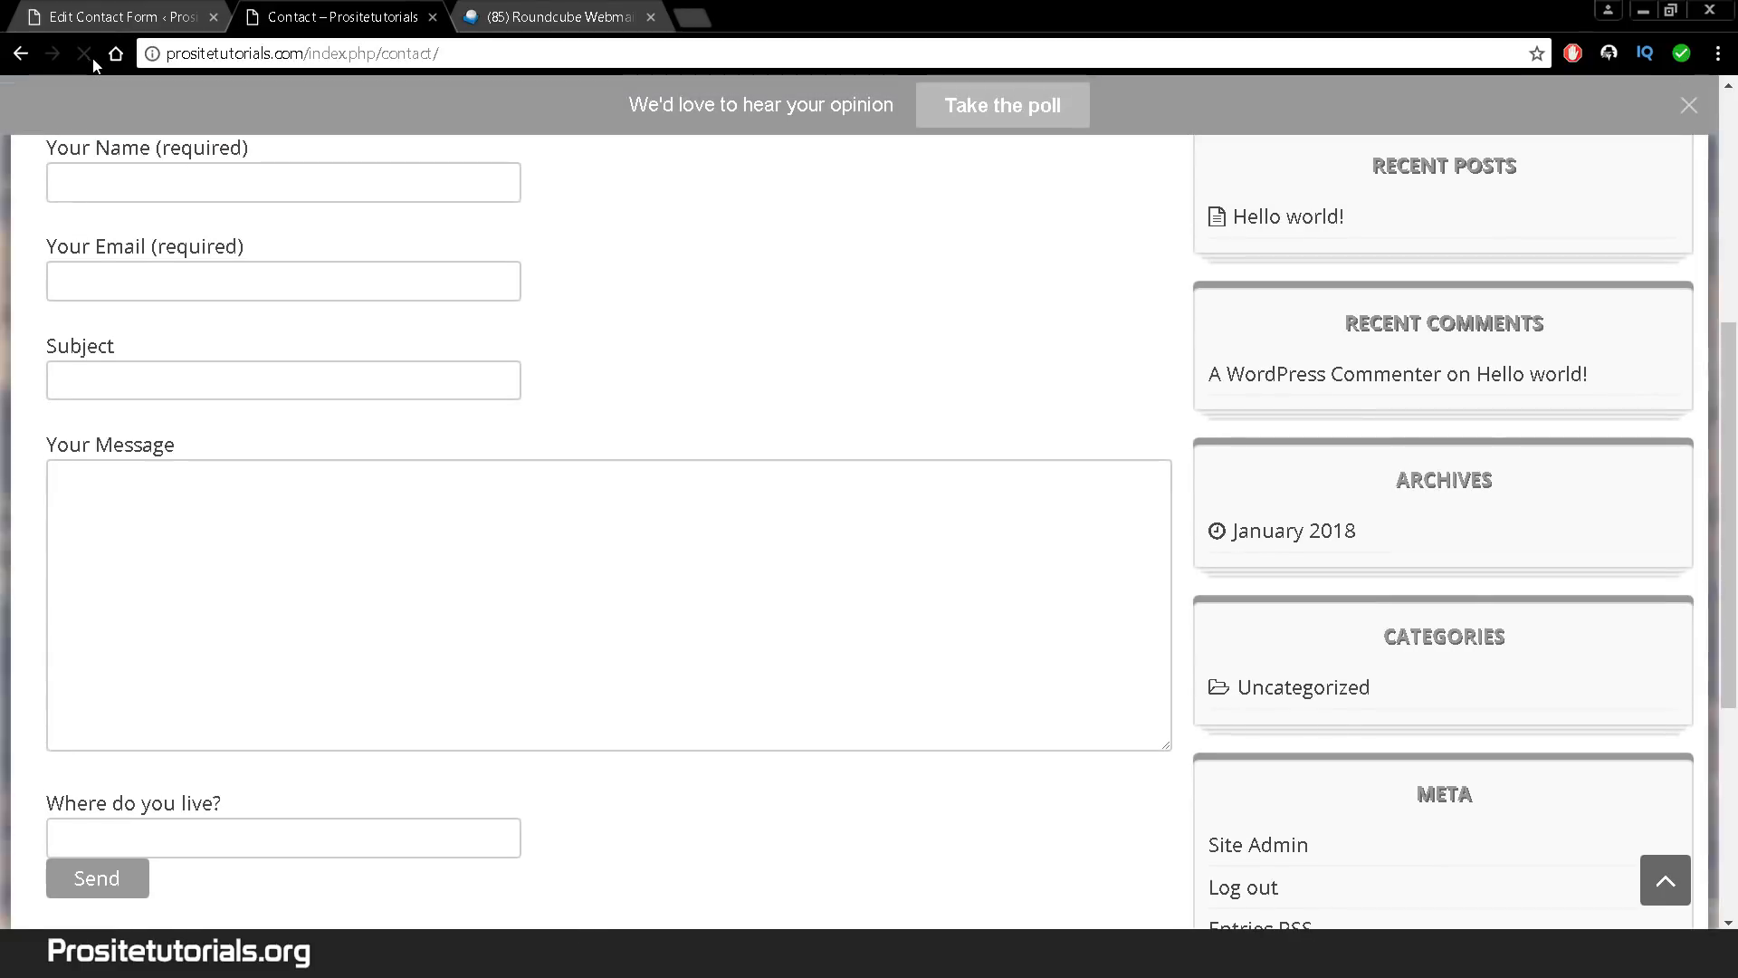
scroll(233, 752, down, 2)
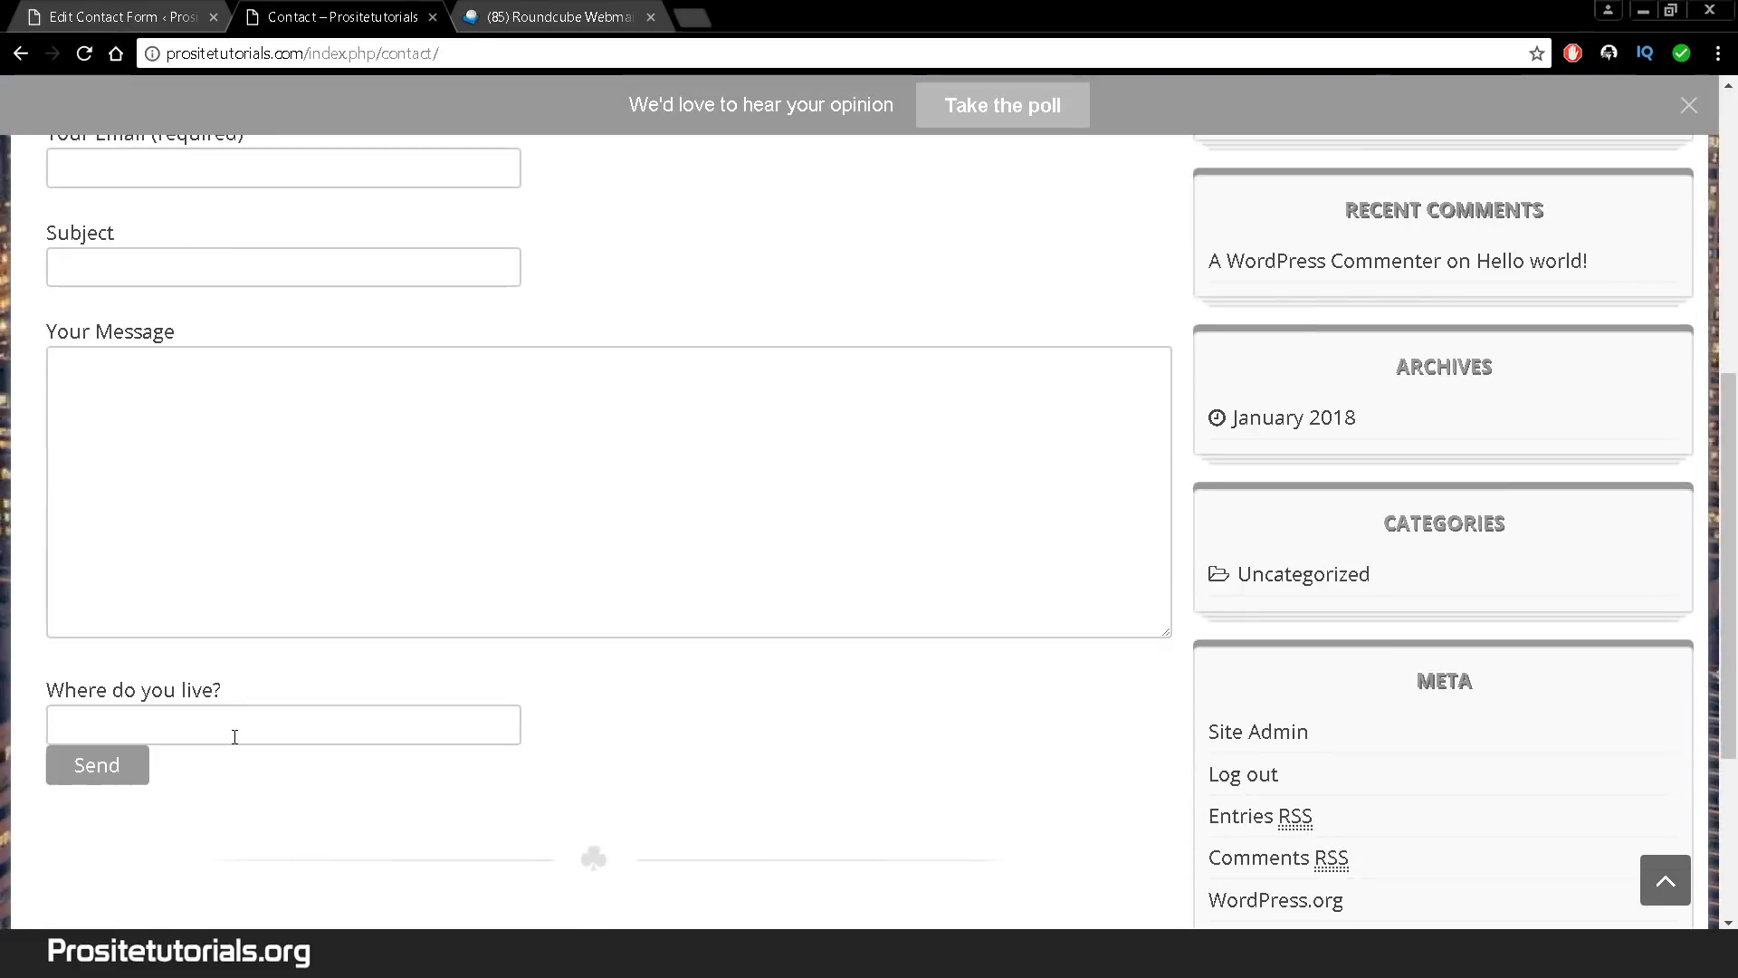
- Insert a blank line between the "Where do you live?" field code and the submit tag, and save the form
click(118, 17)
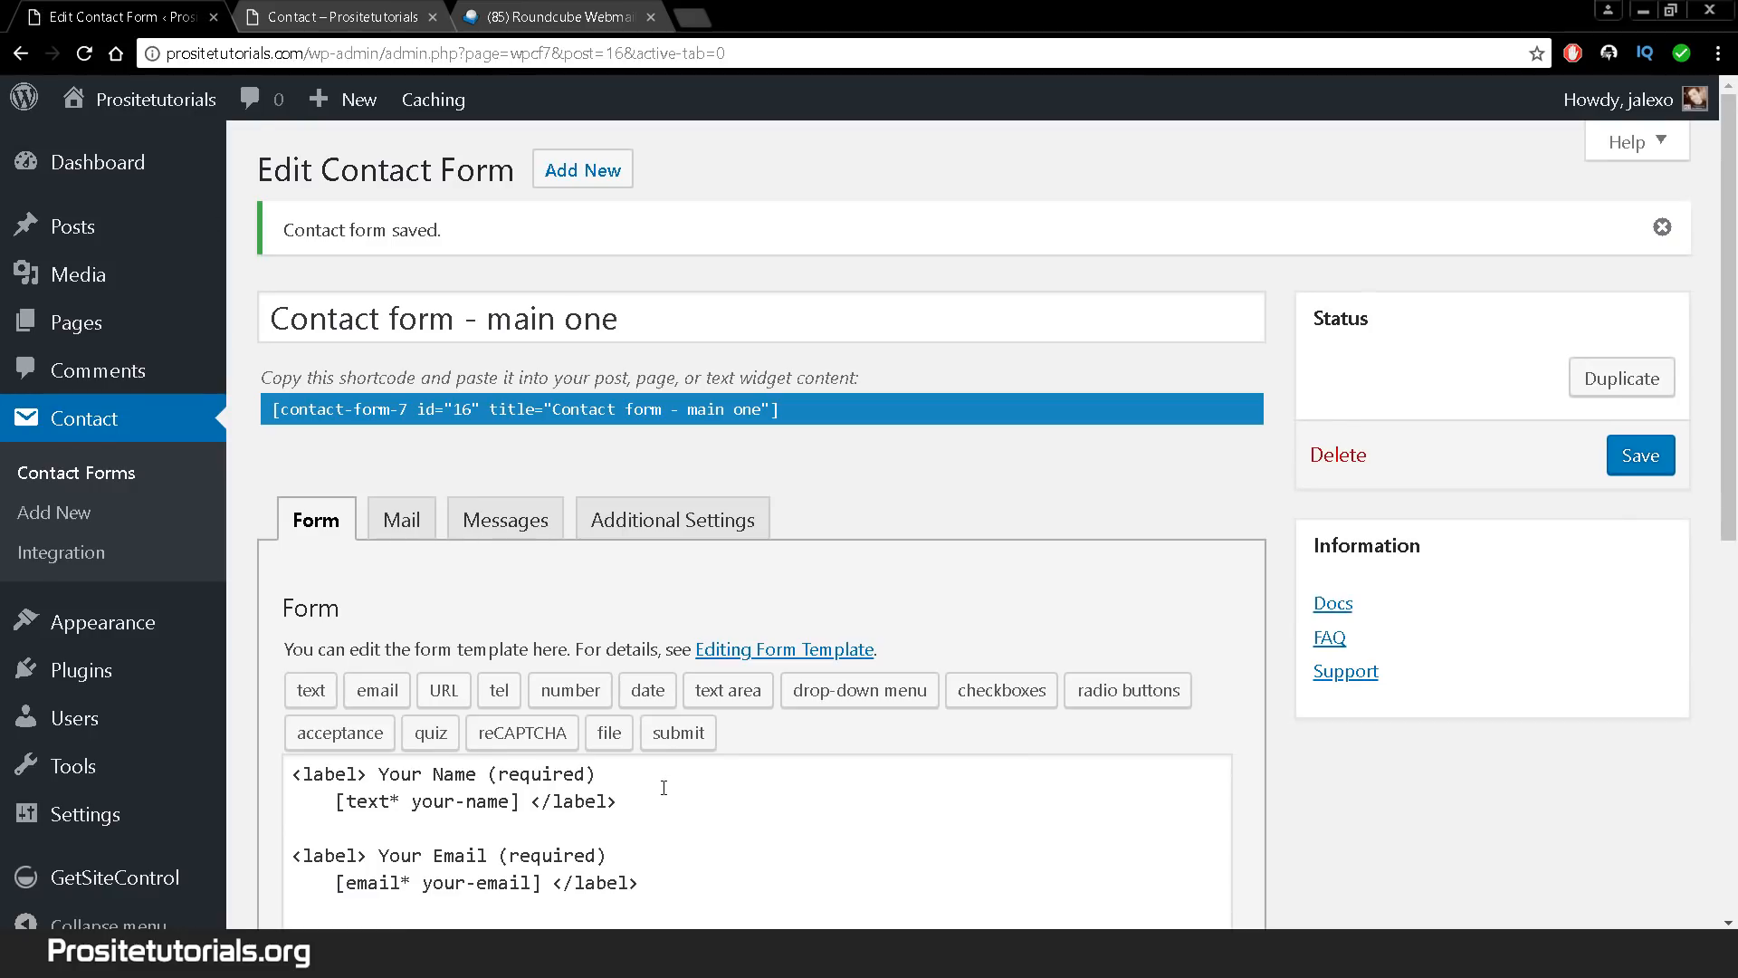
scroll(664, 787, down, 5)
click(659, 698)
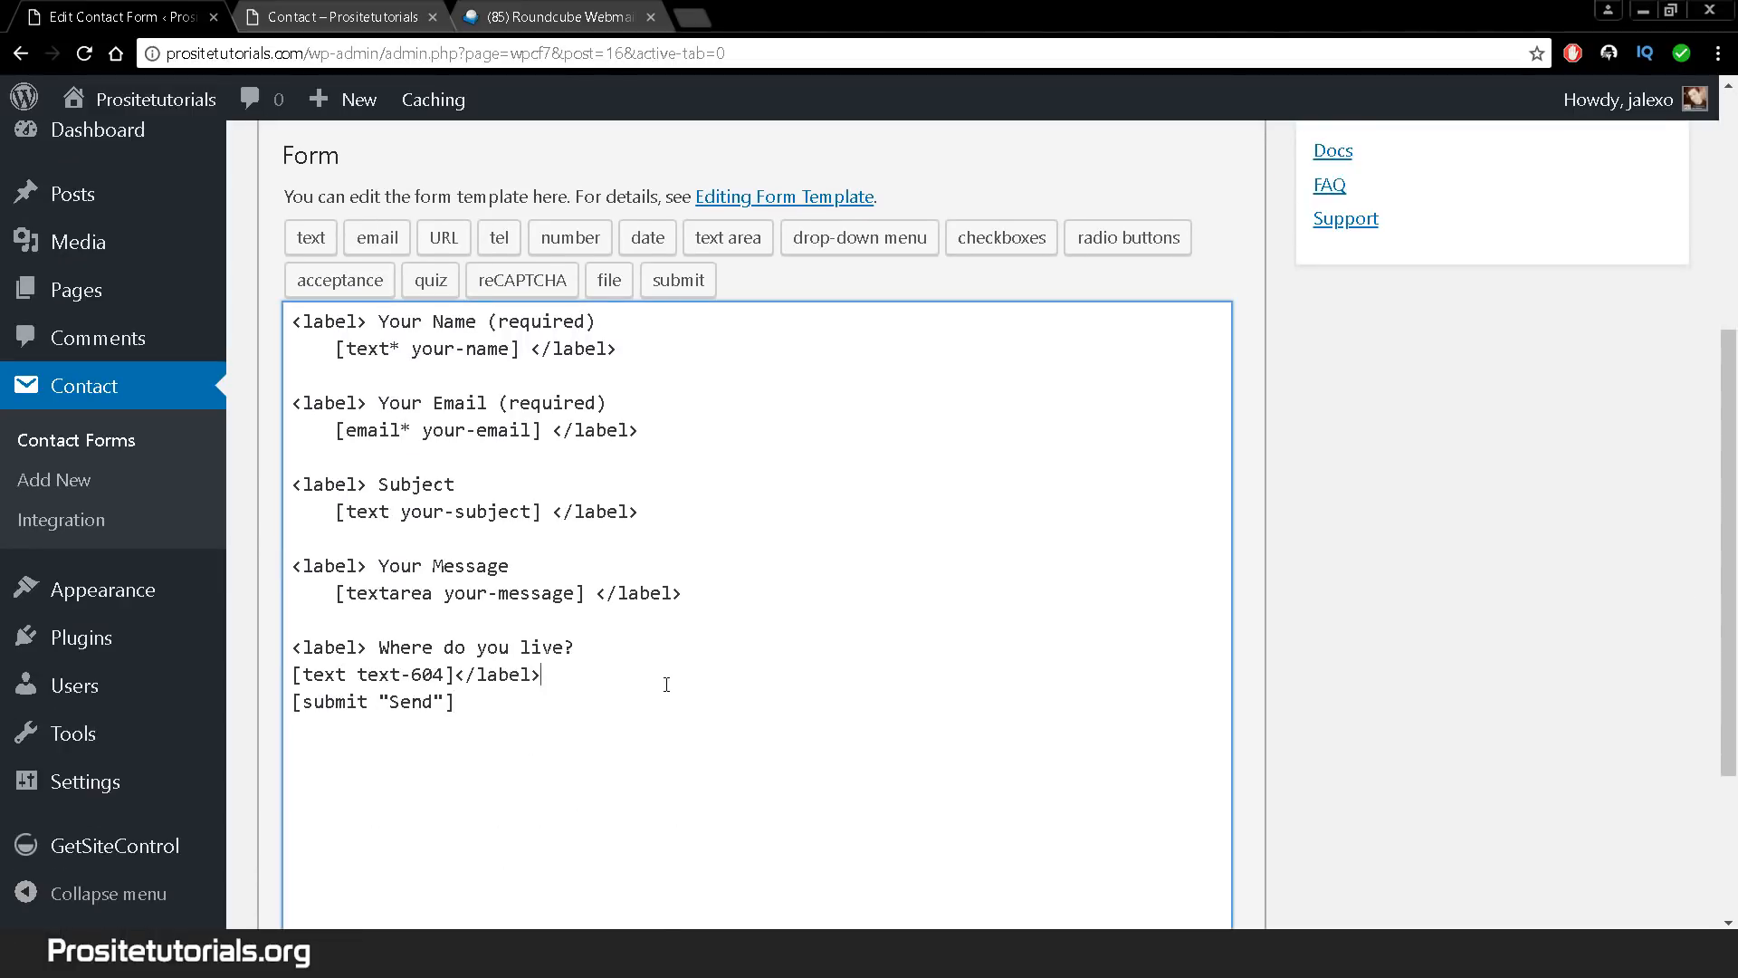
key(Return)
scroll(1690, 625, up, 4)
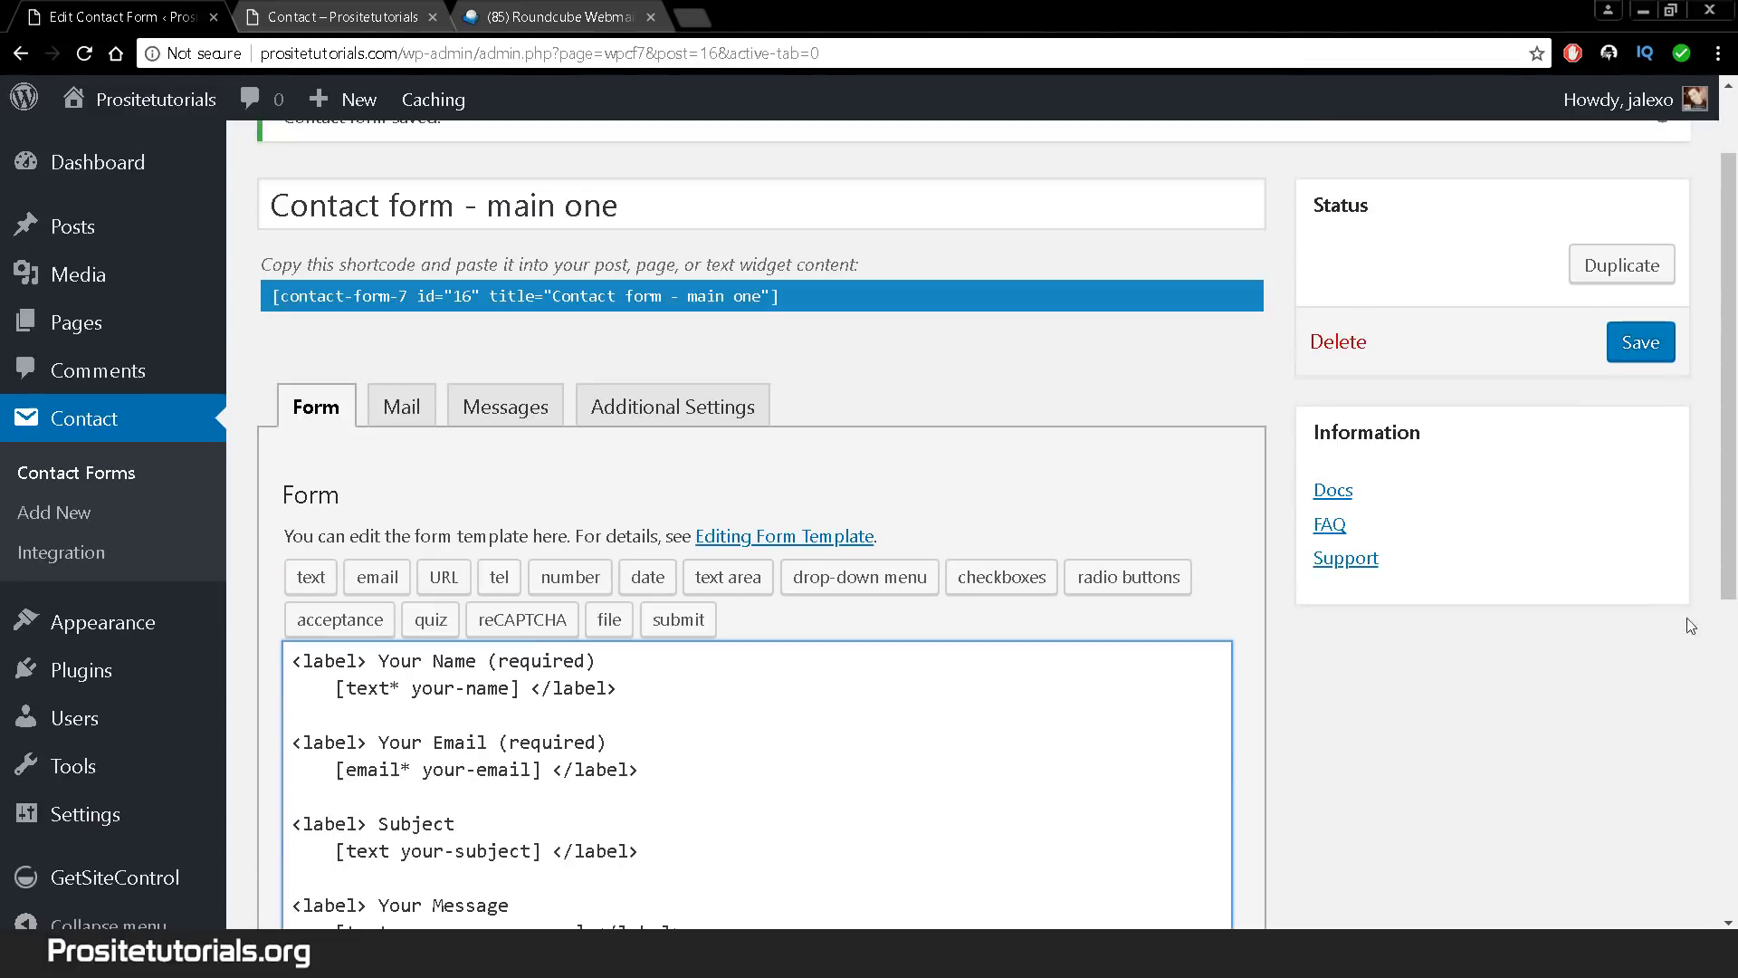
click(1643, 344)
- Reload the Contact page and compare the "Where do you live?" field and Send button spacing with the form template
click(343, 16)
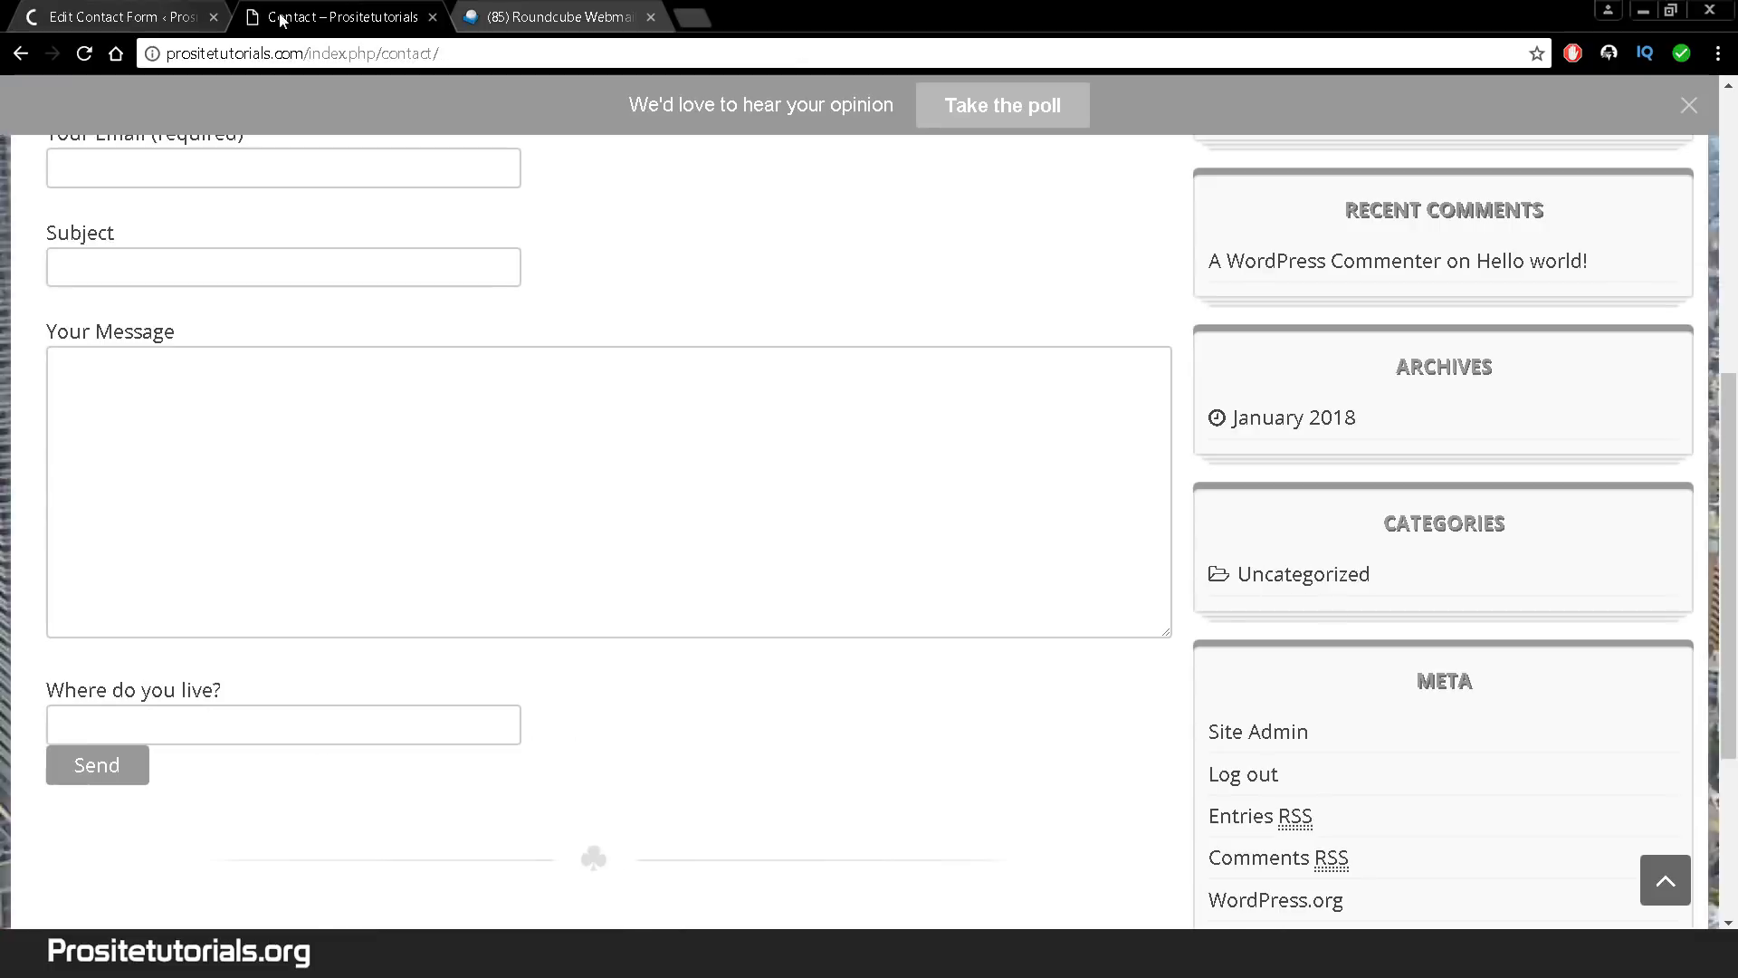
click(85, 54)
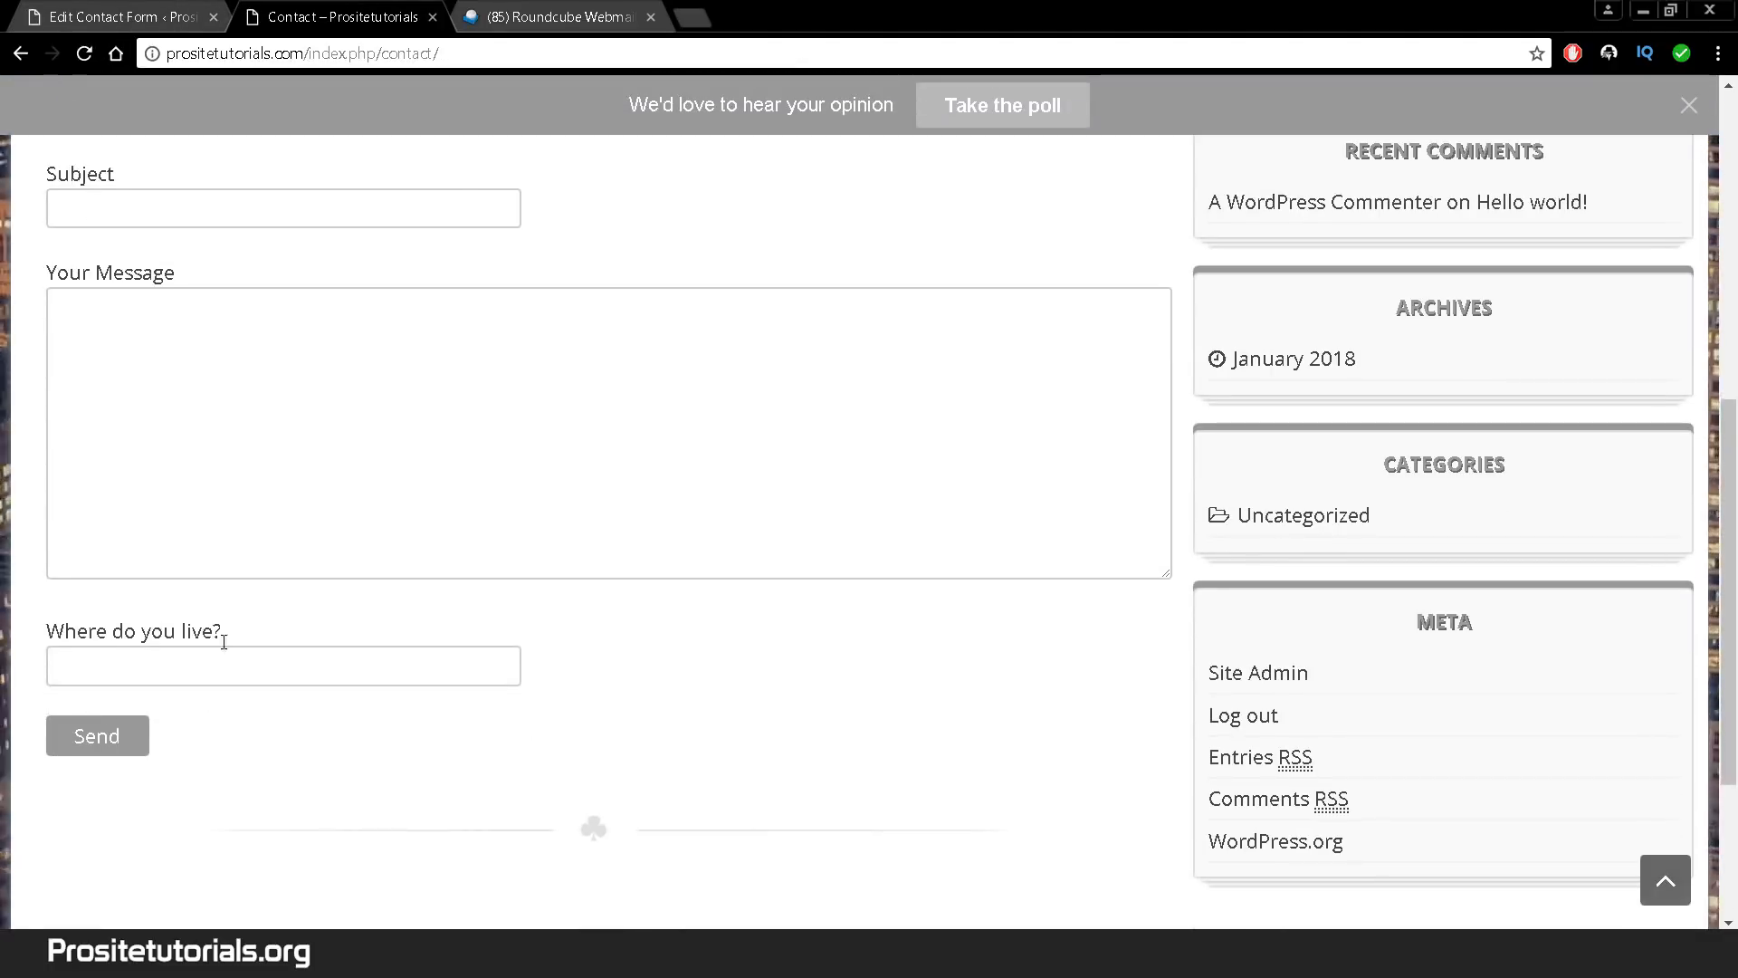
scroll(222, 740, down, 1)
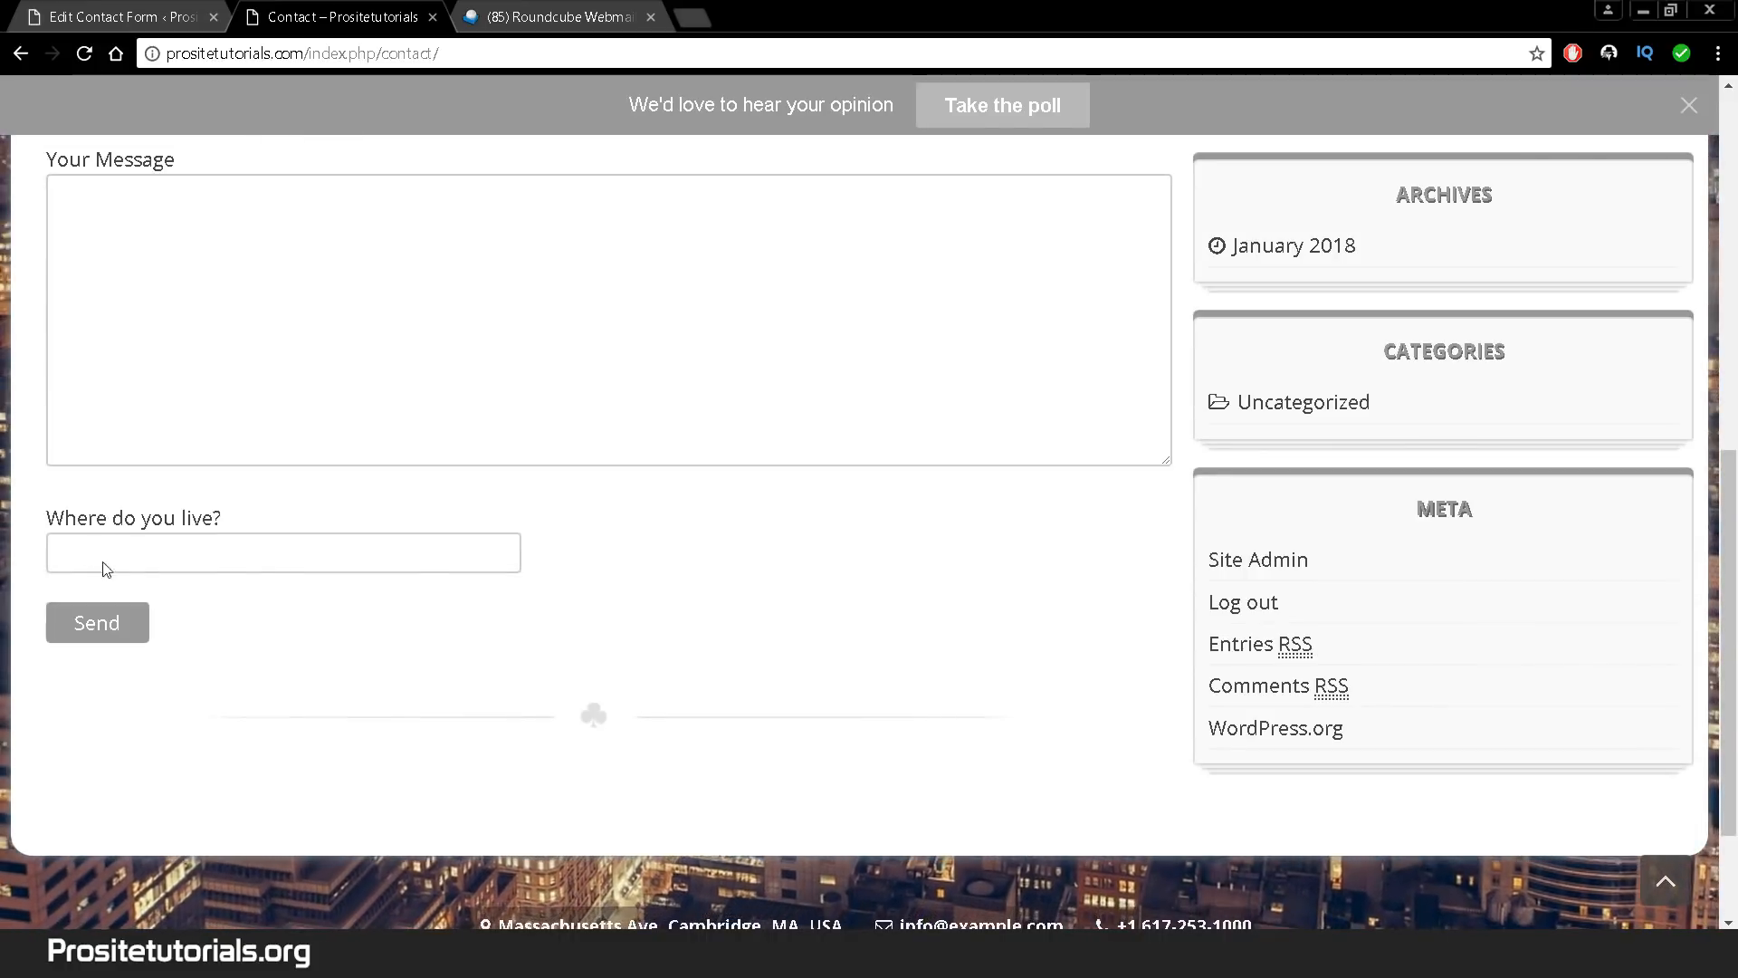
click(276, 564)
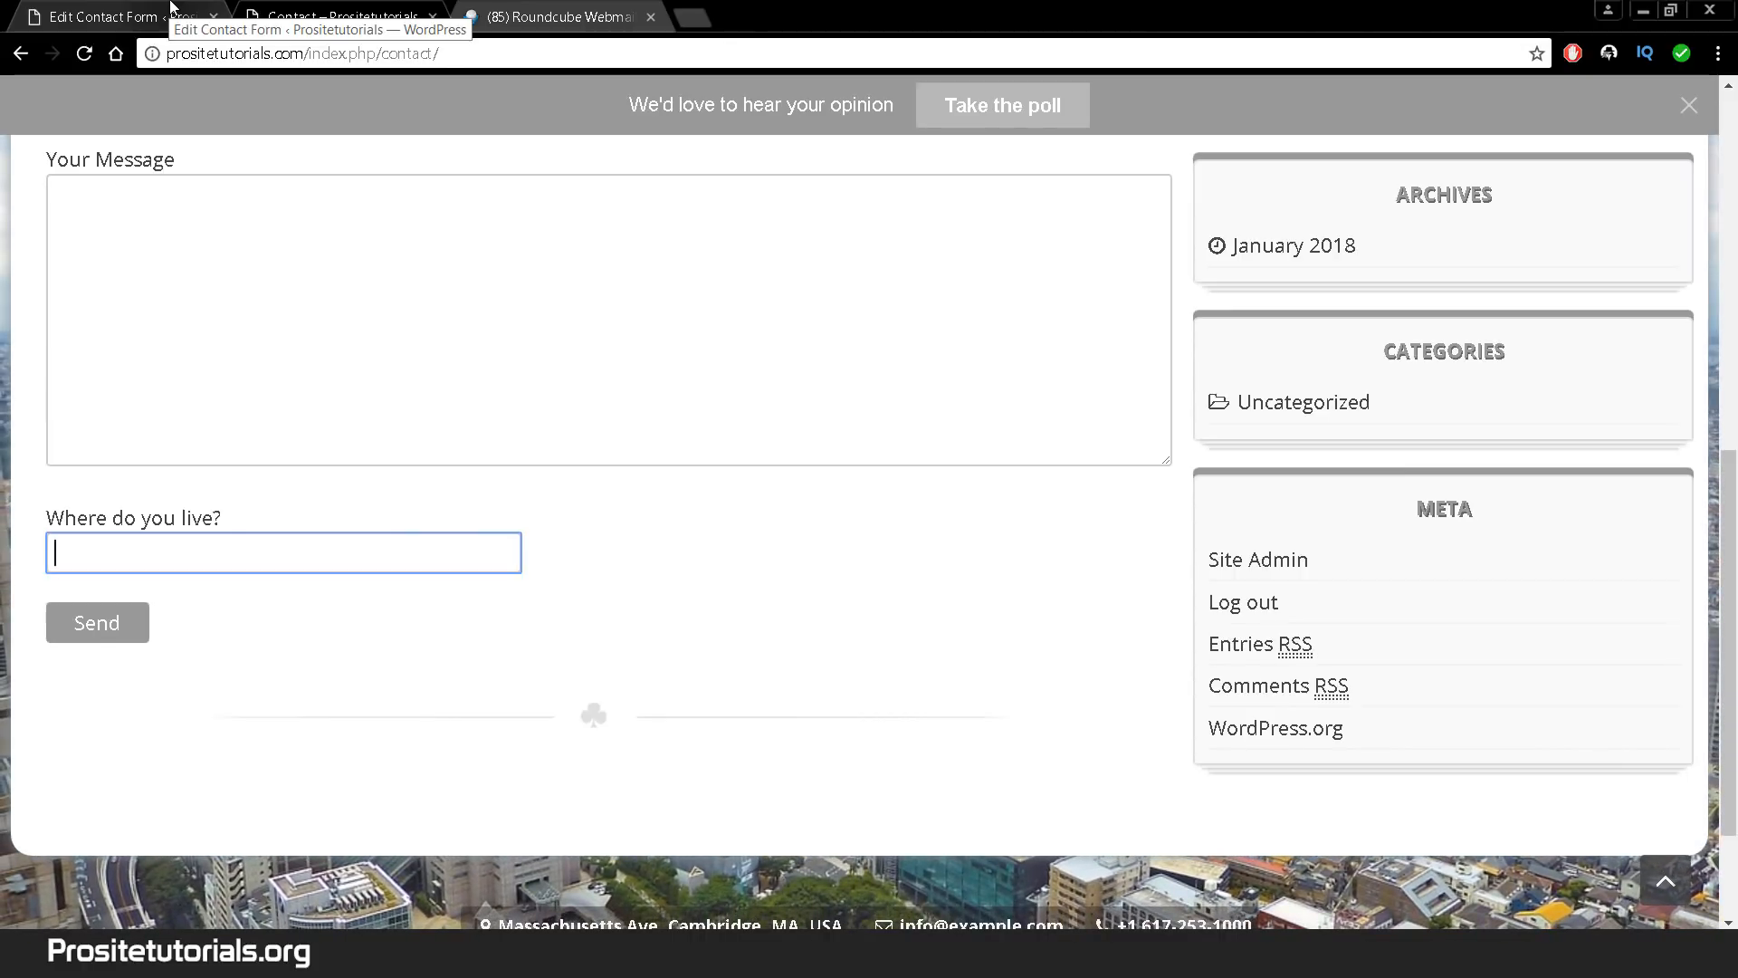
click(172, 11)
scroll(400, 548, down, 6)
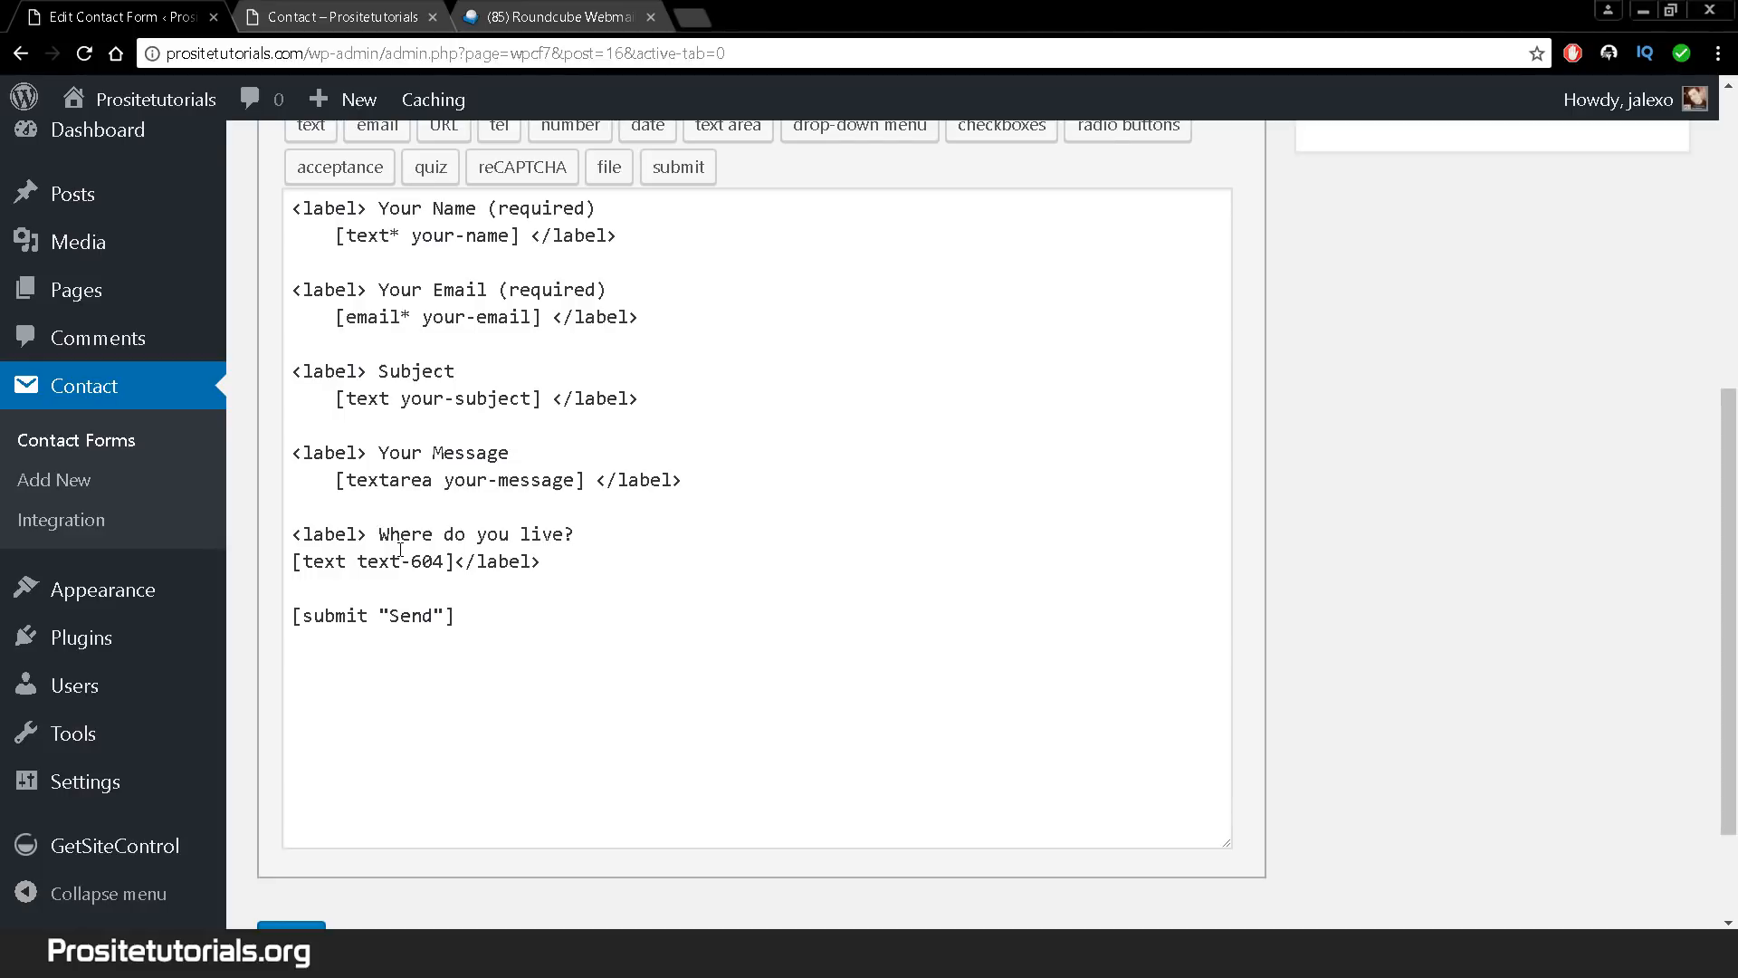
click(344, 16)
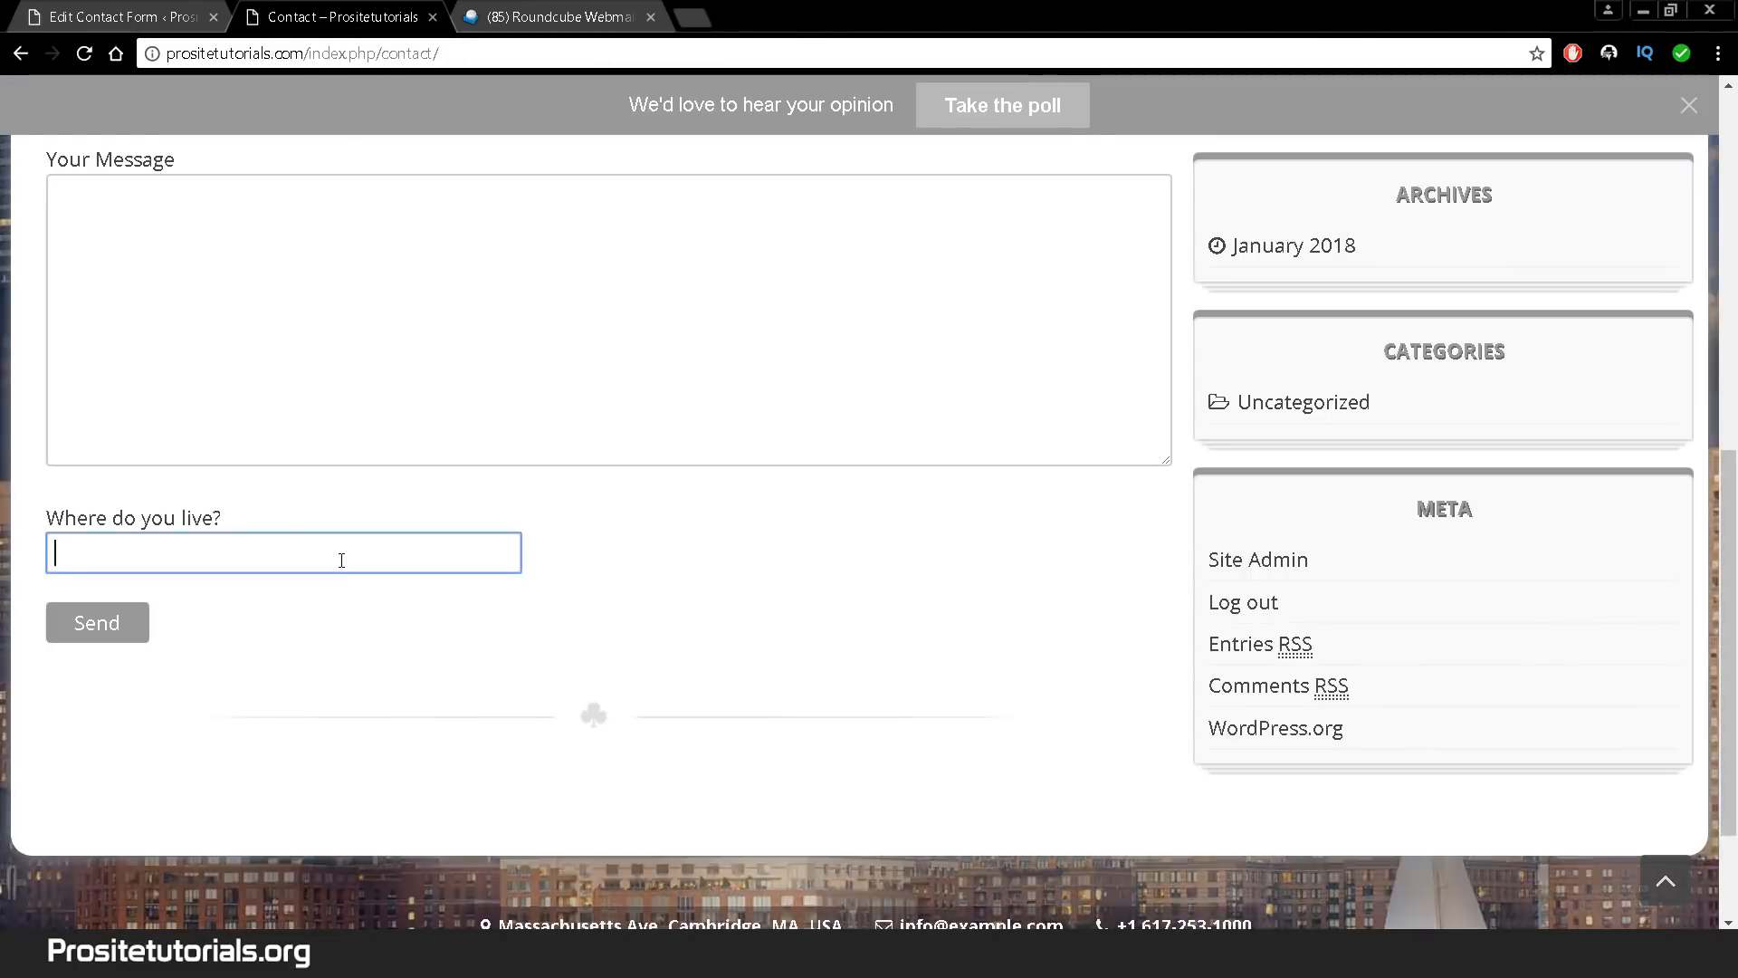
- Add the option maxlength:7 to the text tag of the "Where do you live?" field in the form template
click(127, 11)
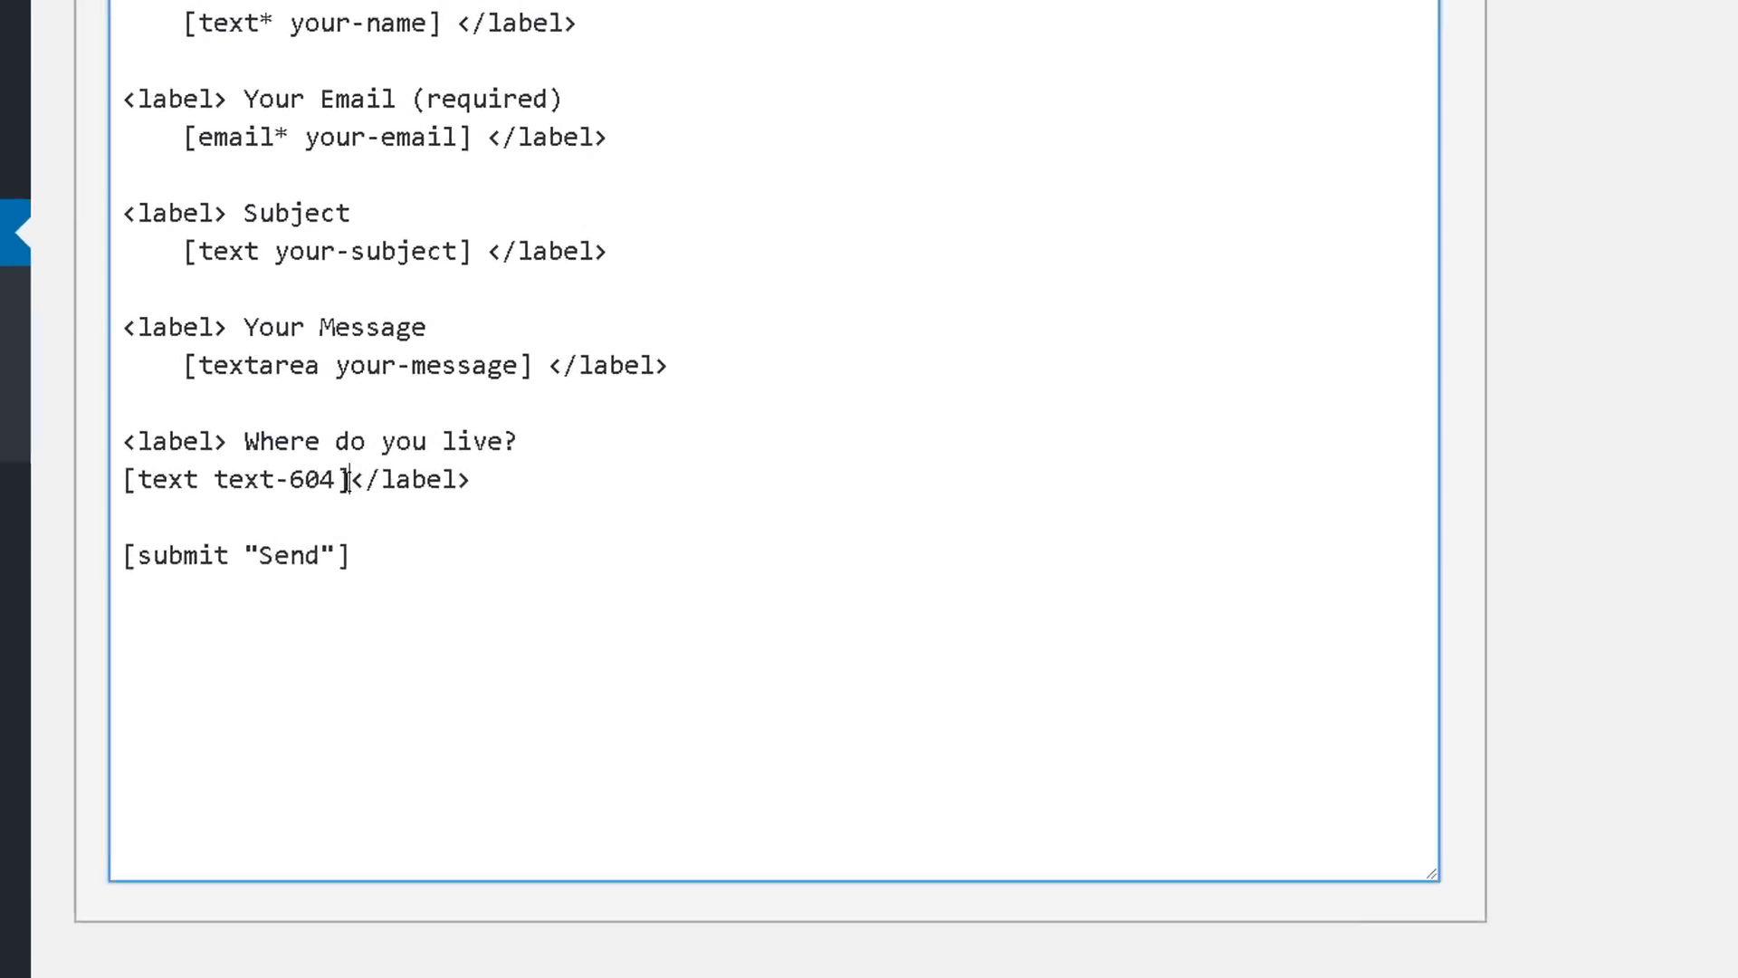
click(308, 457)
text(max)
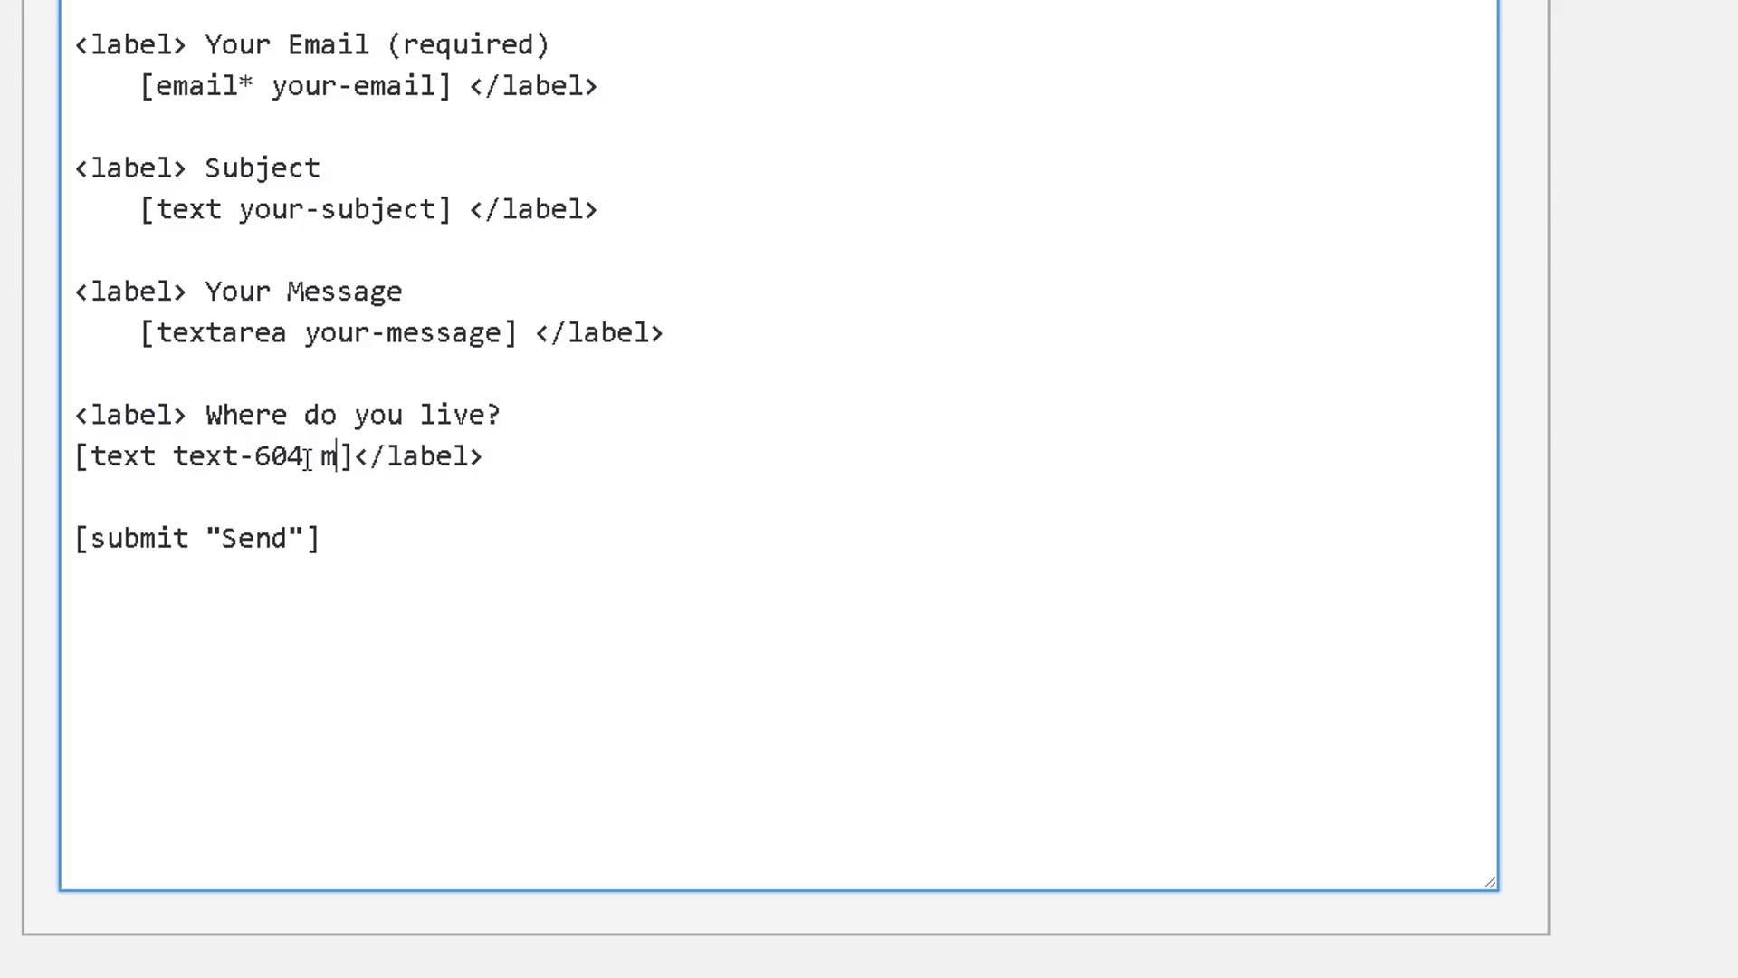
text(len)
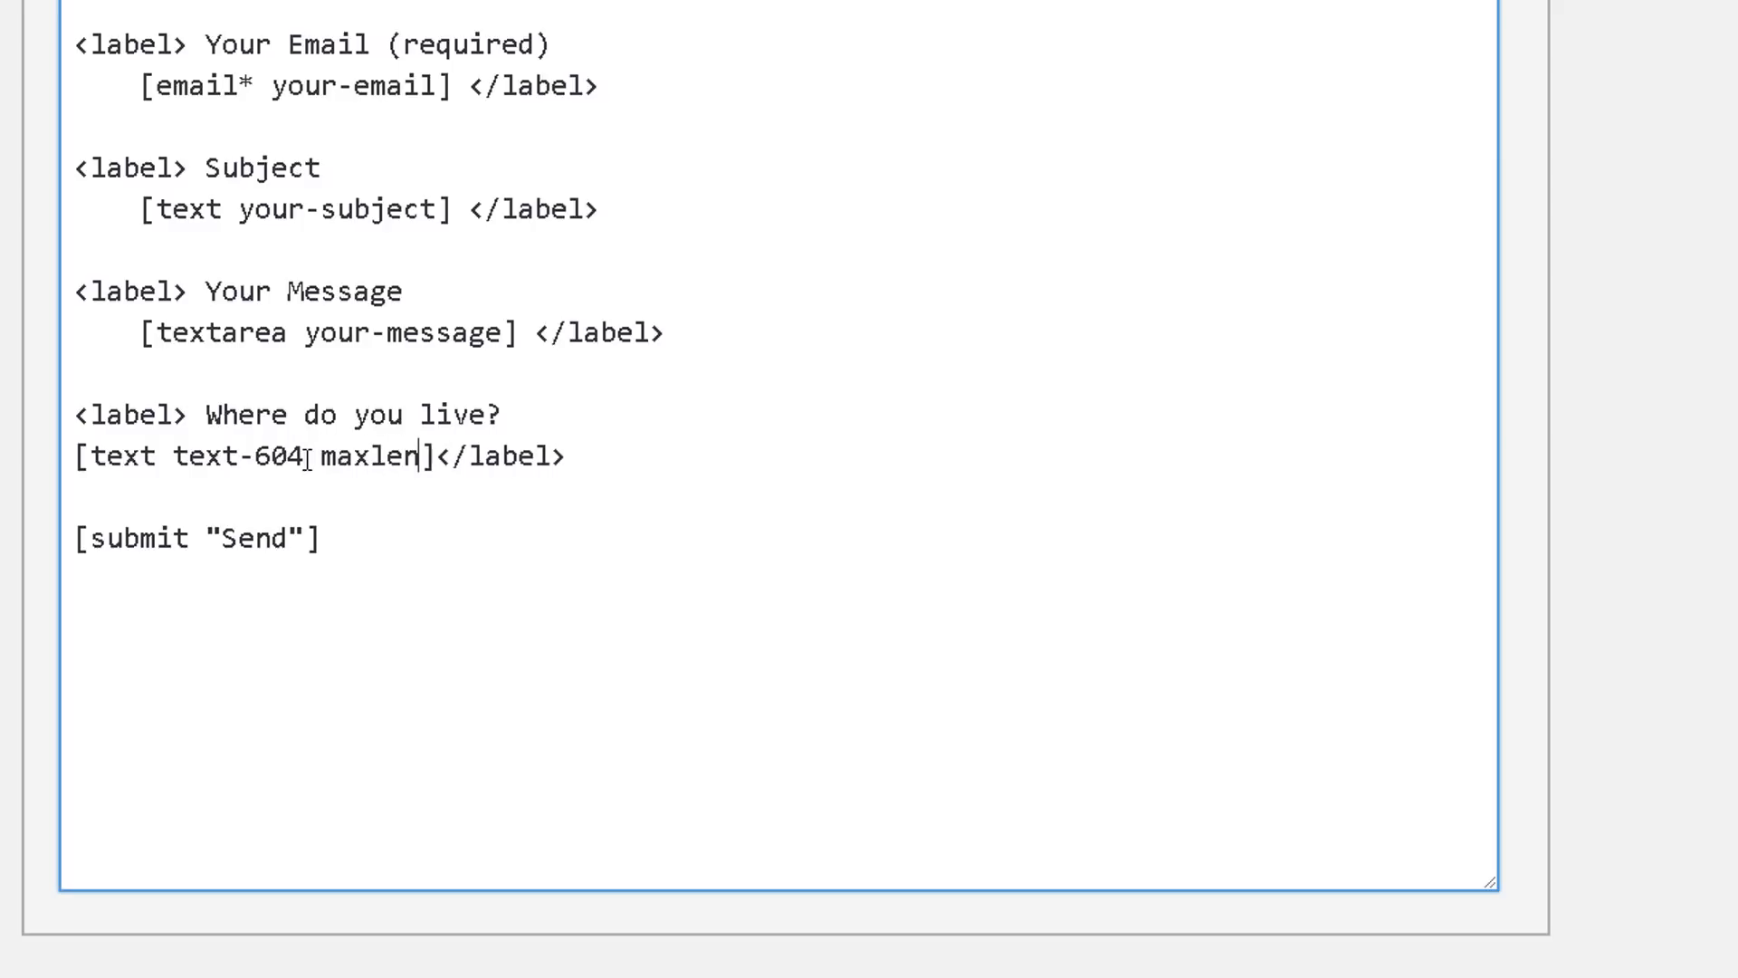
text(th)
key(BackSpace)
key(BackSpace)
text(gth)
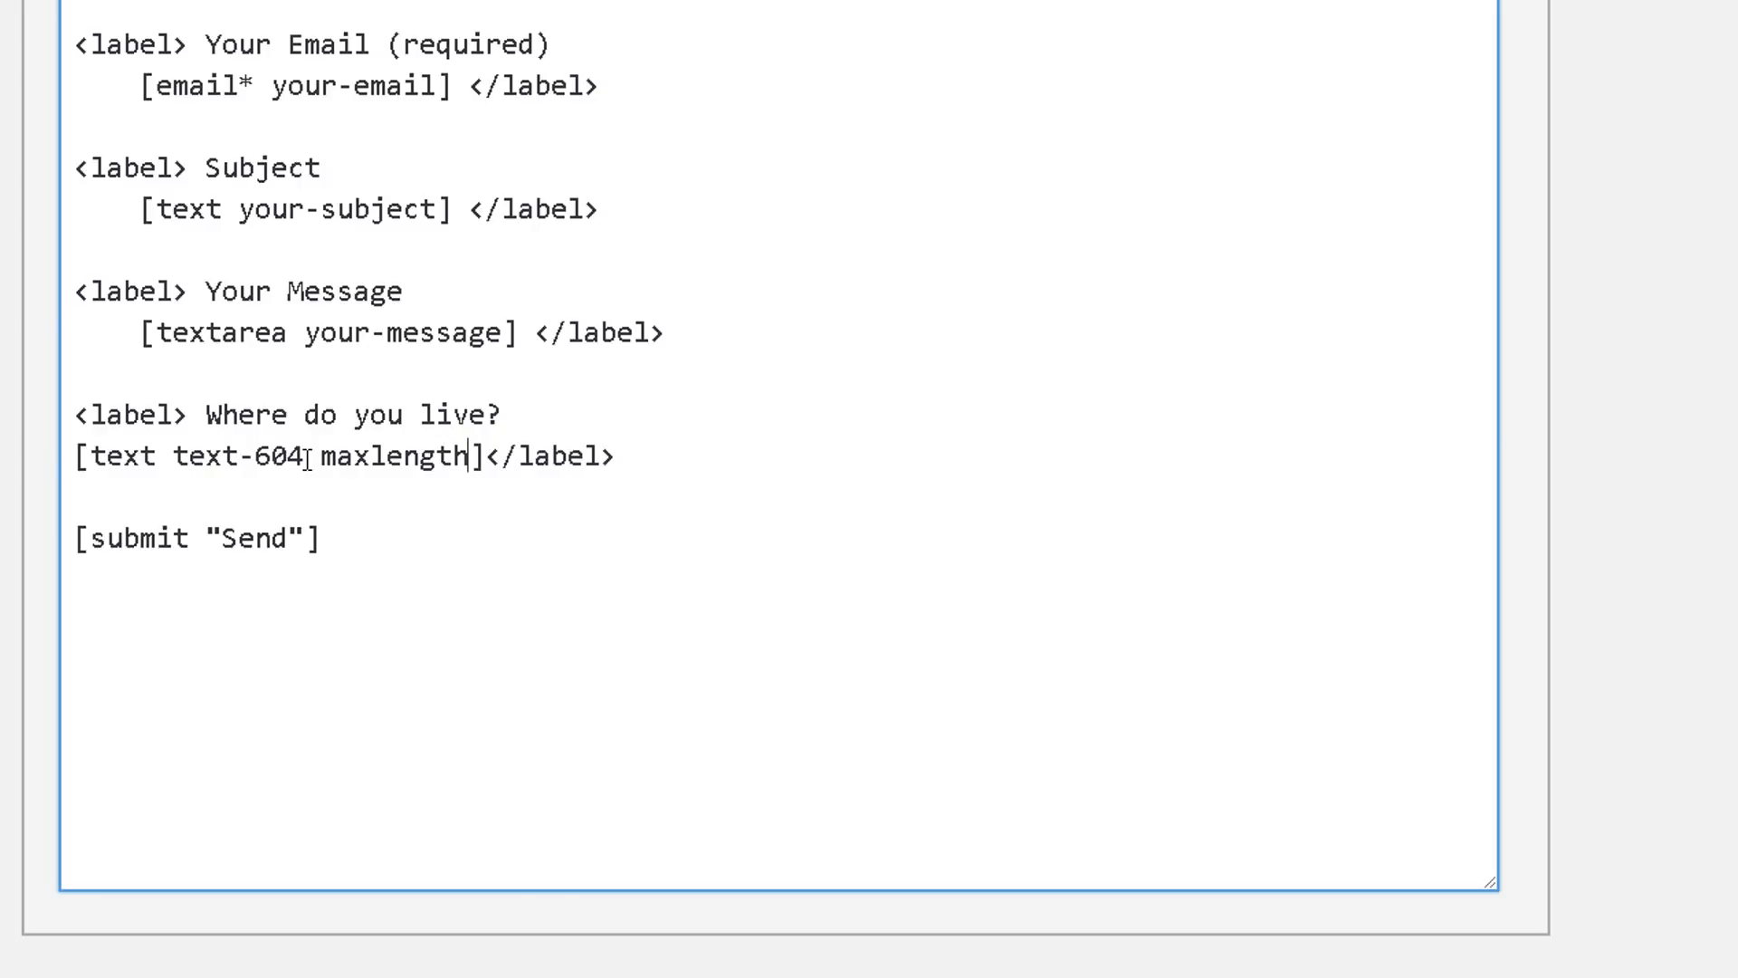
text(:7)
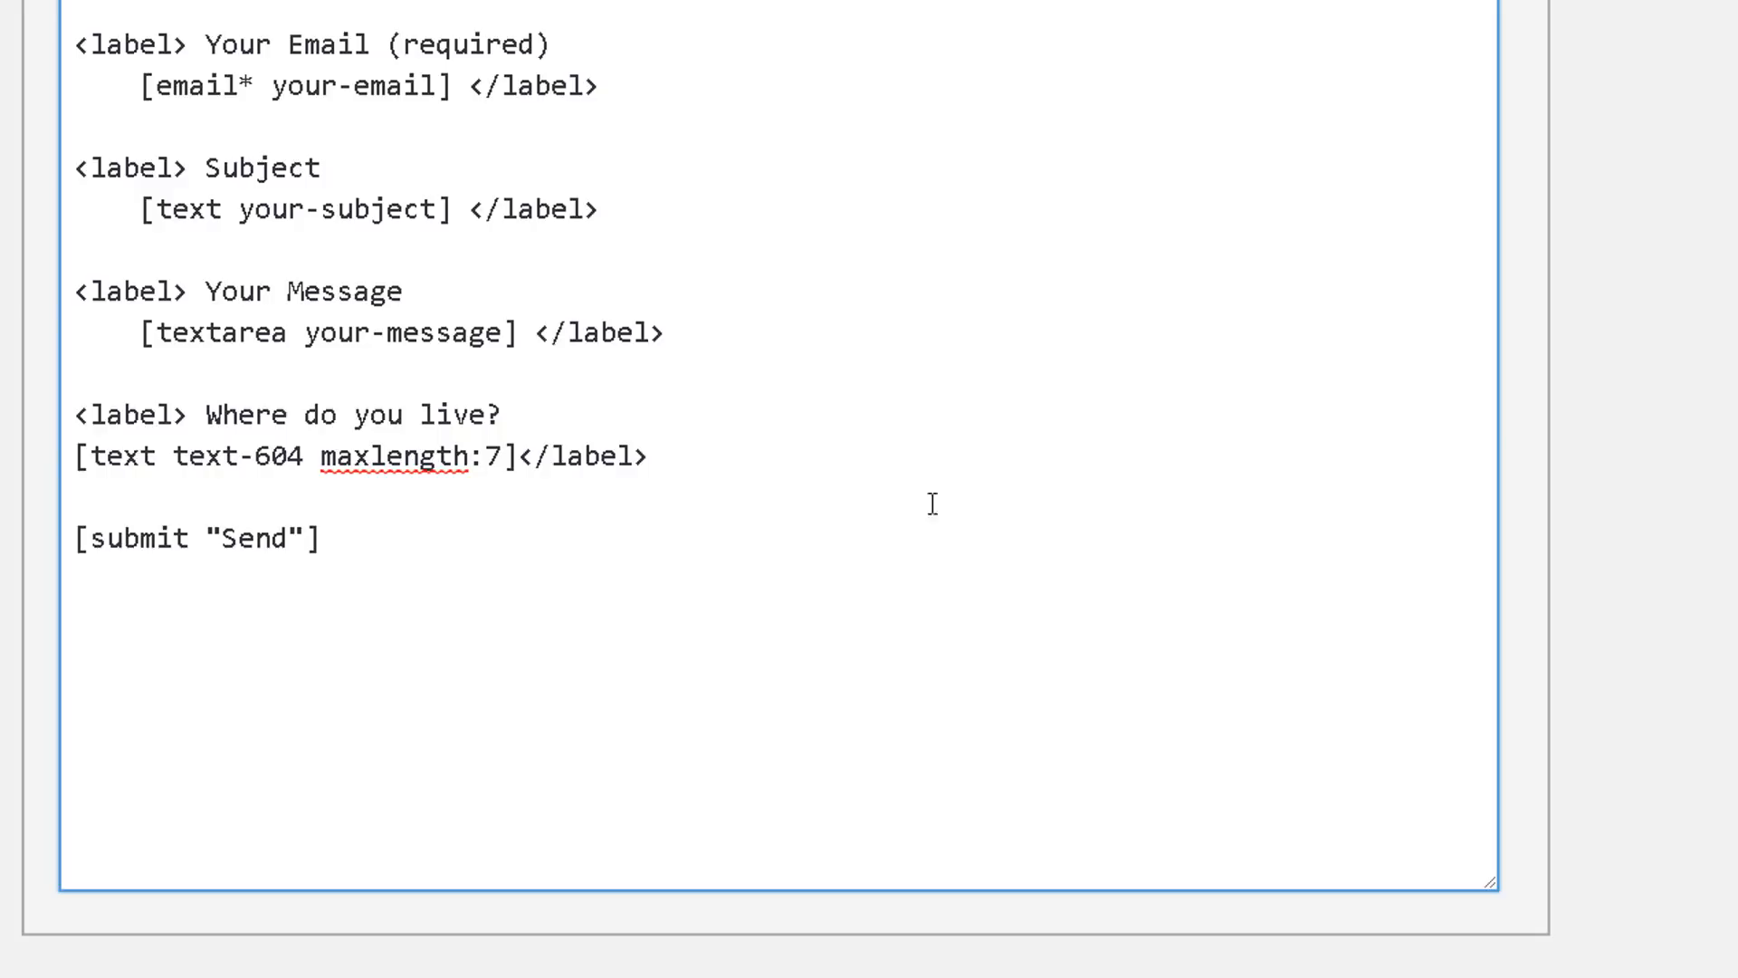
- Add minlength:3 before maxlength:7 in the "Where do you live?" text tag by copying the maxlength option and editing it
double_click(419, 454)
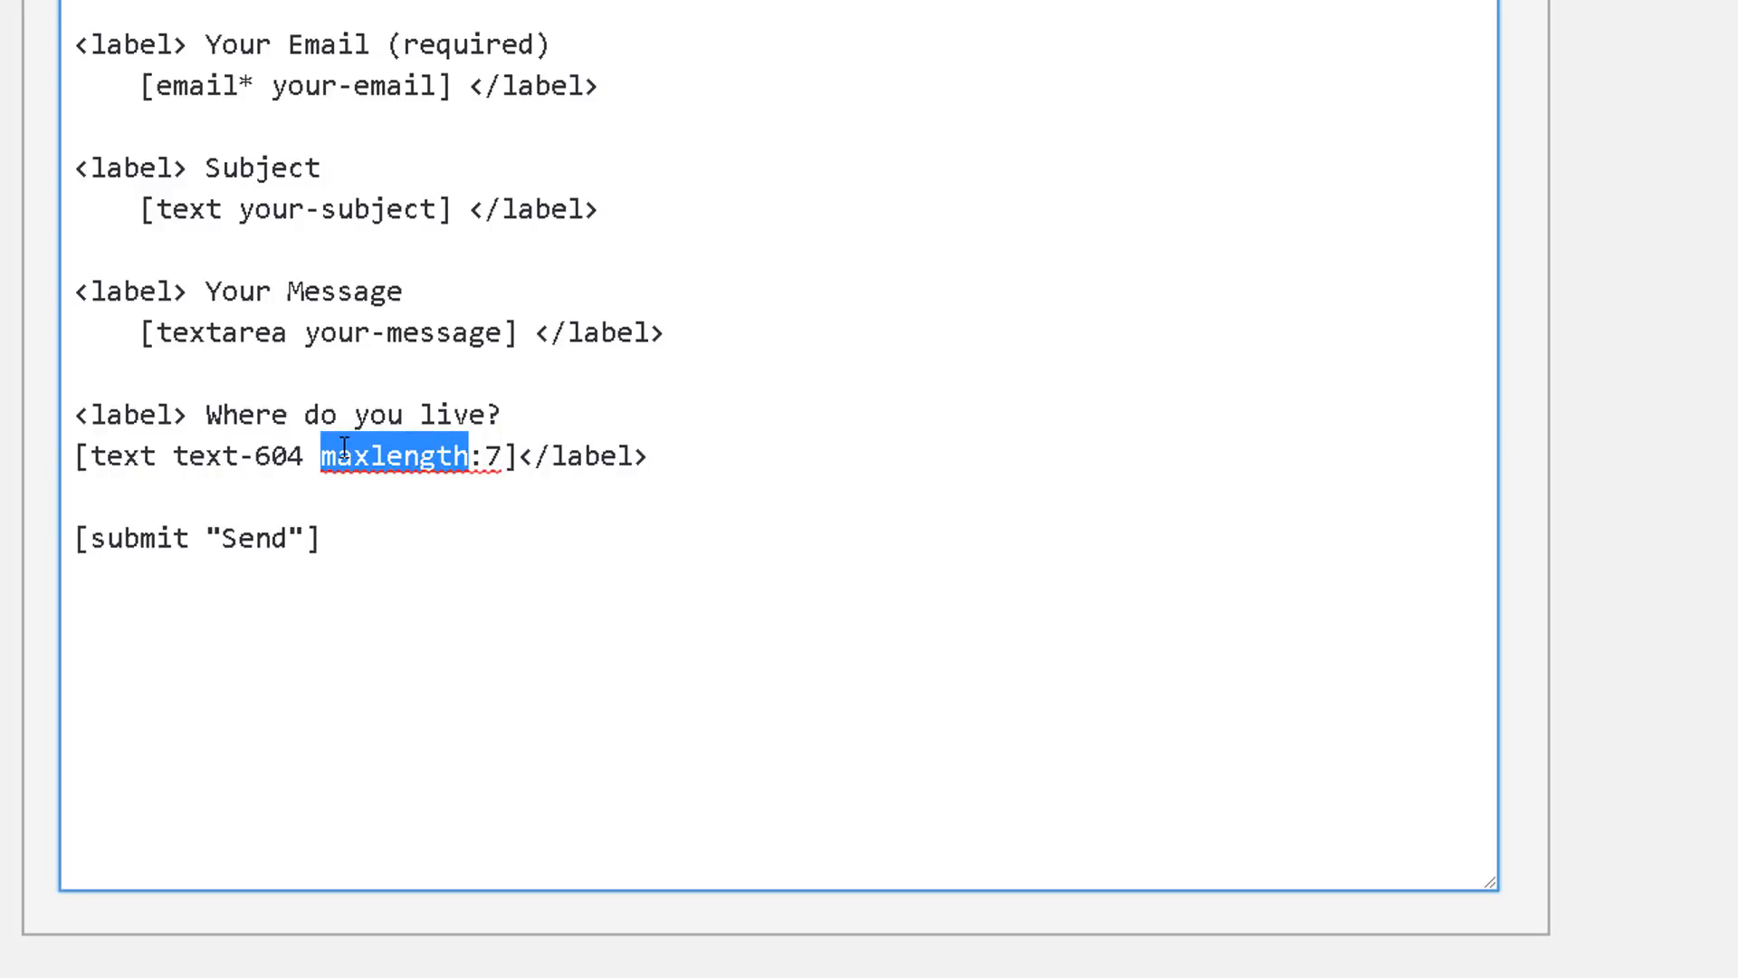
key(ctrl+c)
click(316, 444)
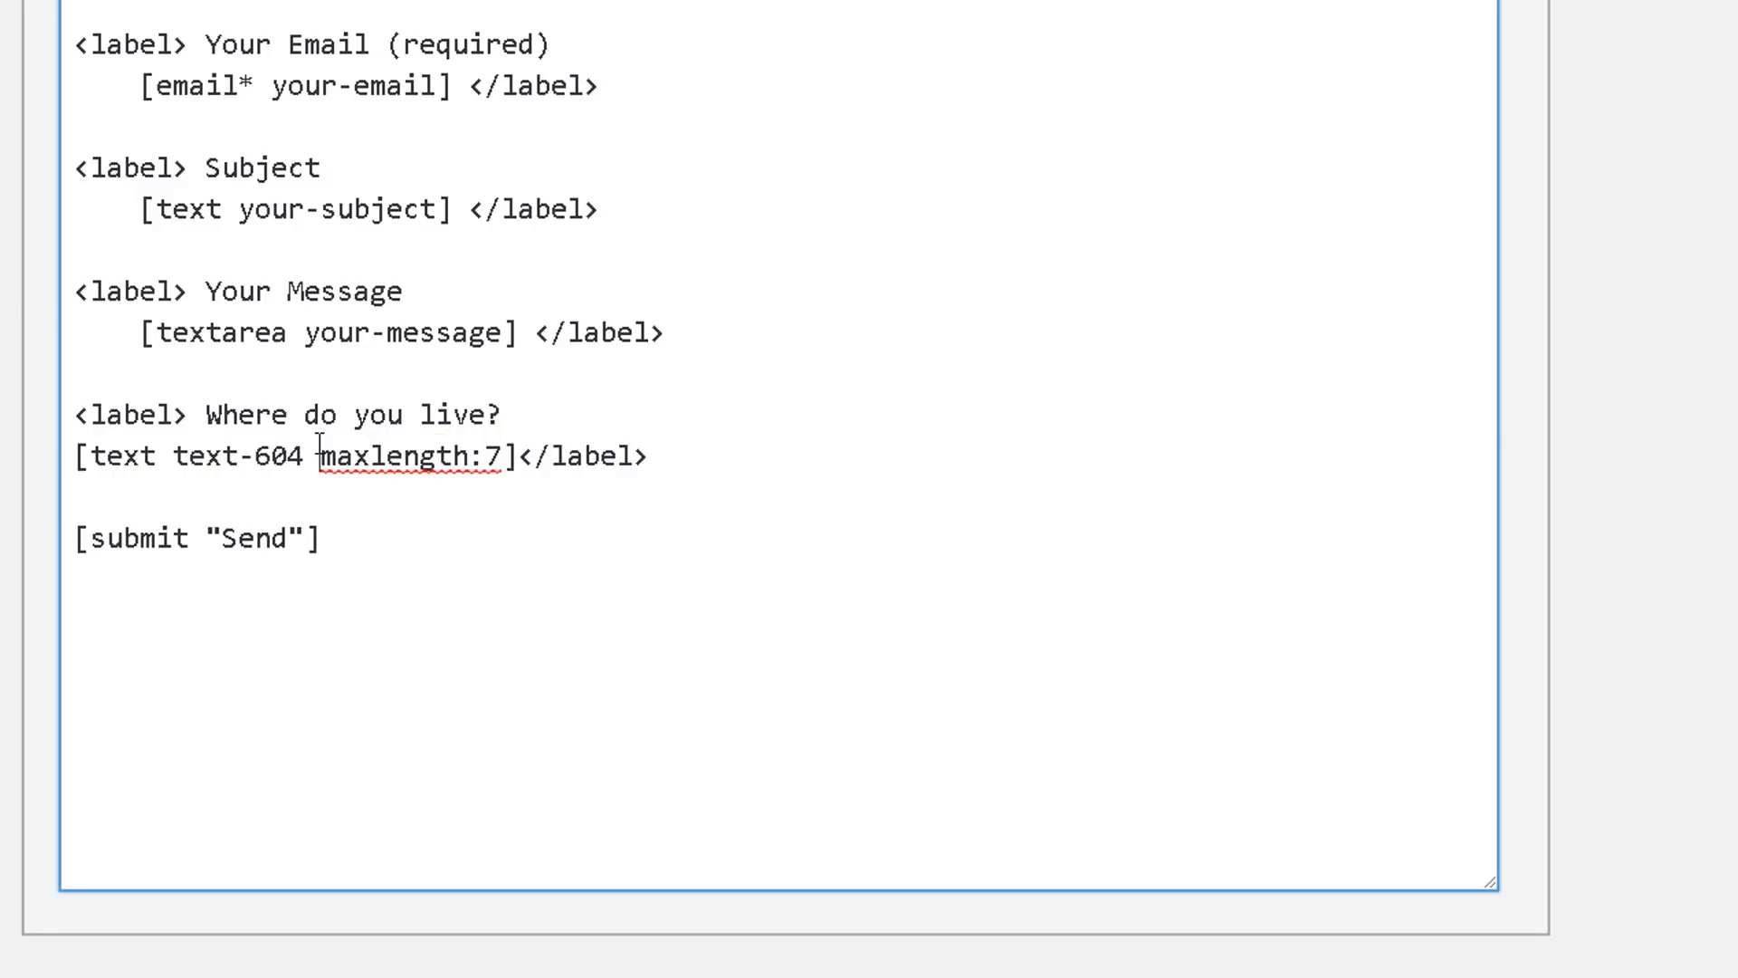
key(ctrl+v)
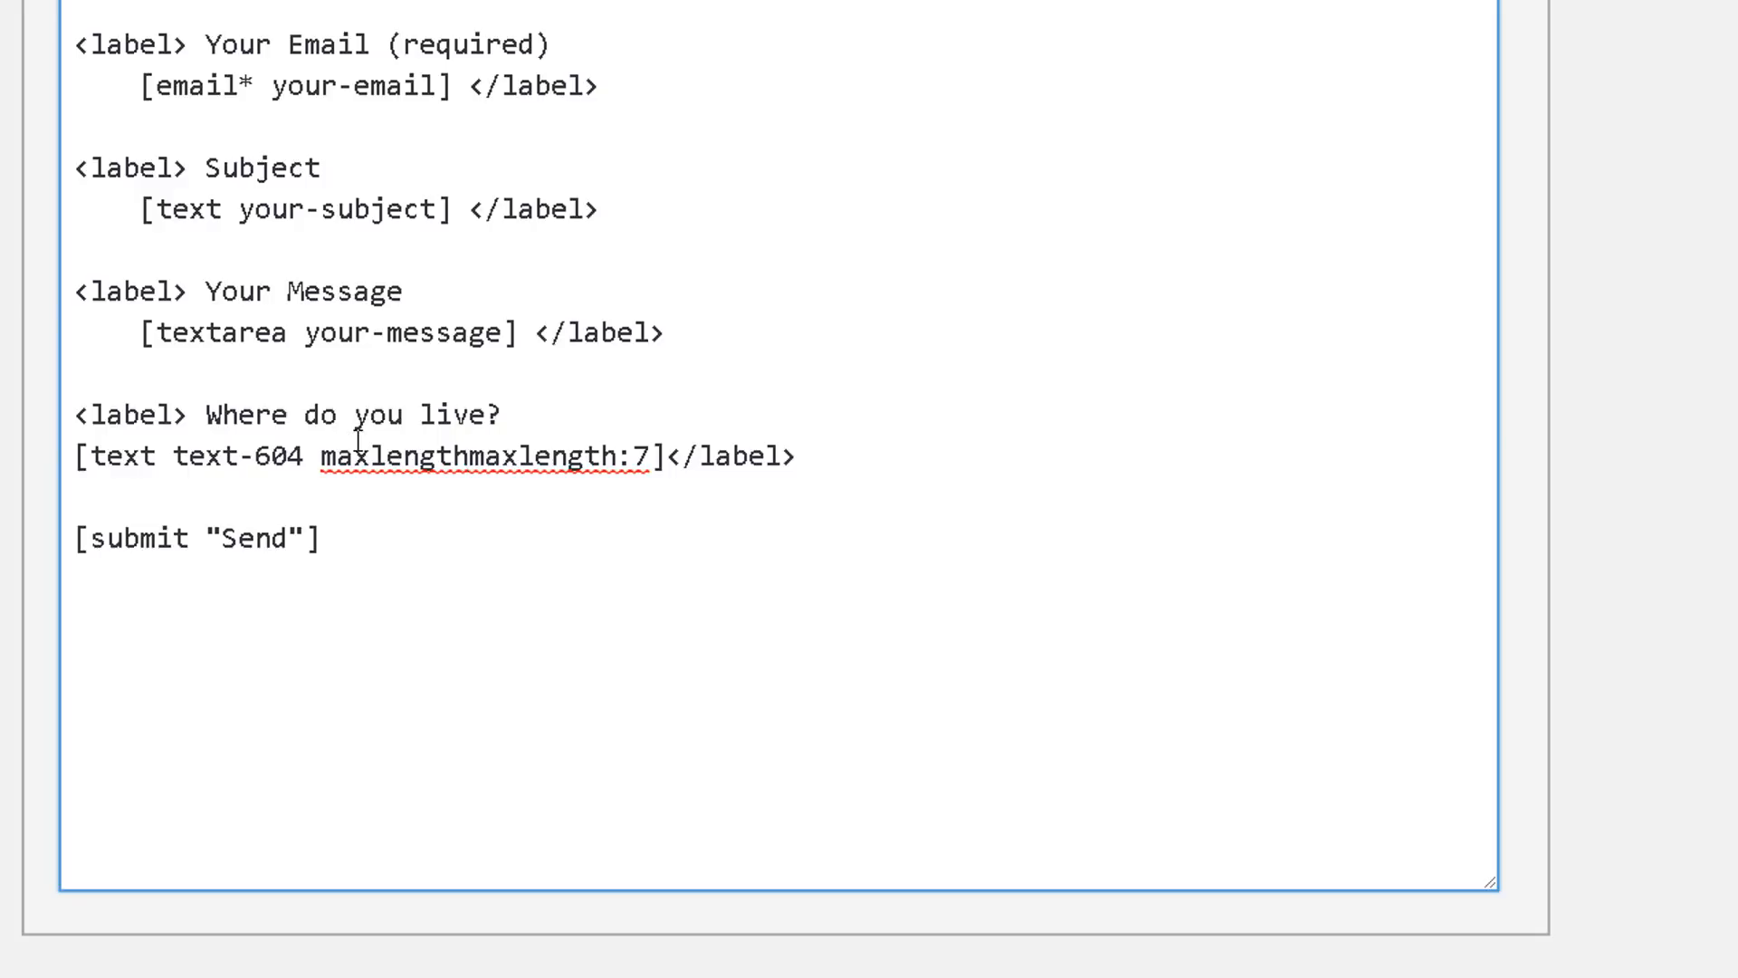
text(:)
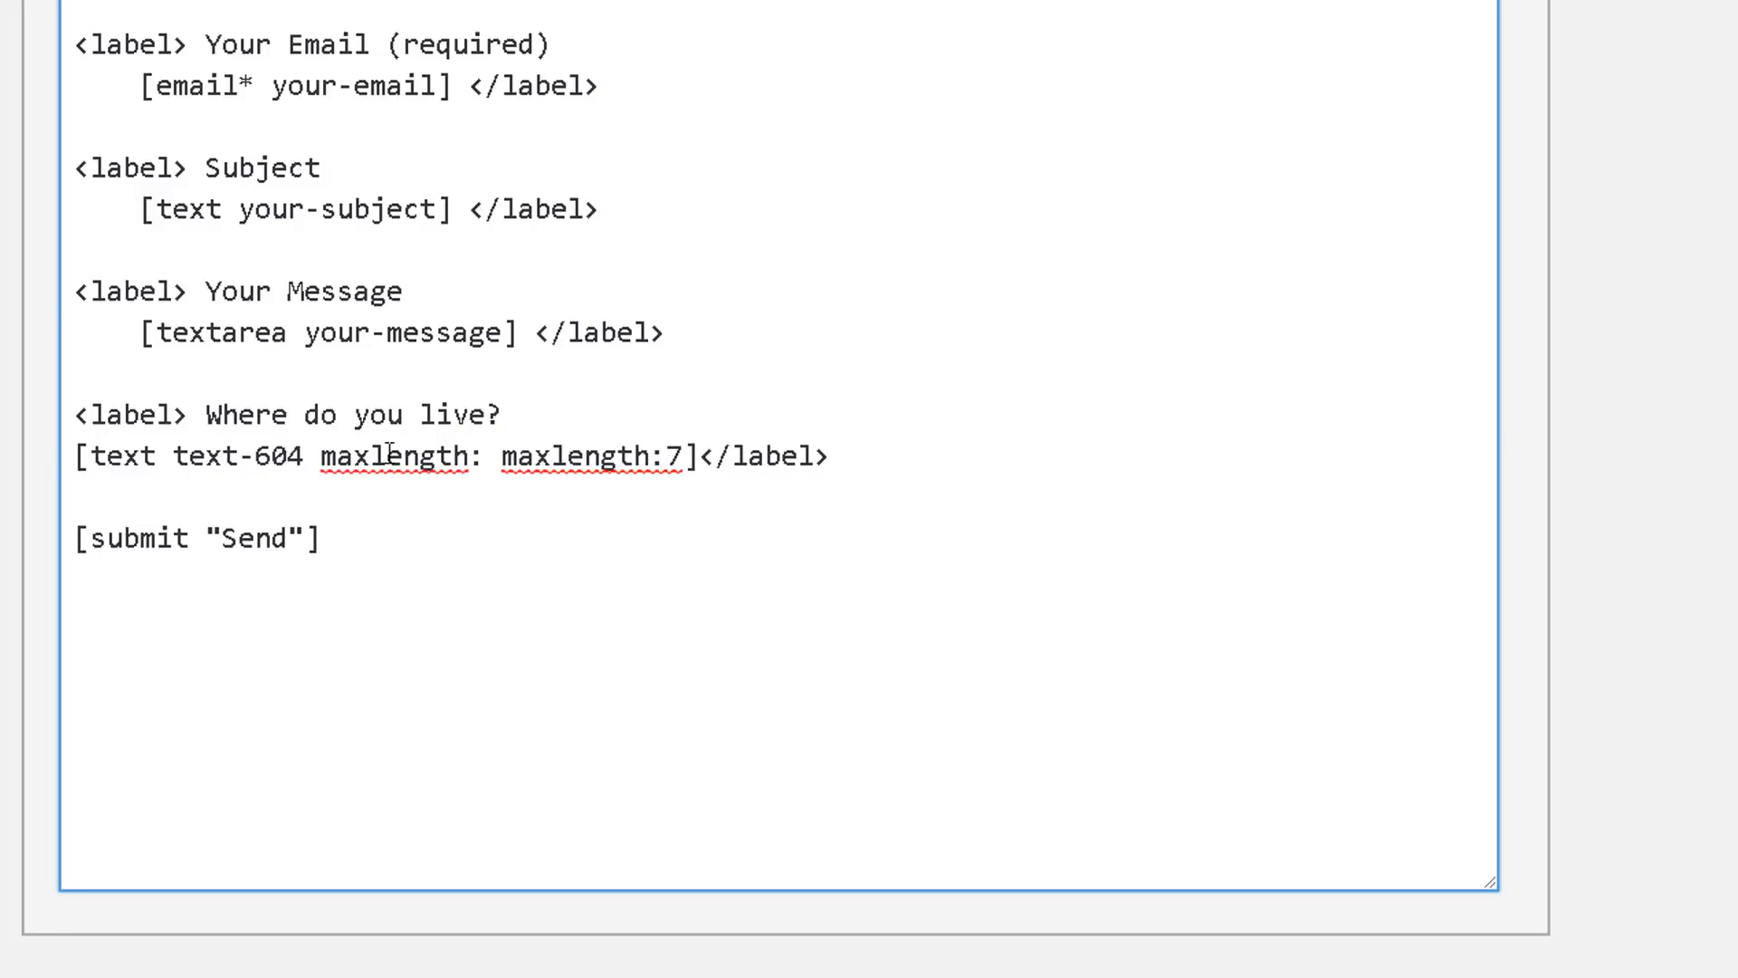
click(360, 460)
drag(370, 458, 333, 453)
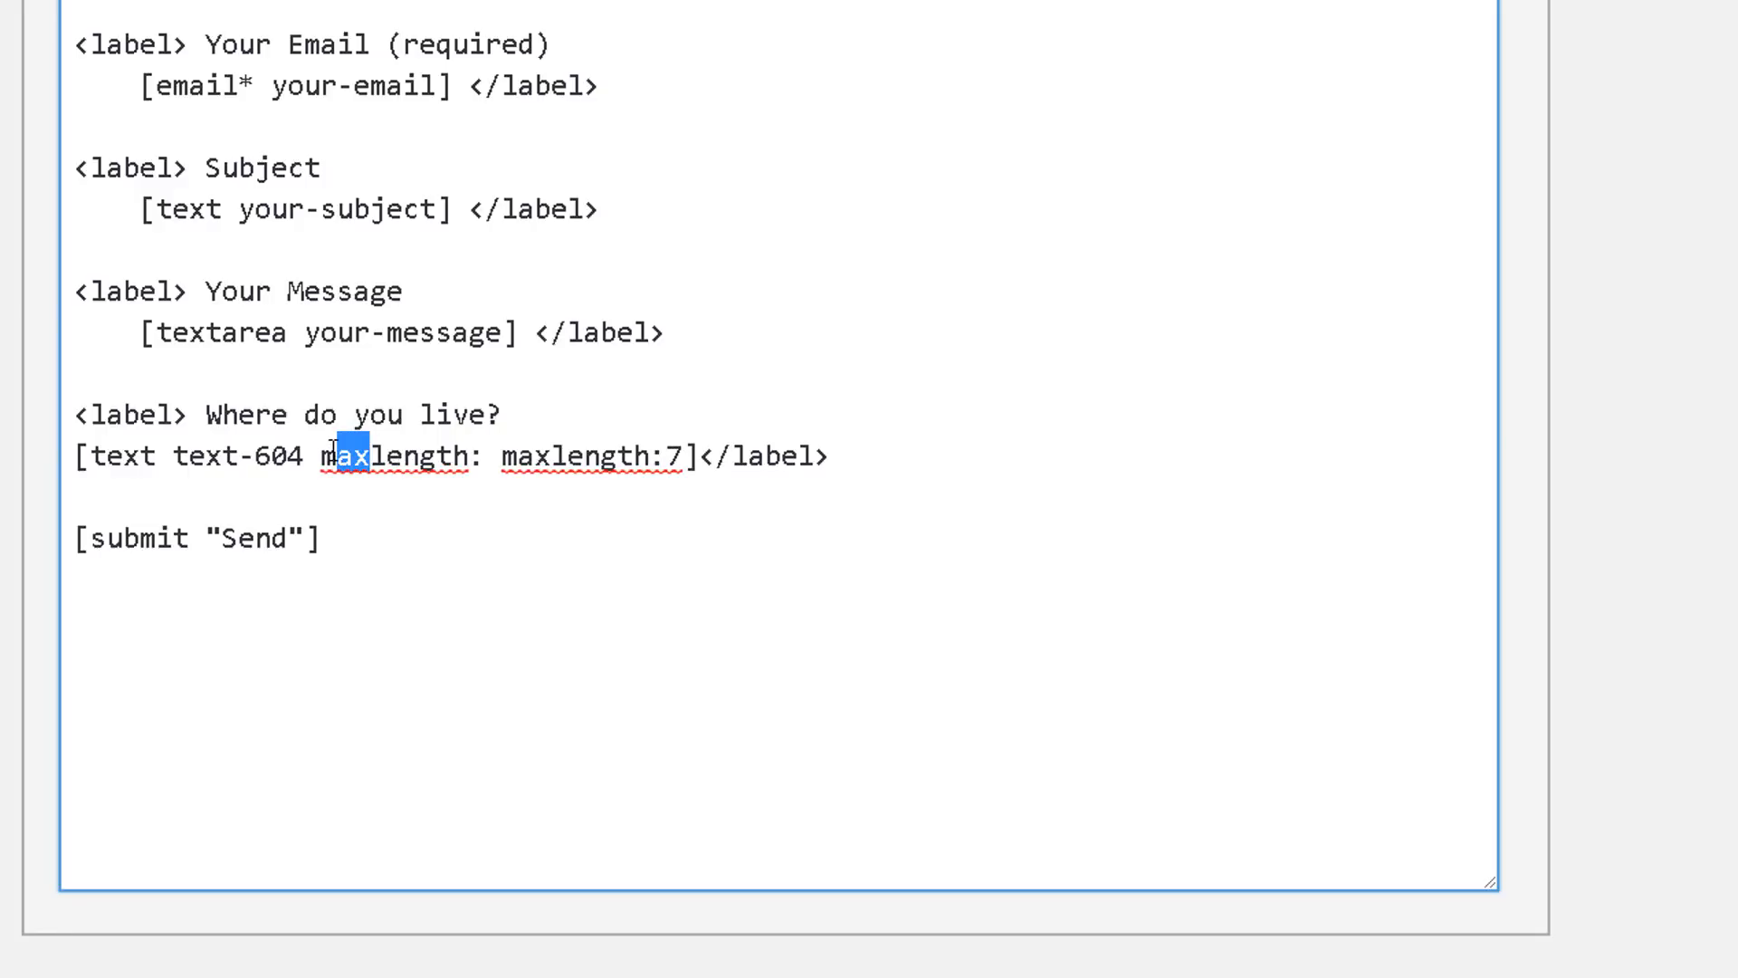
key(BackSpace)
key(BackSpace)
text(min)
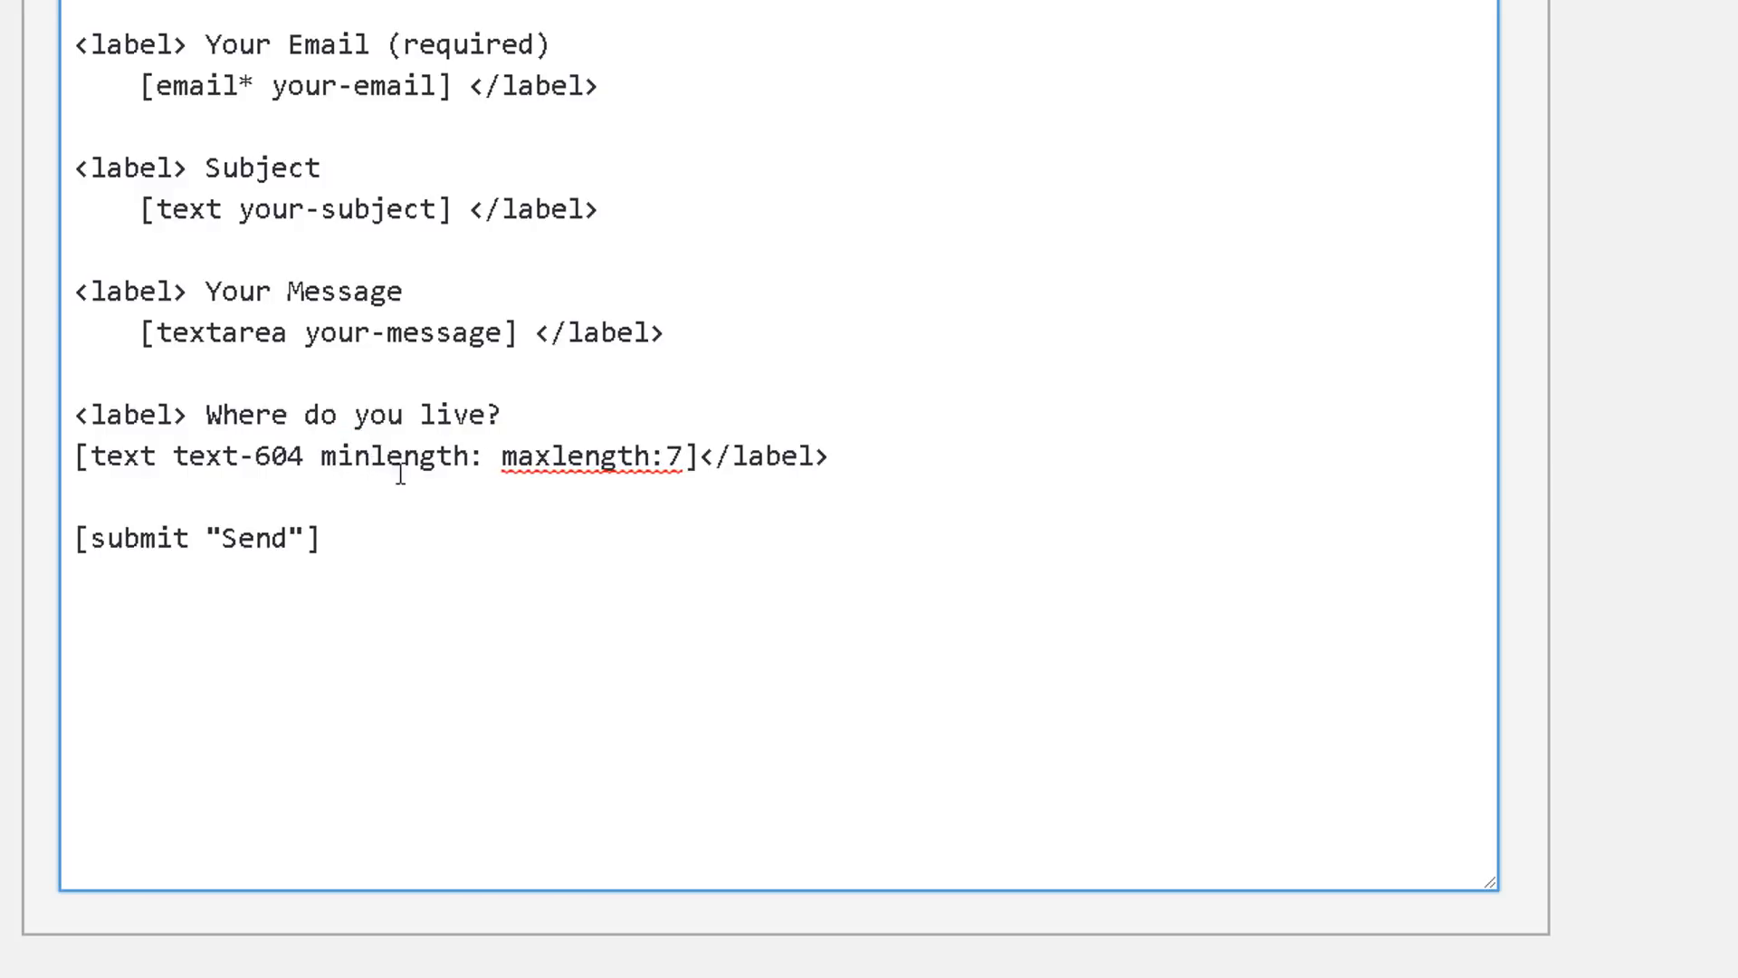
click(483, 457)
text(3)
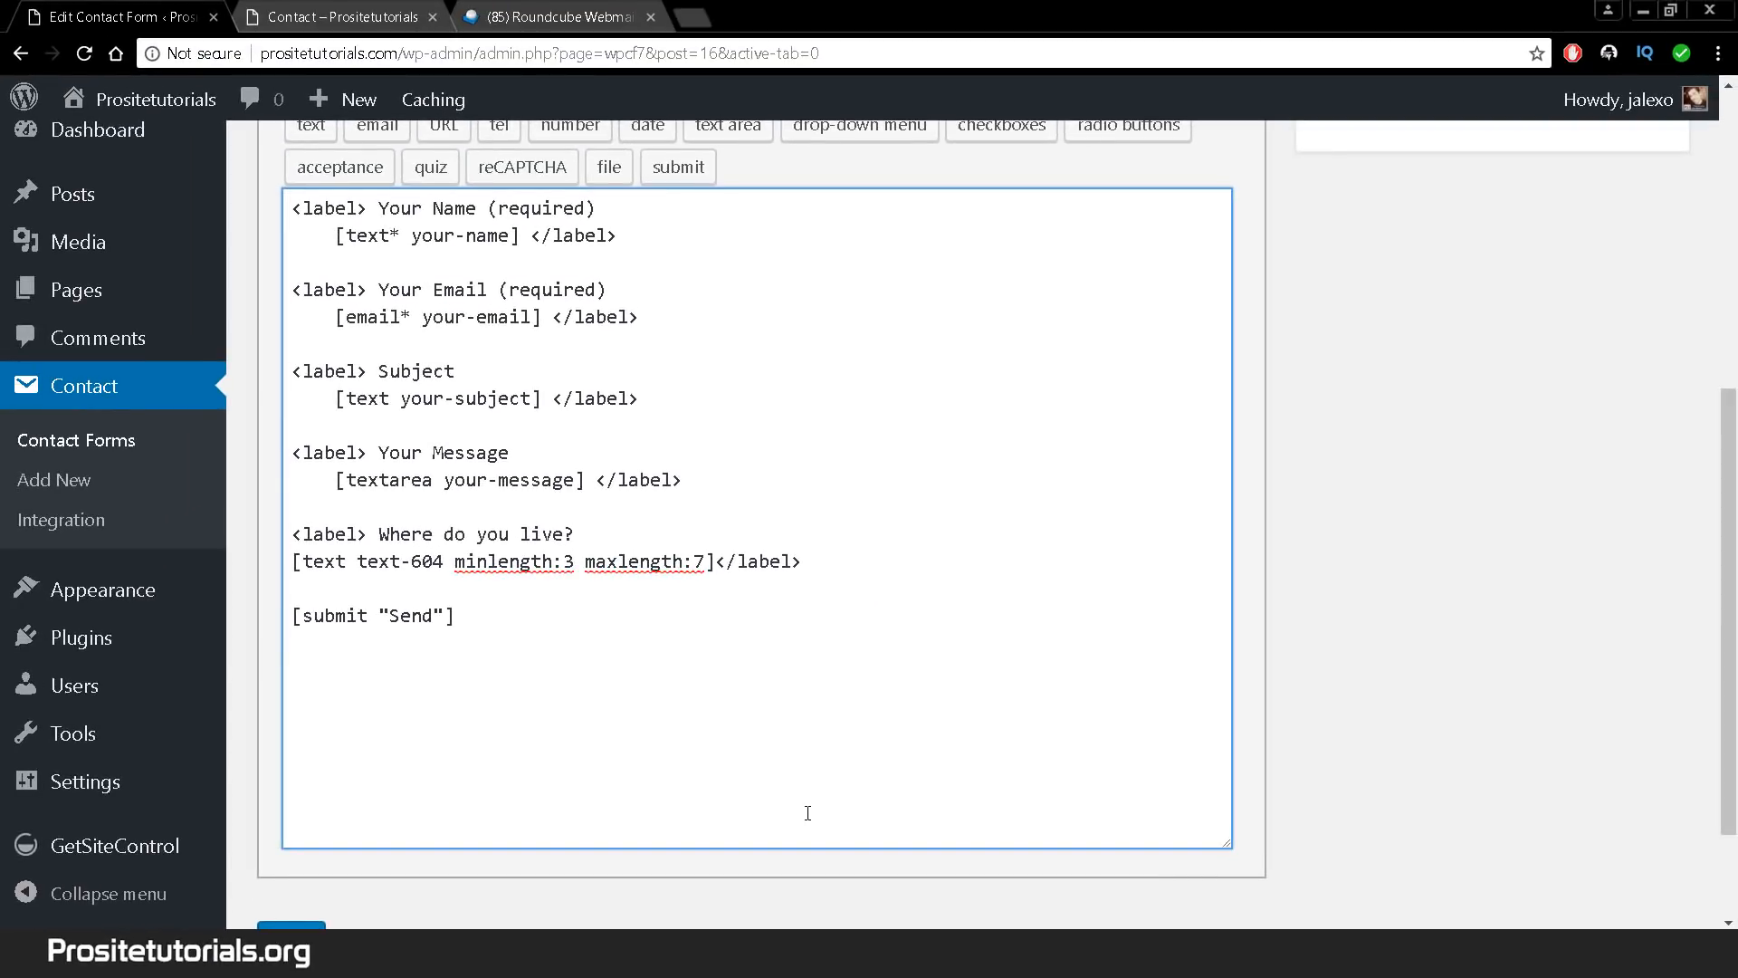
- Save the contact form with the length limits and reload the published Contact page
scroll(1412, 631, up, 4)
click(1630, 234)
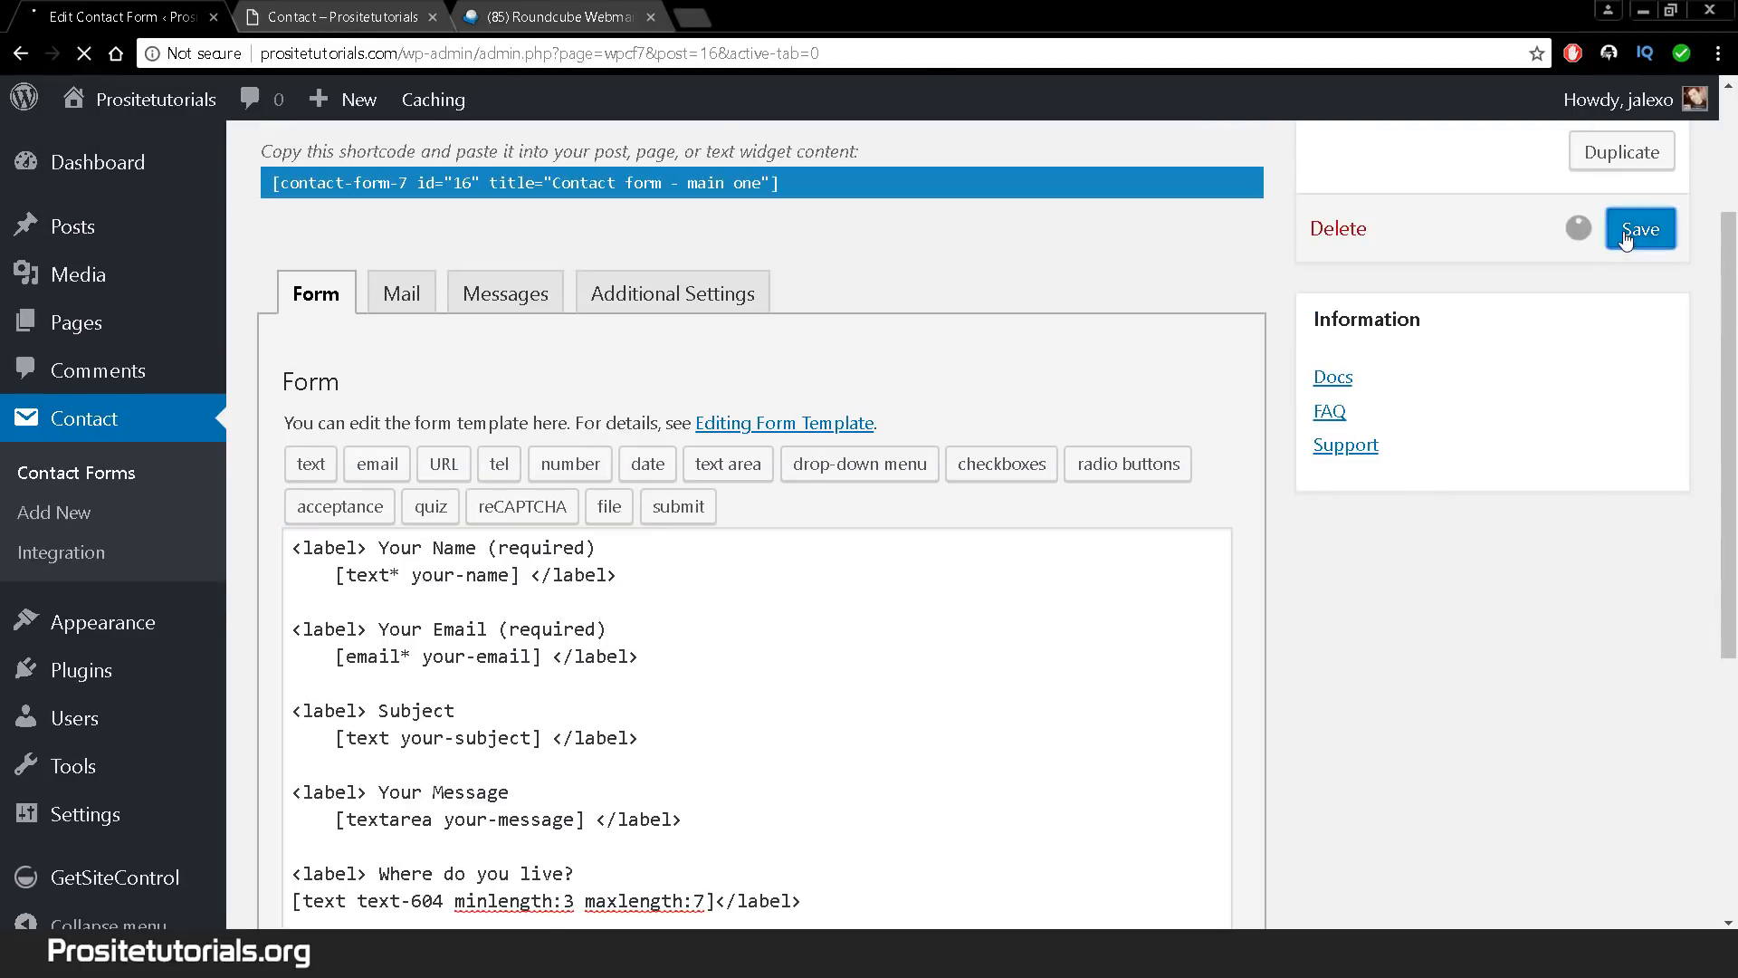
click(342, 16)
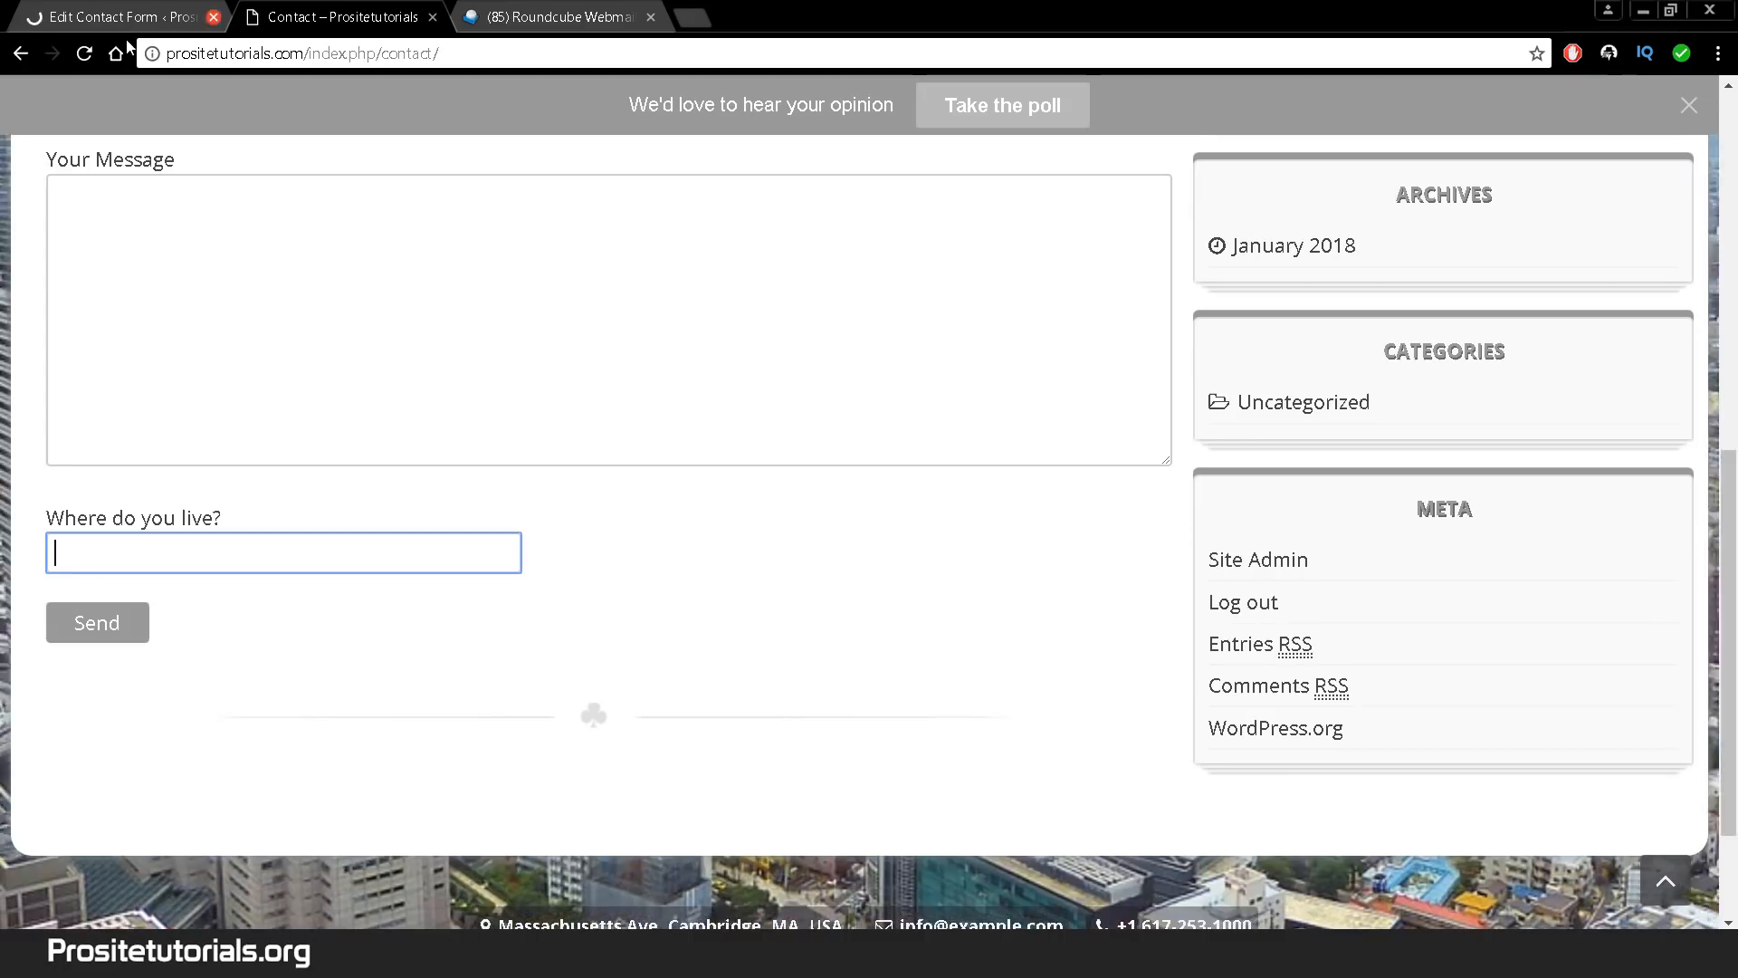
click(88, 54)
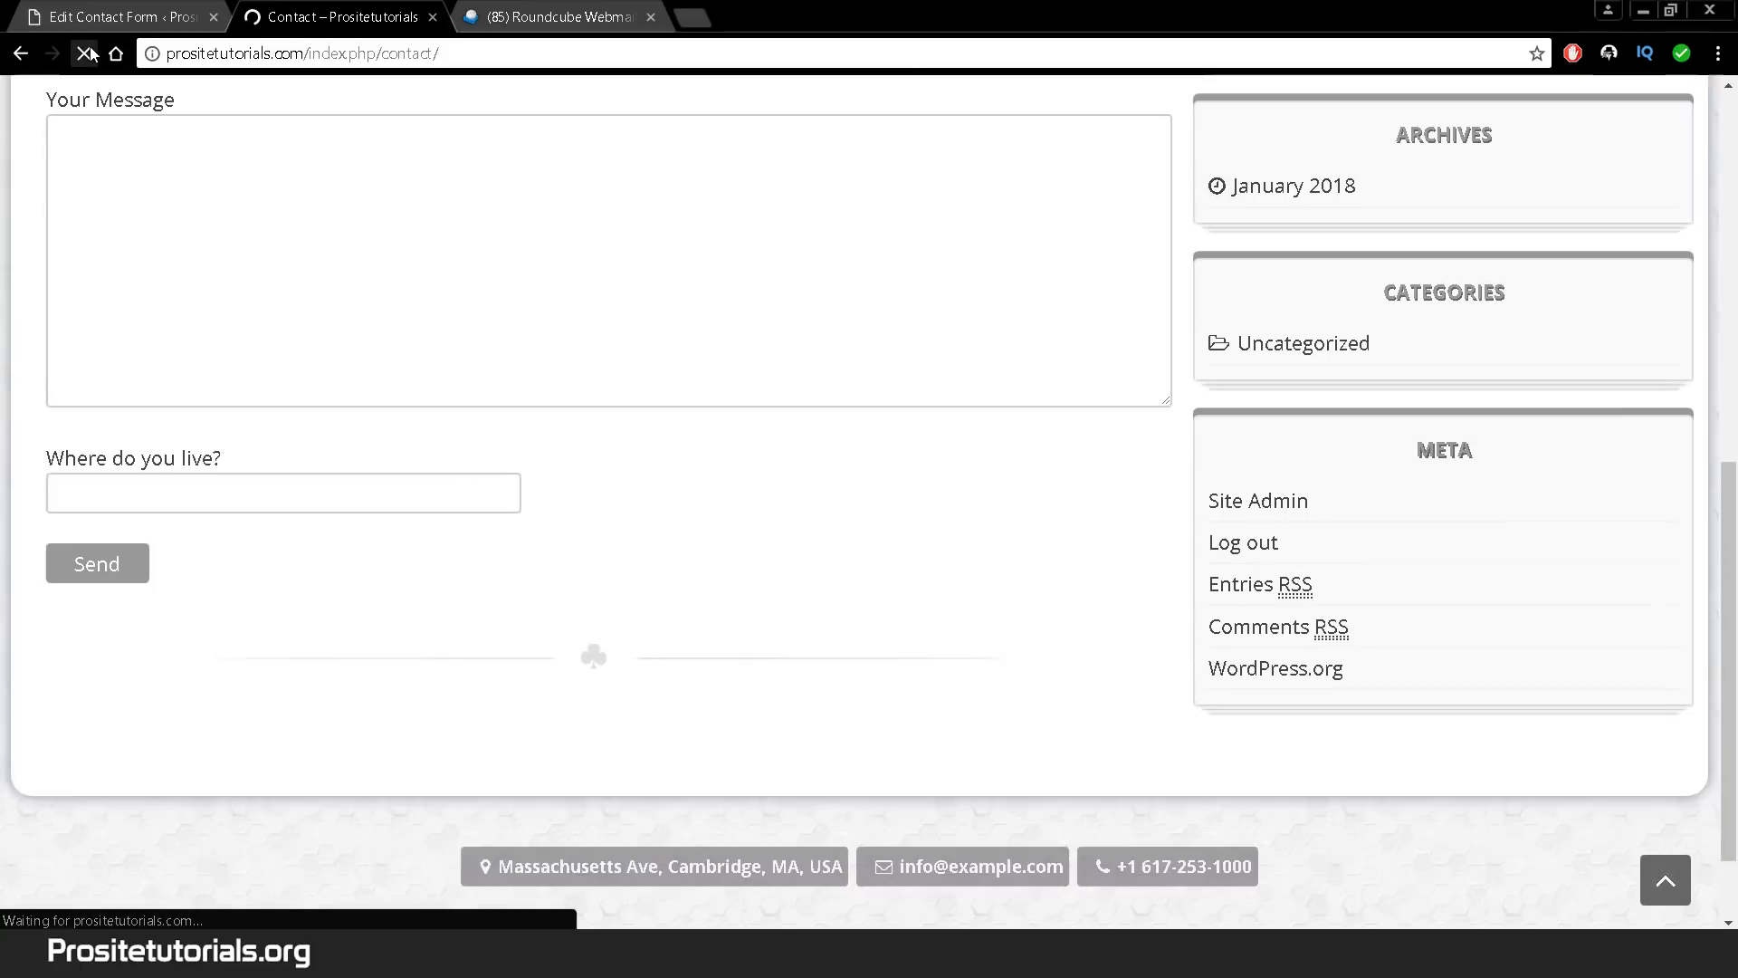
- Test the character limit of the "Where do you live?" field by entering "frfffff" and checking the text's length
click(157, 494)
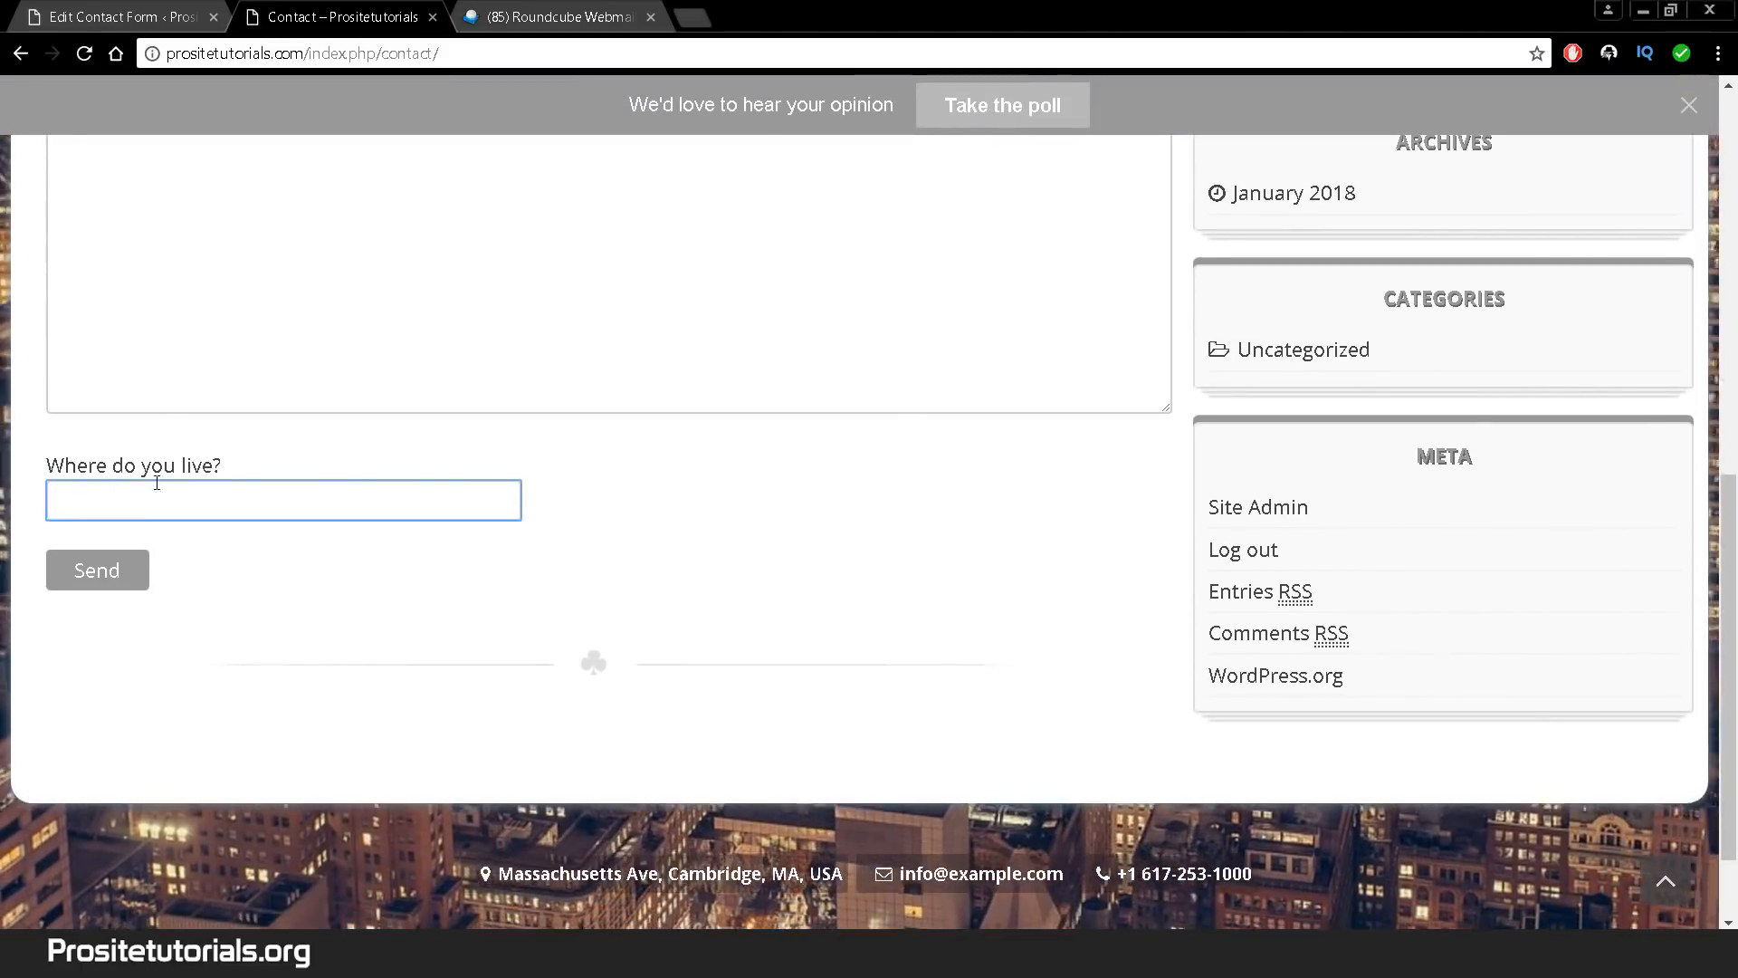
text(frfffff)
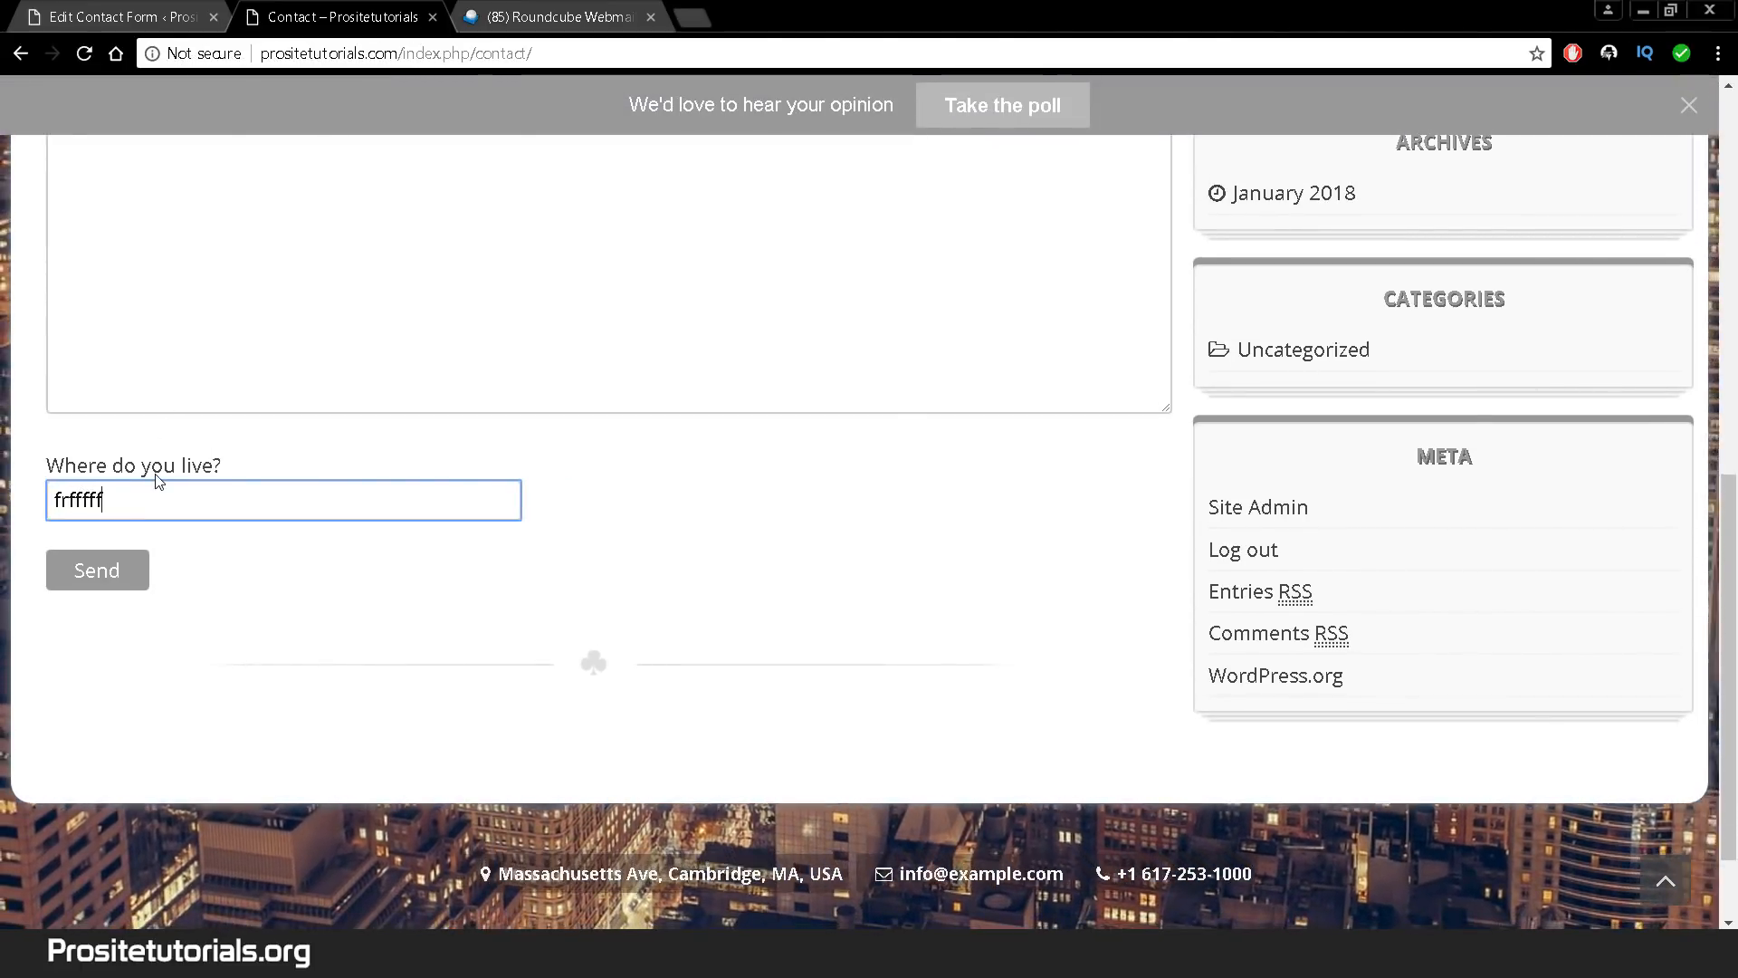
drag(111, 495, 158, 494)
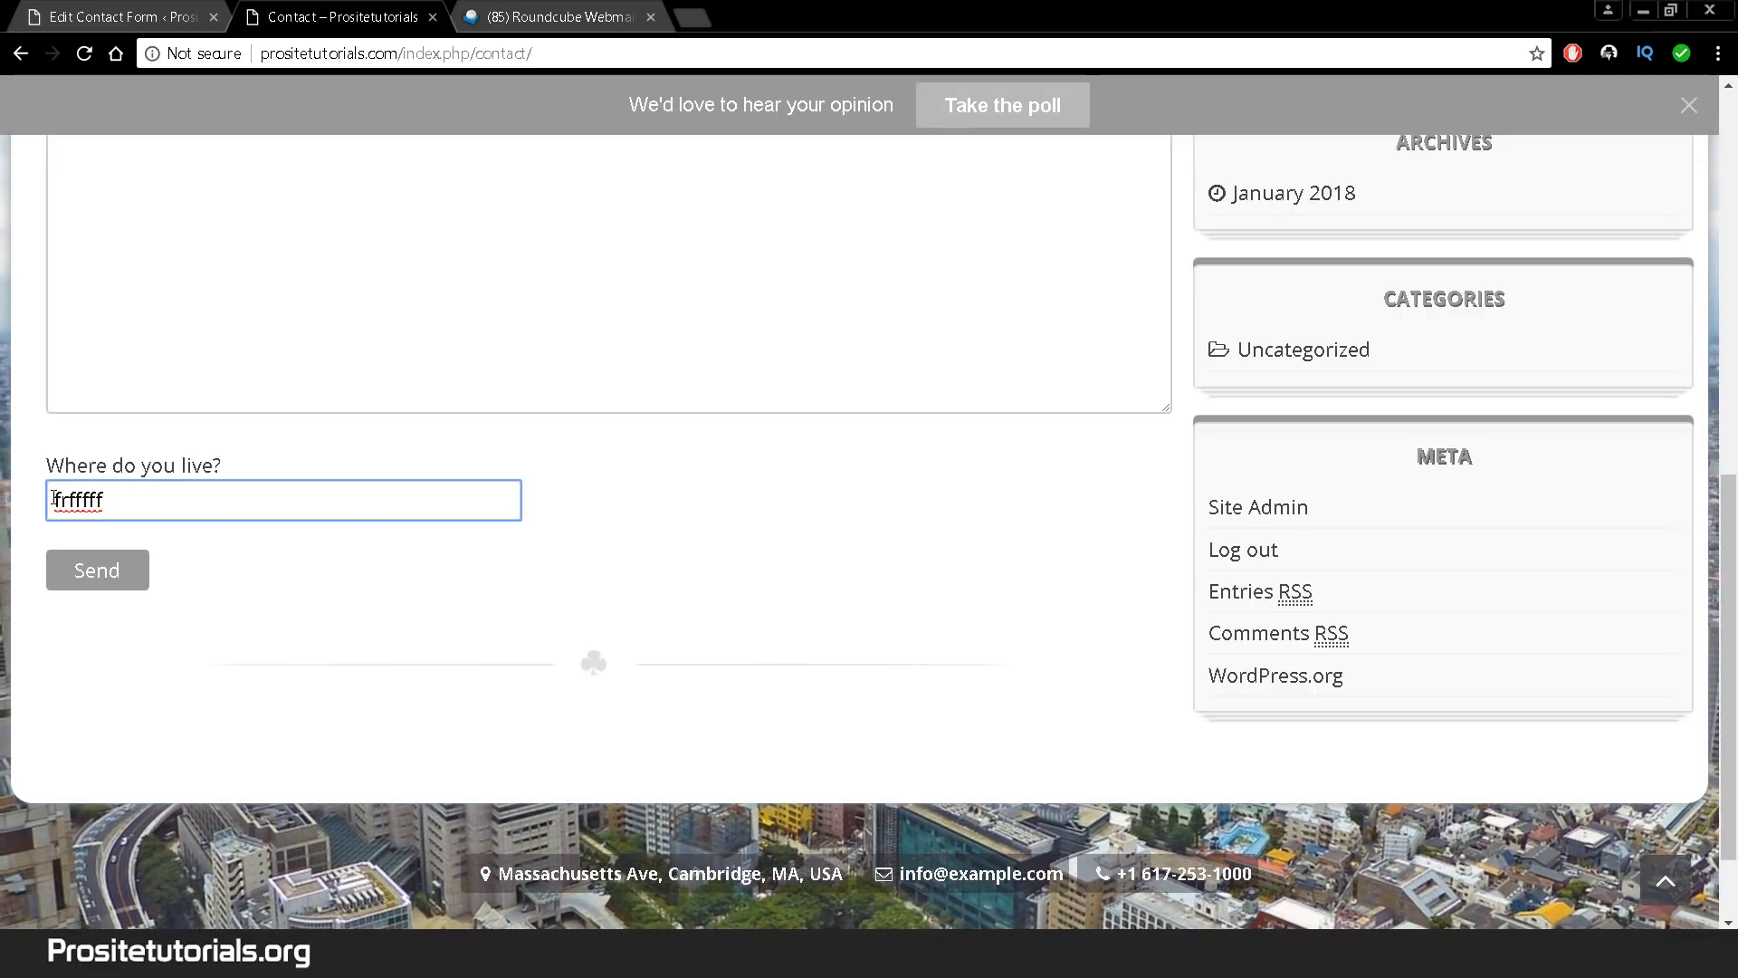
drag(106, 497, 108, 496)
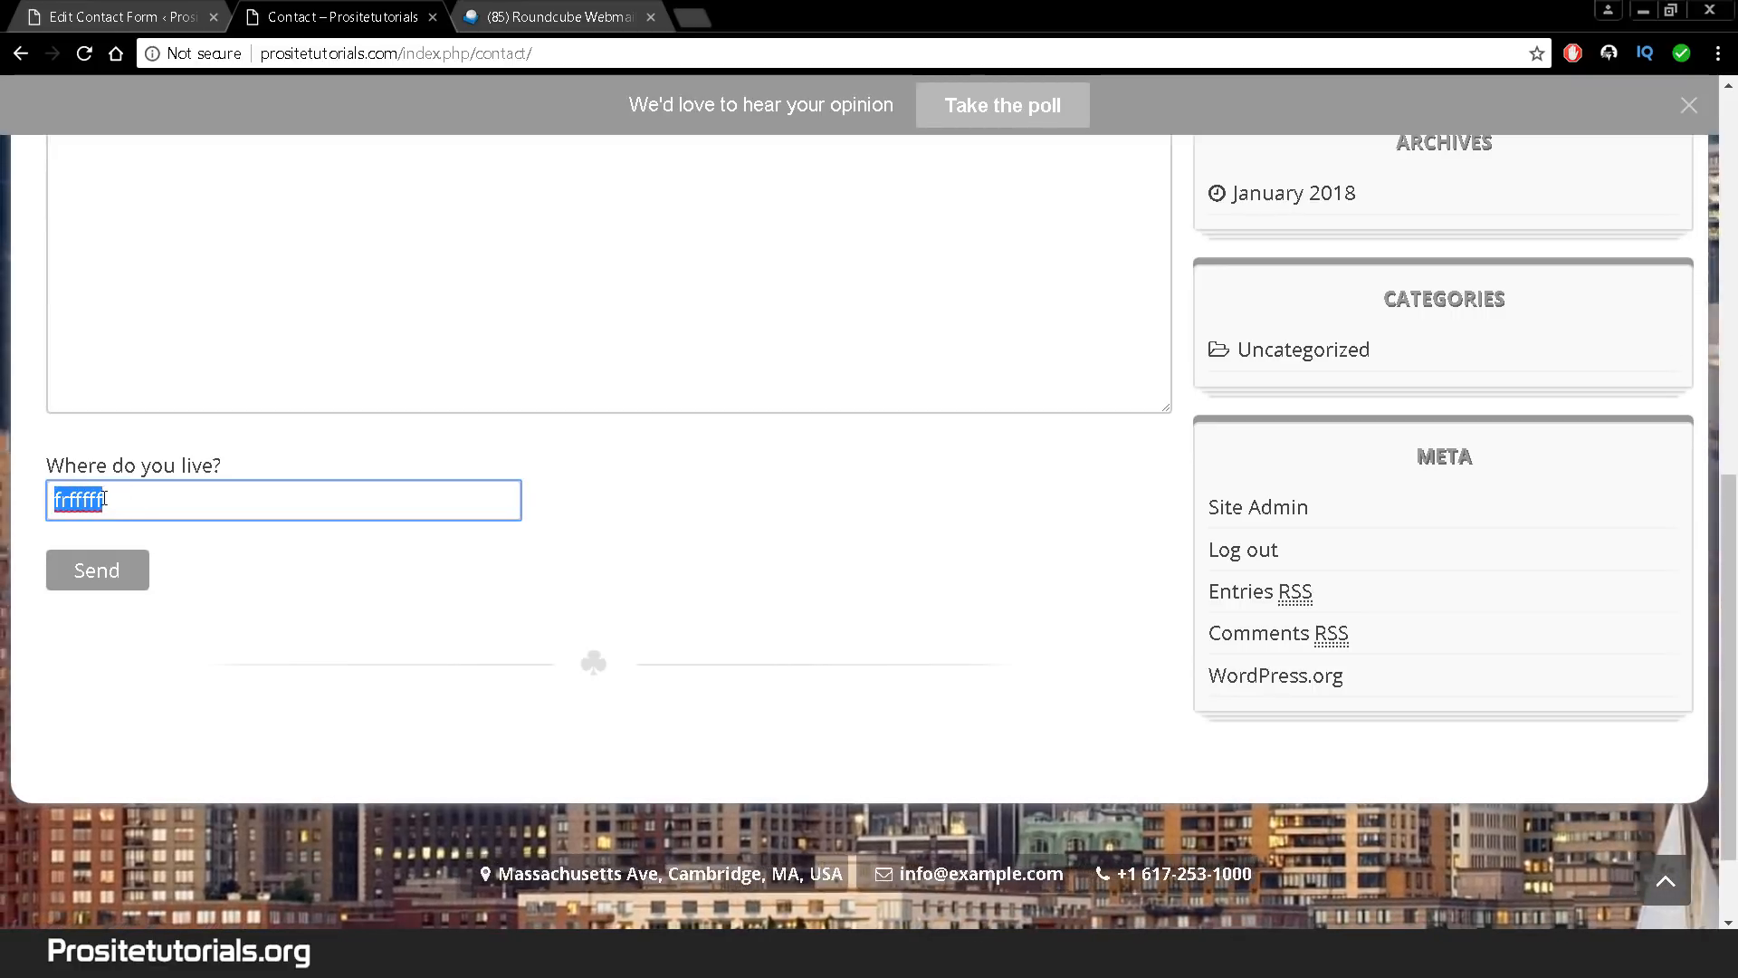
click(119, 504)
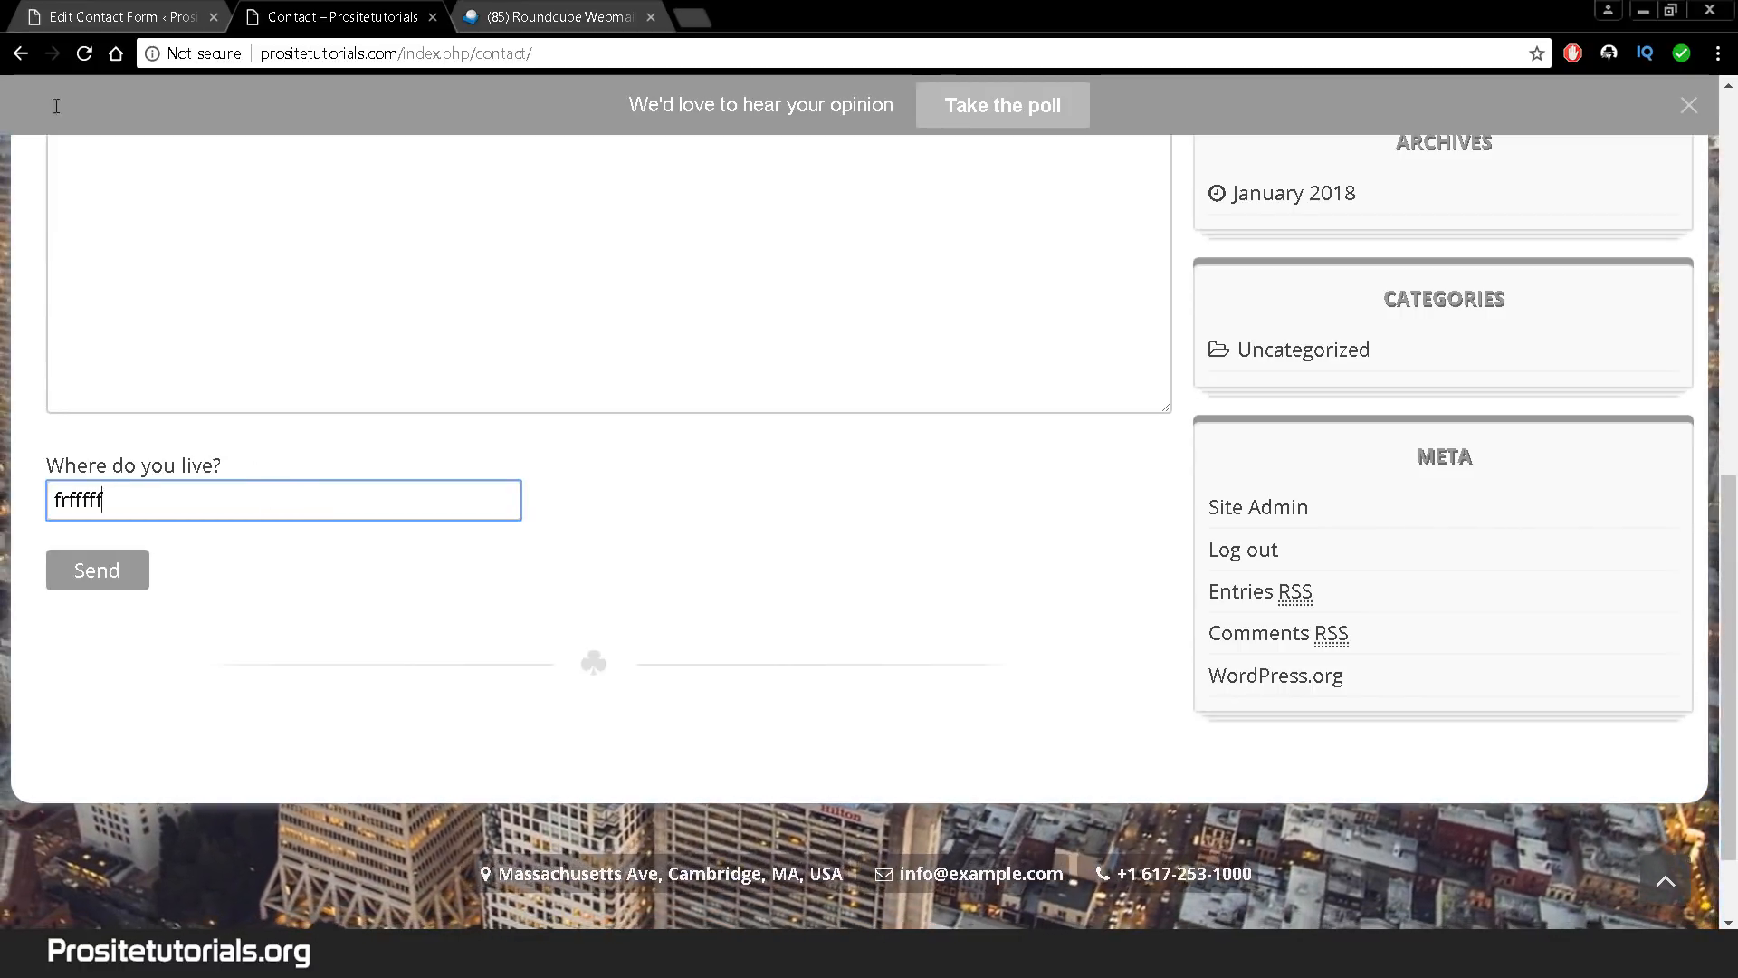
- Return to the contact form editor and highlight the [email* your-email] tag to examine it in the form template
click(109, 16)
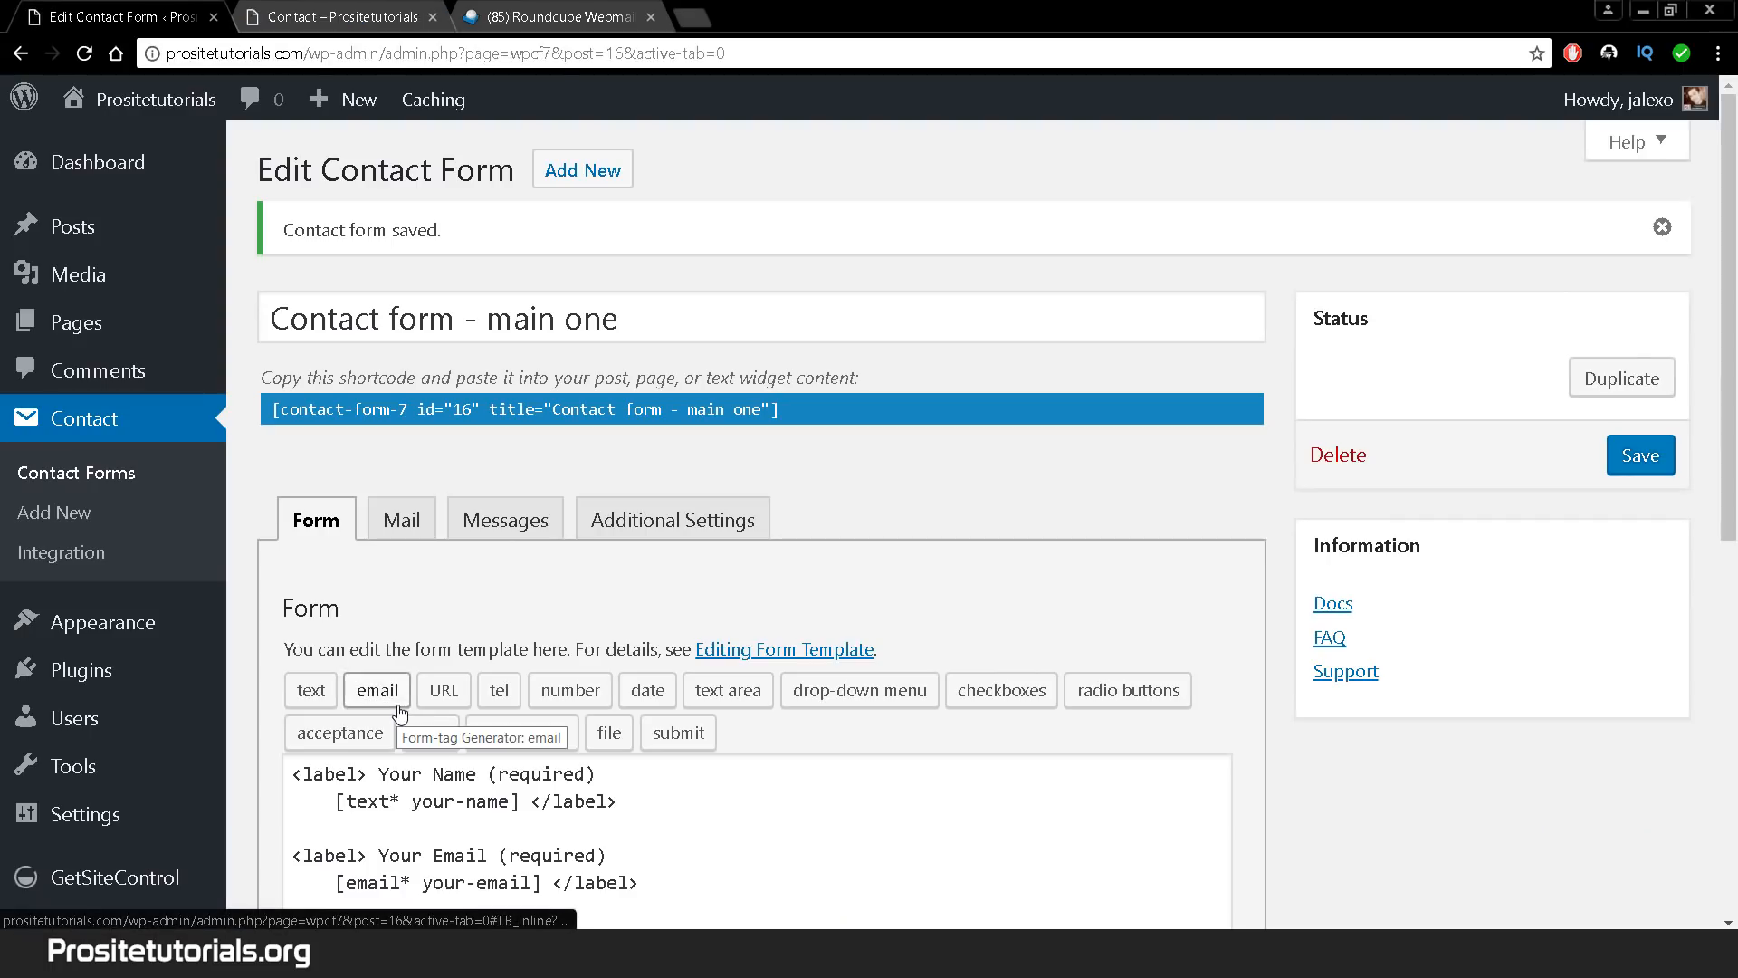
scroll(401, 712, down, 1)
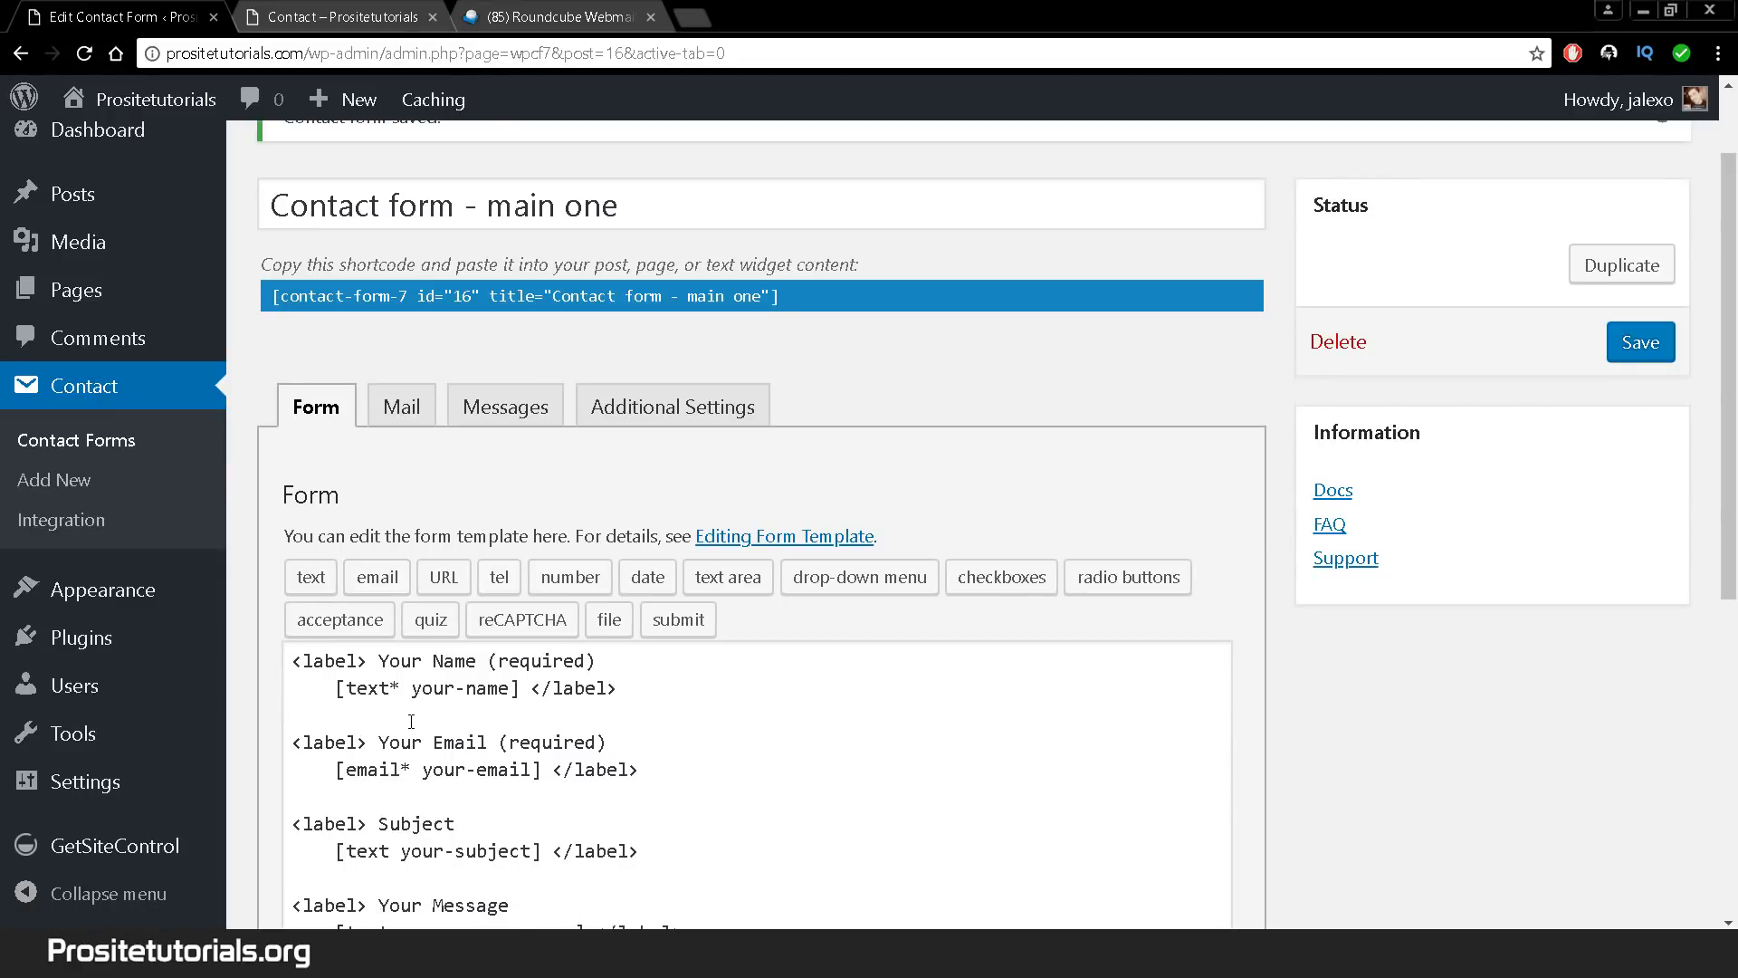
drag(340, 769, 541, 769)
scroll(554, 871, down, 1)
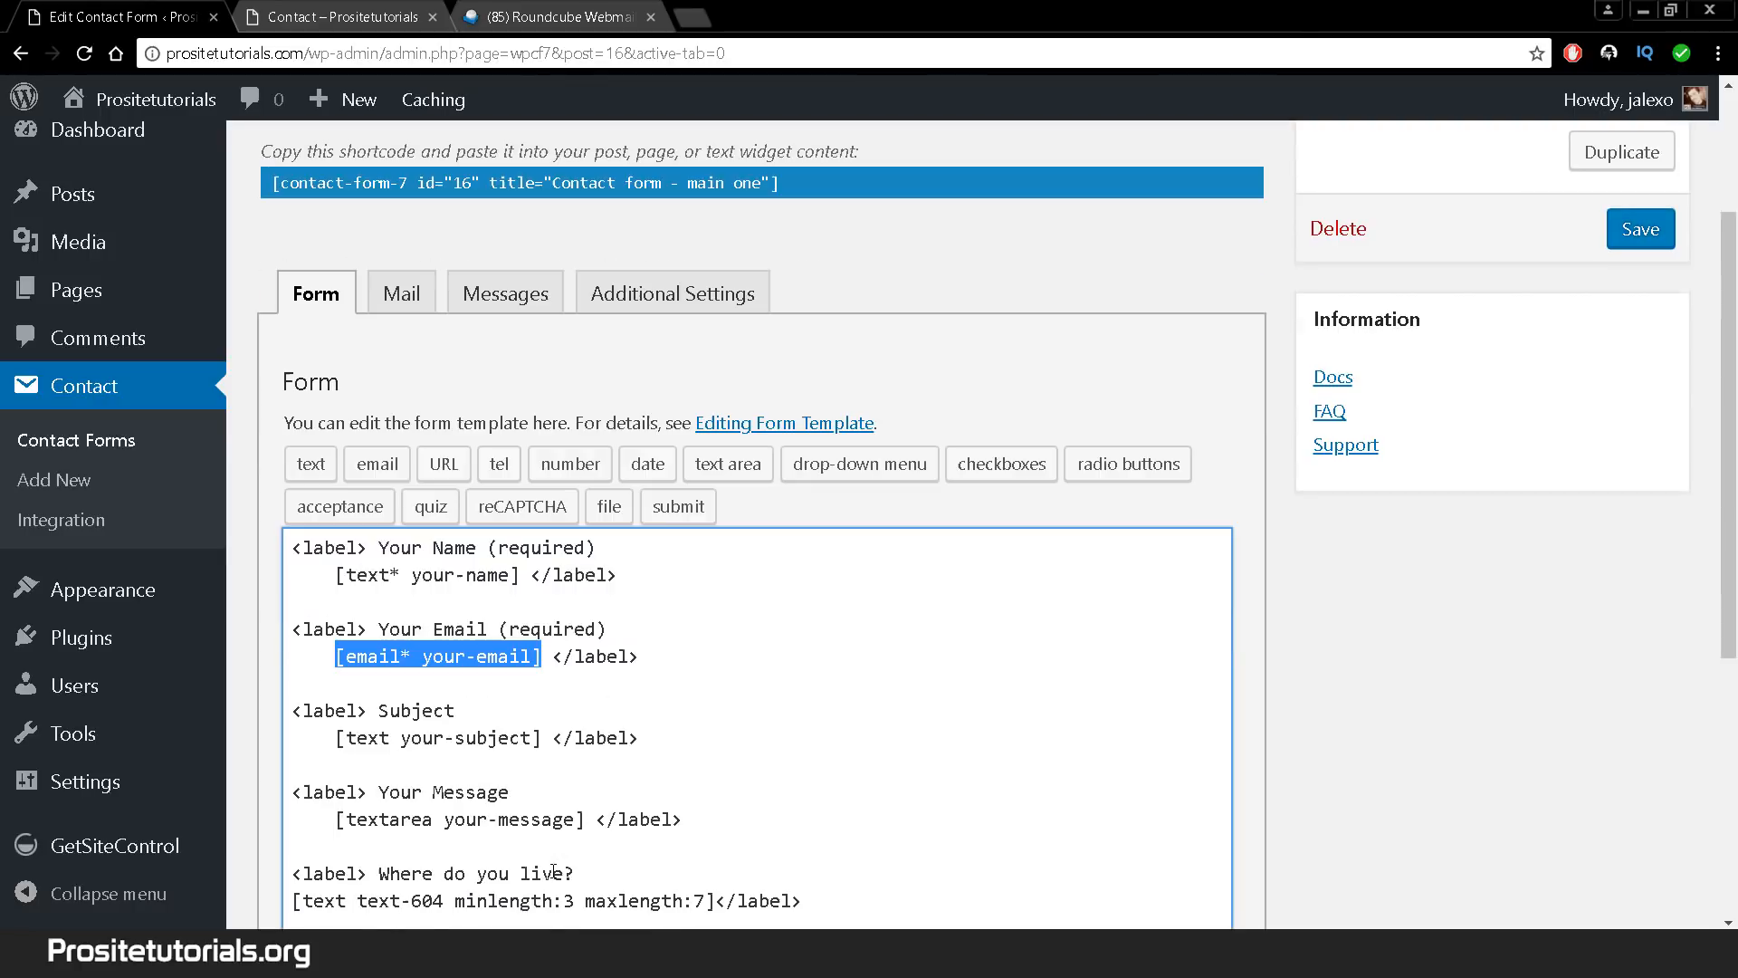
- Make room below the "Where do you live?" field and examine the form-tag generator for an email field
scroll(554, 843, down, 2)
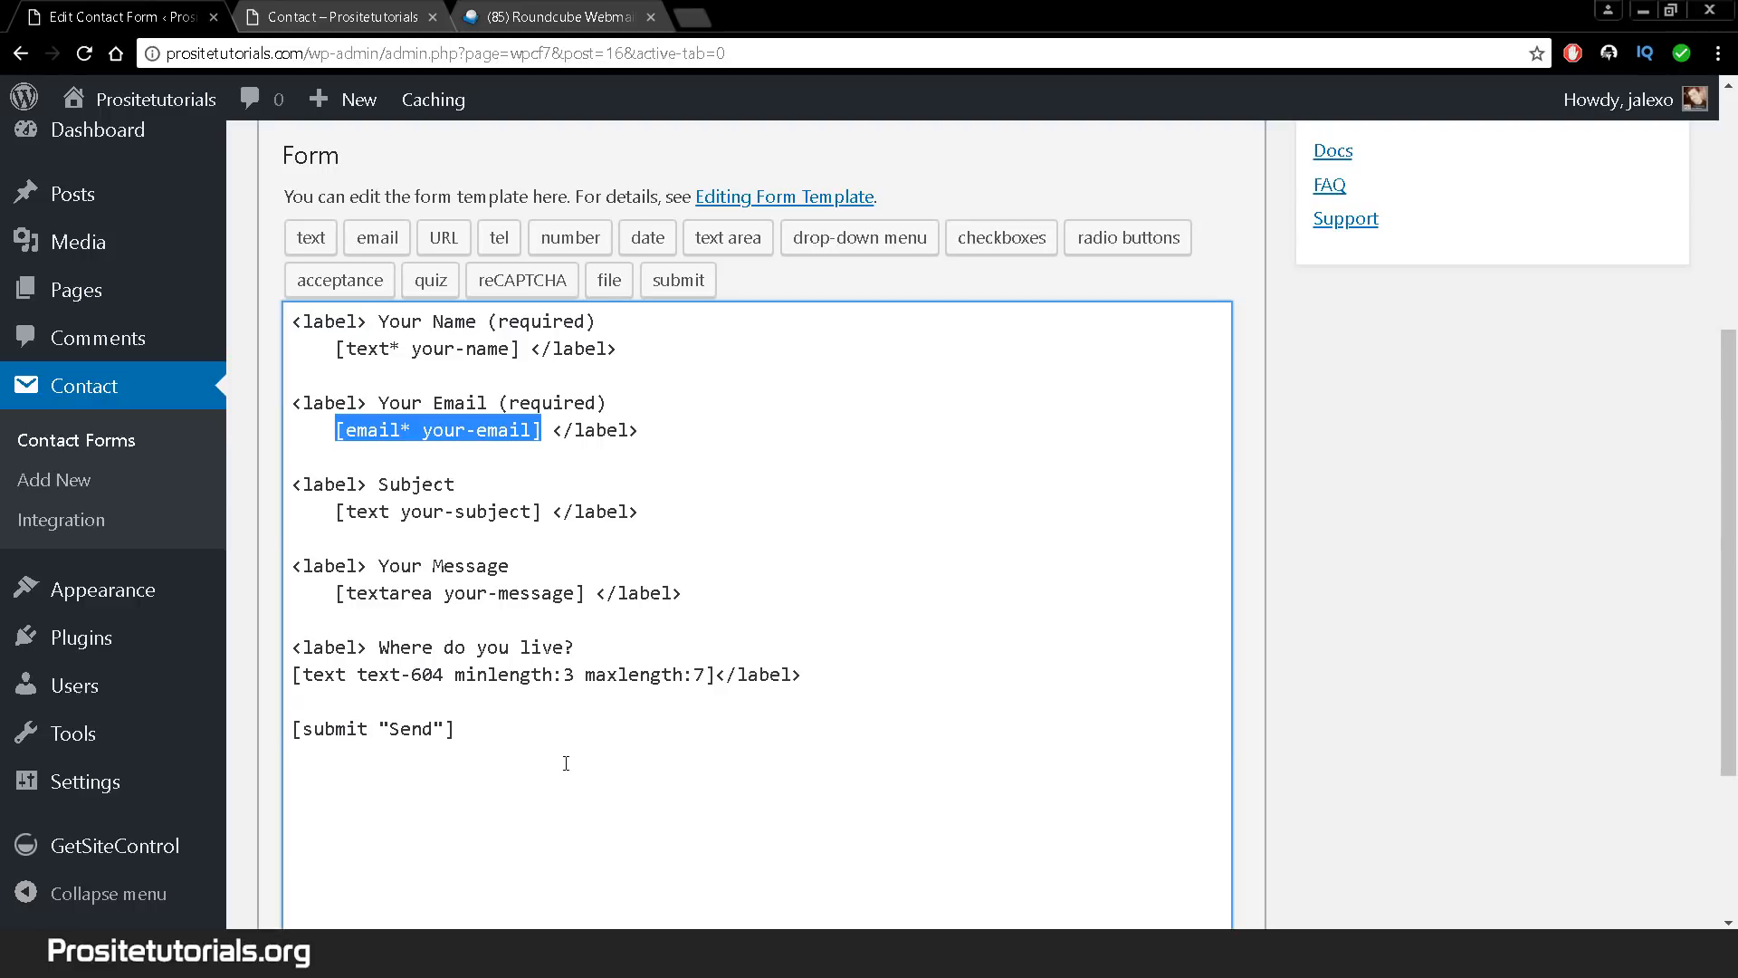
click(859, 670)
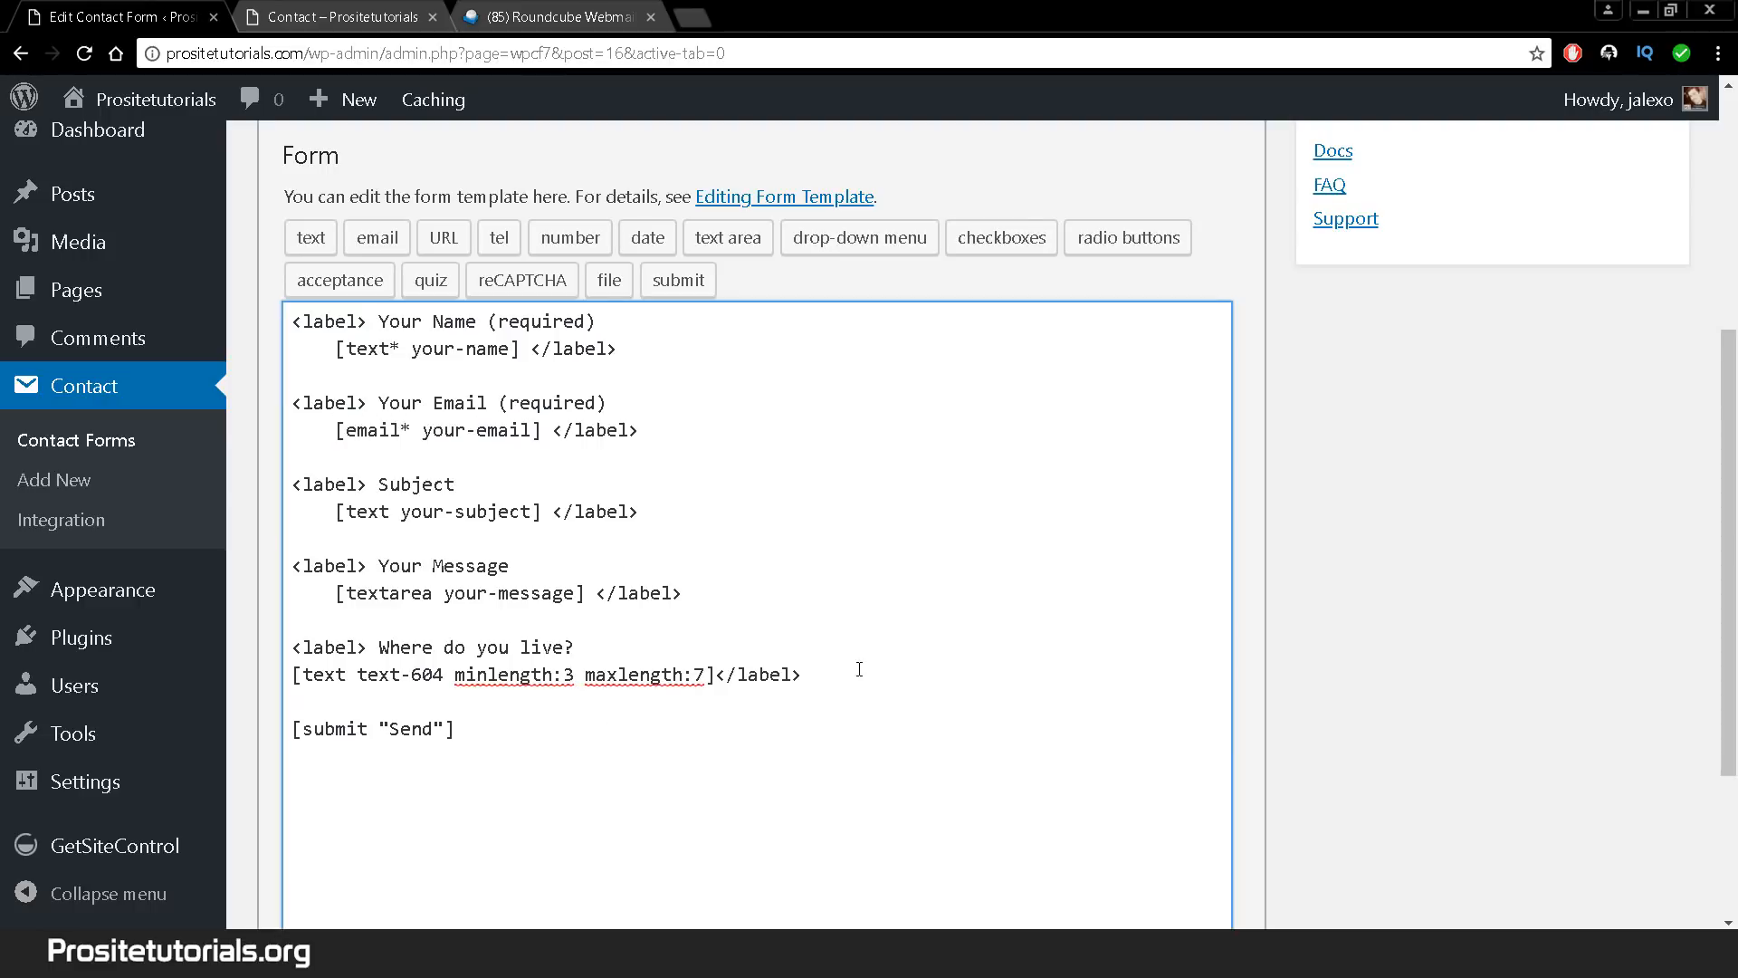
key(Return)
key(Return)
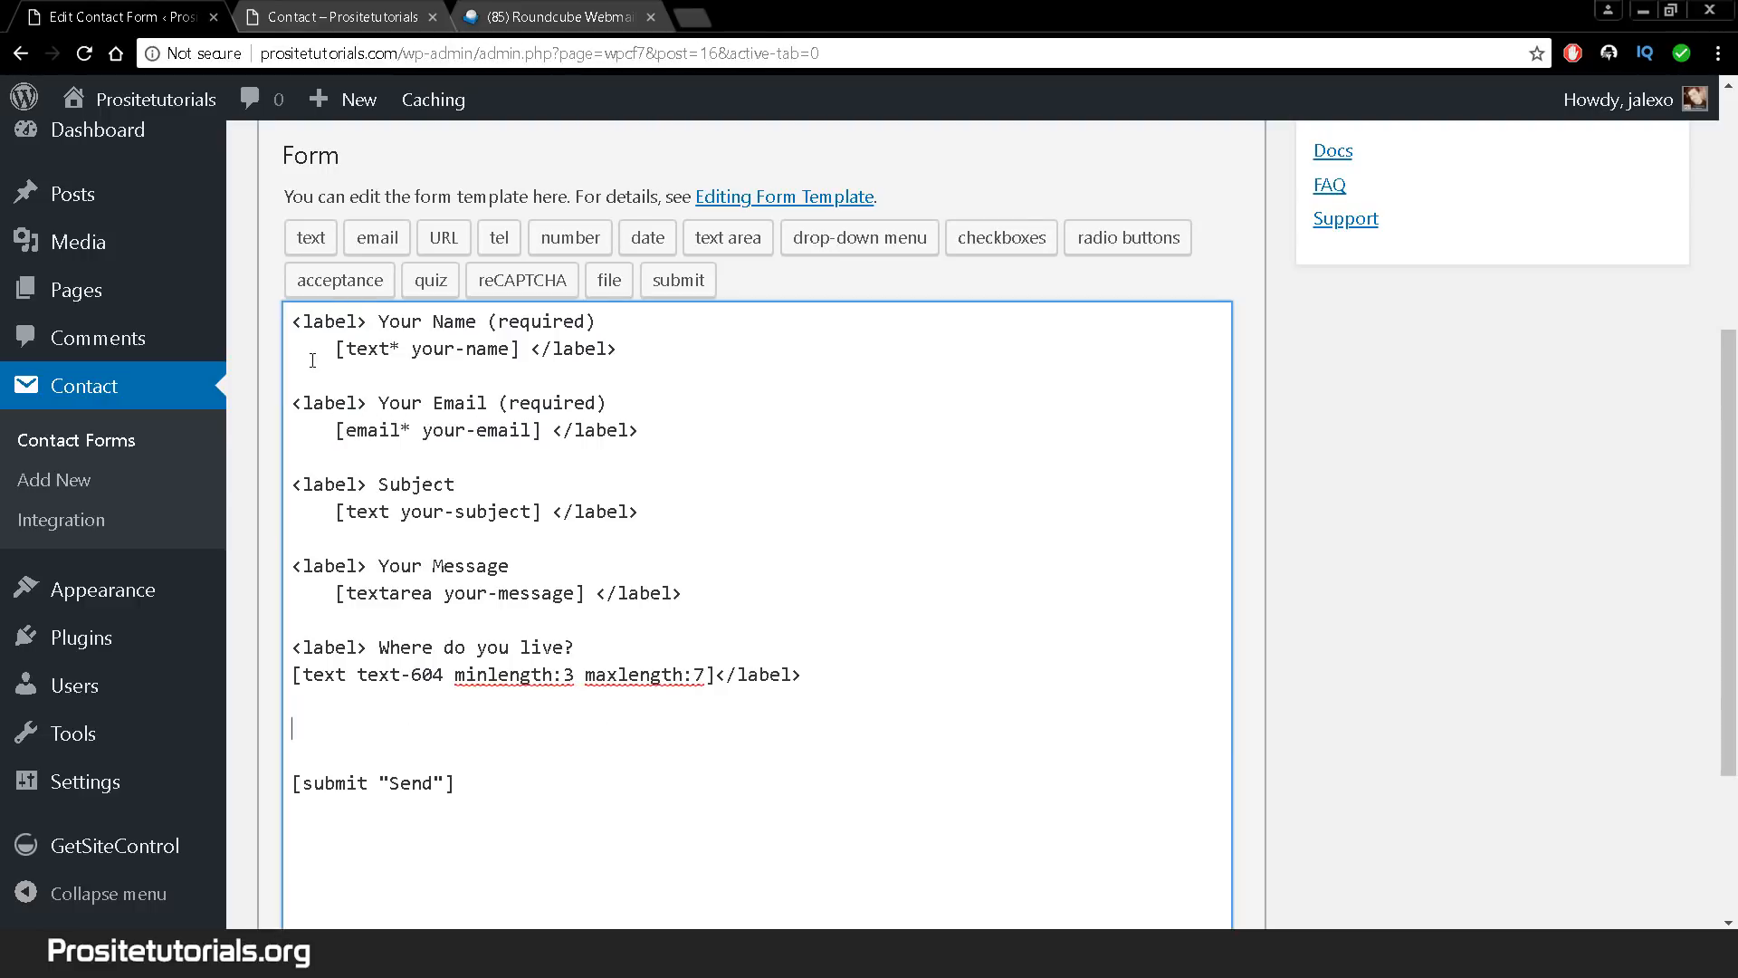
click(380, 241)
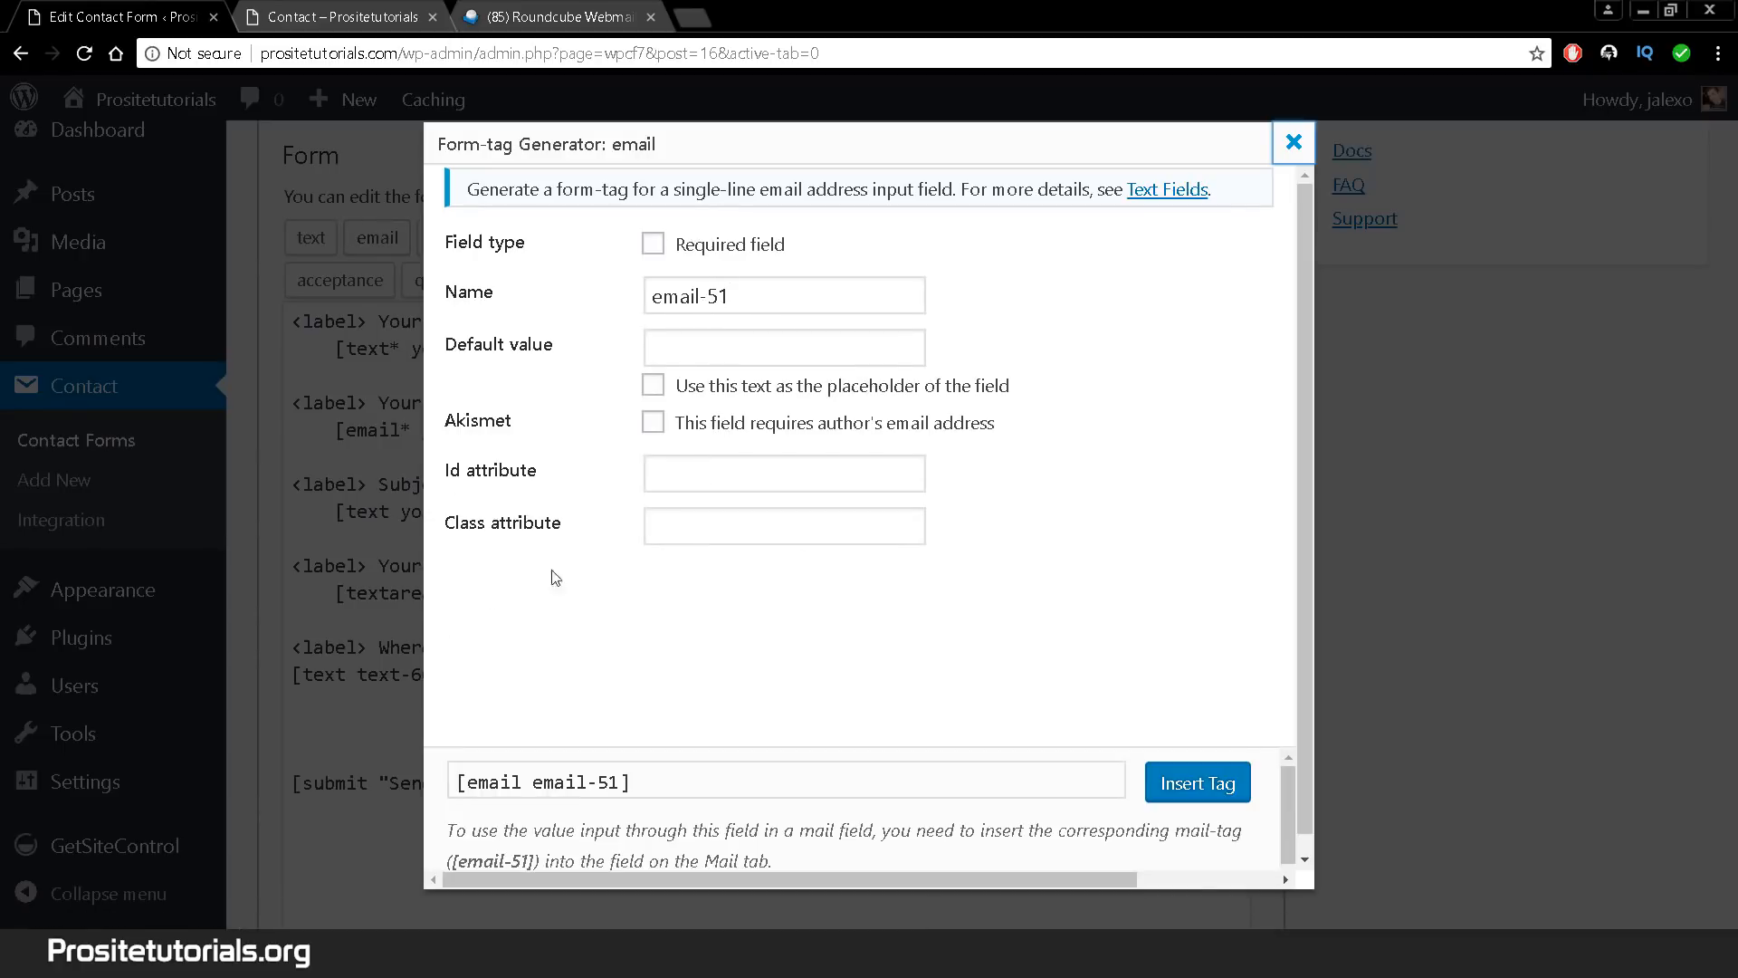
click(1293, 142)
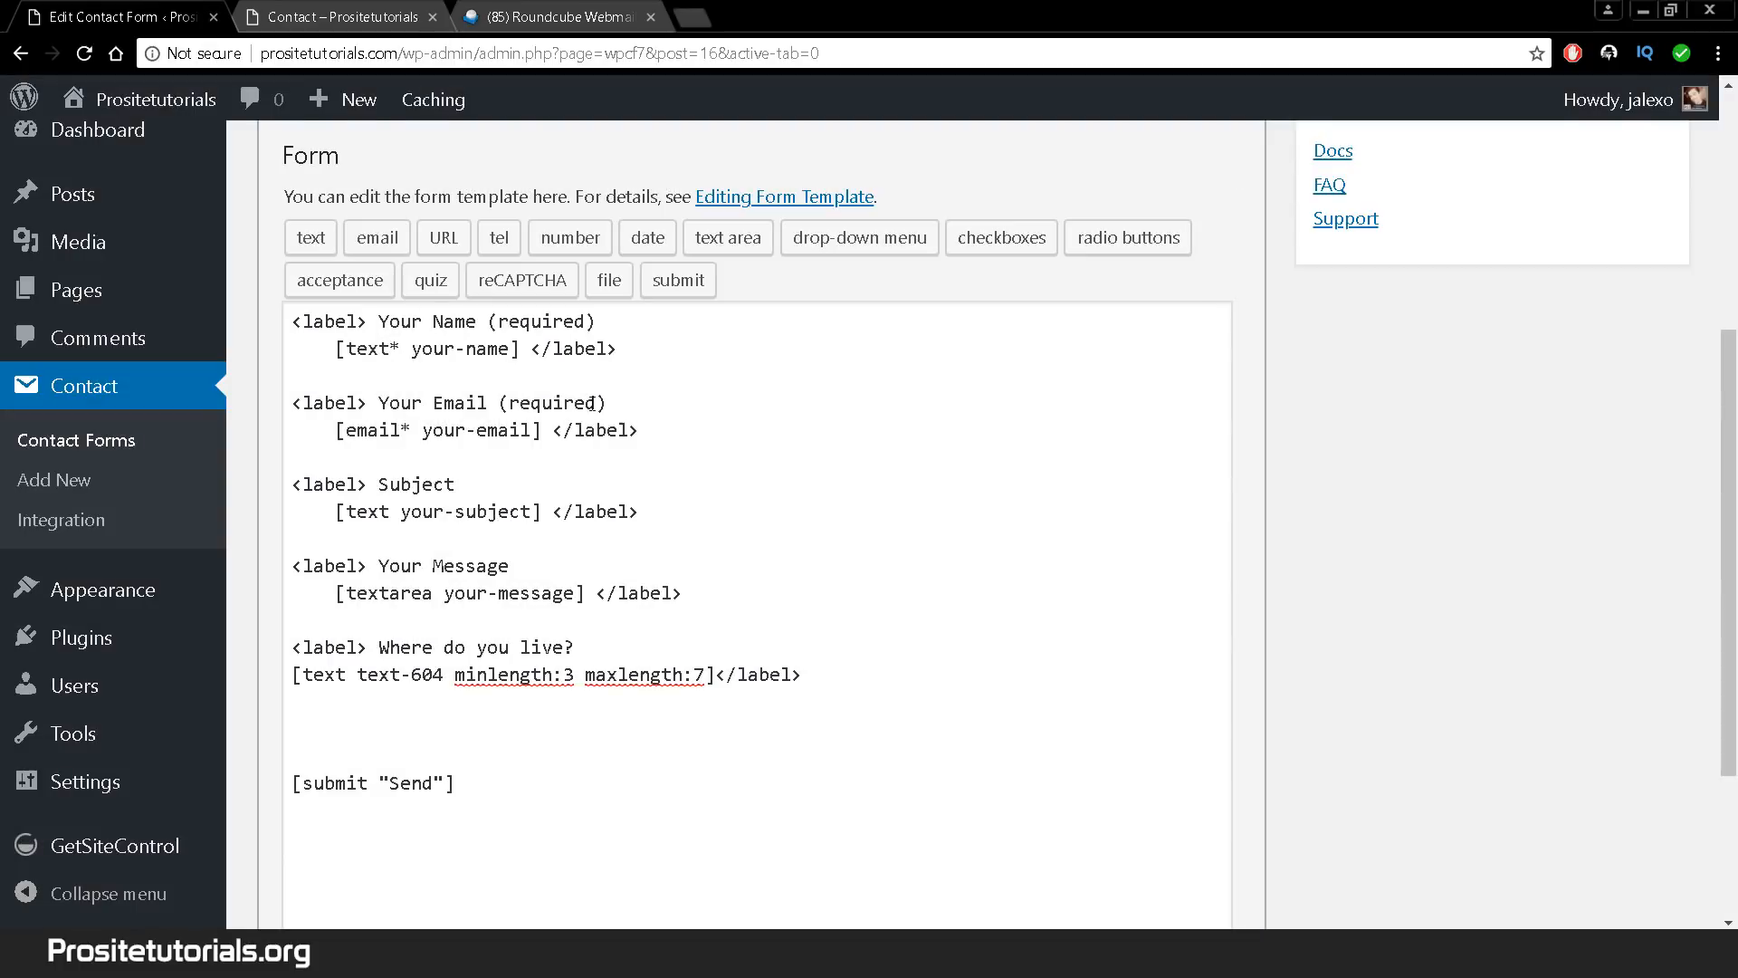
- Highlight the [email* your-email] line and the minlength option of the text tag to examine them in the form template
drag(639, 431, 296, 419)
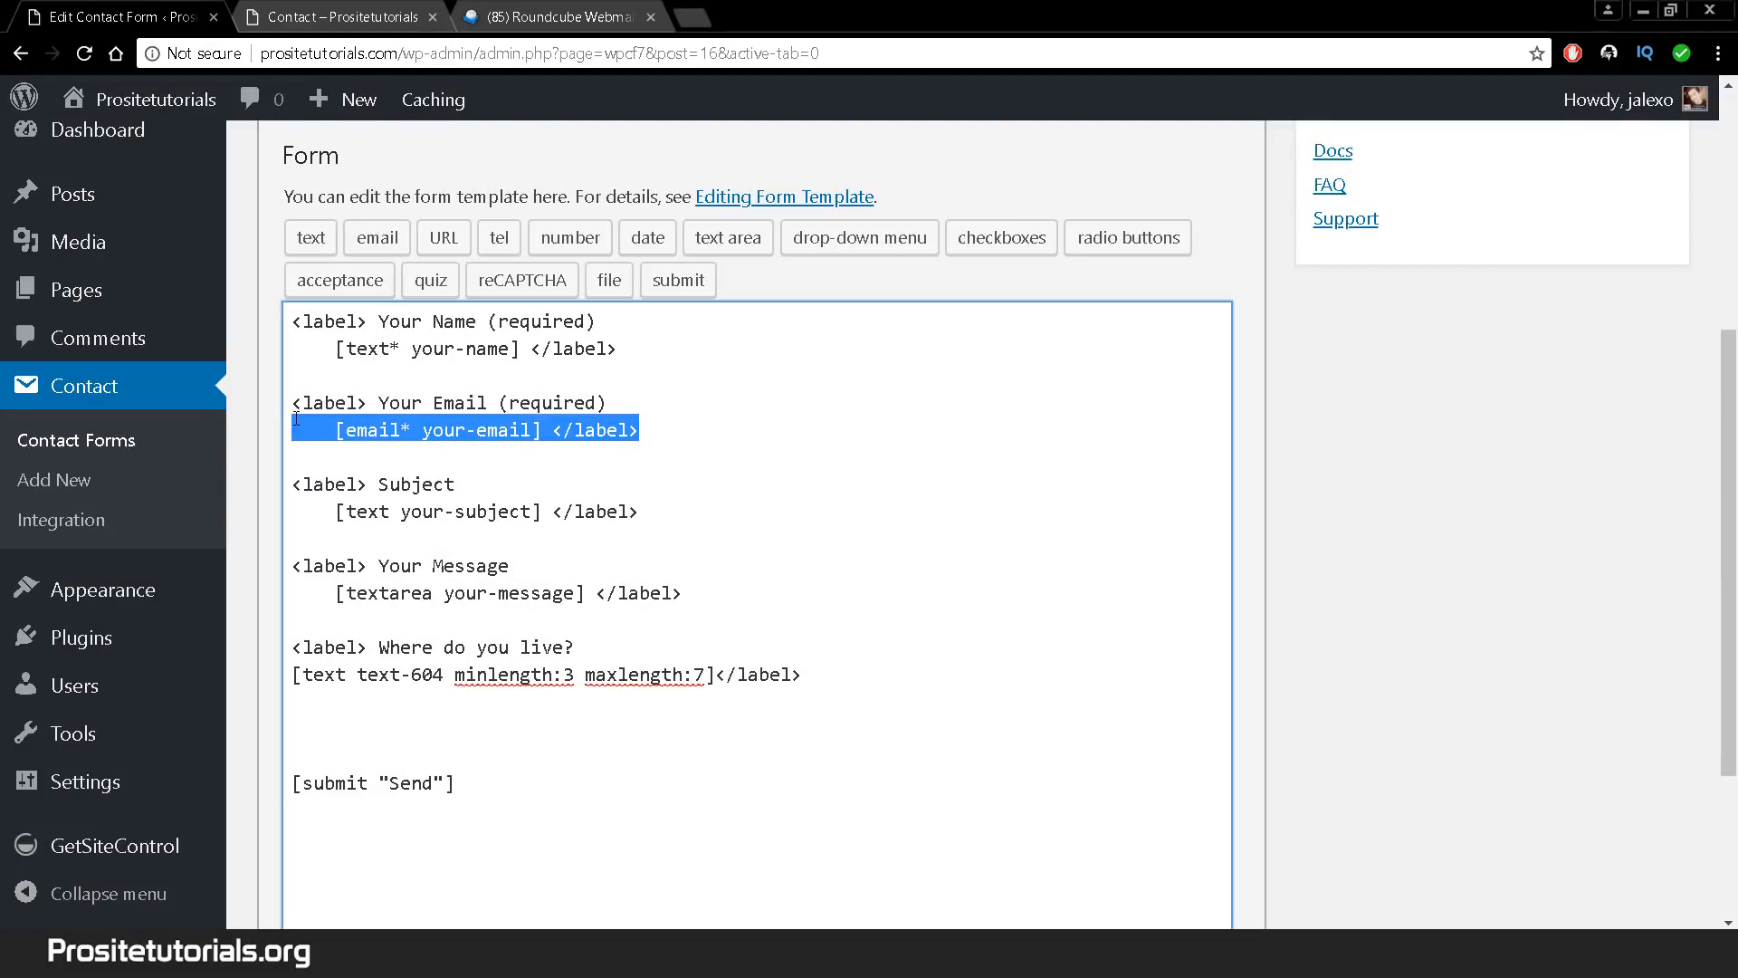
click(589, 719)
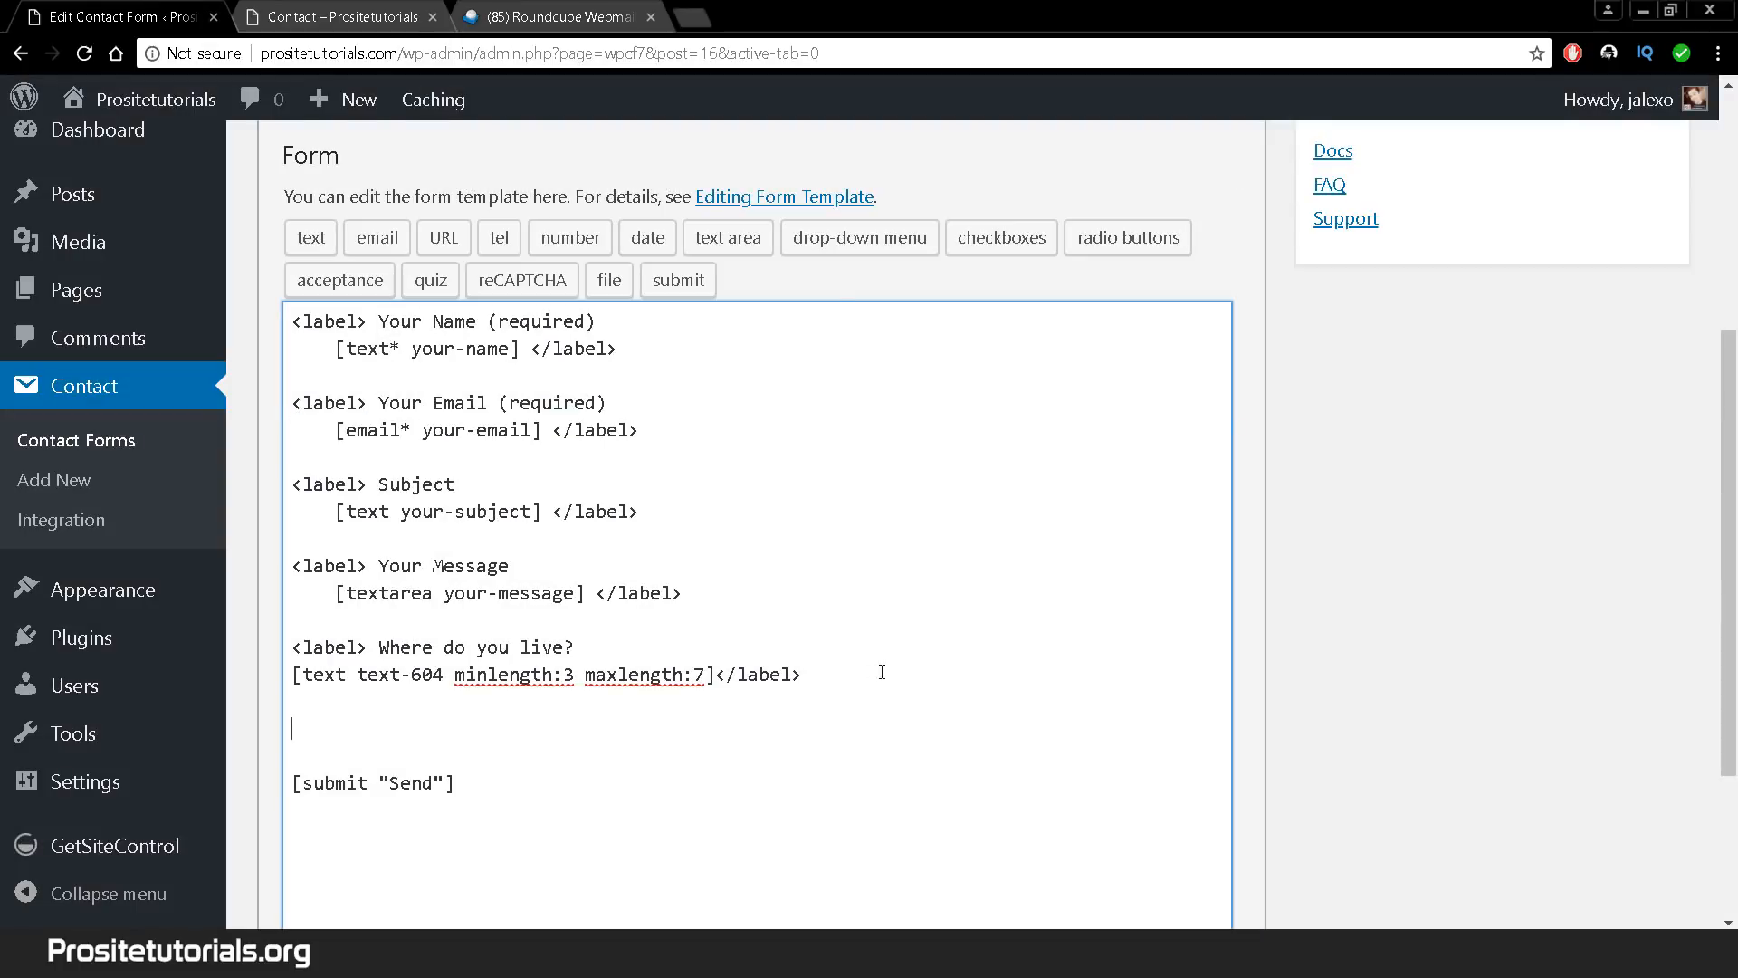
drag(447, 681, 569, 683)
double_click(459, 676)
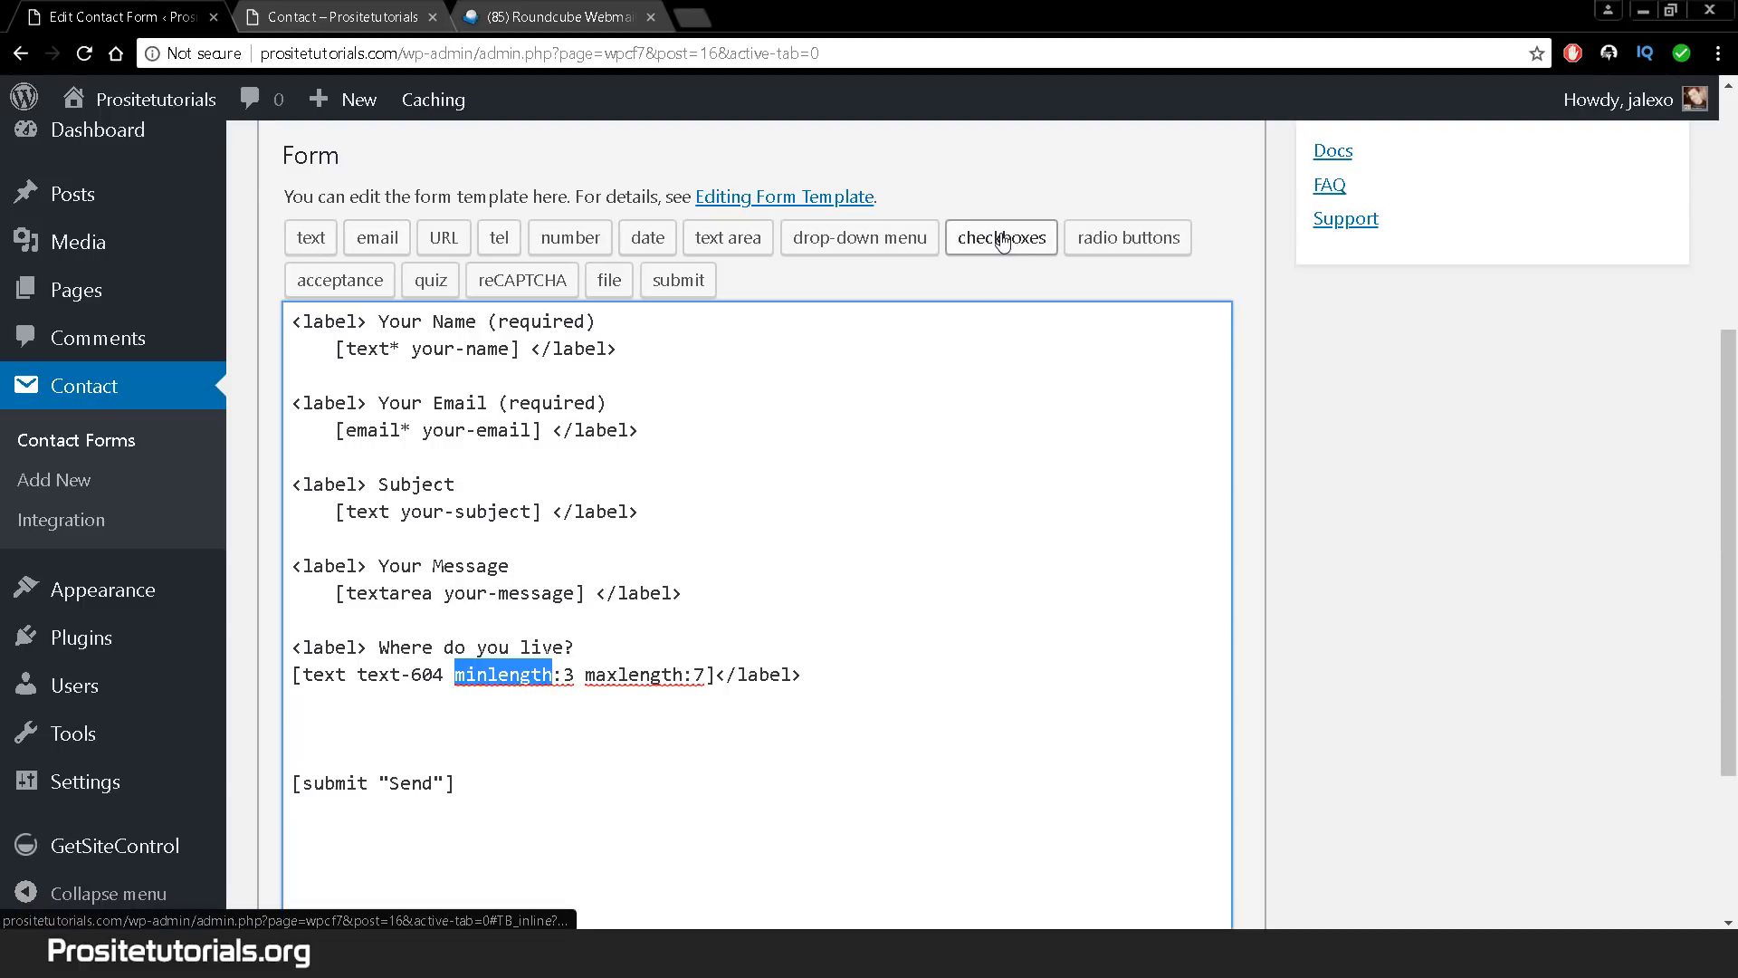
click(912, 682)
key(Return)
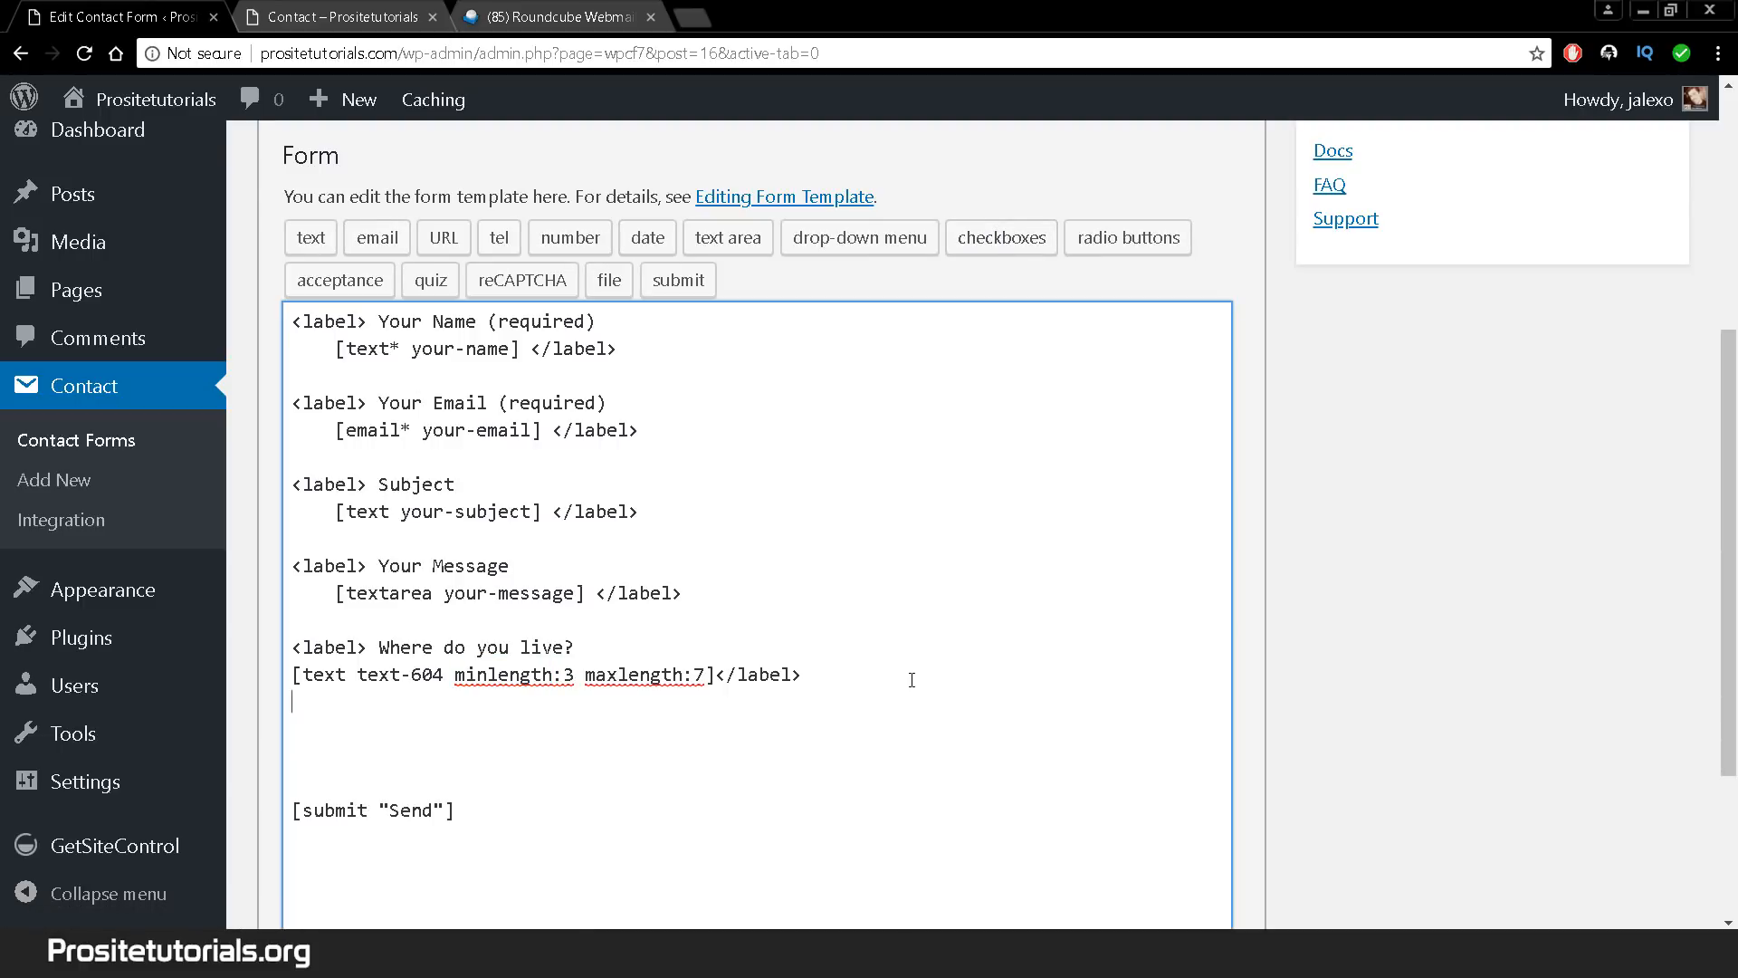
text(~)
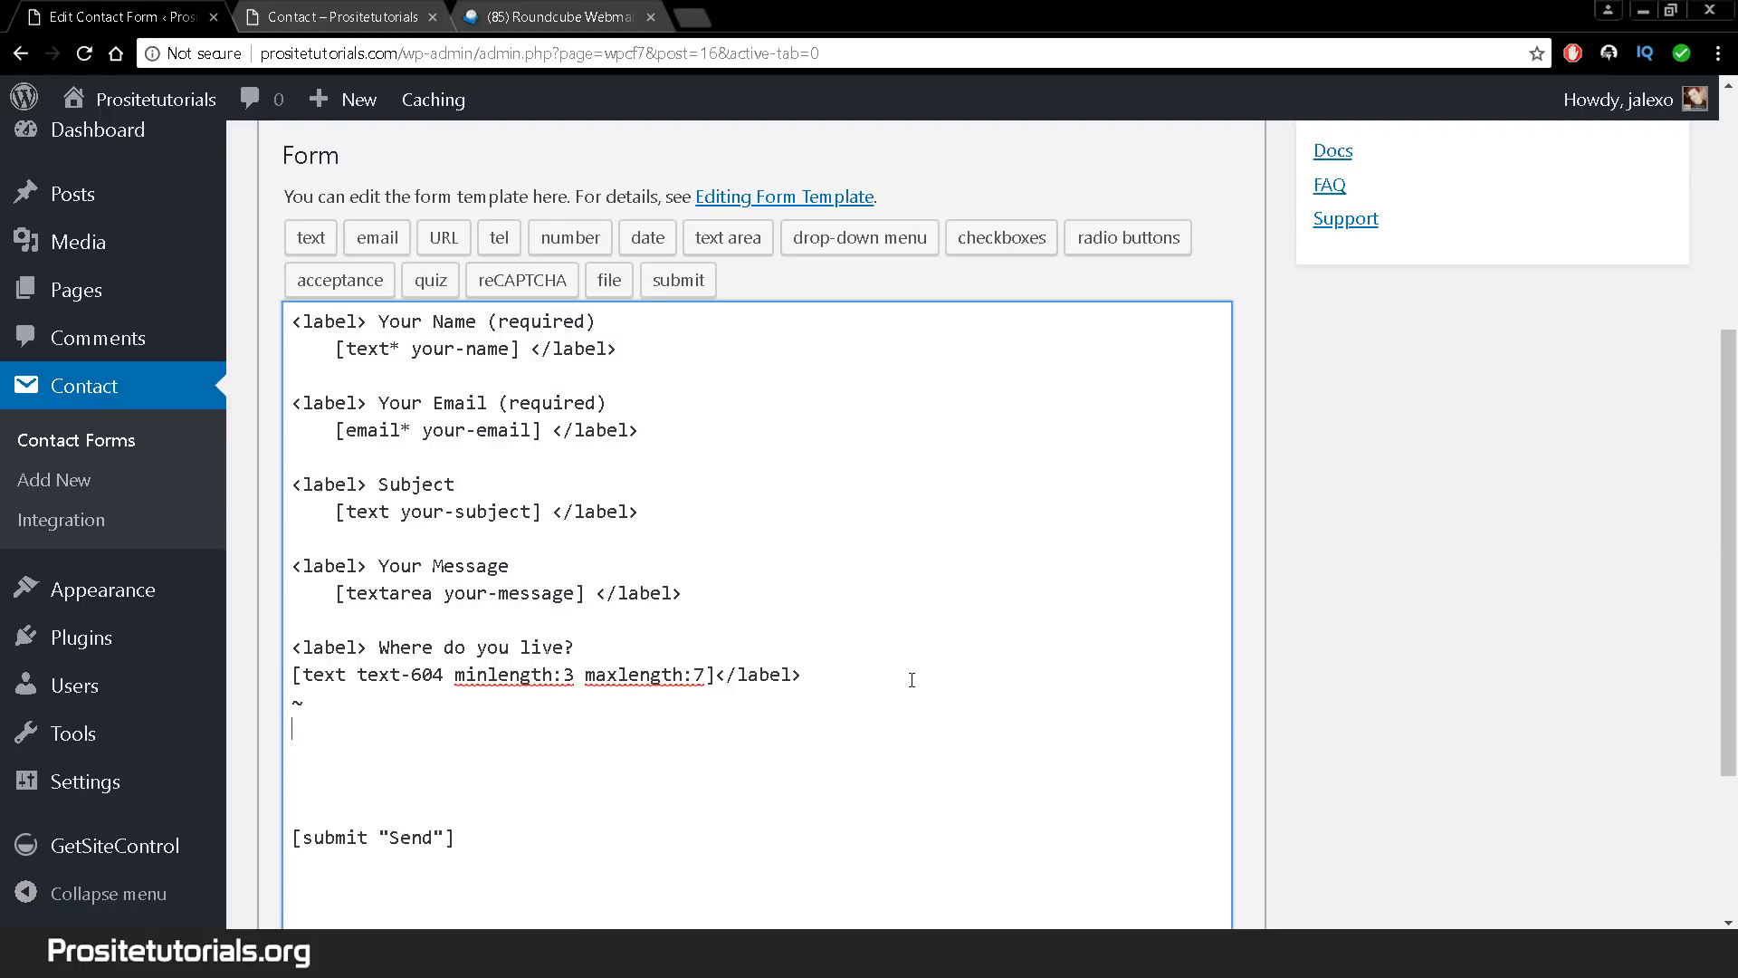
key(Return)
- Copy the "<label> Where do you live?" line onto a new line between the Subject and Your Message fields
drag(665, 648, 282, 650)
key(ctrl+c)
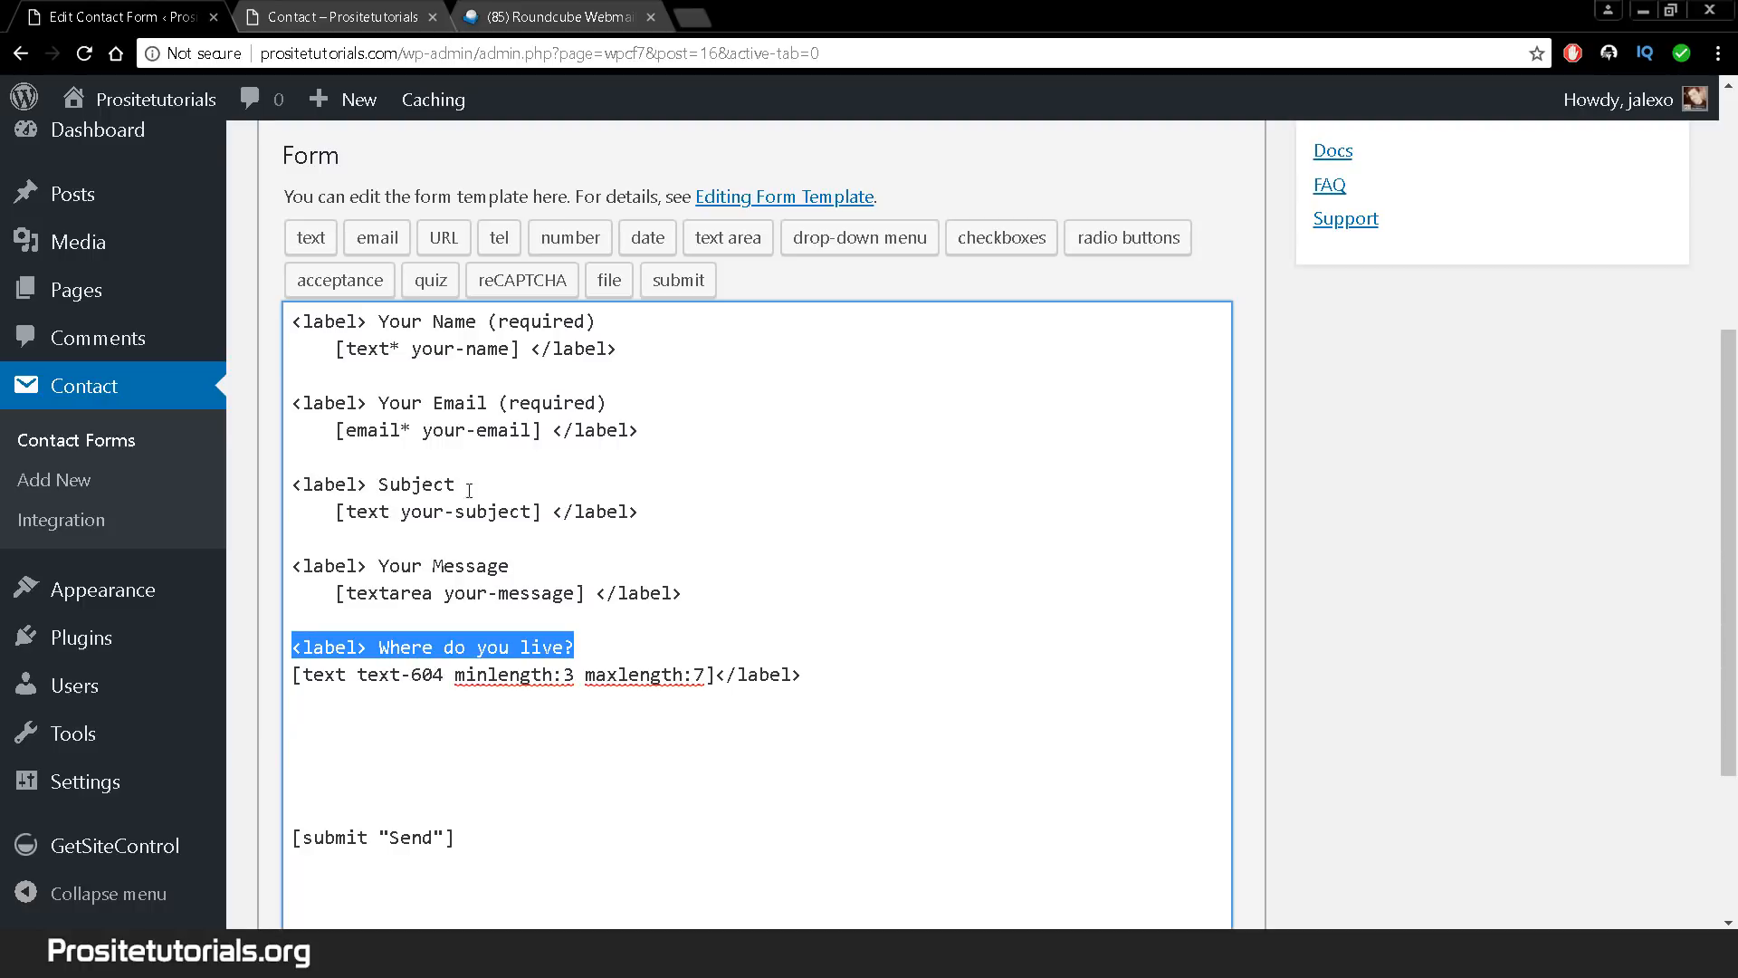
click(680, 509)
key(Return)
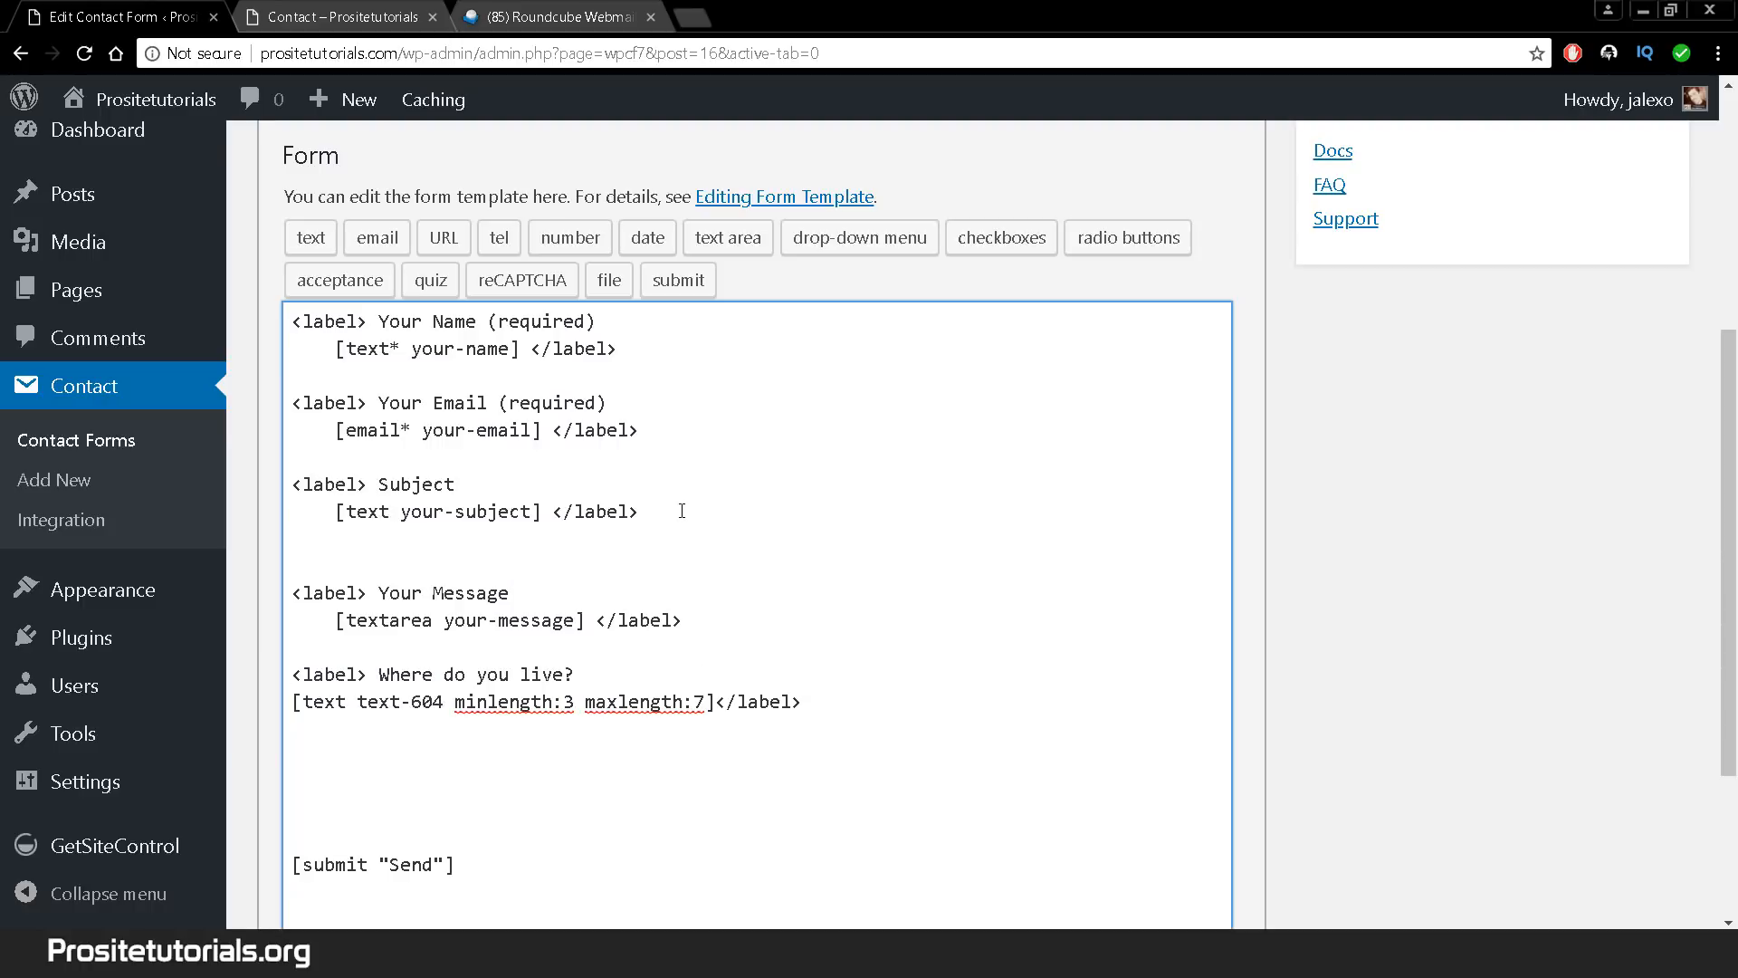
key(ctrl+v)
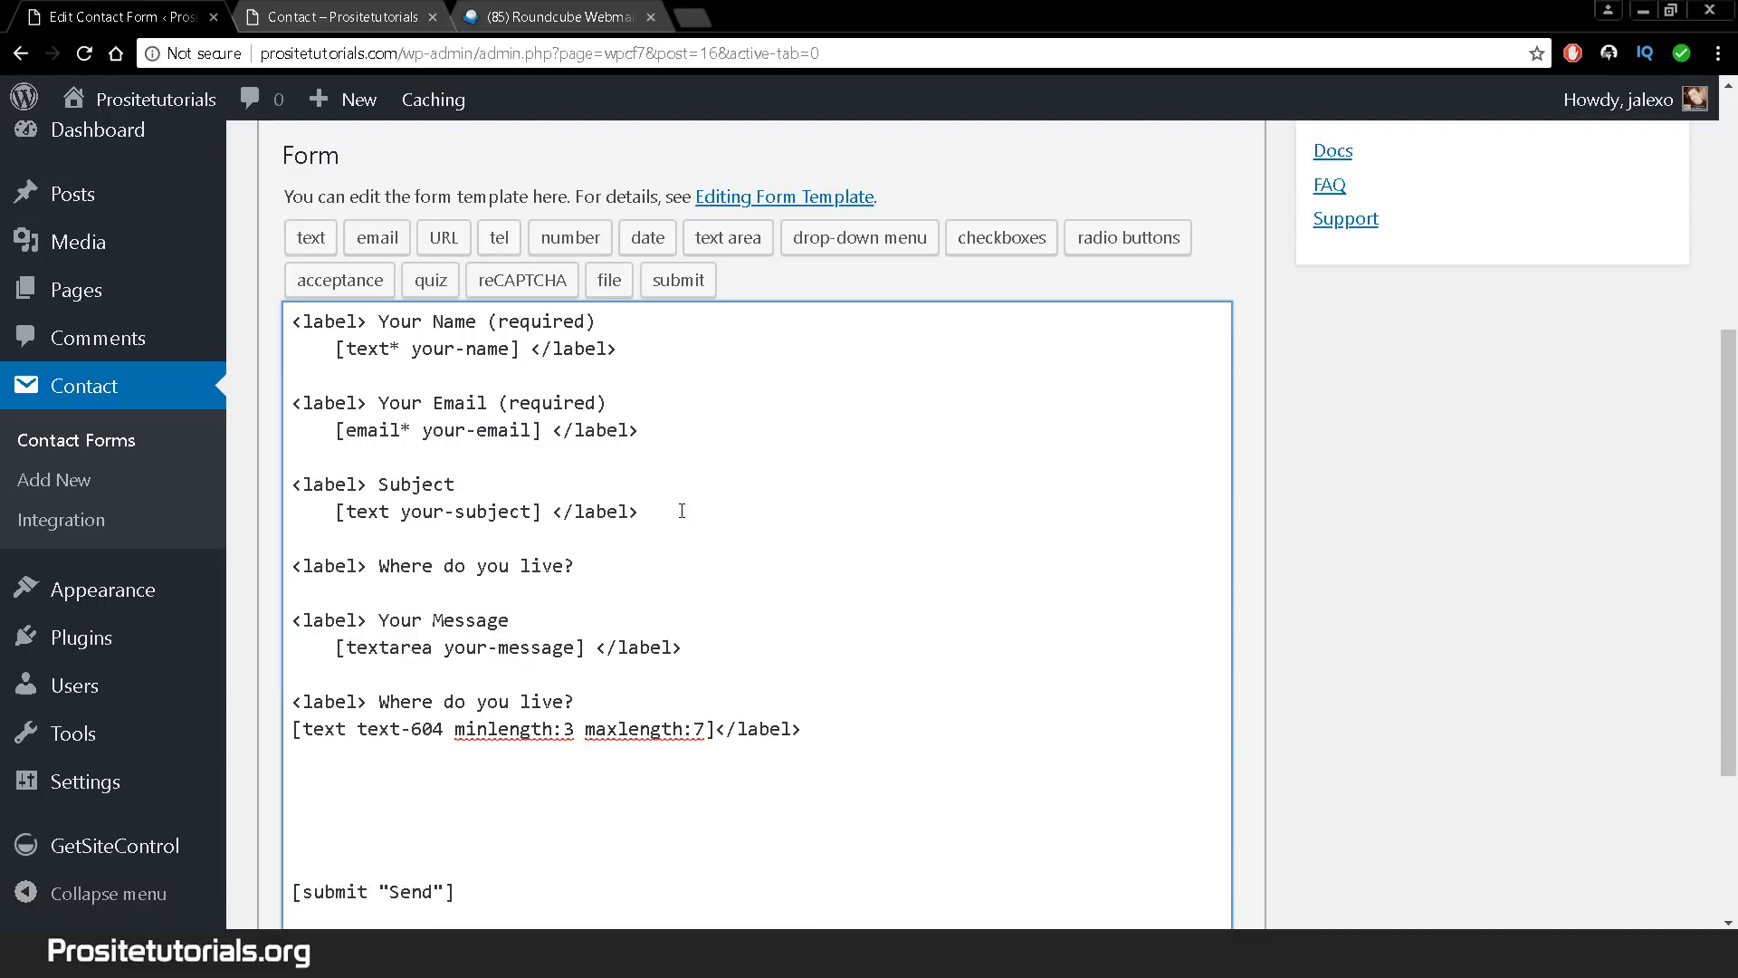
- Change the copied label's text to "Do you have a website" and start a new line beneath it
drag(576, 566, 391, 561)
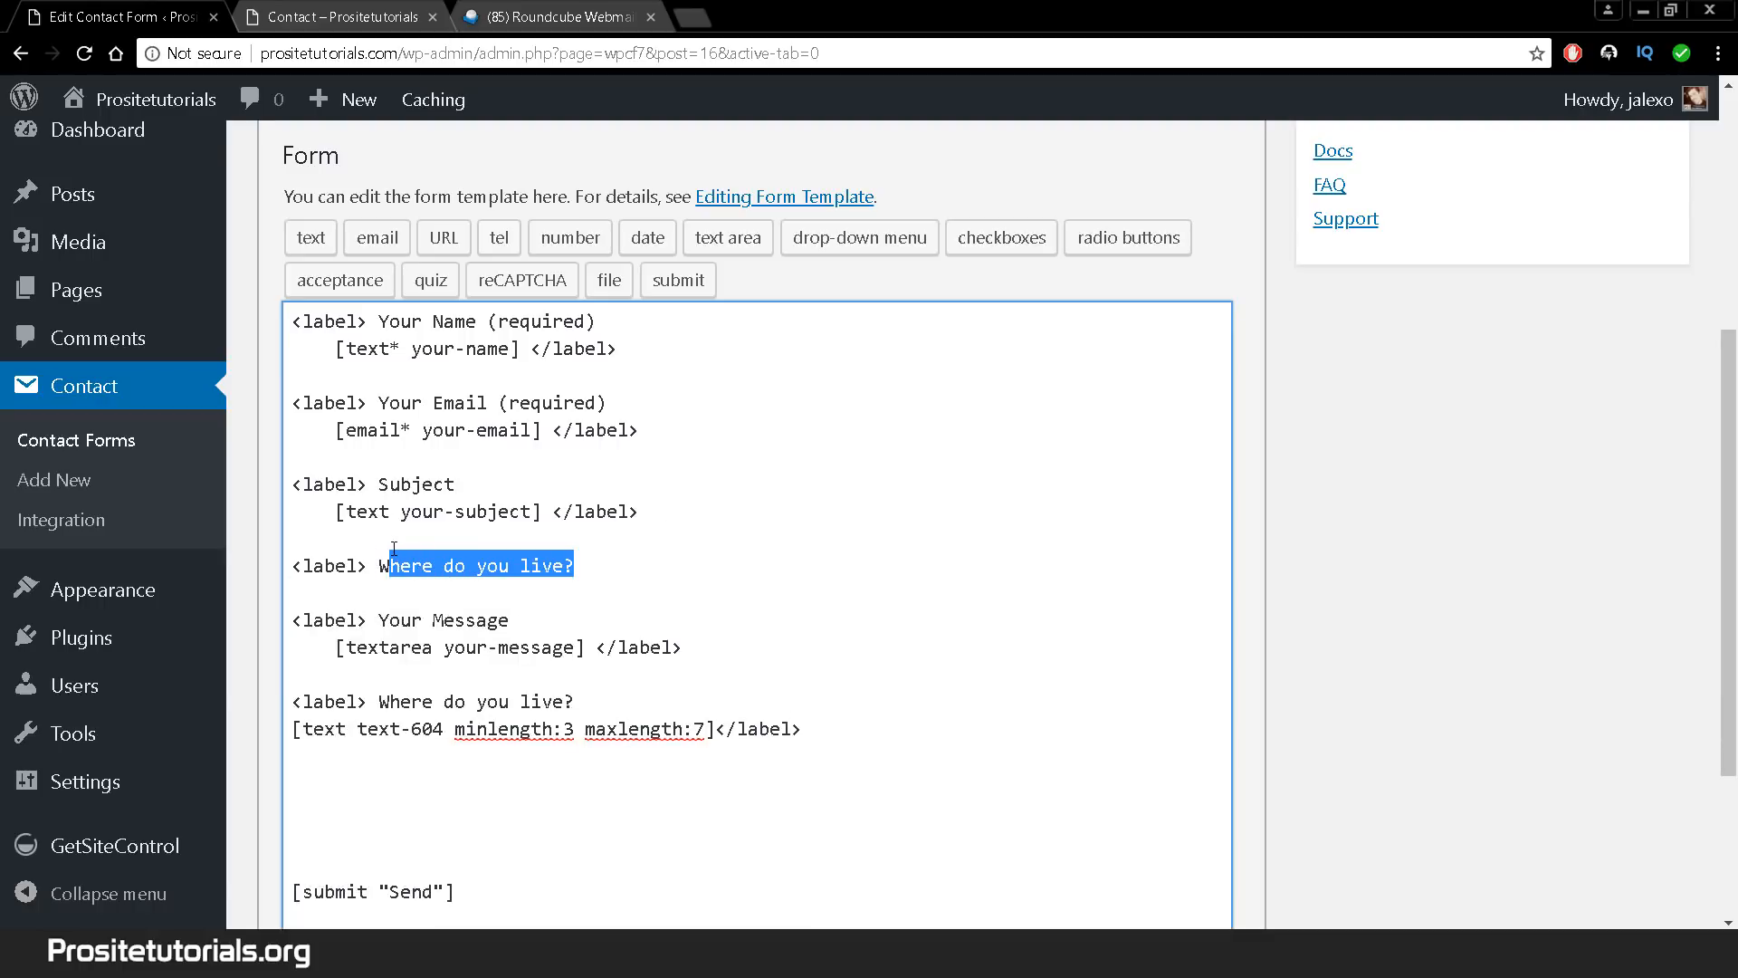
key(BackSpace)
key(BackSpace)
text(T)
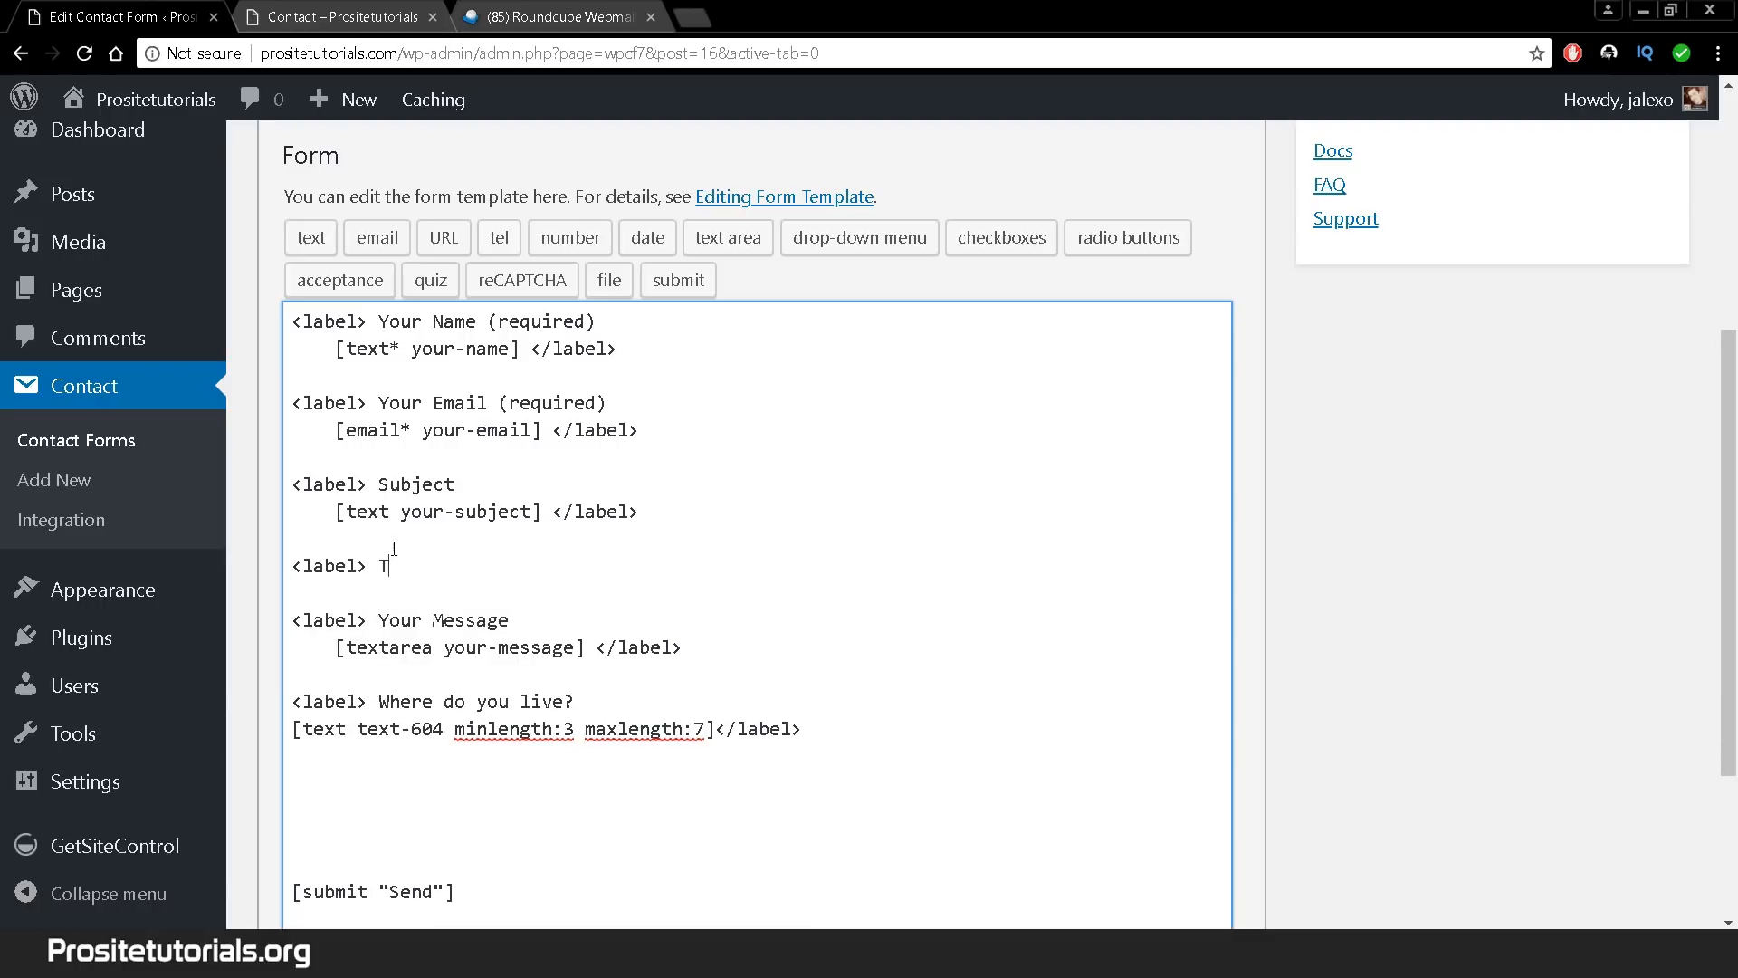
text(ell)
key(BackSpace)
key(BackSpace)
text(webs)
key(Return)
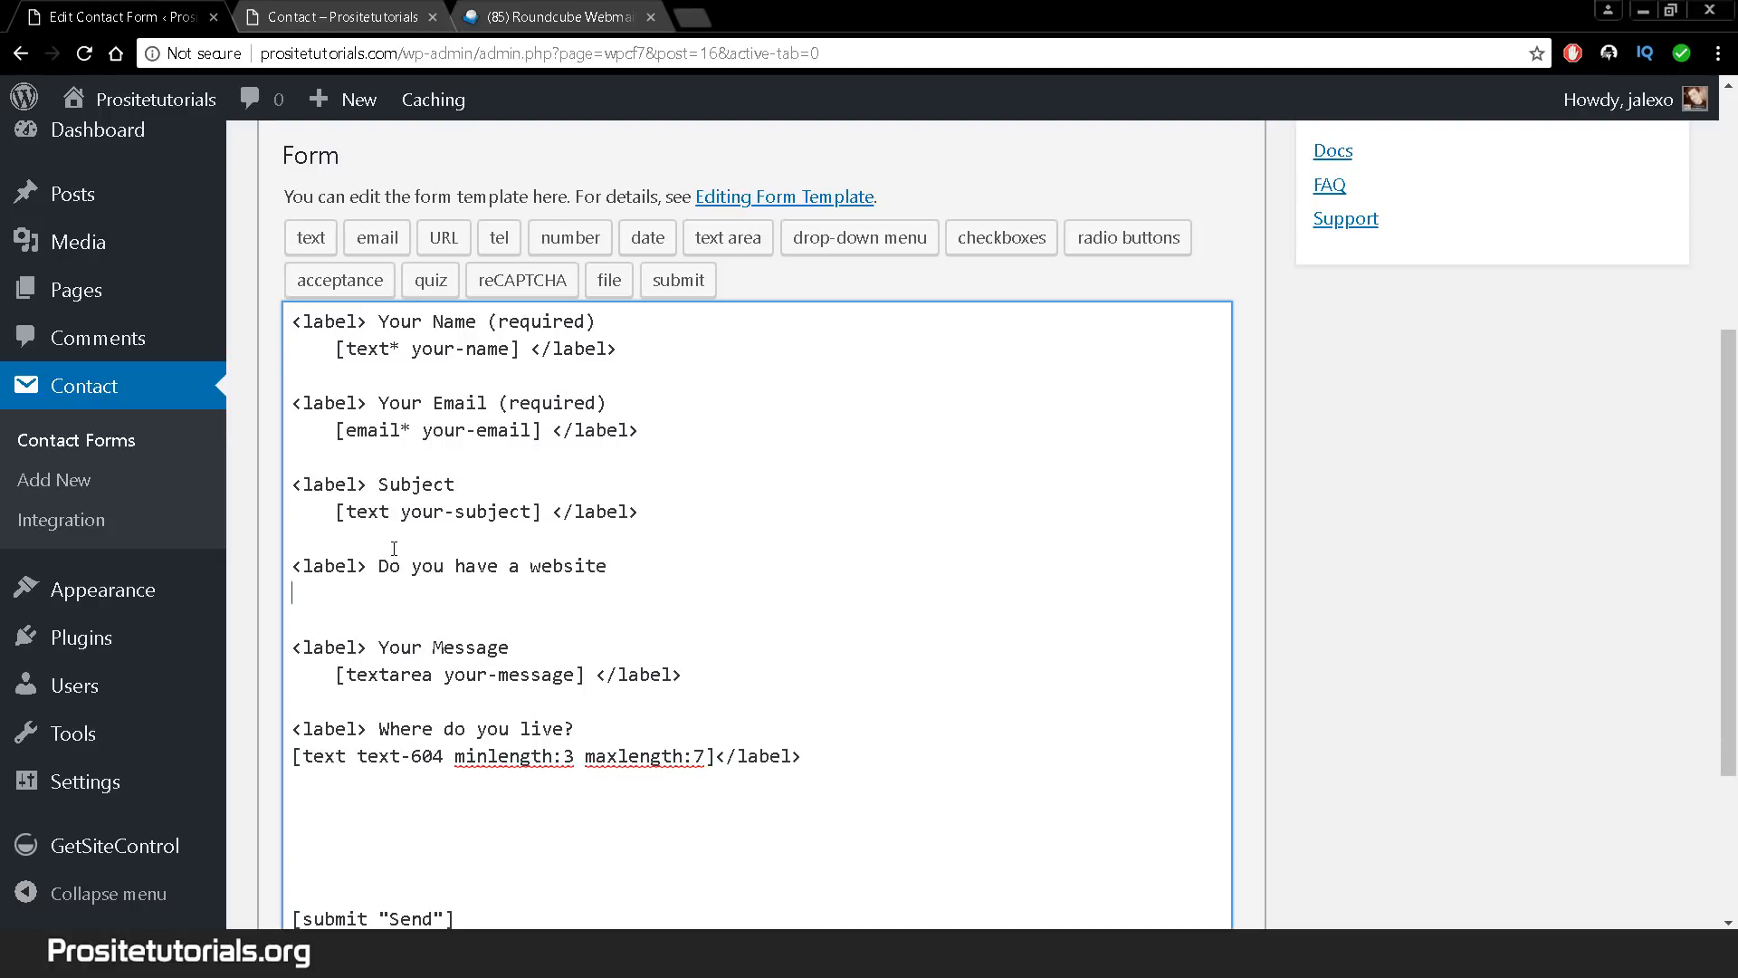
- Insert a required URL form tag beneath the website label and complete the label as "Do you have a website? (required)"
click(435, 244)
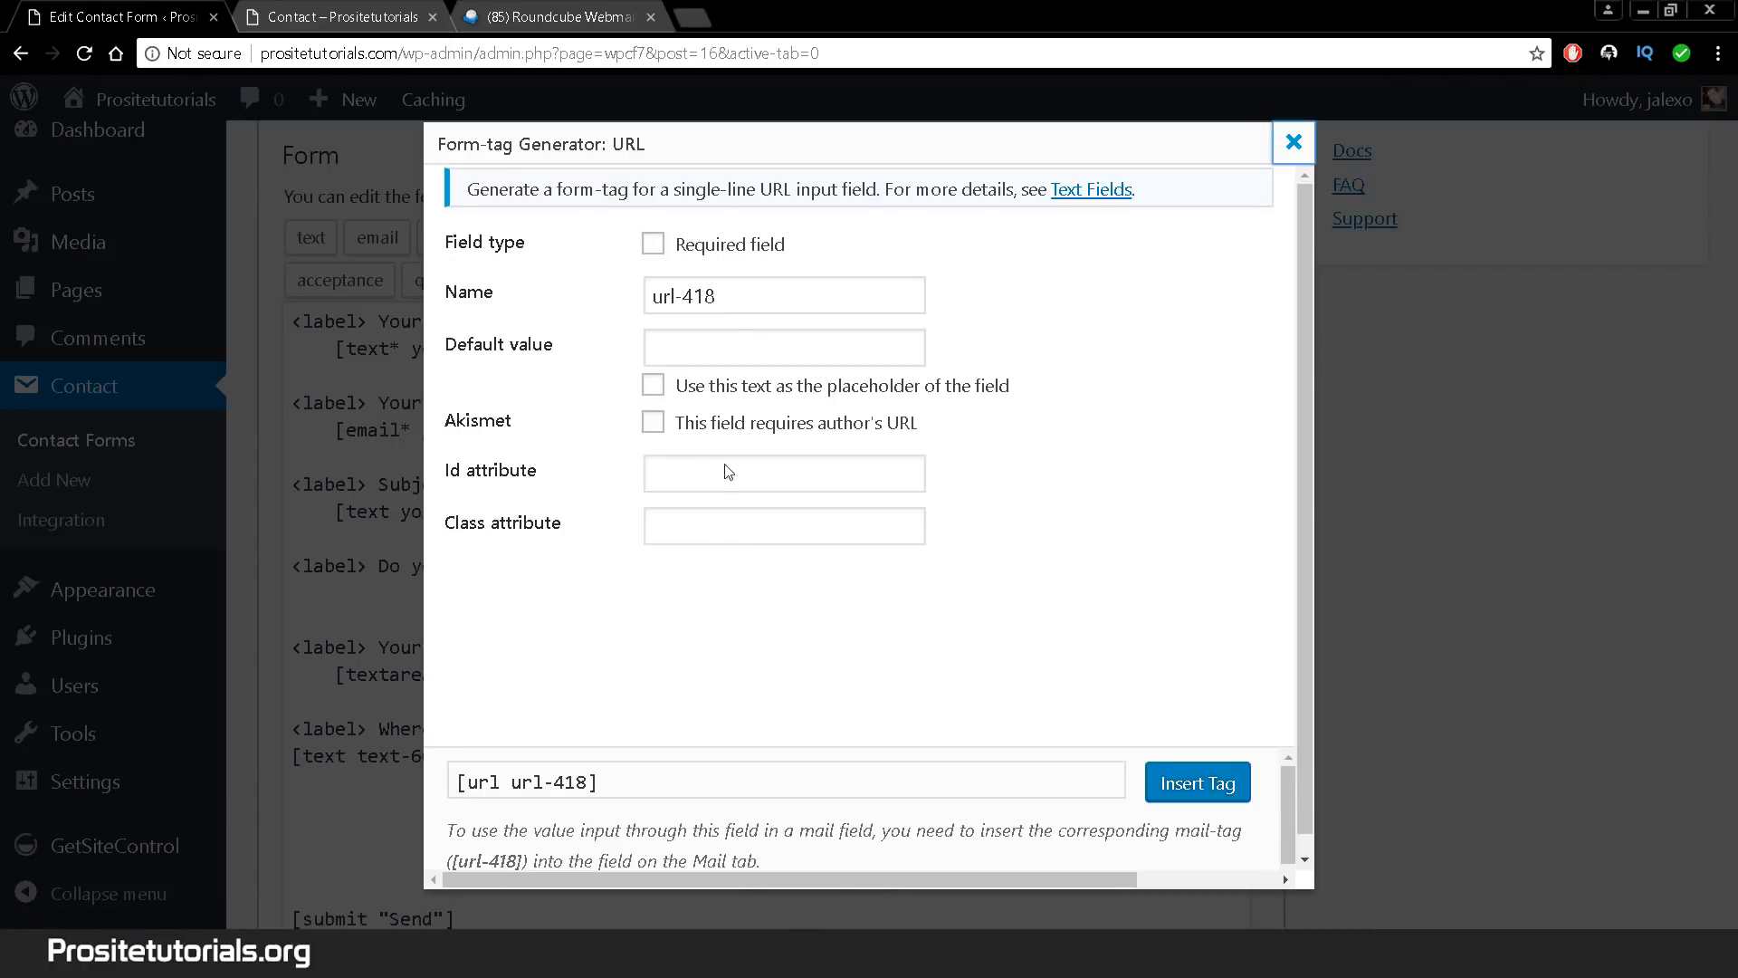
click(722, 246)
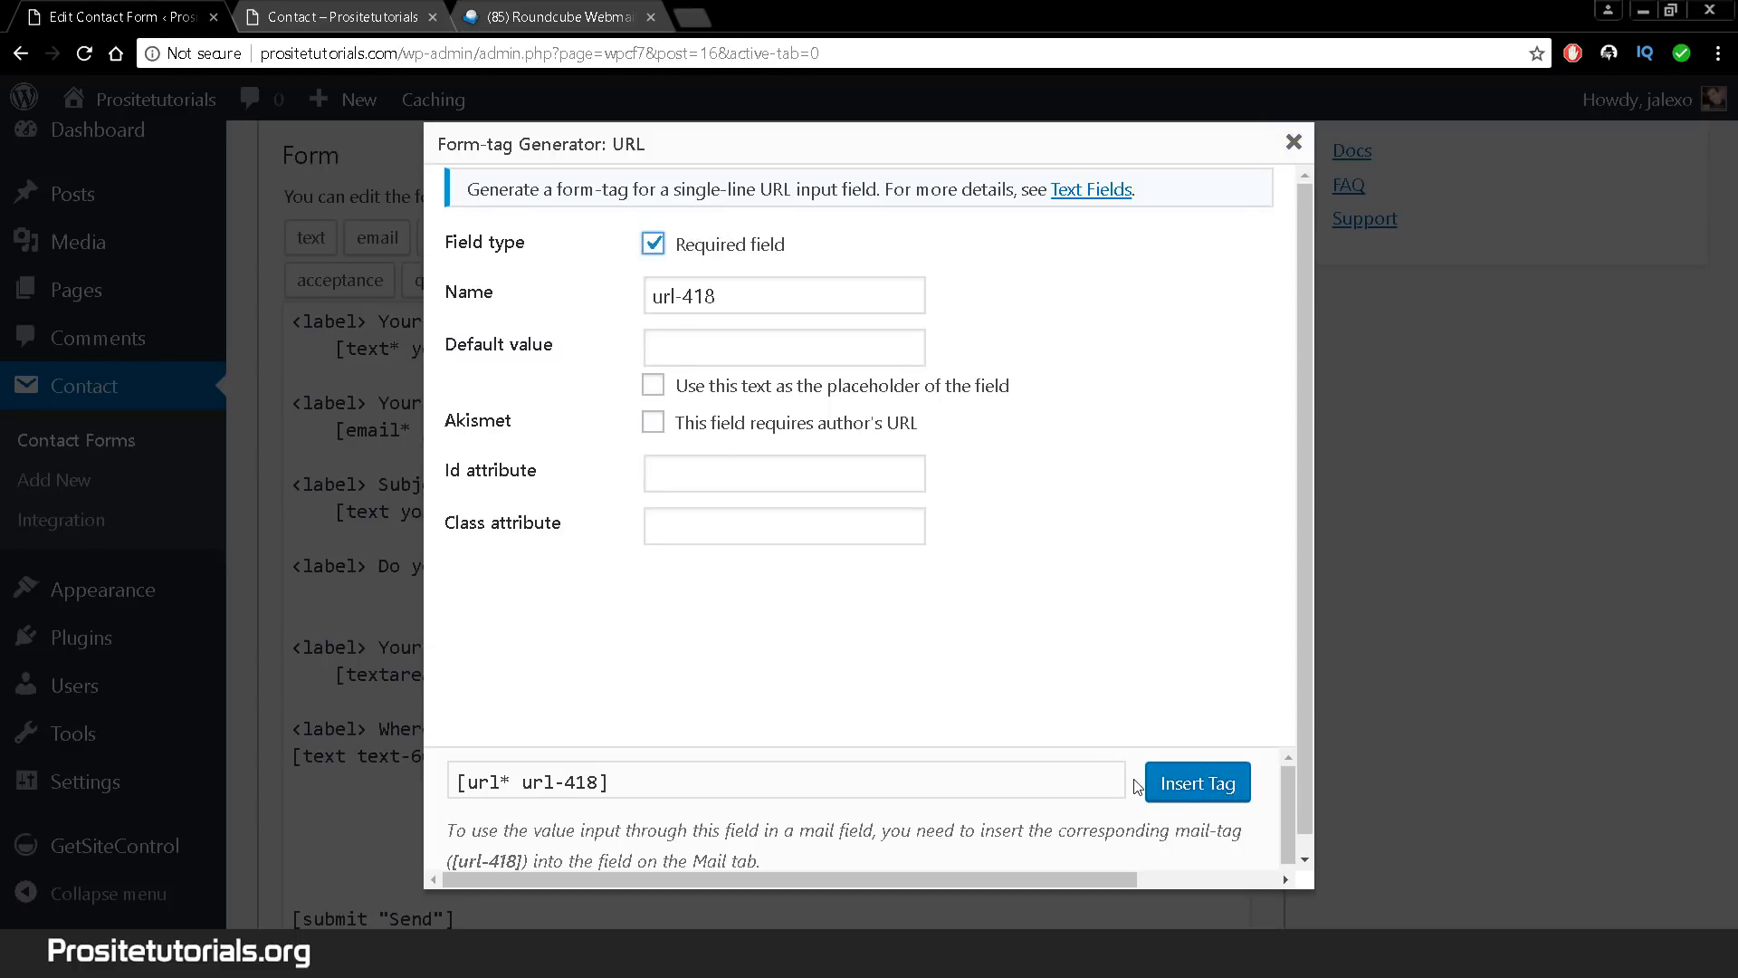
click(1177, 784)
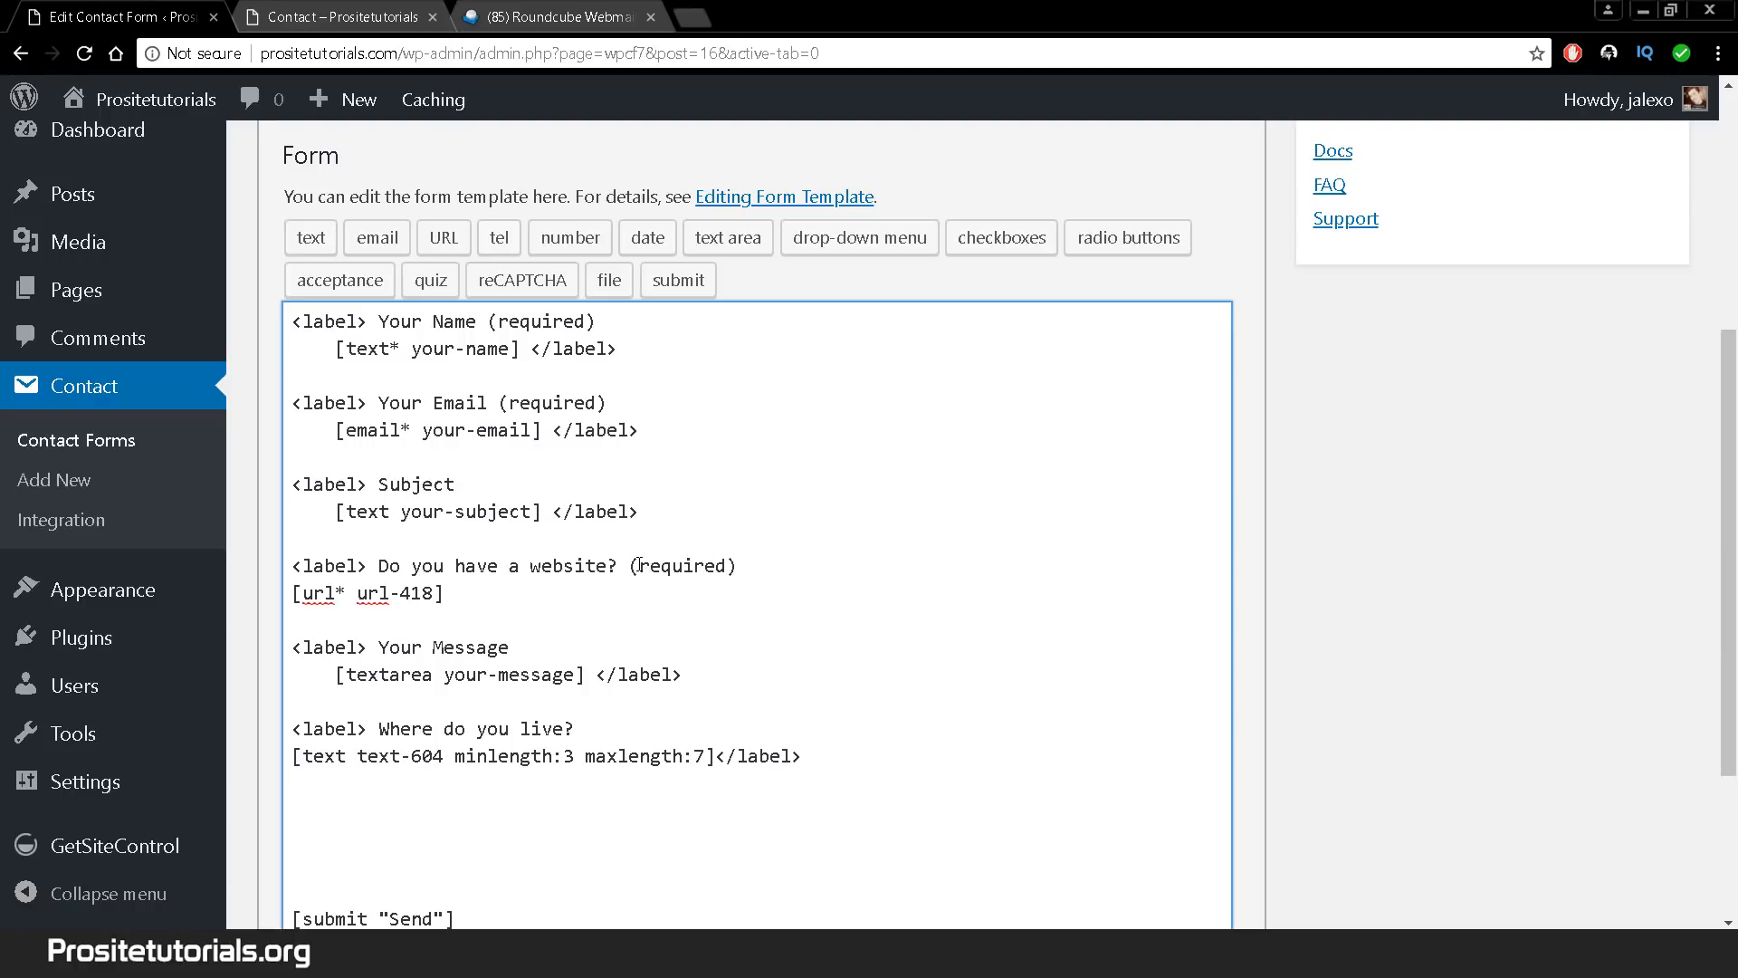
- Close the website field with </label> after the URL tag by copying the opening label tag and adding a slash
drag(373, 562, 288, 566)
key(ctrl+c)
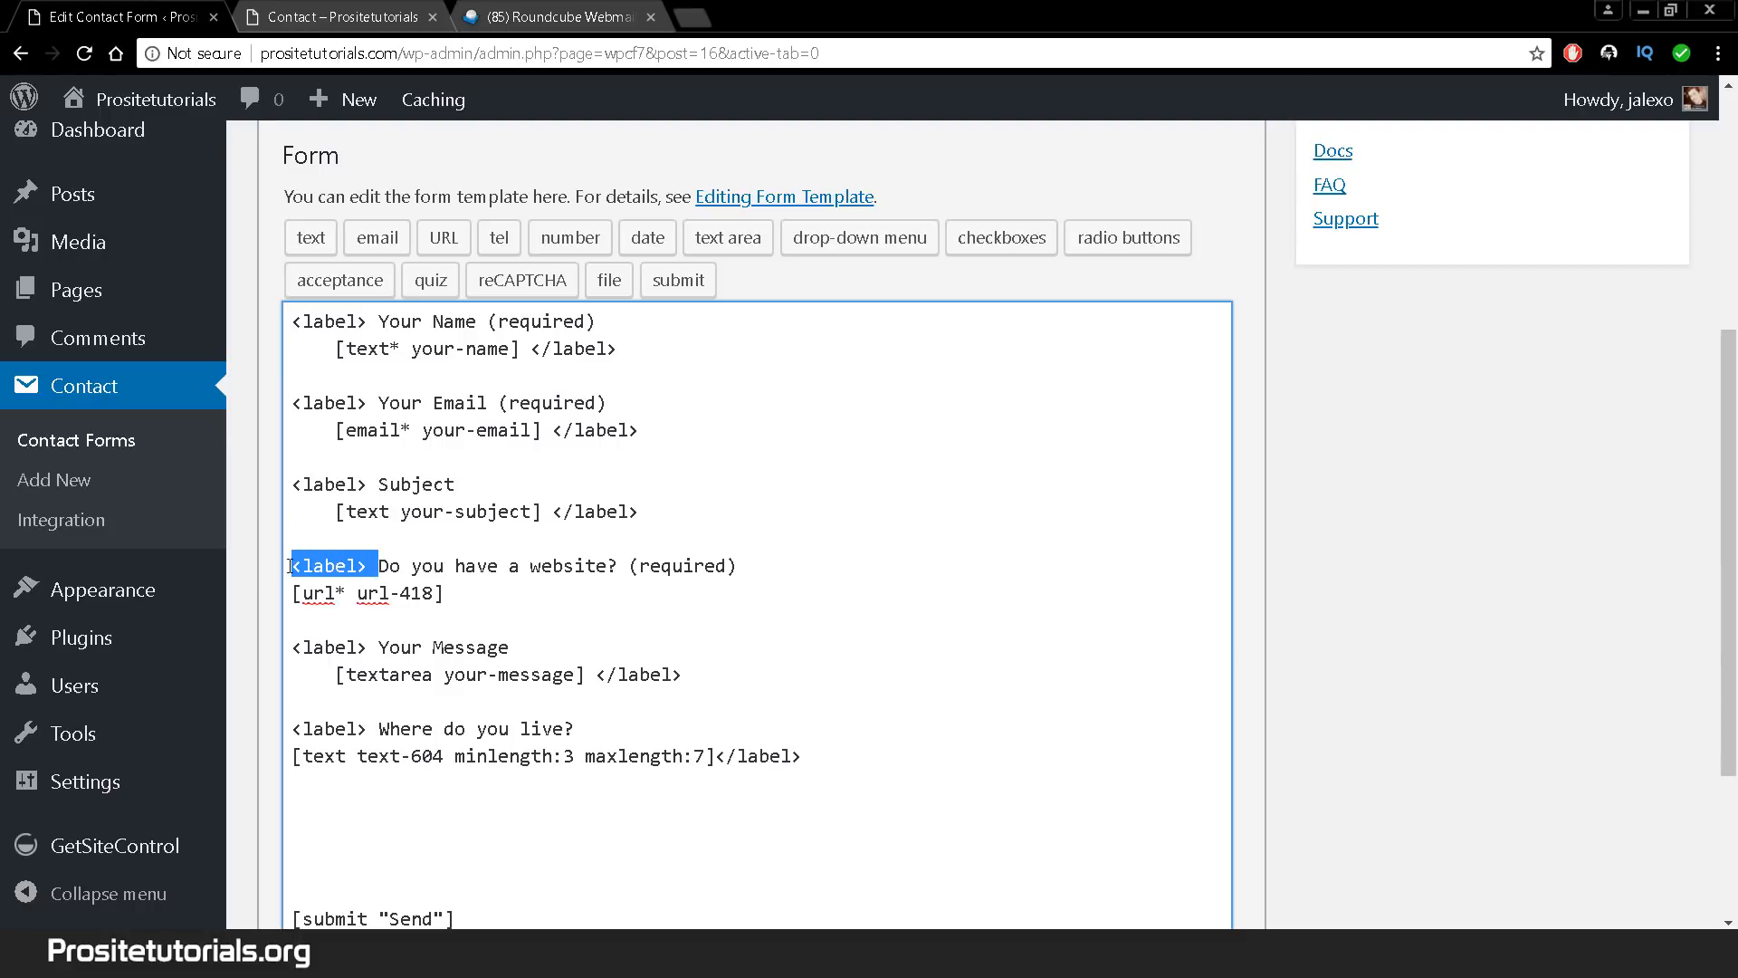
click(464, 590)
key(ctrl+v)
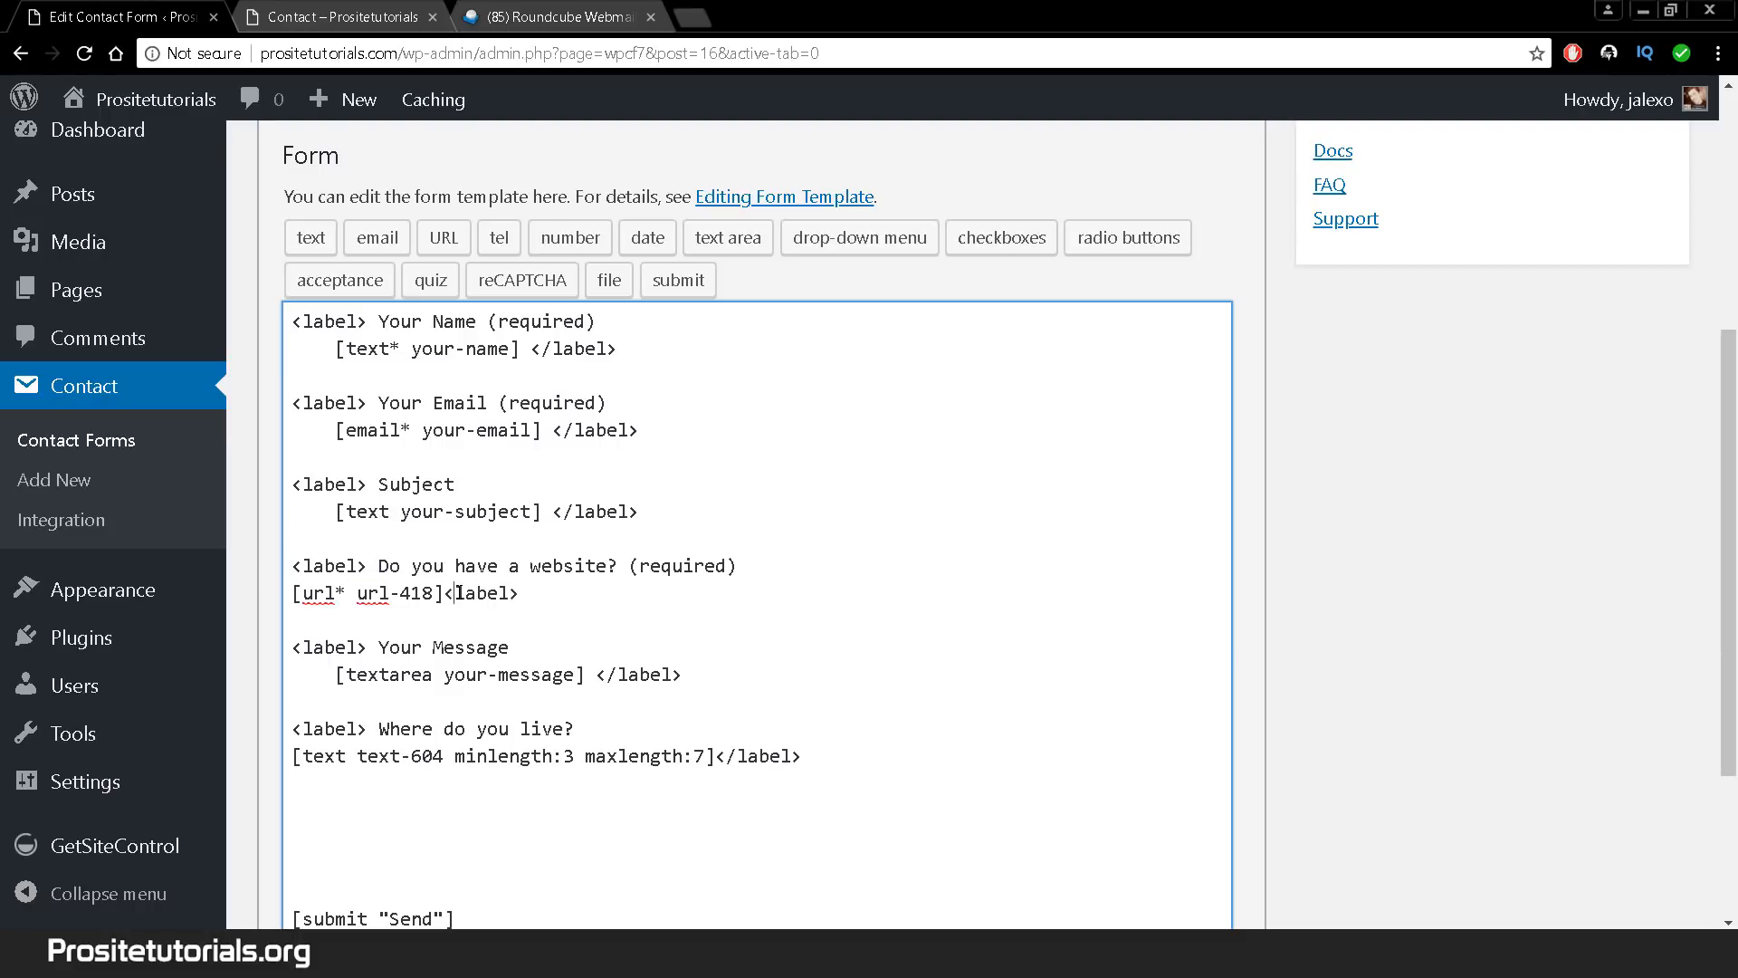
text(/)
- Delete the surplus blank lines above the [submit "Send"] tag in the form template
scroll(275, 910, down, 1)
scroll(286, 906, down, 1)
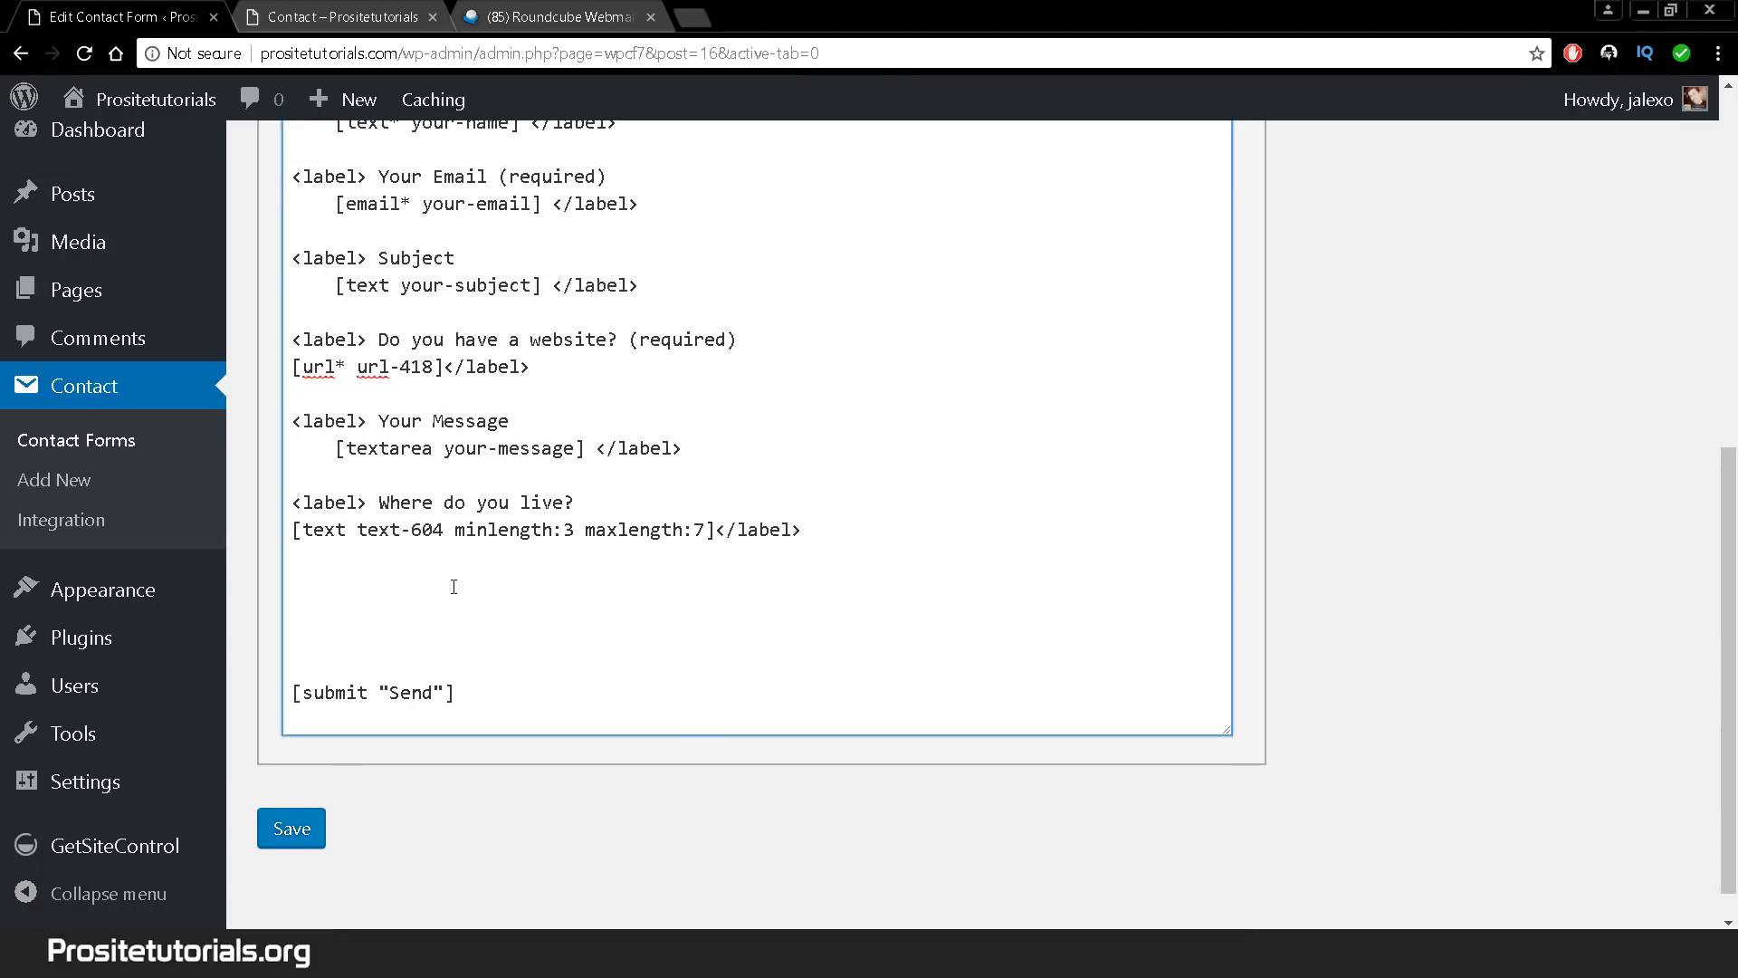
key(BackSpace)
key(BackSpace)
key(BackSpace)
key(BackSpace)
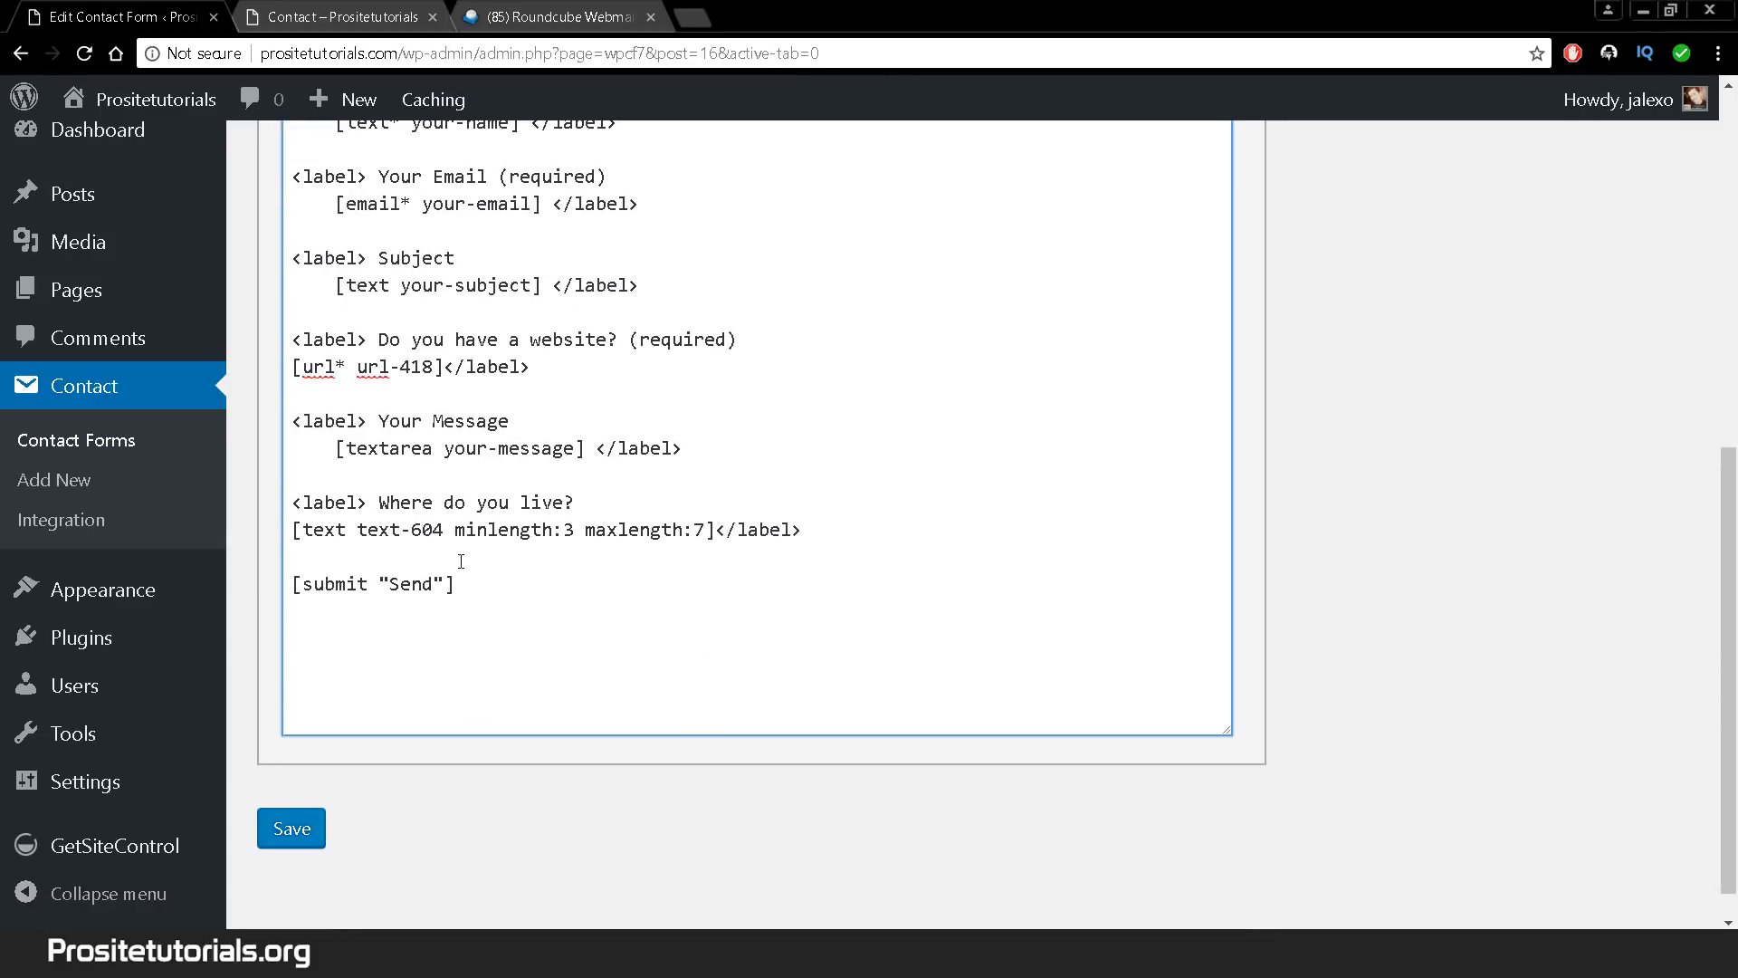
- Save the contact form with the website field and reload the published Contact page
click(299, 844)
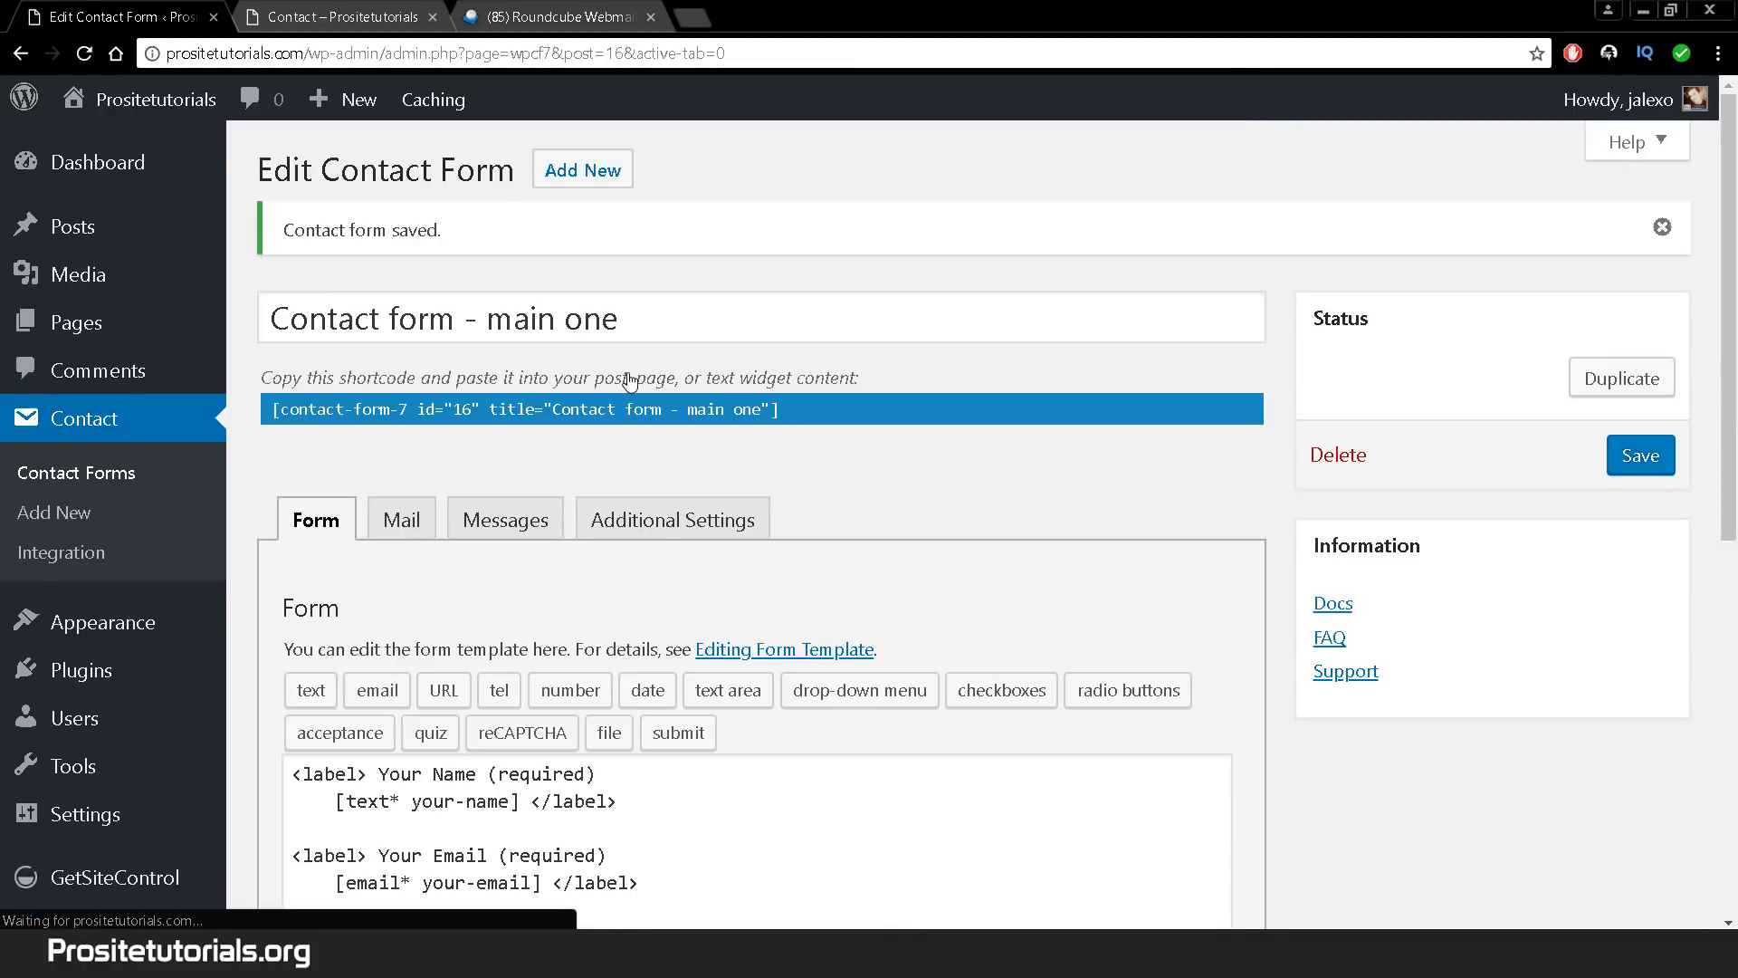
click(344, 17)
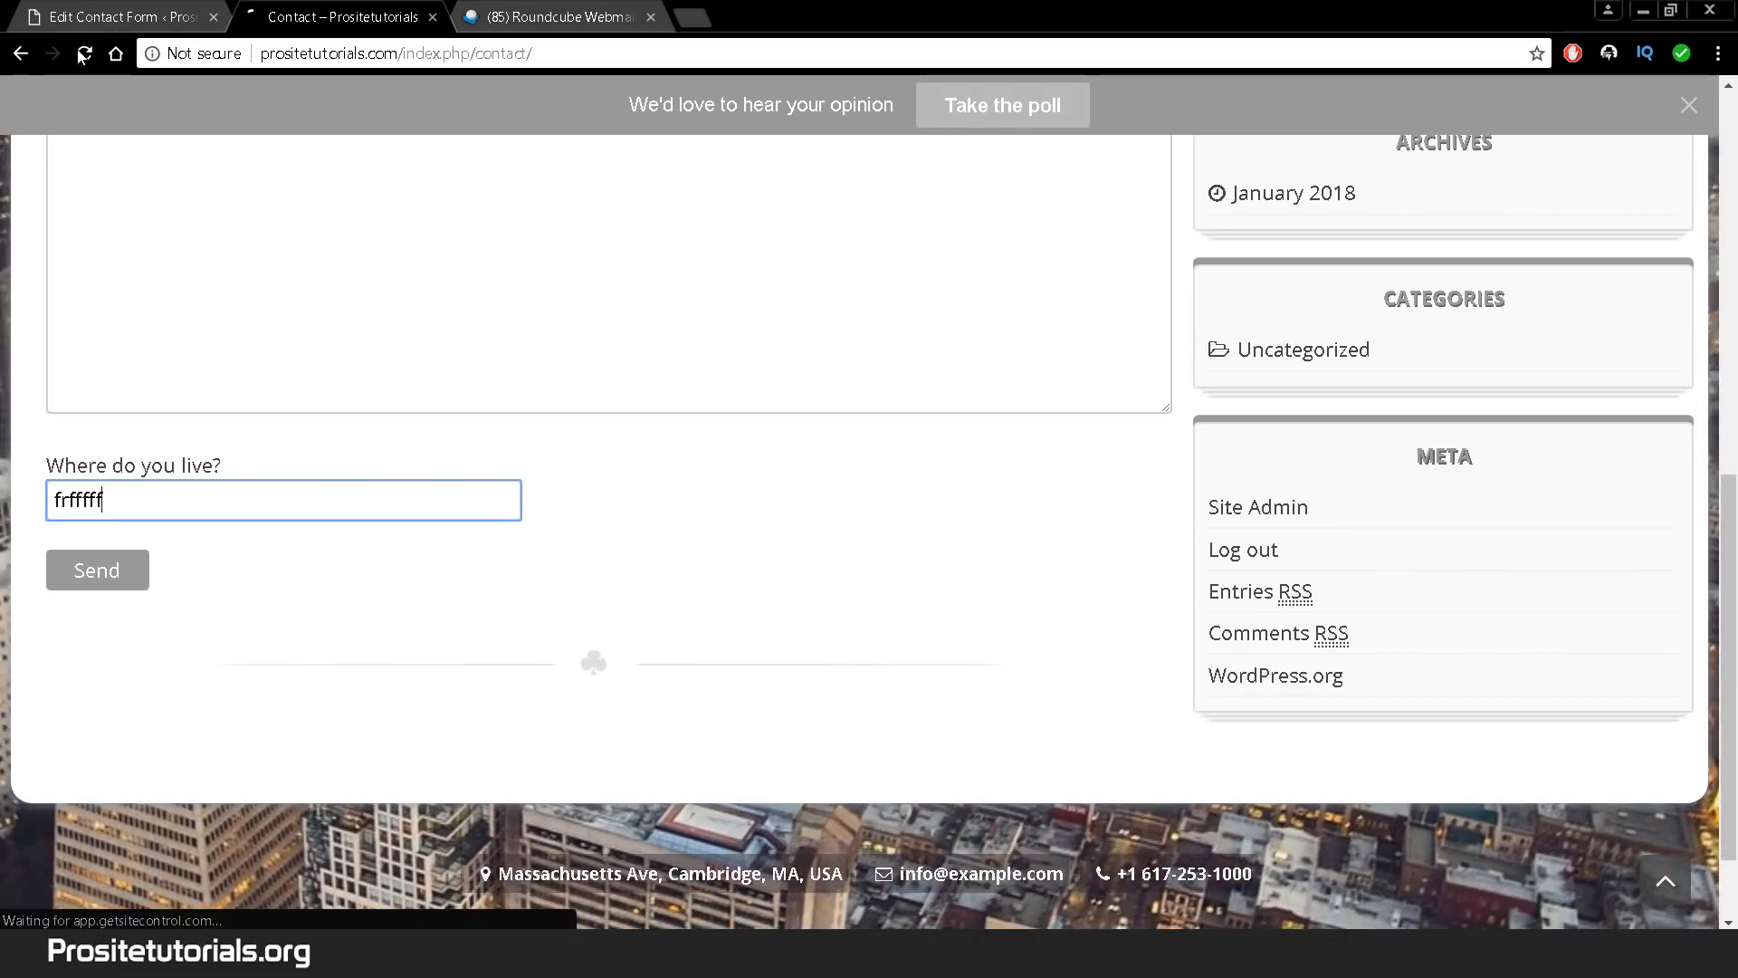
click(84, 53)
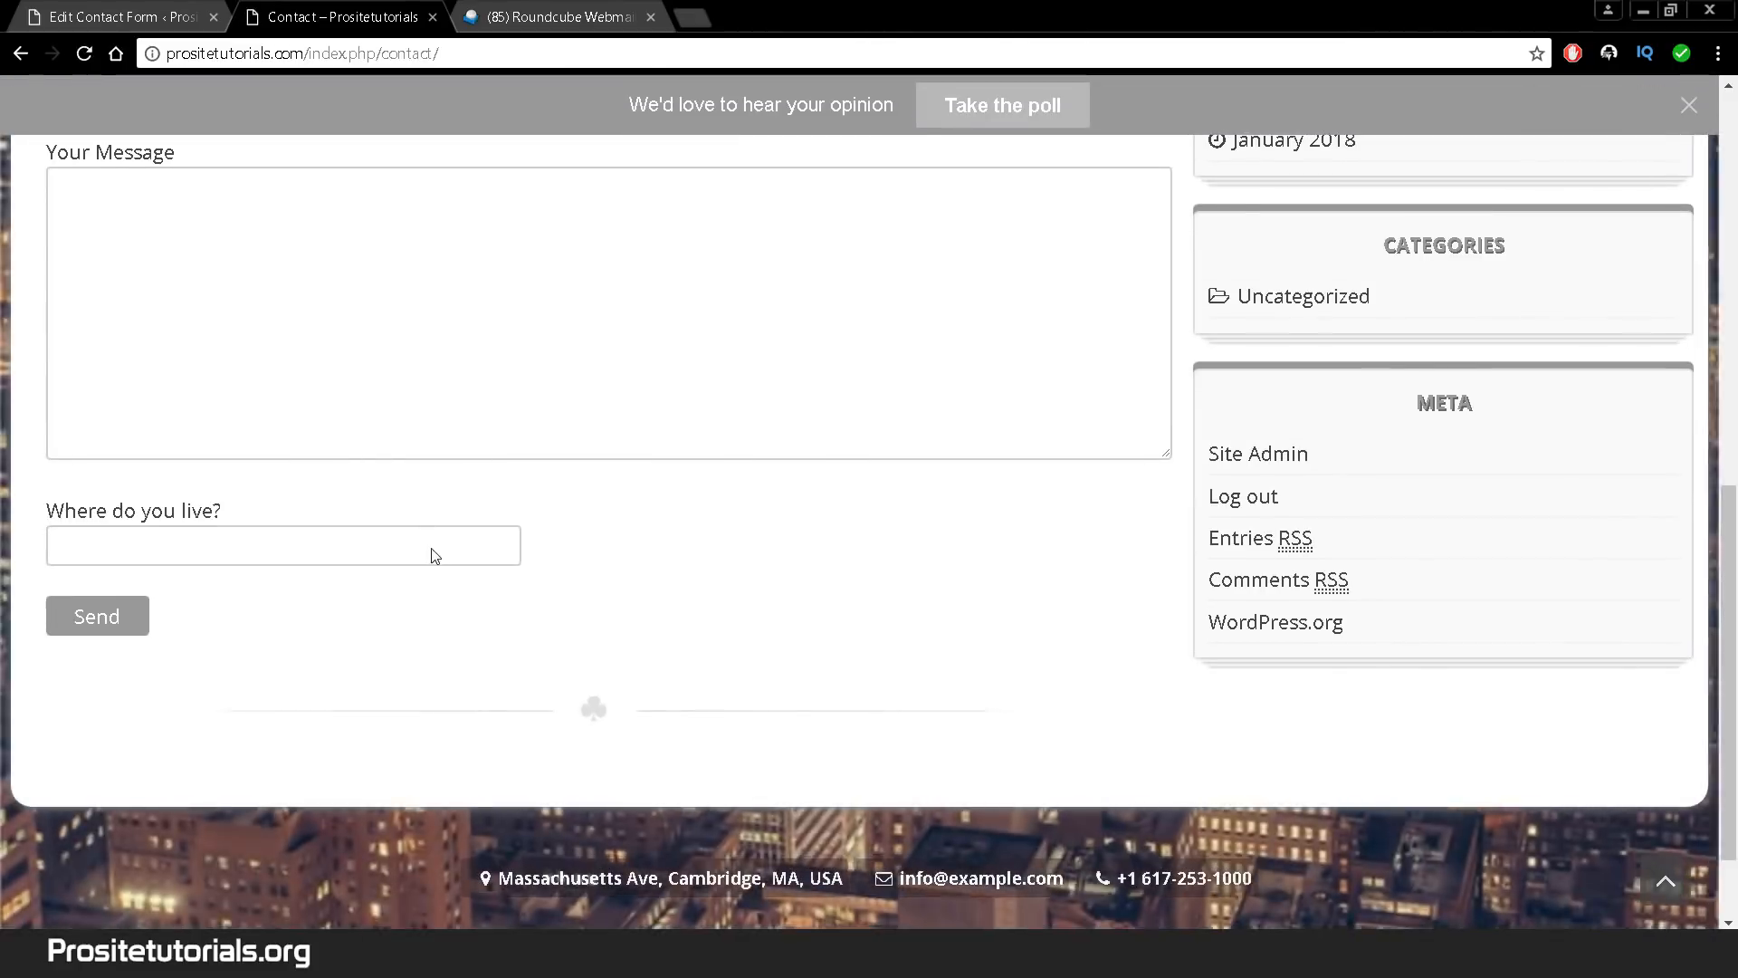
- Try out the "Do you have a website? (required)" field on the Contact page by entering "prositetutorials.org"
scroll(433, 549, up, 6)
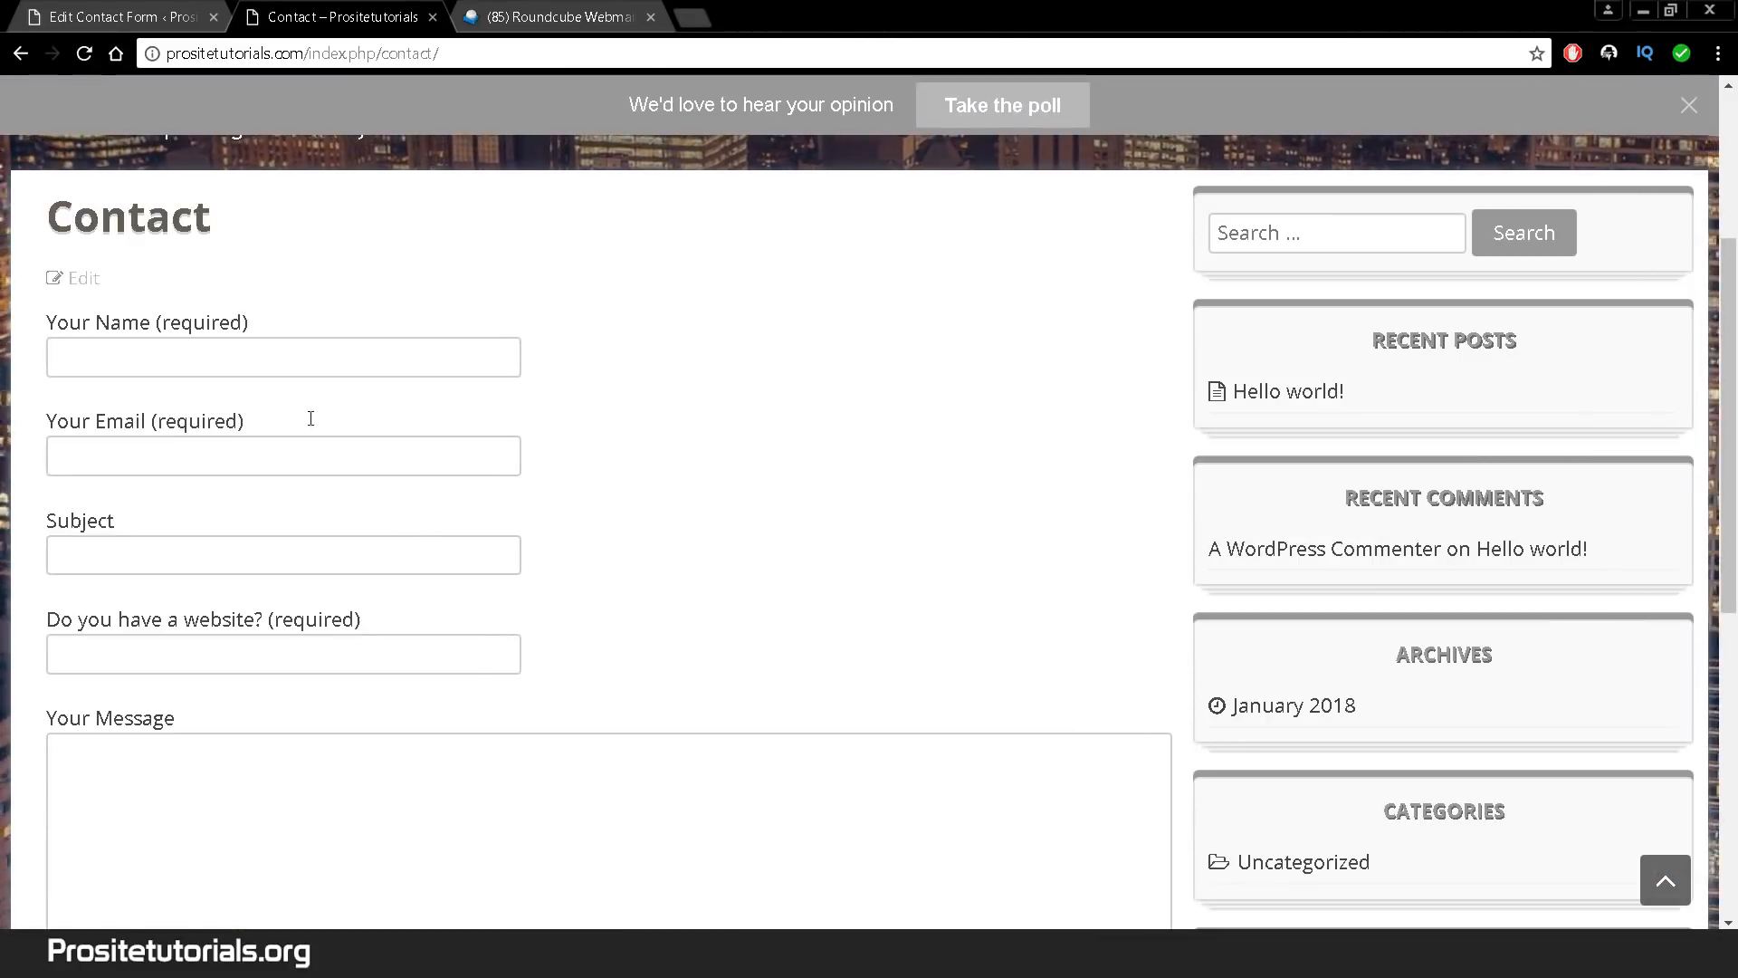
click(214, 653)
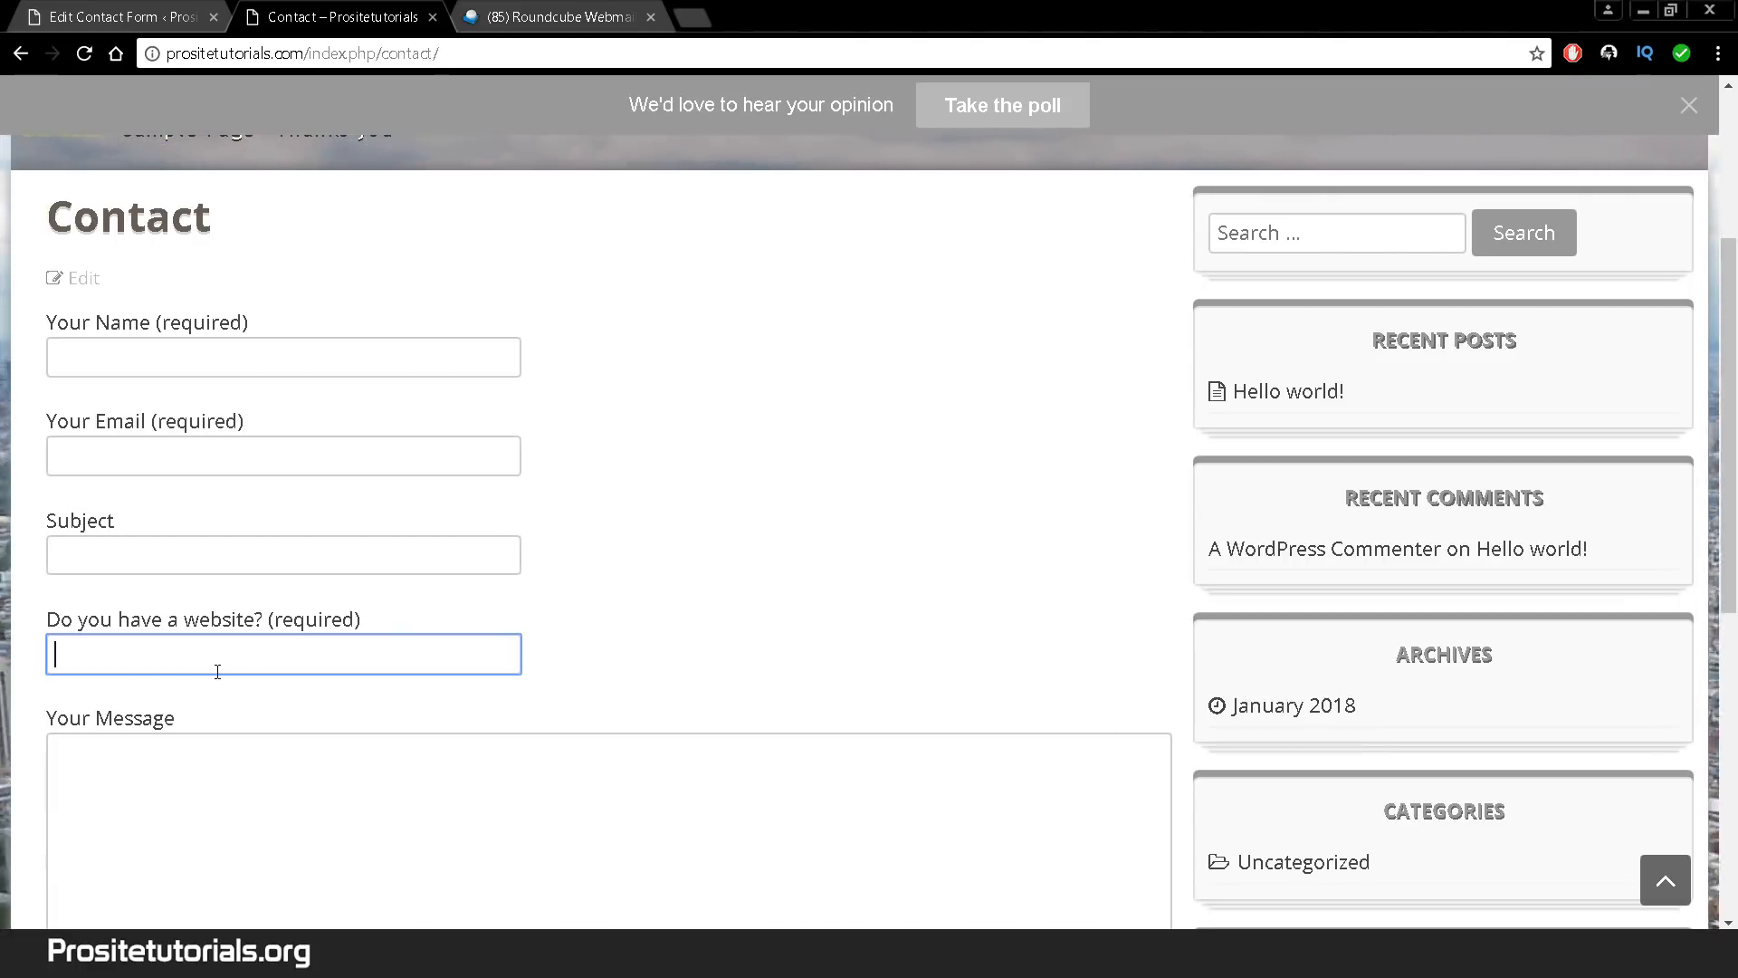
text(prositetutorials.org)
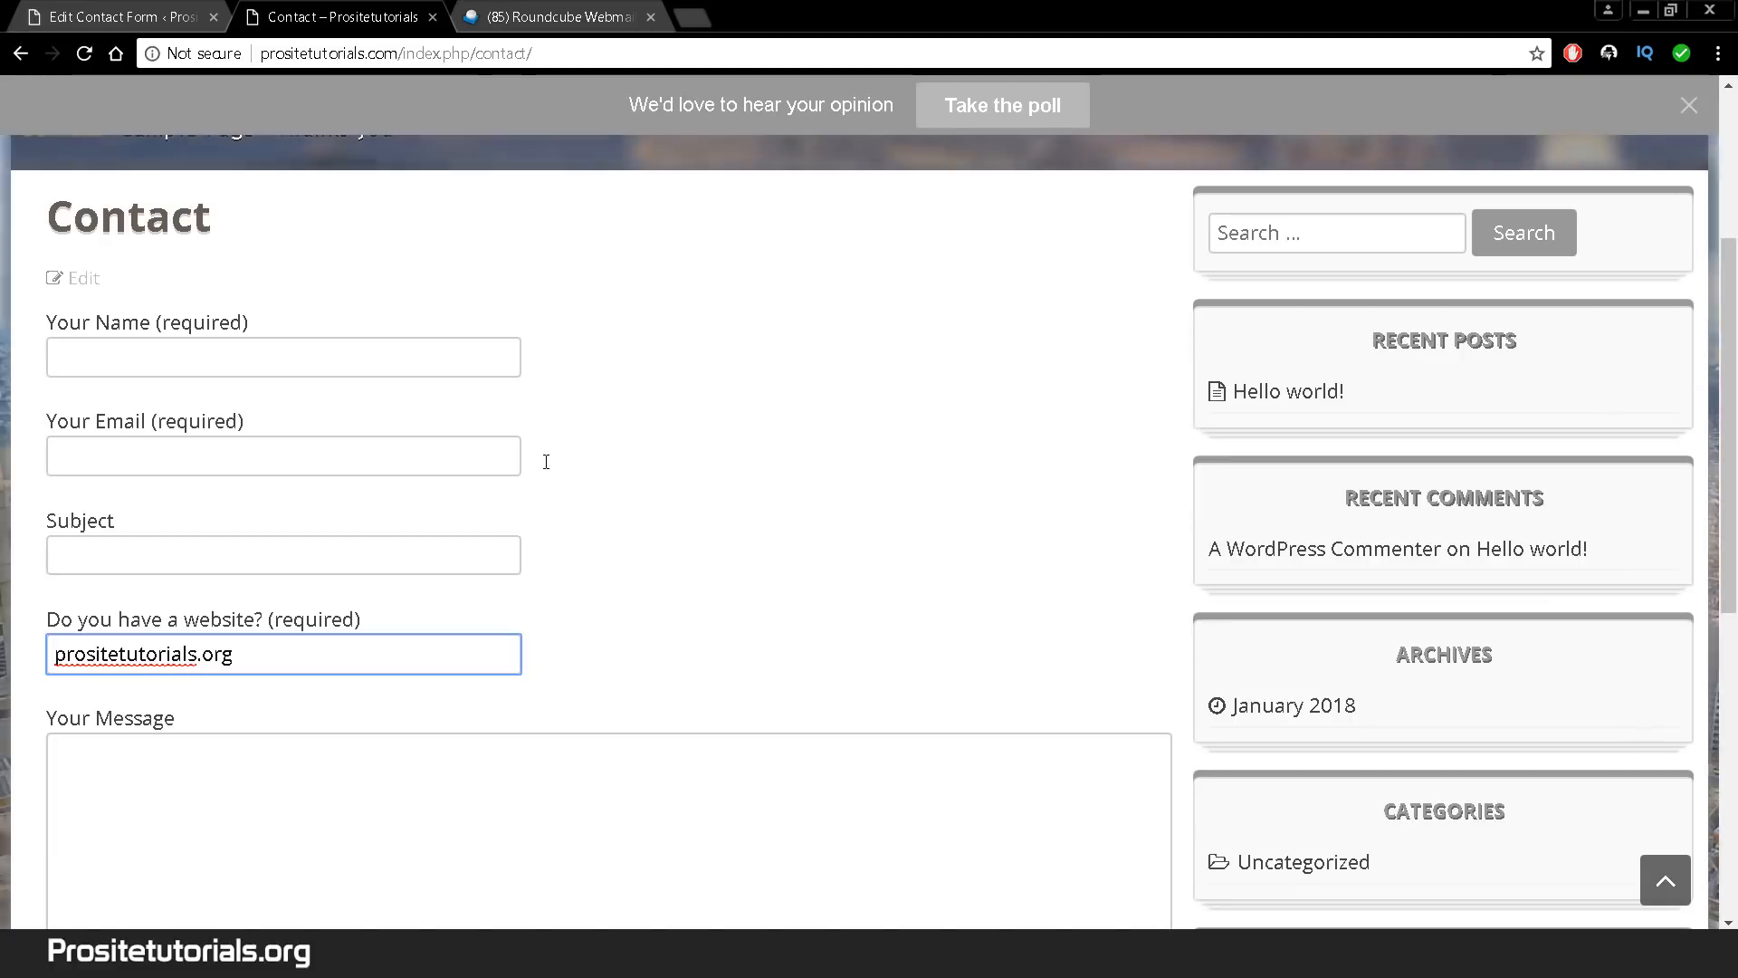
- Return to the contact form editor and examine the form-tag generator options for the telephone and date fields
click(155, 14)
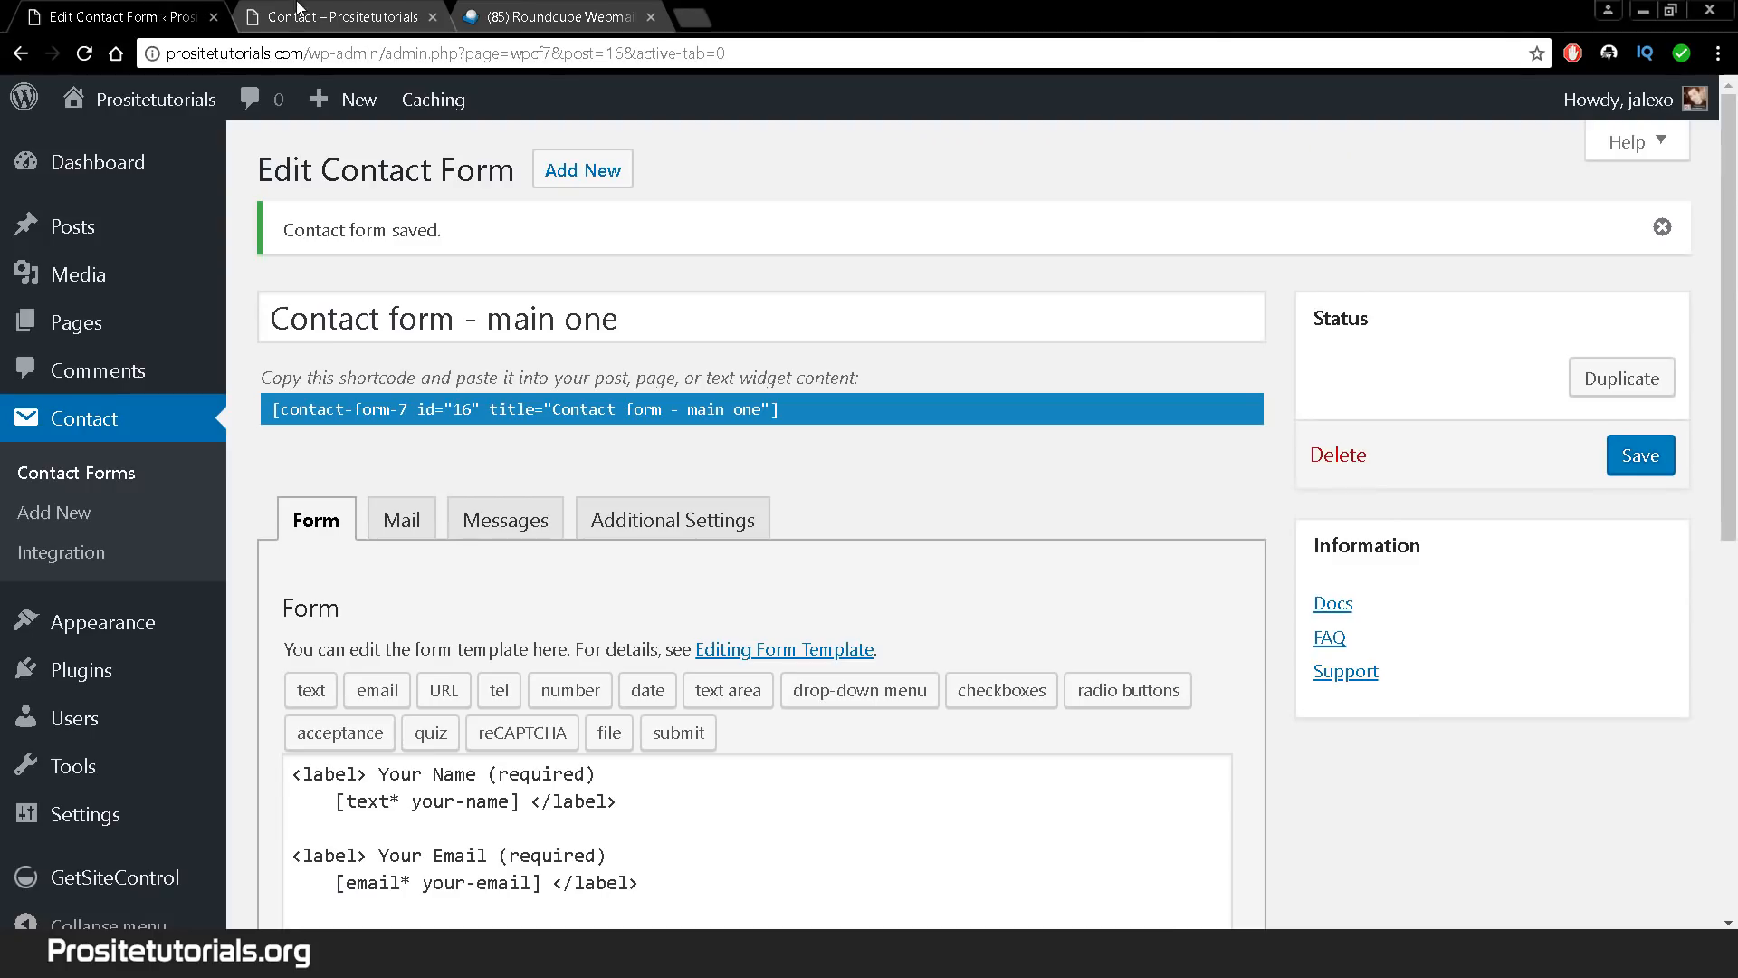
scroll(1088, 721, down, 3)
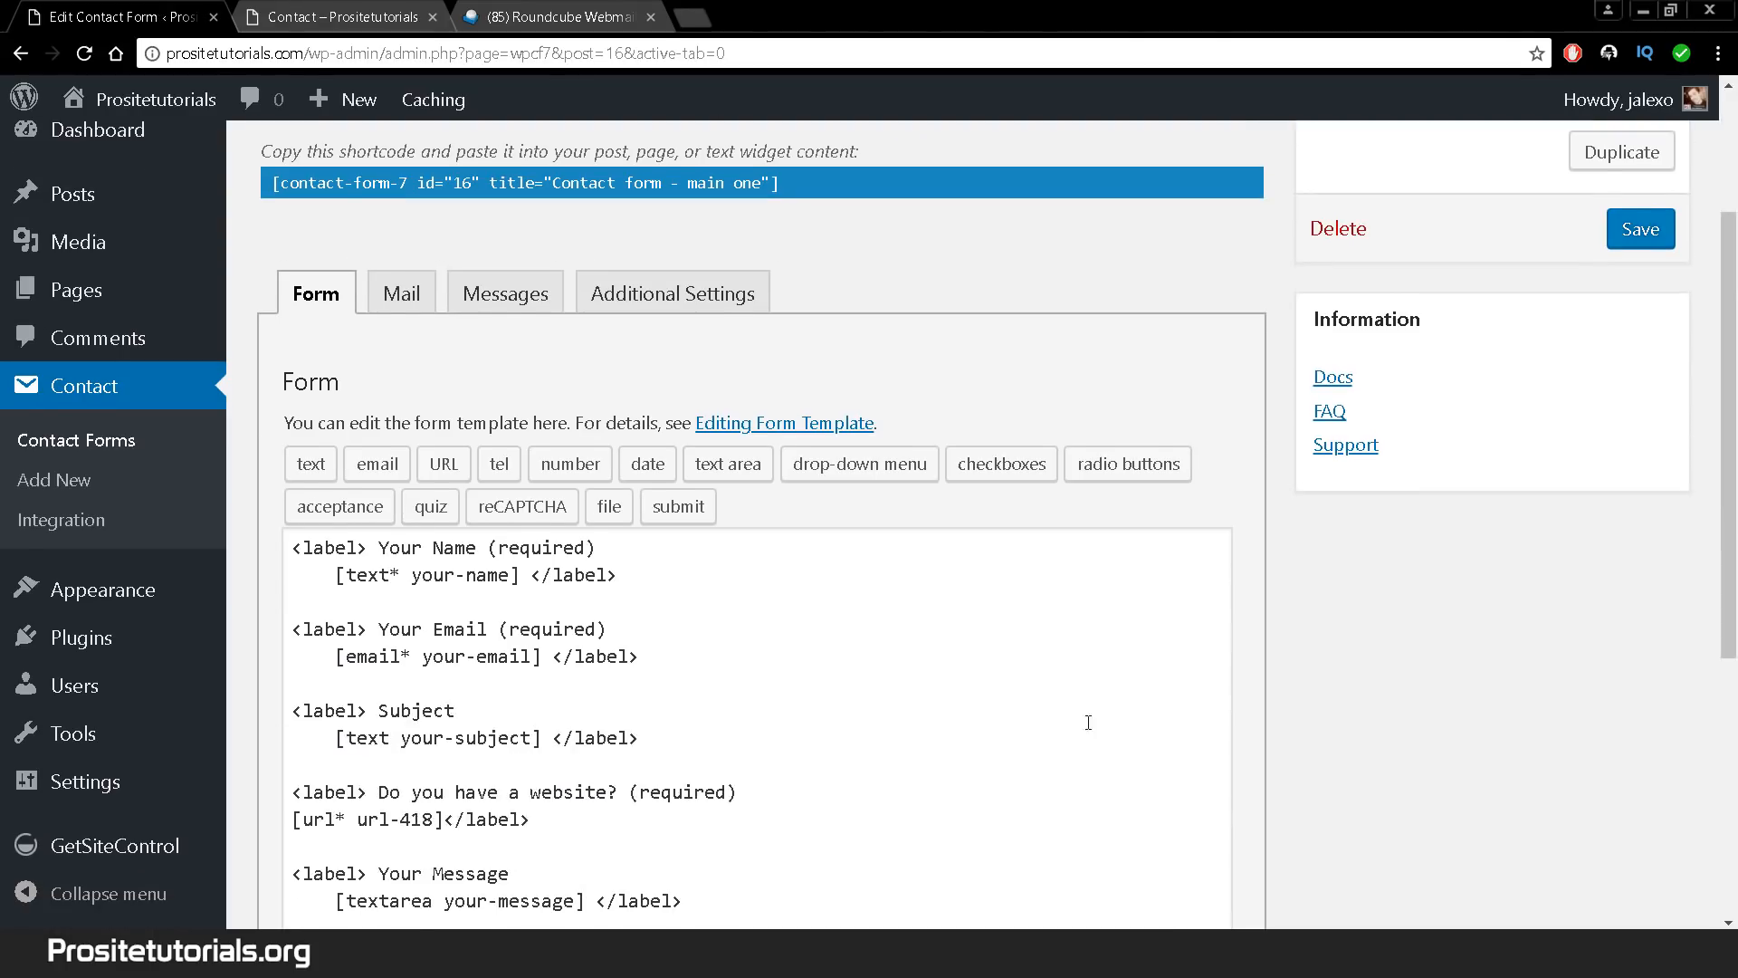
click(496, 466)
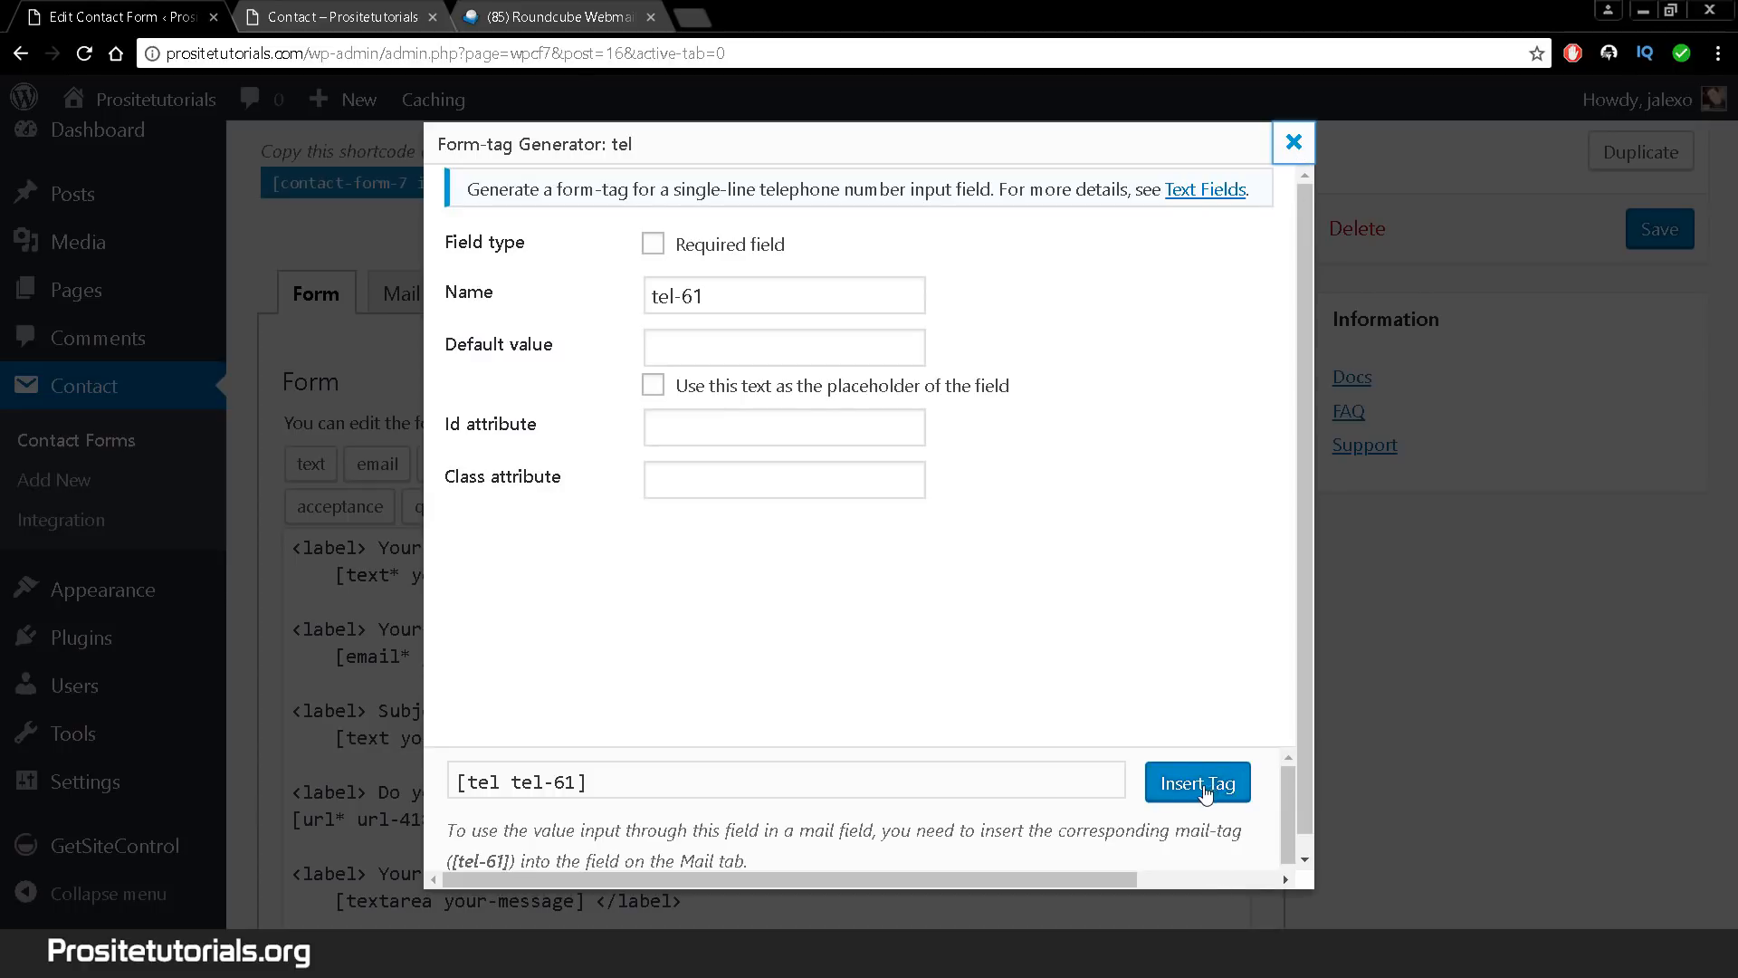
click(1294, 142)
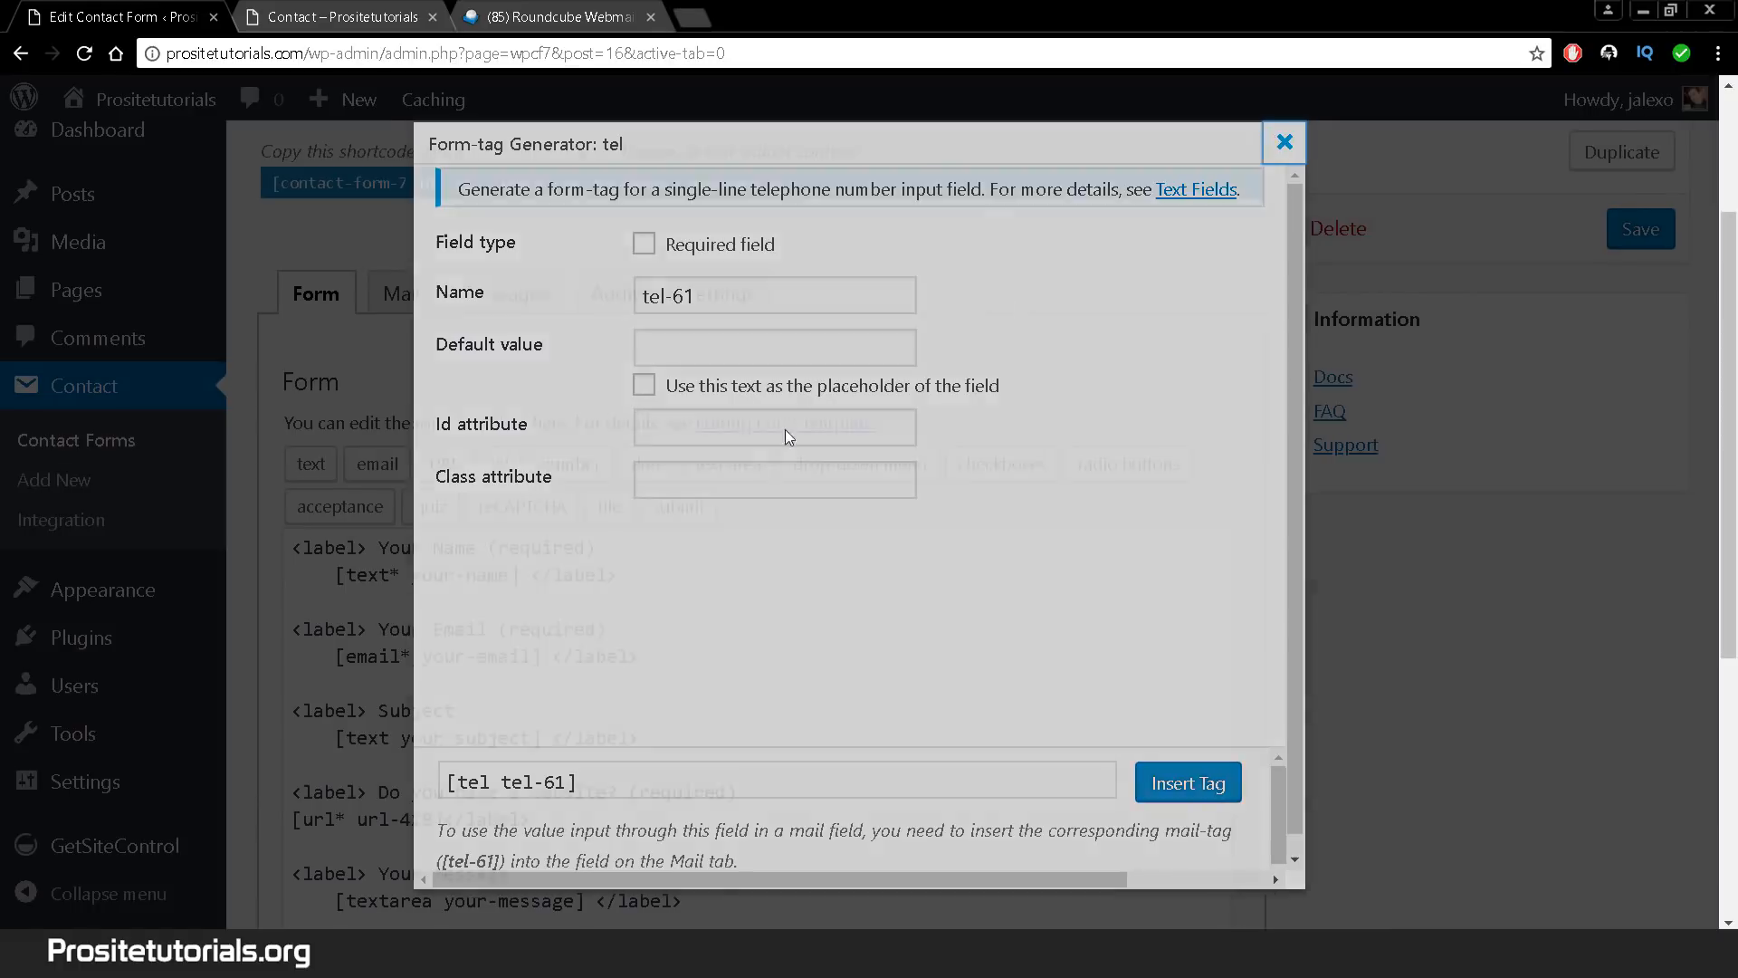
click(648, 464)
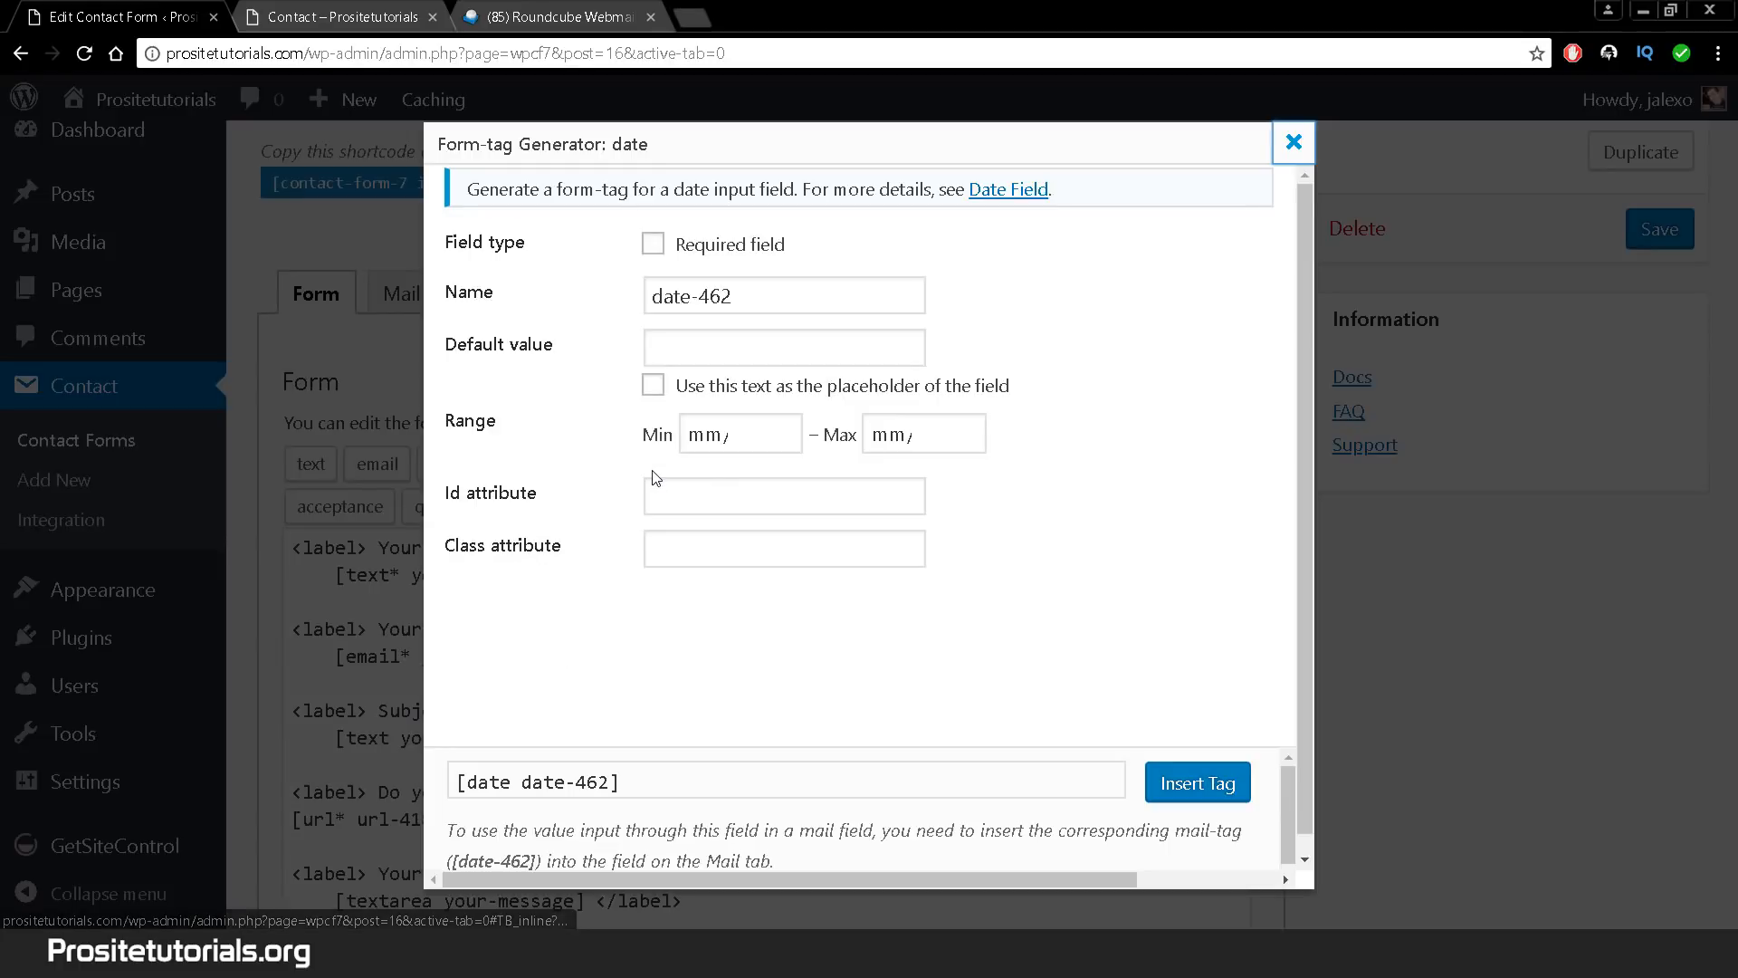
scroll(736, 496, down, 1)
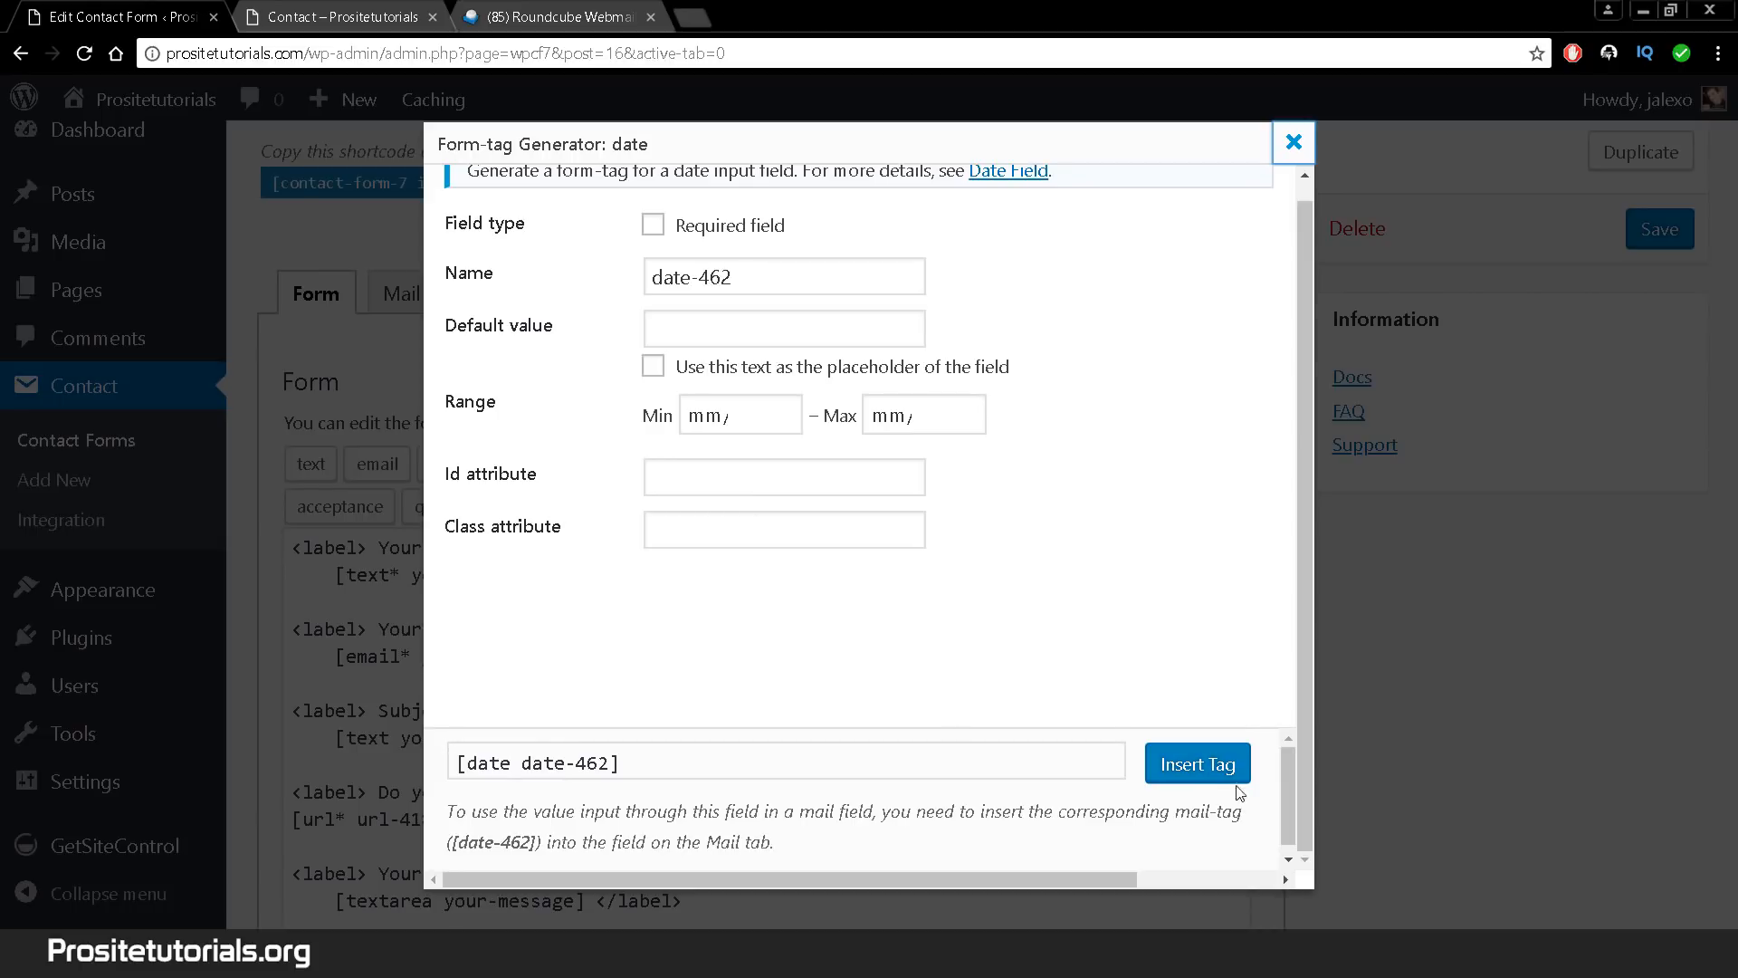
- Insert the date tag [date date-462] at the start of the form template, followed by a blank line
click(1223, 765)
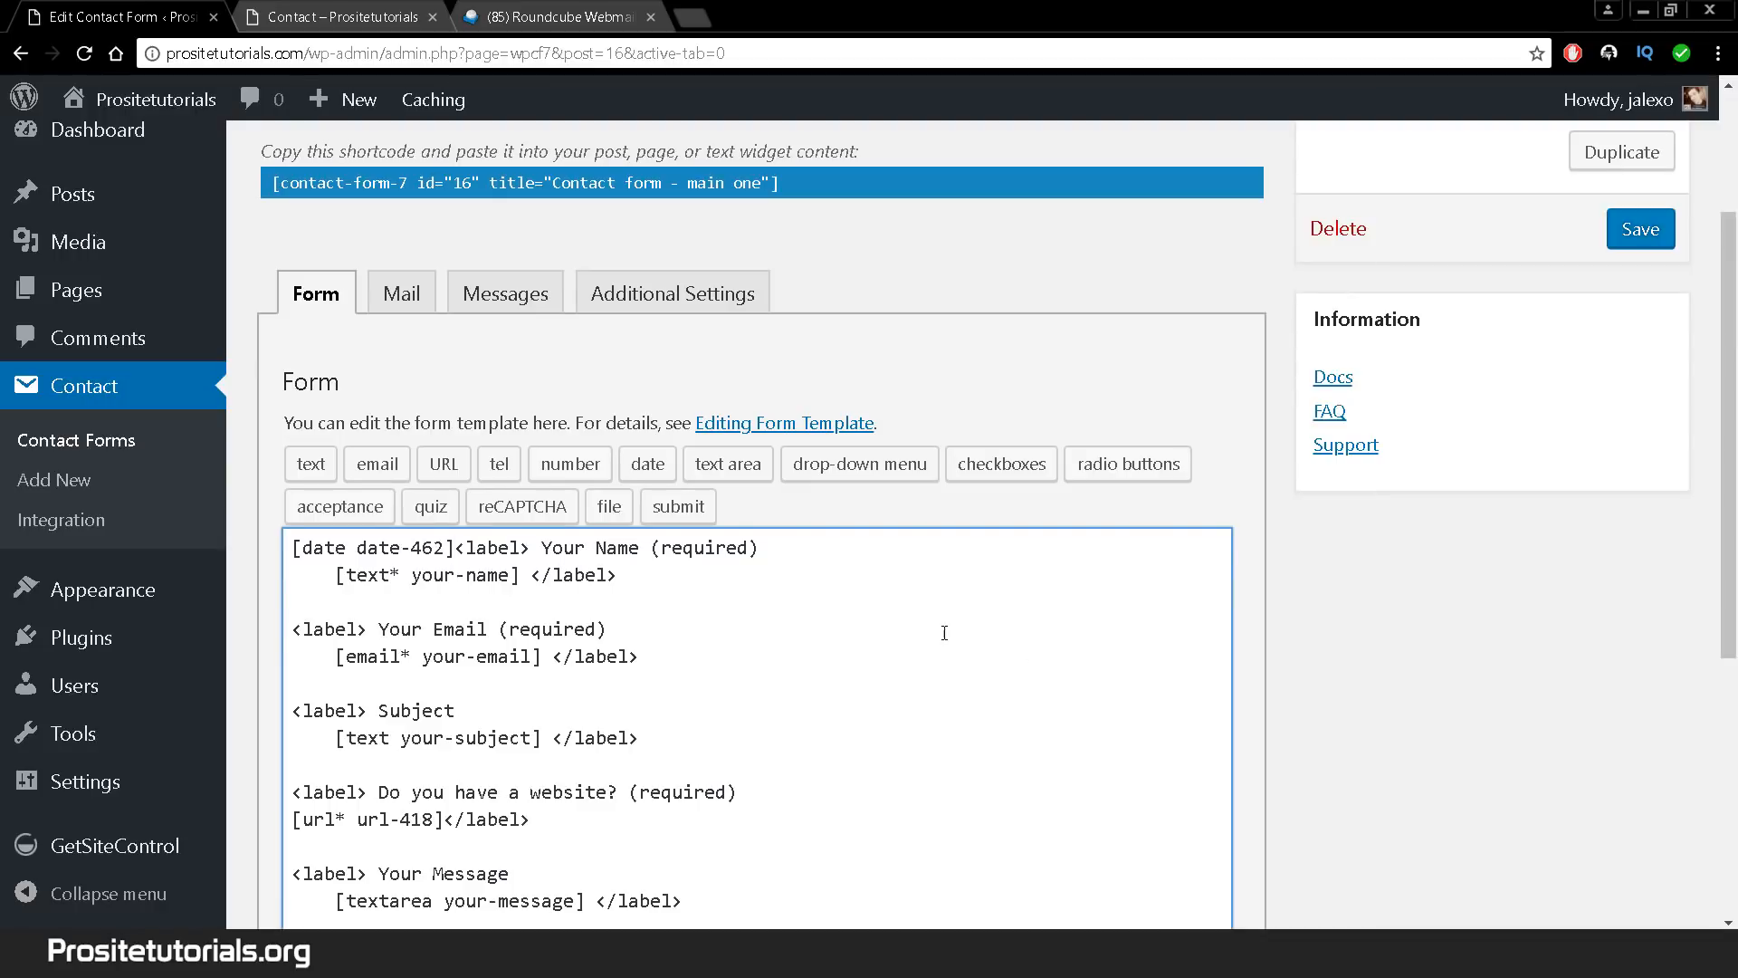
key(Return)
key(Return)
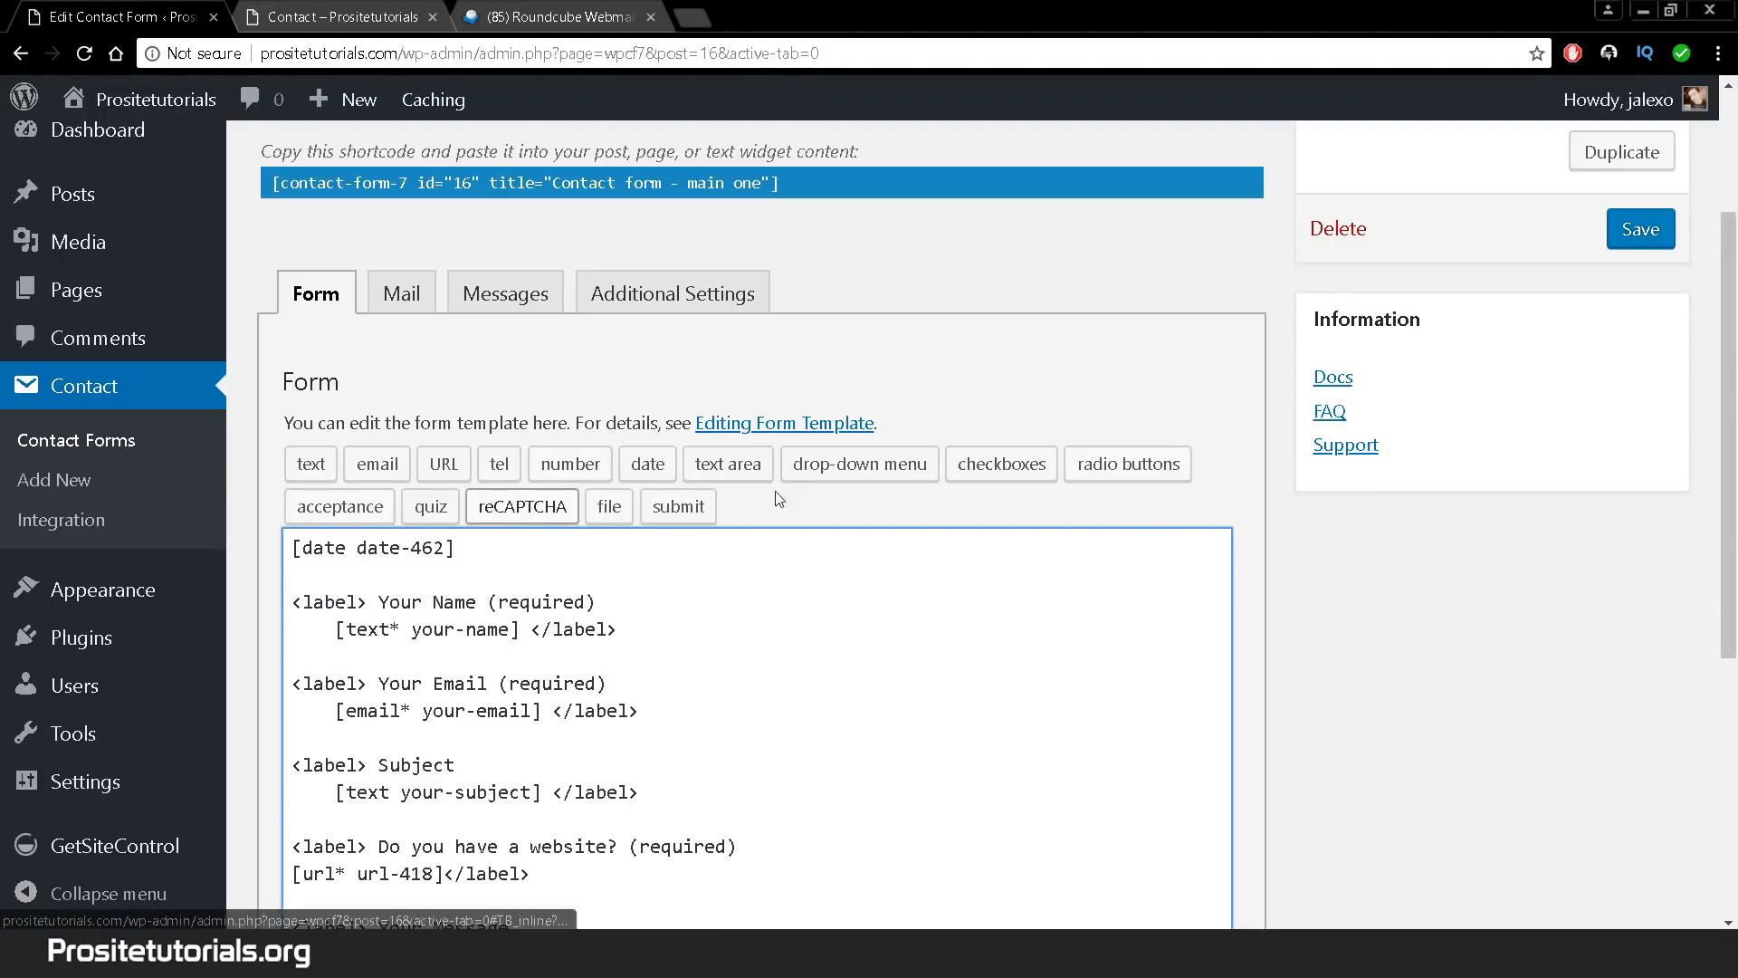
- Save the contact form with the date field and reload the published Contact page
click(1657, 238)
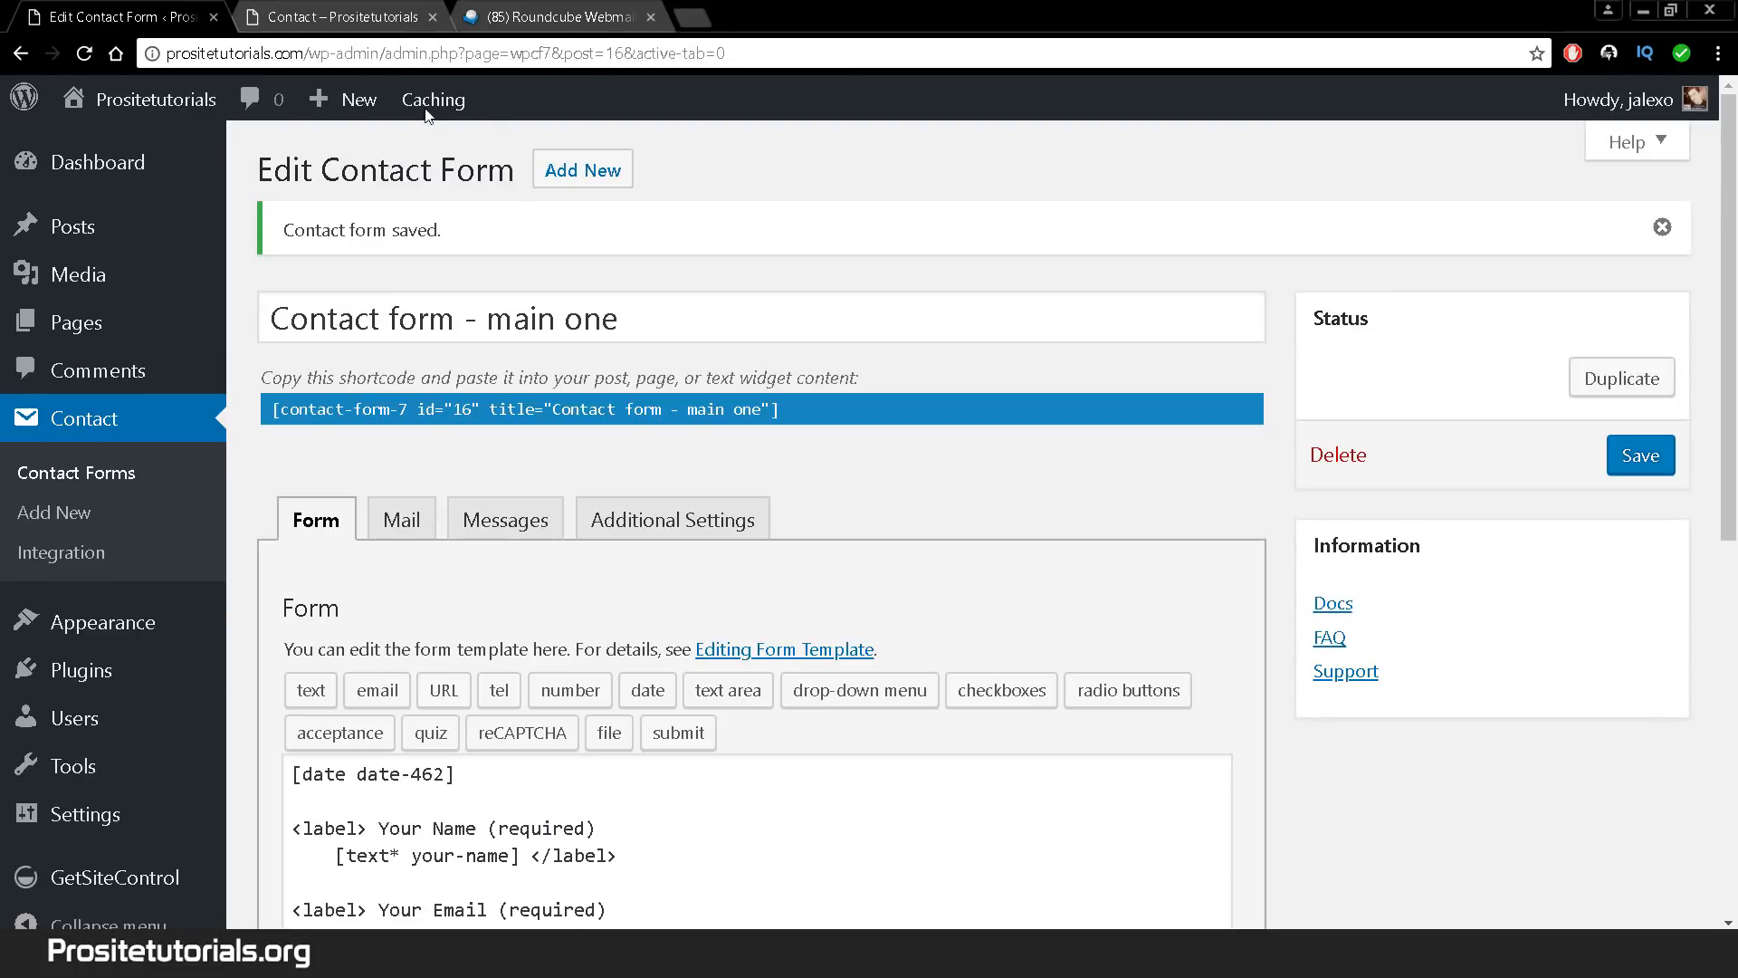
click(306, 20)
click(84, 54)
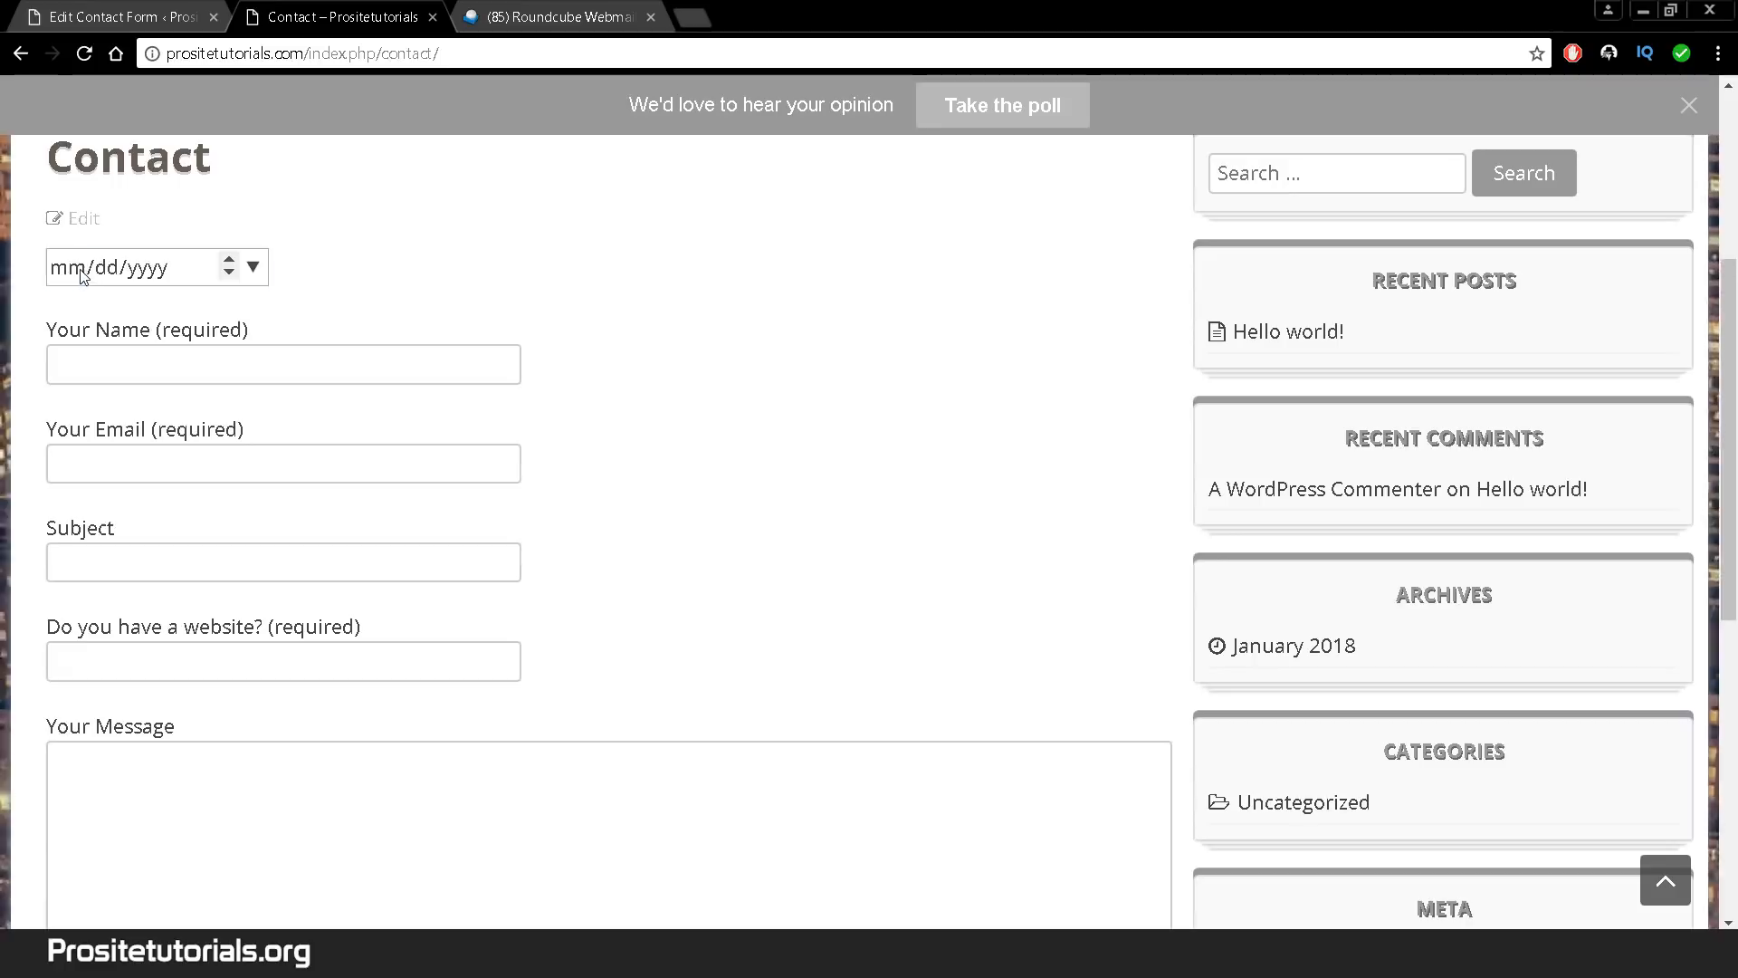
- Try out the unlabelled date field on the Contact page by picking several March 2018 dates, ending with 03/31/2018
click(205, 271)
click(252, 266)
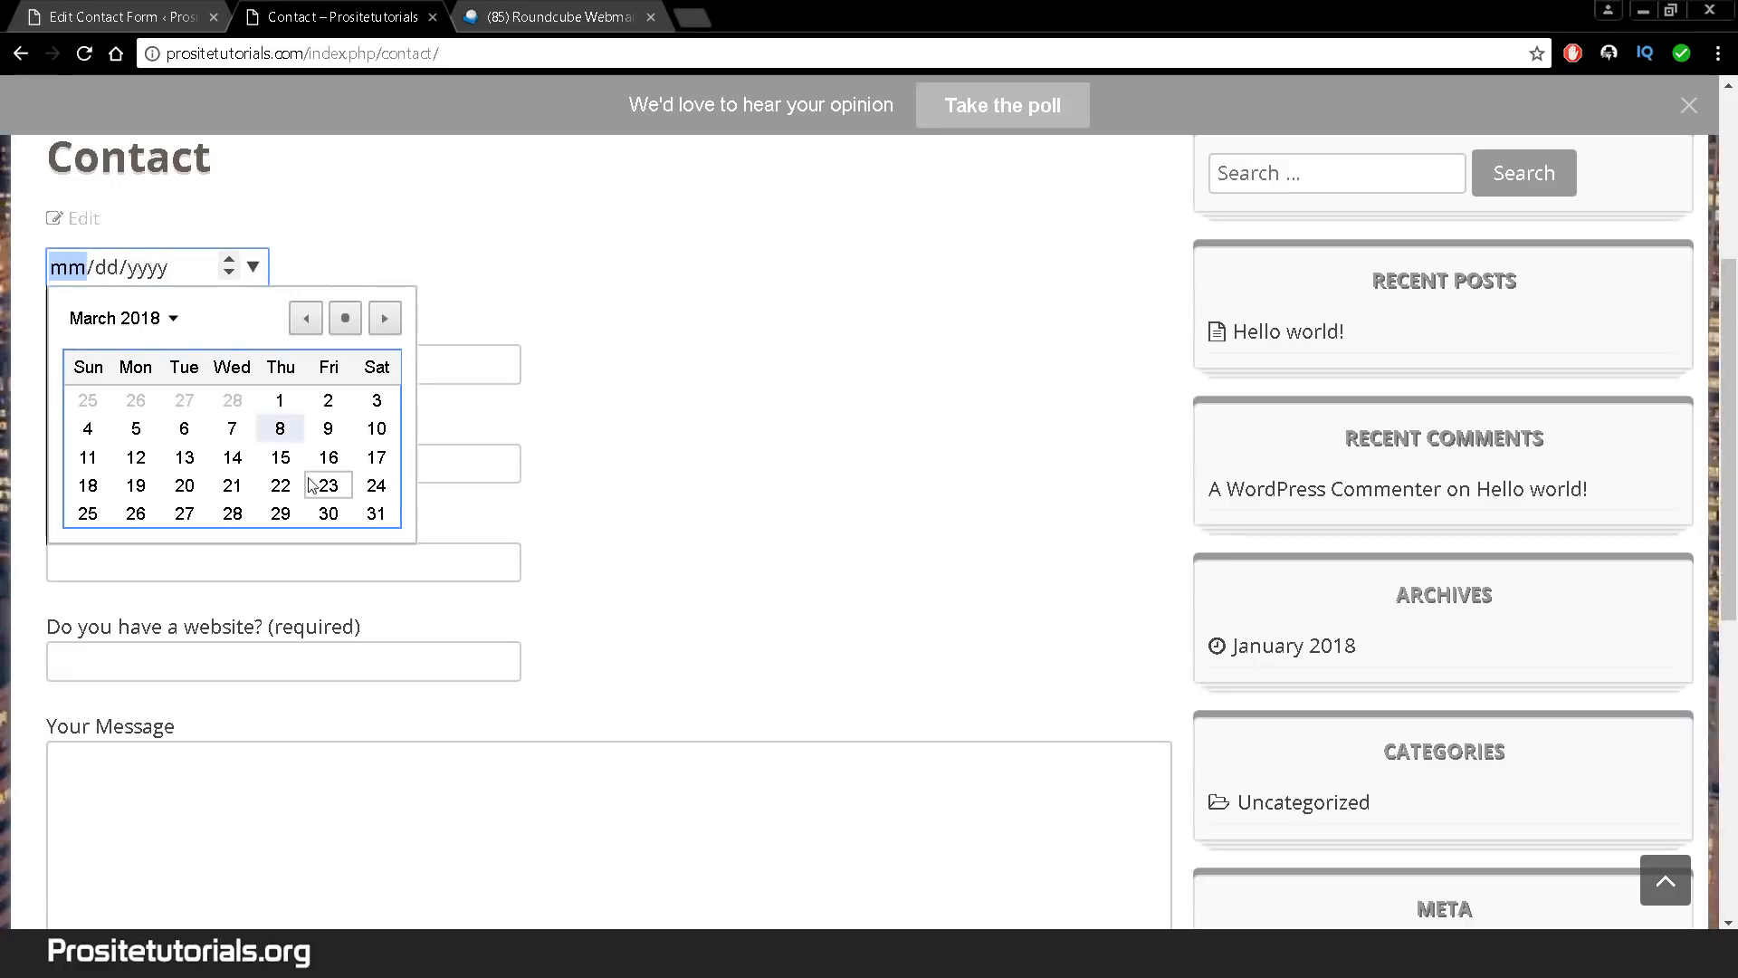
click(374, 487)
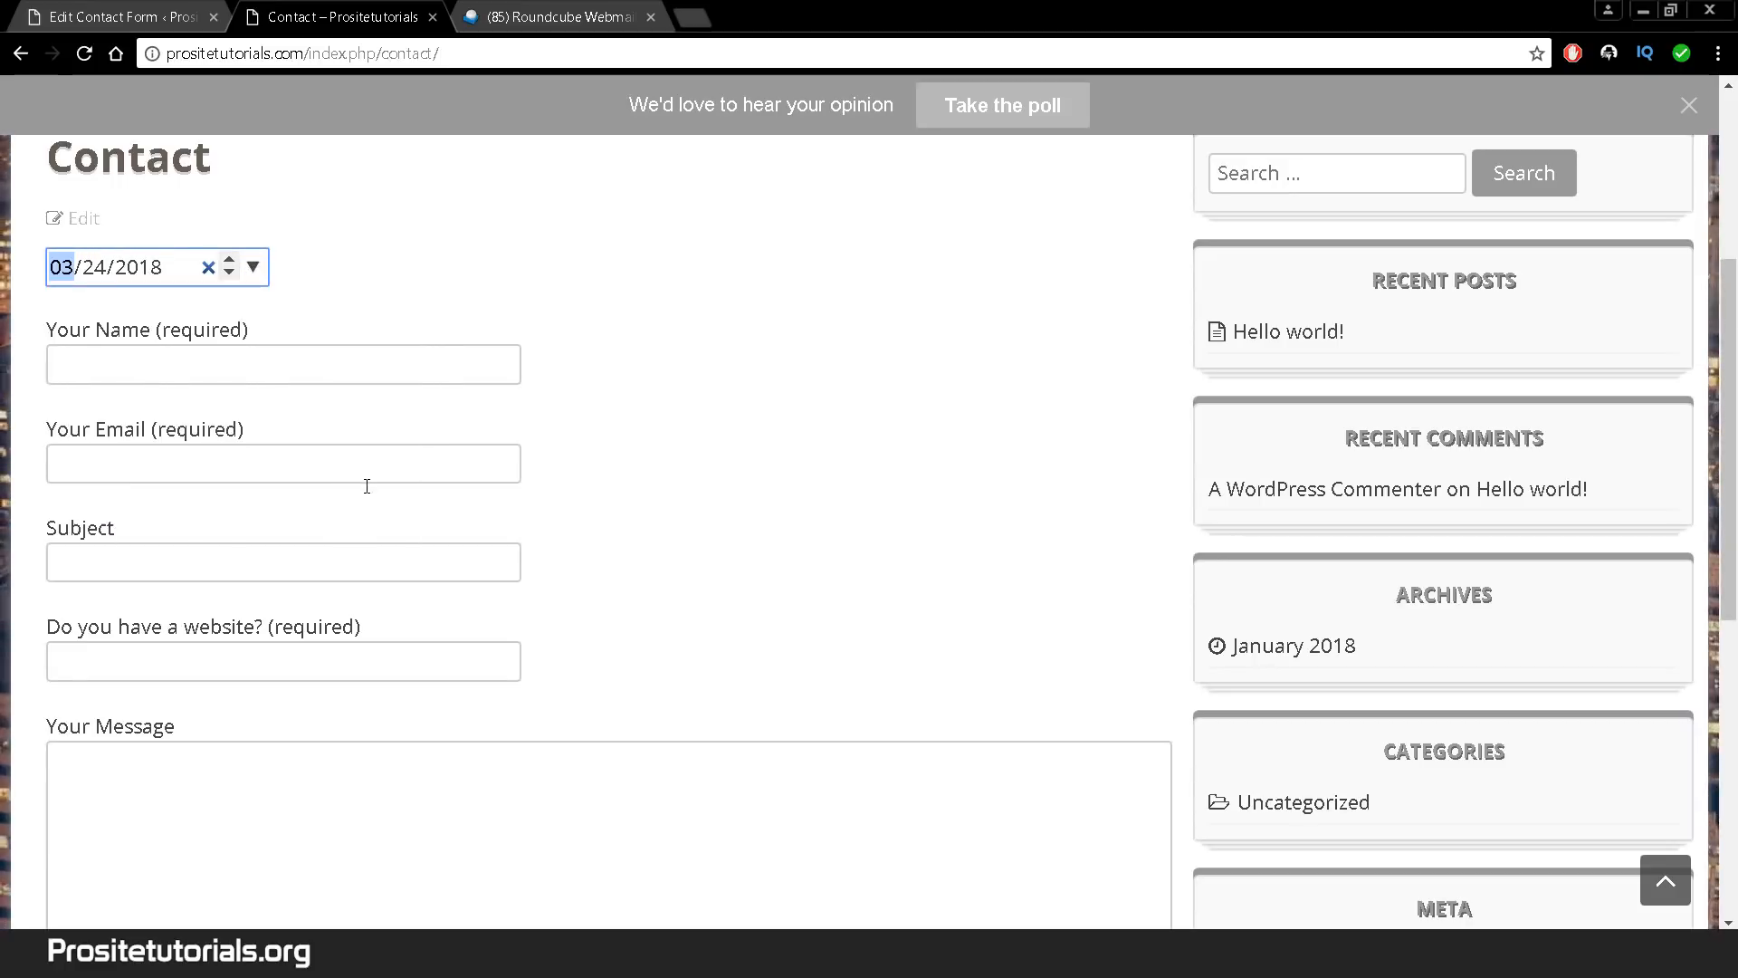
click(250, 268)
click(251, 268)
click(251, 268)
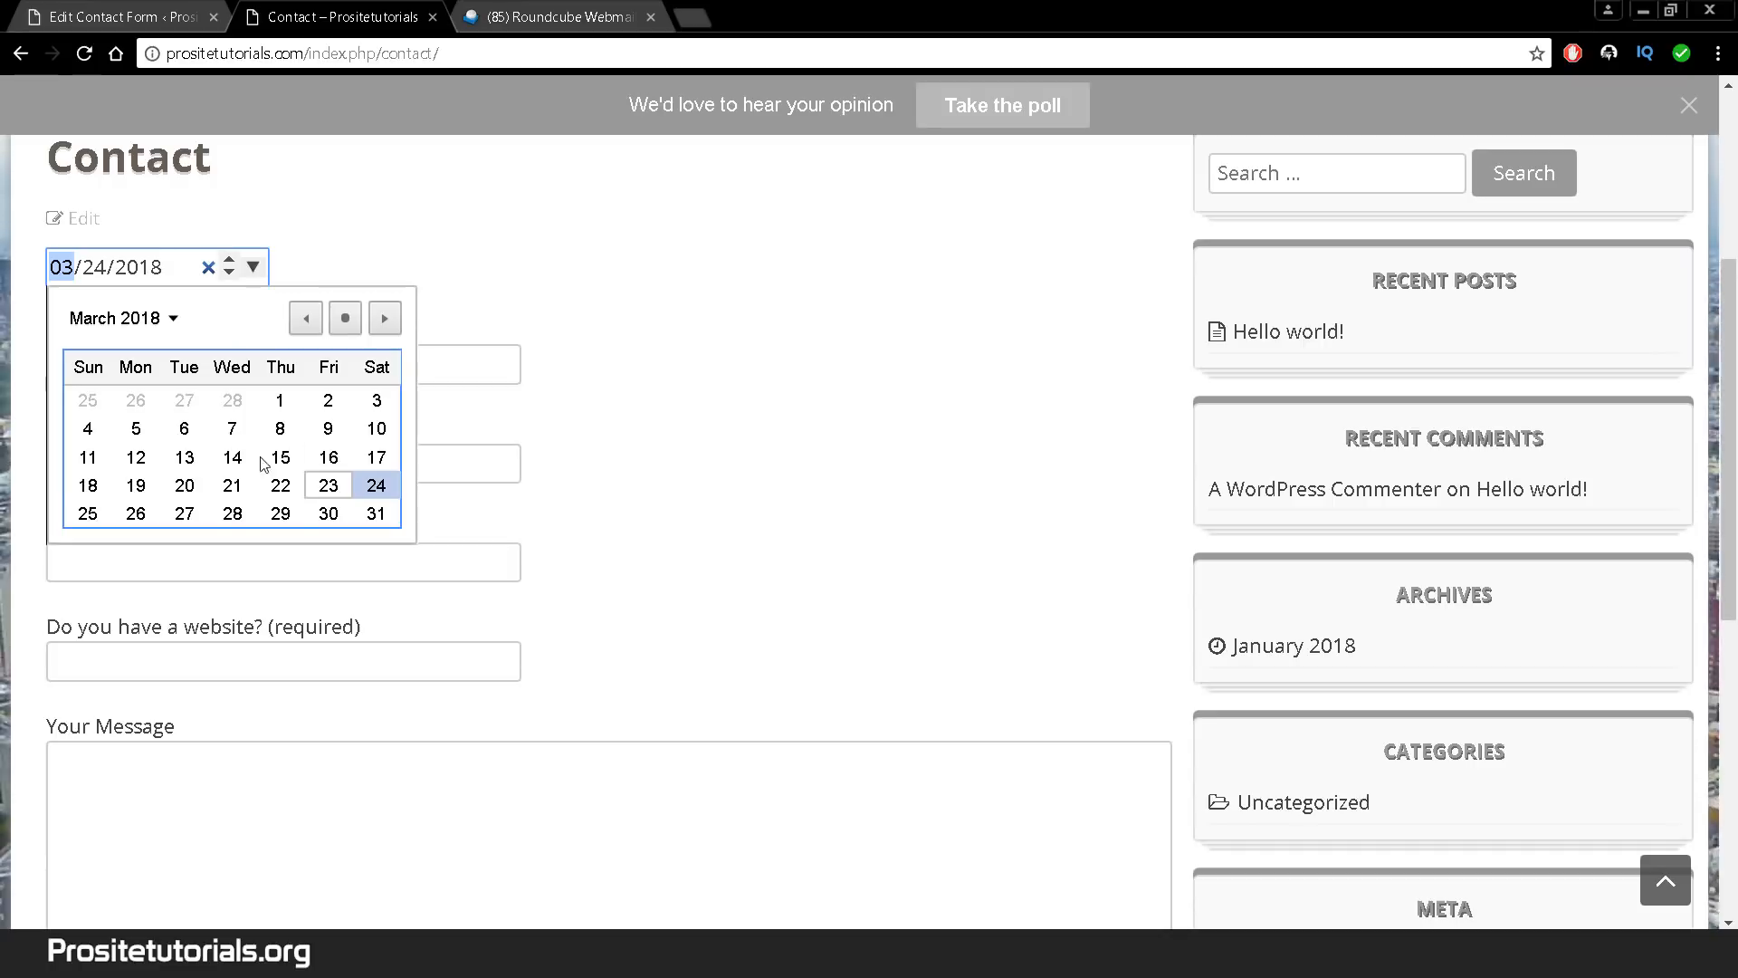
click(281, 514)
click(252, 267)
click(329, 514)
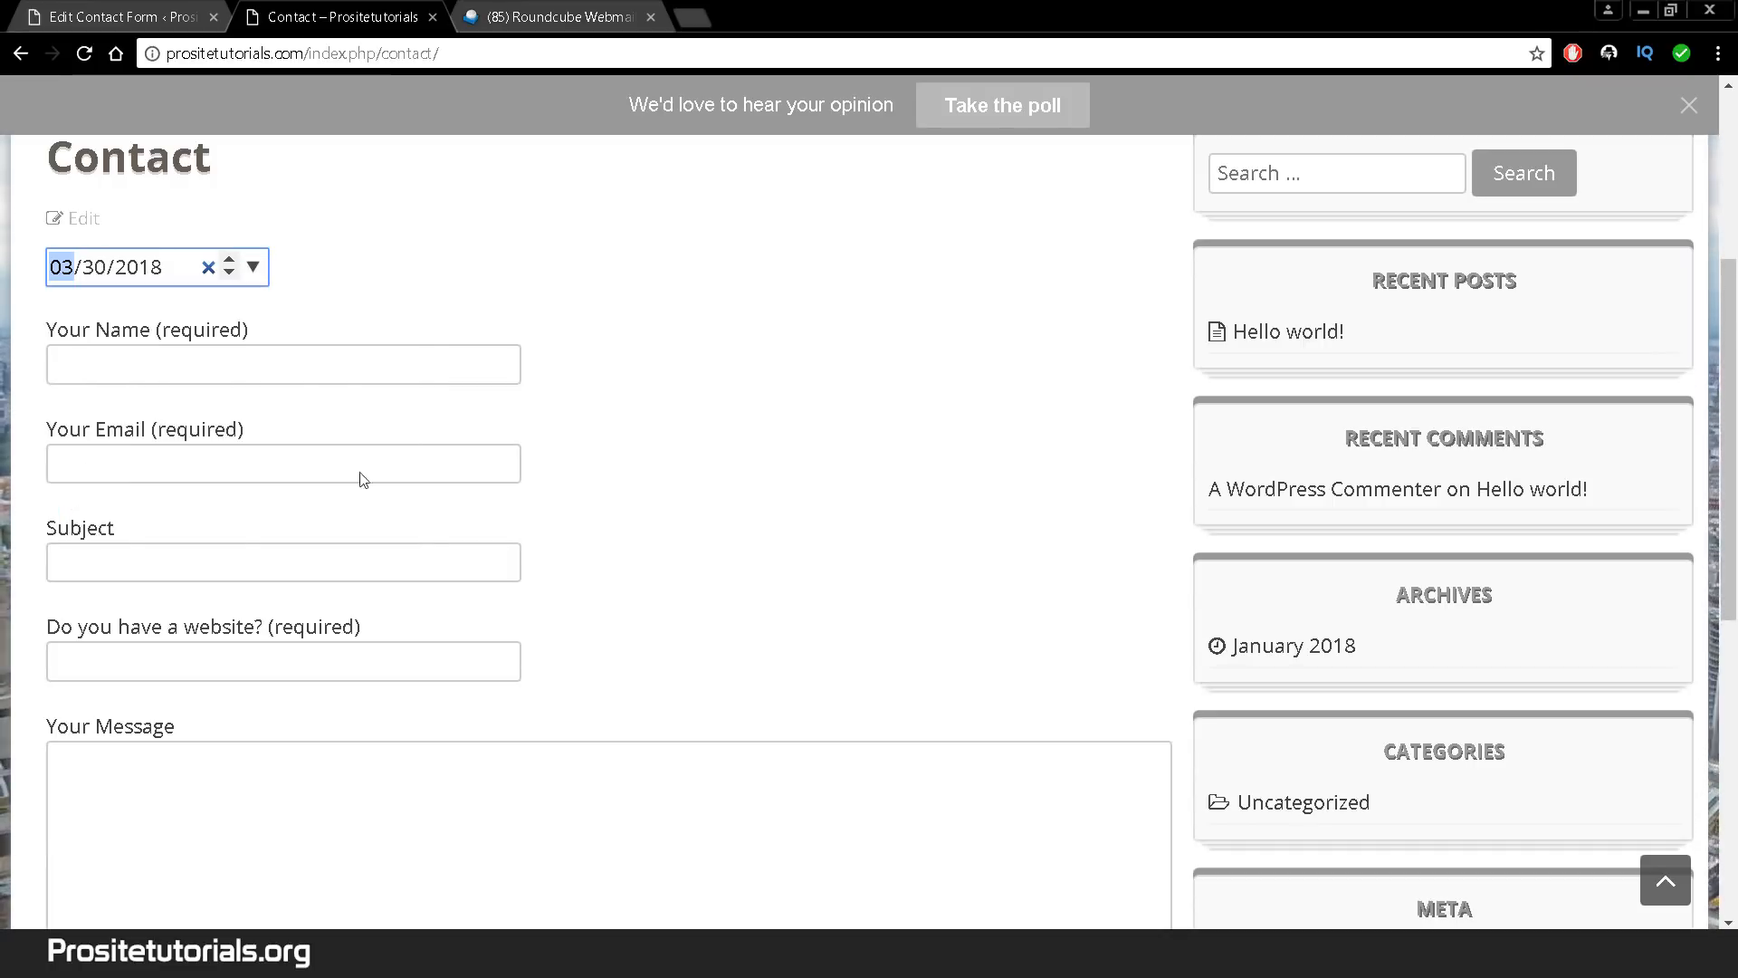
click(252, 266)
click(368, 510)
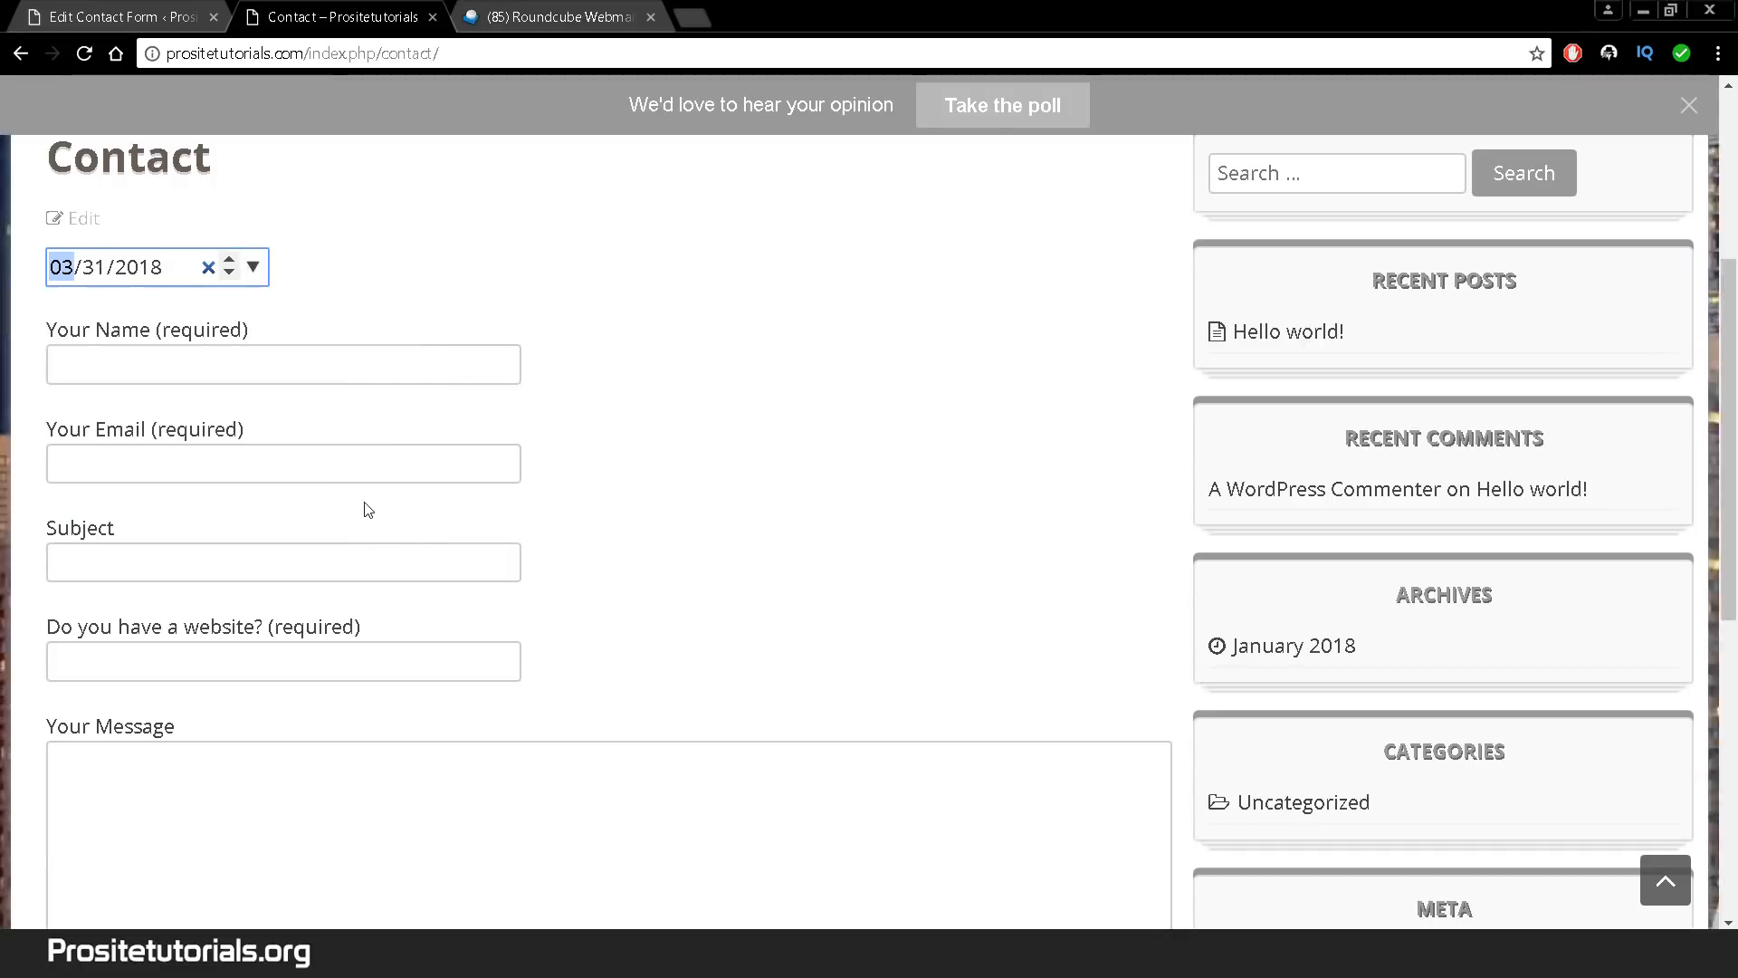
- Return to the contact form editor and wrap the [date date-462] tag in <label> and </label> tags copied from the name field
click(131, 14)
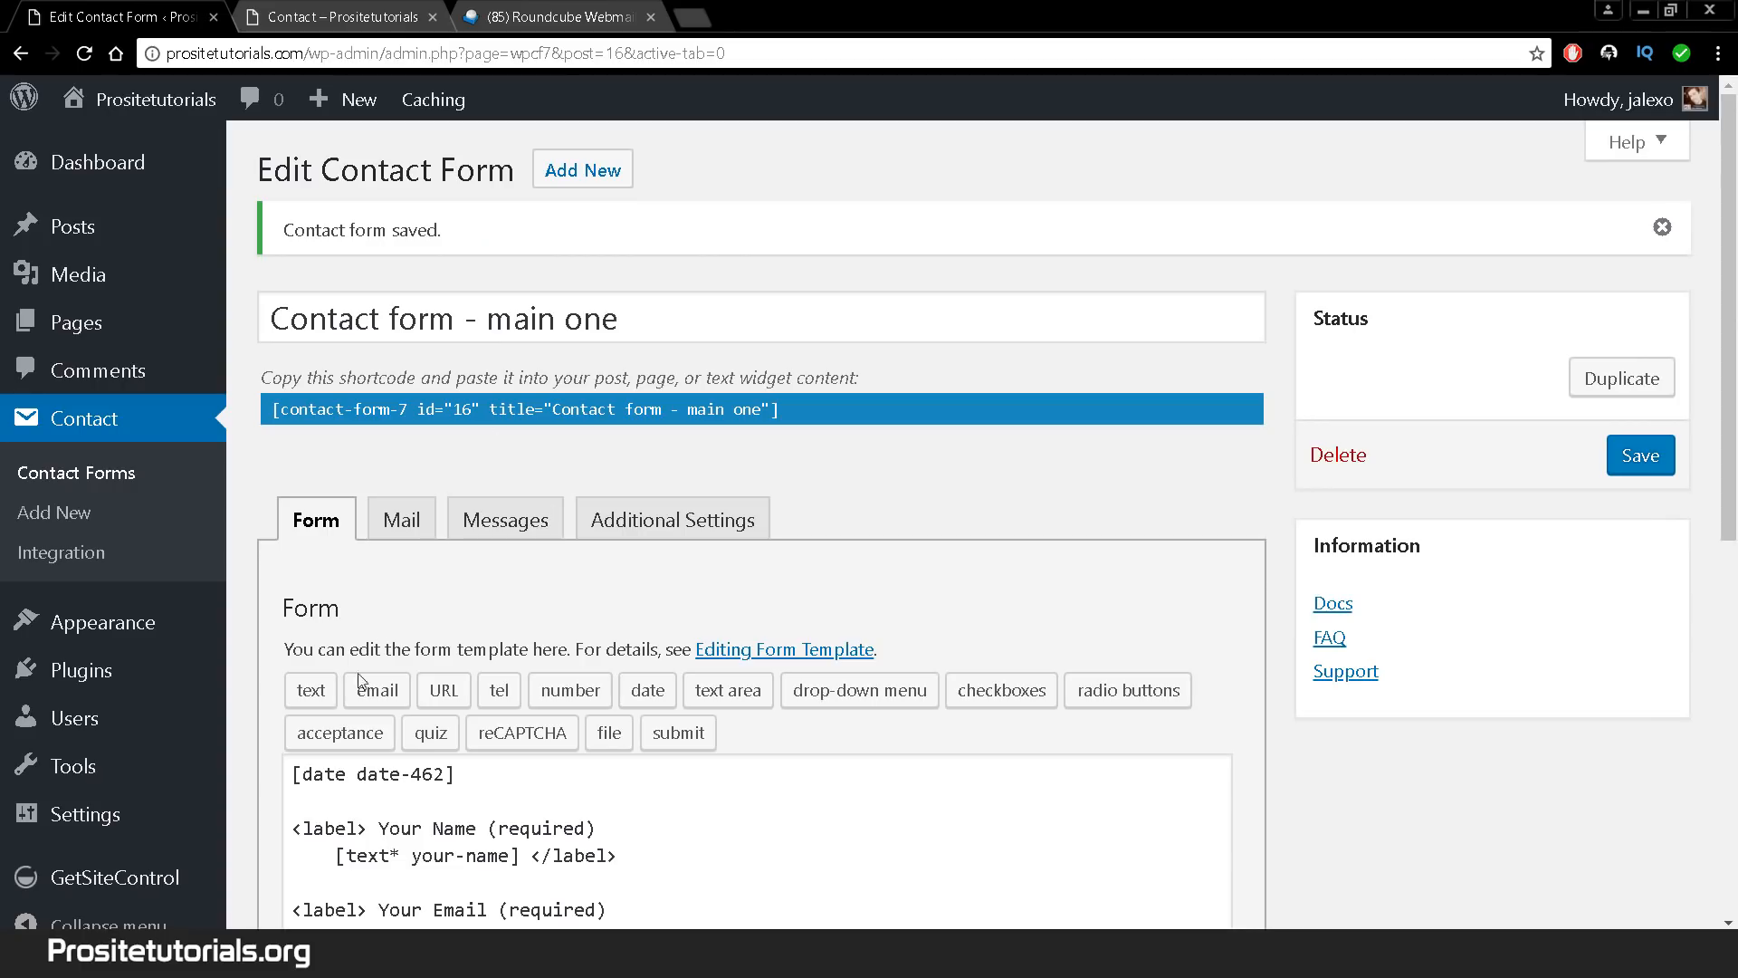
click(297, 776)
key(Return)
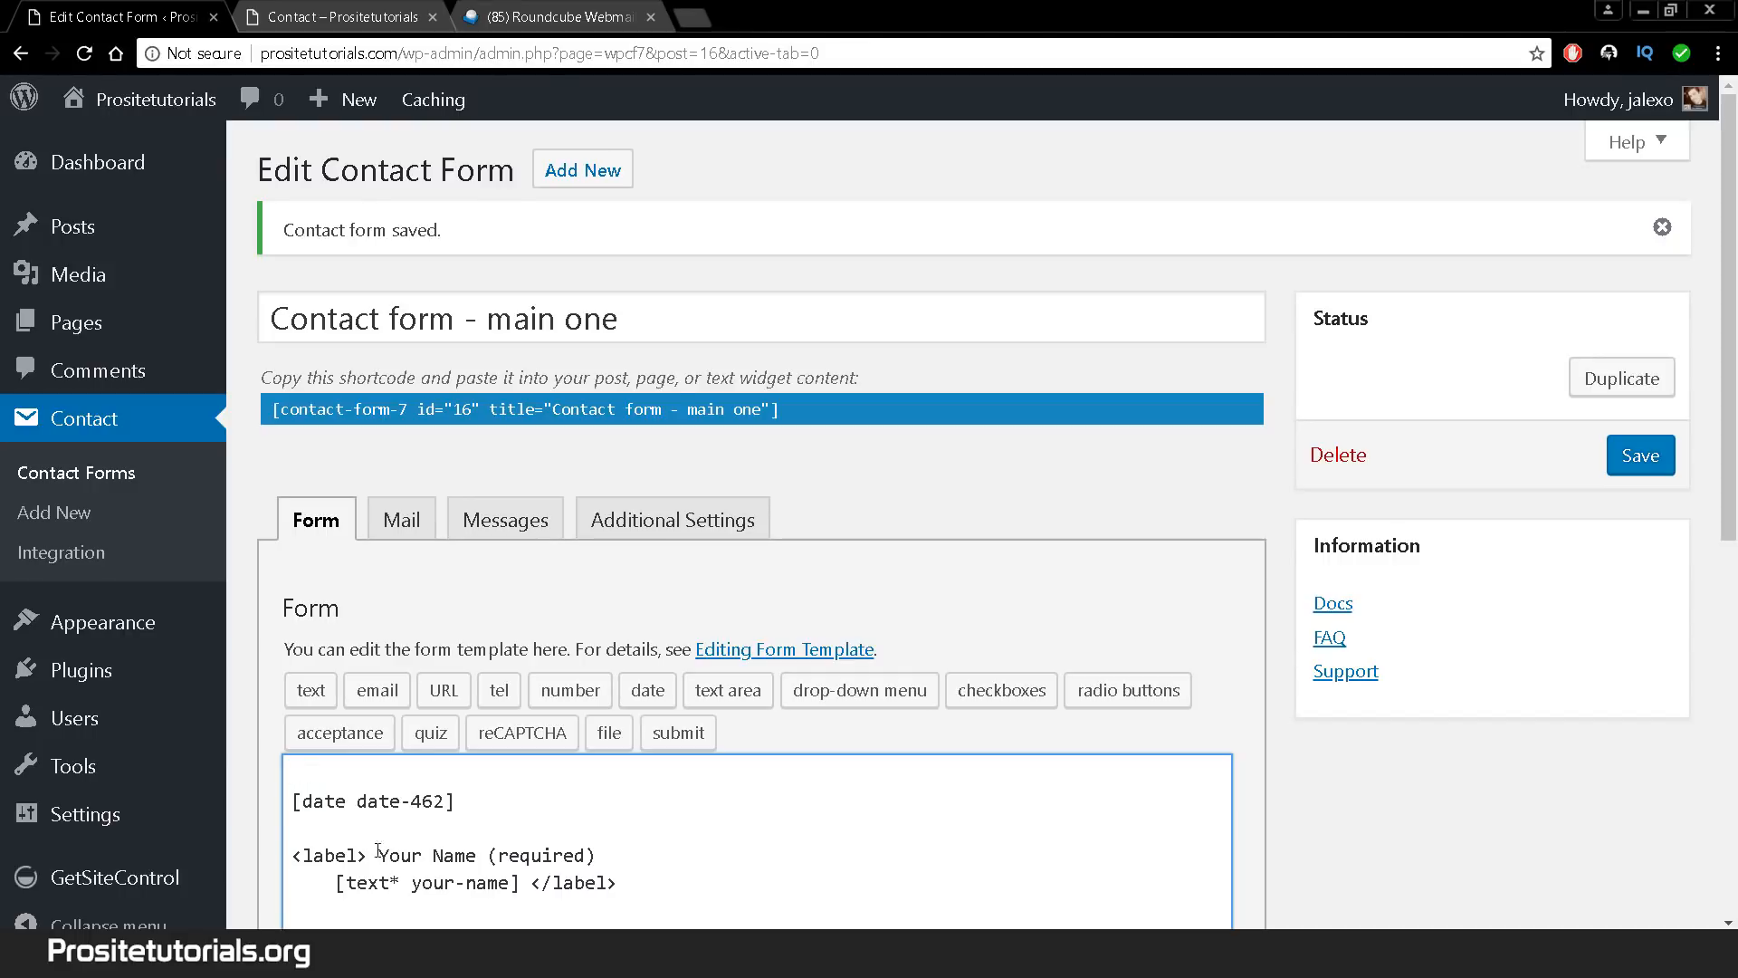
drag(368, 855, 234, 848)
key(ctrl+c)
click(299, 771)
key(ctrl+v)
drag(533, 883, 657, 887)
key(ctrl+c)
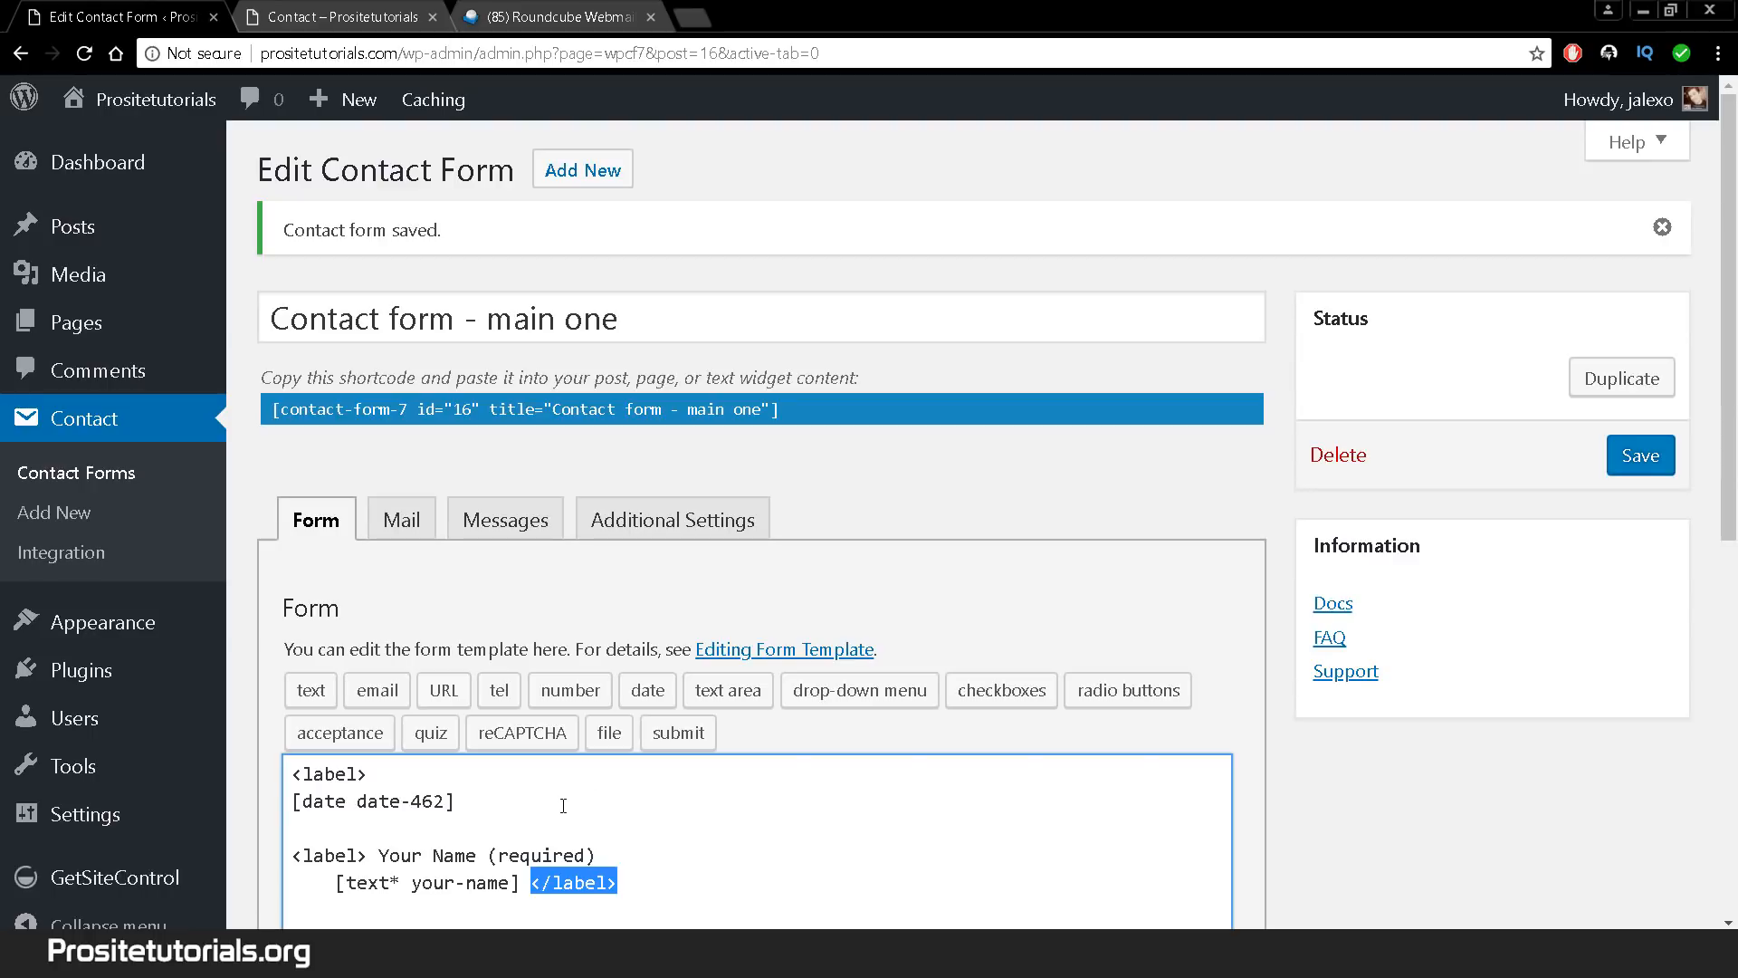
click(543, 796)
key(ctrl+v)
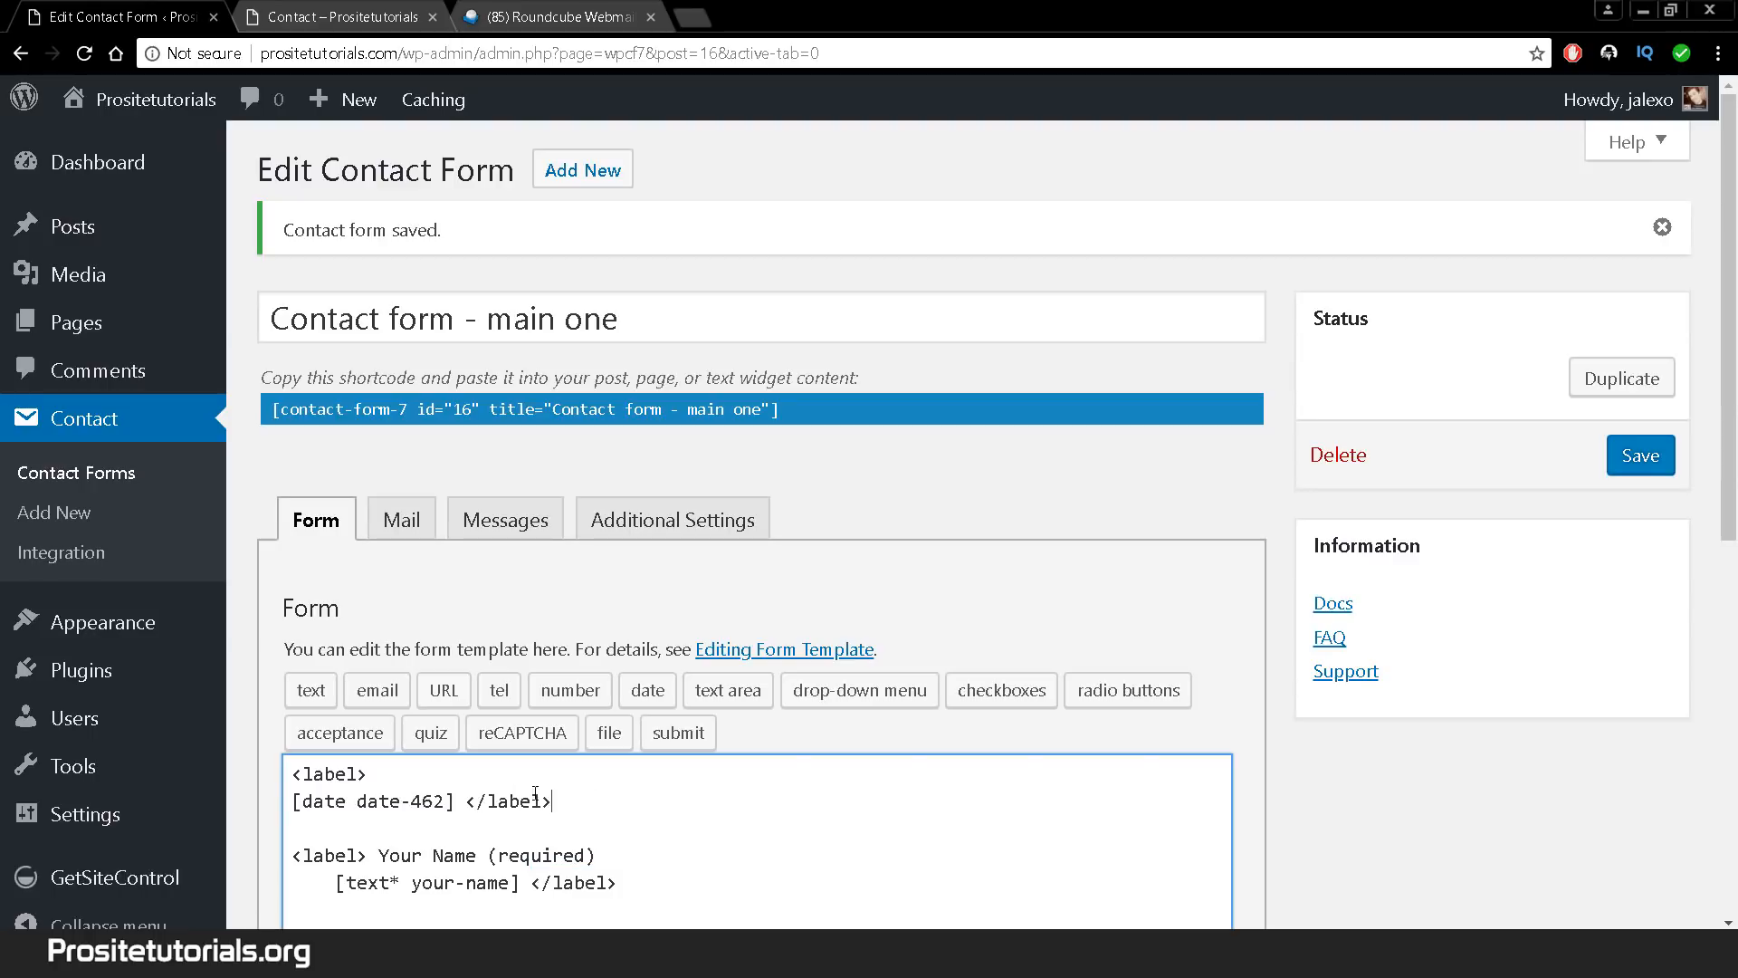
- Remove the space before the date field's closing label tag and enter "How old are you?" as its label text
click(463, 803)
key(BackSpace)
text(Are)
text(How old are yuou?)
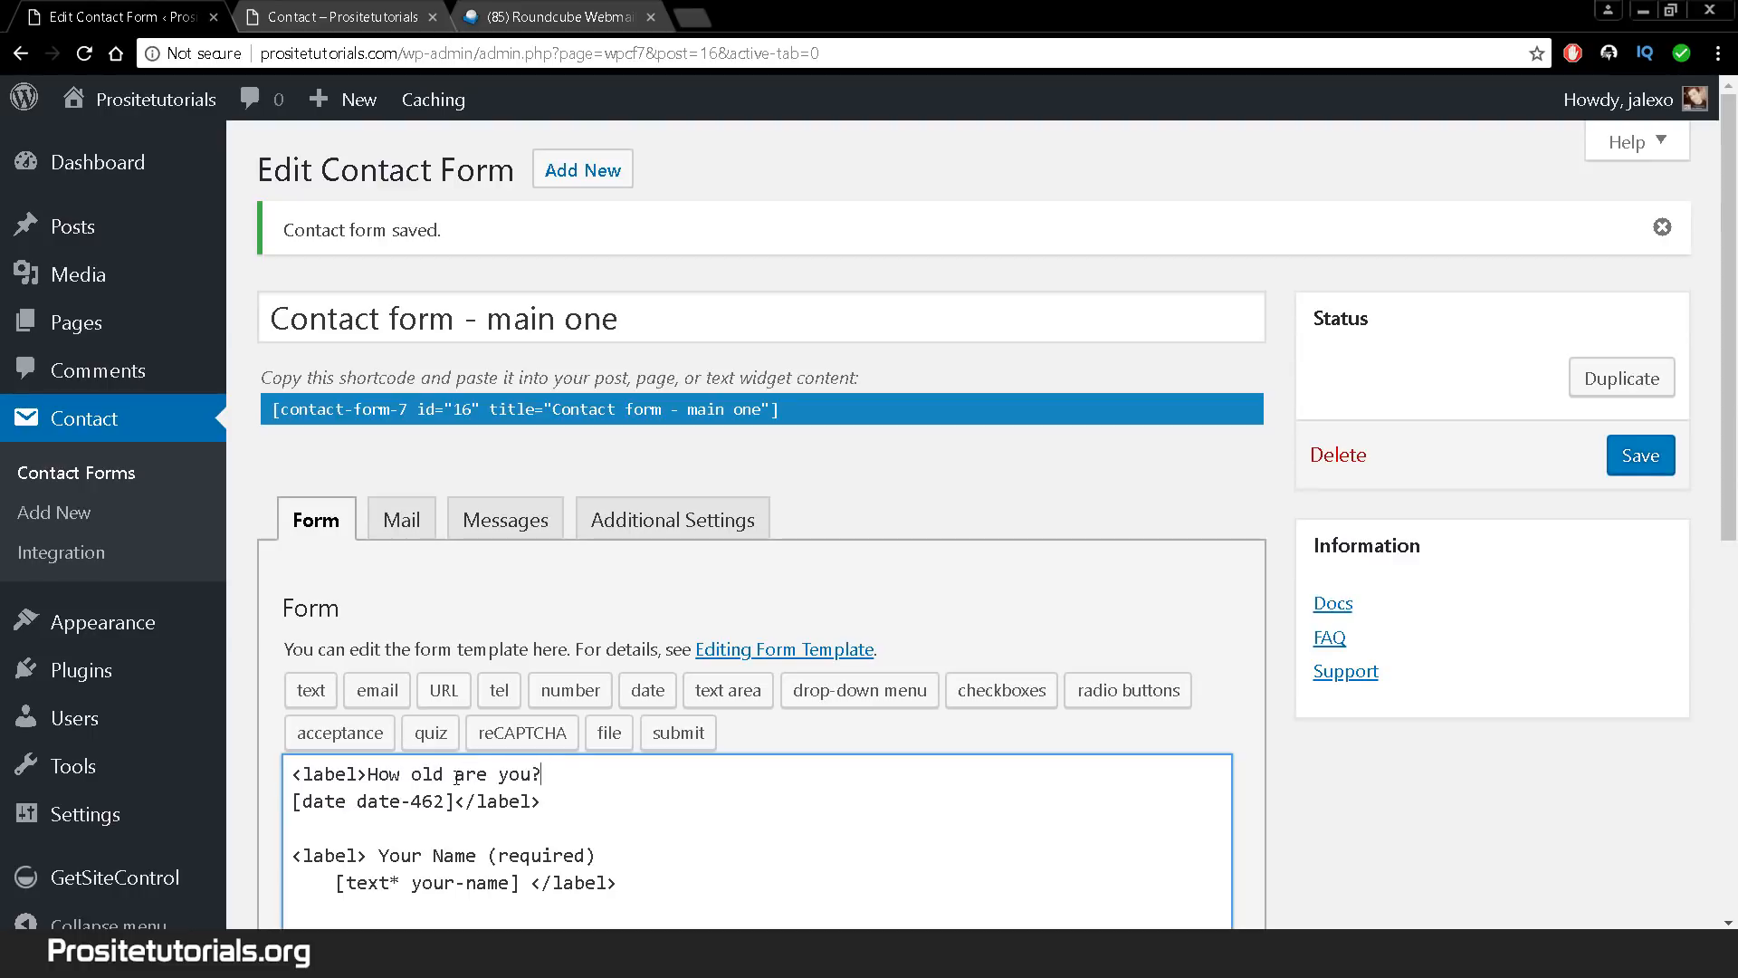
- Save the contact form with the labelled date field and reload the published Contact page
click(1609, 452)
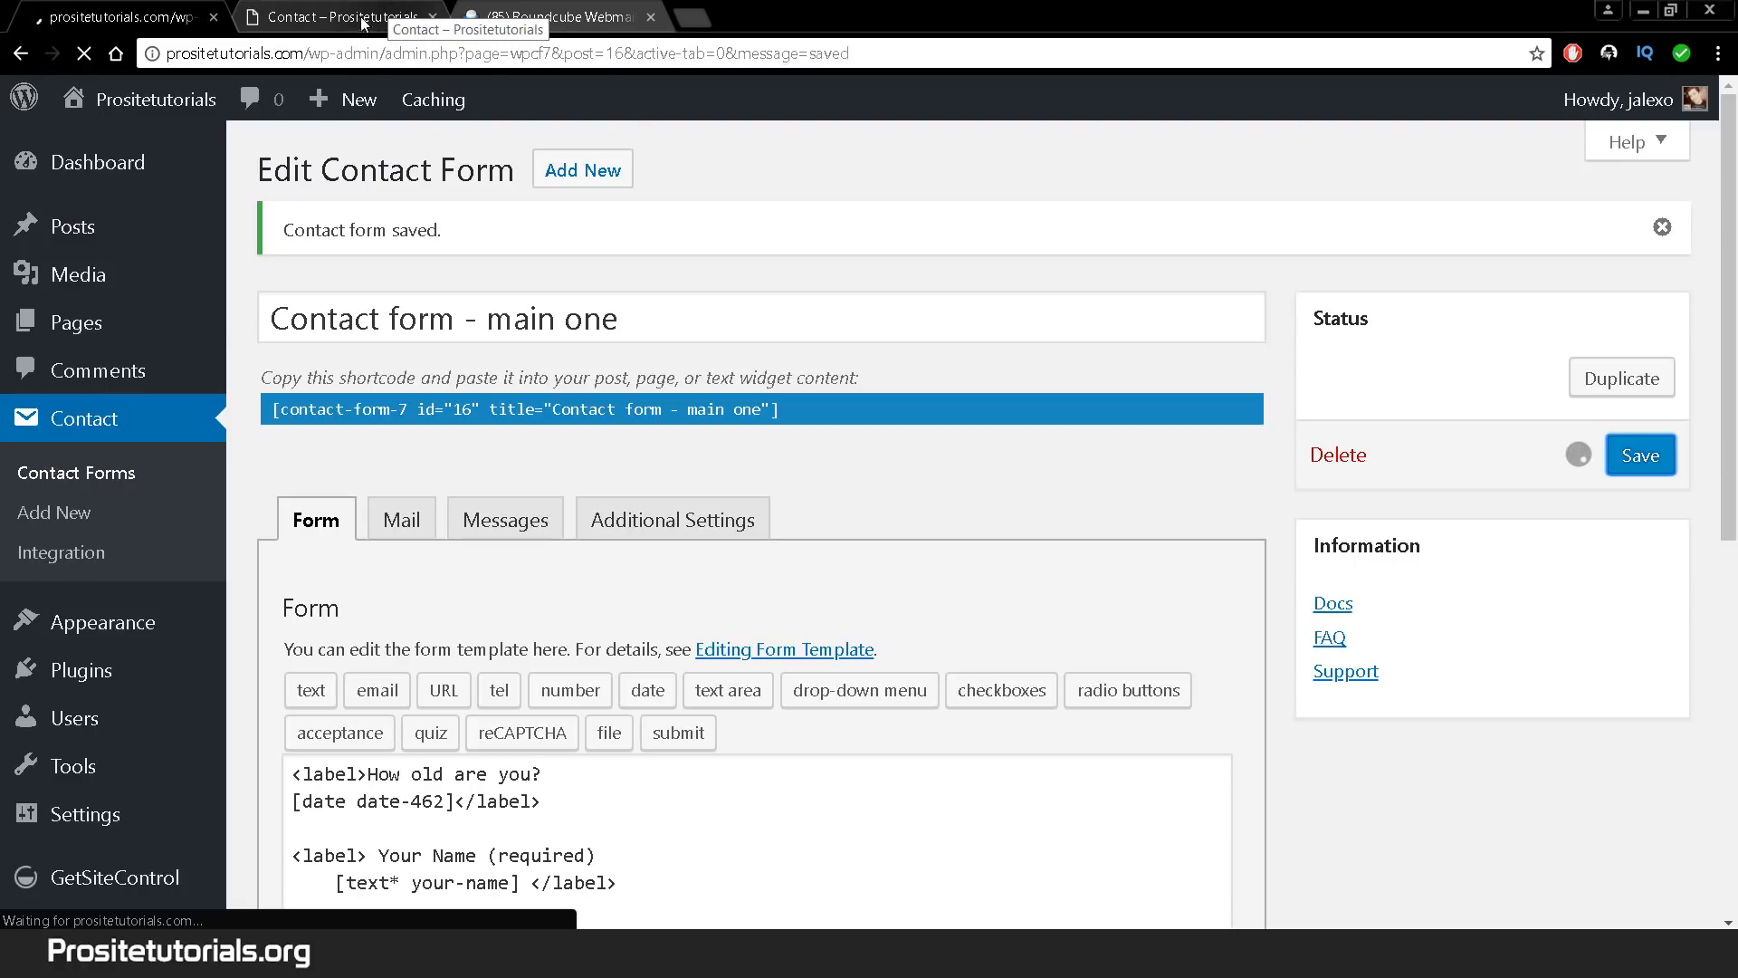
click(314, 17)
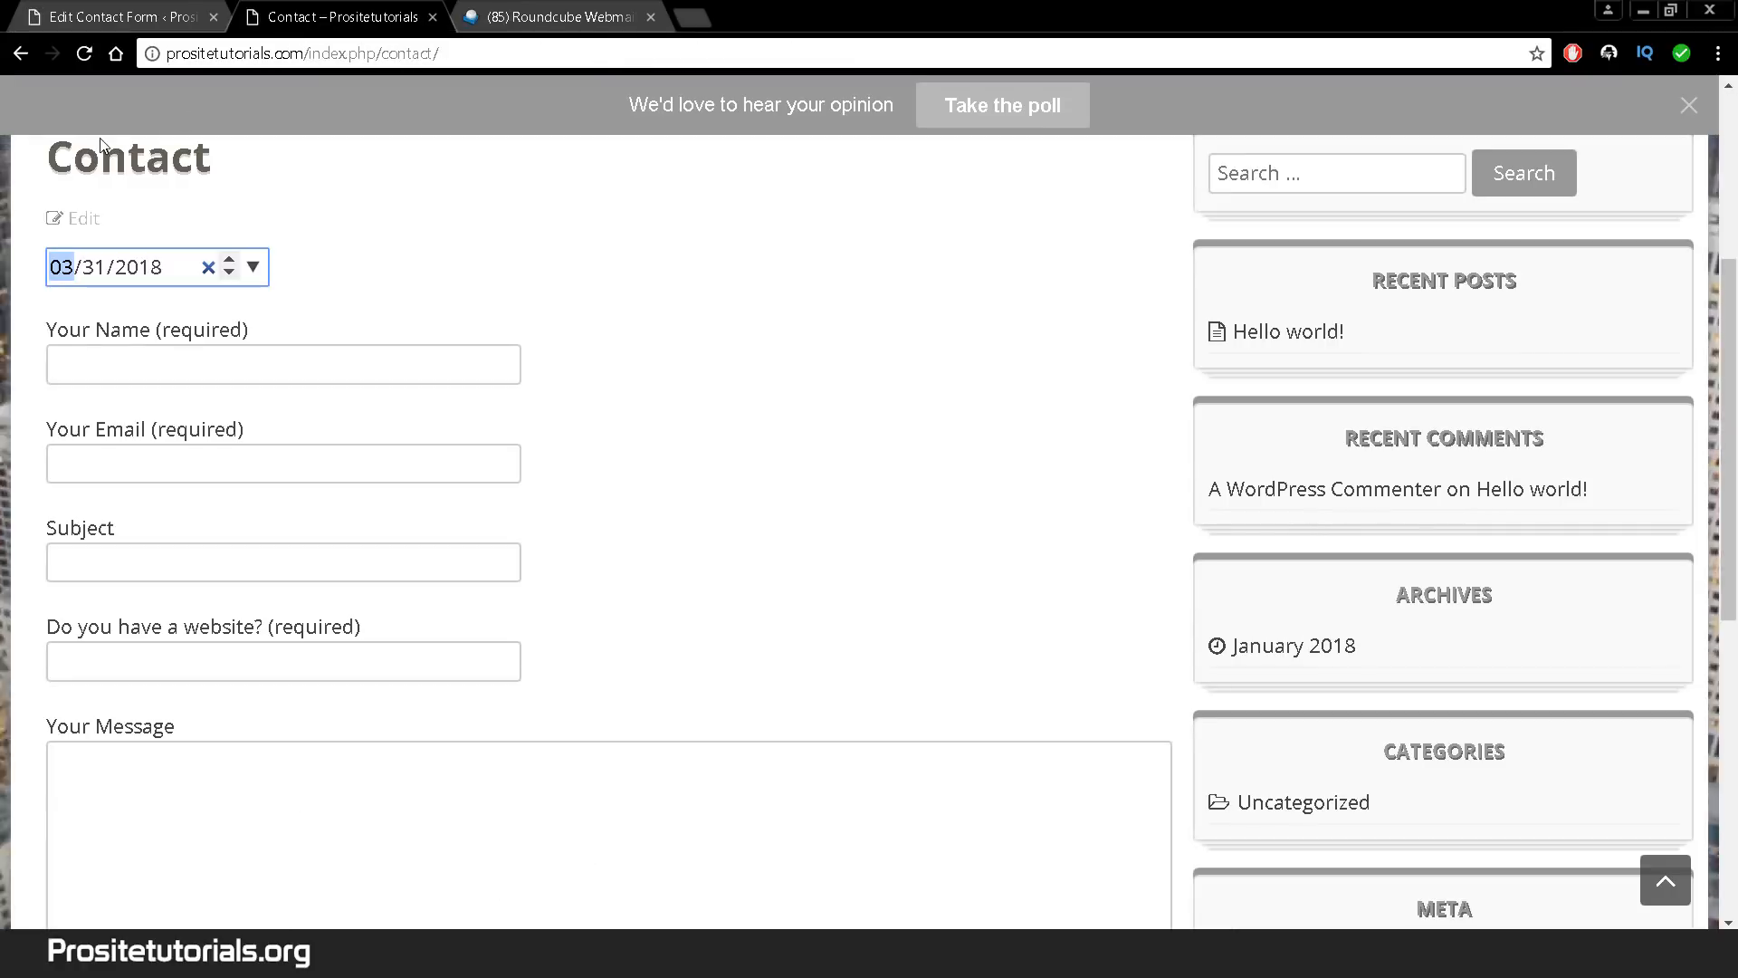
click(86, 57)
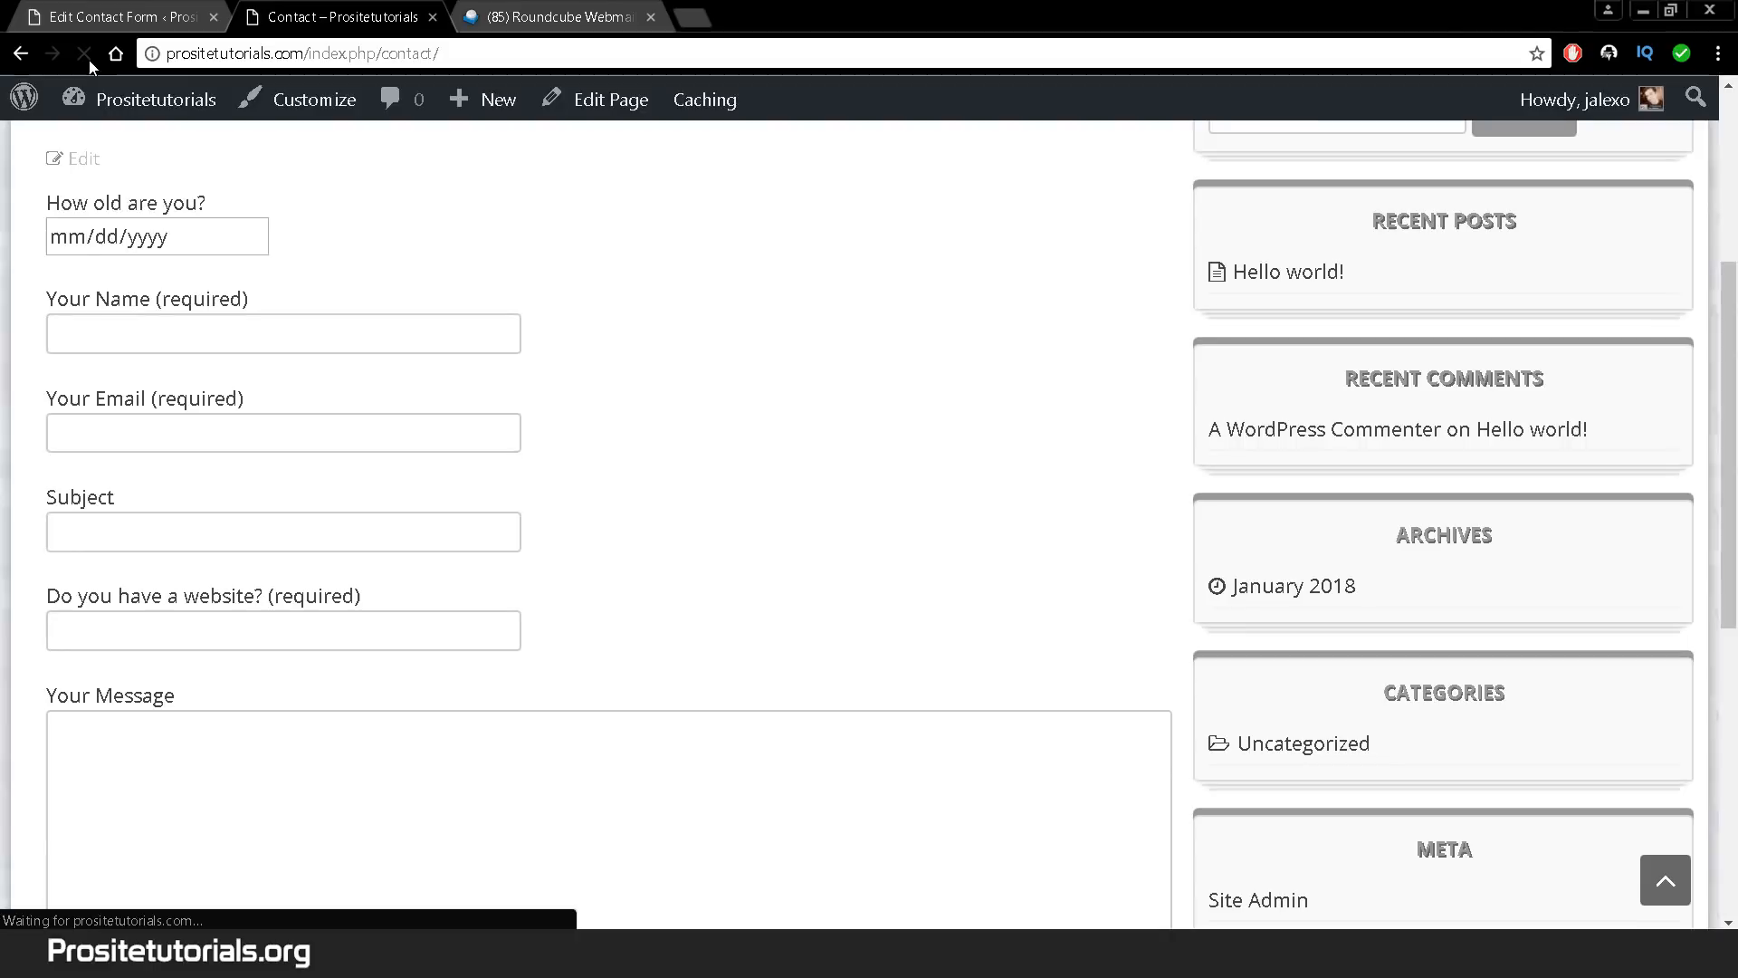
- Open the calendar of the "How old are you?" field and page it back month by month to October 2017
click(154, 238)
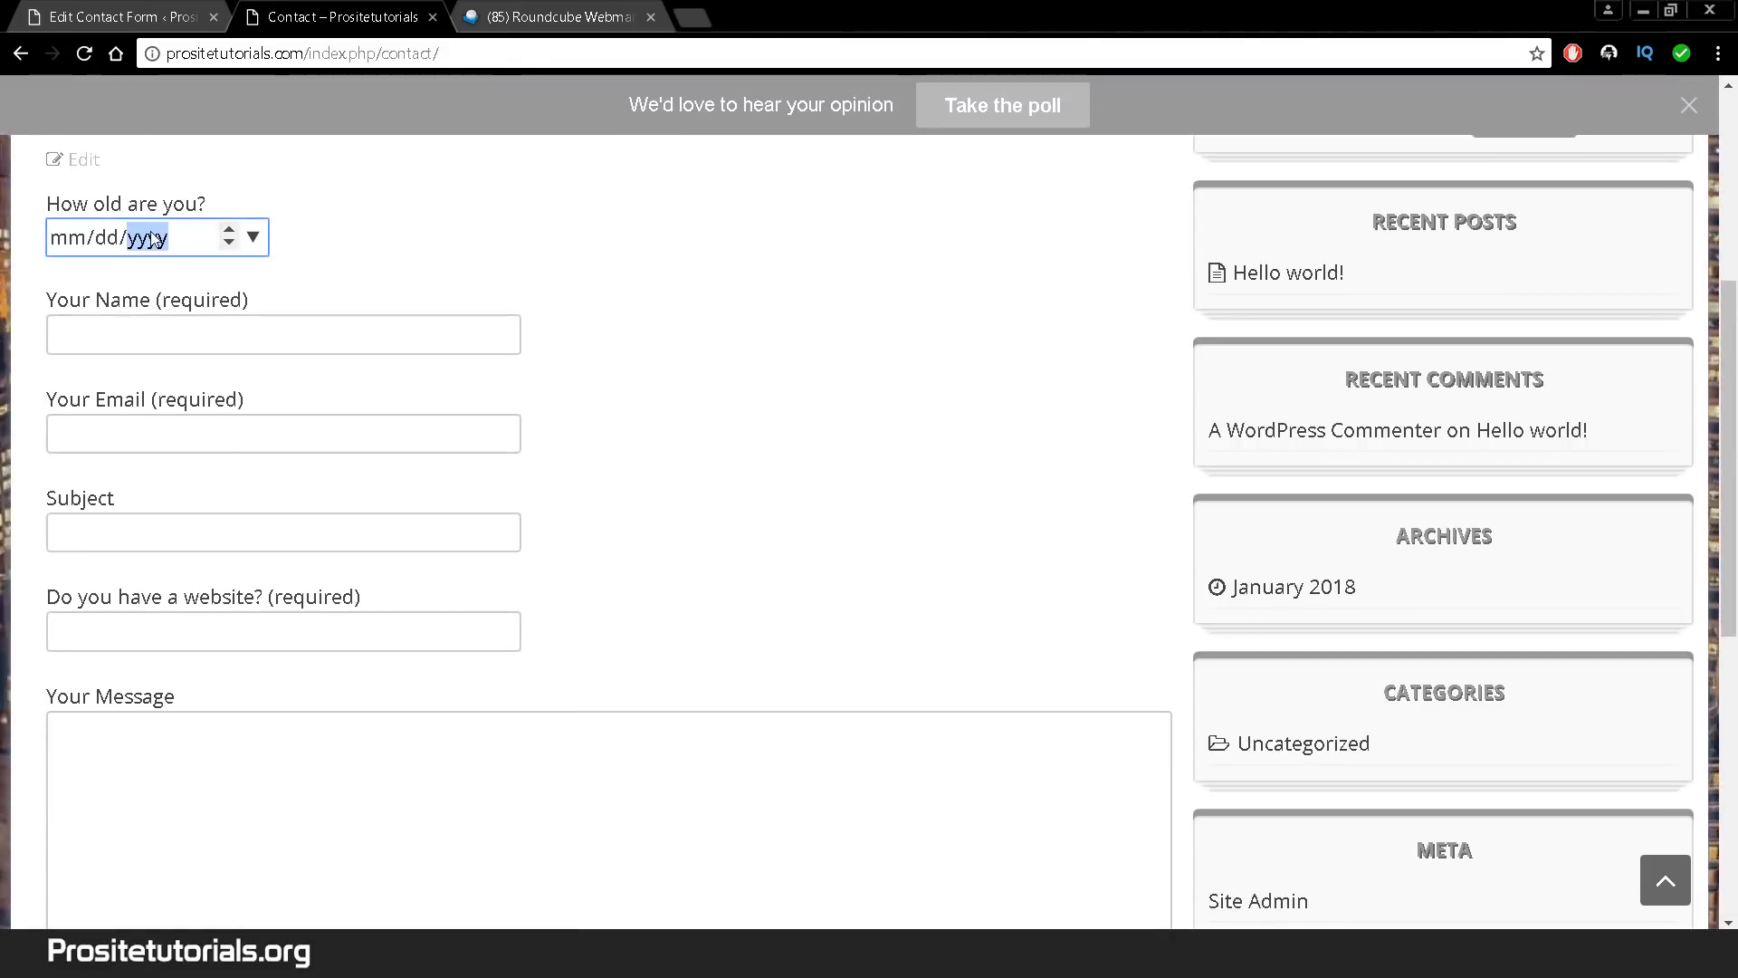
click(253, 237)
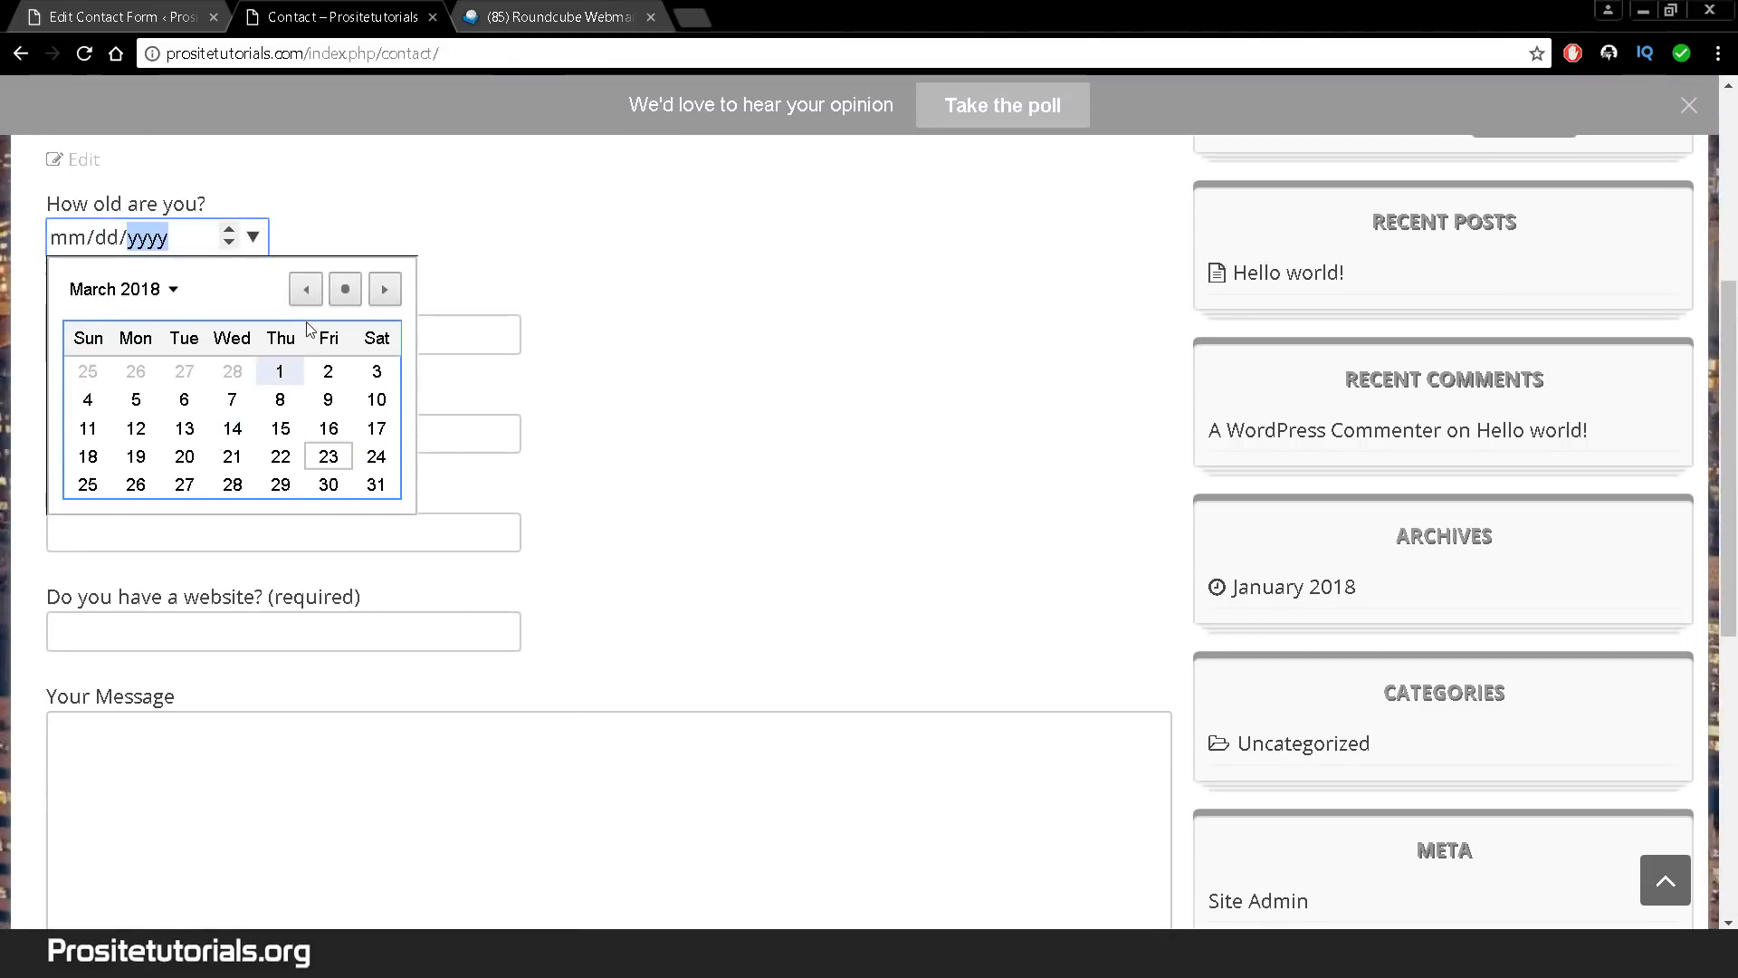
click(317, 291)
click(317, 292)
click(317, 290)
click(317, 290)
click(317, 290)
- Try out the calendar's year and month list by choosing a sample date of birth for the "How old are you?" field
click(187, 290)
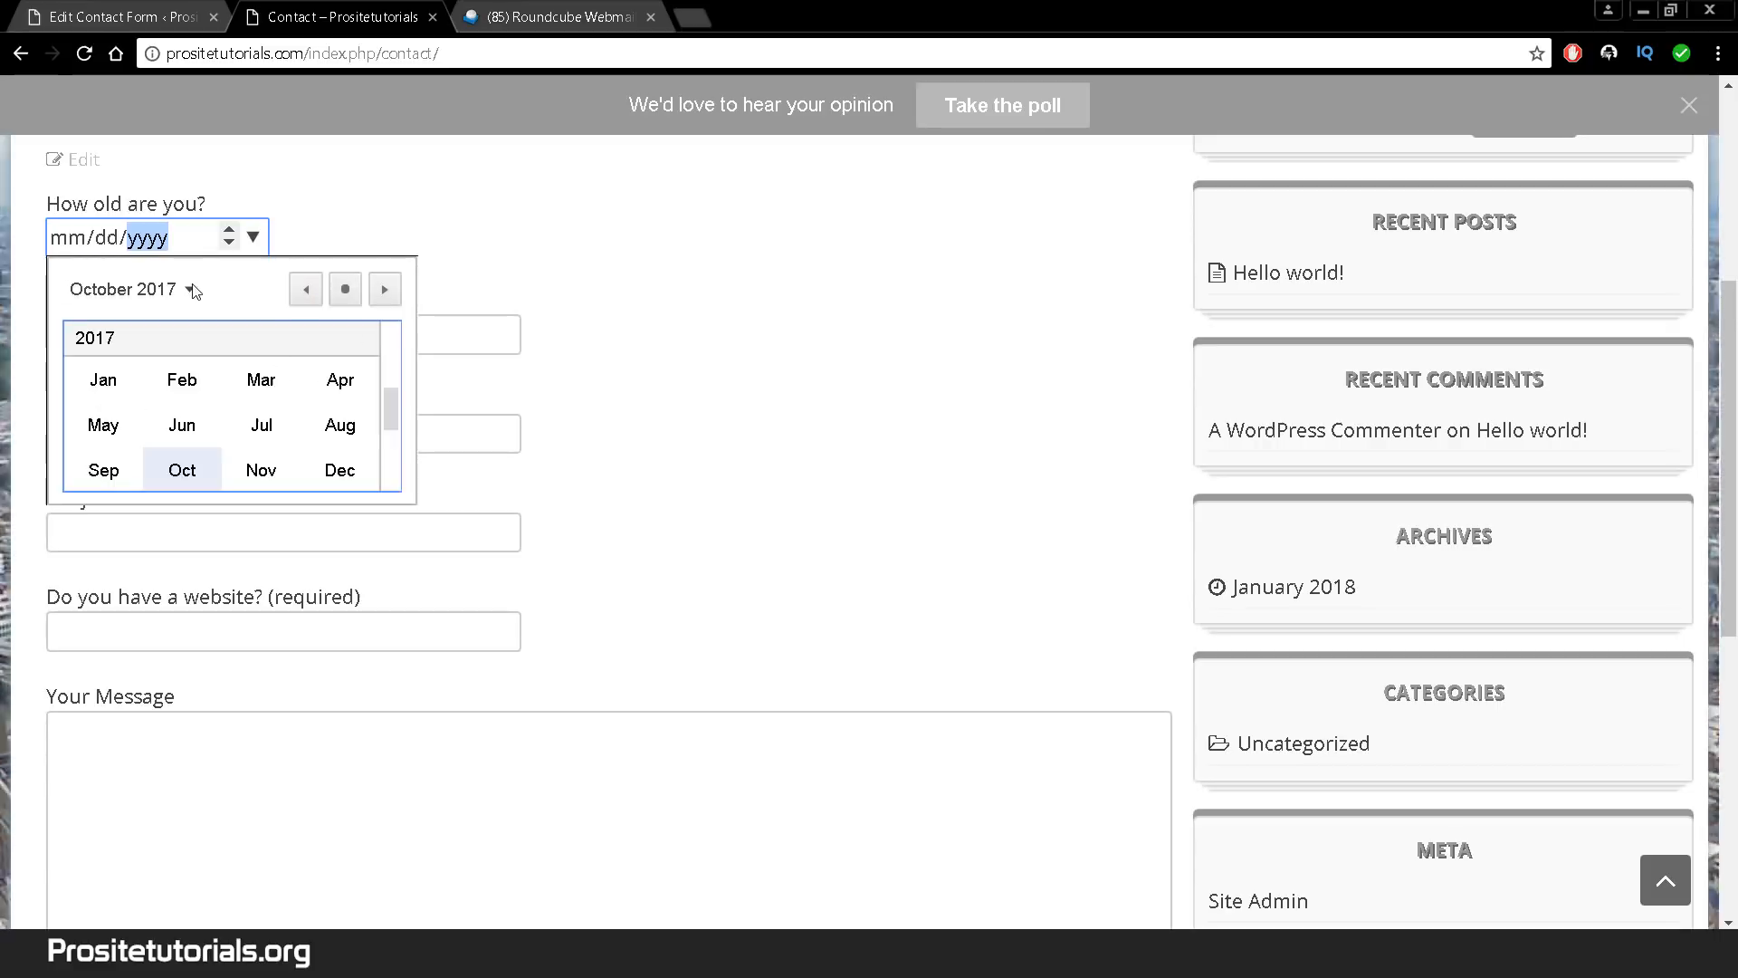
click(190, 291)
click(191, 292)
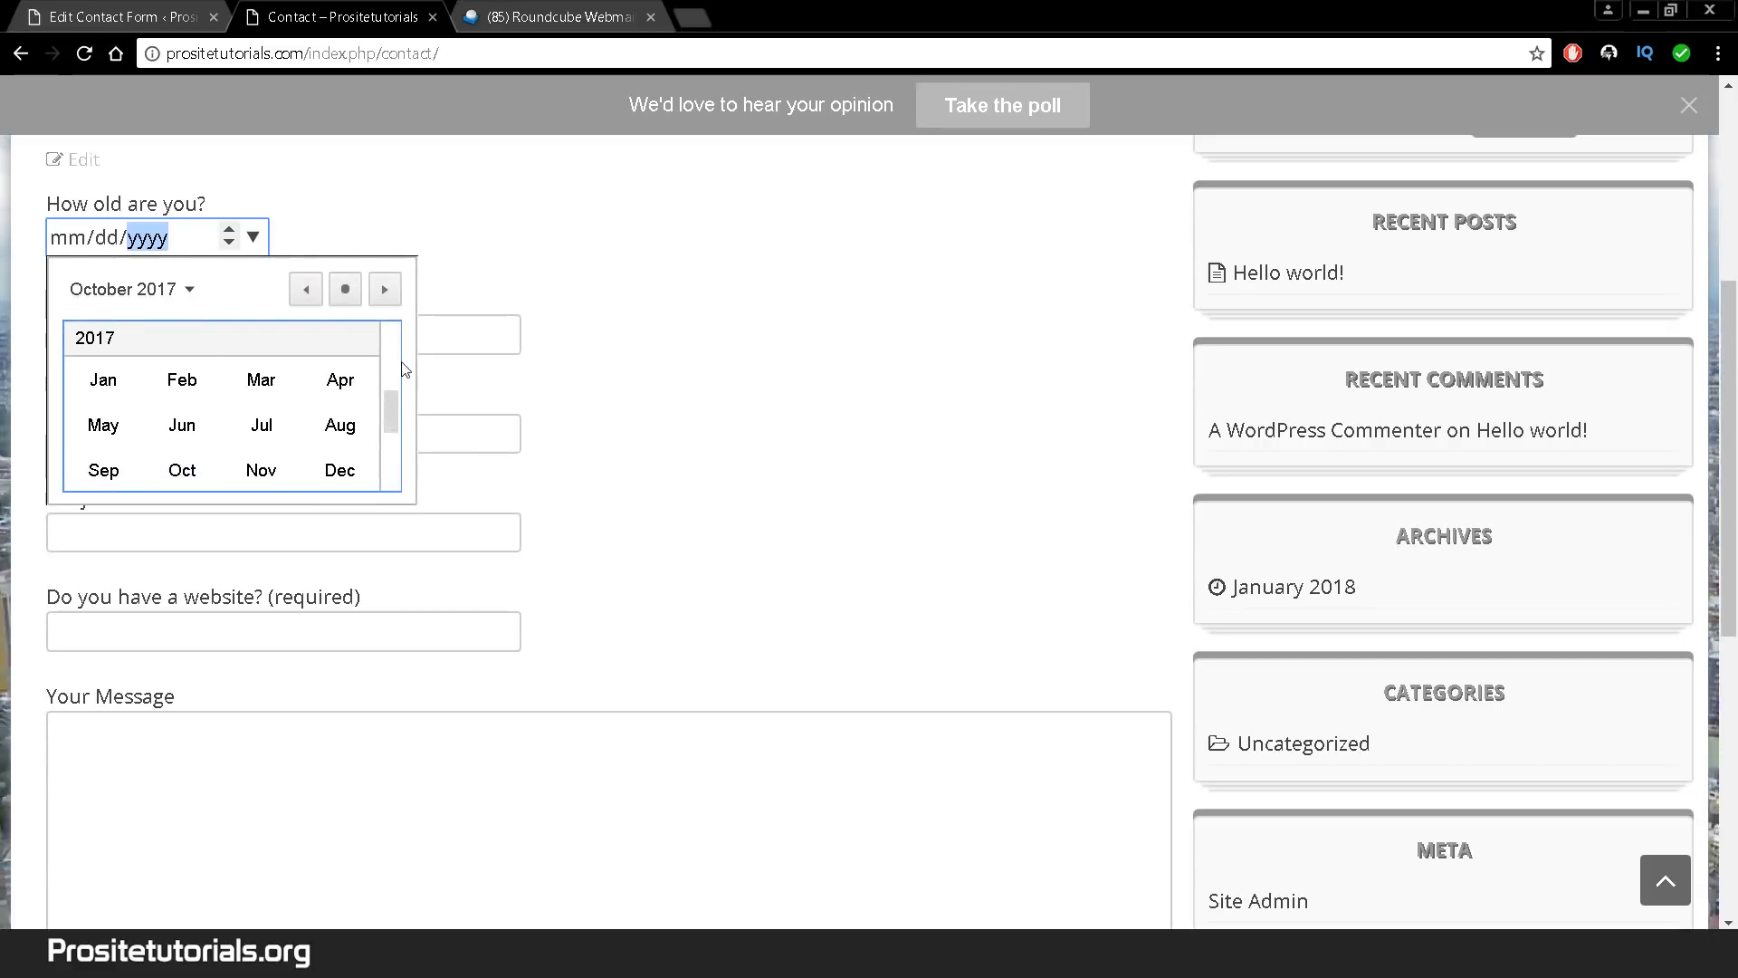
drag(399, 364, 399, 324)
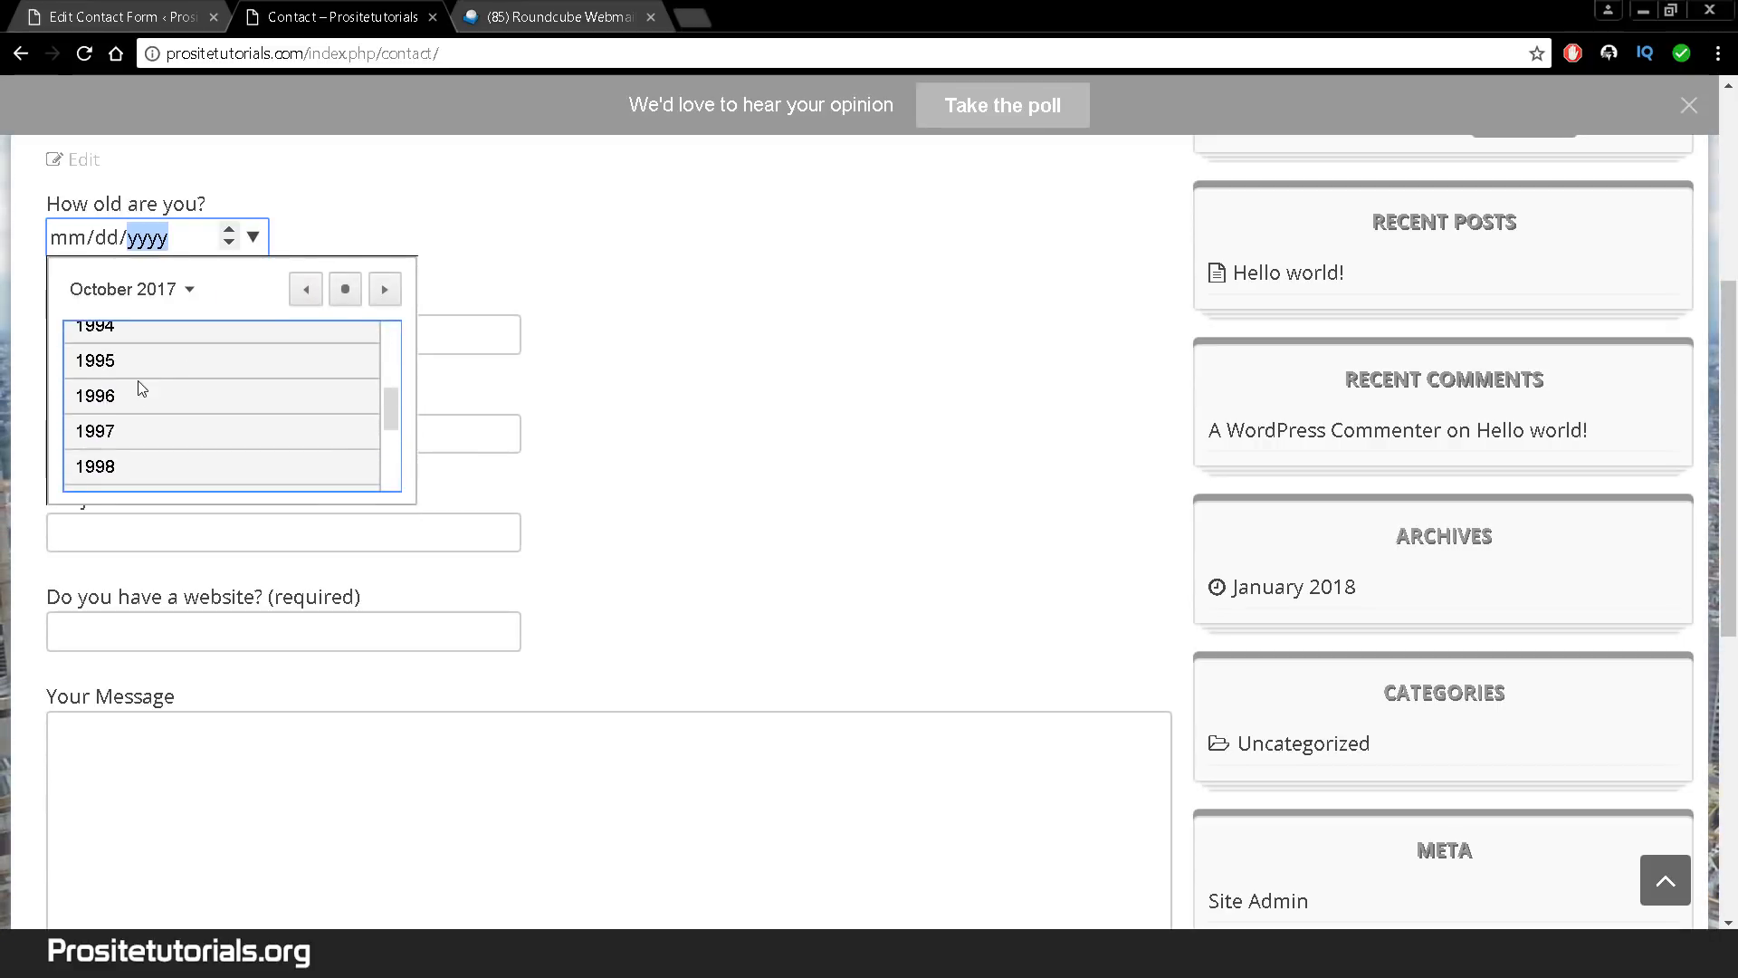
scroll(138, 380, up, 2)
scroll(138, 386, up, 5)
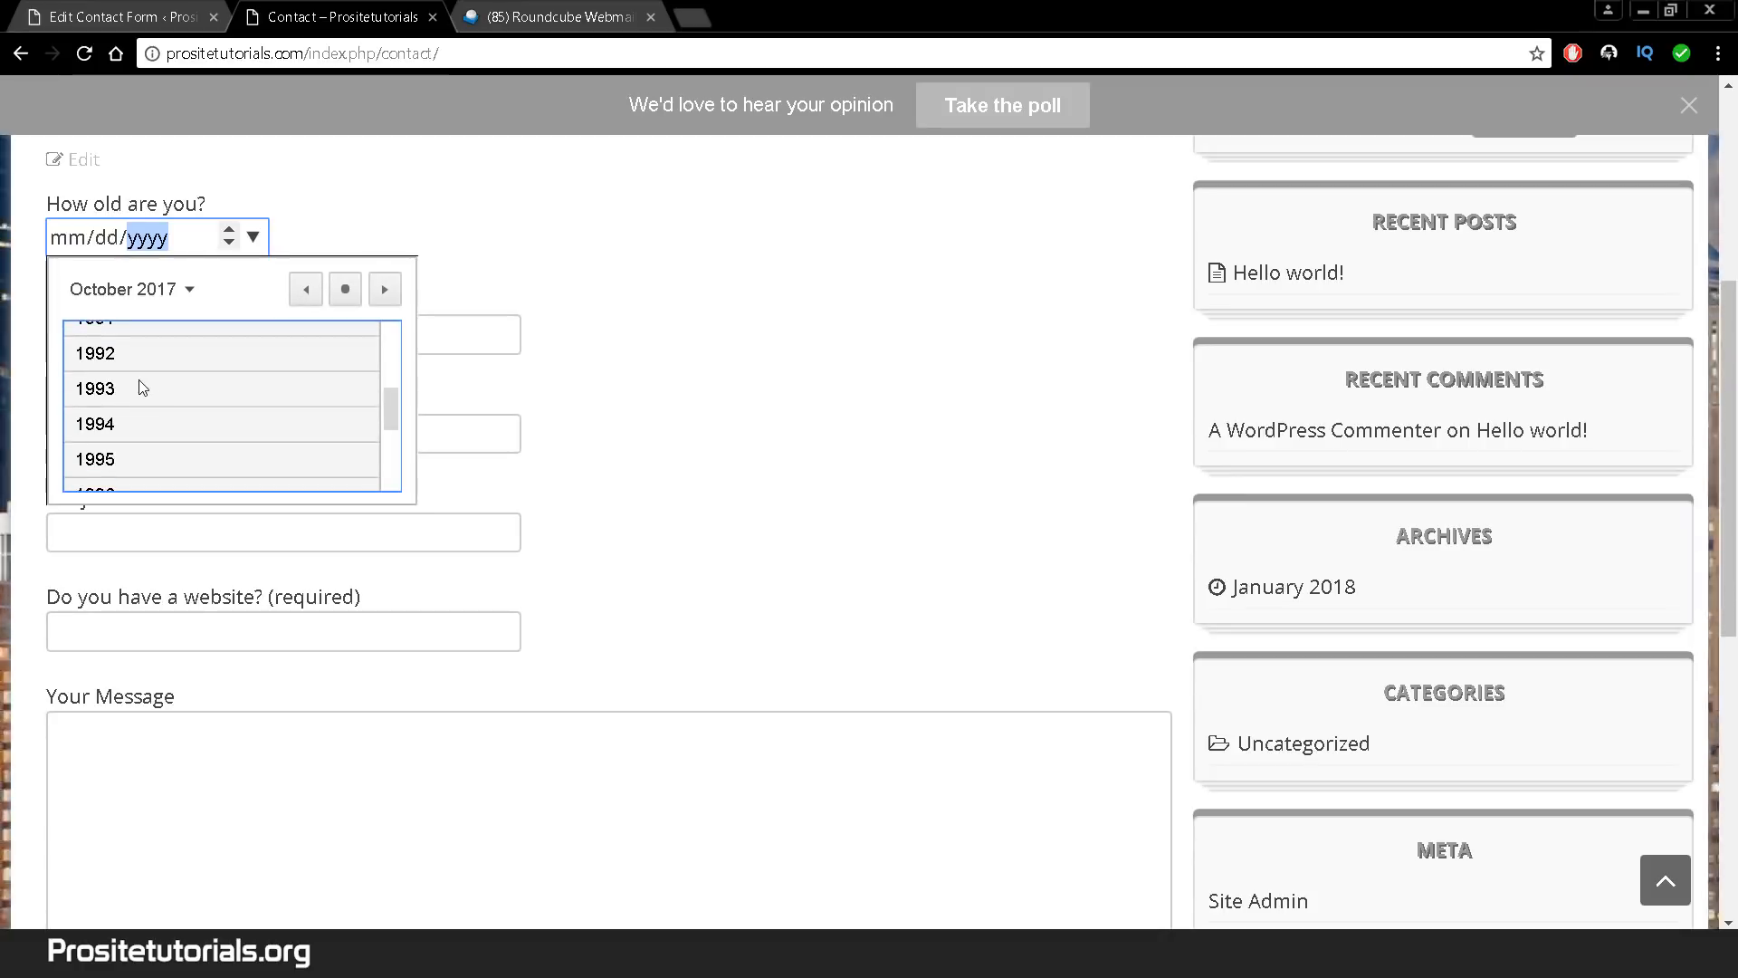
scroll(141, 385, up, 3)
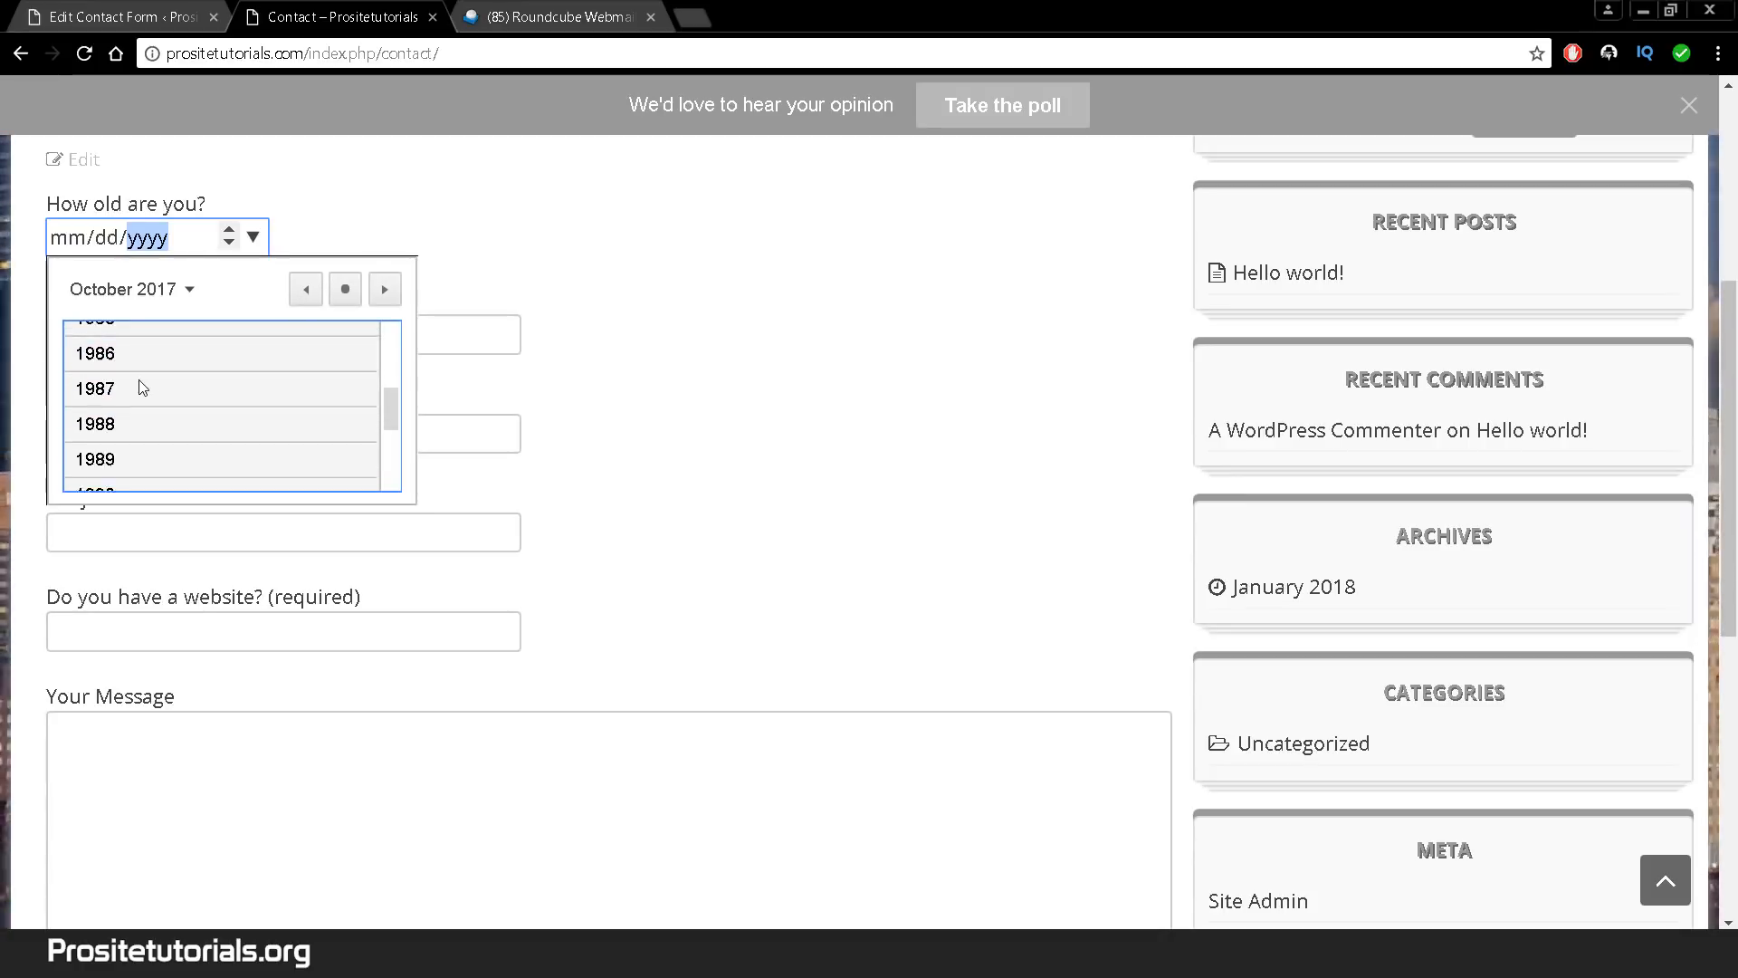
click(134, 349)
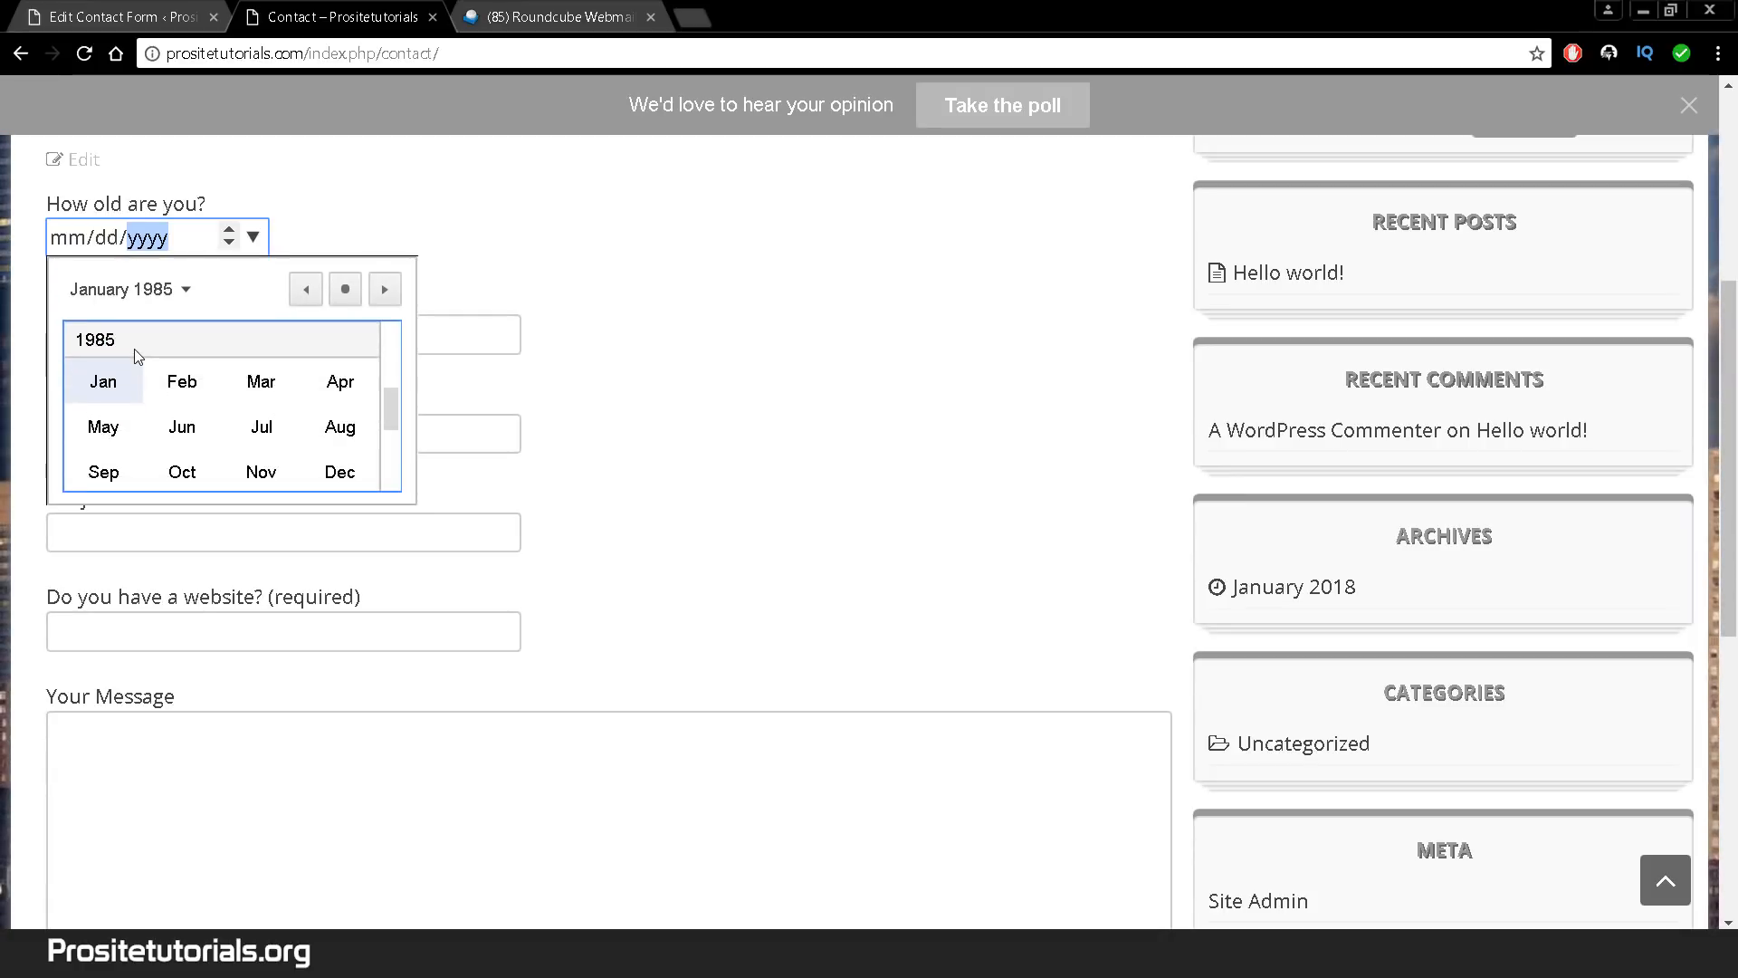
click(261, 382)
click(345, 379)
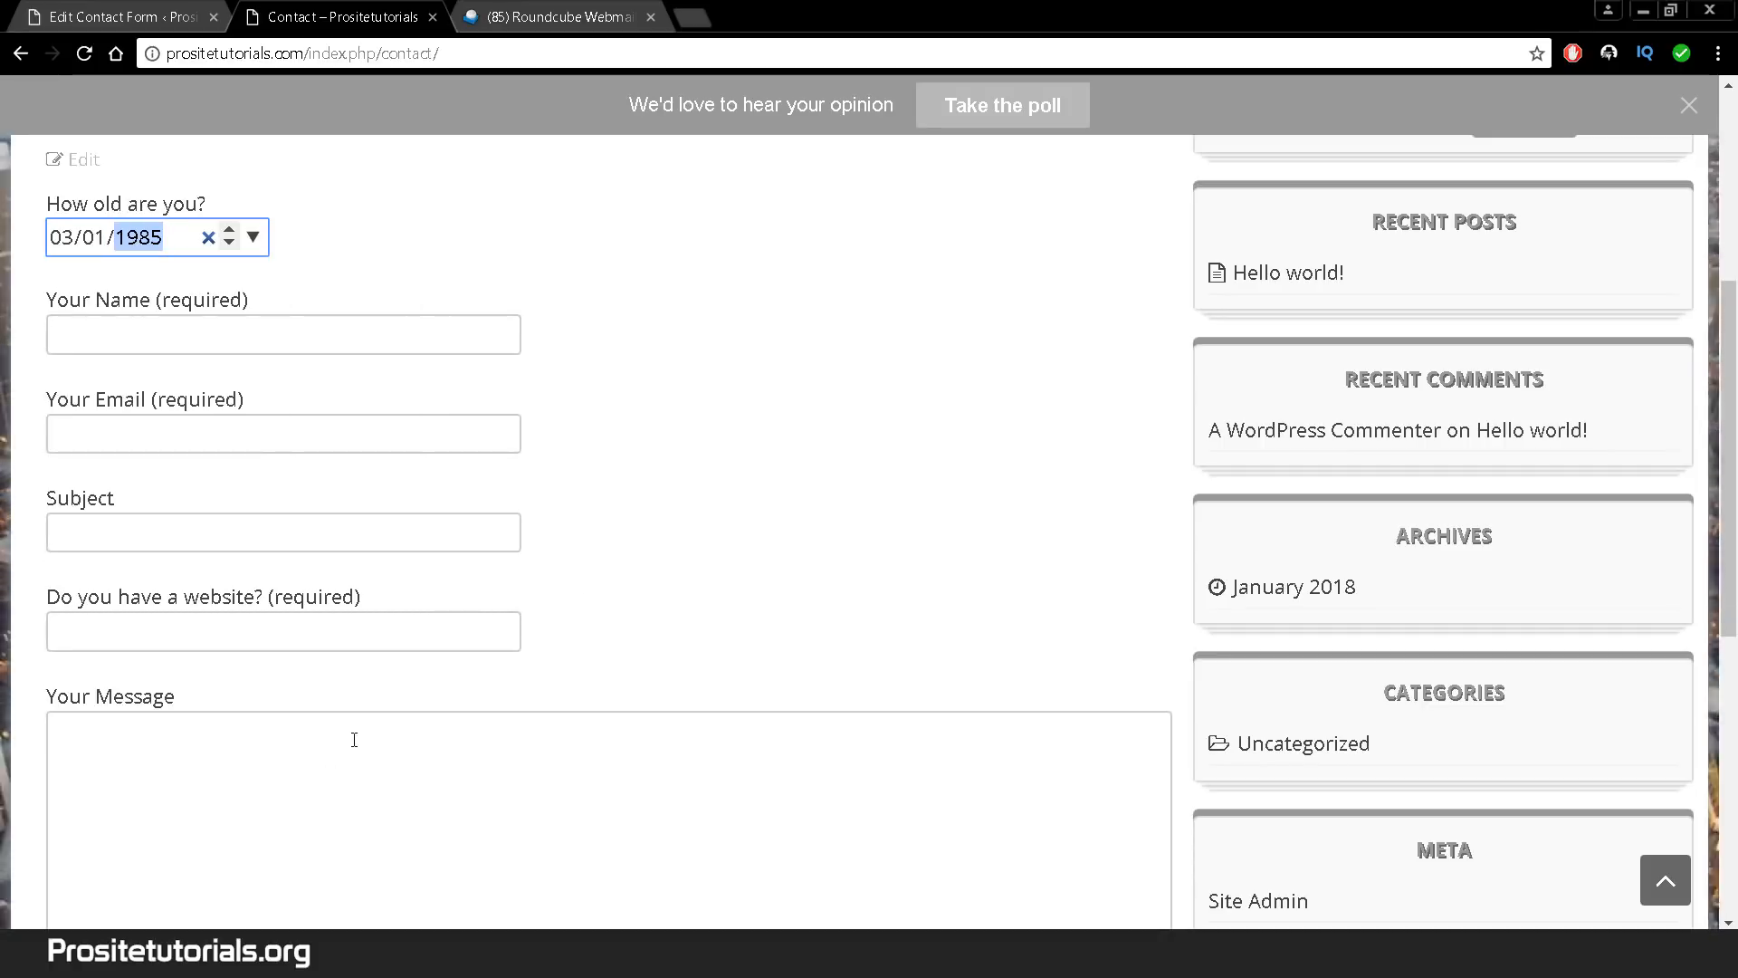
click(404, 734)
- Return to the contact form editor and add an empty line below the "How old are you?" date field
click(118, 16)
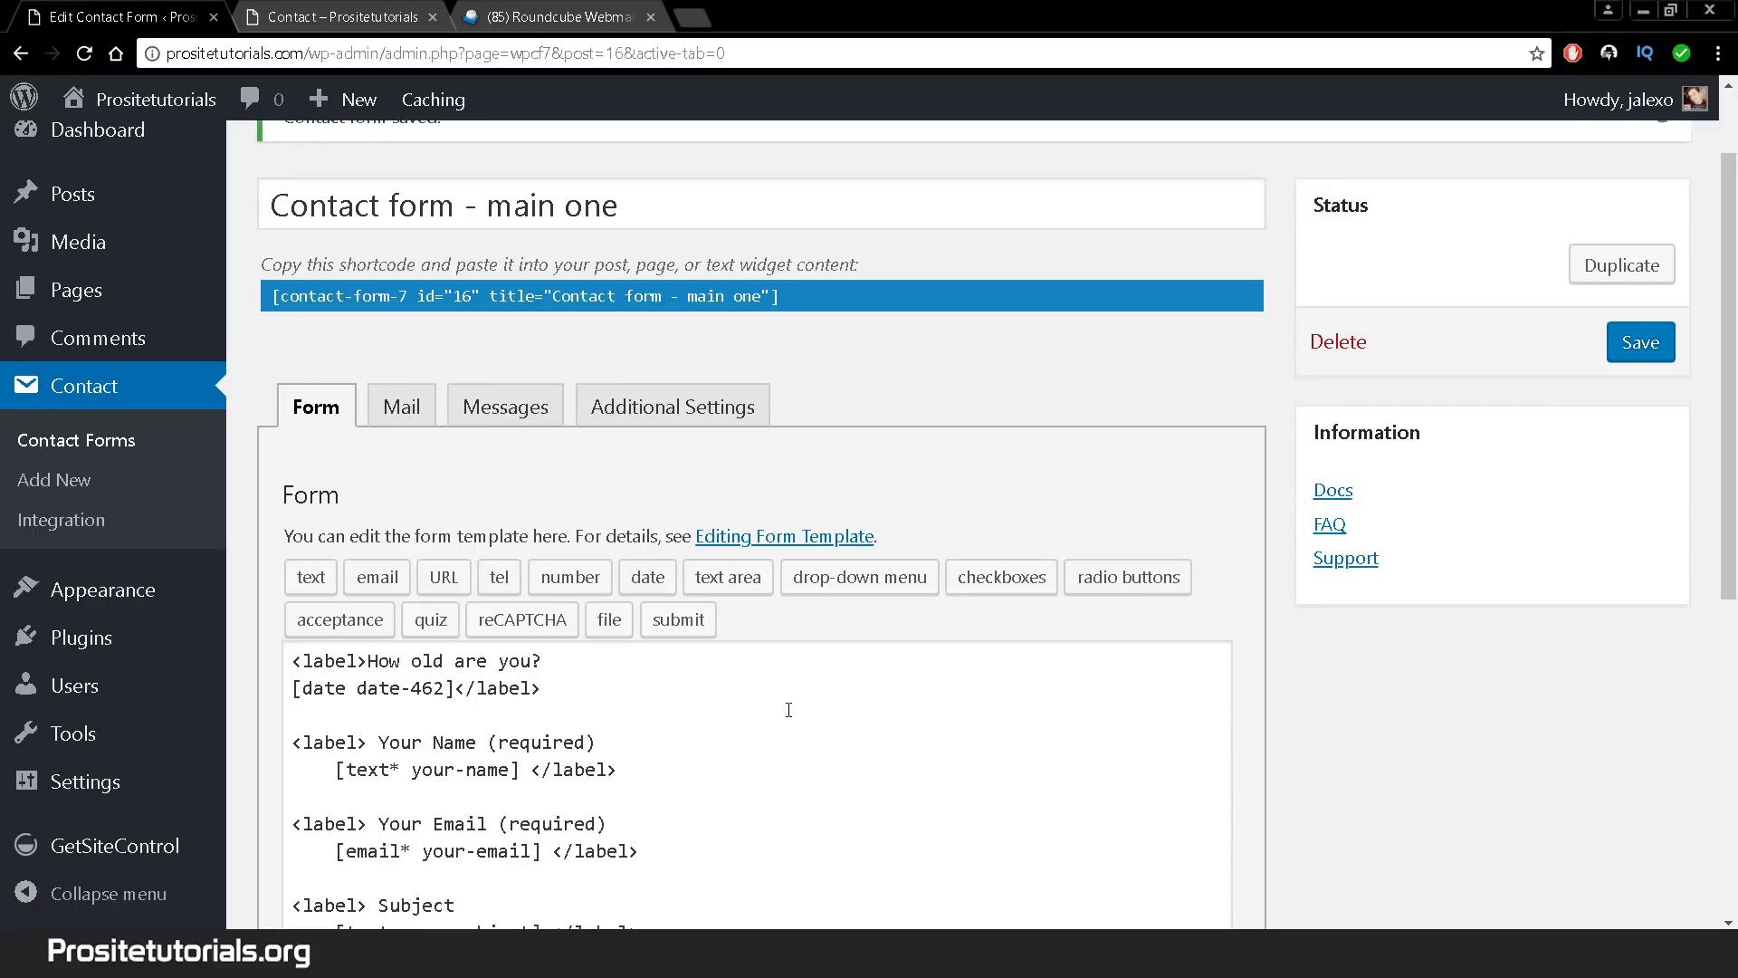
click(633, 684)
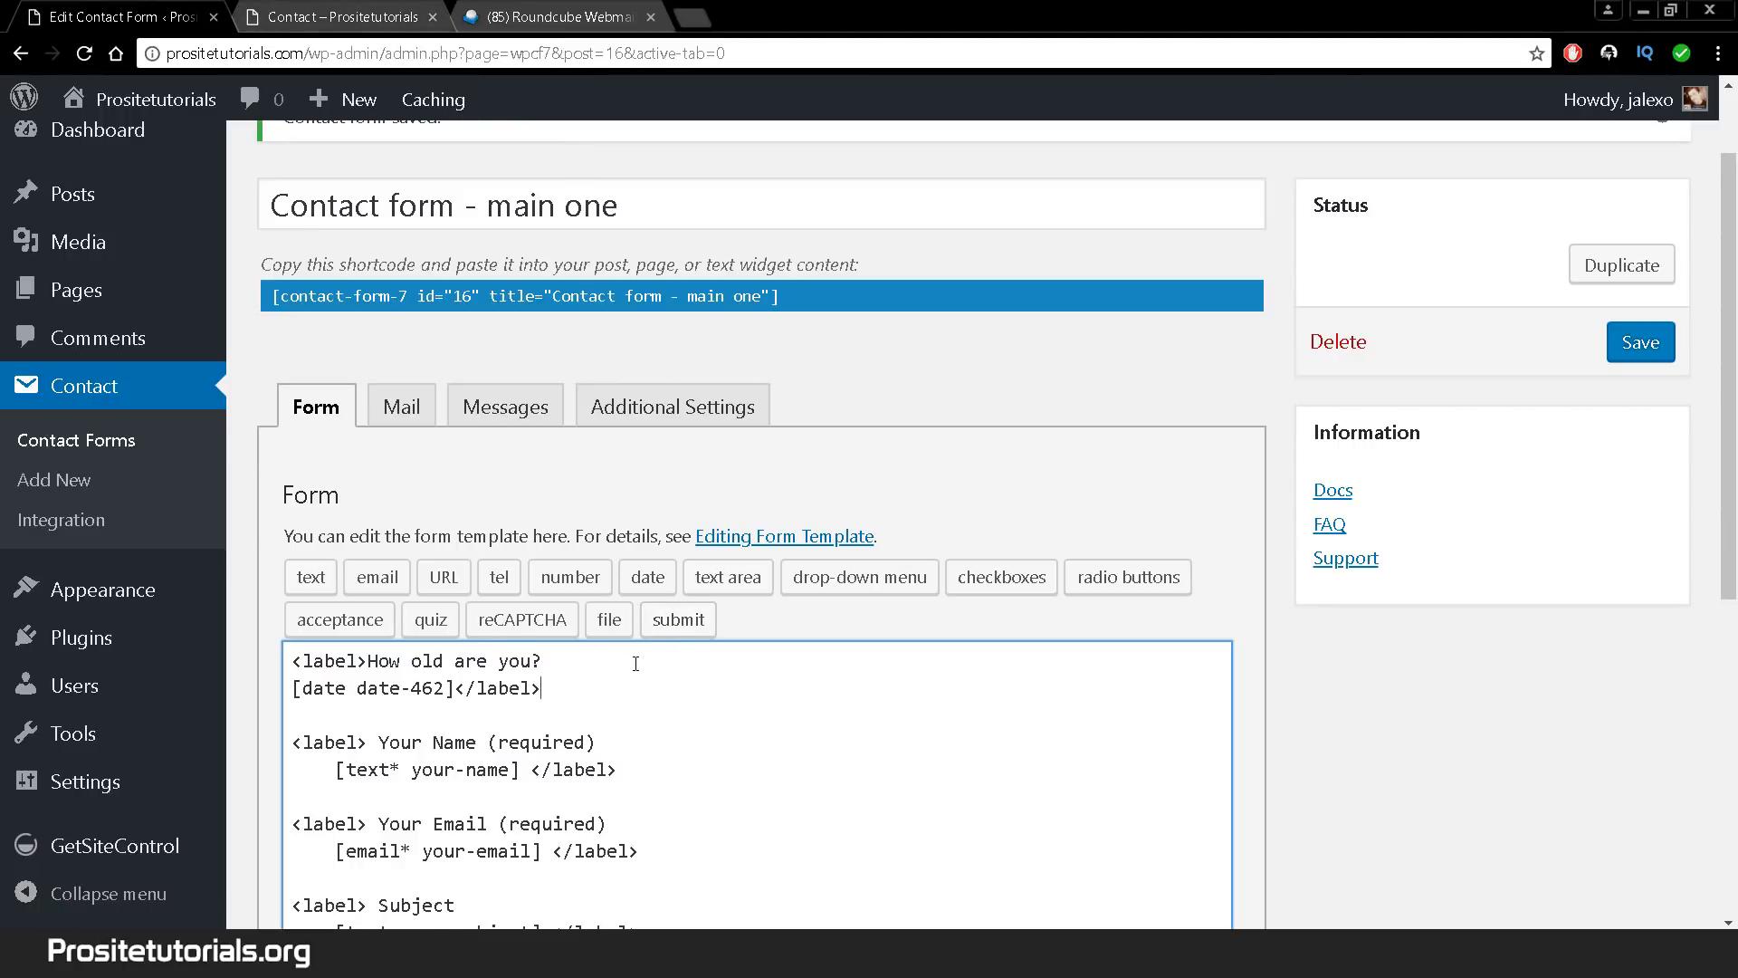
scroll(636, 664, down, 1)
key(Return)
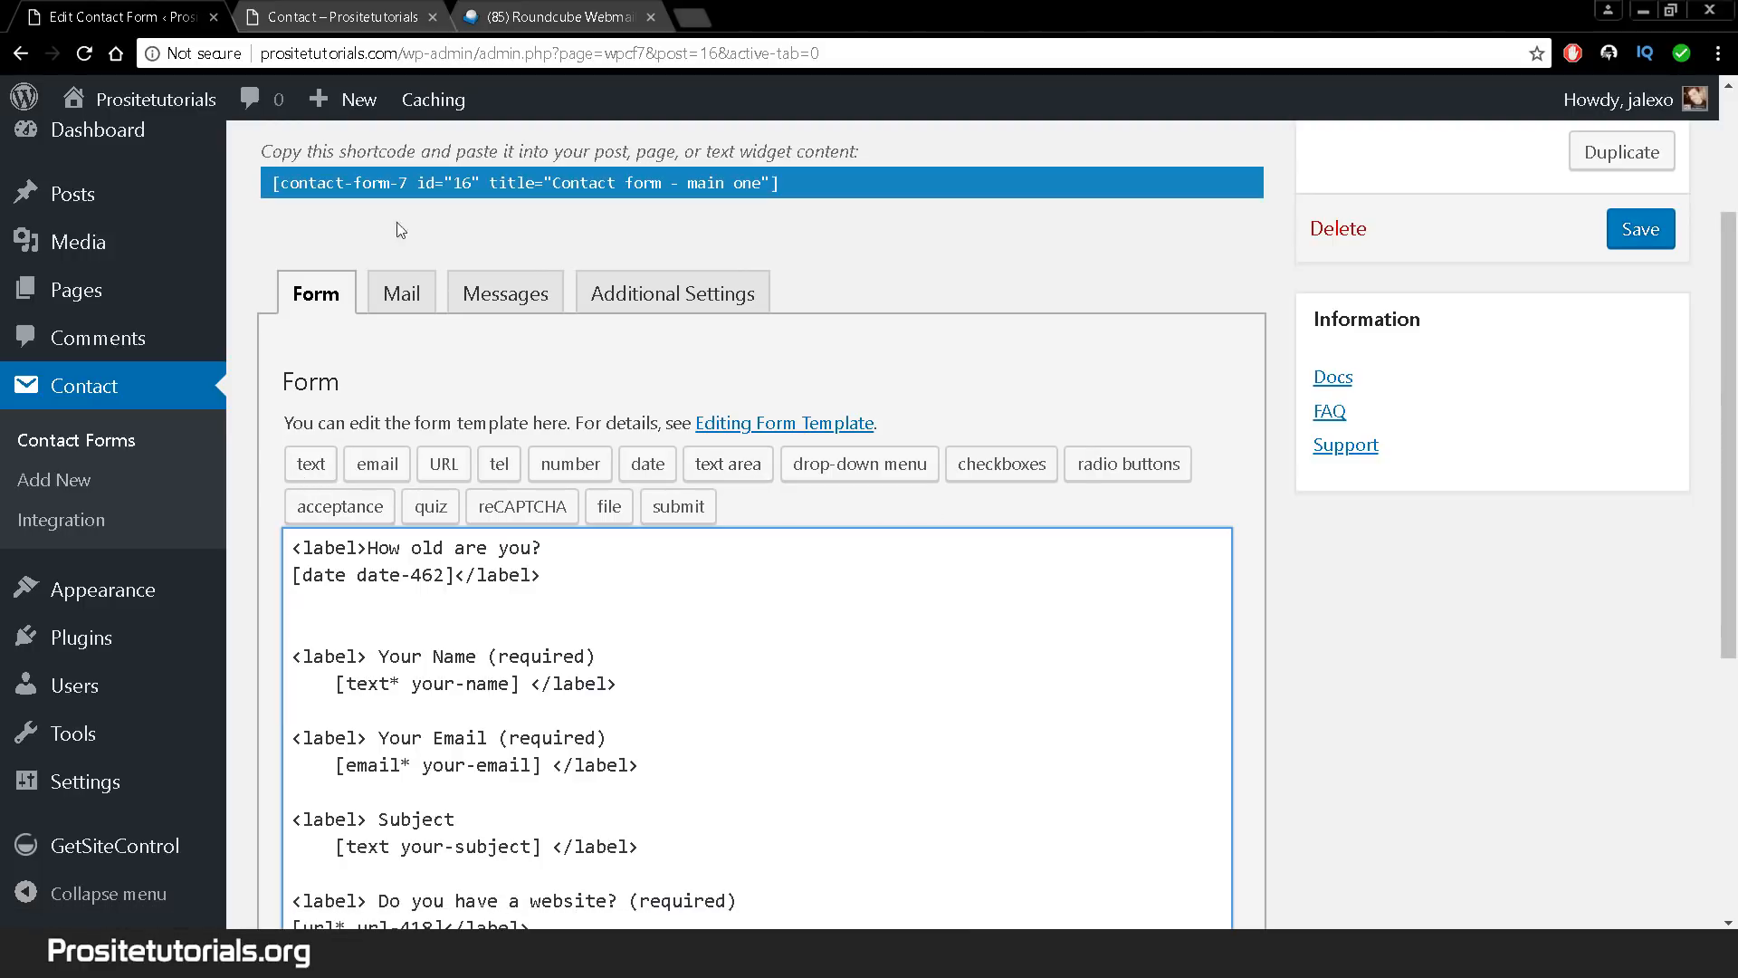
- Try out the Your Message text area on the Contact page by making it narrower and taller, and return to the form editor
click(340, 16)
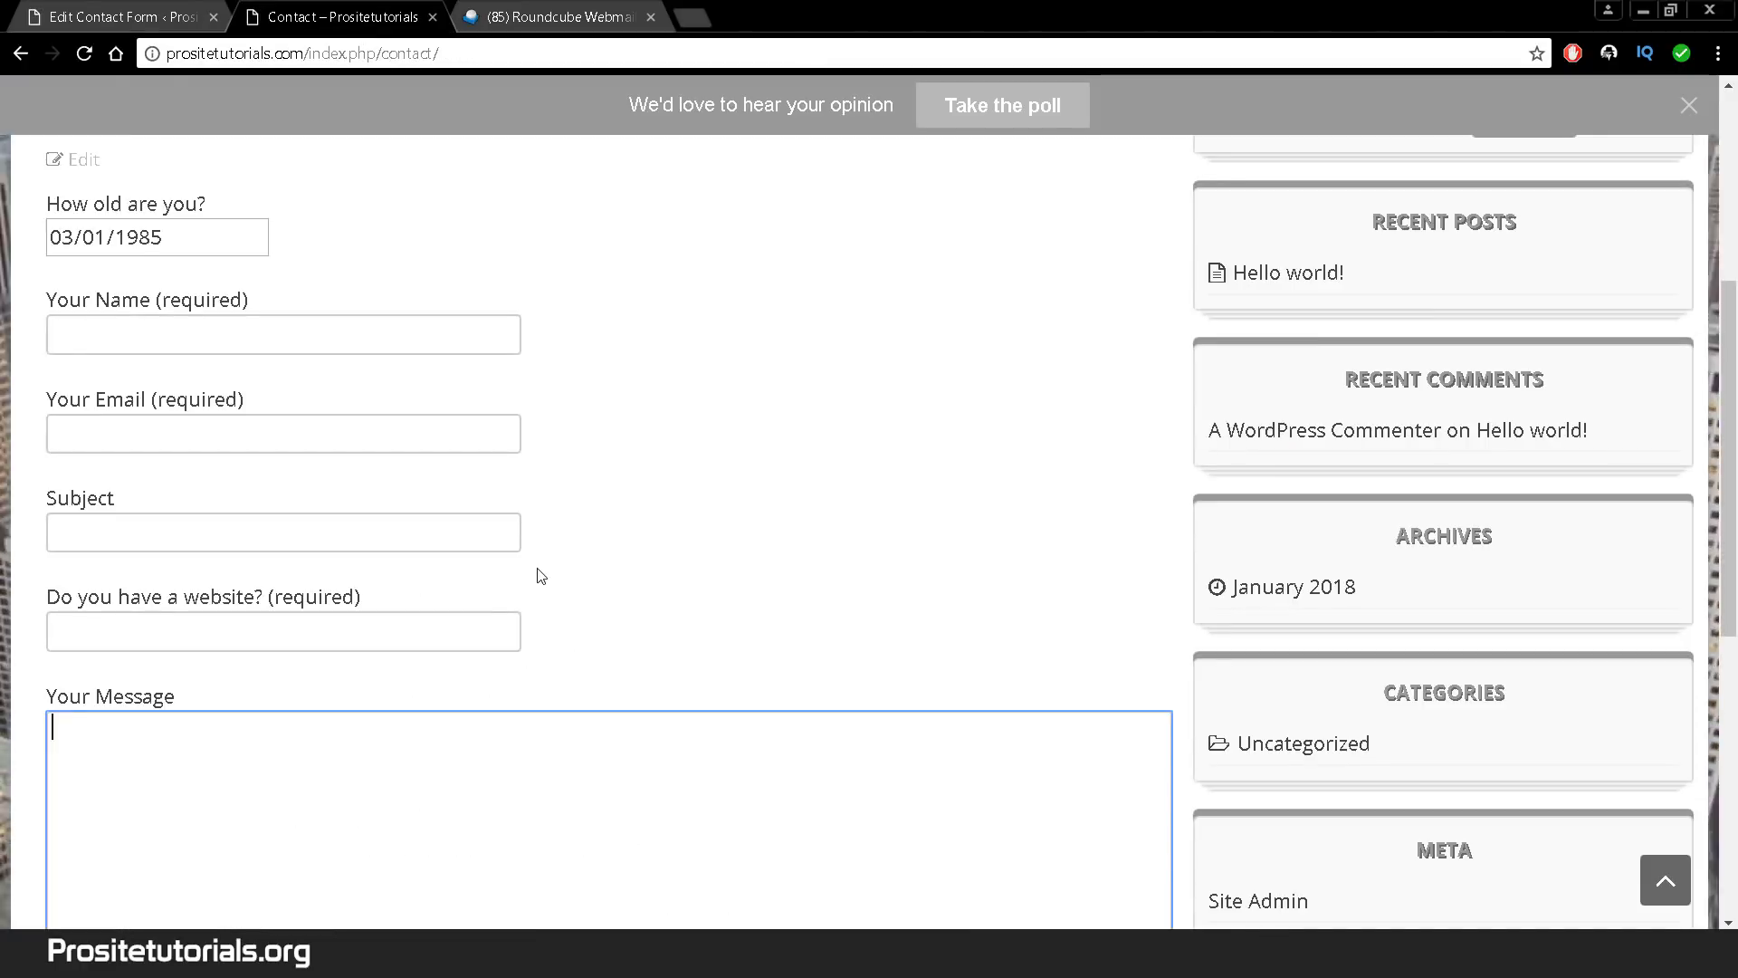
click(305, 635)
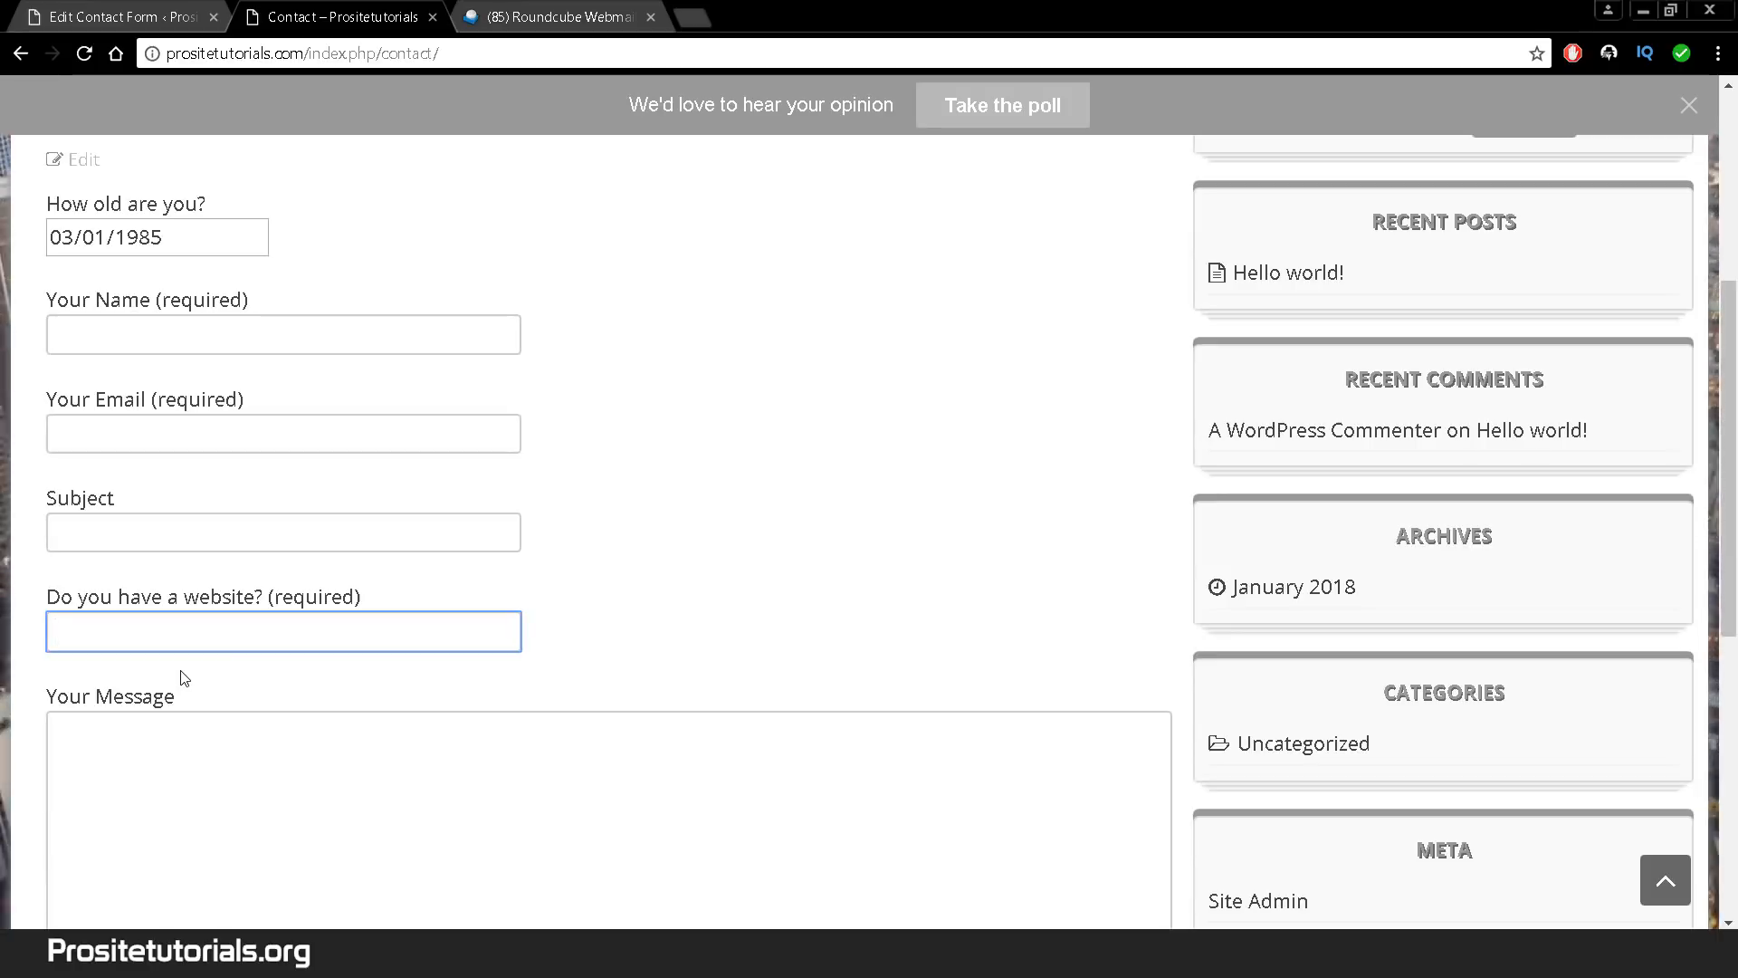
scroll(326, 345, down, 1)
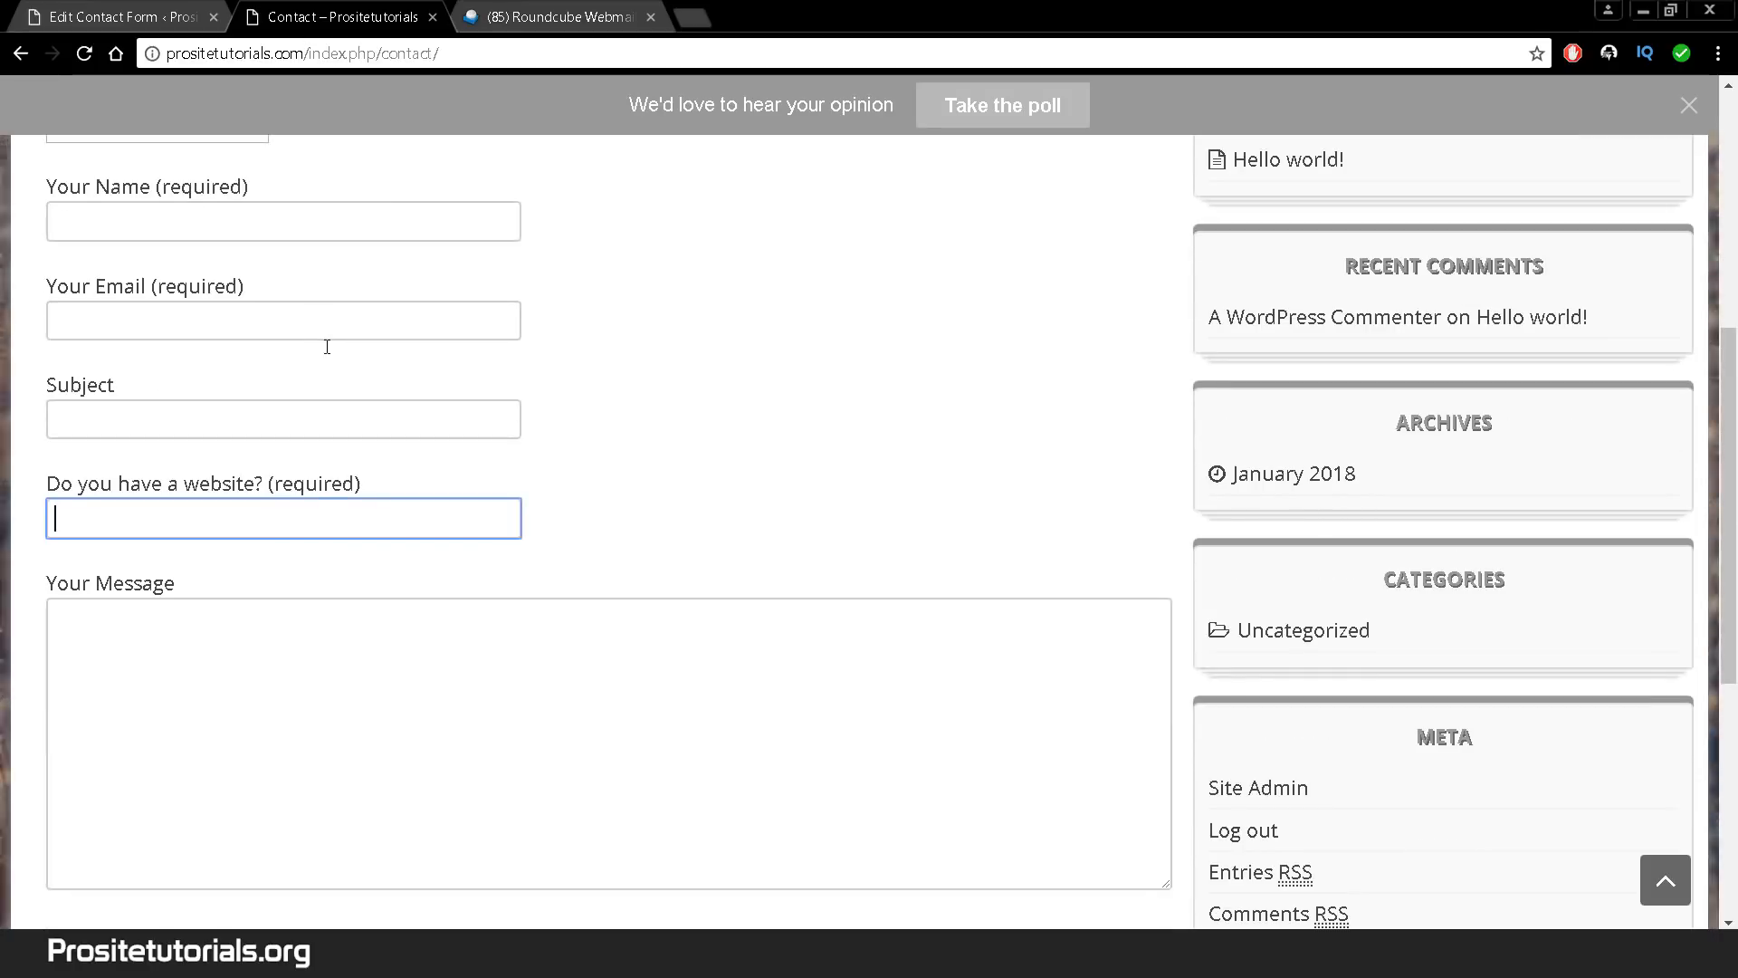
click(79, 609)
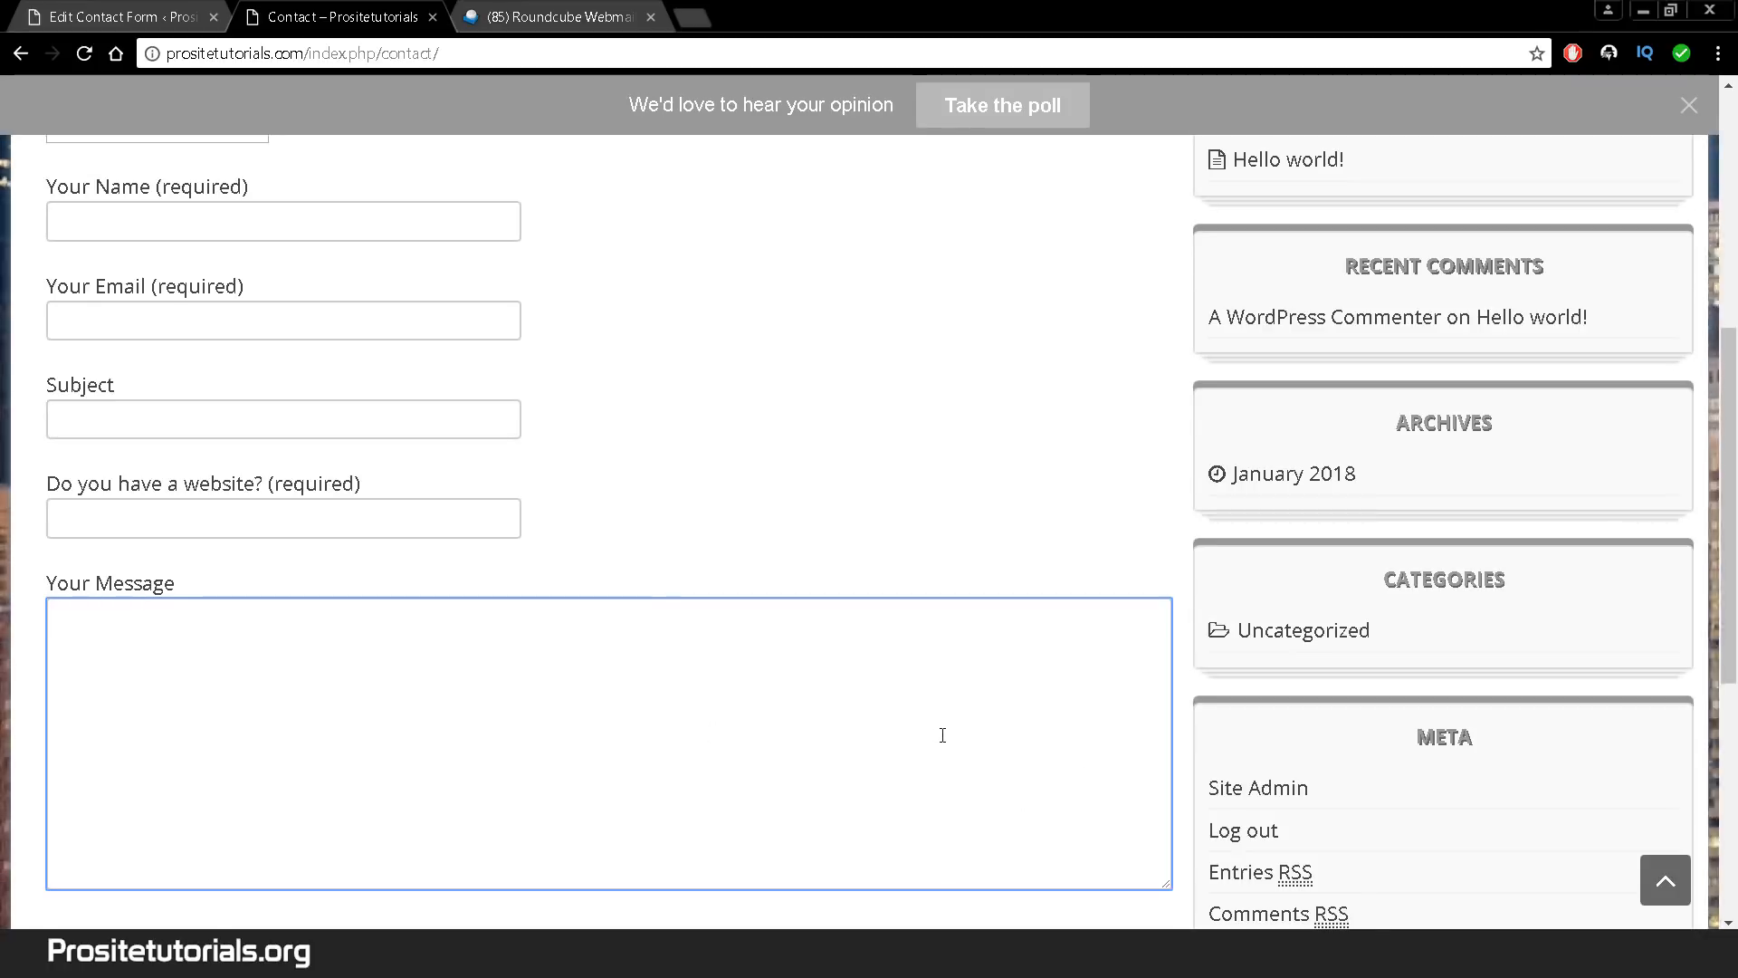
scroll(1187, 874, down, 3)
drag(1173, 715, 763, 928)
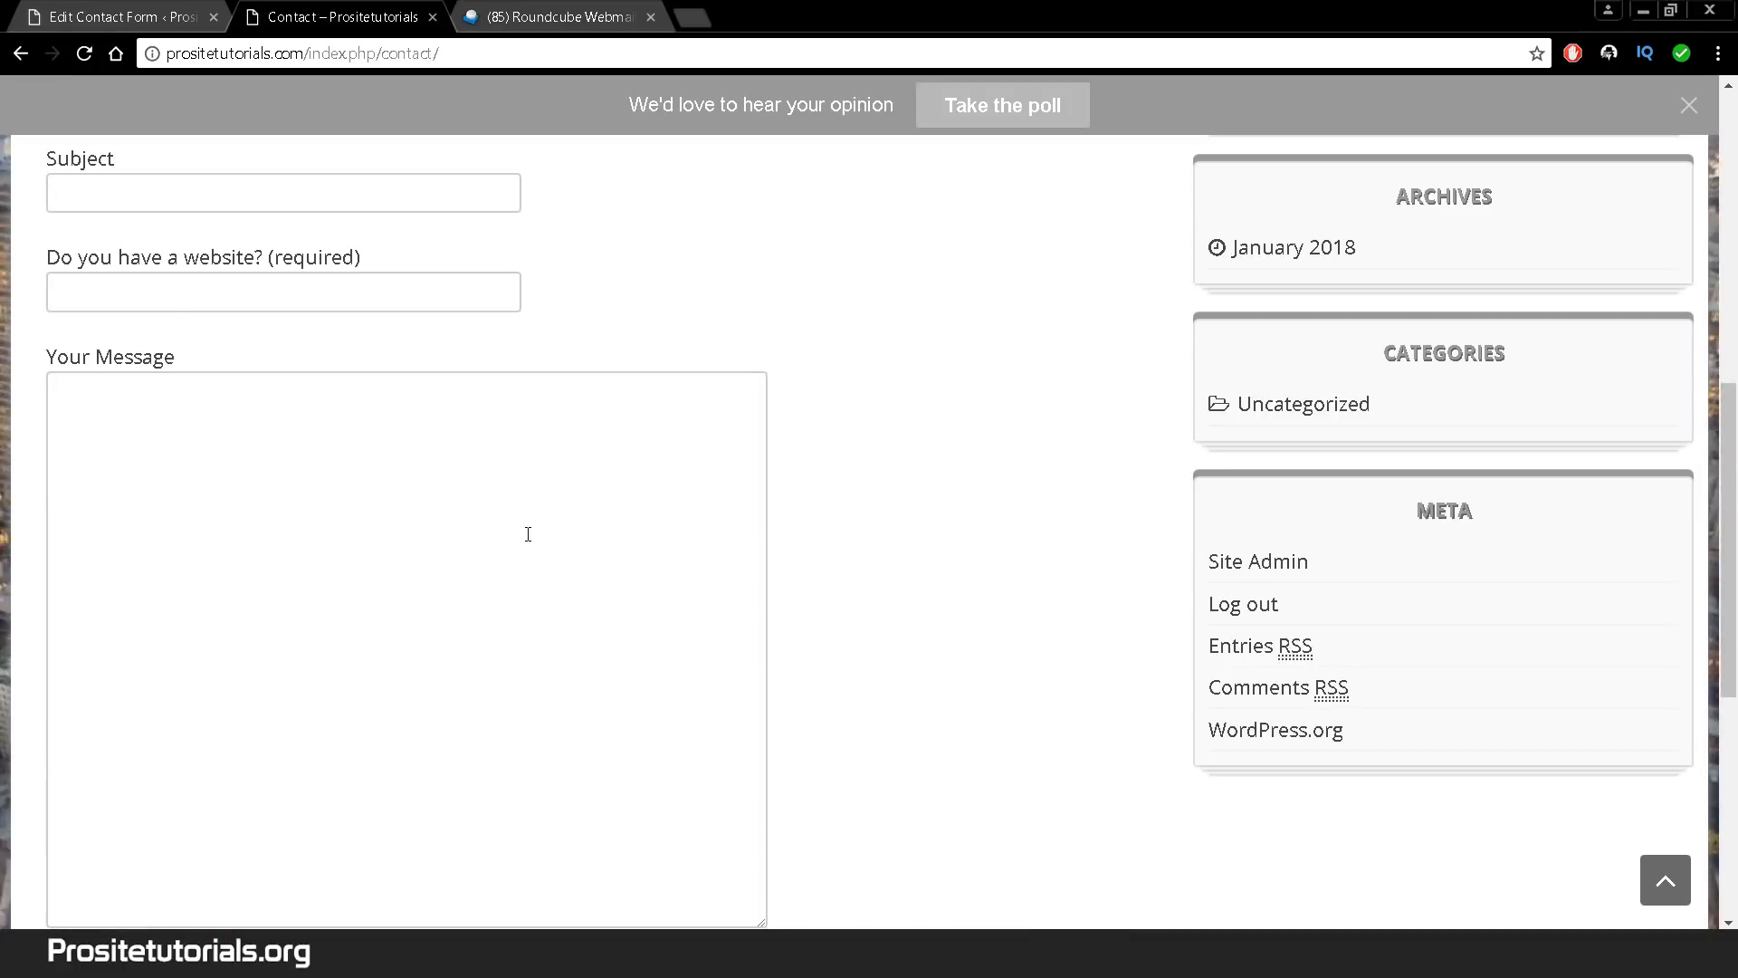
click(380, 404)
click(82, 9)
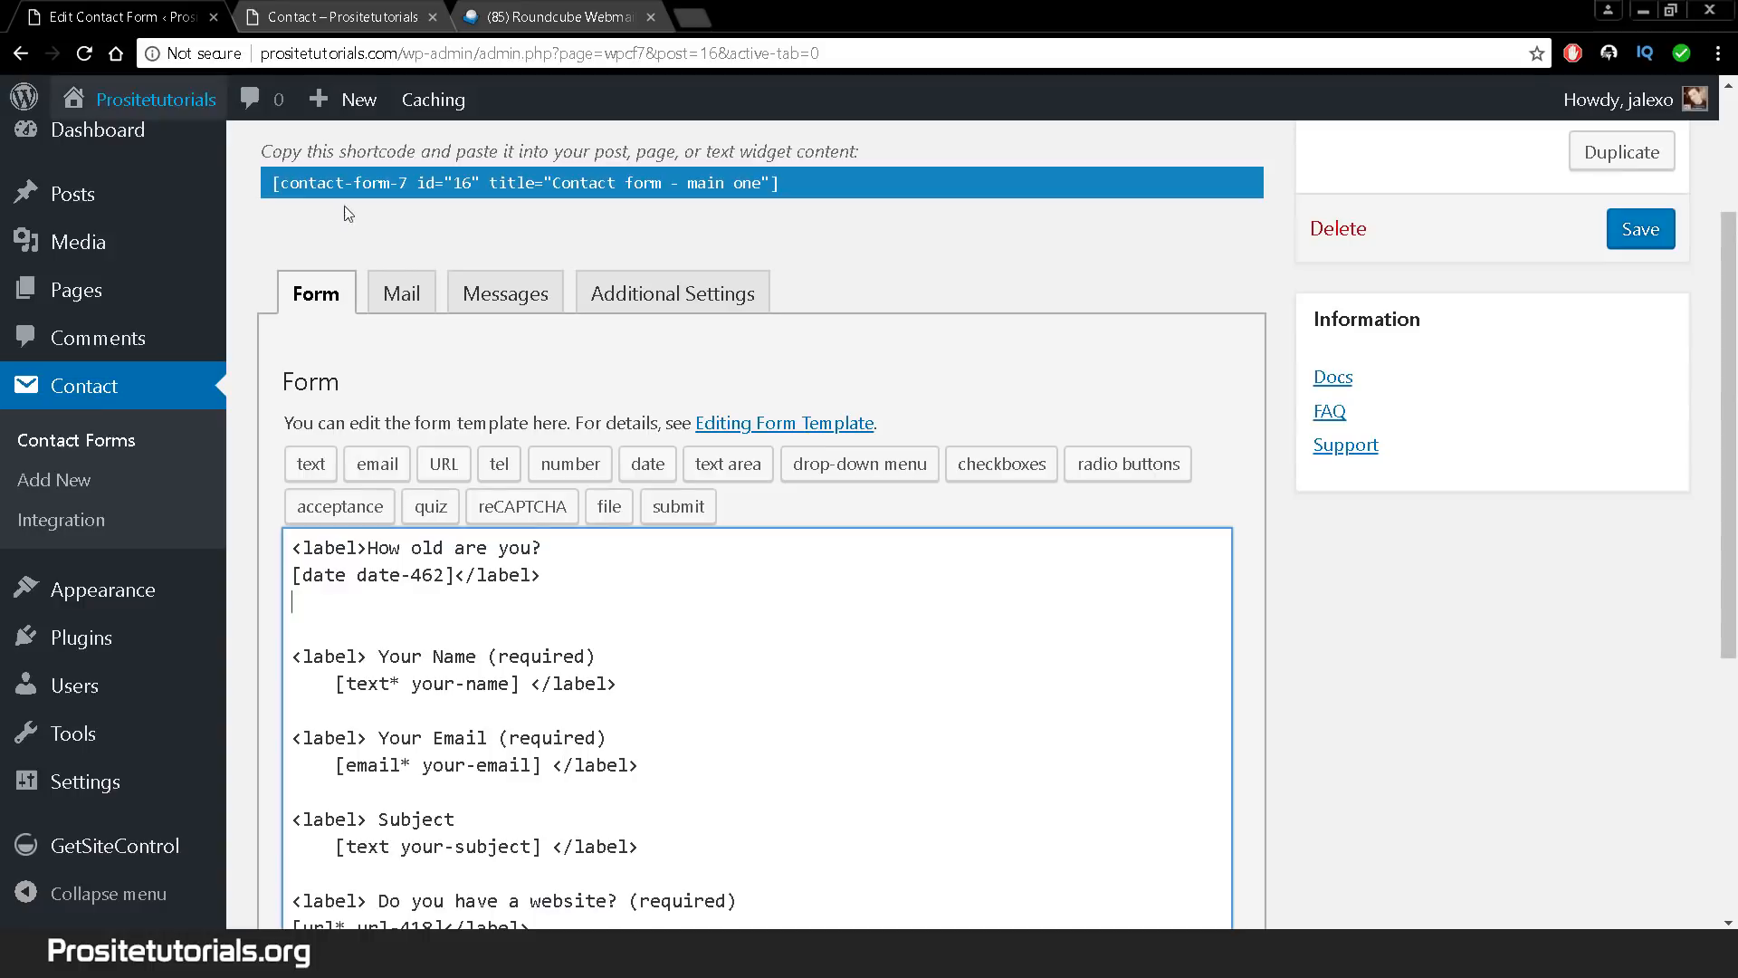
- View the text area tag generator's options and close it without inserting a tag
click(720, 469)
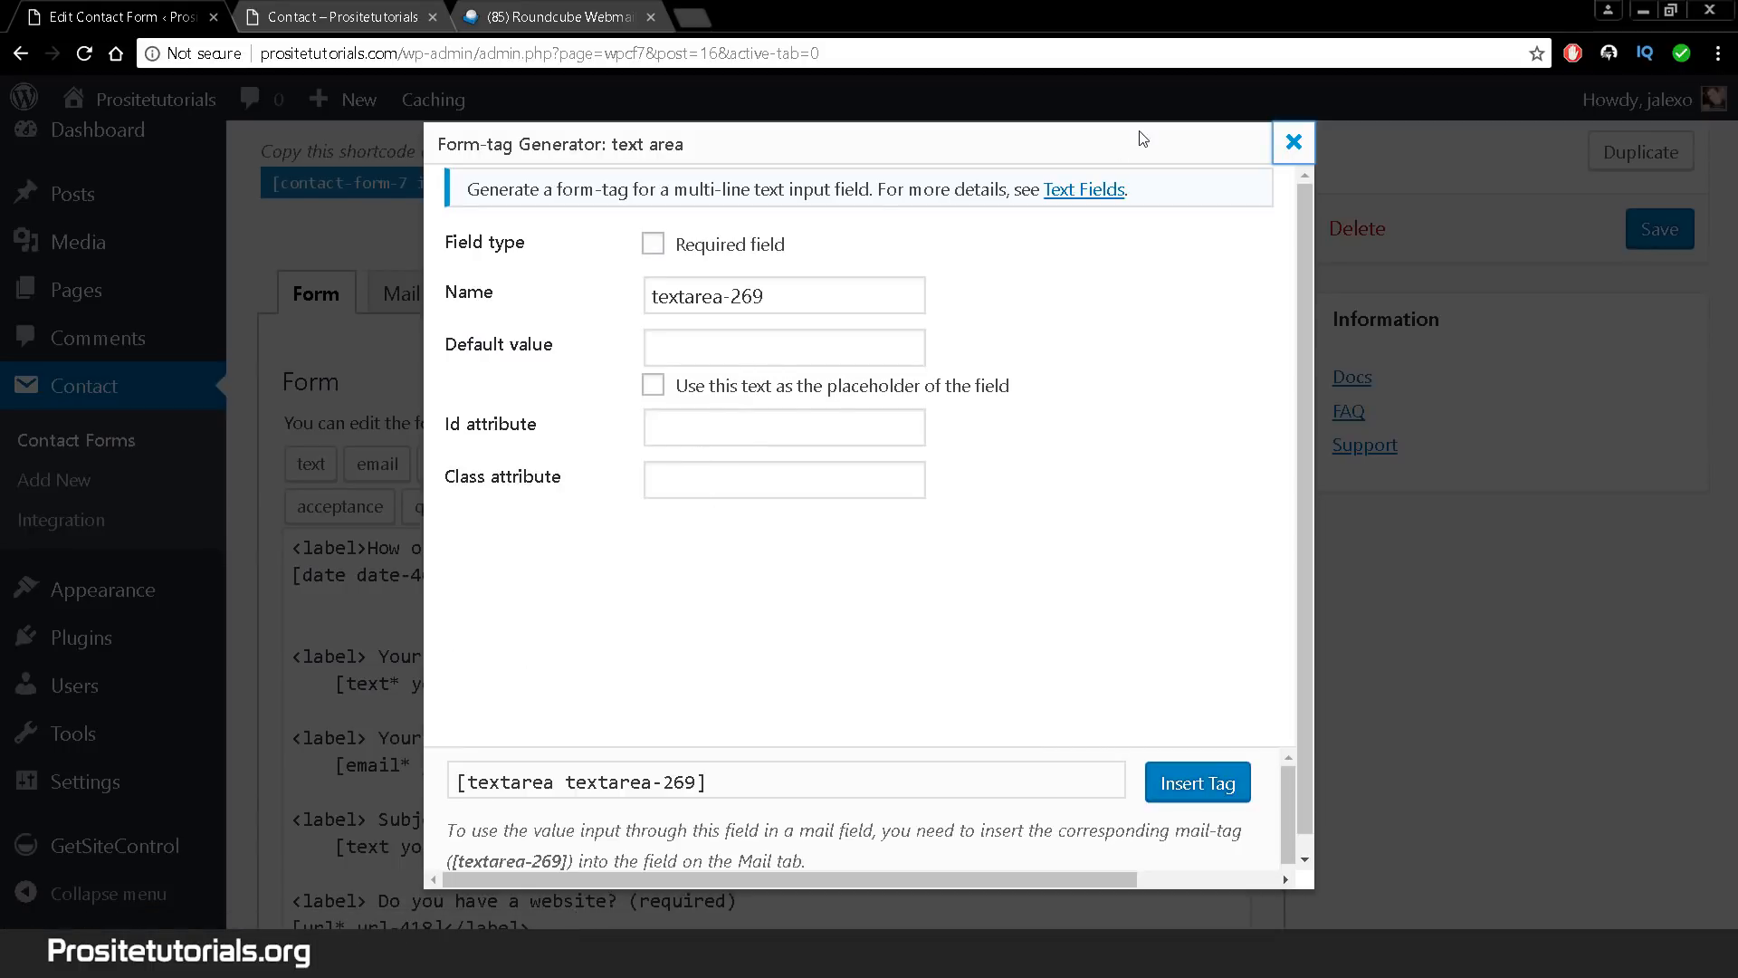
click(1290, 143)
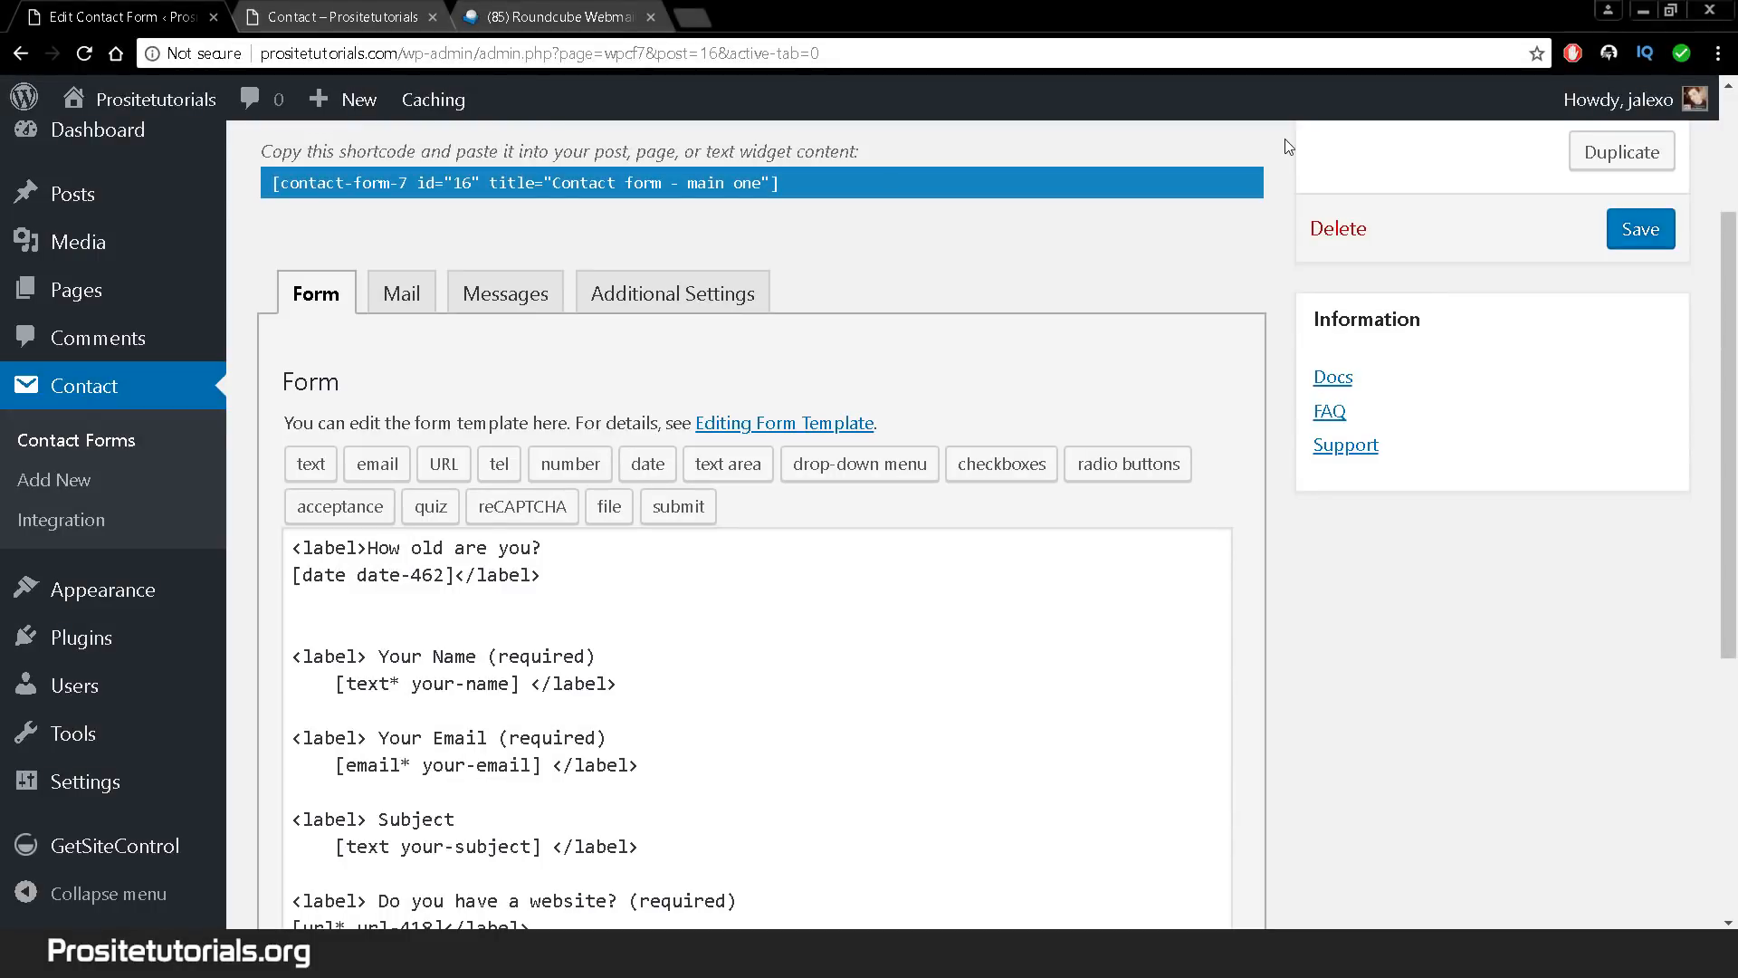
- Delete the "How old are you?" date field and the "Where do you live?" text field from the form template
drag(595, 565, 155, 440)
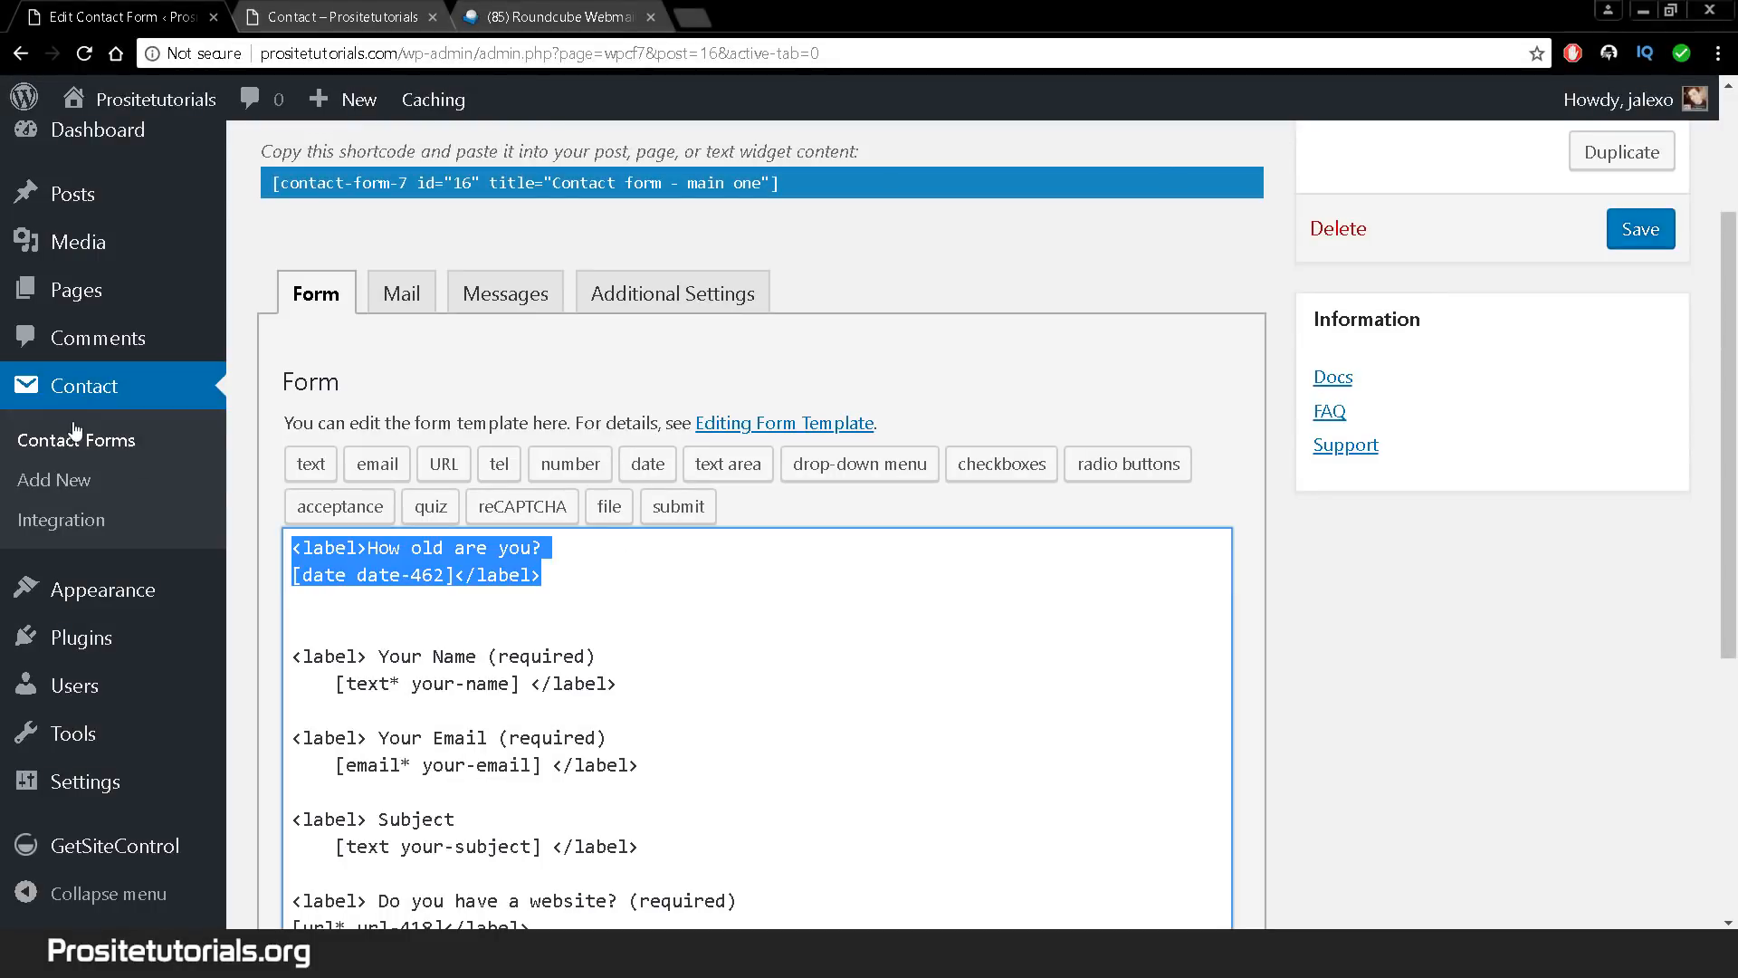
key(BackSpace)
key(Delete)
key(Delete)
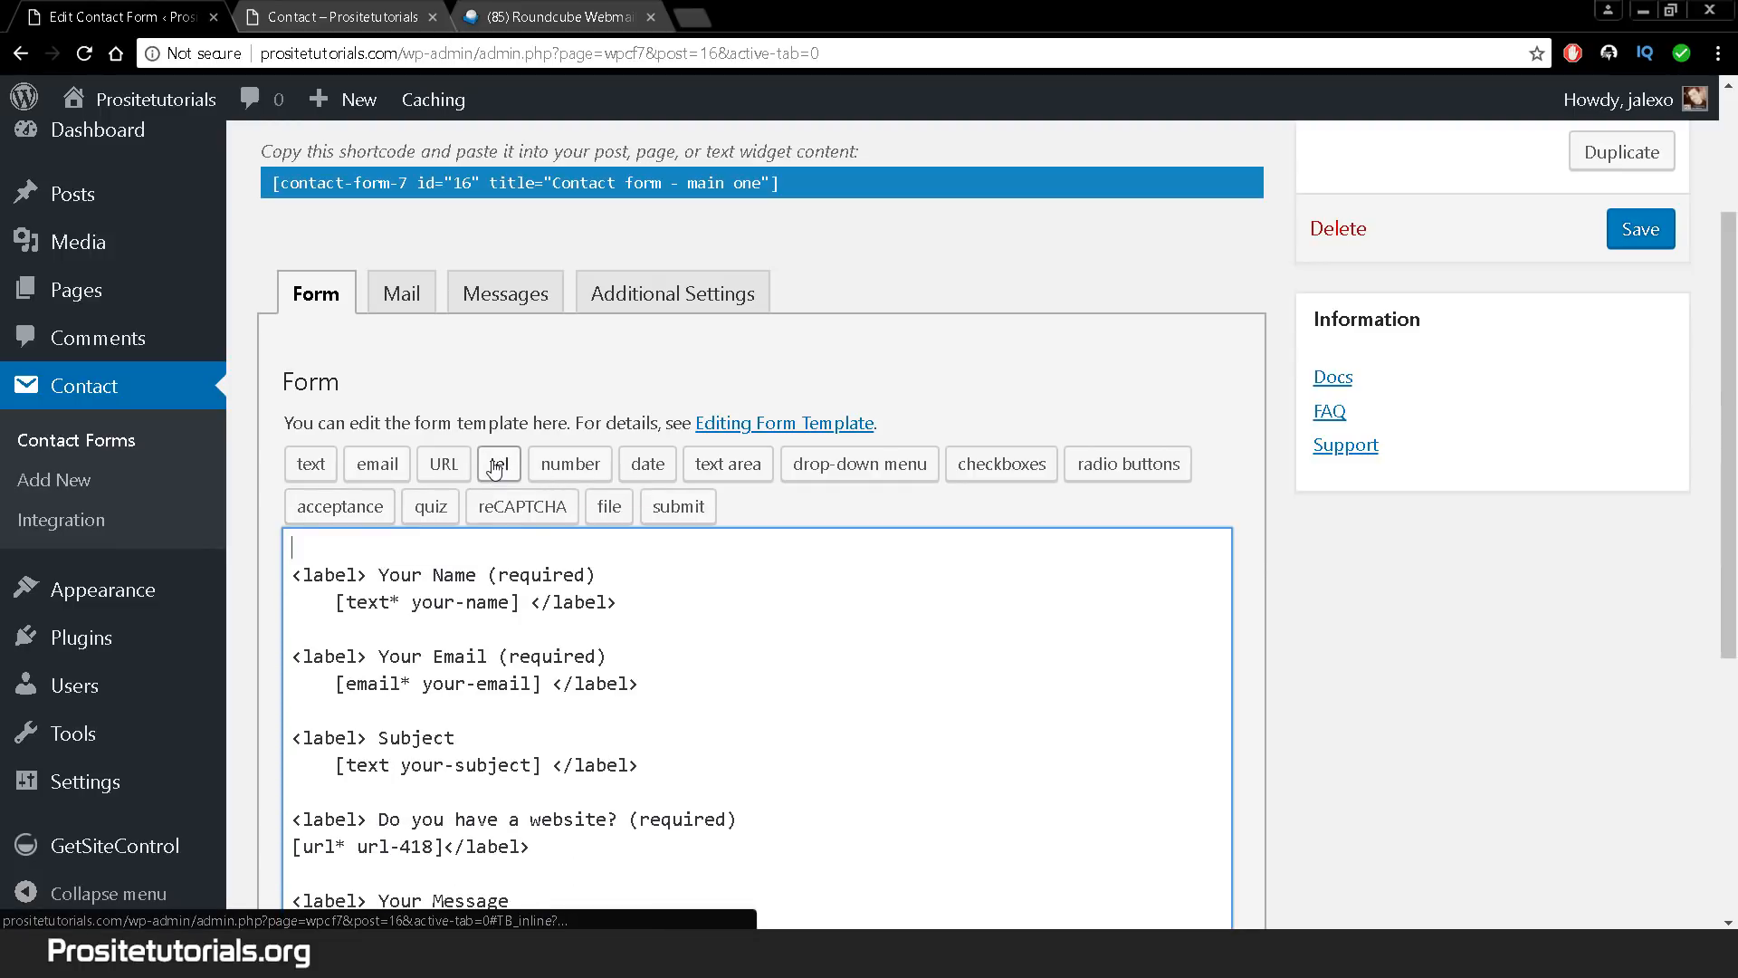
key(Delete)
scroll(450, 438, down, 3)
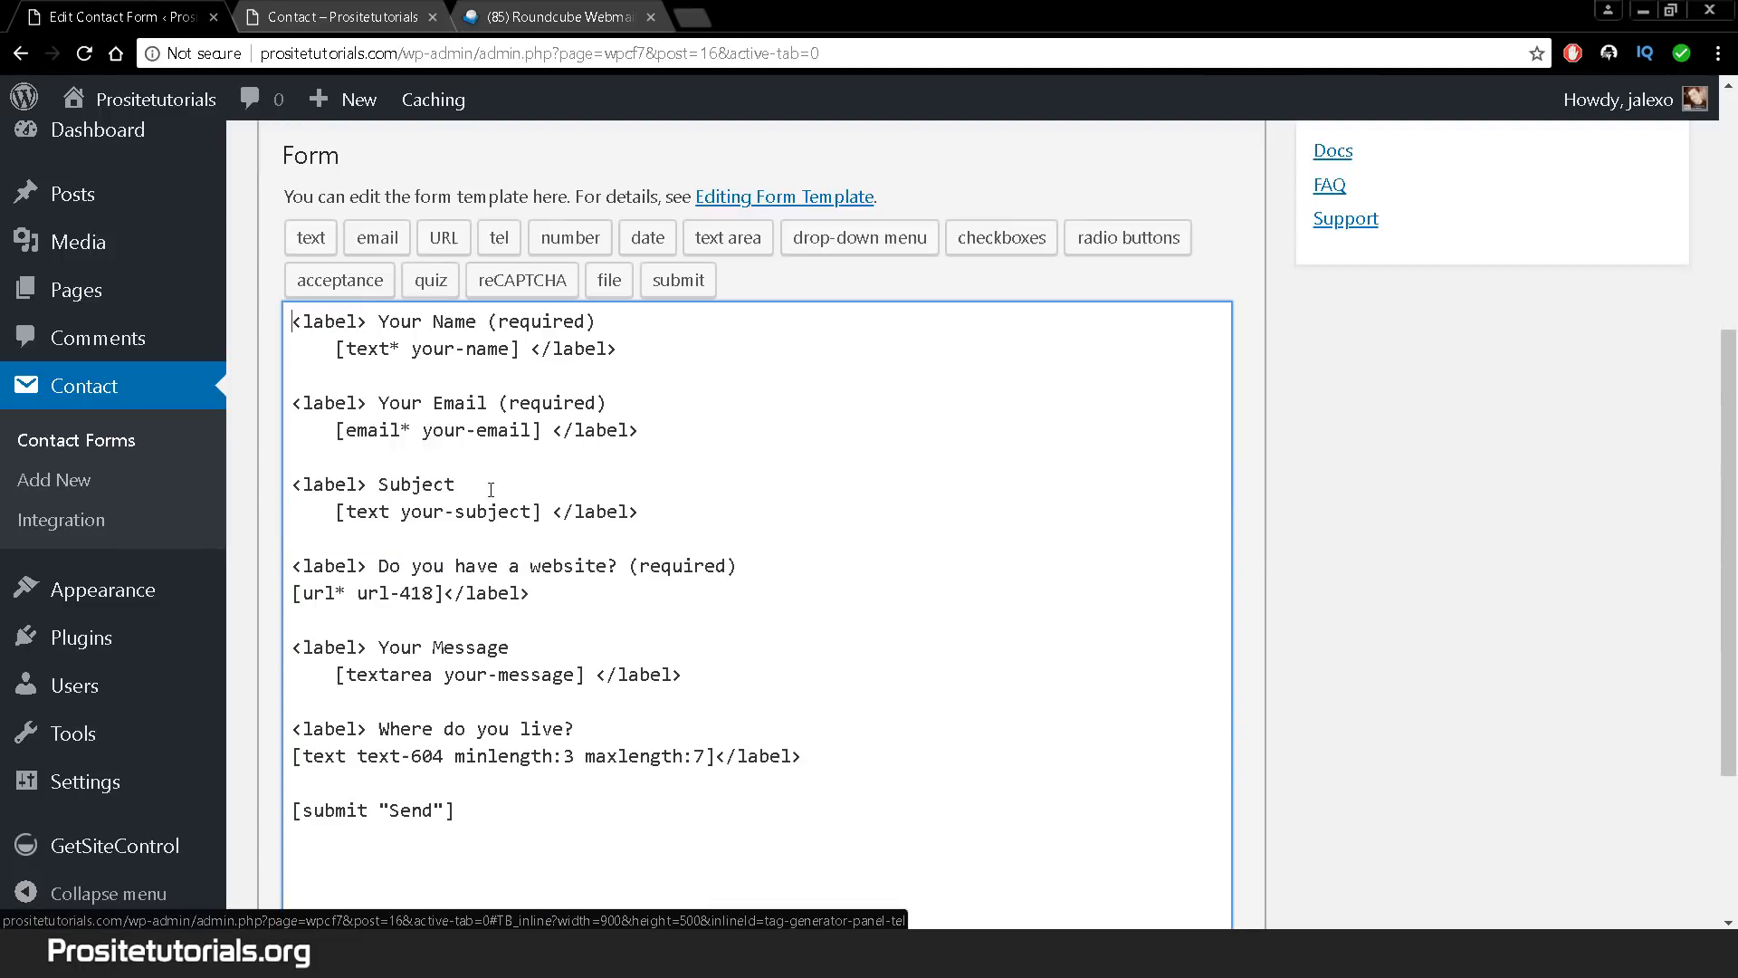
drag(850, 744, 290, 724)
key(Delete)
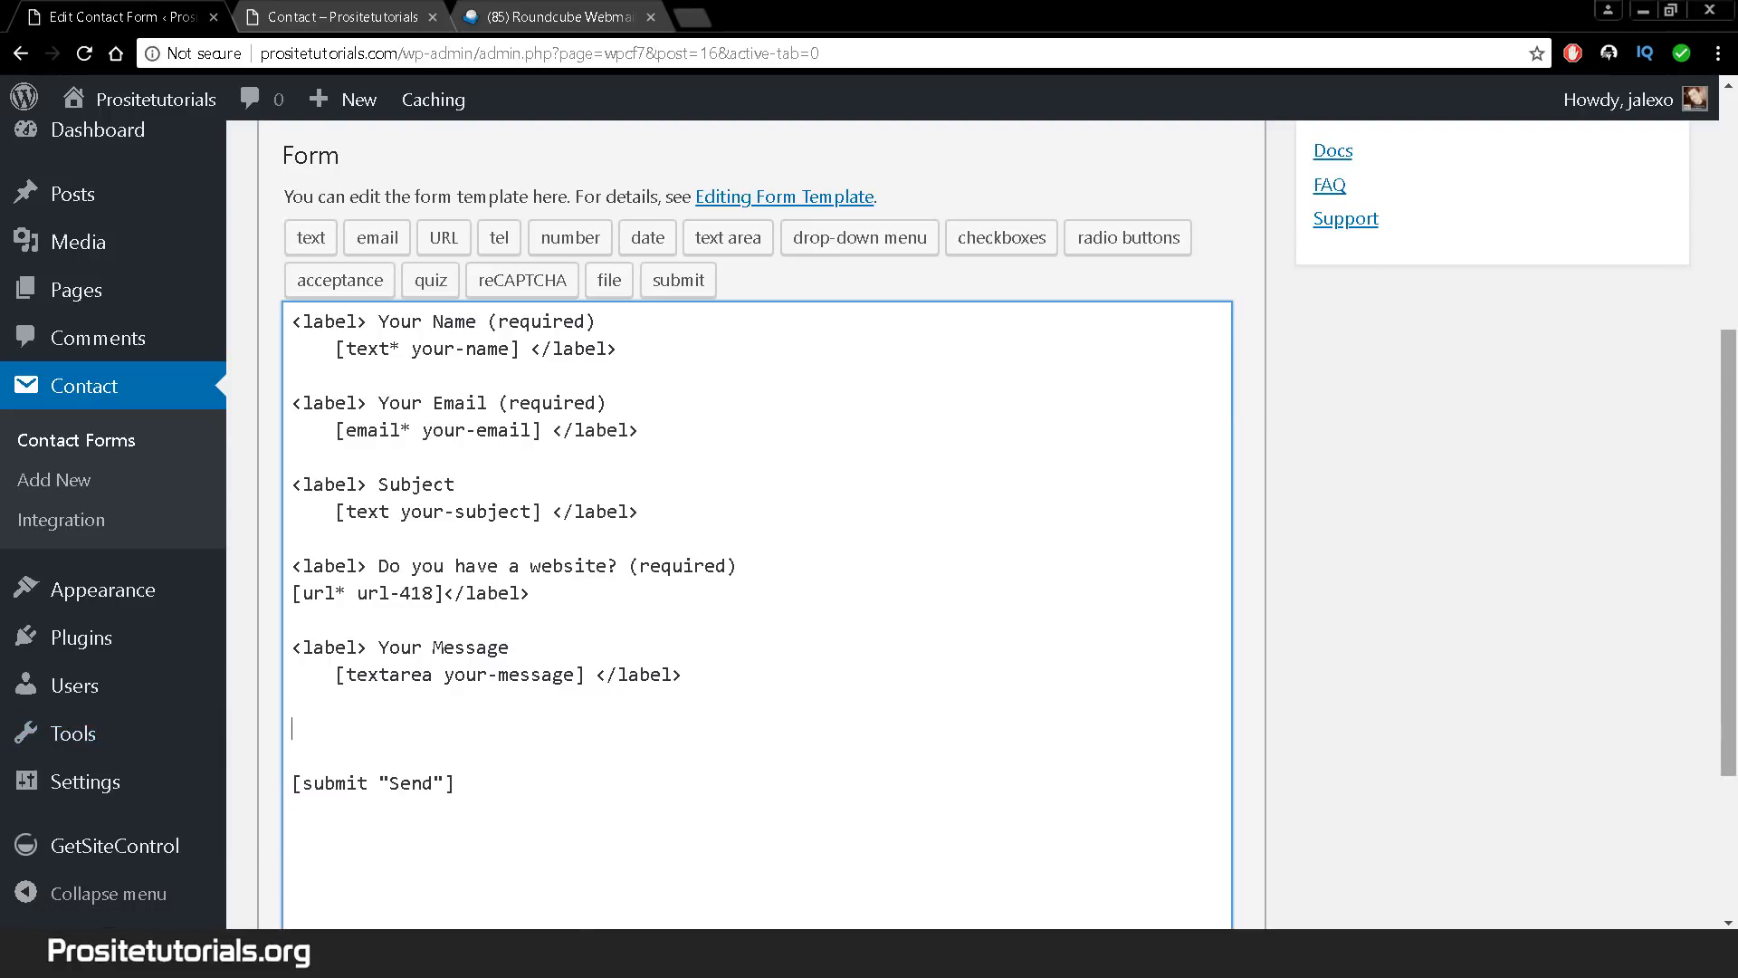
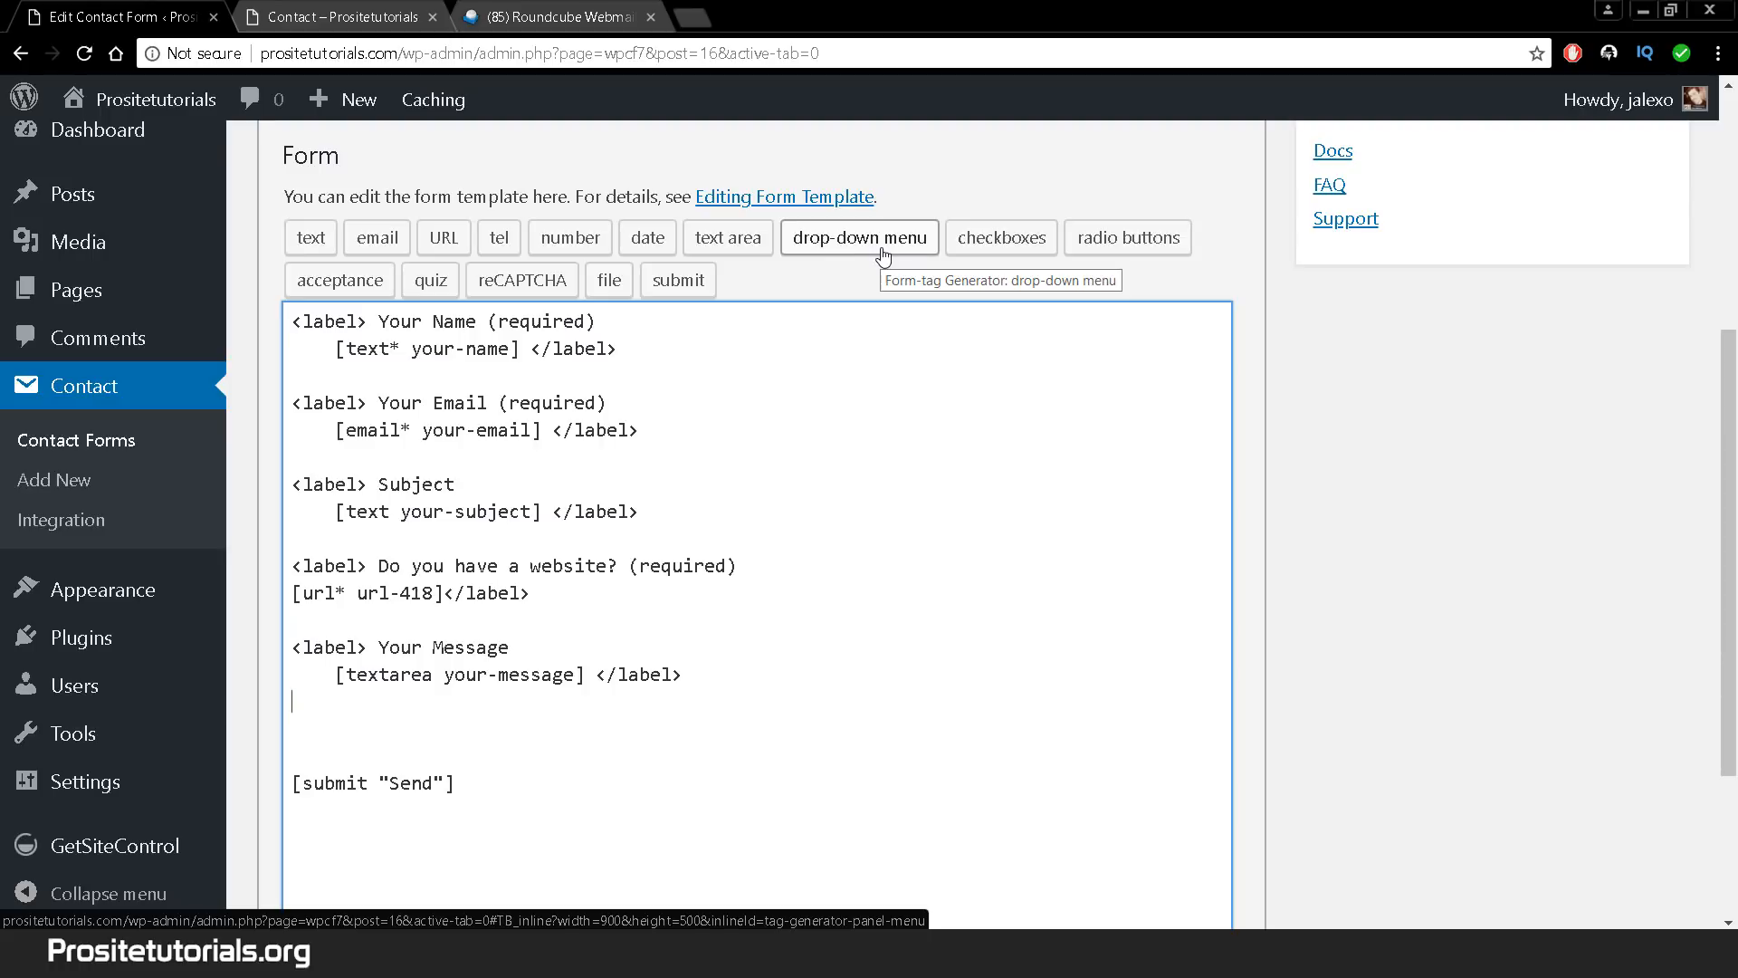
- Add an opening label tag with the text "What do eat for breakfast?" below the Your Message field
click(884, 243)
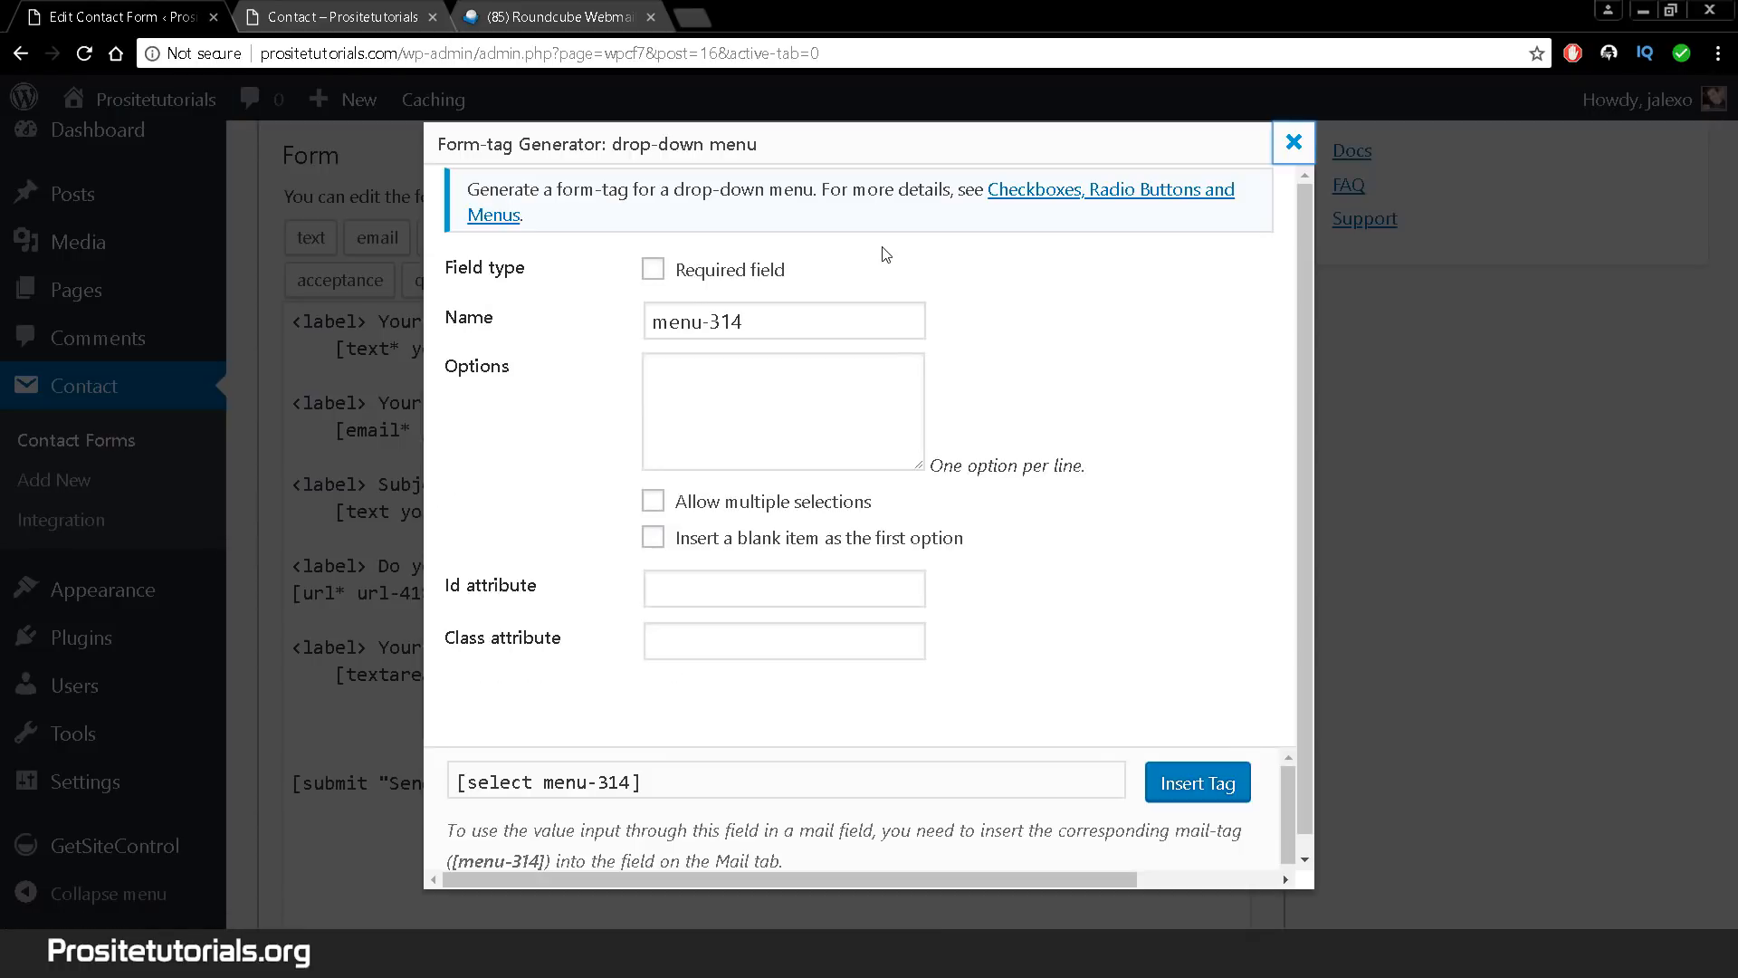
click(1292, 142)
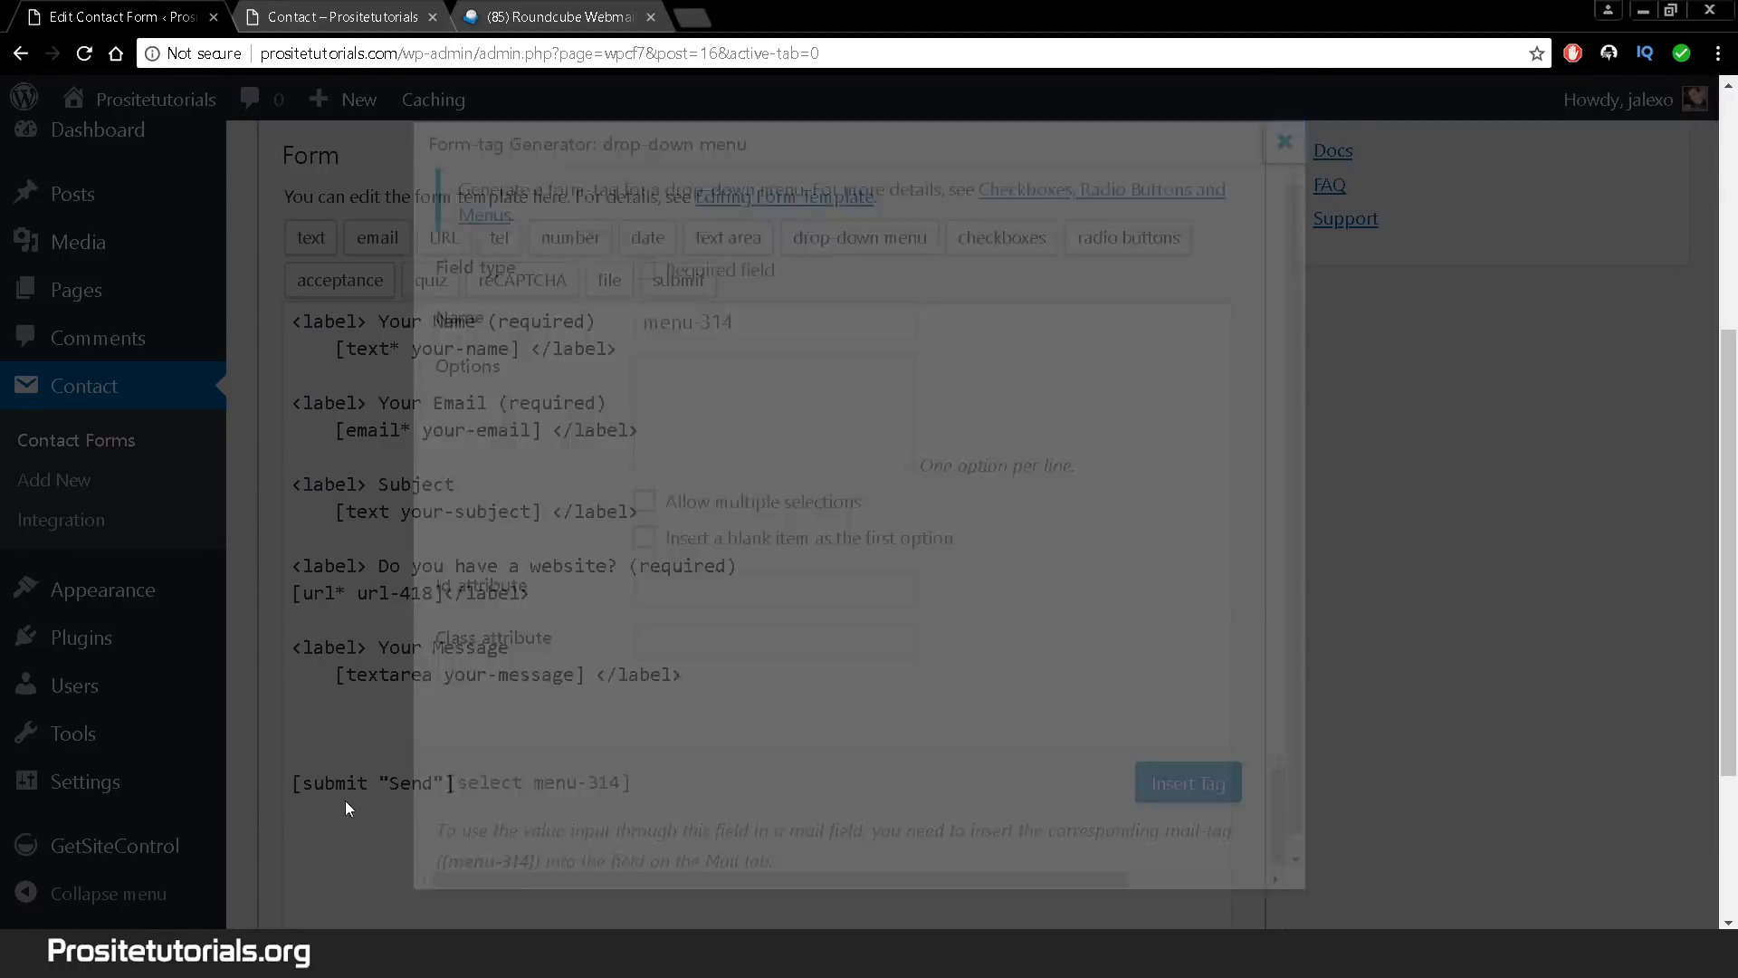
click(364, 642)
drag(364, 643, 296, 648)
key(ctrl+c)
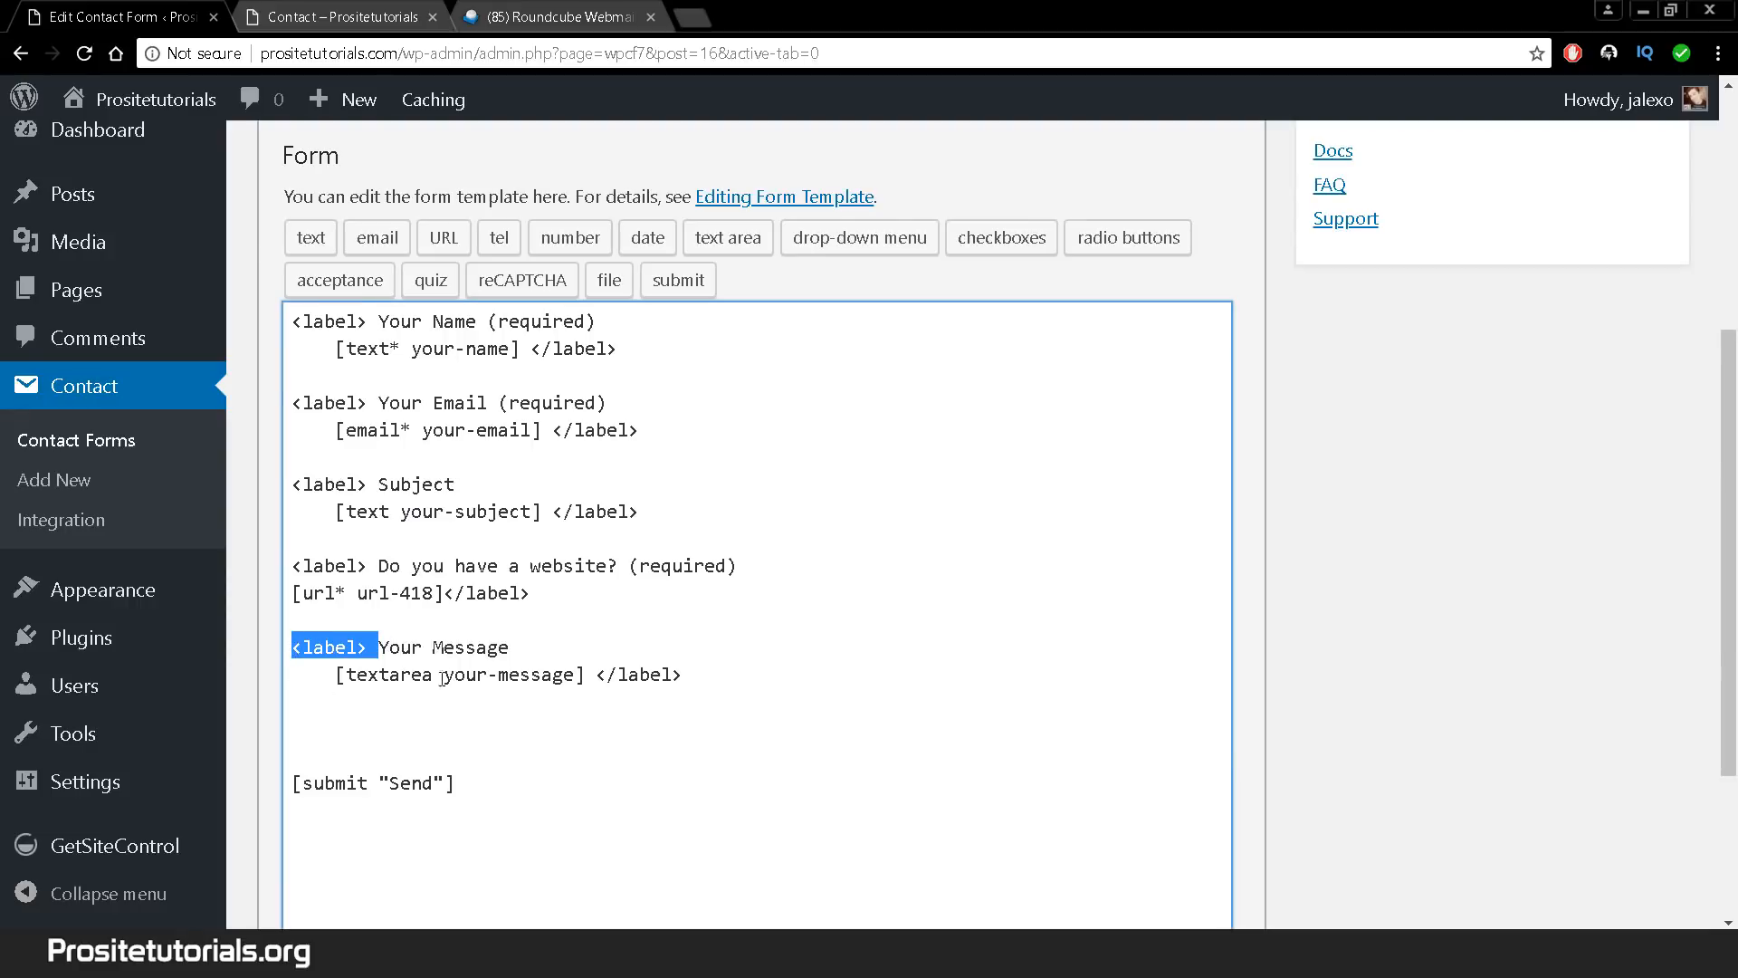
click(452, 727)
key(ctrl+v)
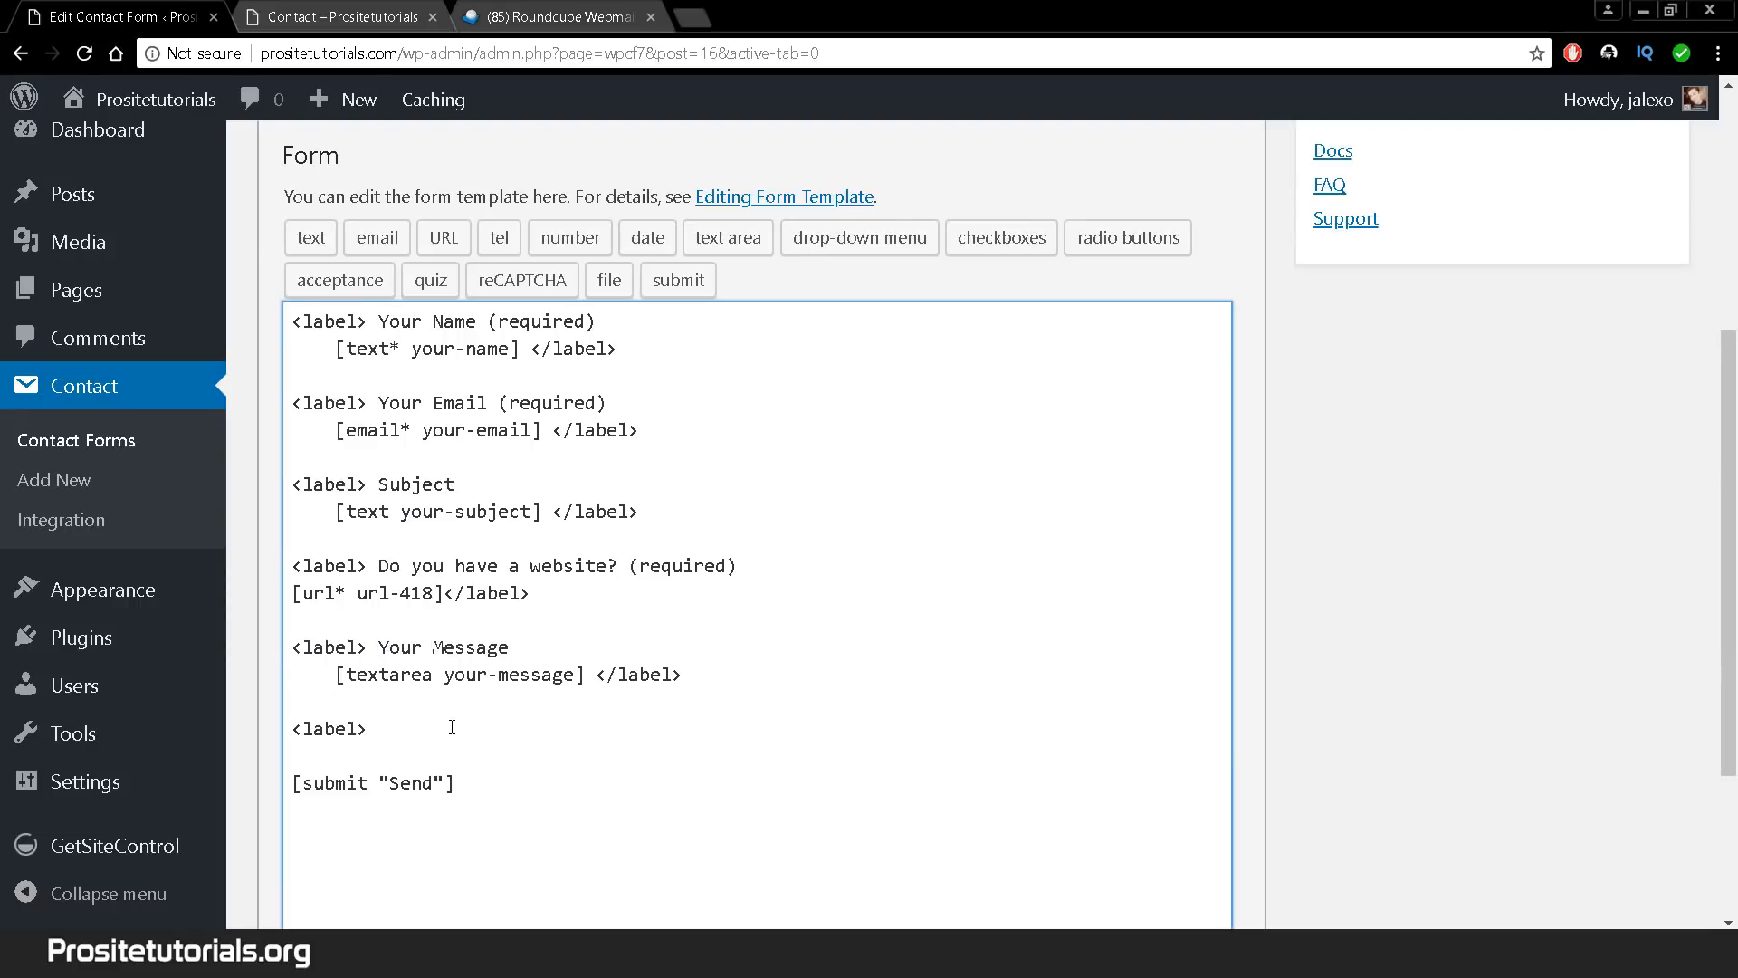
text(What dd eat for break)
key(BackSpace)
text(akfast?)
- Add a closing </label> tag below the breakfast question, leaving an empty line between them
drag(291, 730, 385, 730)
click(283, 730)
key(ctrl+c)
click(312, 756)
key(ctrl+v)
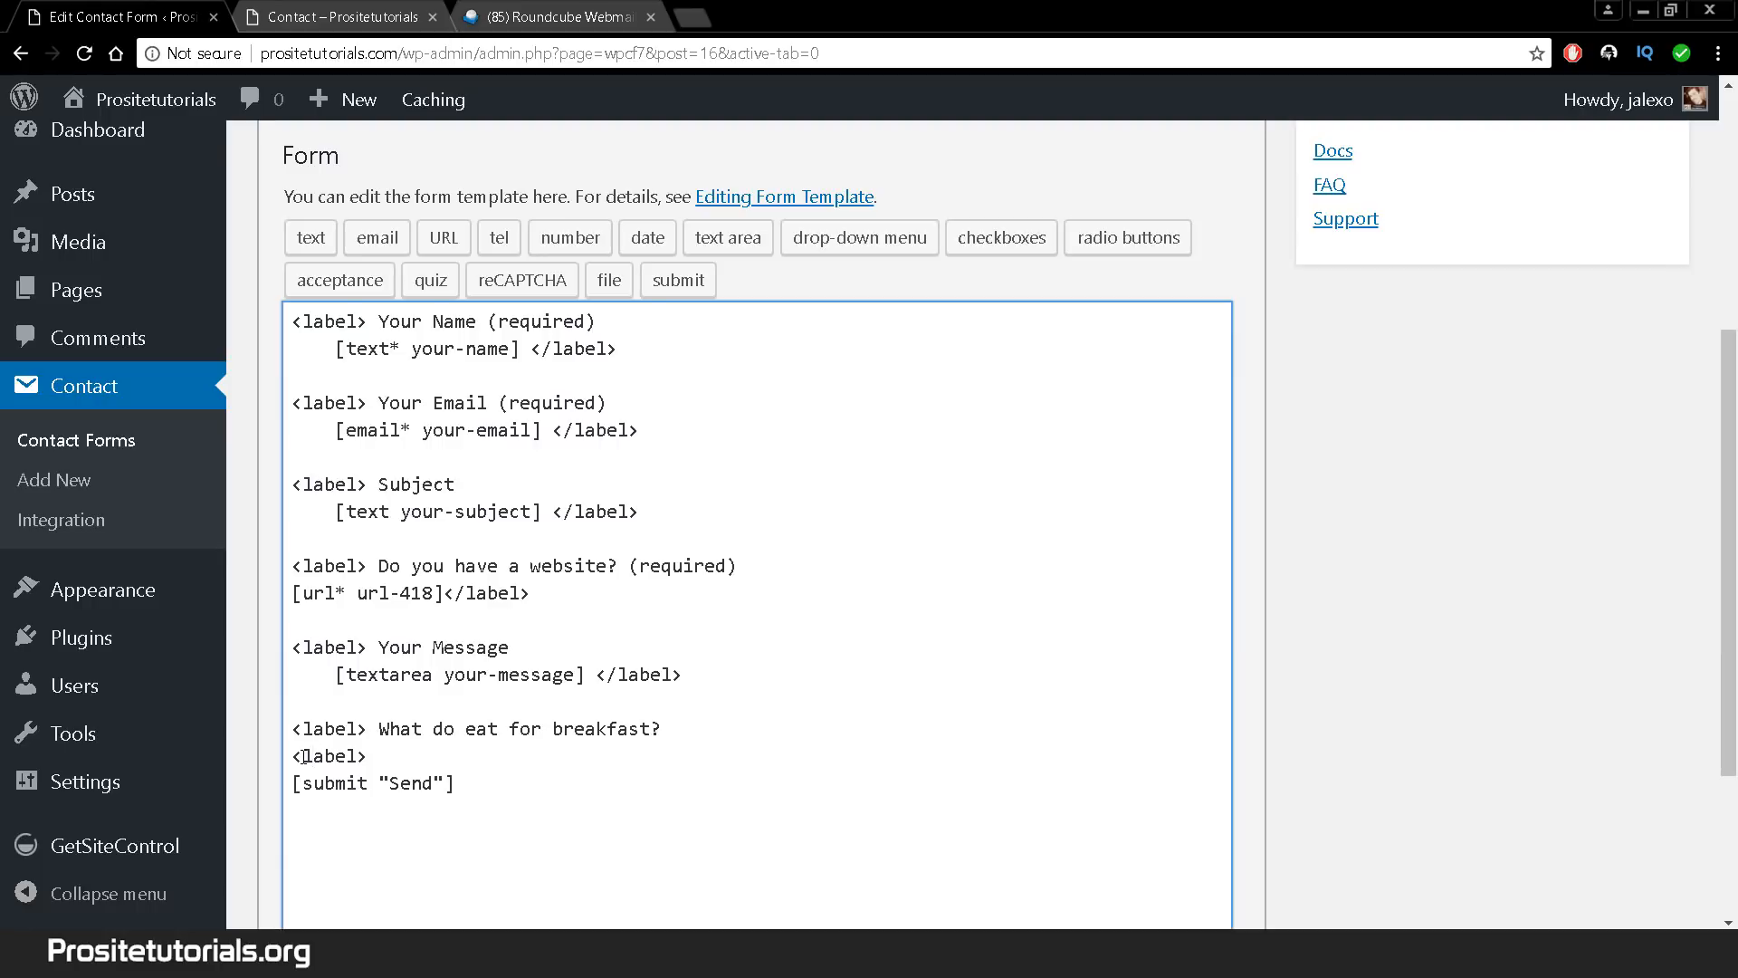
click(303, 757)
text(/)
key(Return)
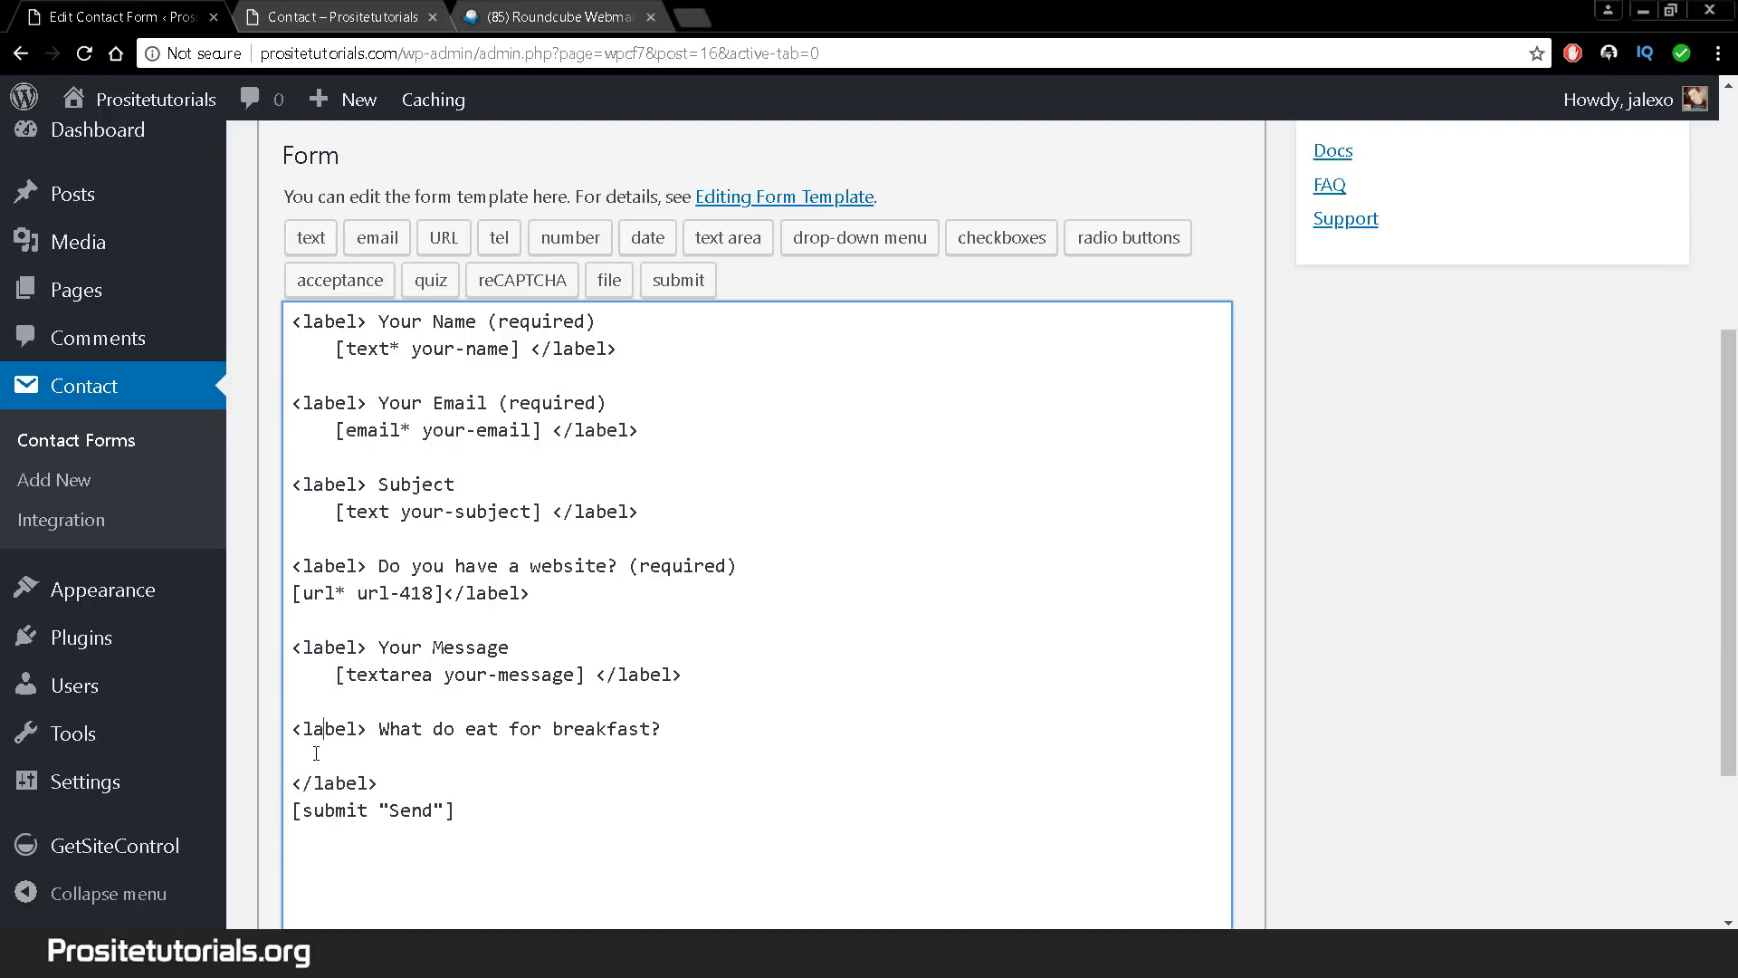
- Insert a drop-down menu tag with the options Cereal, Bread and coffee, and Fruit inside the breakfast label
click(859, 238)
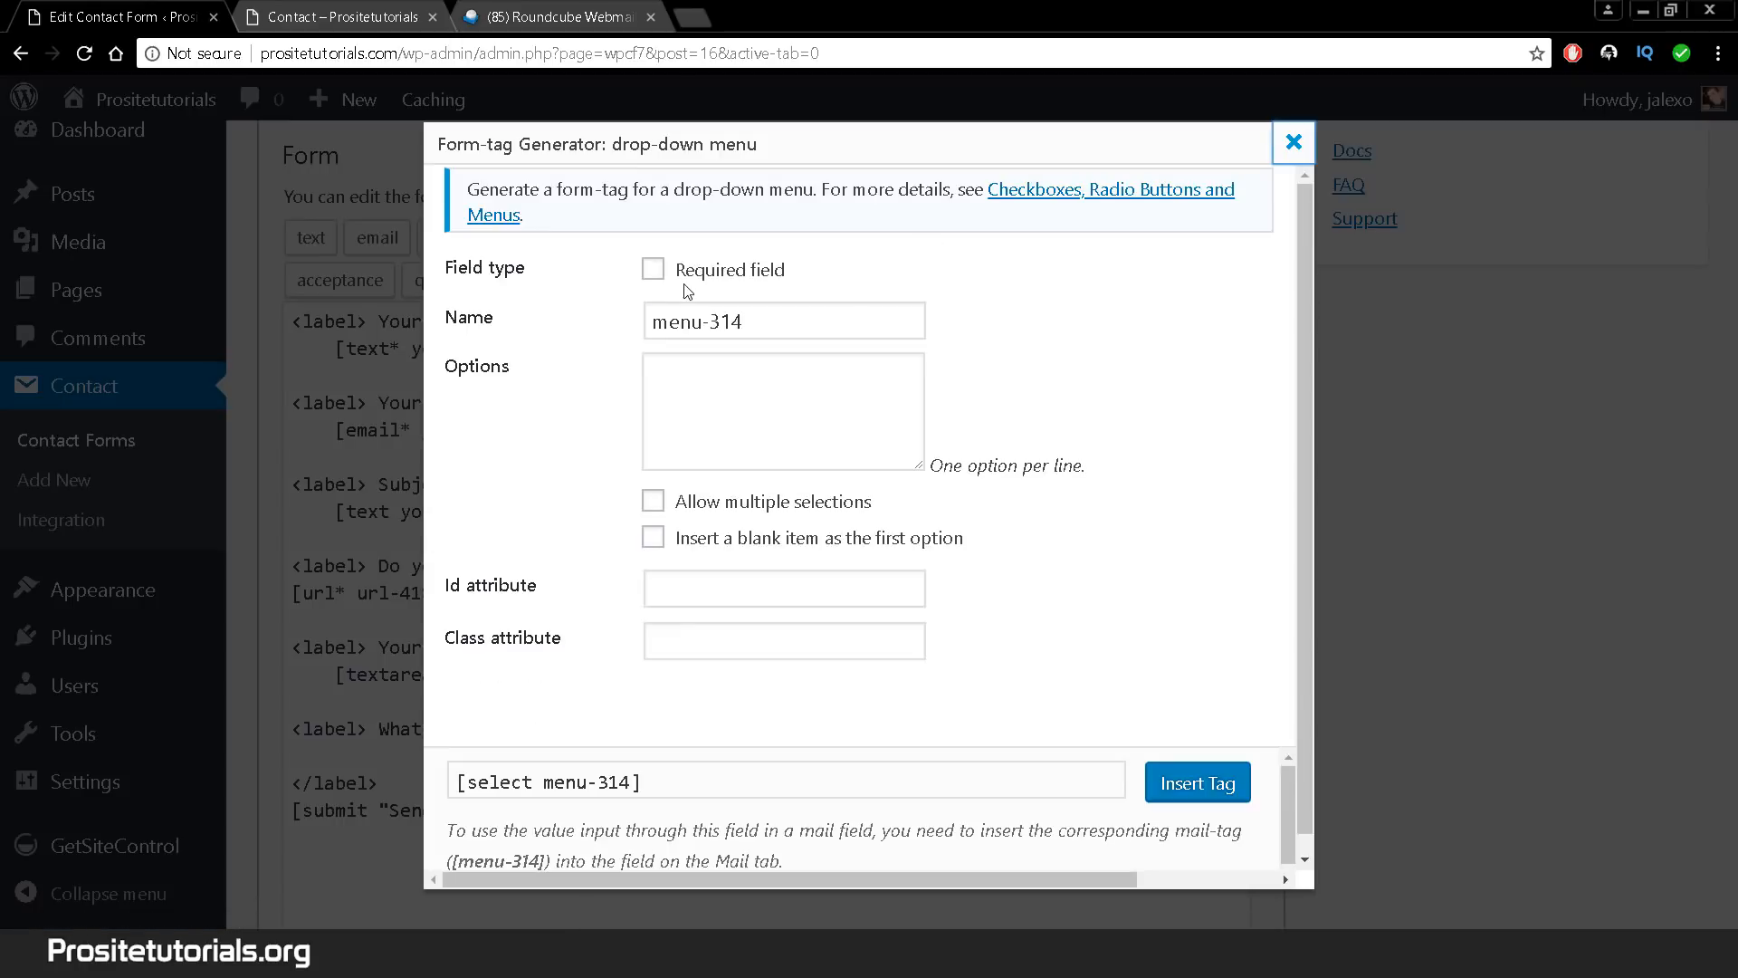
click(739, 413)
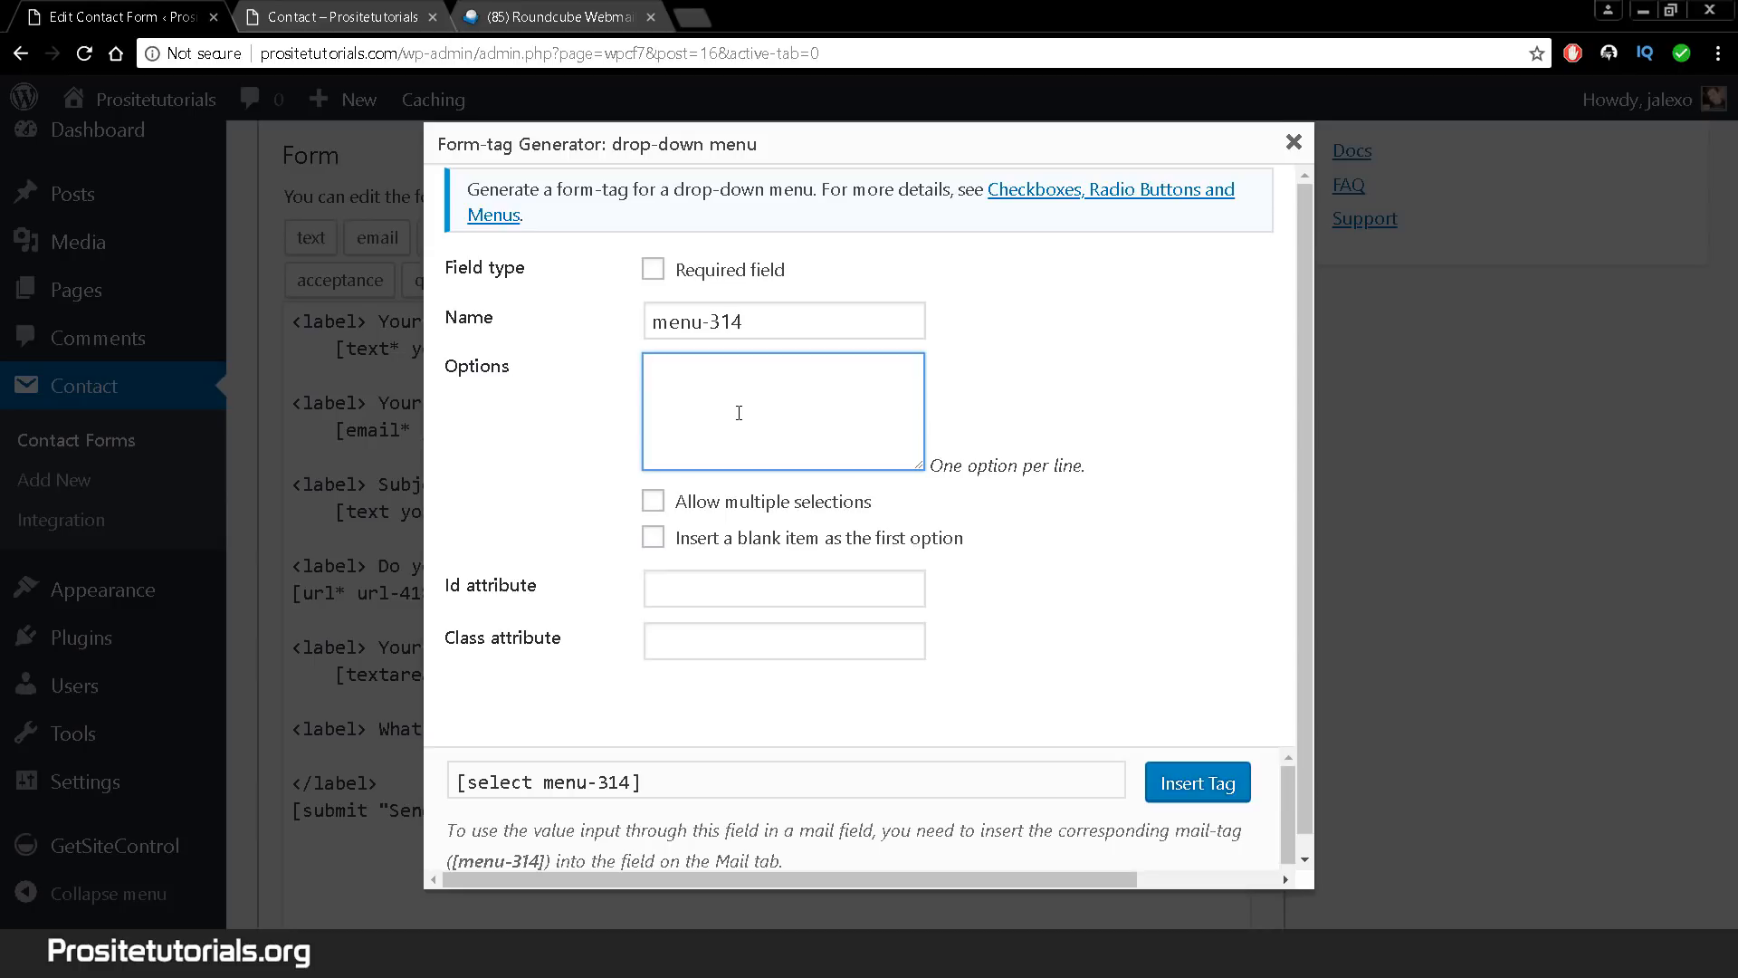
text(Cereal)
text(Bread)
text( c)
text(nd coffe)
text(e)
key(Return)
text(frui)
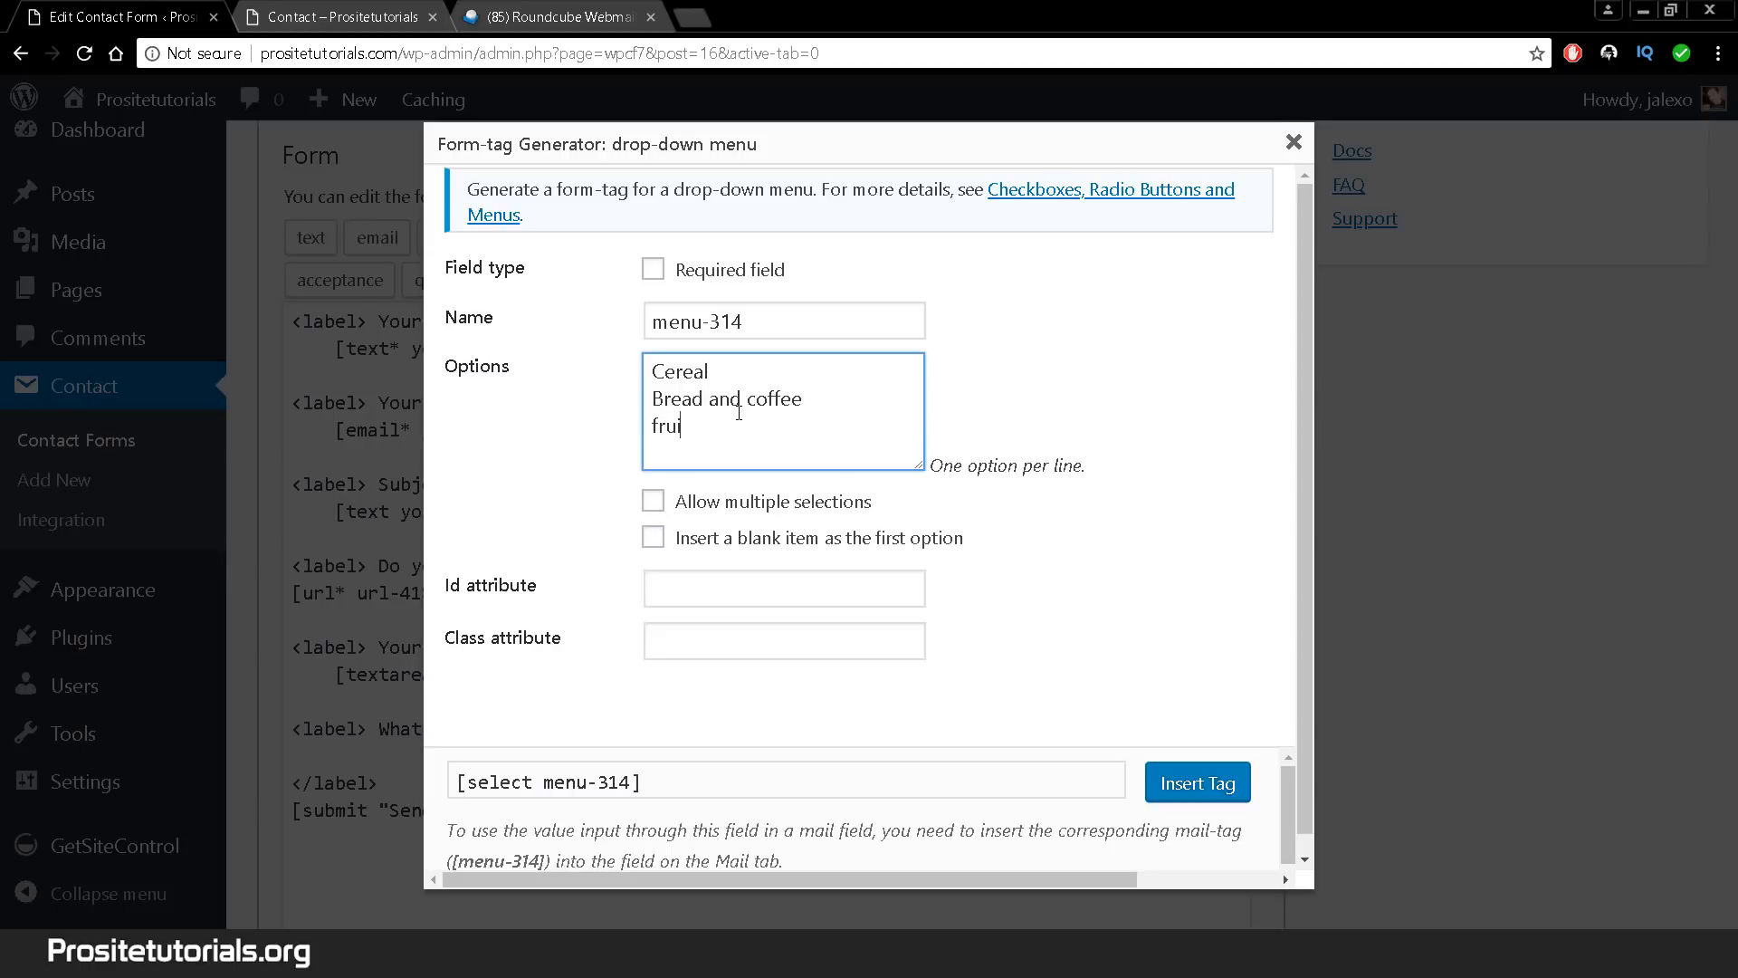
key(BackSpace)
key(BackSpace)
key(BackSpace)
text(Fruit)
click(1199, 786)
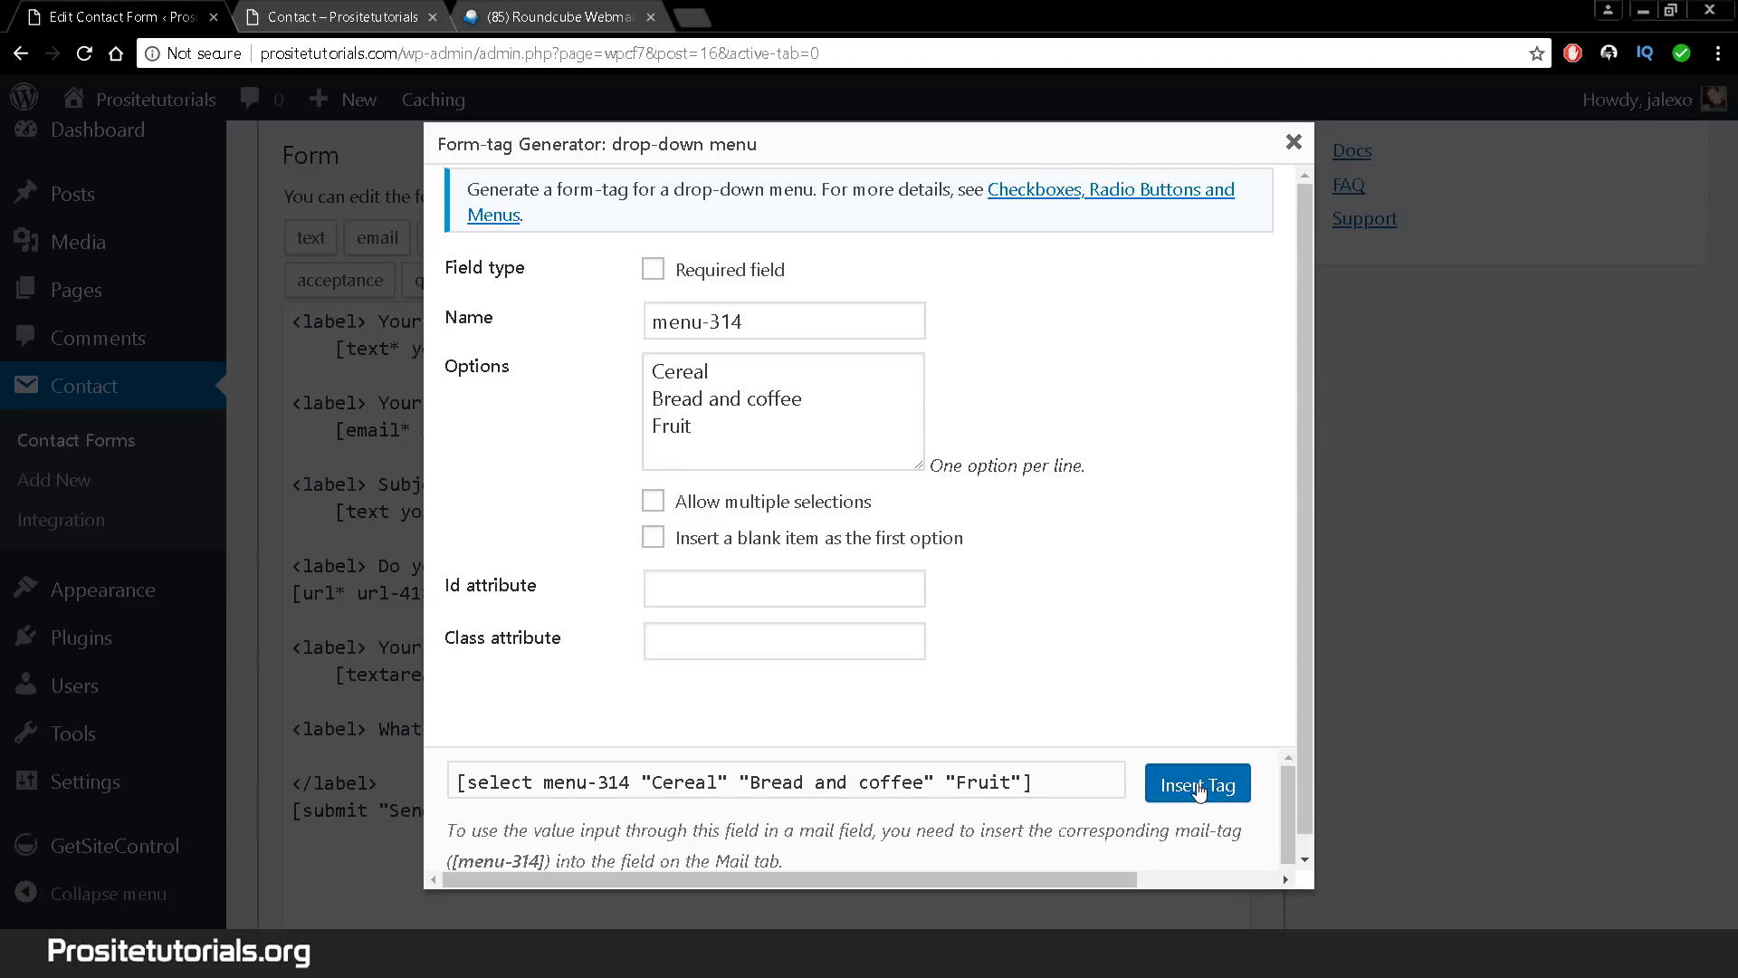
click(1199, 786)
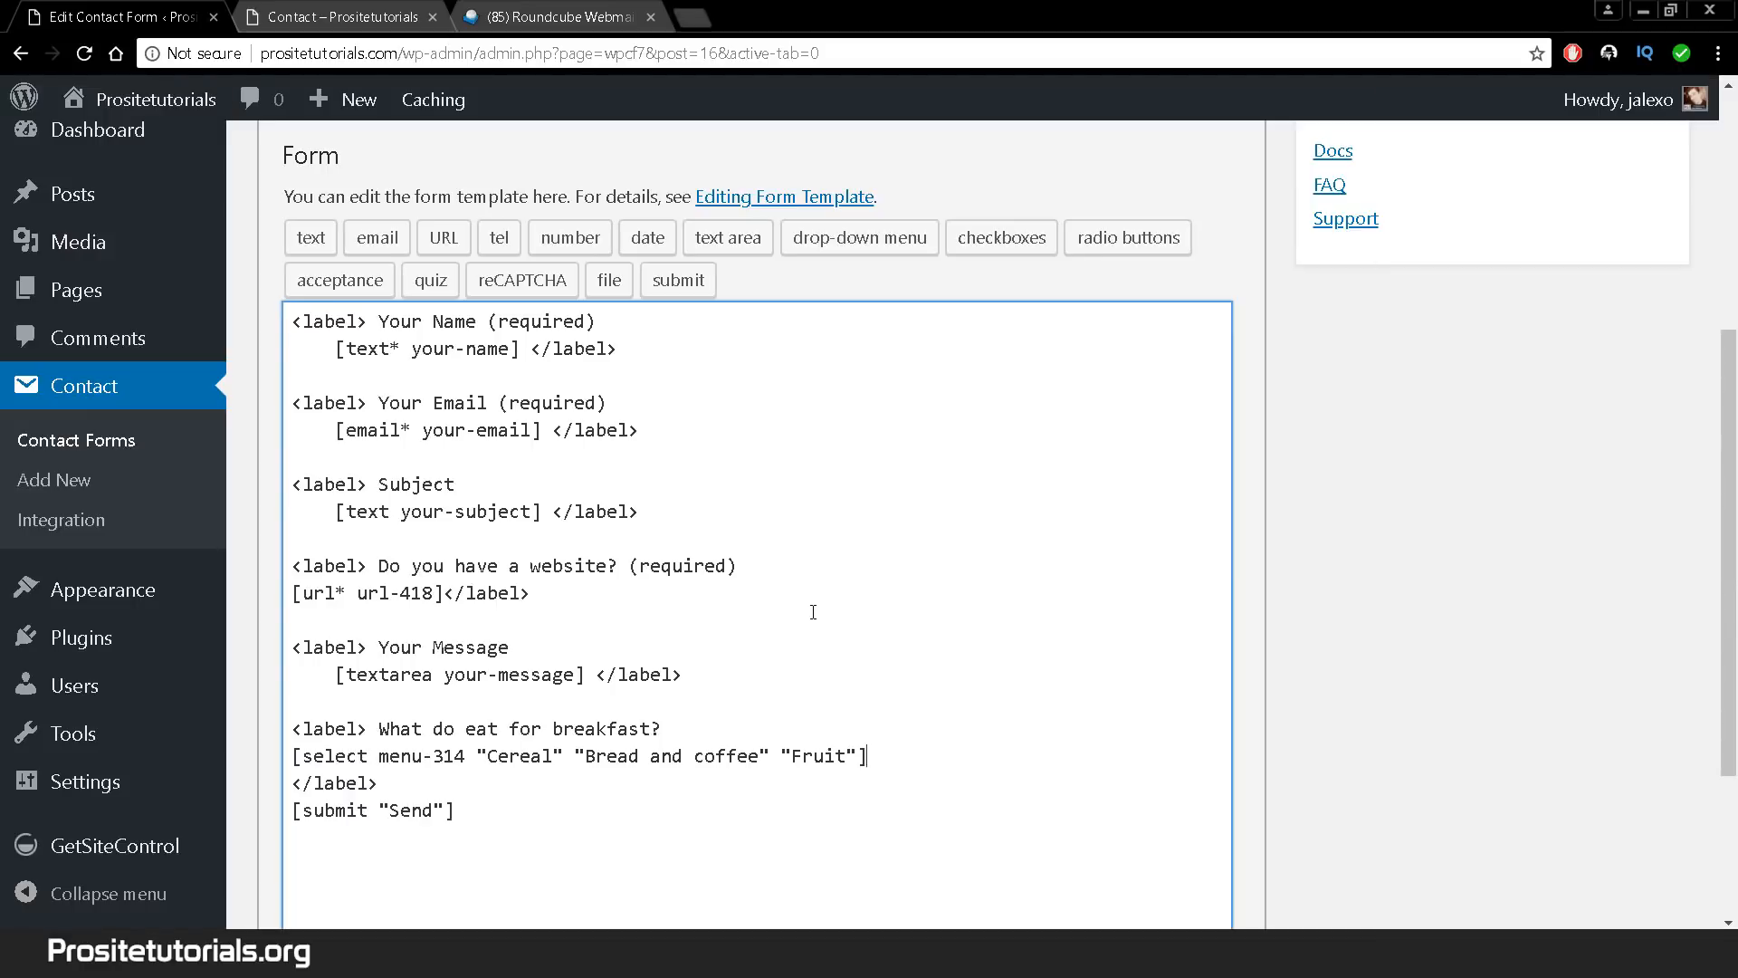
- Save the contact form and reload the Contact page to load the new breakfast drop-down menu
scroll(1662, 547, down, 1)
scroll(1662, 547, up, 6)
click(1637, 460)
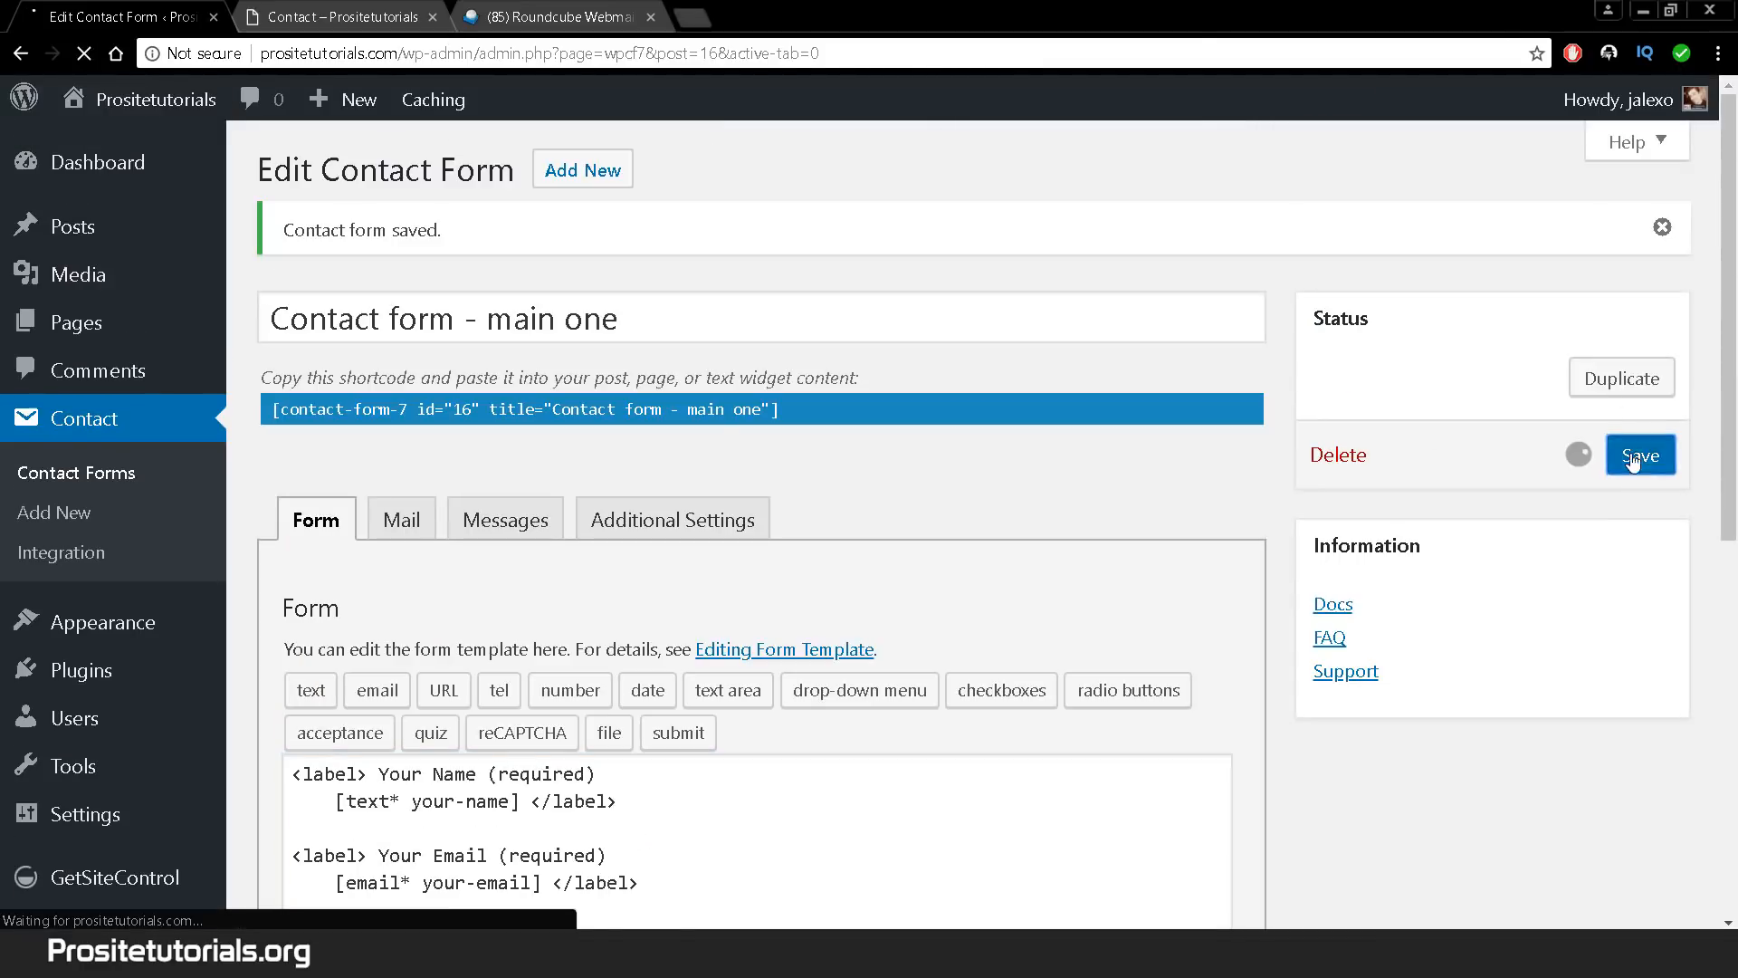
click(335, 16)
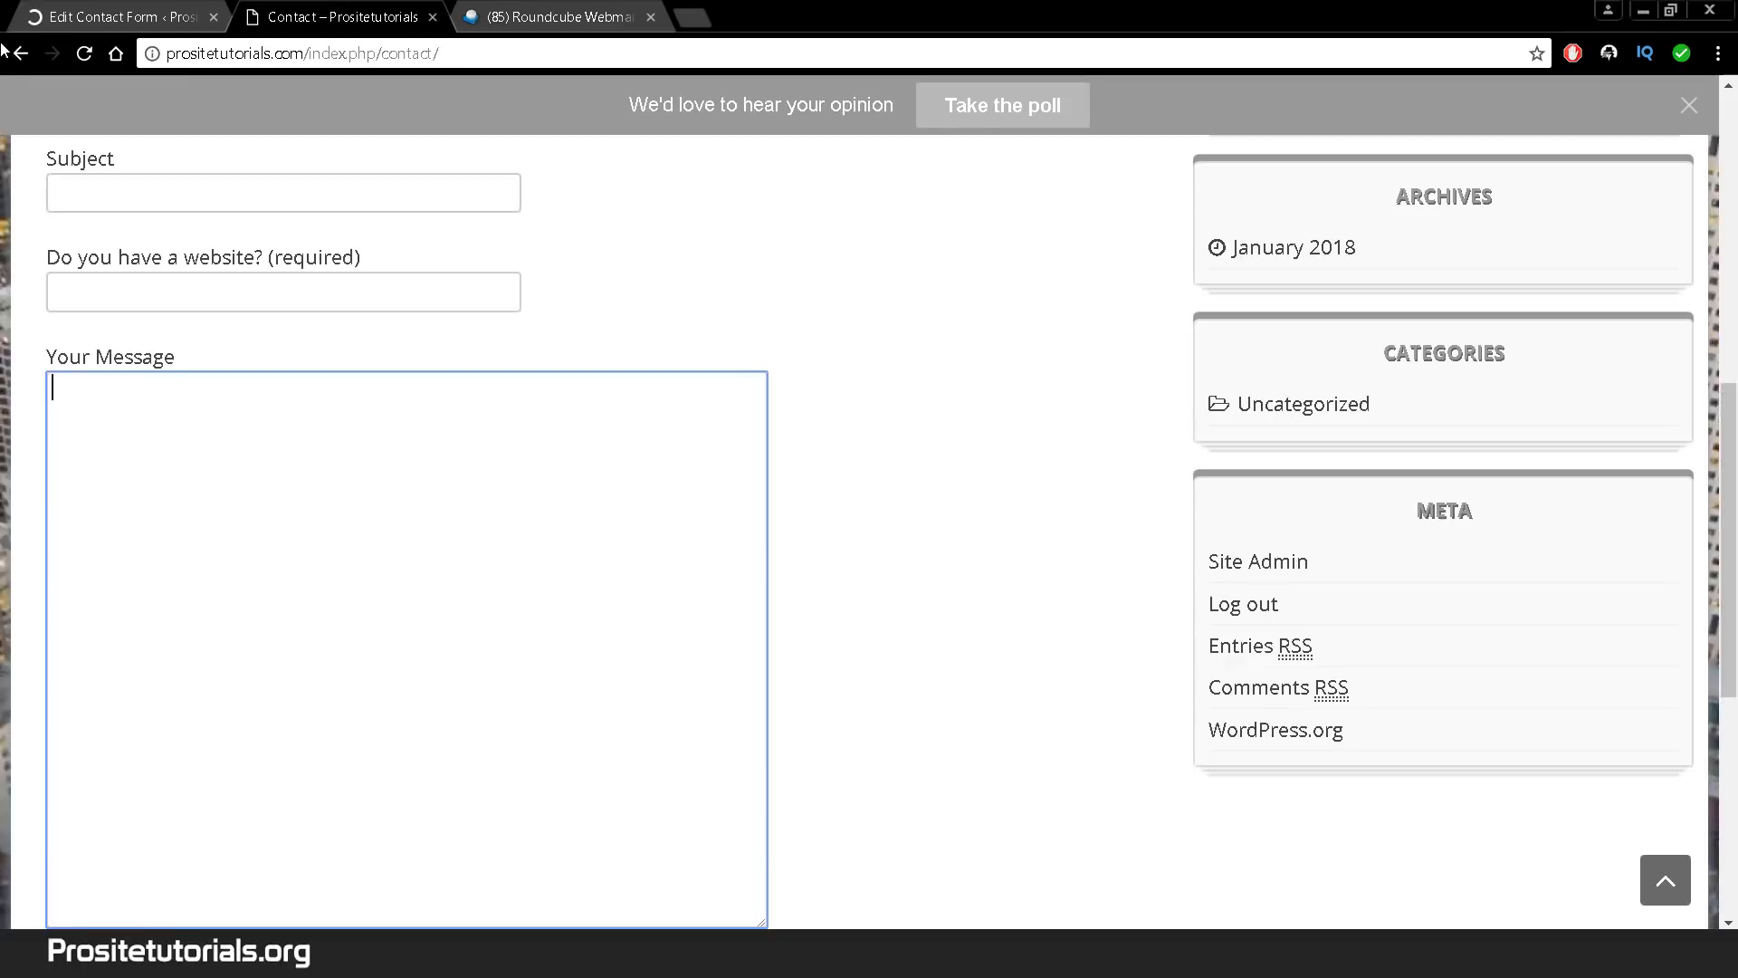
click(85, 54)
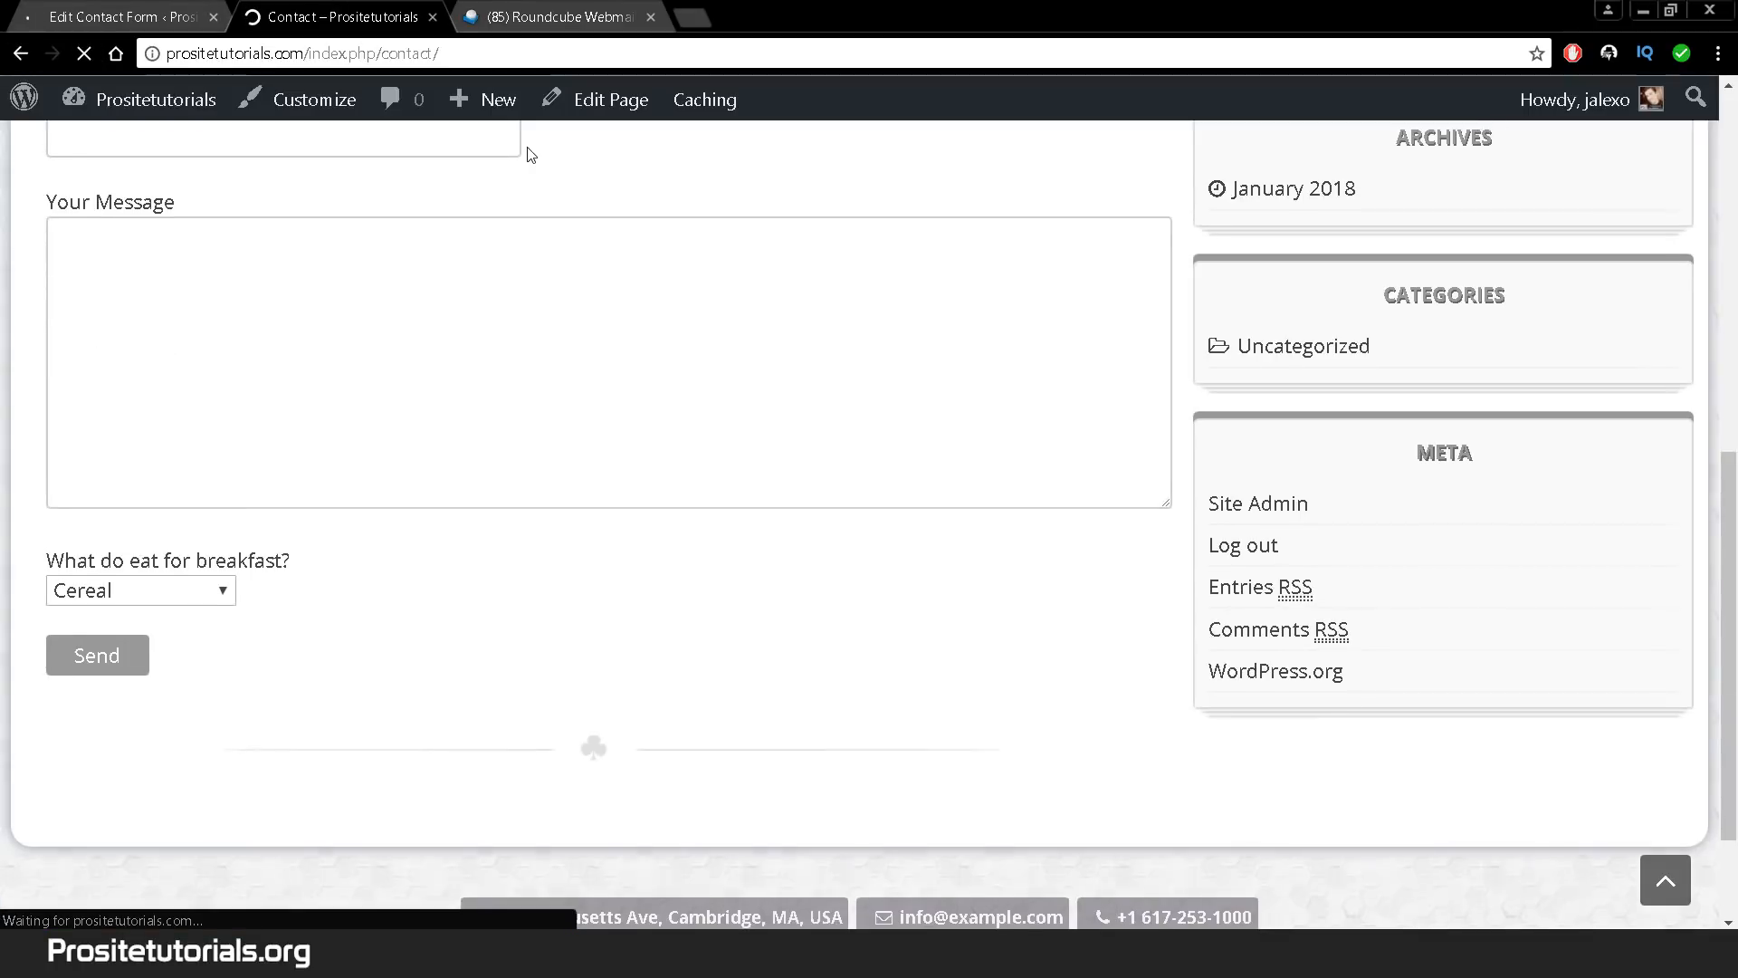
- Try out the breakfast drop-down menu on the Contact page by choosing Bread and coffee, Fruit, and Bread and coffee again
click(182, 595)
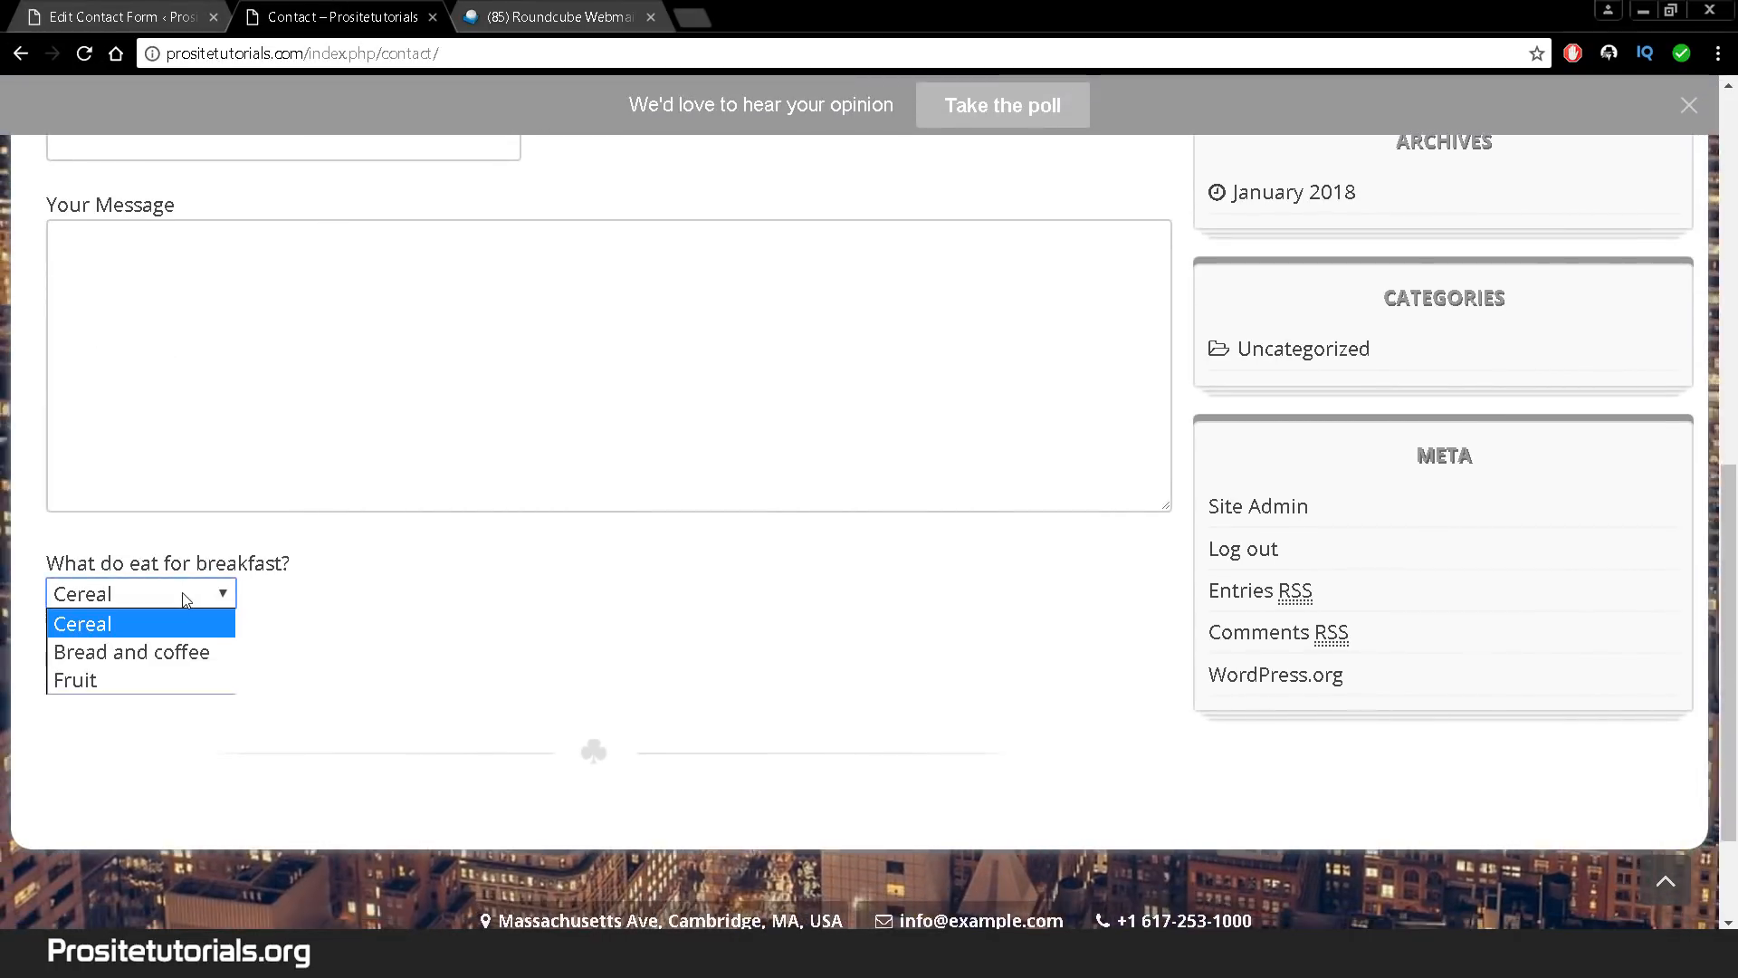
click(177, 652)
click(172, 595)
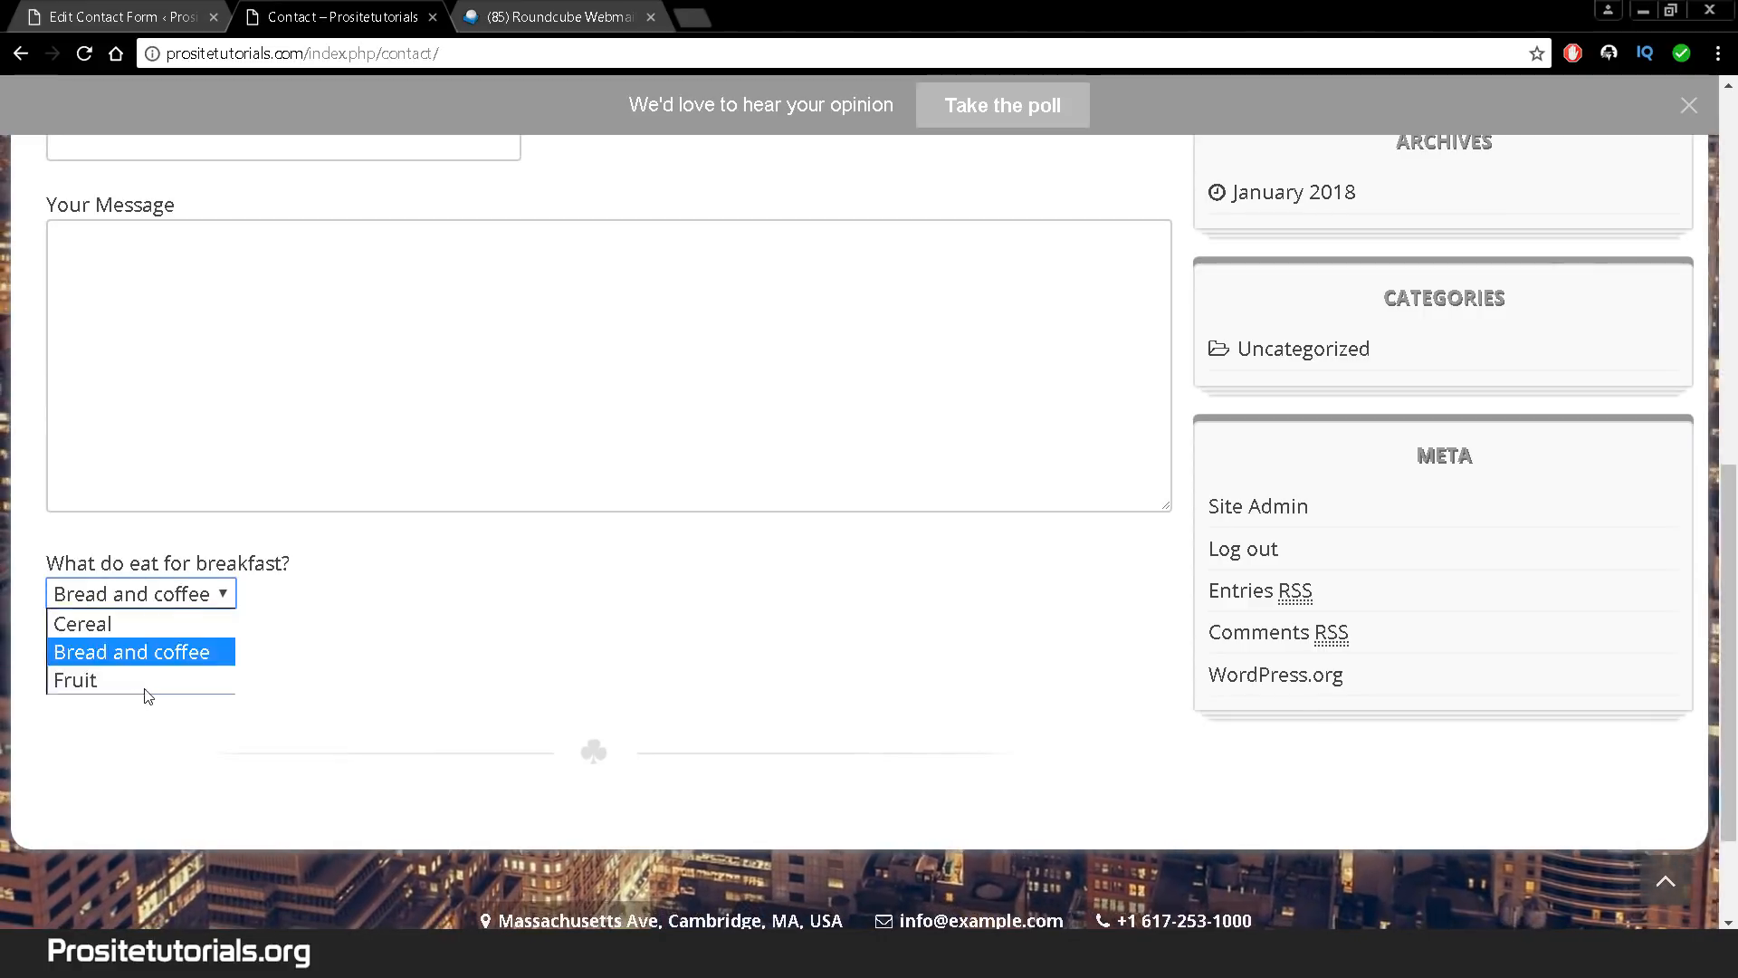
click(148, 688)
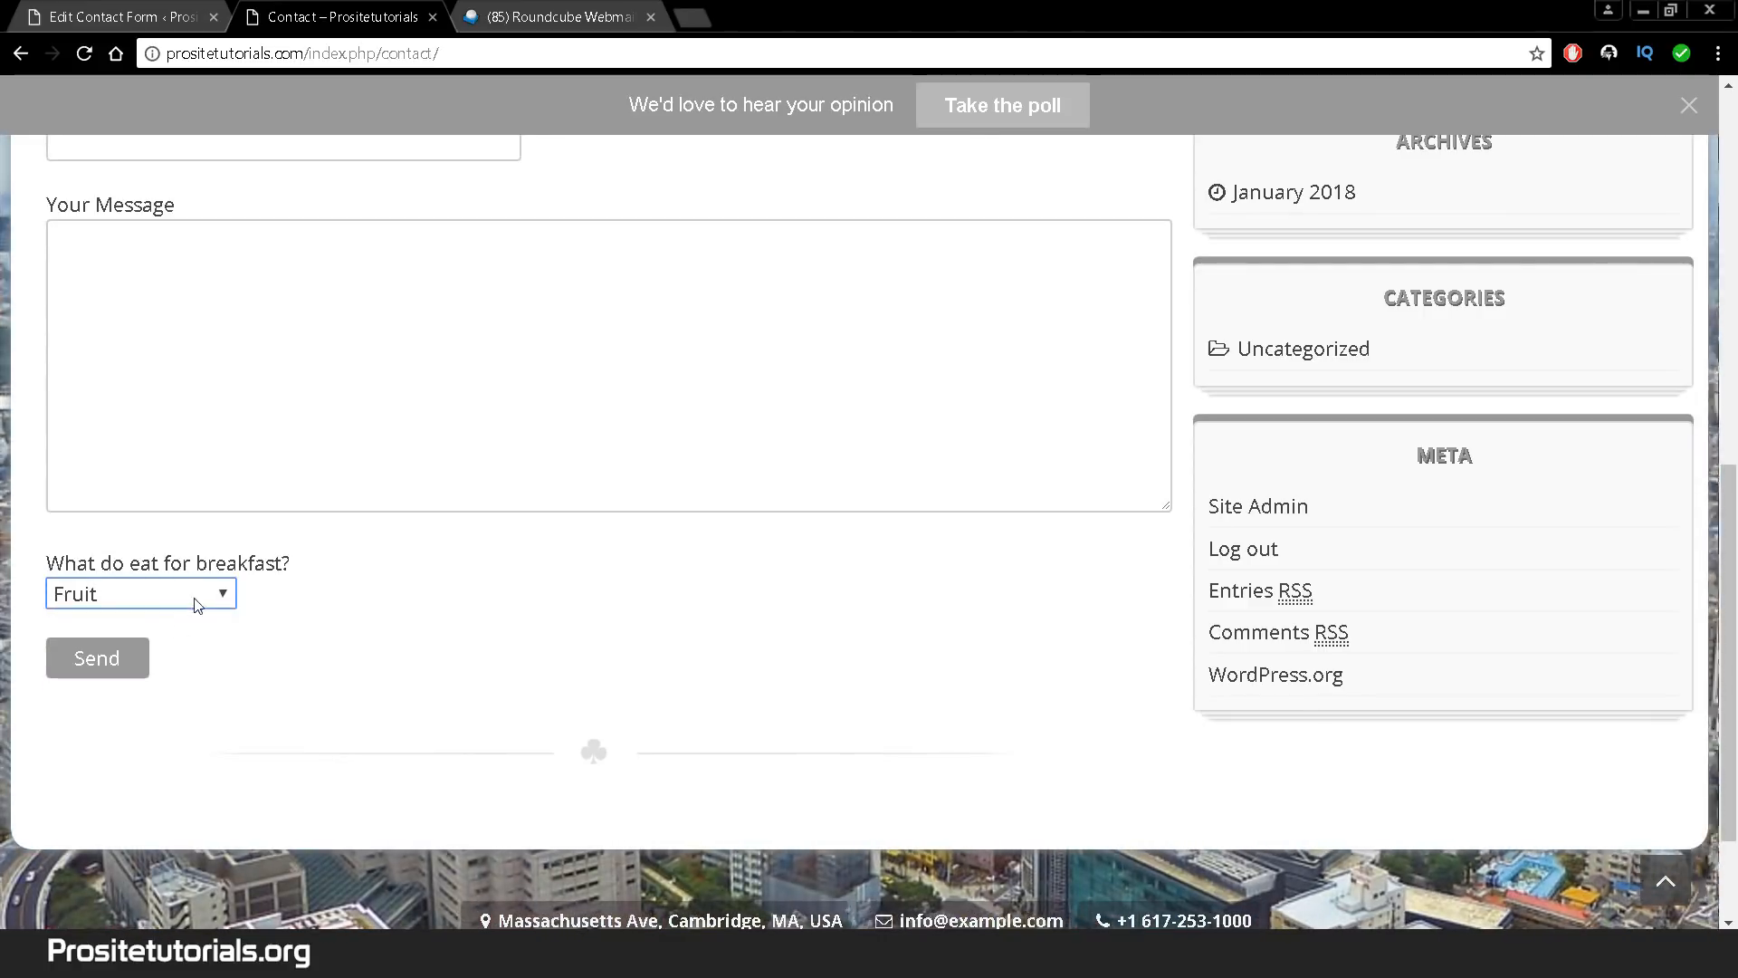
click(194, 598)
click(163, 656)
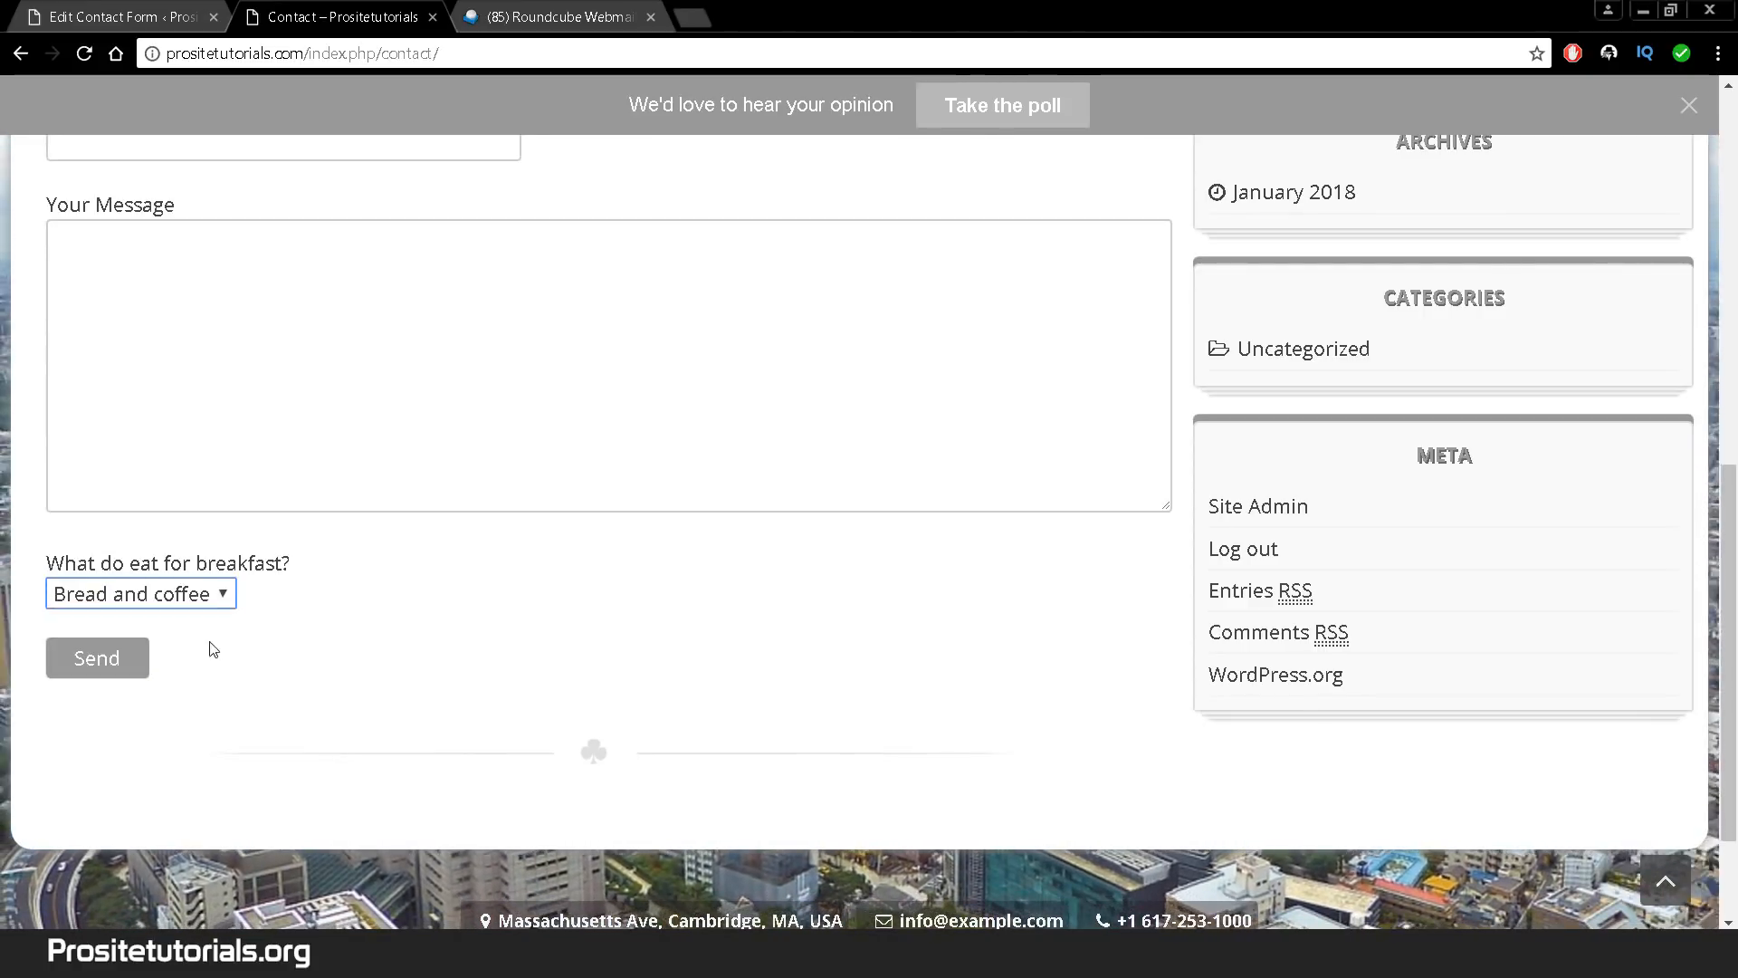
- Return to the form editor and add empty space between the breakfast field's closing label tag and the submit tag
click(79, 13)
scroll(722, 497, down, 8)
click(963, 517)
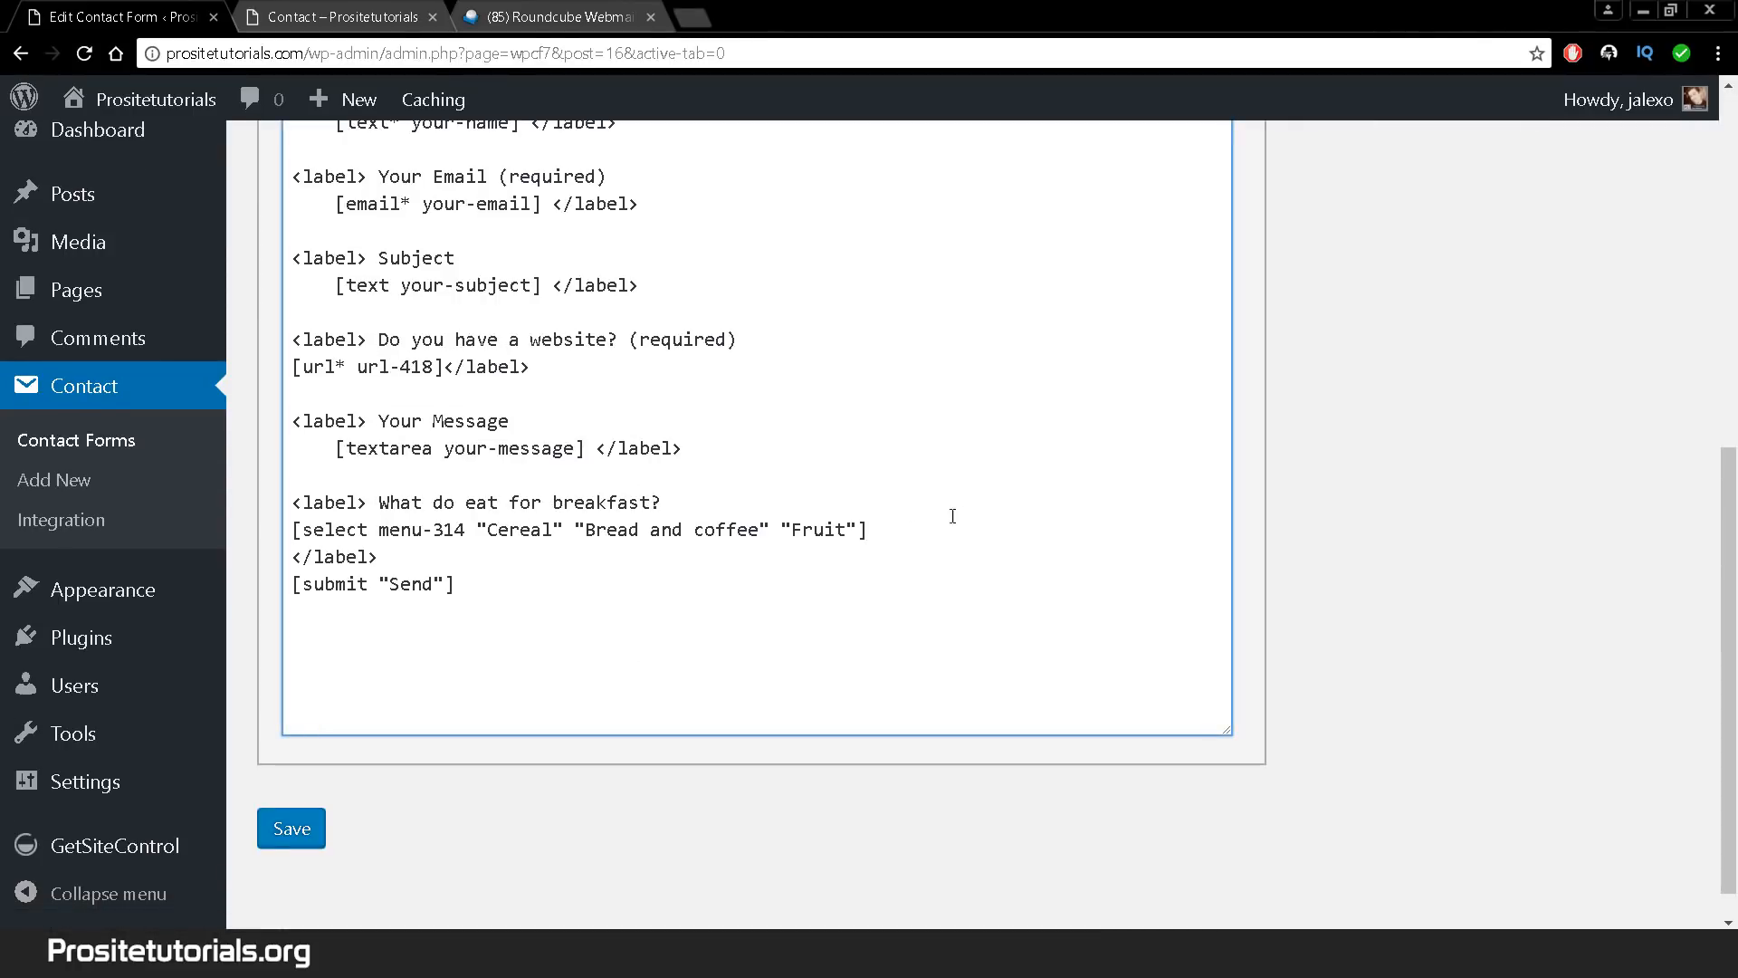
double_click(779, 554)
key(Delete)
key(Return)
key(Return)
key(Return)
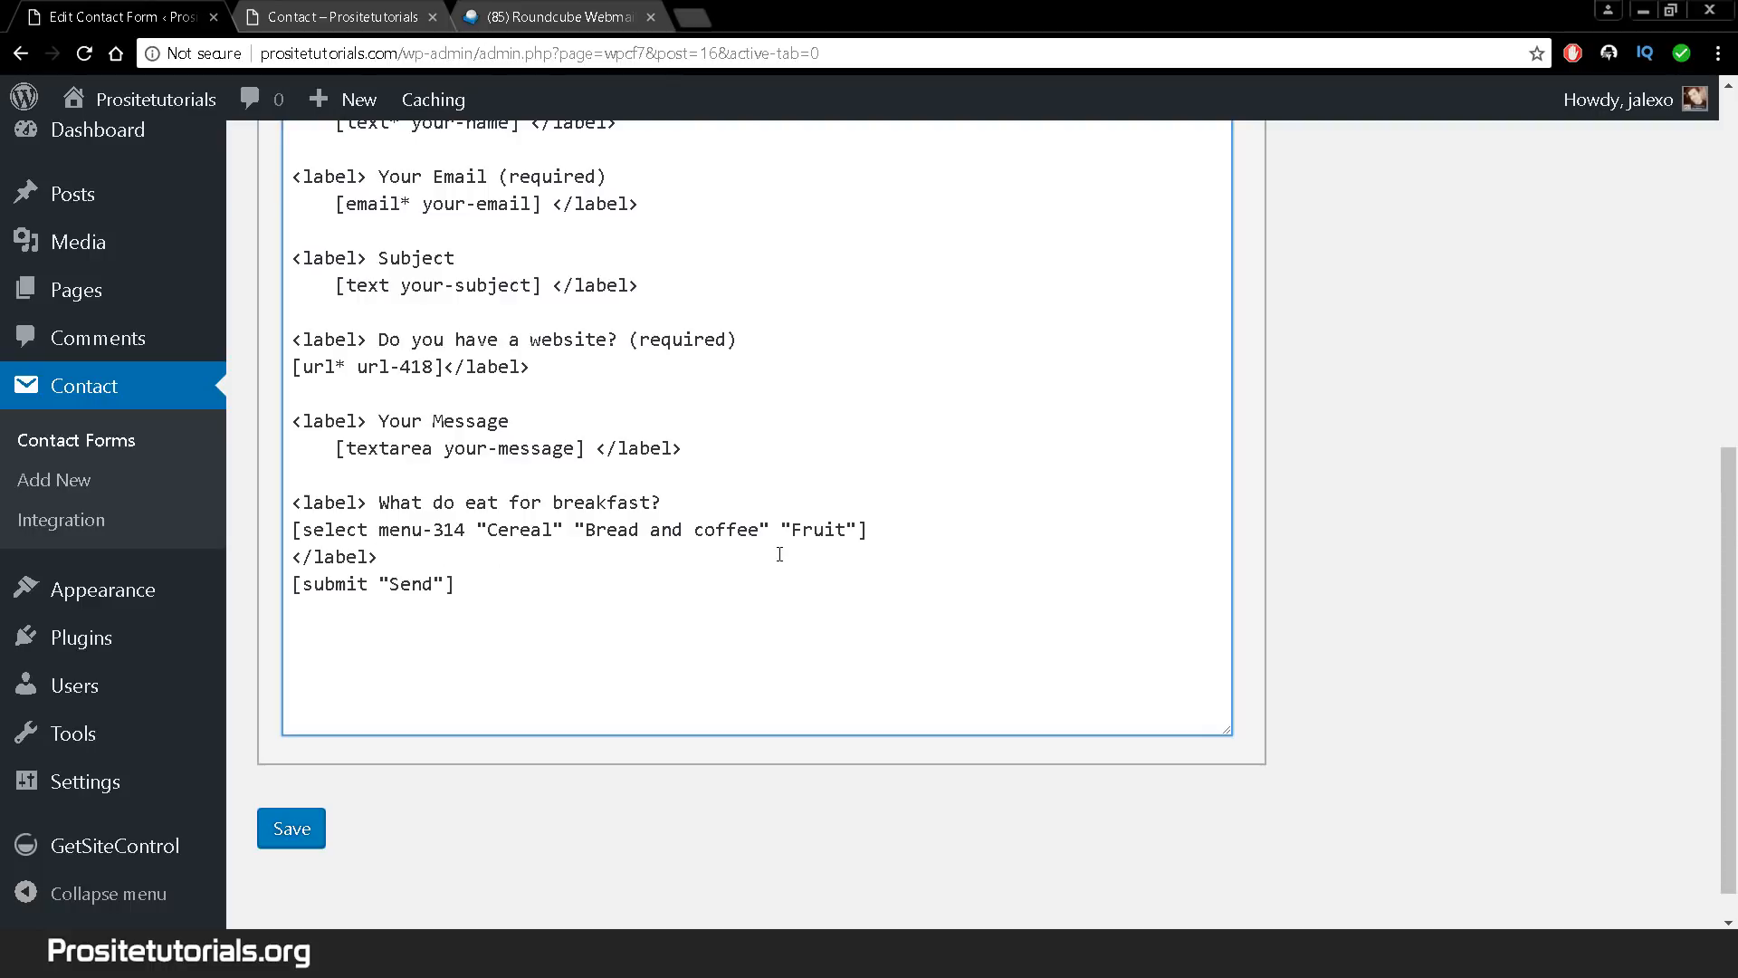
- Insert a drop-down menu tag with the options fruit, bread and coffee that allows multiple selections, above the submit tag
scroll(1511, 617, up, 5)
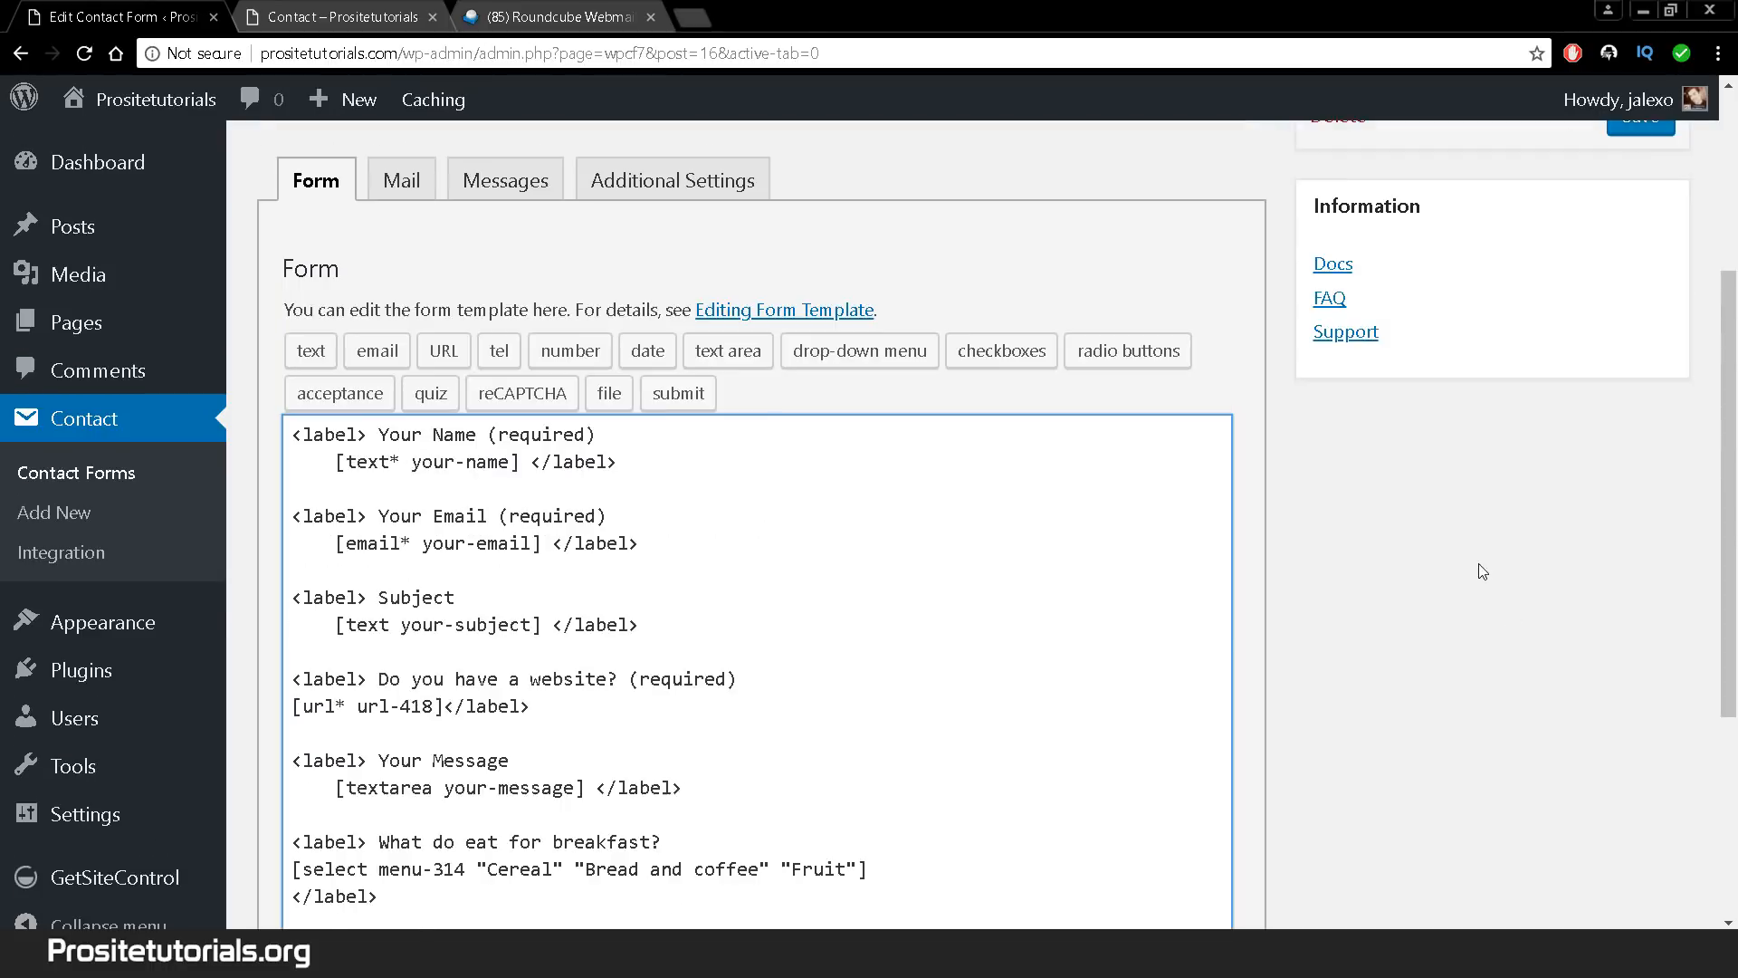
scroll(1455, 574, down, 1)
click(878, 350)
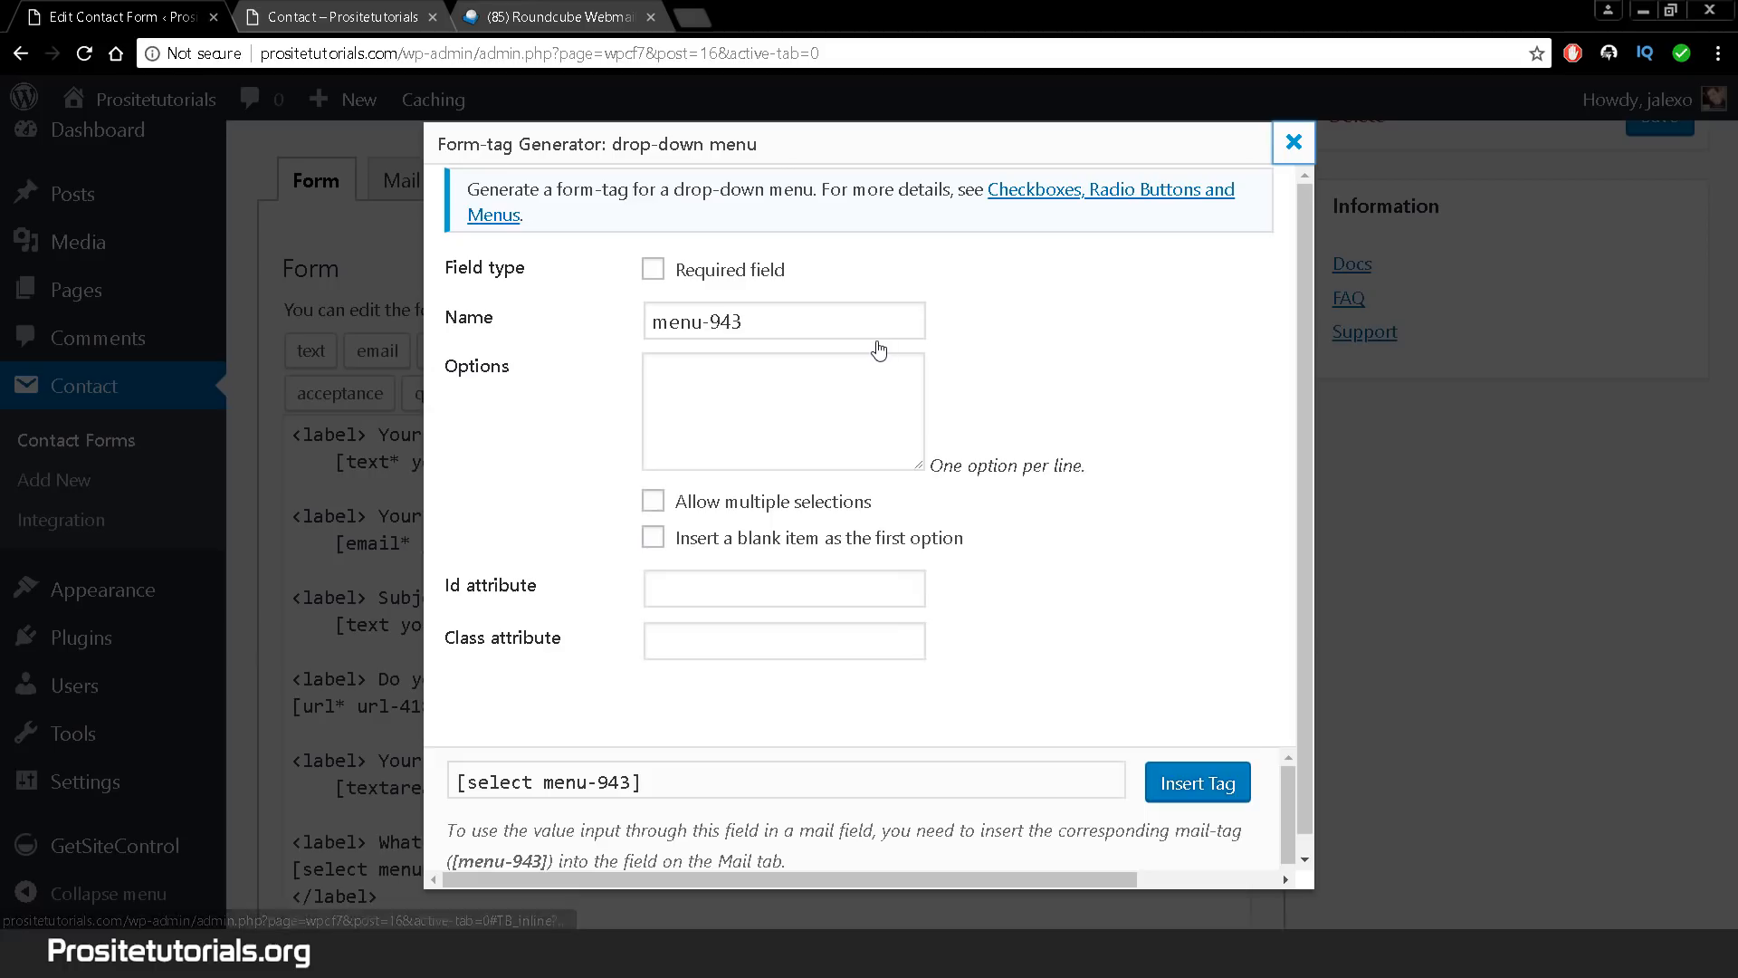
click(833, 381)
text(fruit)
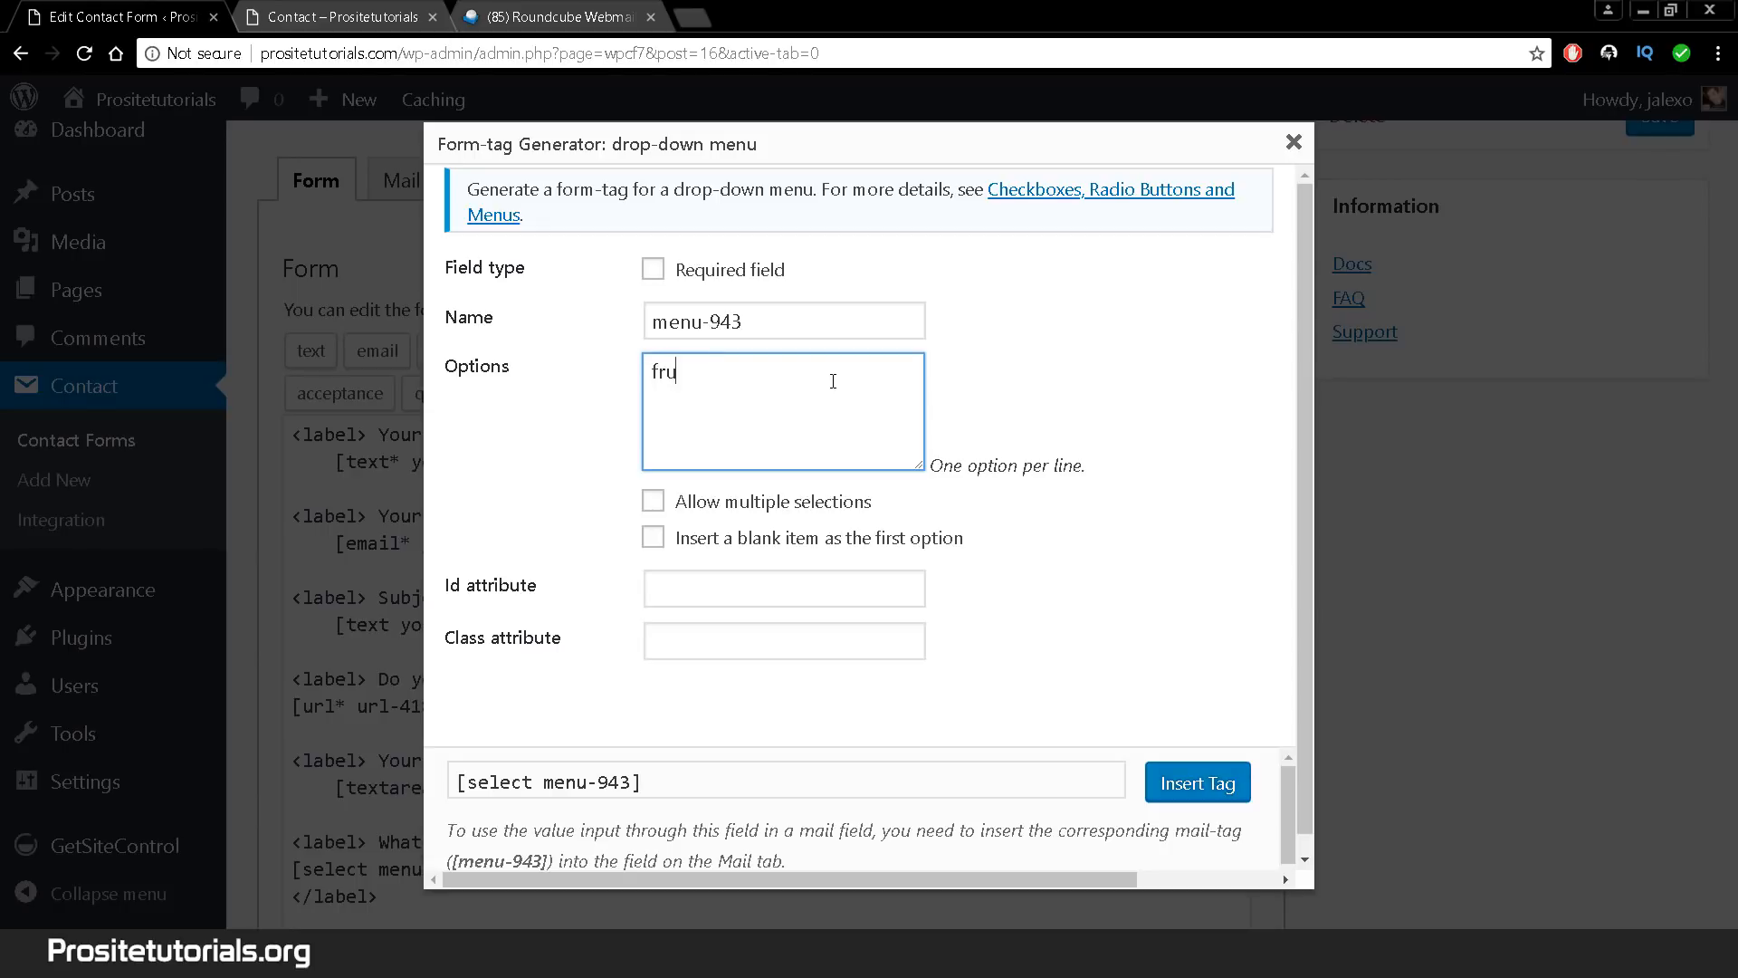
key(Return)
text(bread )
text(coffee)
click(688, 504)
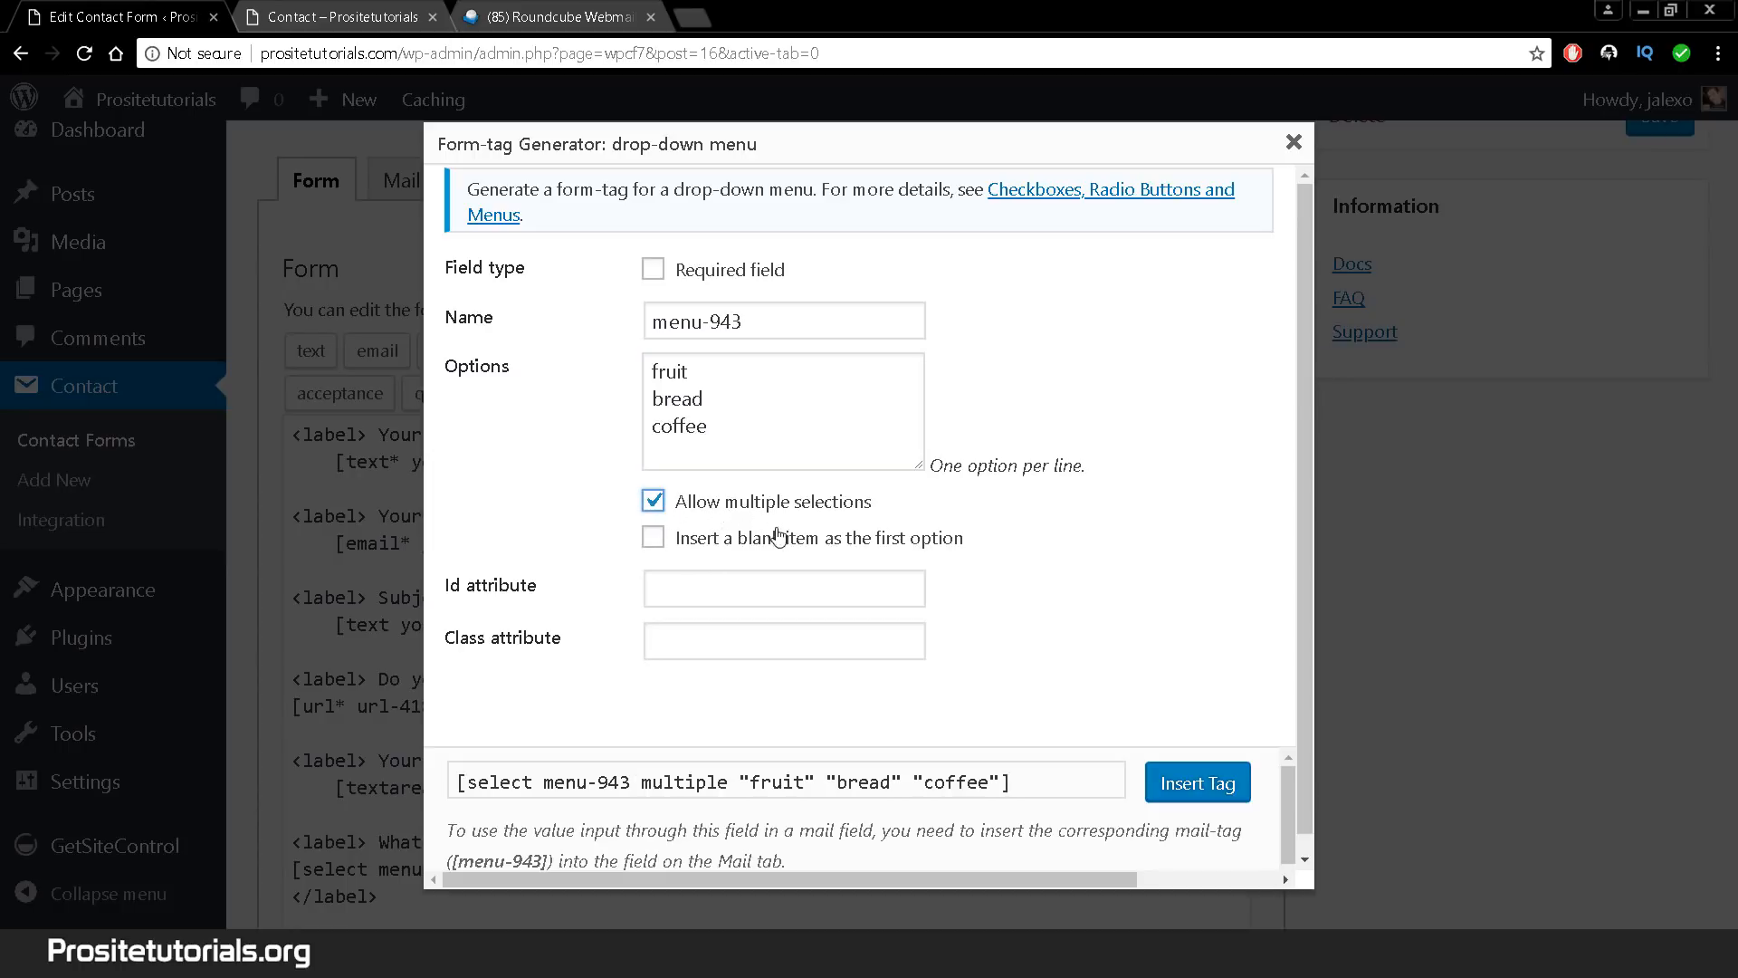
click(1194, 783)
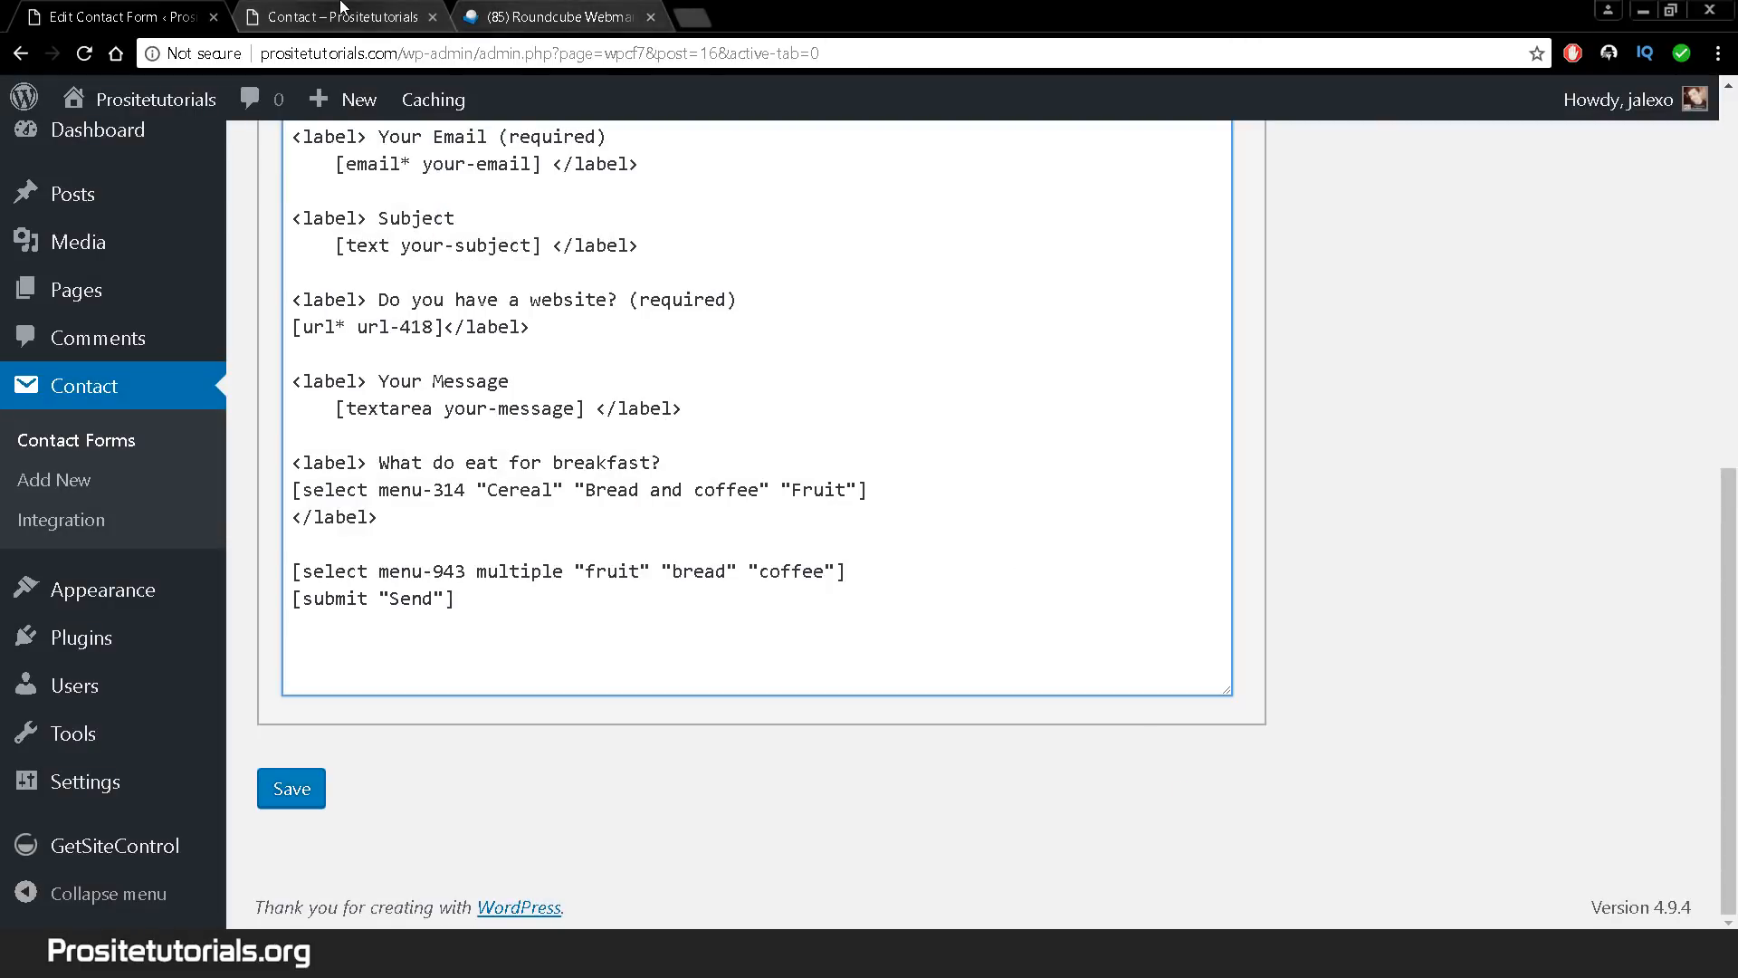
- Save the form with the multiple-selection menu and reload the Contact page
click(279, 791)
click(337, 13)
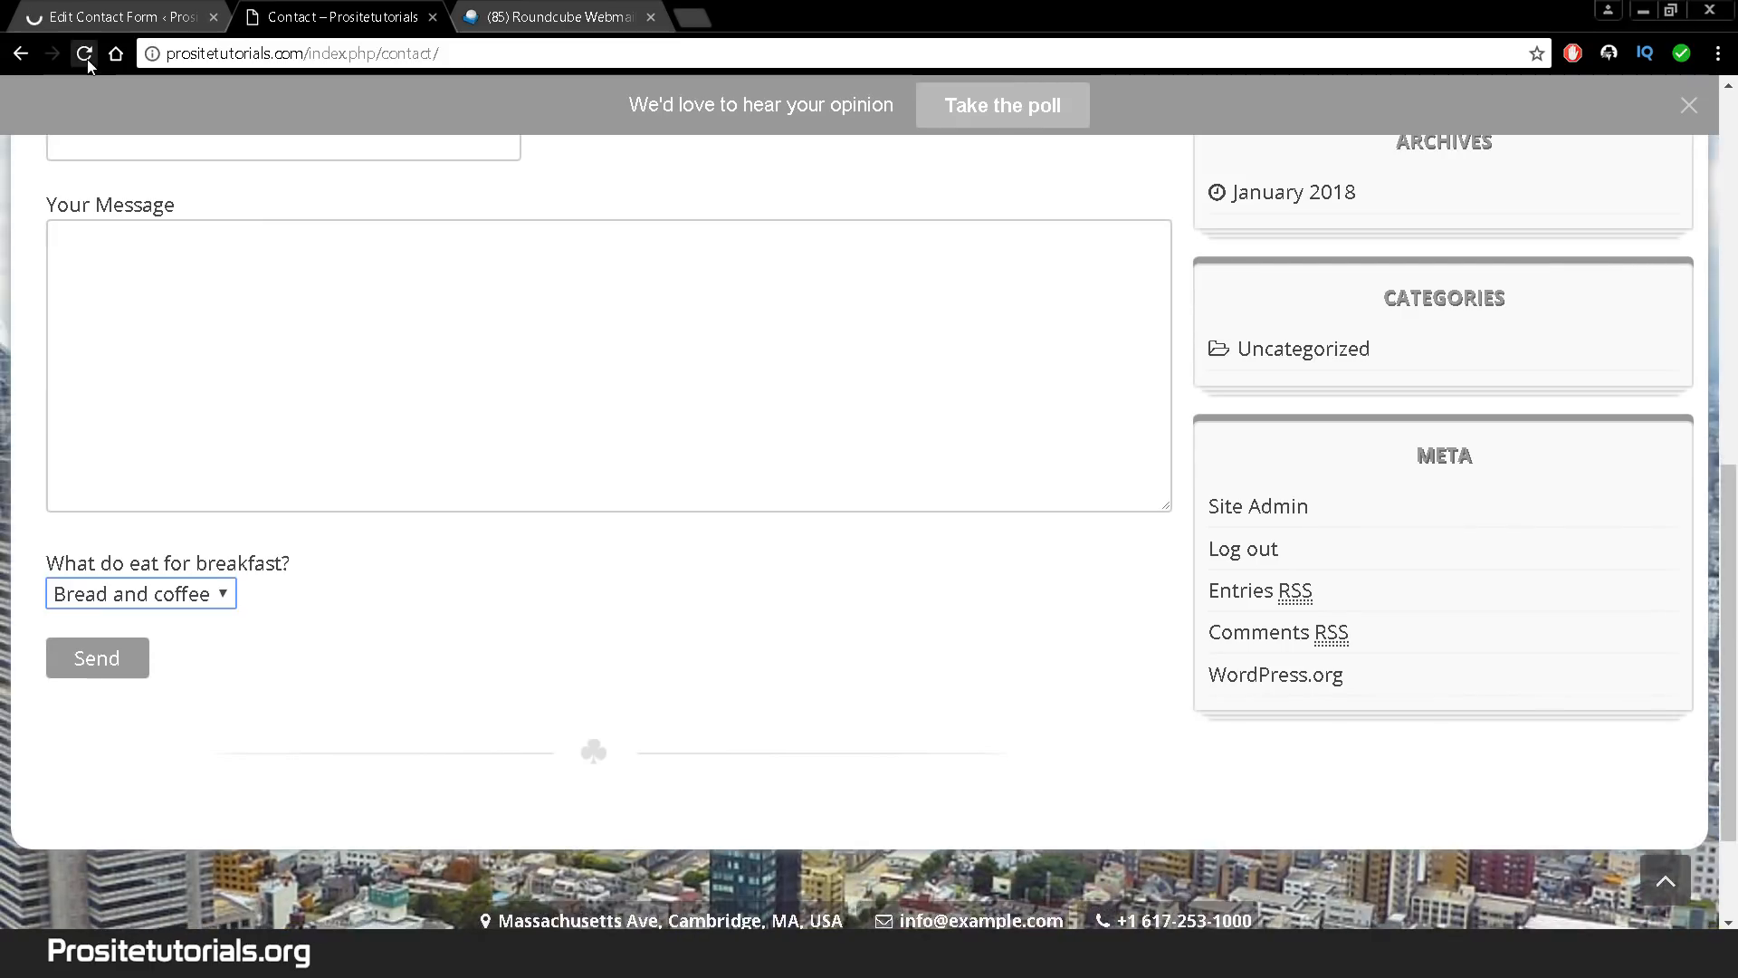
click(86, 56)
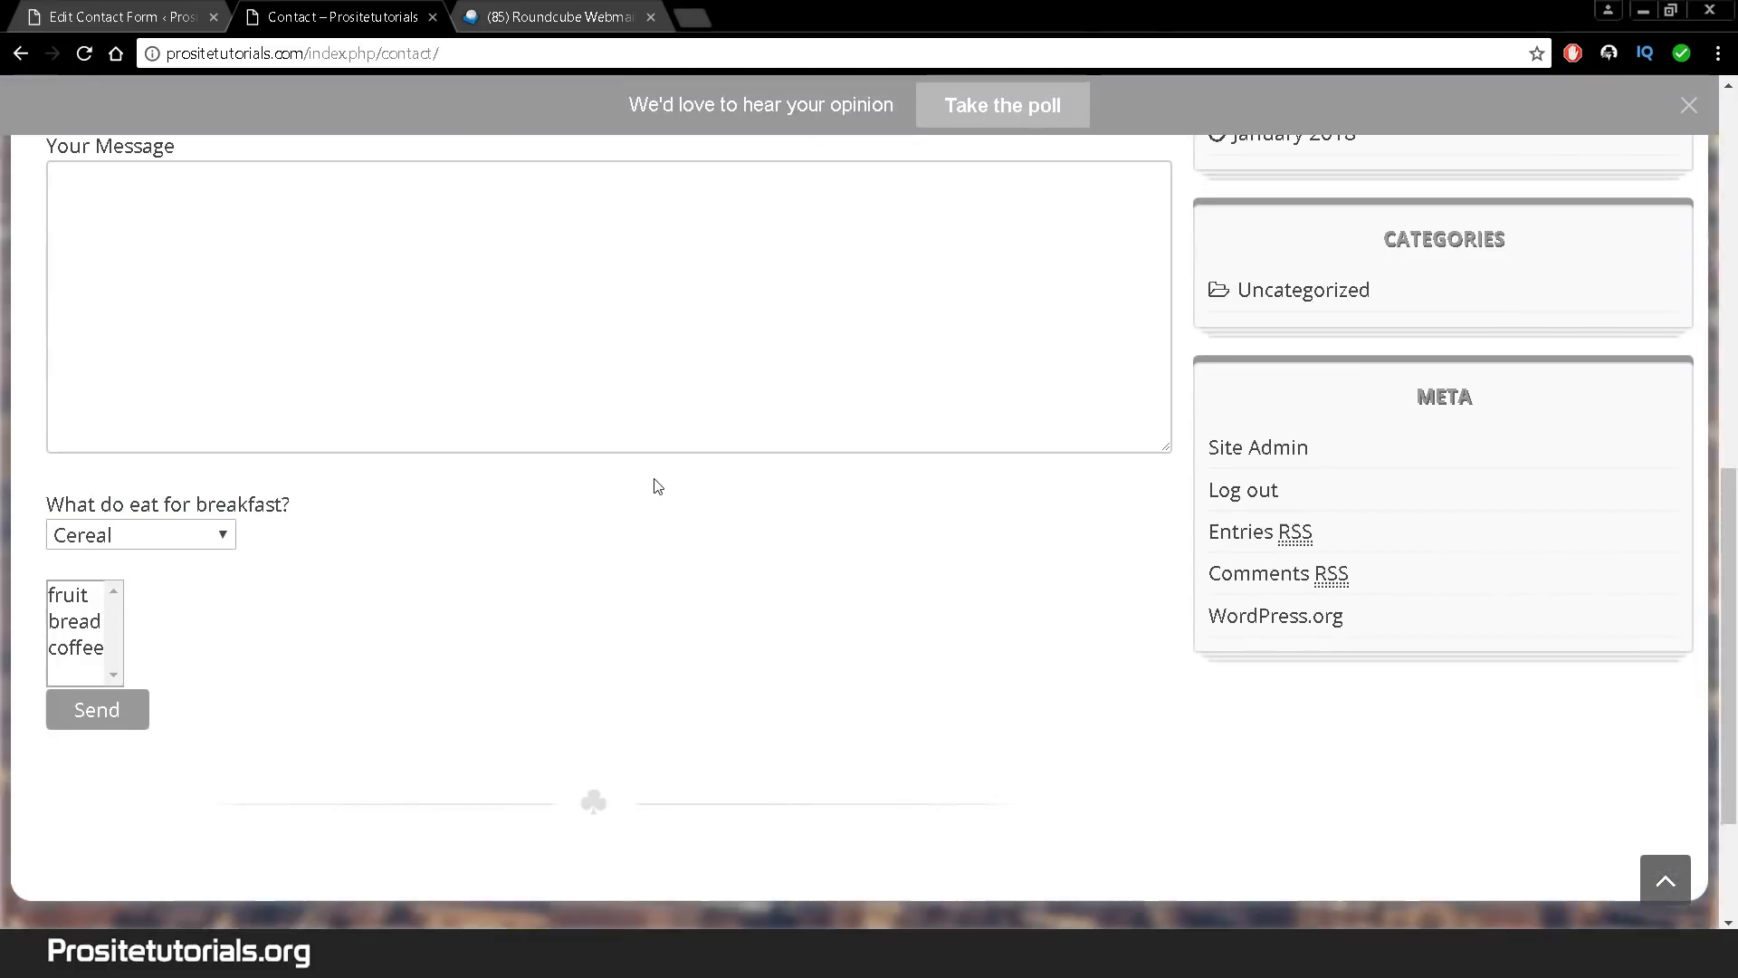
- Try out the multiple-selection list on the Contact page by selecting fruit, bread and coffee in turn, ending on fruit
click(71, 595)
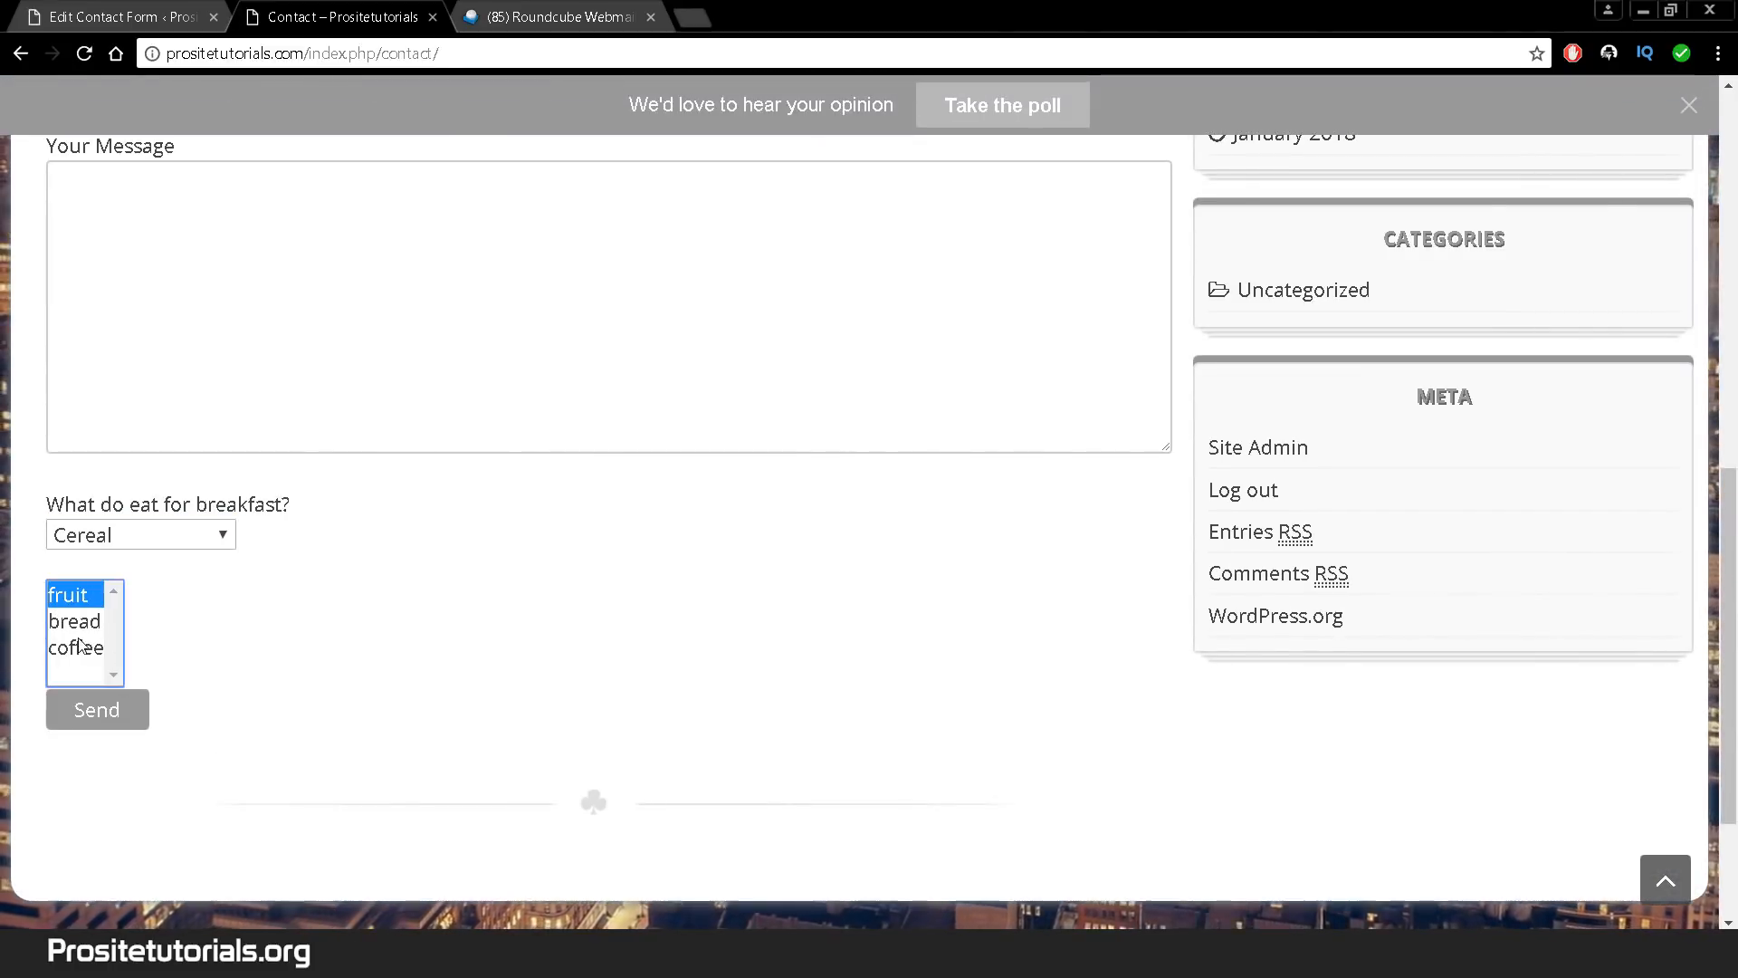
click(77, 647)
click(79, 625)
click(79, 597)
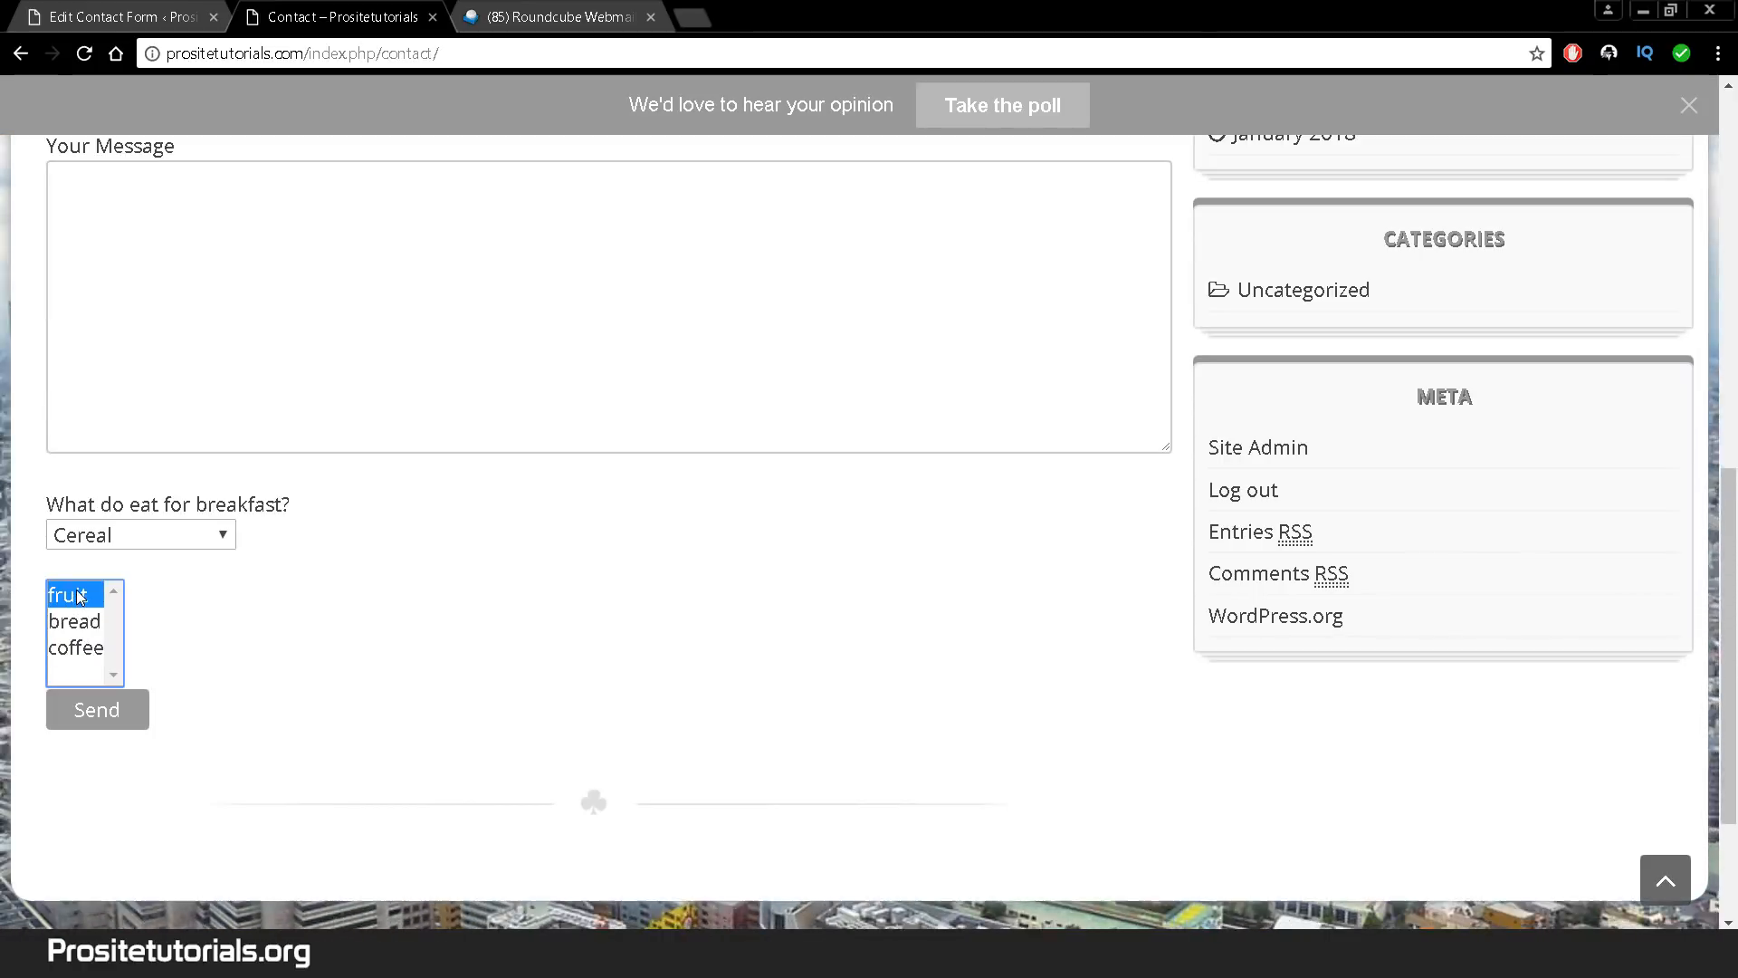
click(72, 621)
click(76, 647)
click(74, 621)
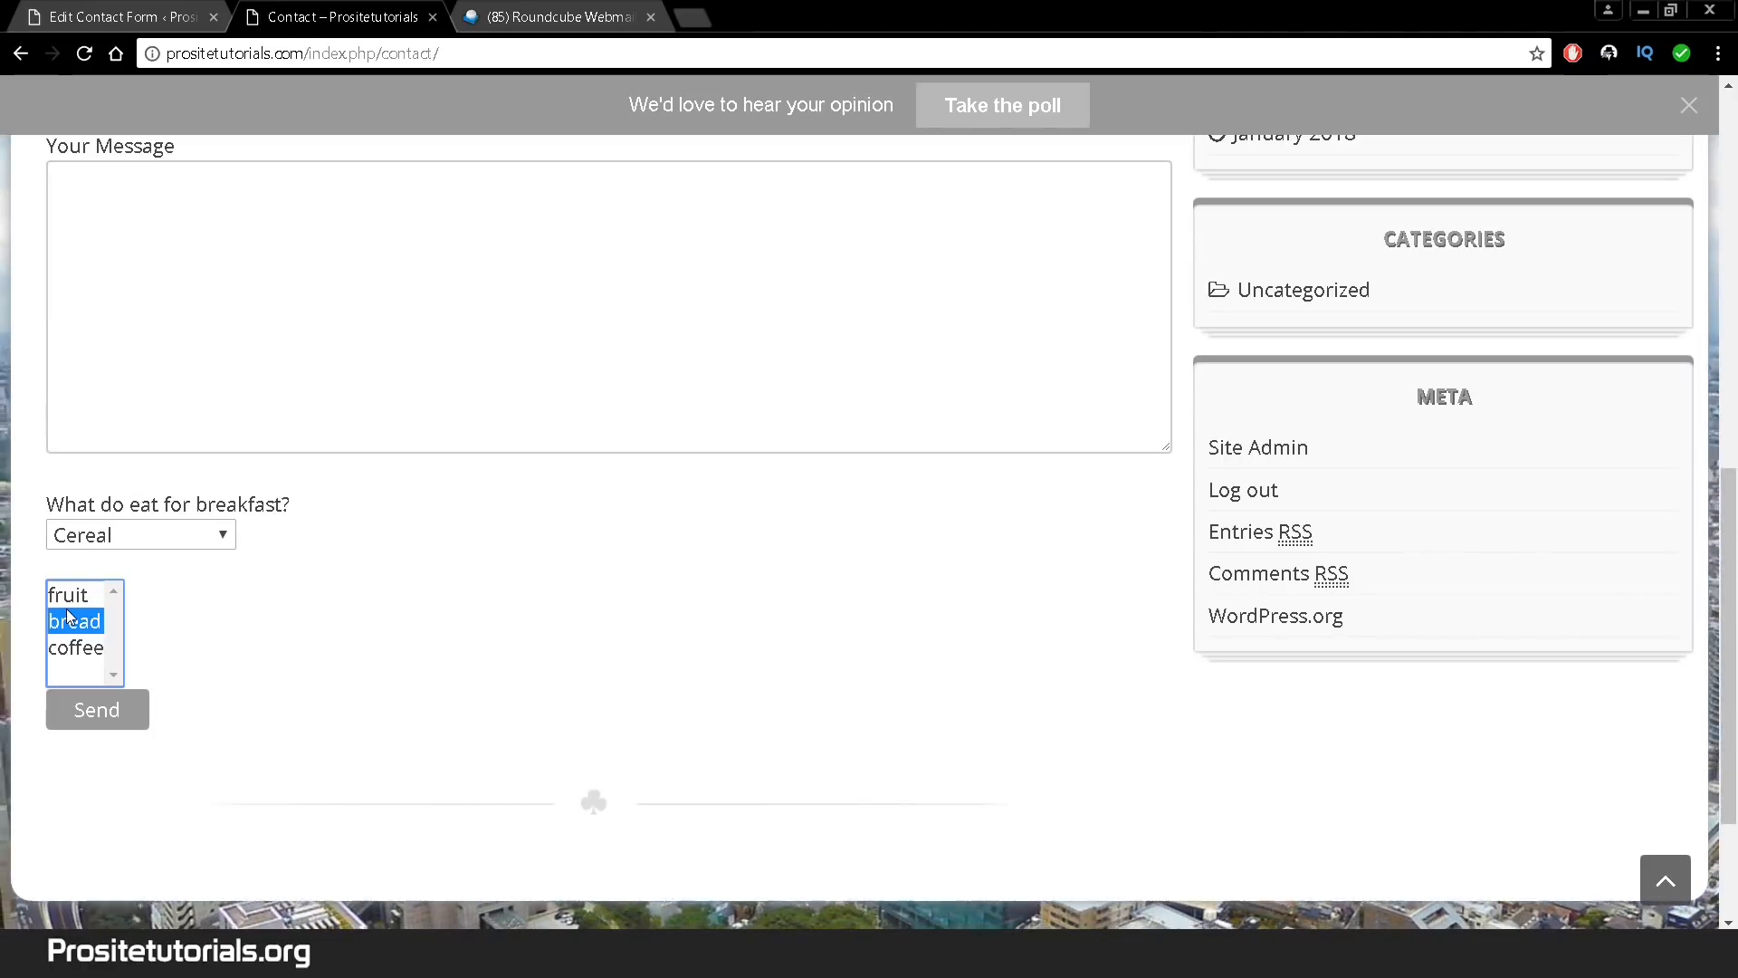
click(68, 594)
- Try out the single-choice breakfast menu by choosing Fruit, Cereal, and finally Bread and coffee
click(107, 539)
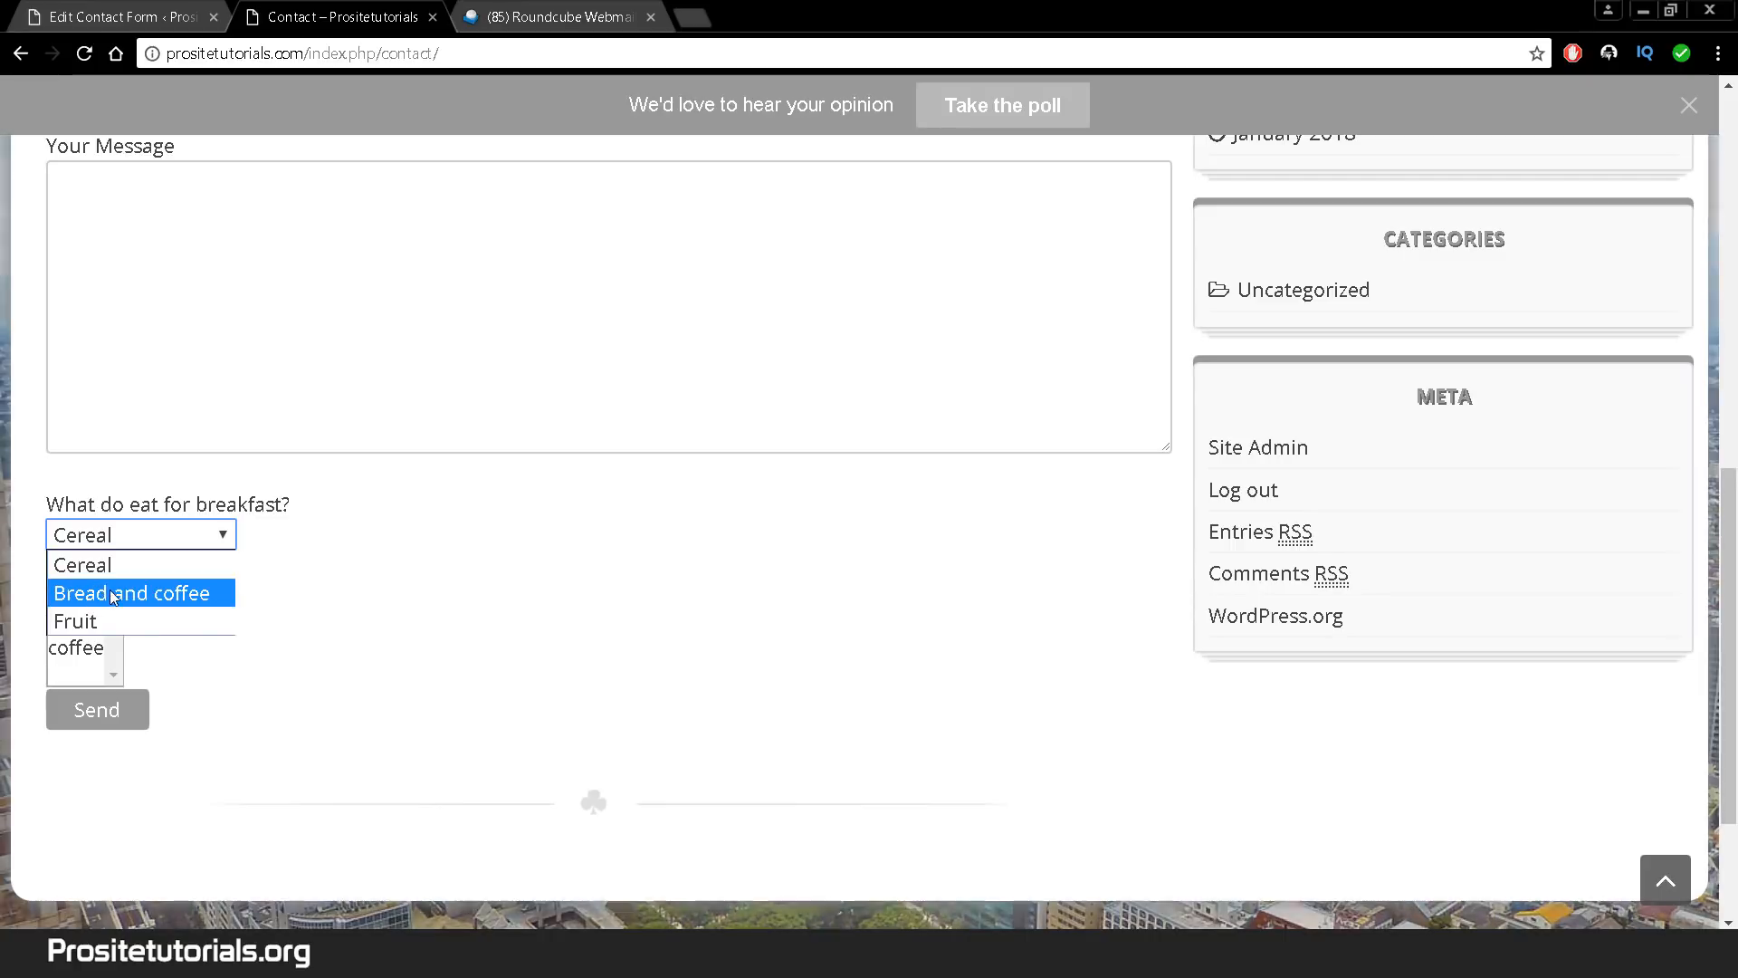
click(152, 620)
click(181, 535)
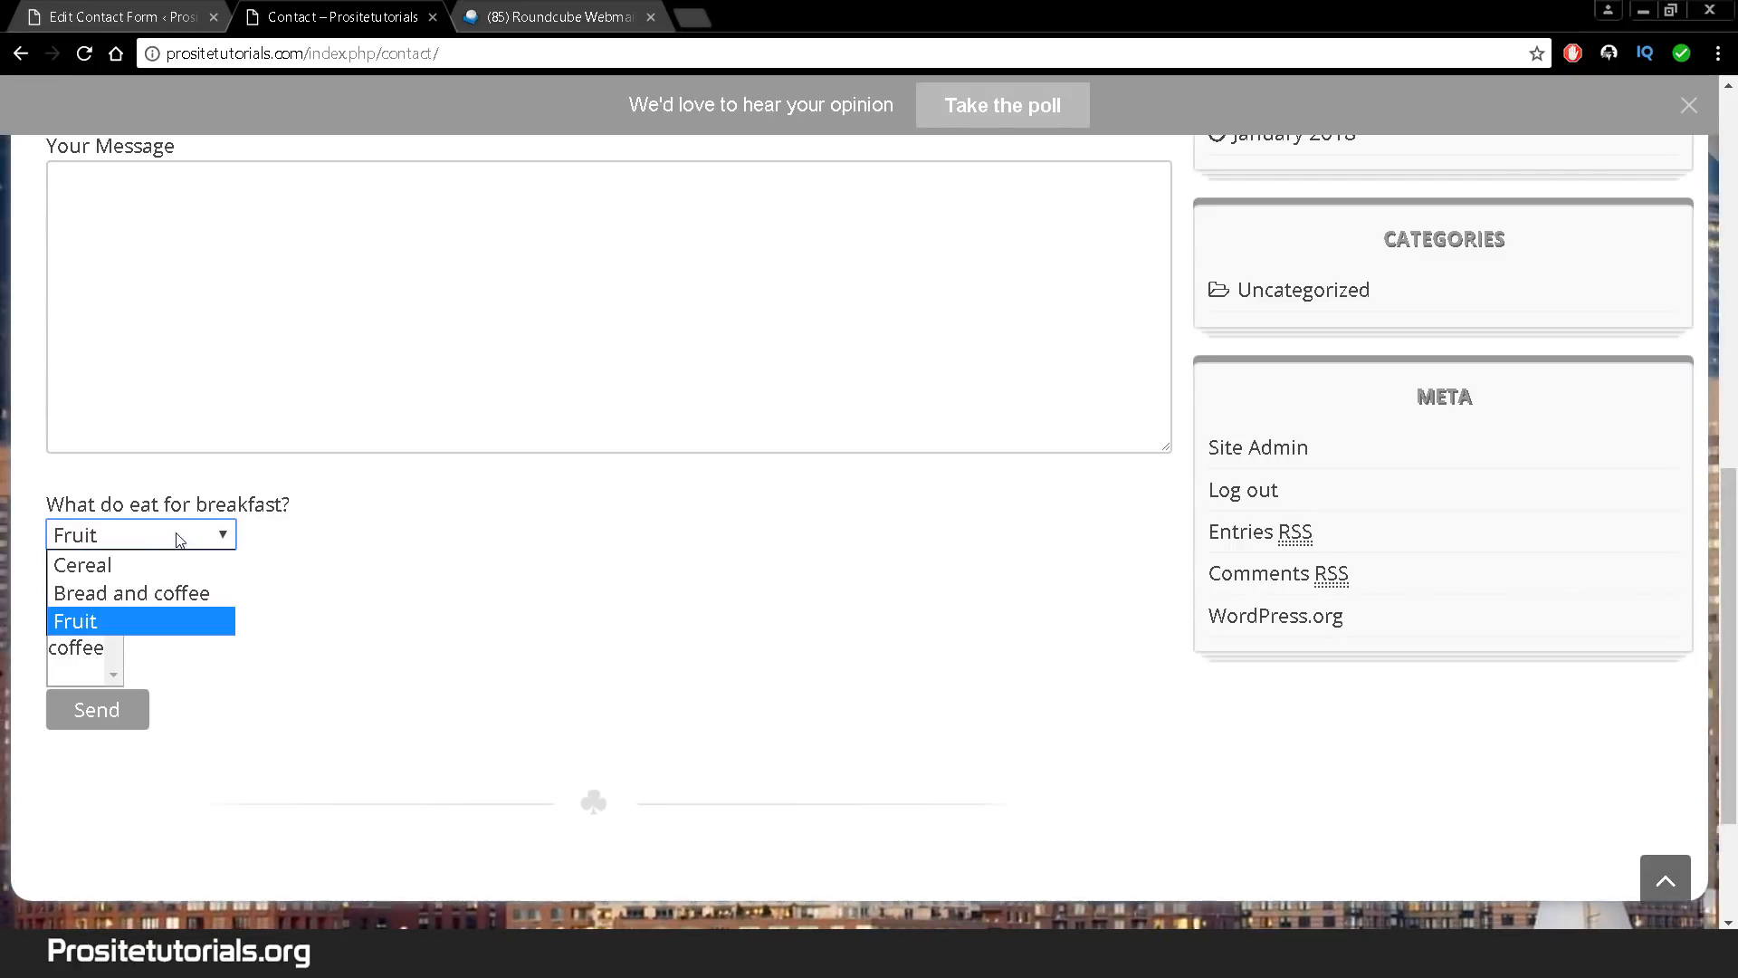
click(138, 566)
click(136, 536)
click(101, 593)
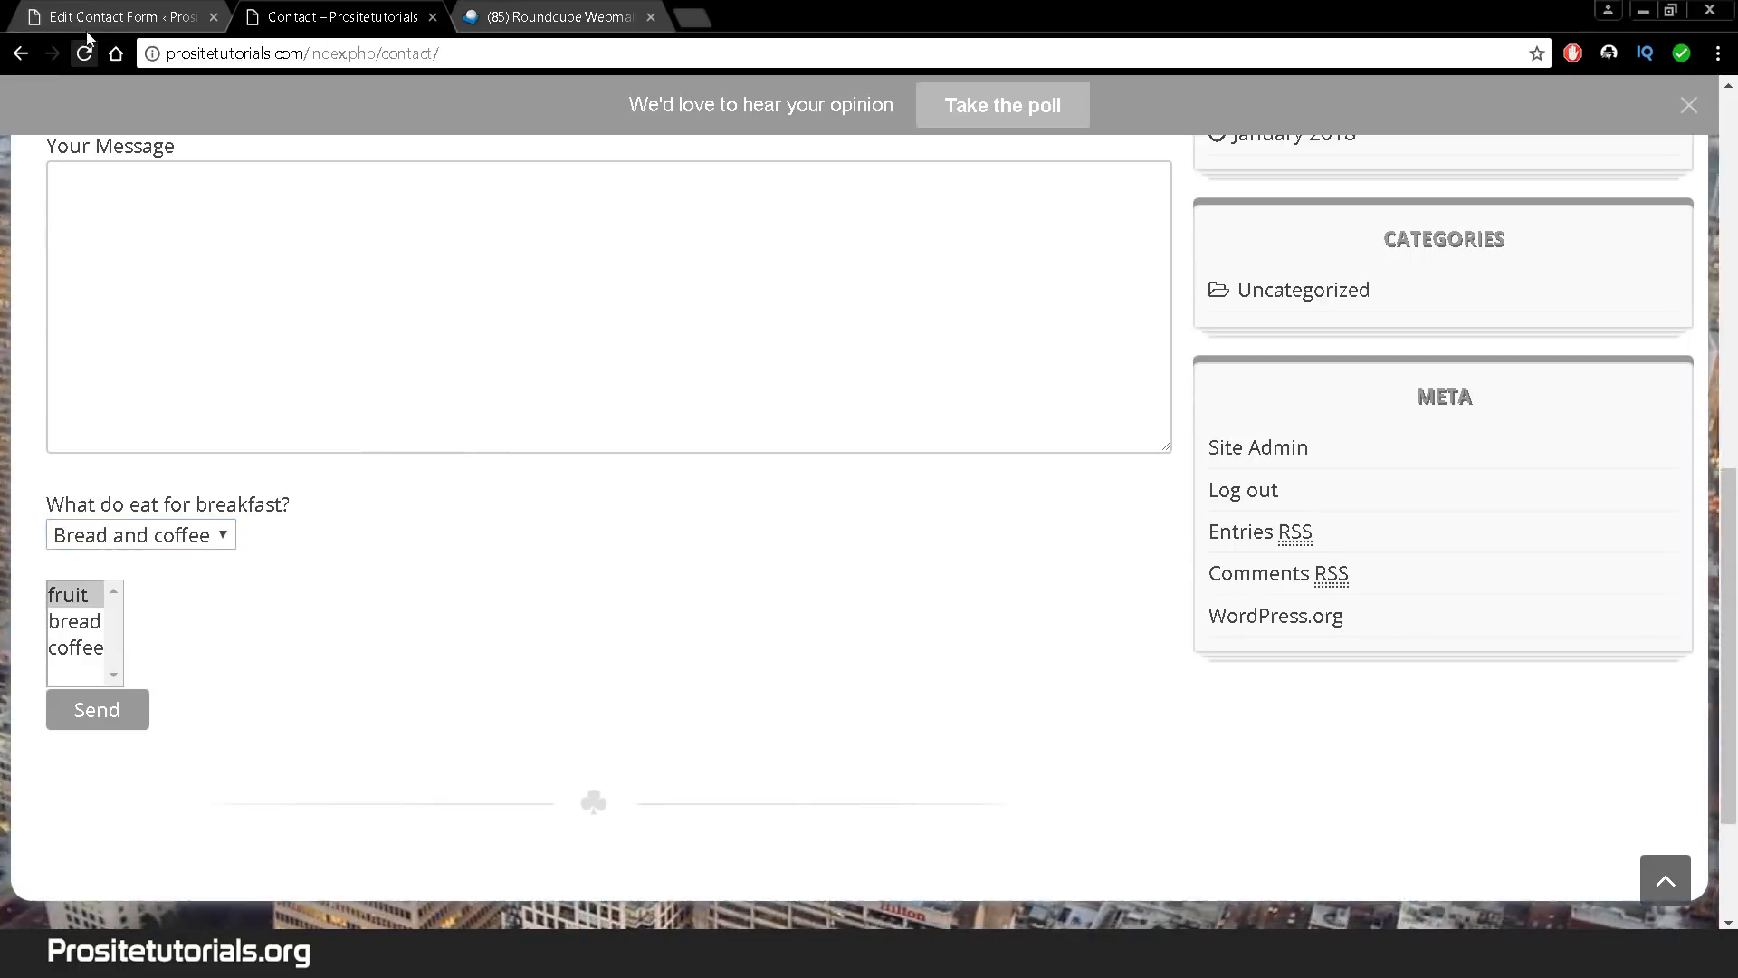
- Return to the form editor and insert a radio buttons tag with option 1 and option 2 between the multiple-selection menu and submit tags
click(115, 15)
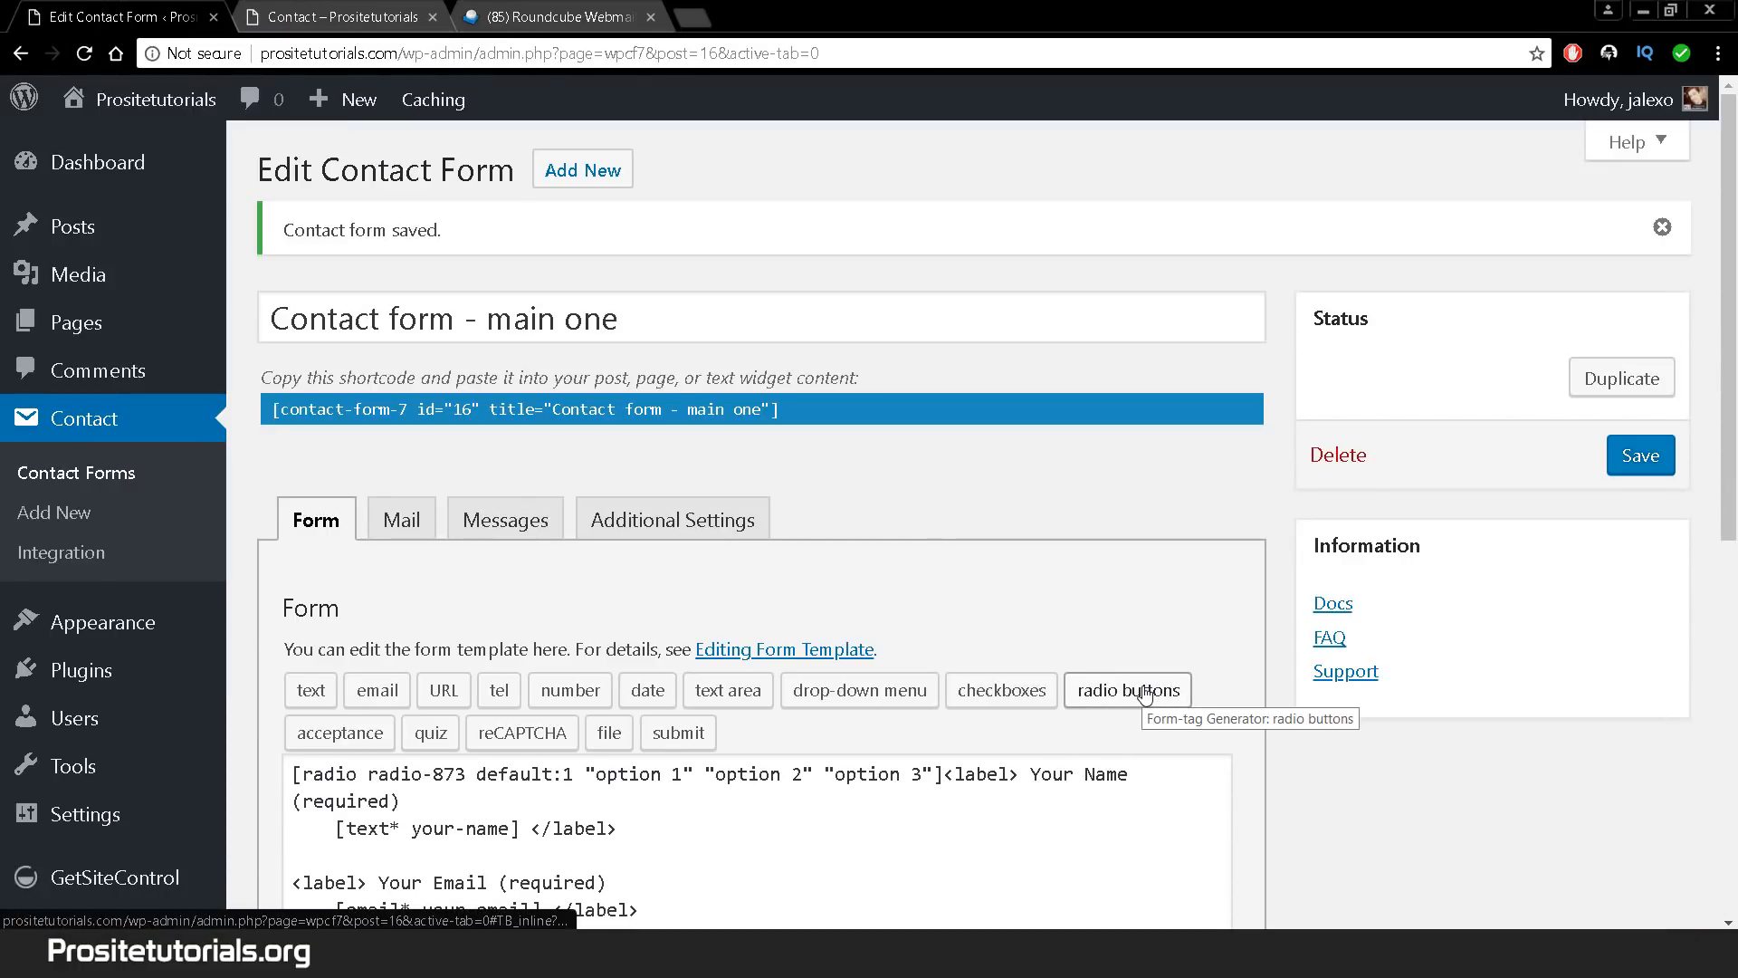
scroll(1145, 696, down, 3)
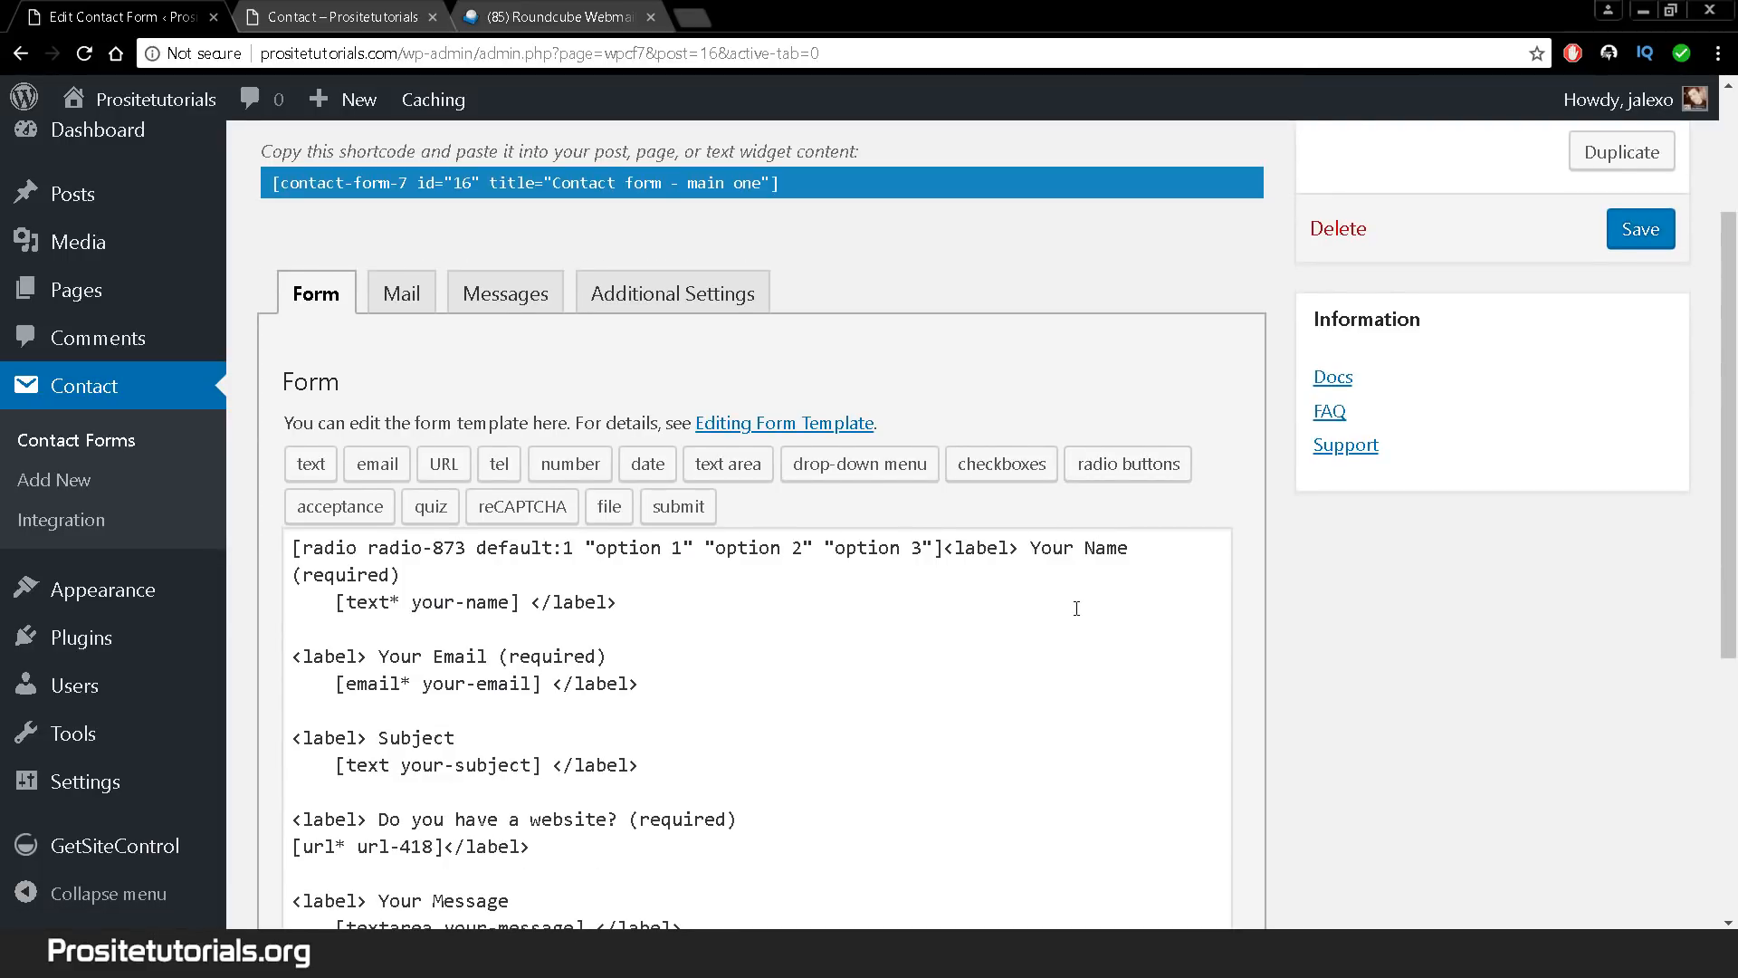
scroll(1093, 521, down, 4)
click(888, 764)
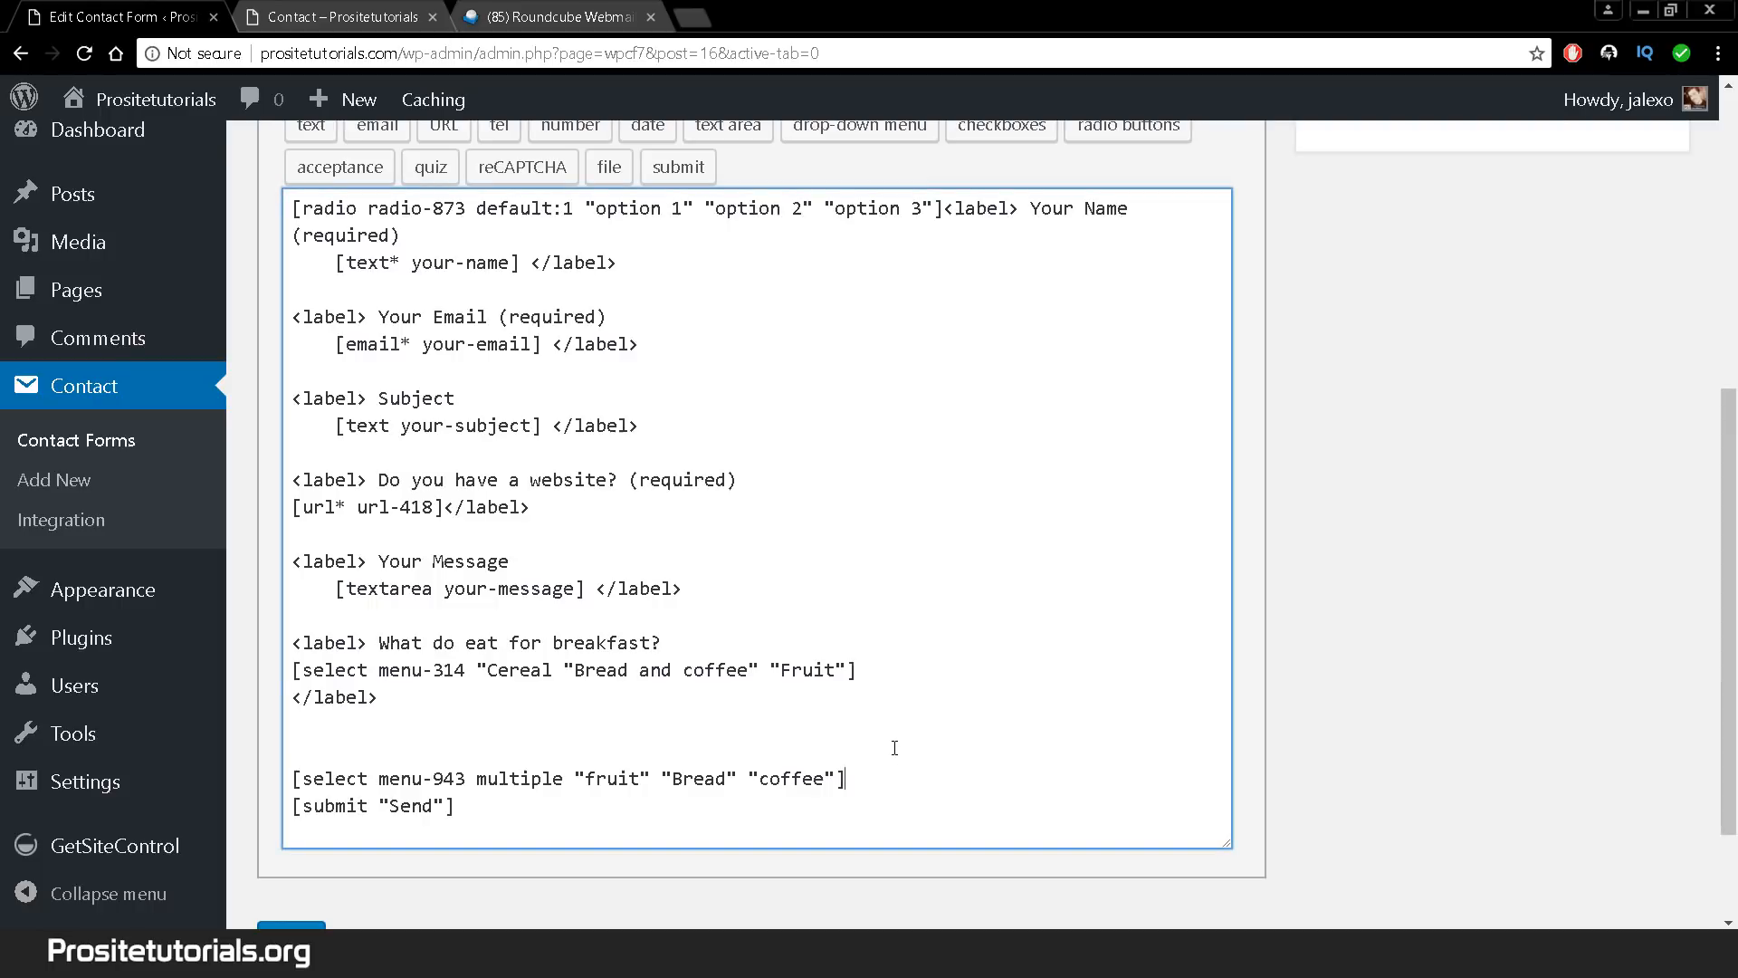
scroll(1256, 709, up, 2)
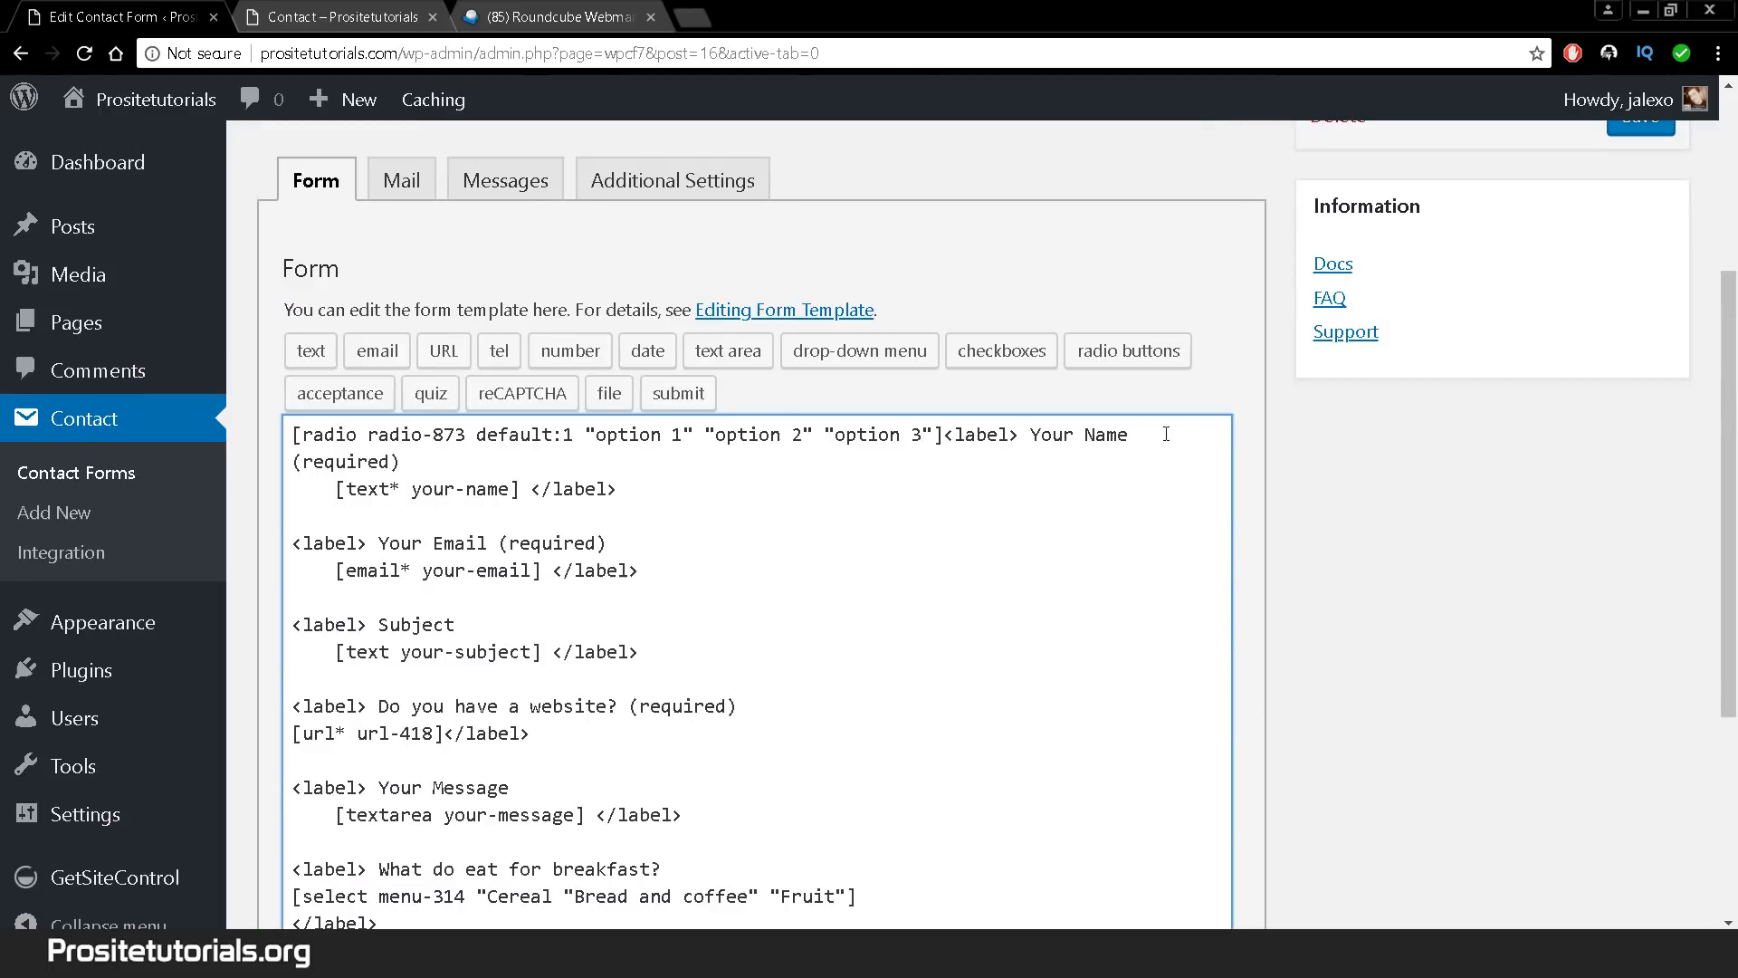
click(1130, 355)
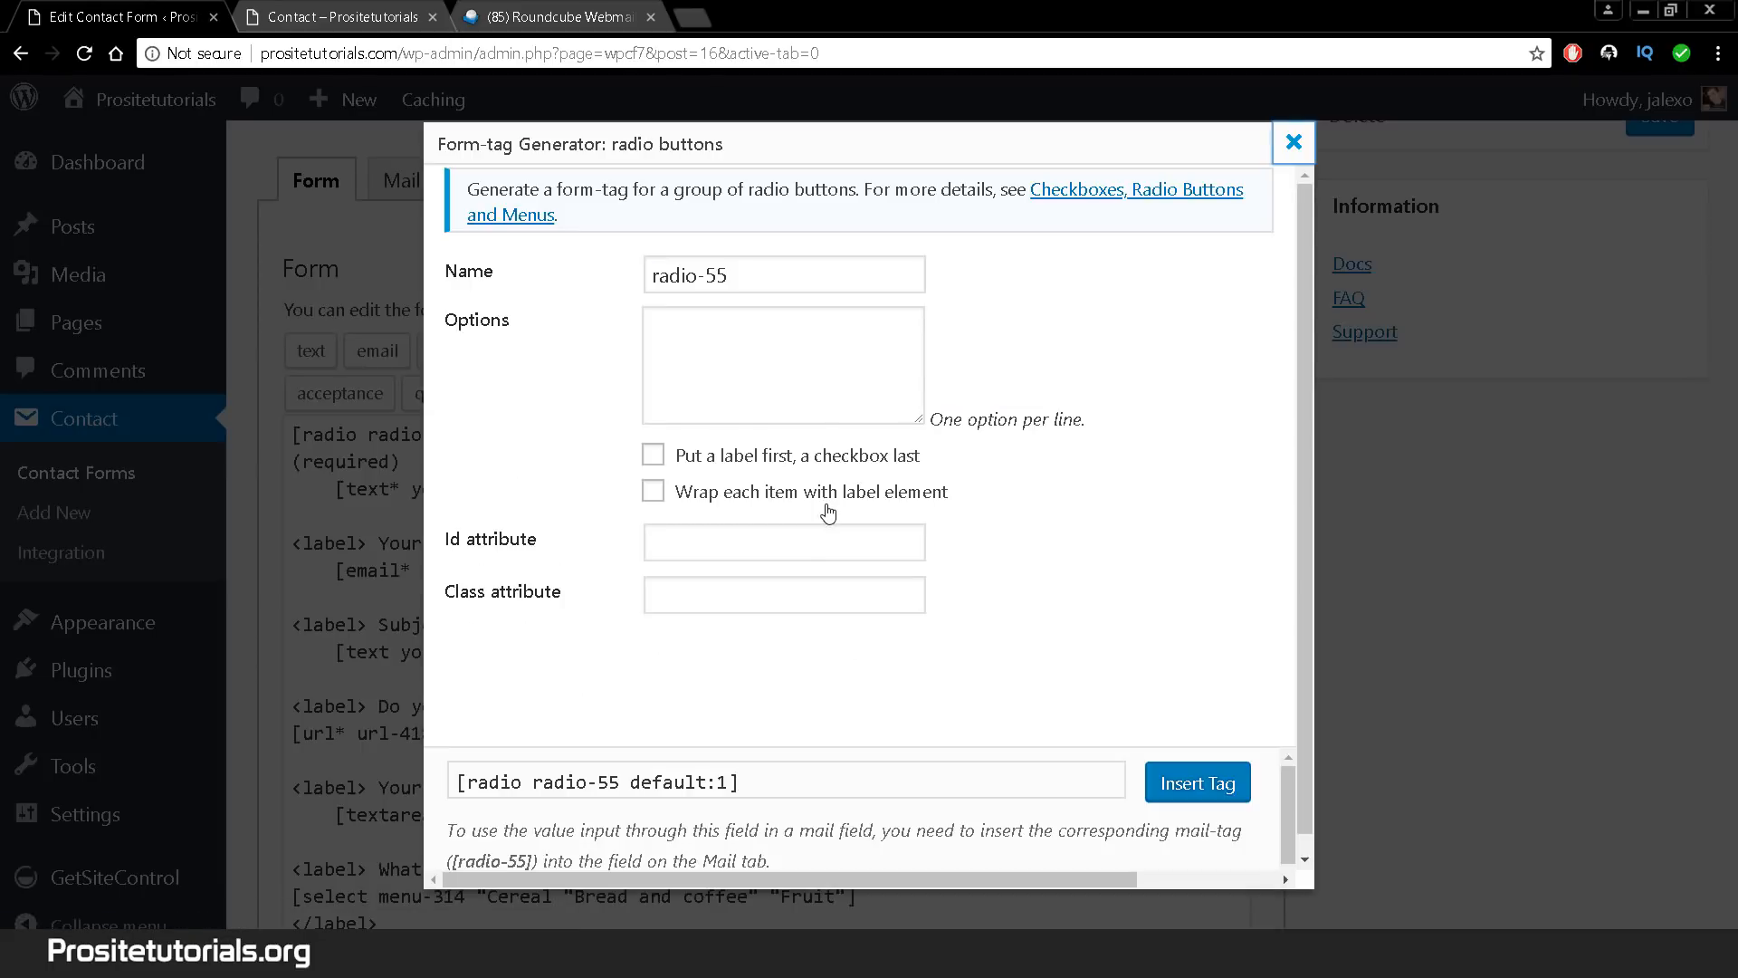
click(774, 384)
text(option1)
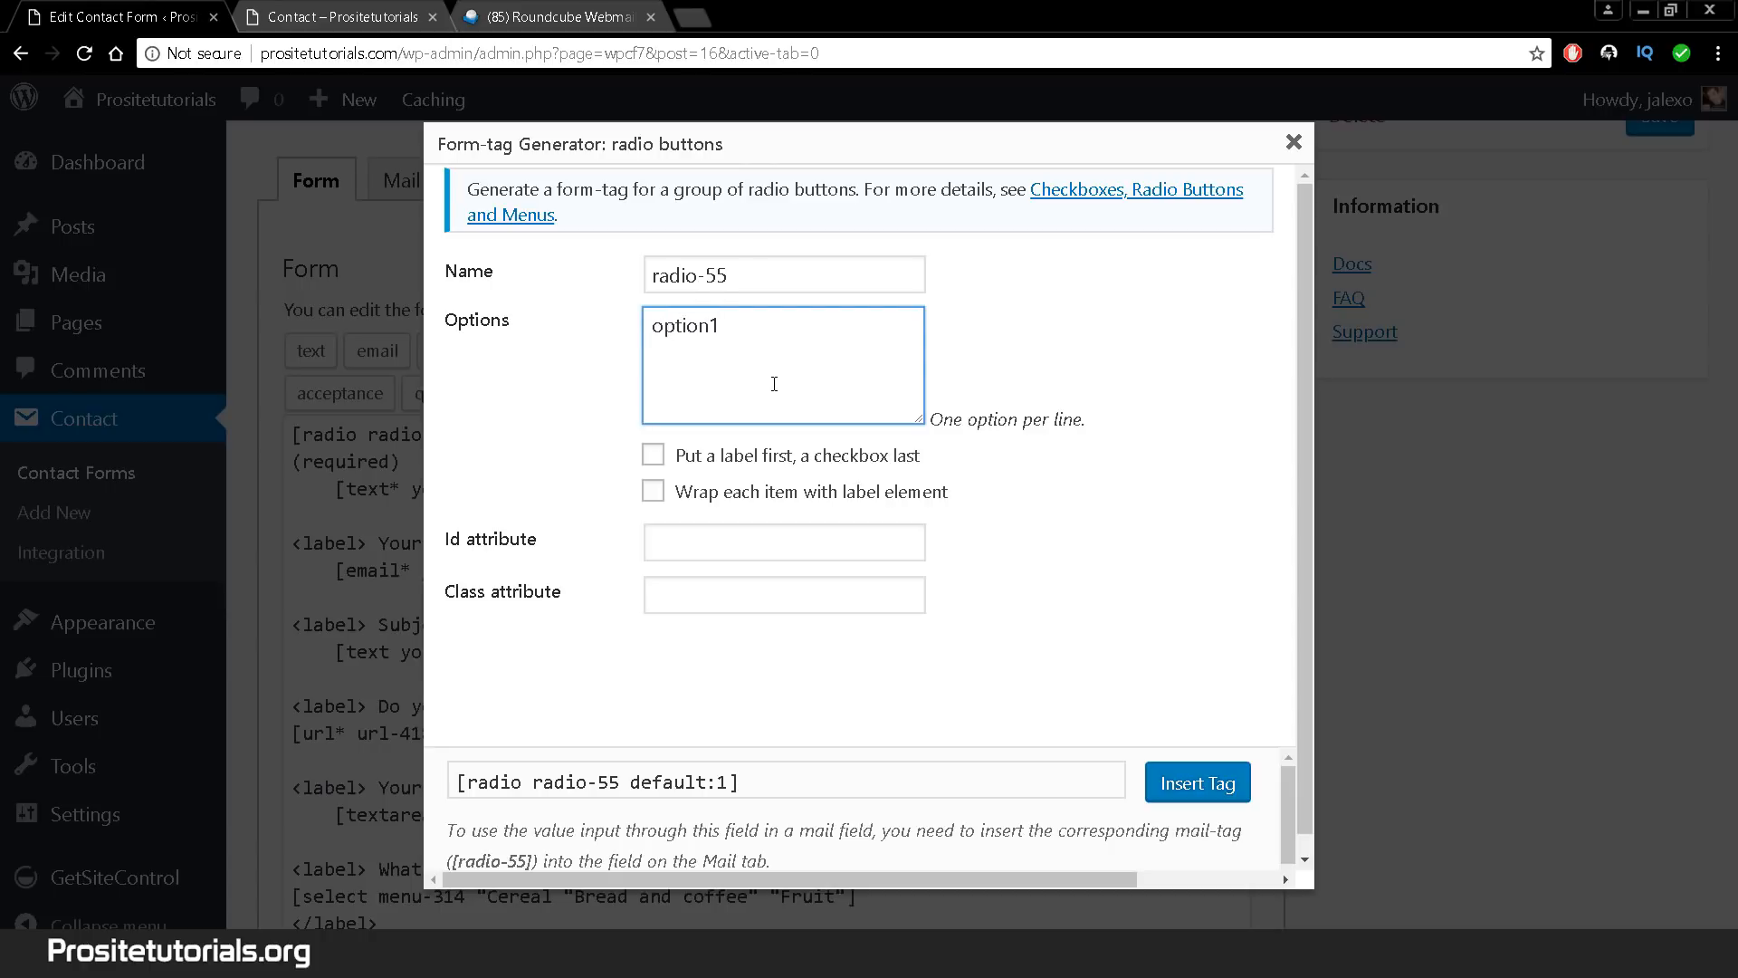
key(Return)
text(option 2)
click(711, 324)
click(1227, 795)
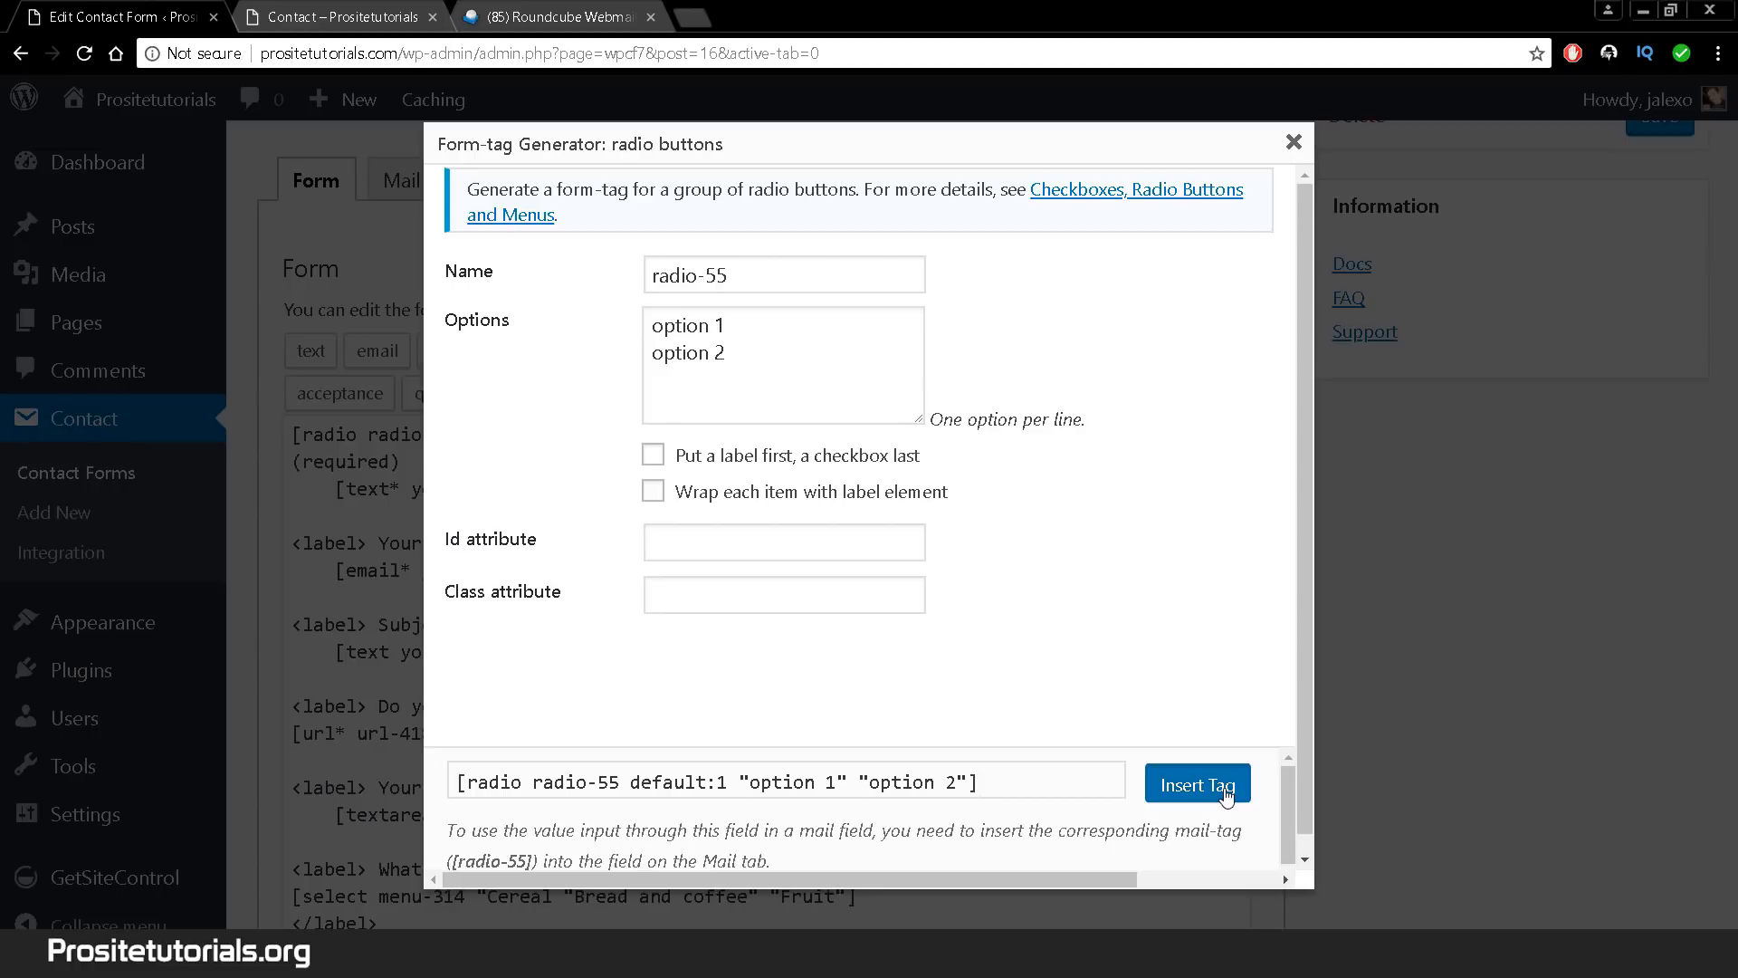
click(1225, 786)
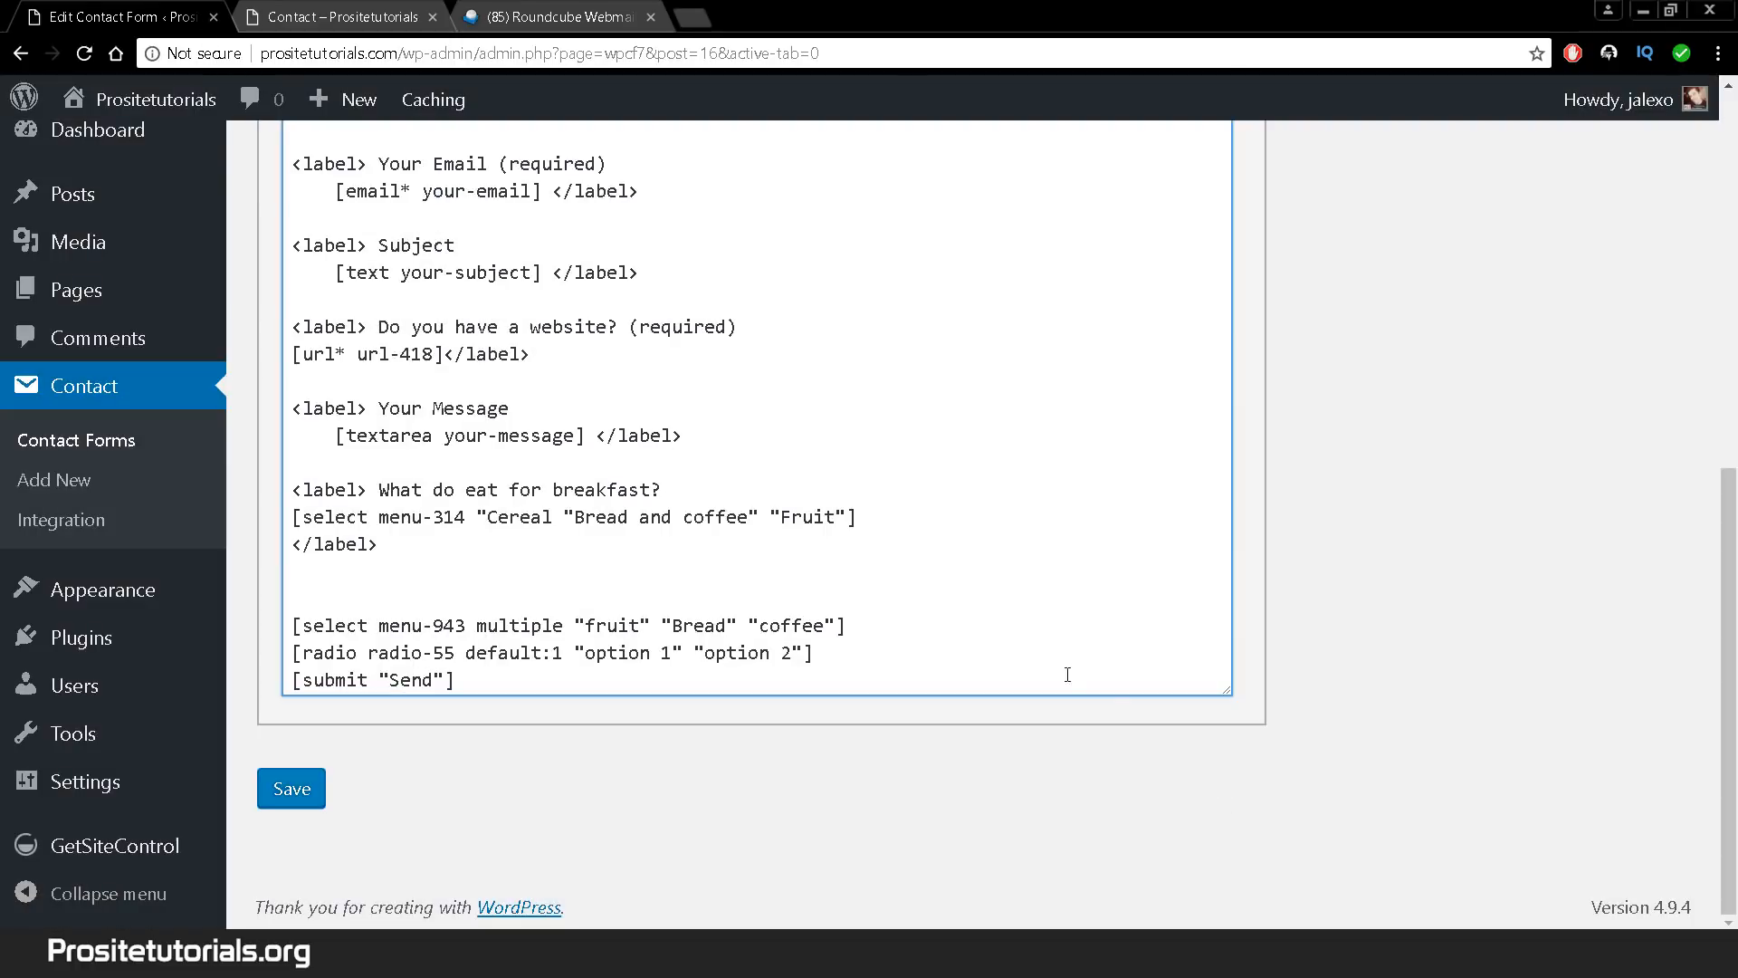
- Add an empty line between the multiple-selection menu and radio tags, save the form, and reload the Contact page
scroll(1070, 591, up, 3)
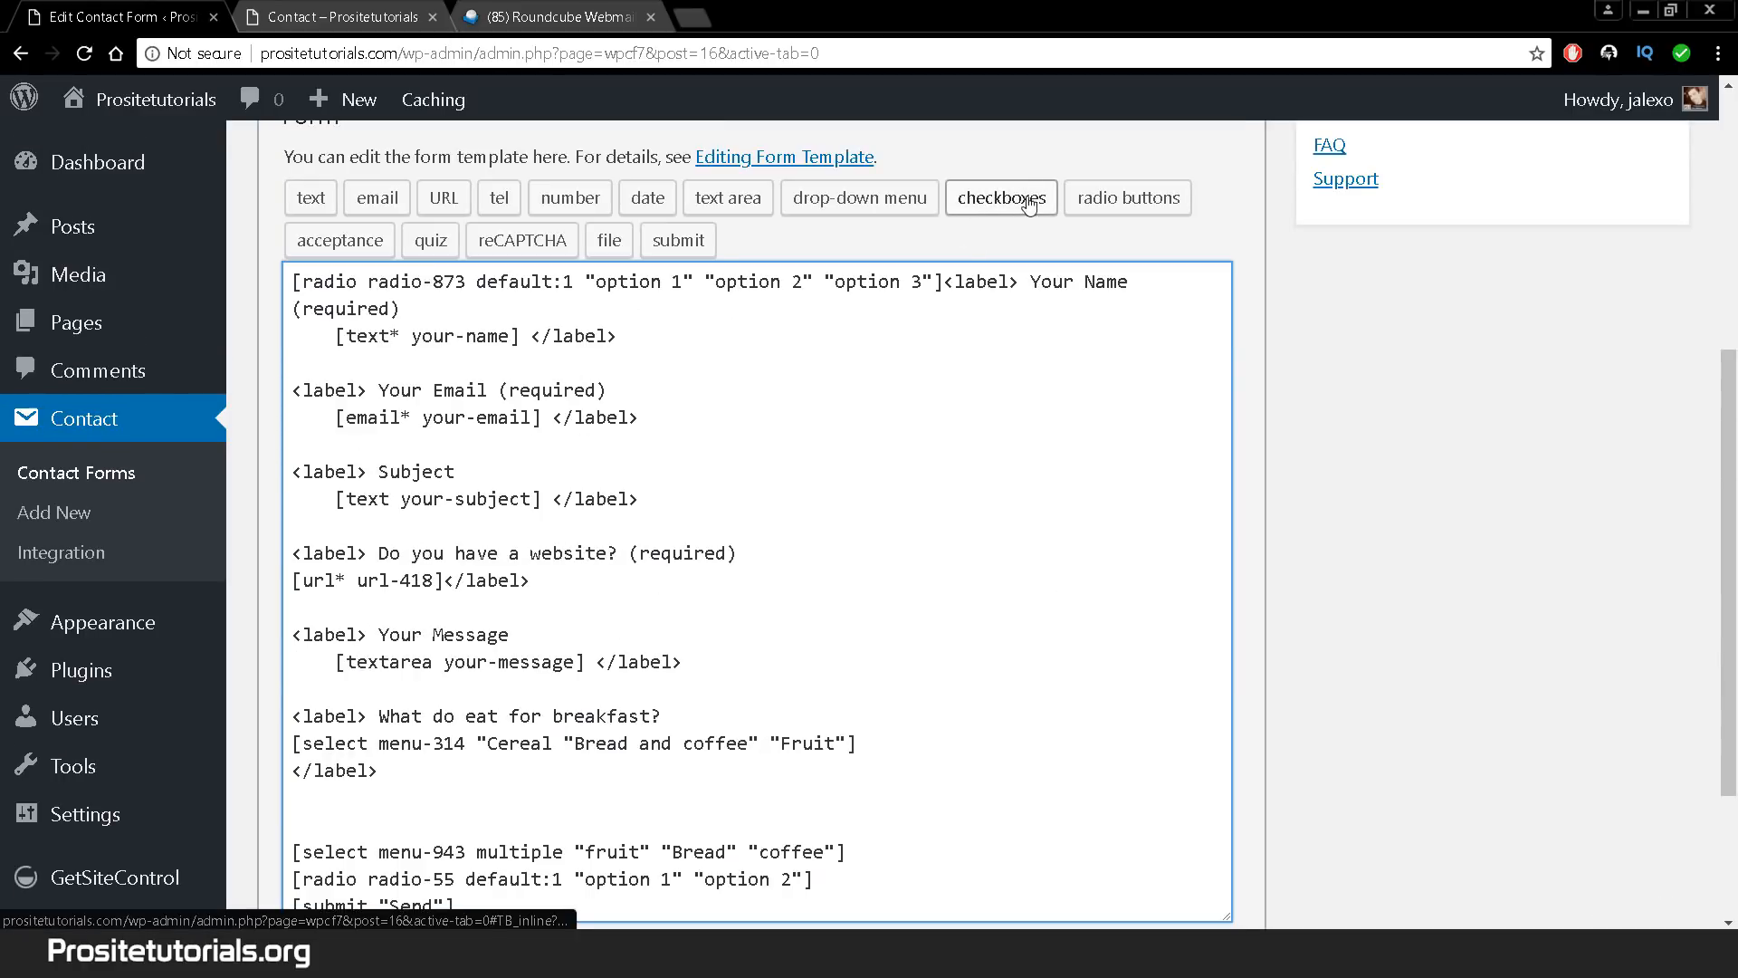
scroll(848, 792, down, 3)
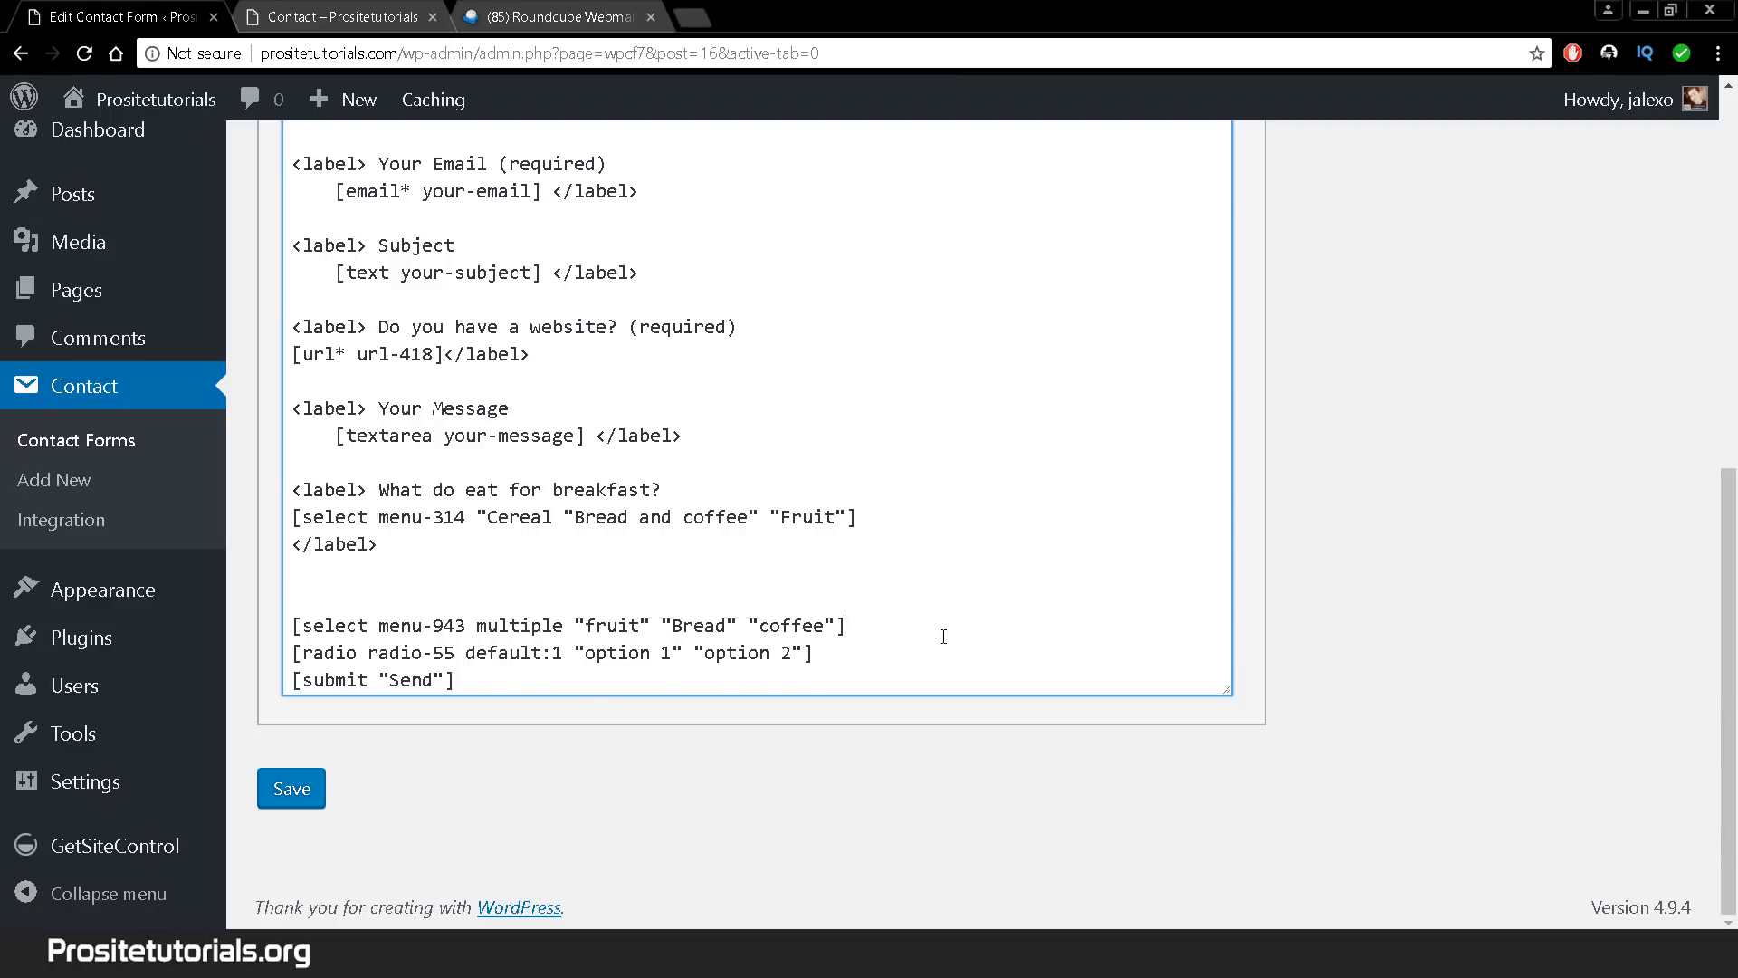
key(Return)
click(300, 787)
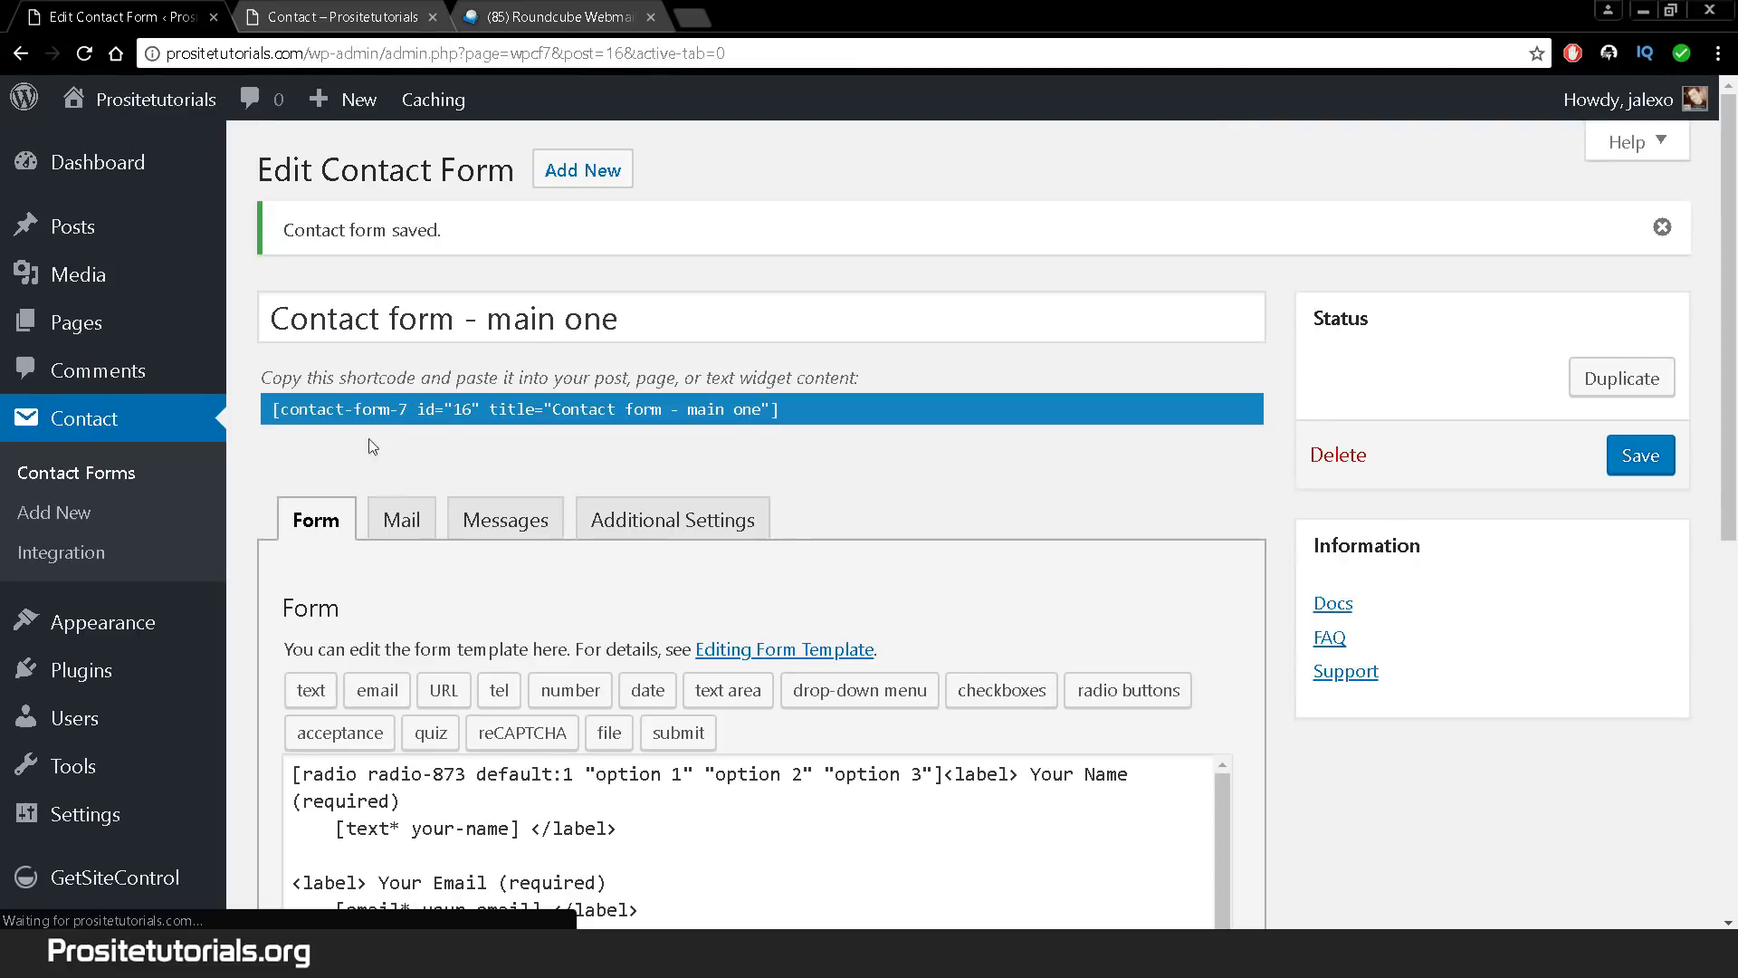
click(342, 16)
click(83, 54)
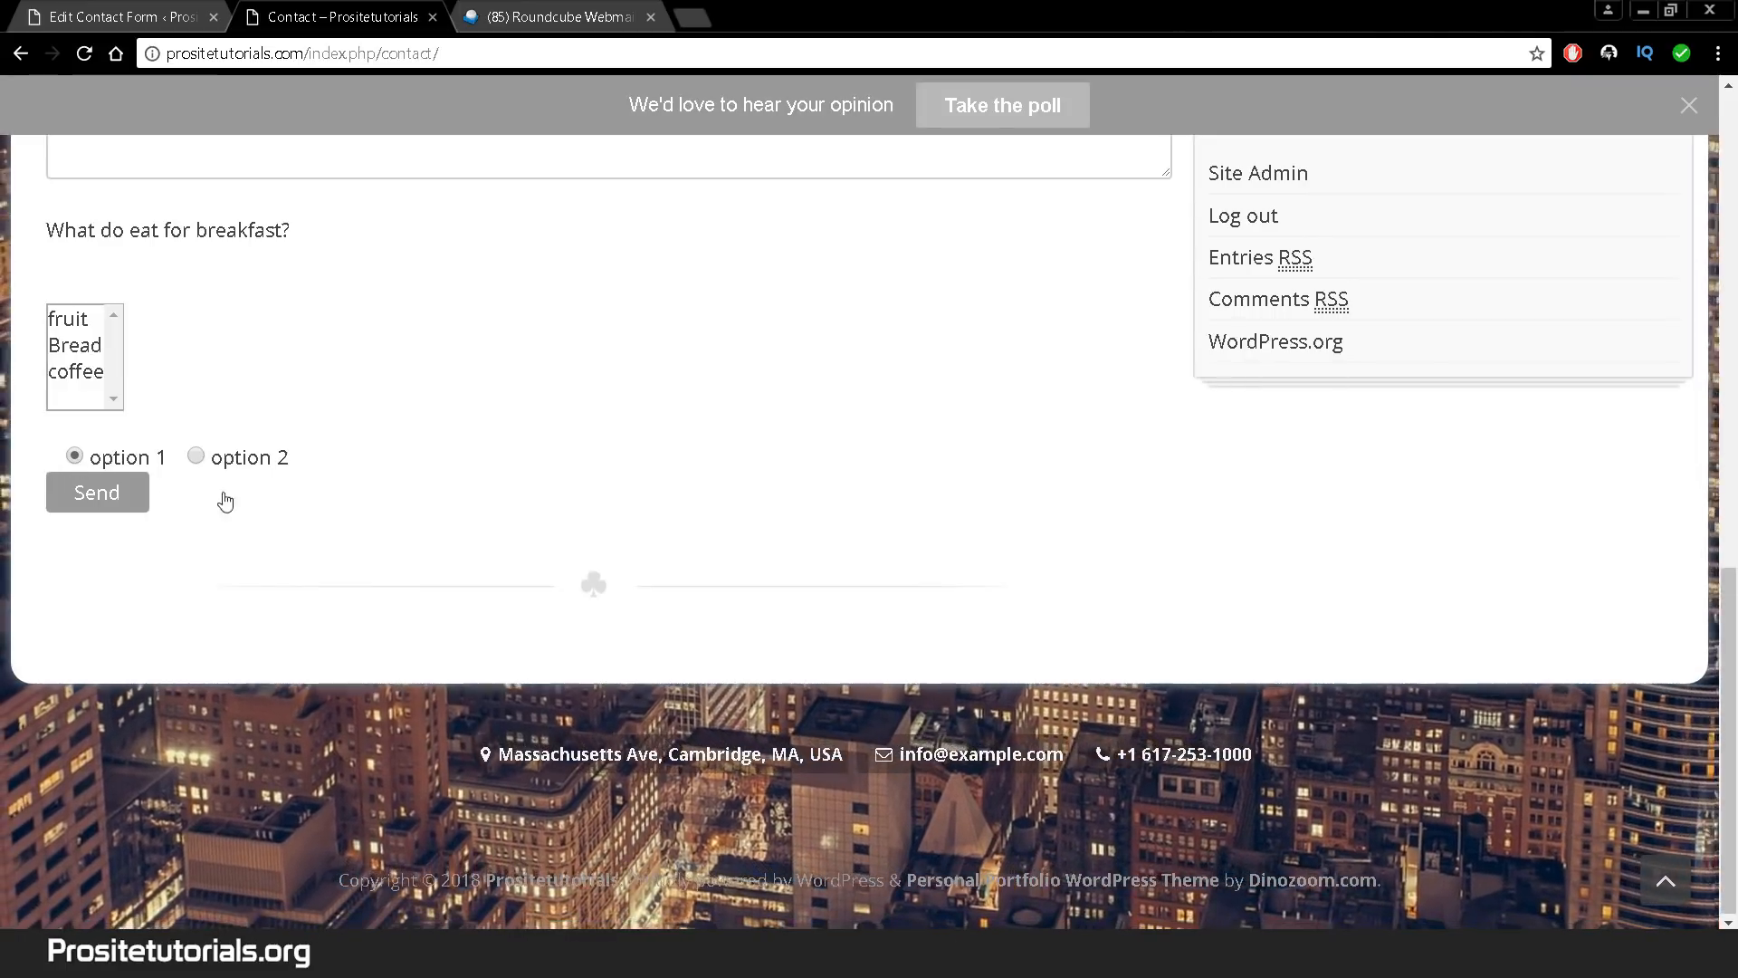
- Return to the form editor and open the radio buttons tag generator to examine its label settings
click(66, 16)
scroll(1133, 807, down, 5)
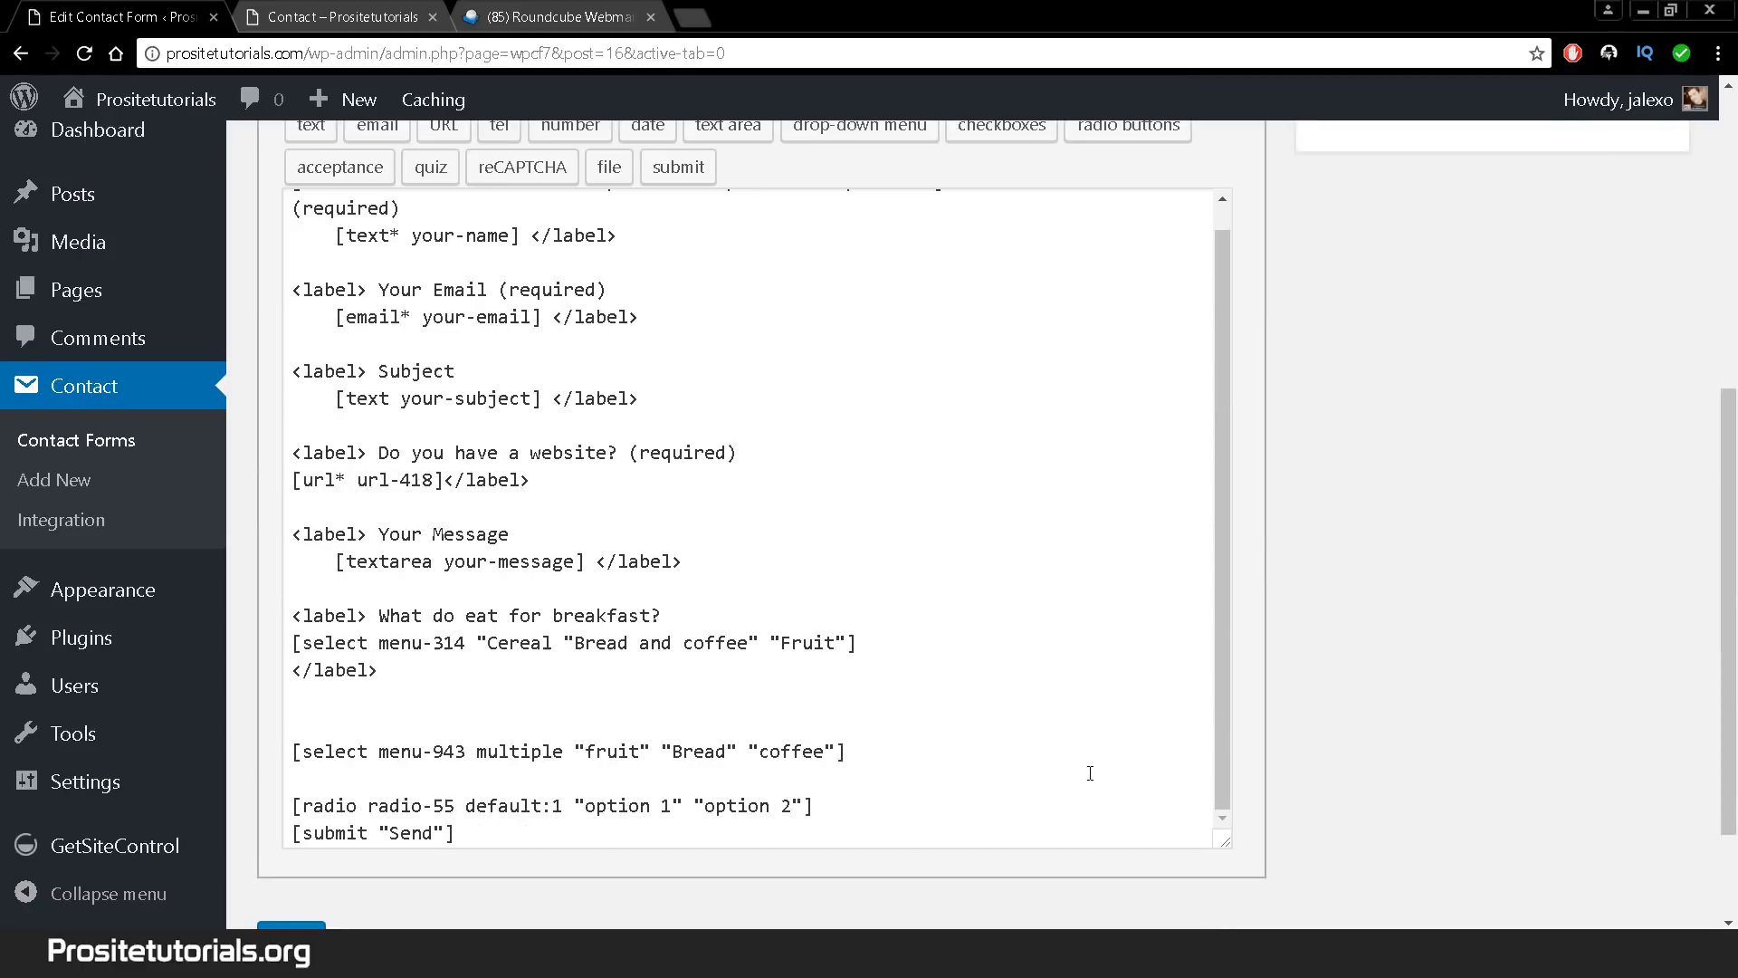
click(1063, 805)
scroll(1094, 576, up, 3)
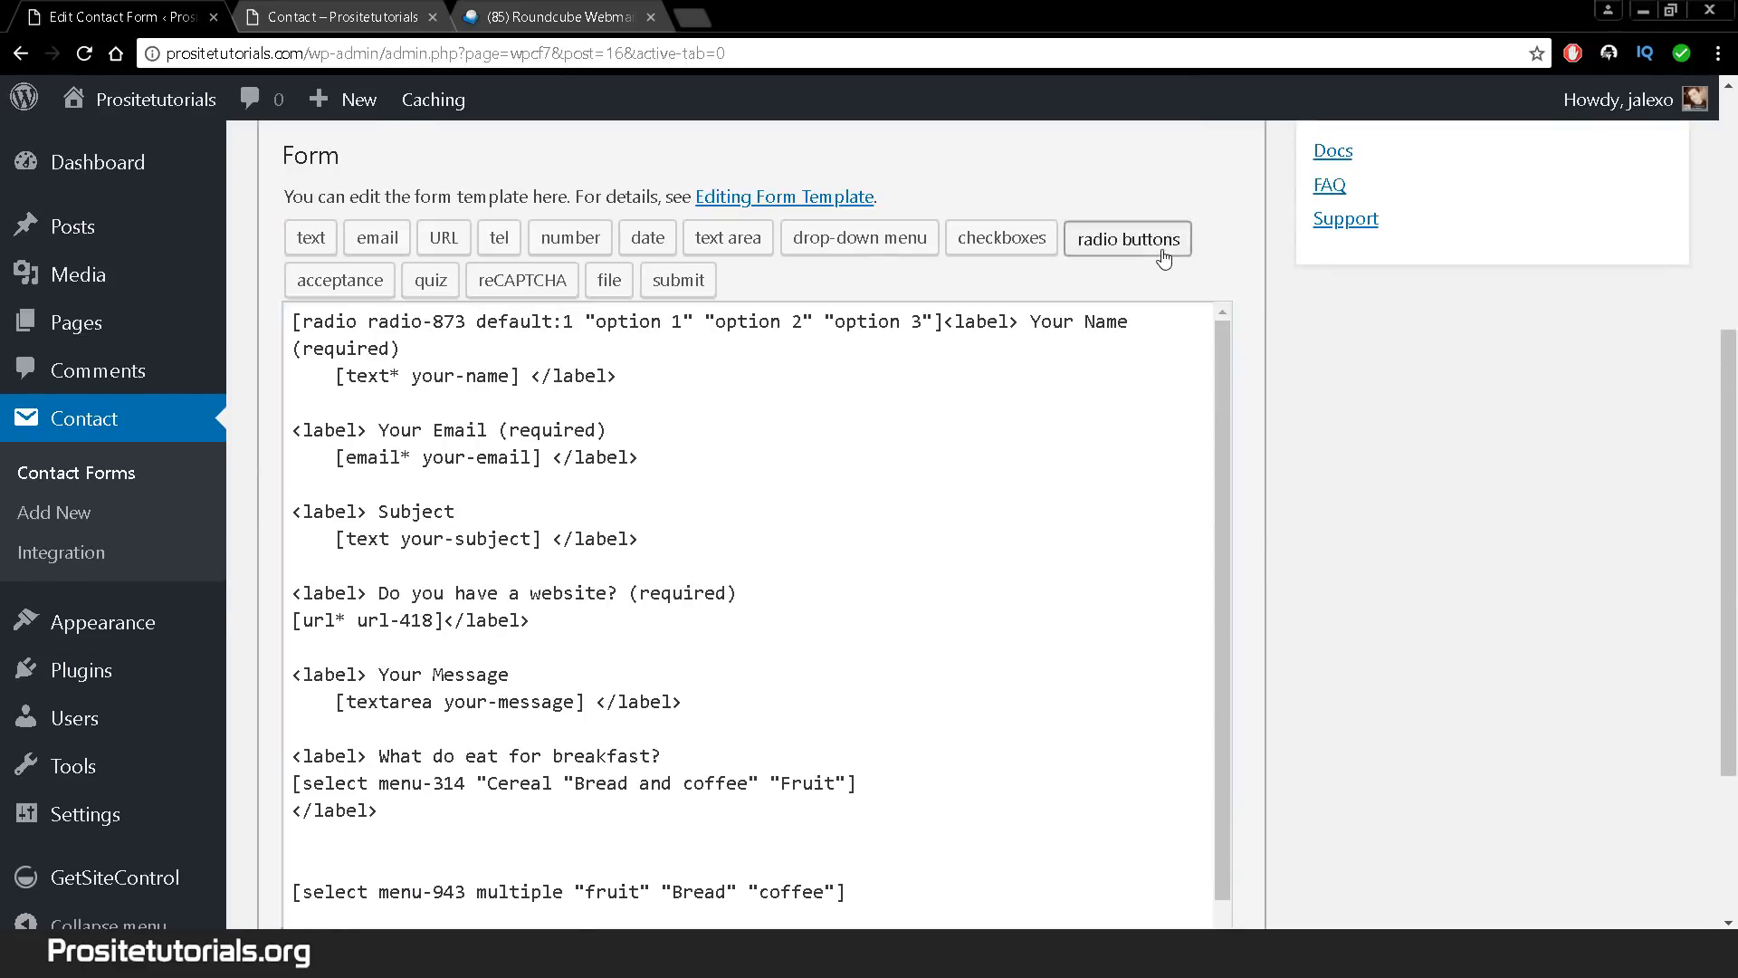
click(1159, 242)
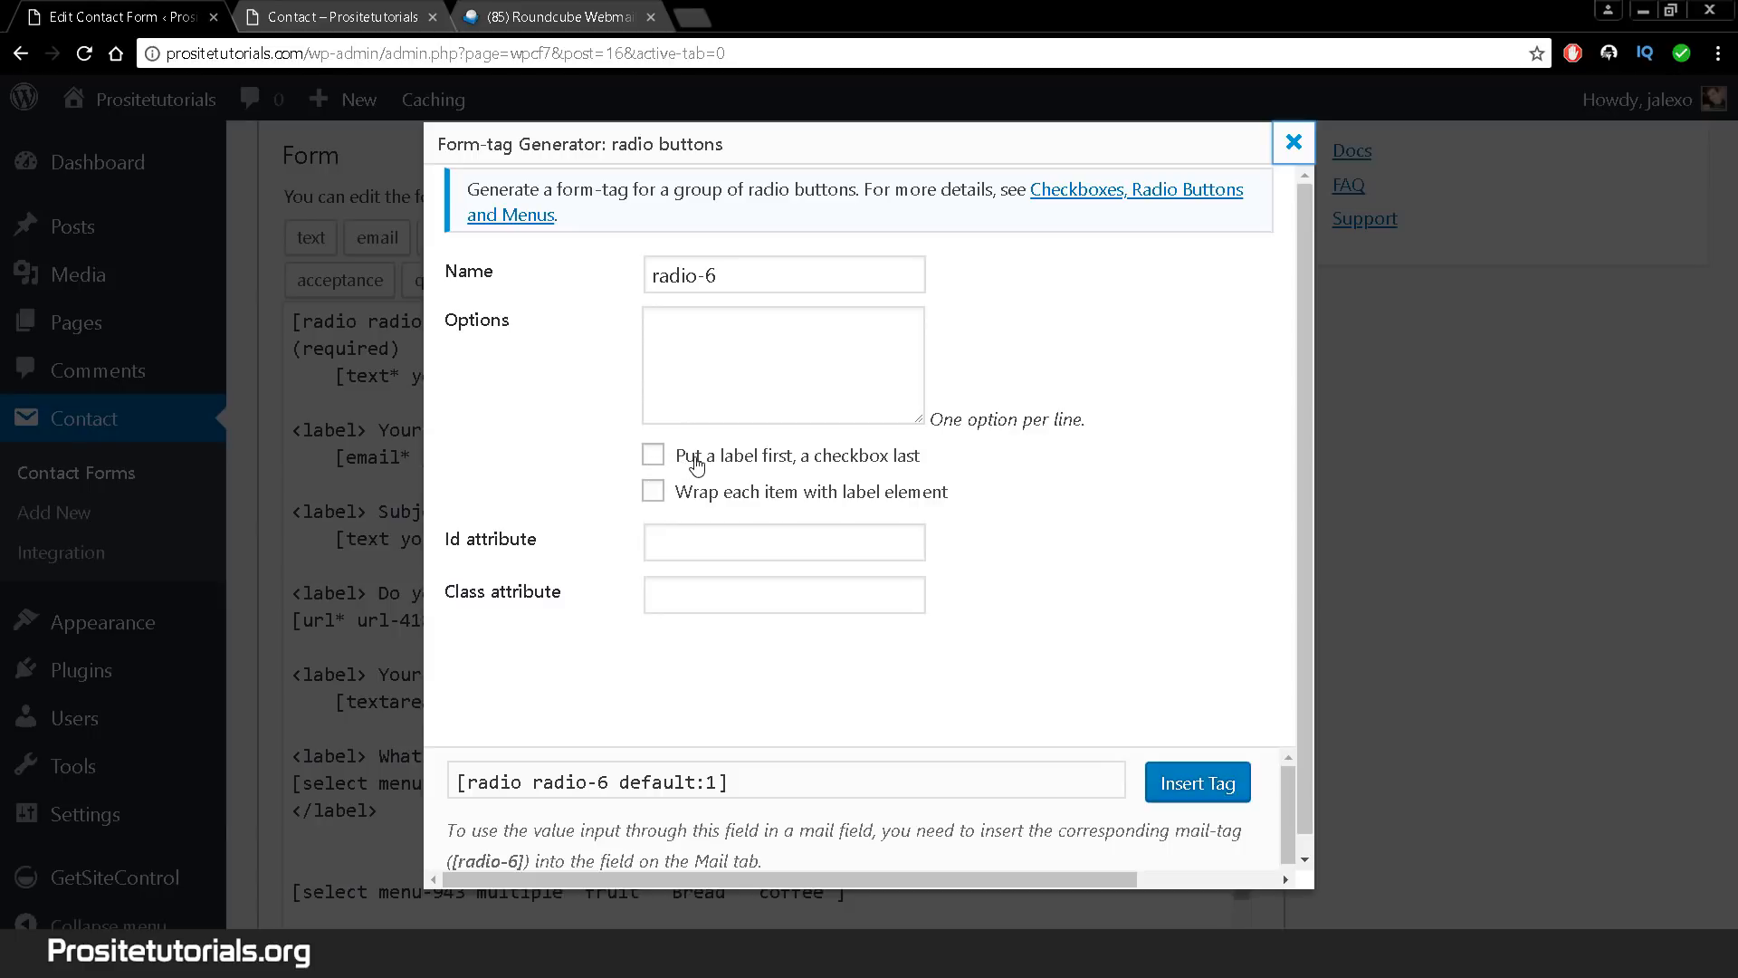
- Examine the placement of the option 1 label beside its radio button on the Contact page, and close the radio buttons generator without inserting a tag
click(379, 18)
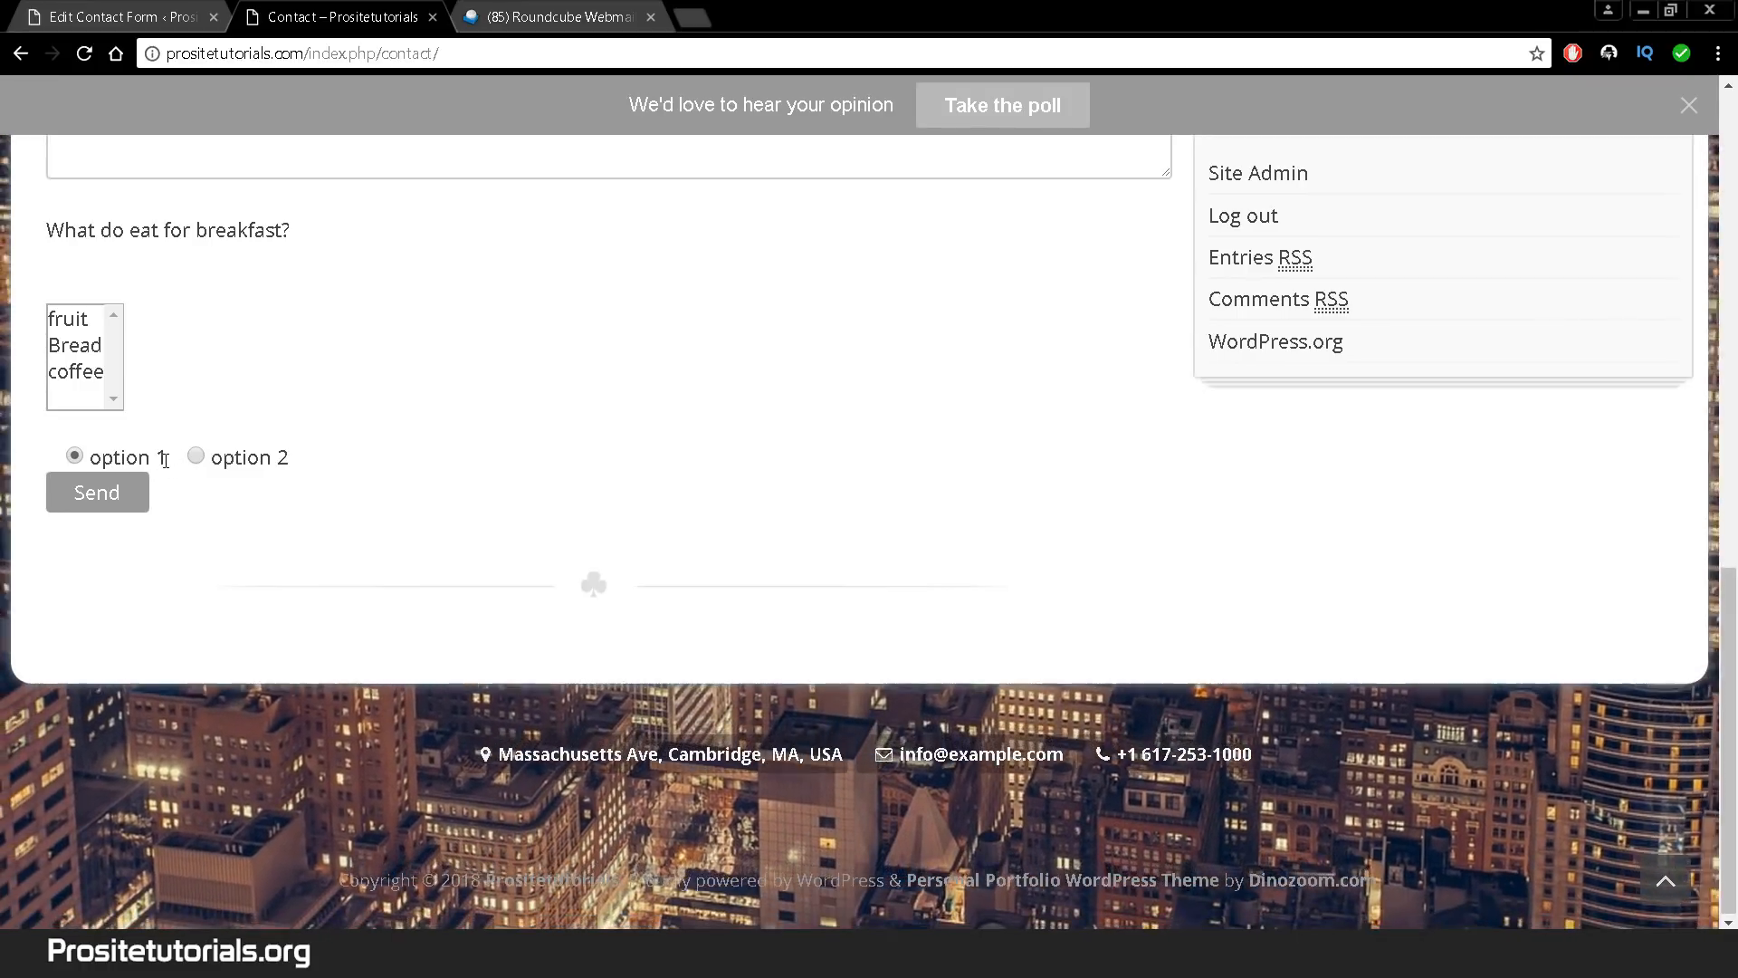
drag(167, 464, 89, 460)
click(90, 460)
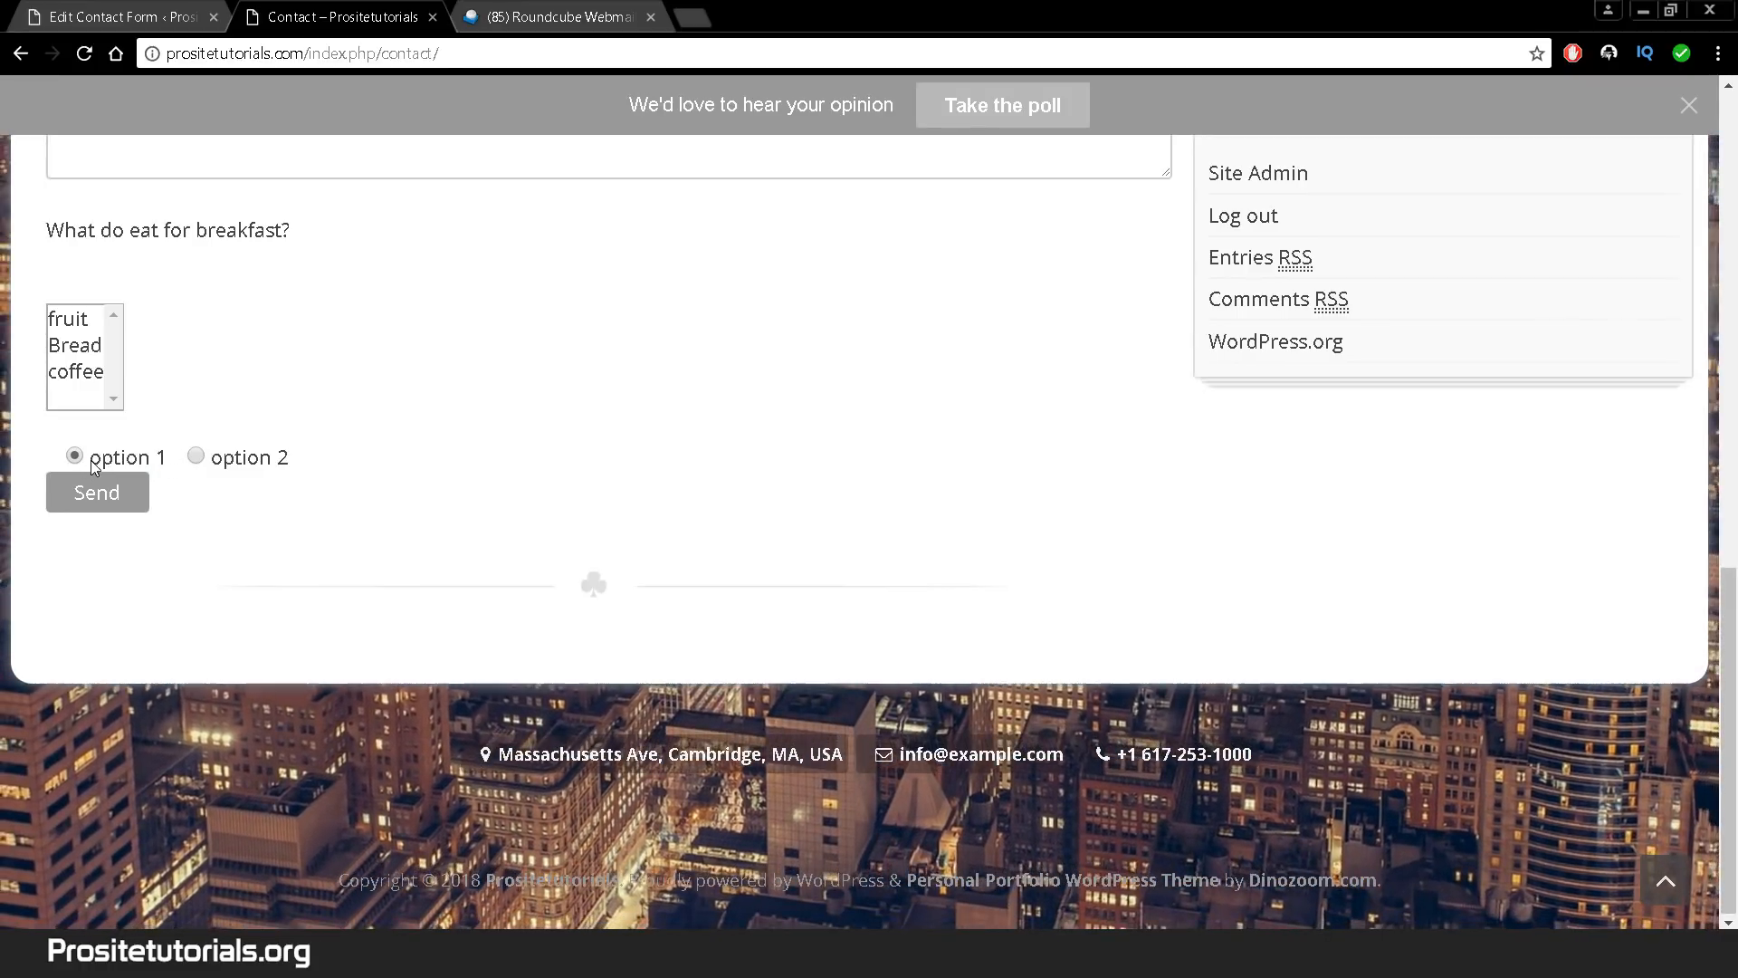
double_click(162, 458)
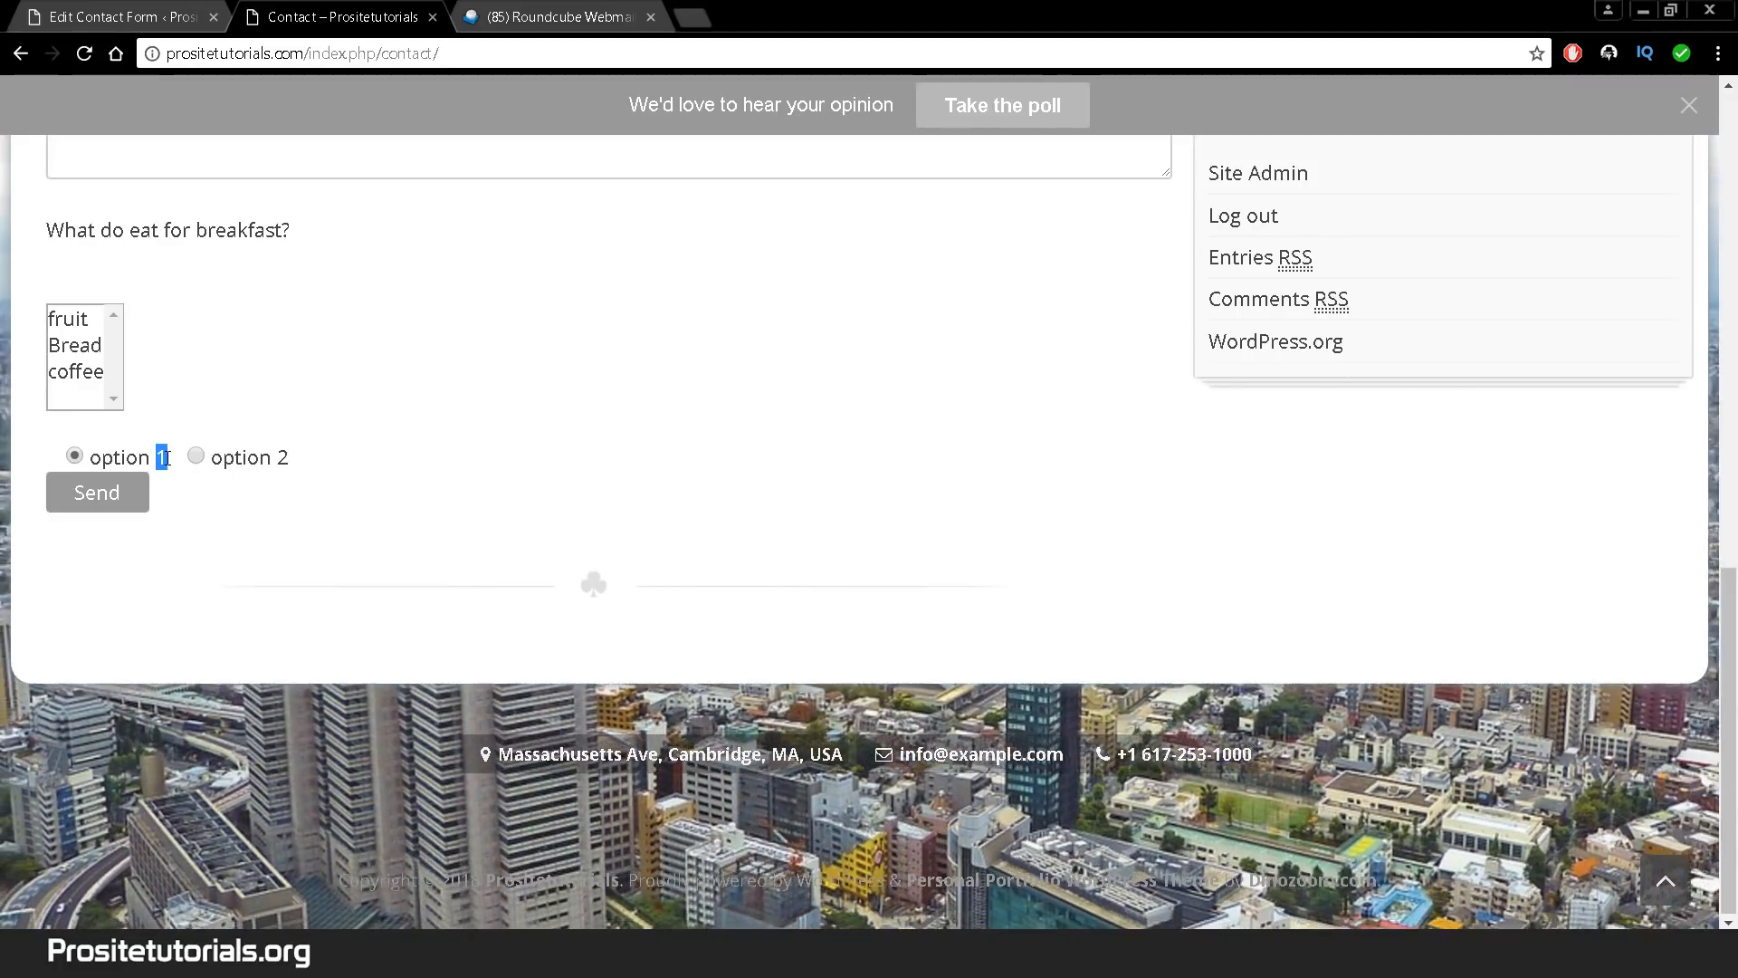
triple_click(162, 458)
click(108, 7)
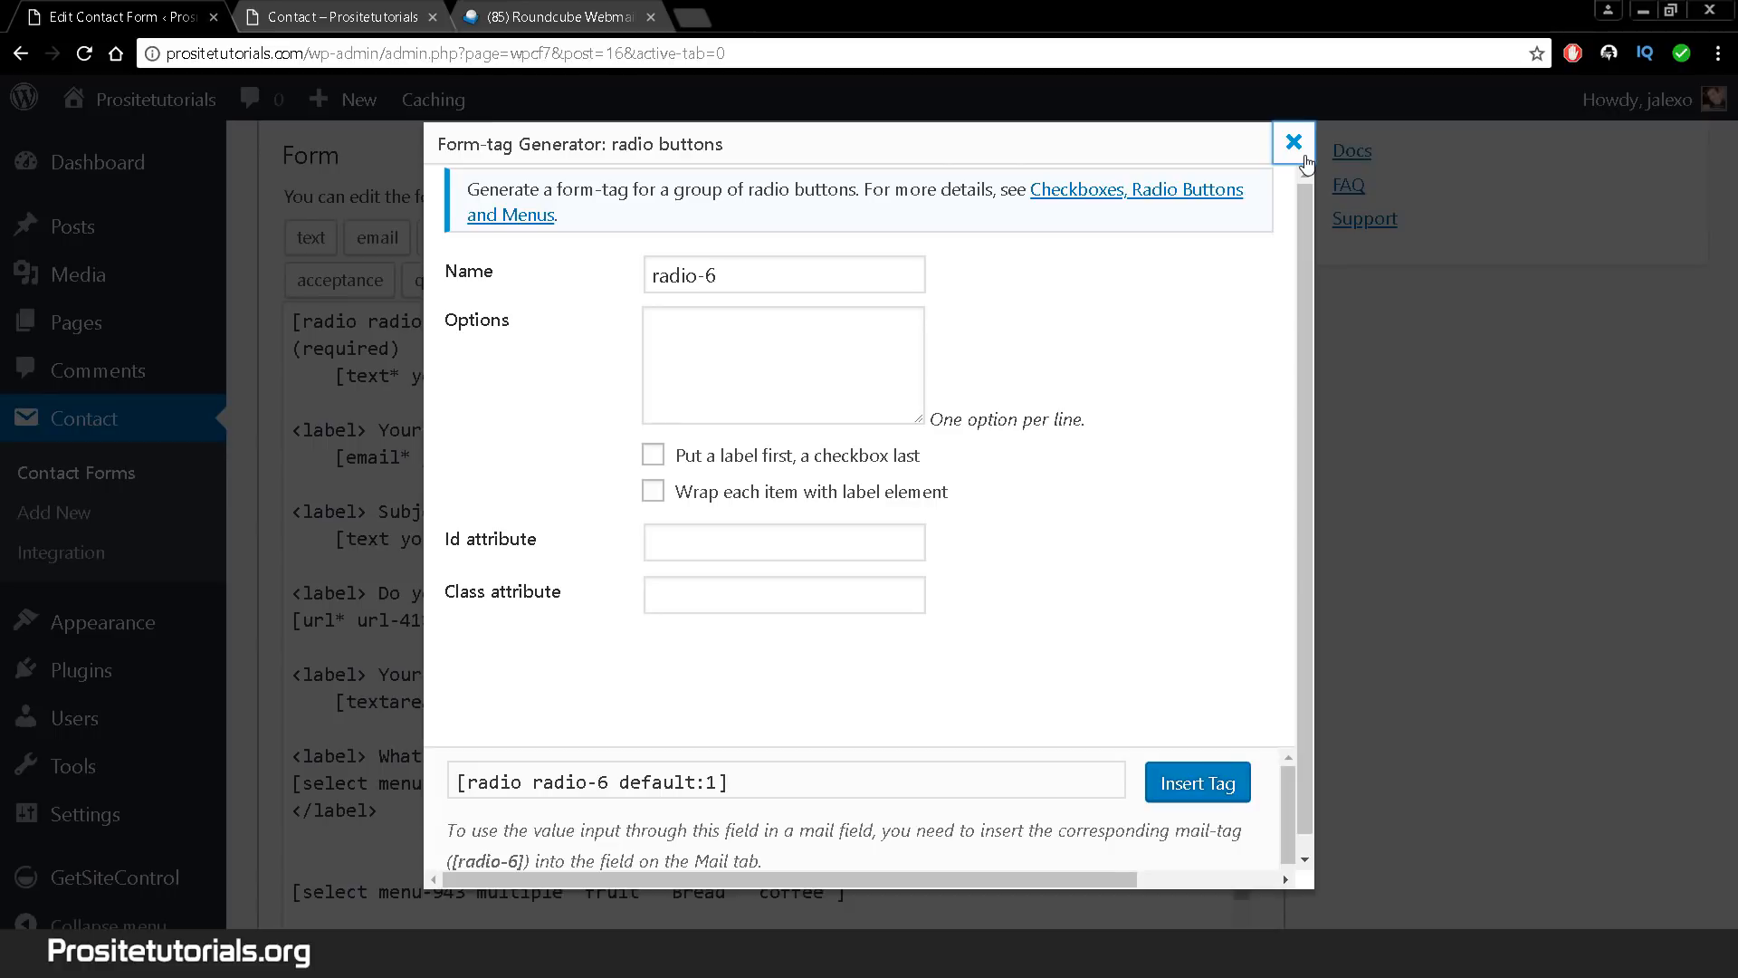
click(1296, 145)
- Delete the two-option radio buttons tag and the empty line above it from the form template
scroll(977, 680, down, 5)
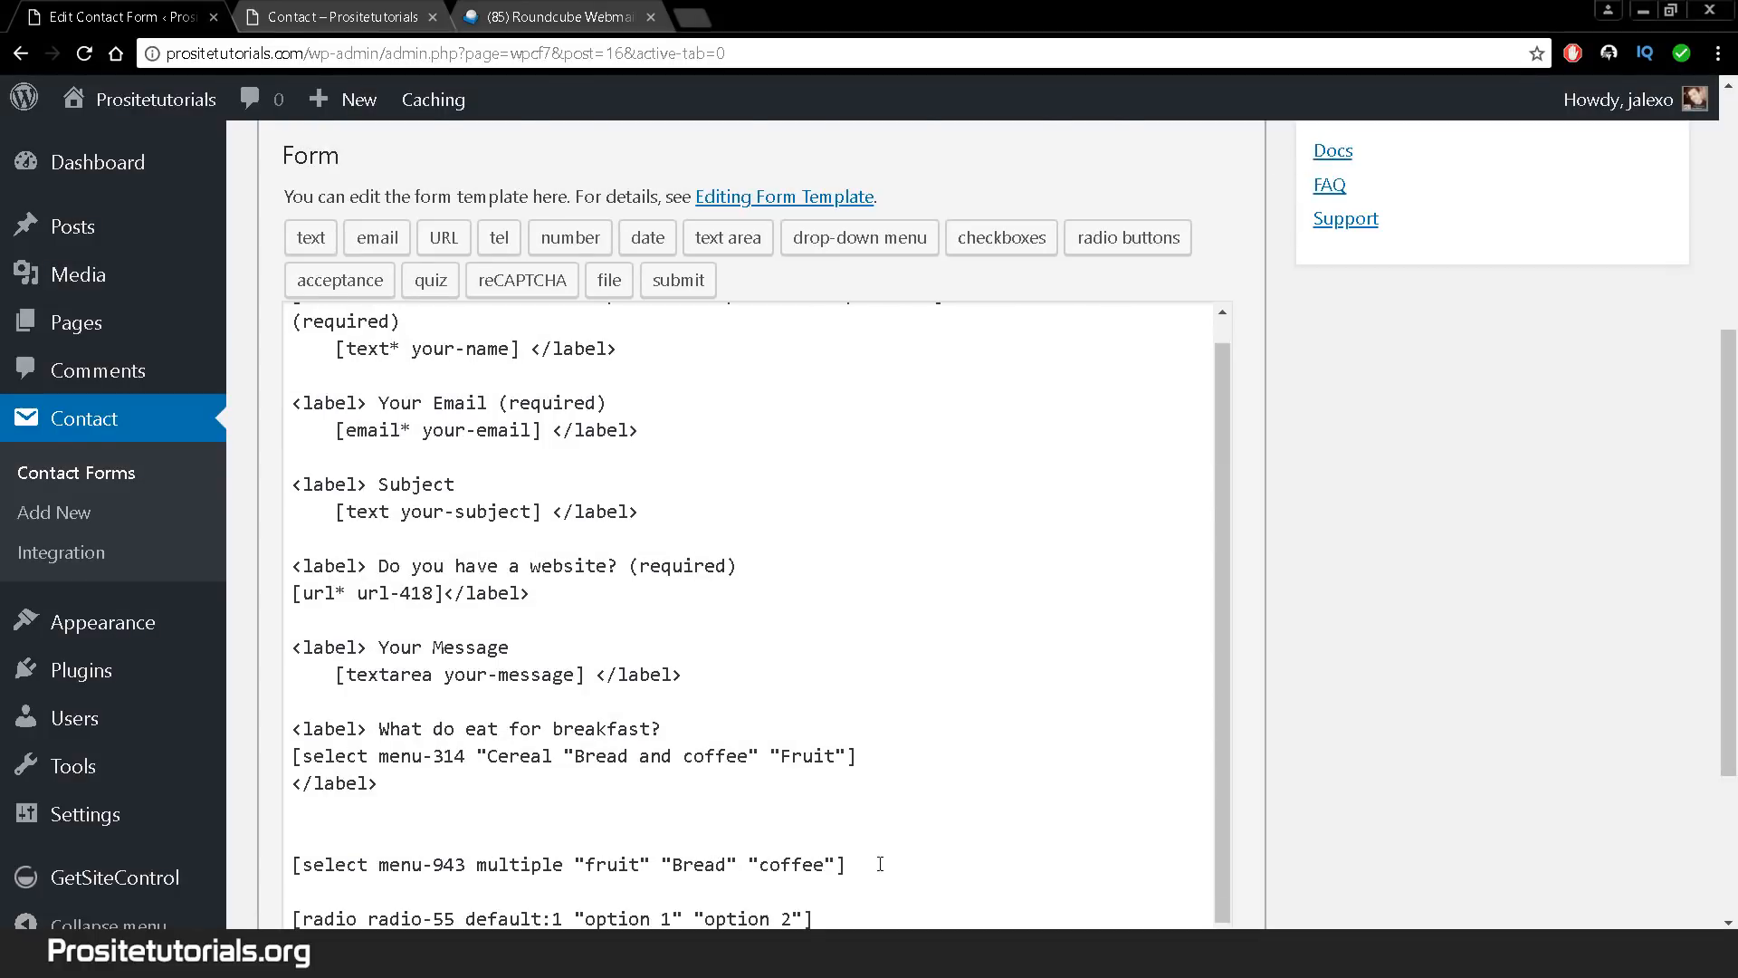
drag(813, 694, 386, 659)
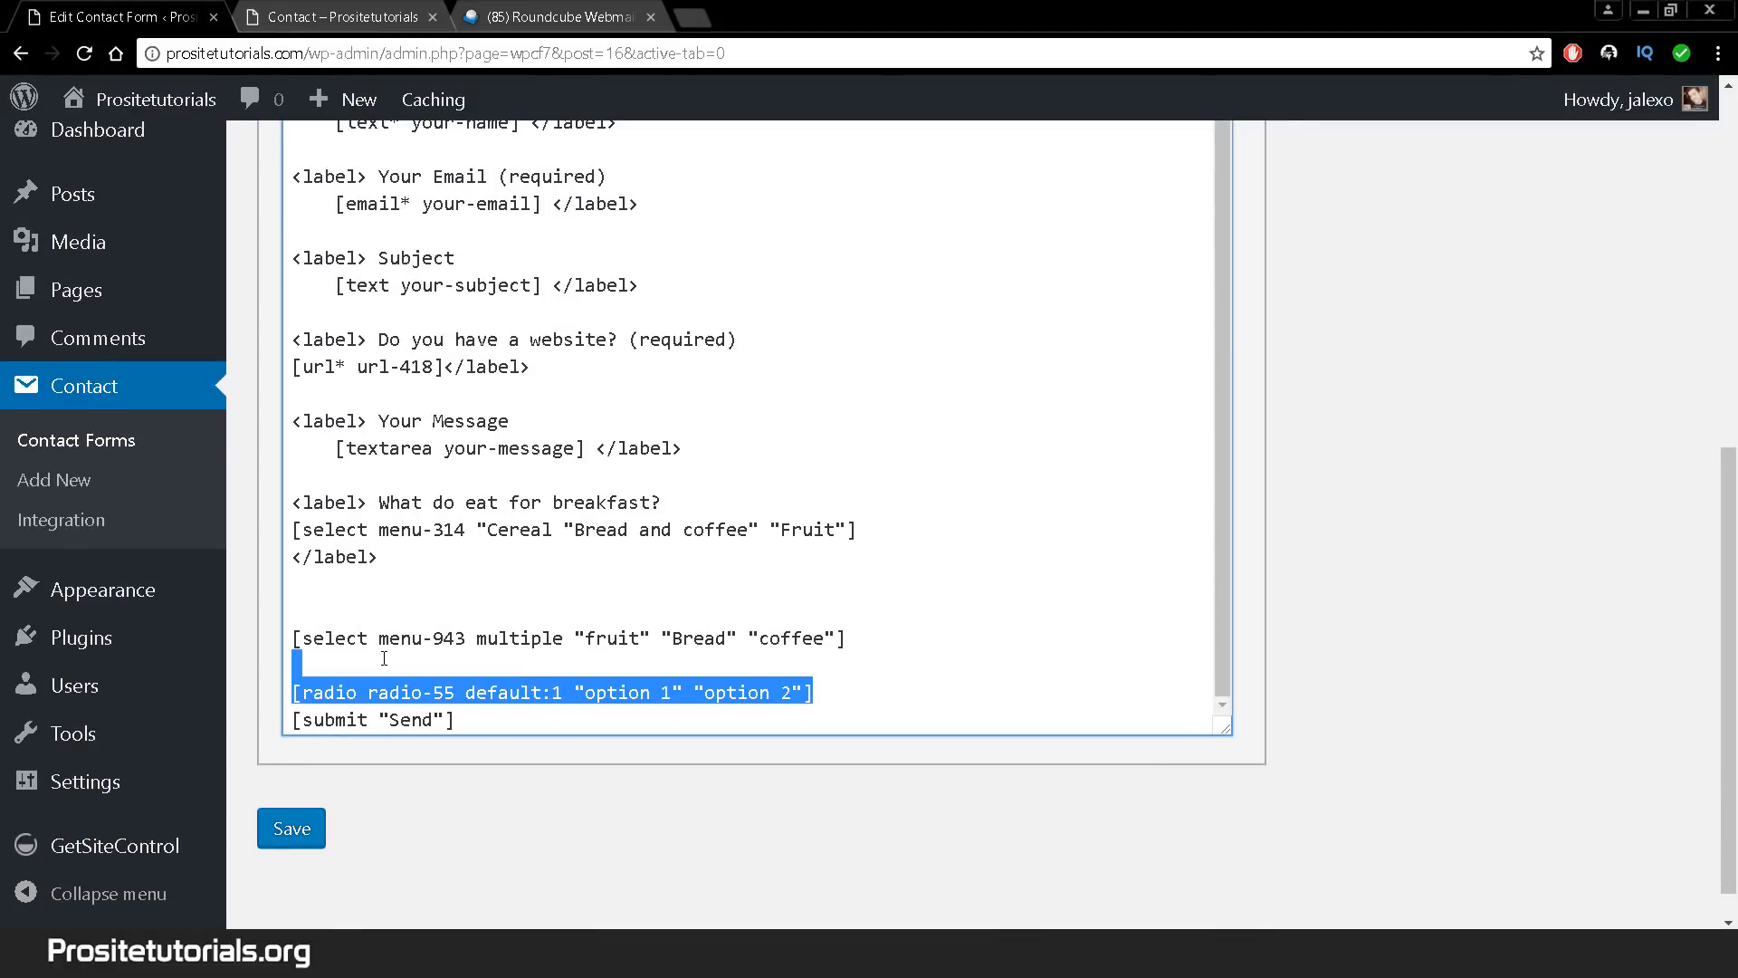
key(BackSpace)
key(BackSpace)
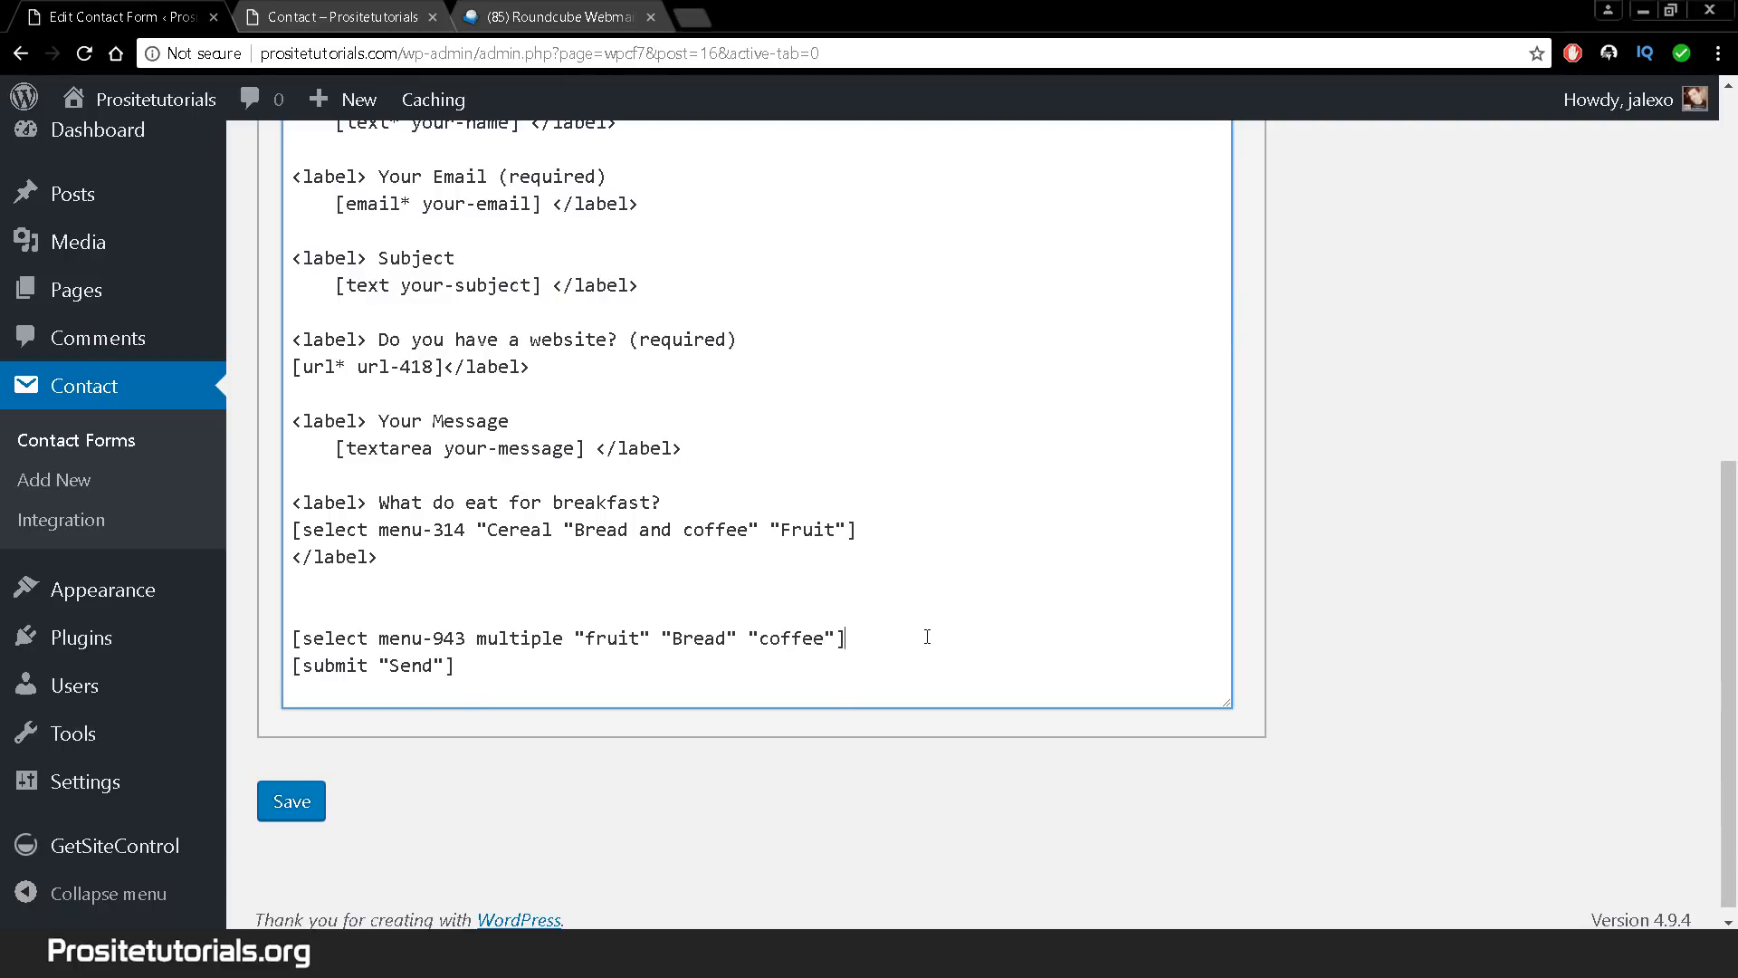
- Below the multiple-selection menu tag, add two line breaks and start an acceptance tag with the condition "Do you accept not working during the weekend?"
key(Return)
key(Return)
scroll(1512, 556, up, 3)
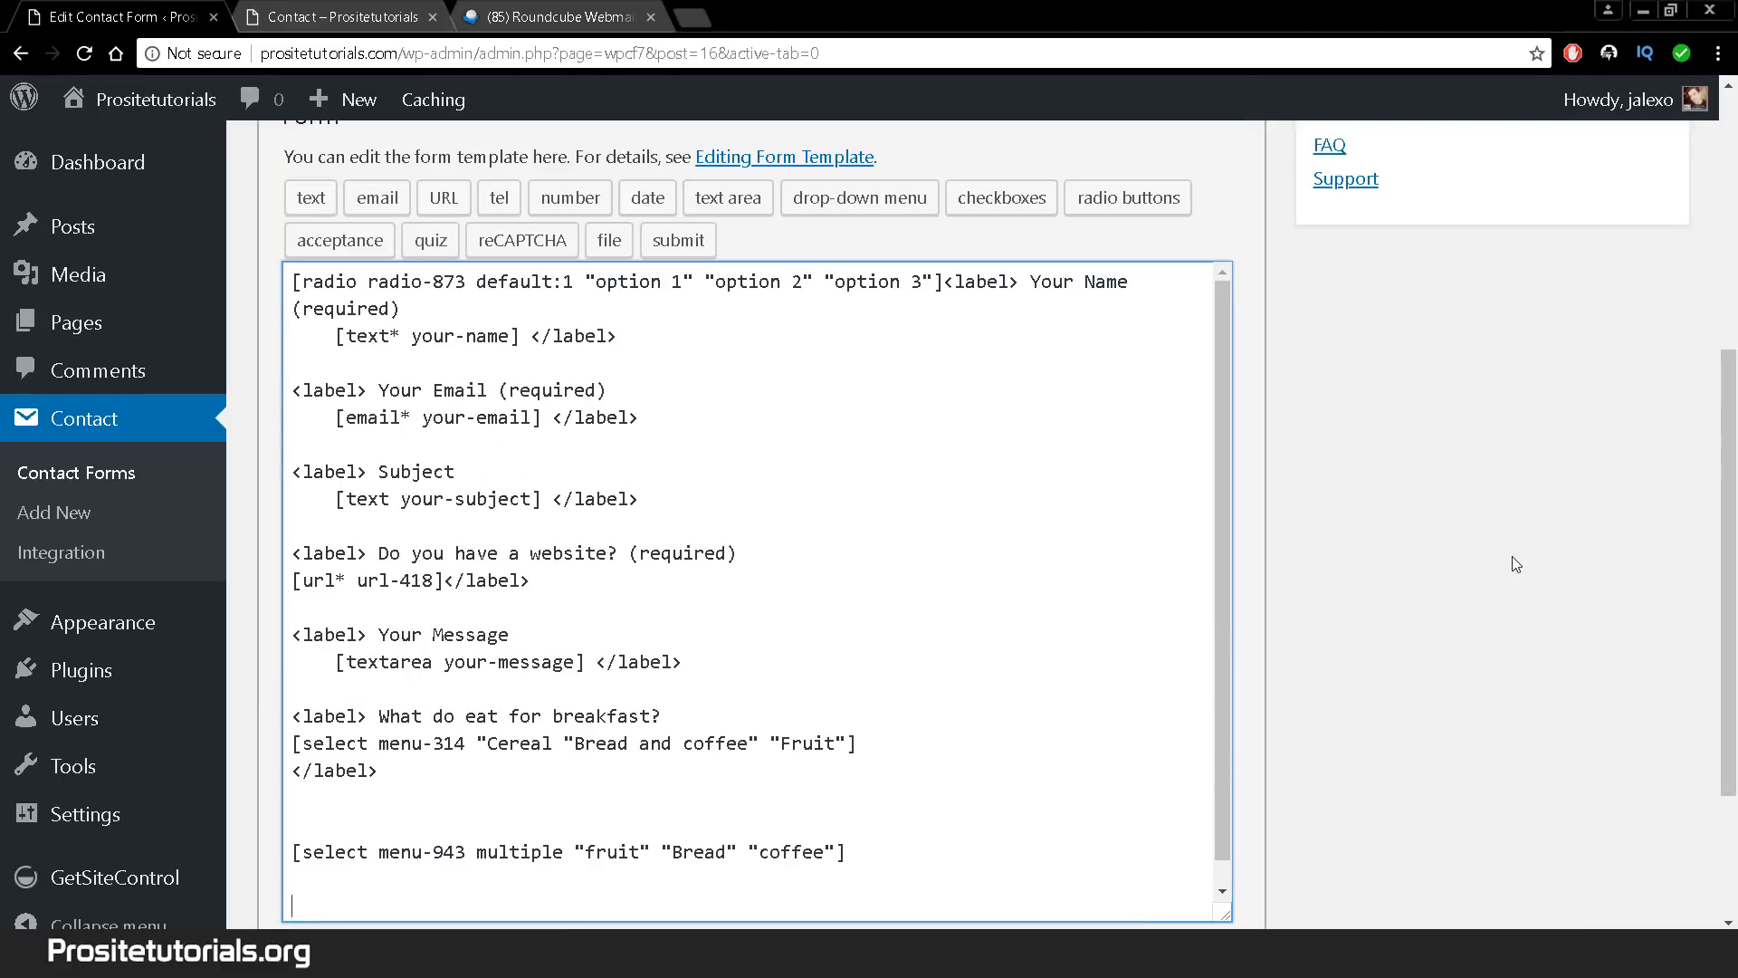
click(372, 246)
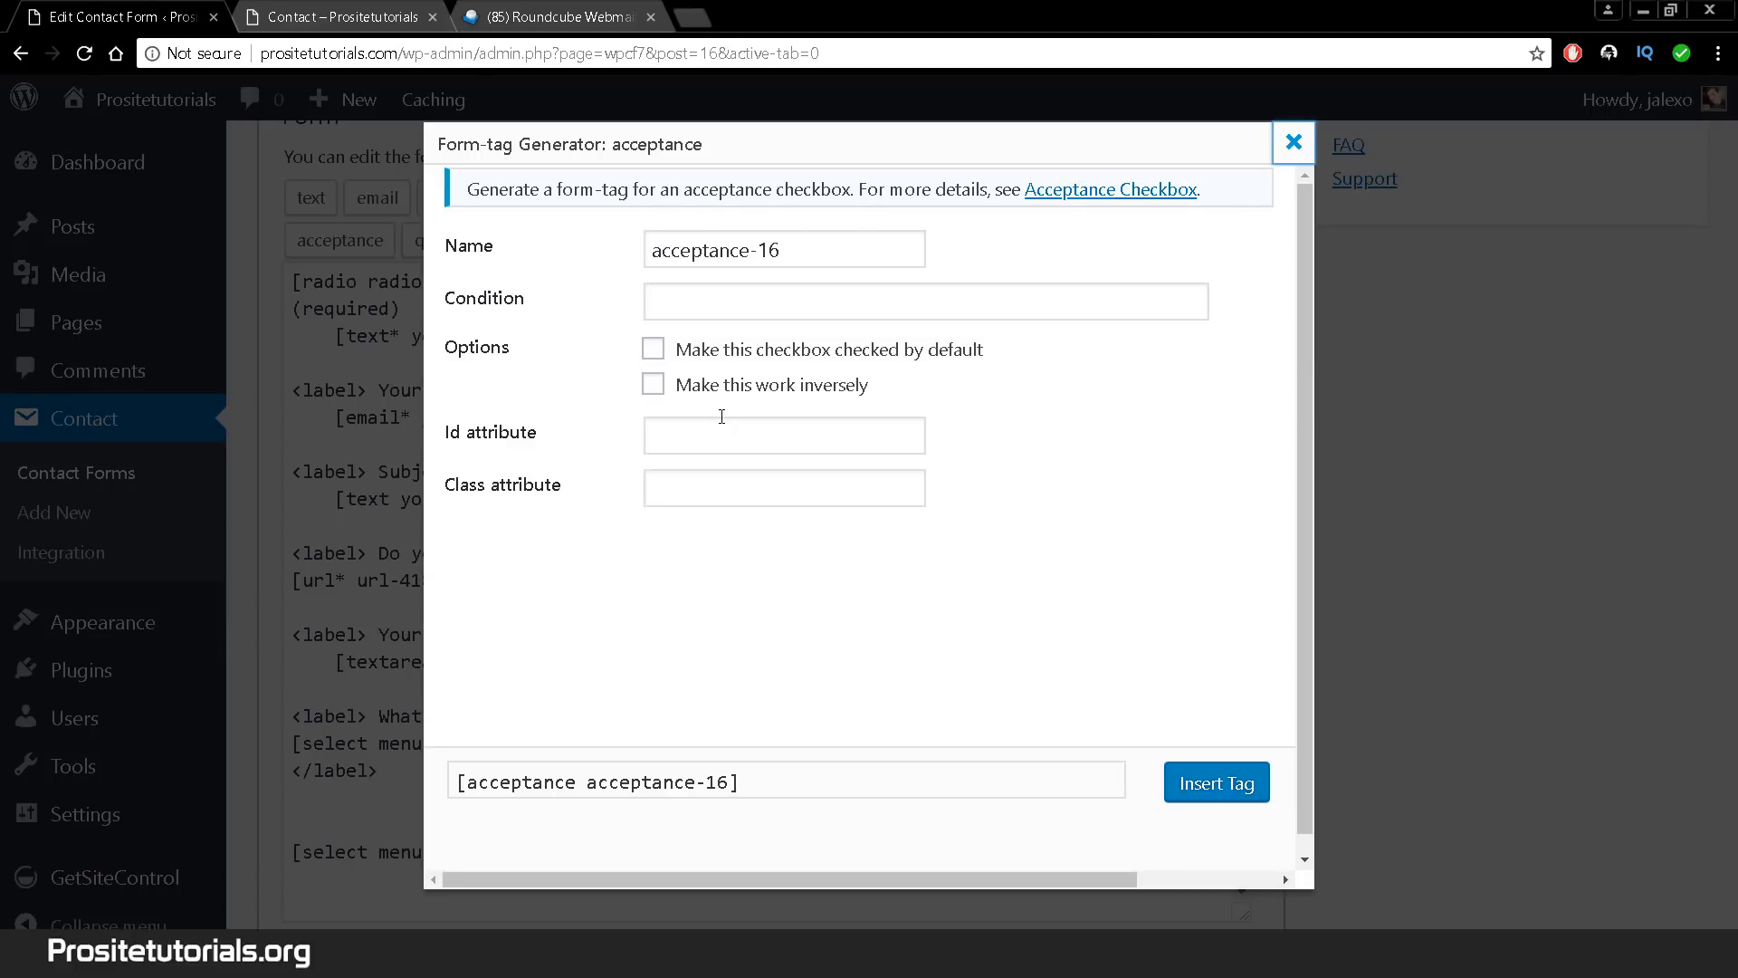
click(685, 293)
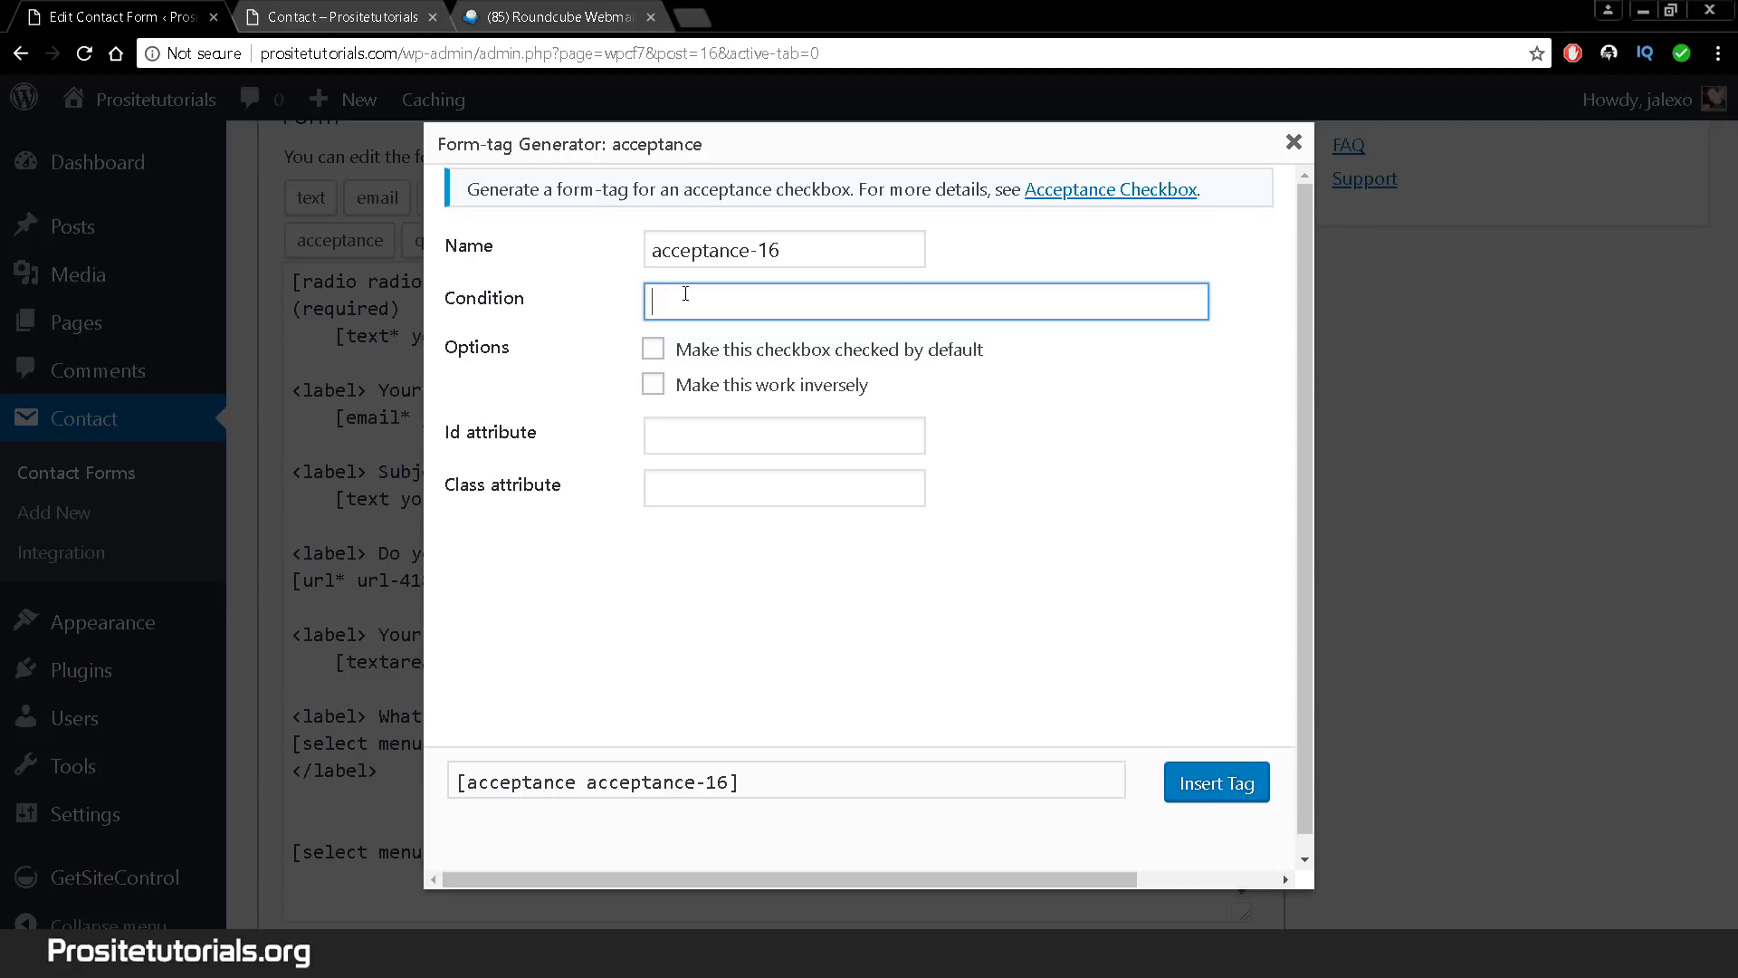
text(D)
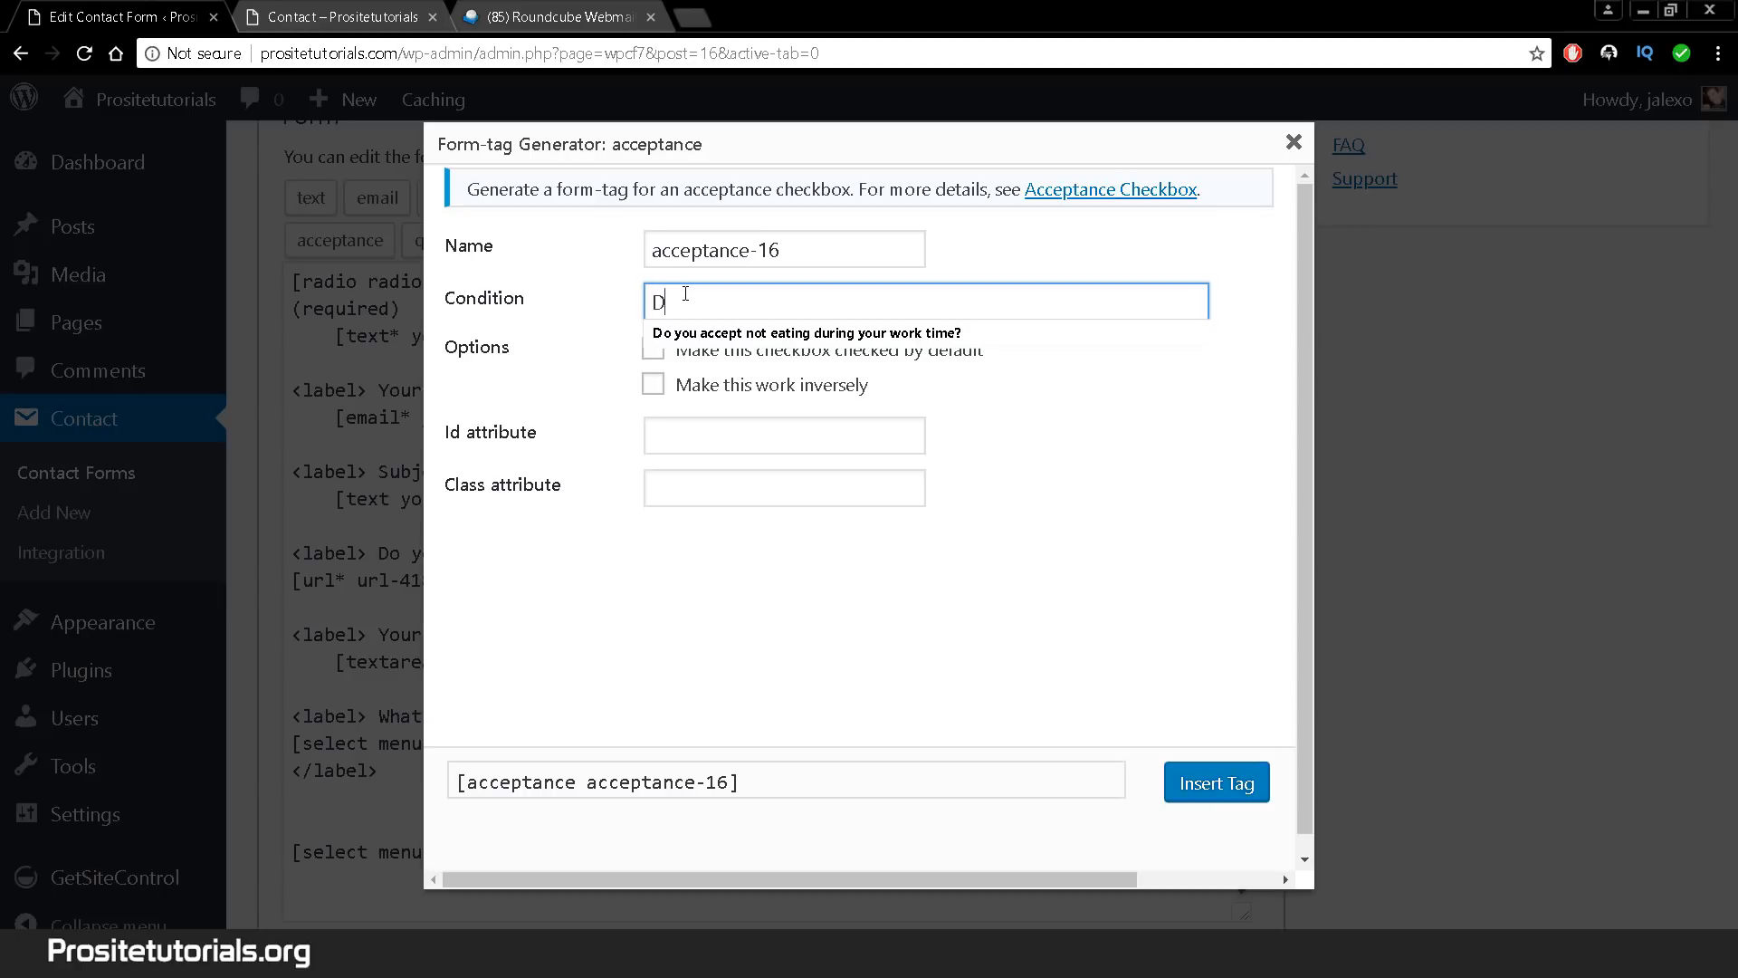
text(o you accept not worki)
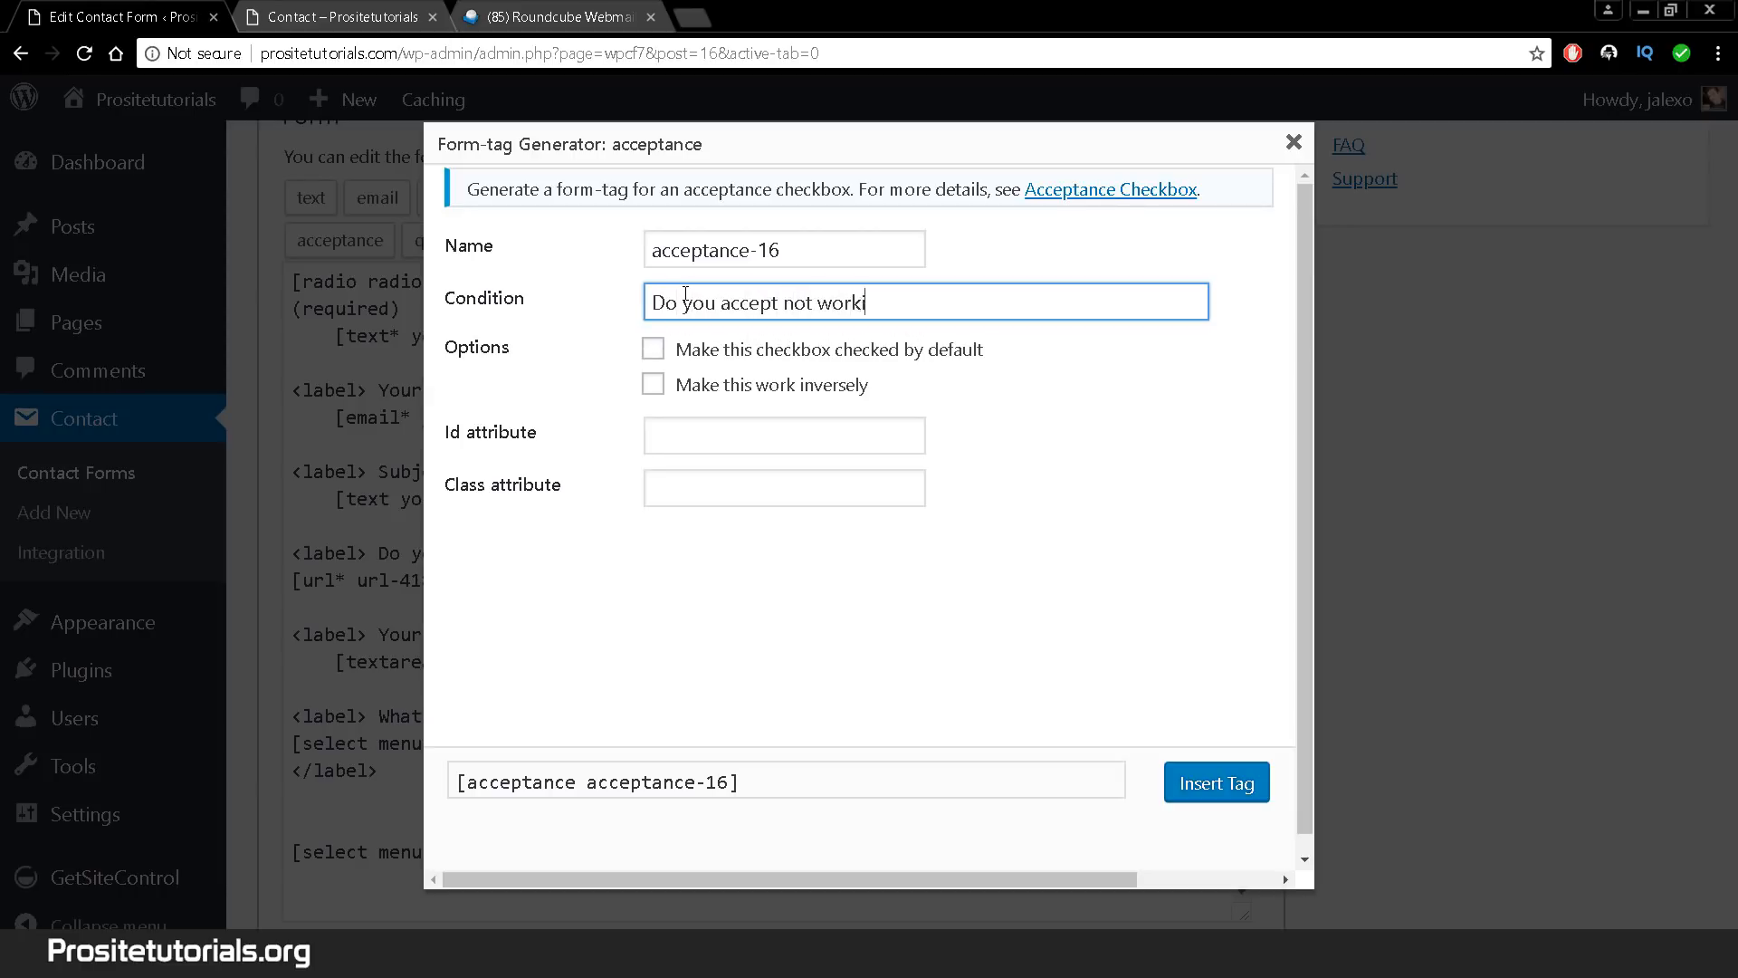
text(ng during the weekend)
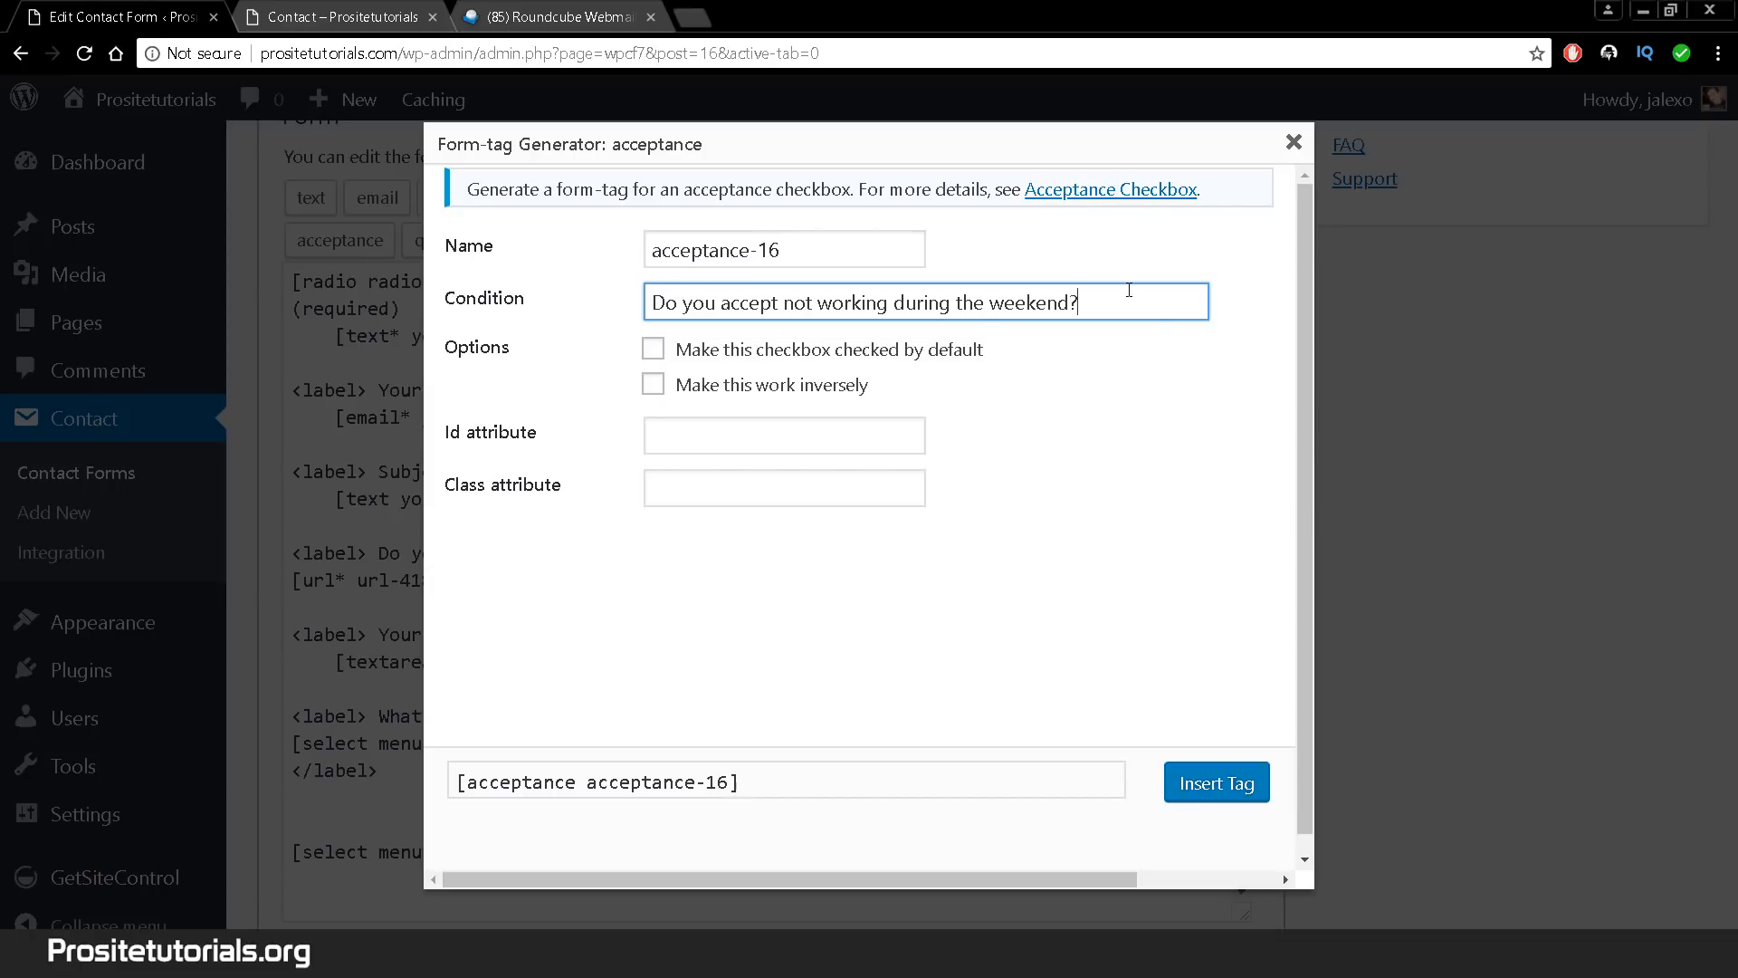
triple_click(942, 318)
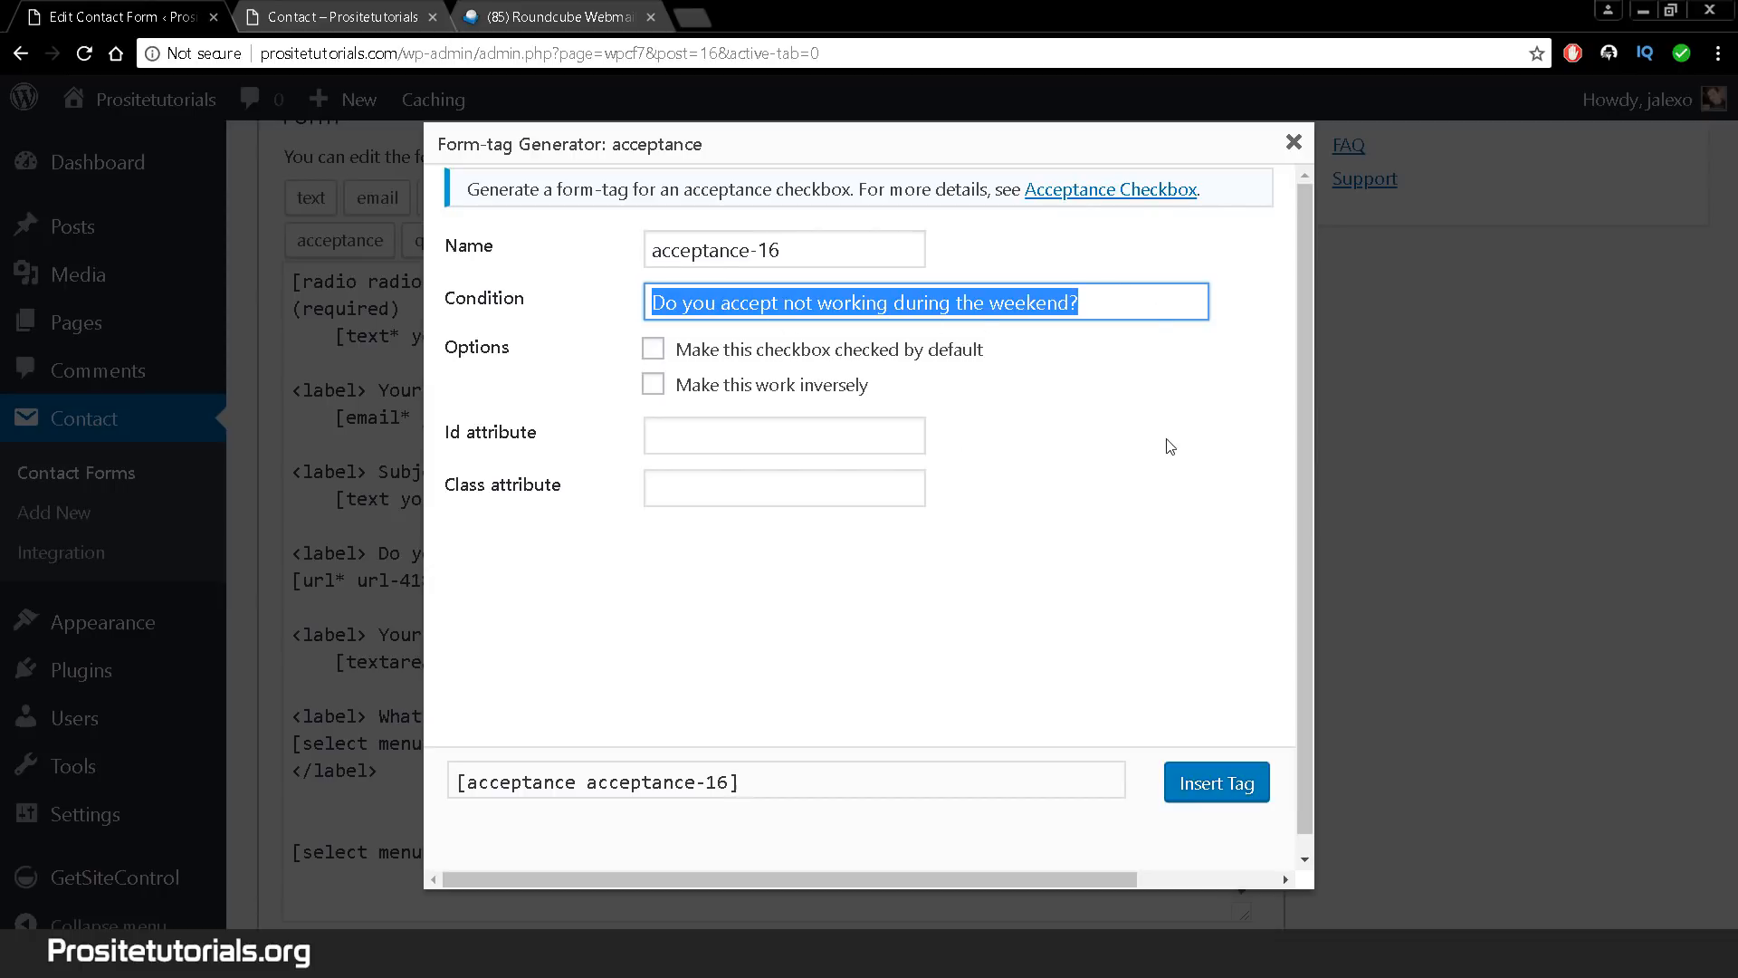
click(1017, 377)
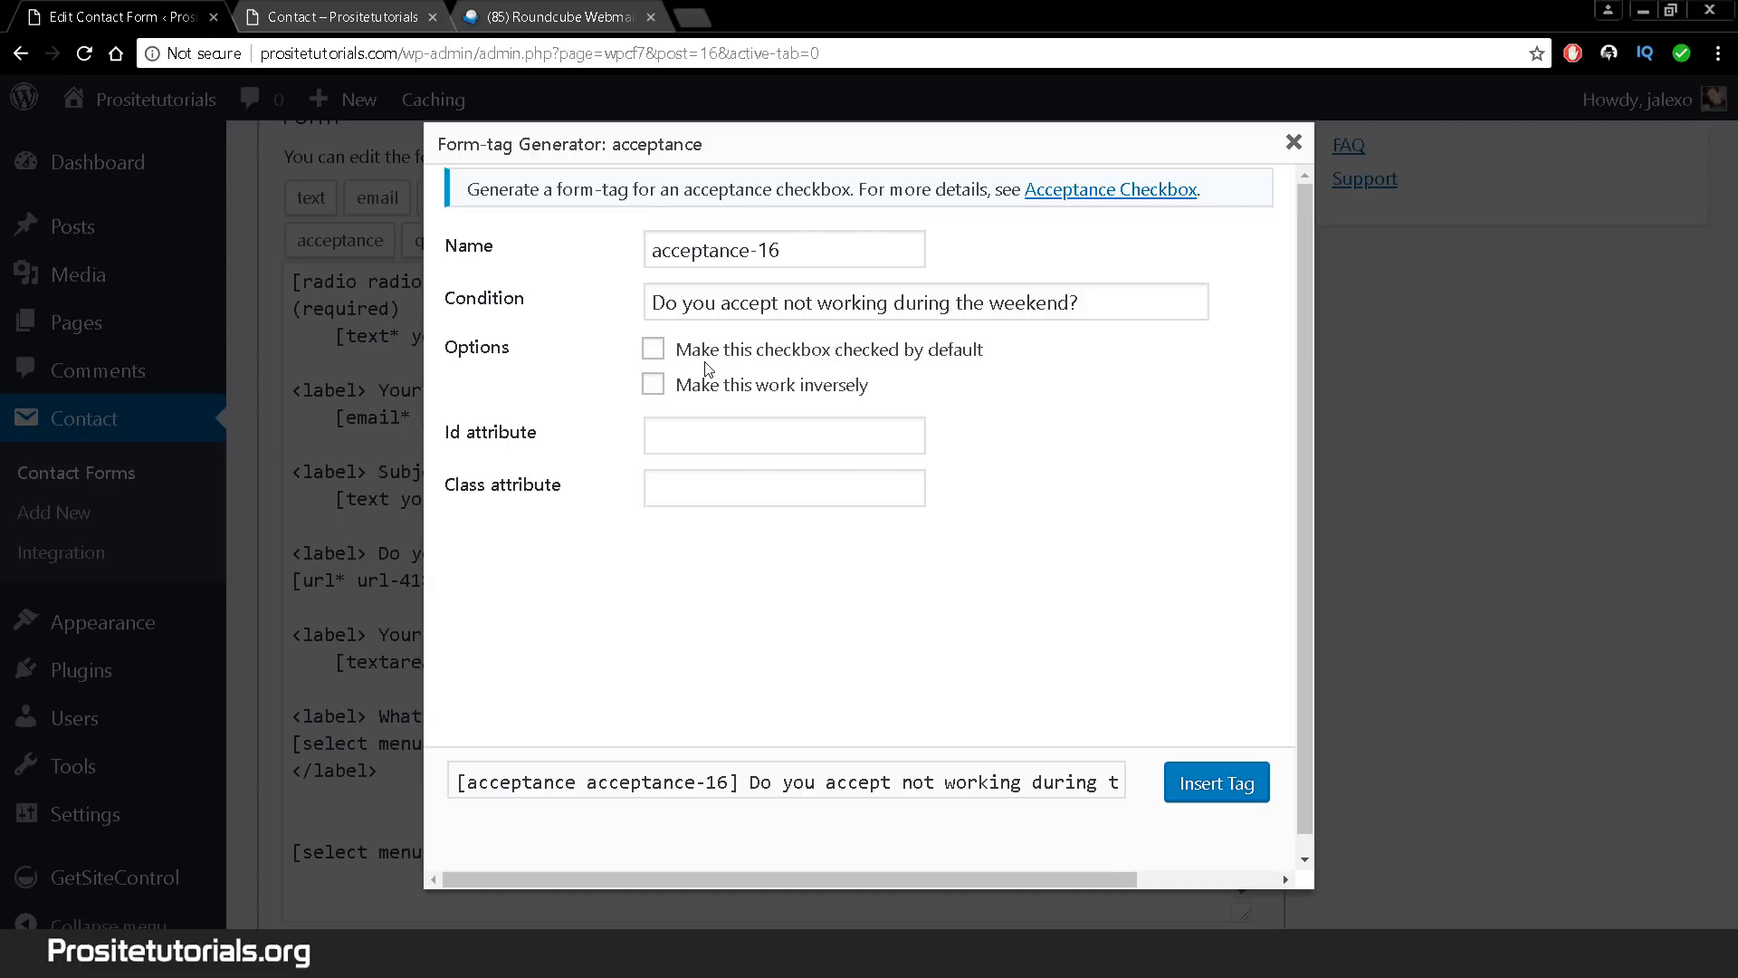
- Try the acceptance tag's checked-by-default option by switching it on and off repeatedly, leaving it off
click(653, 349)
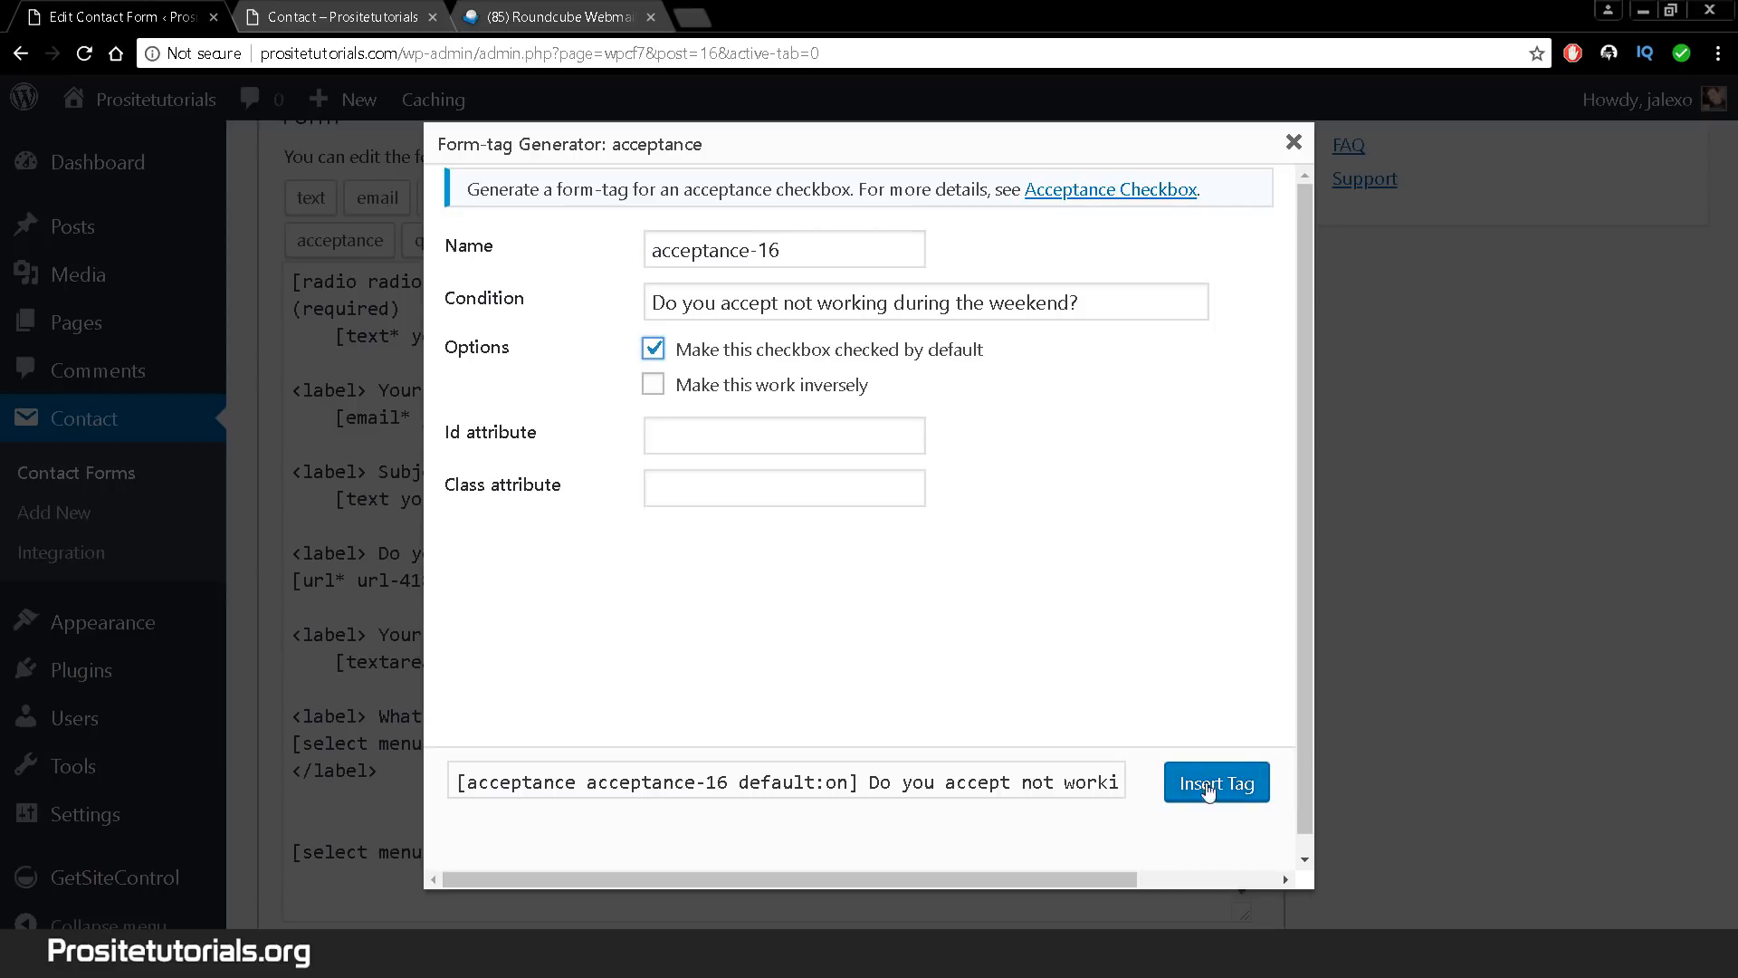
click(654, 350)
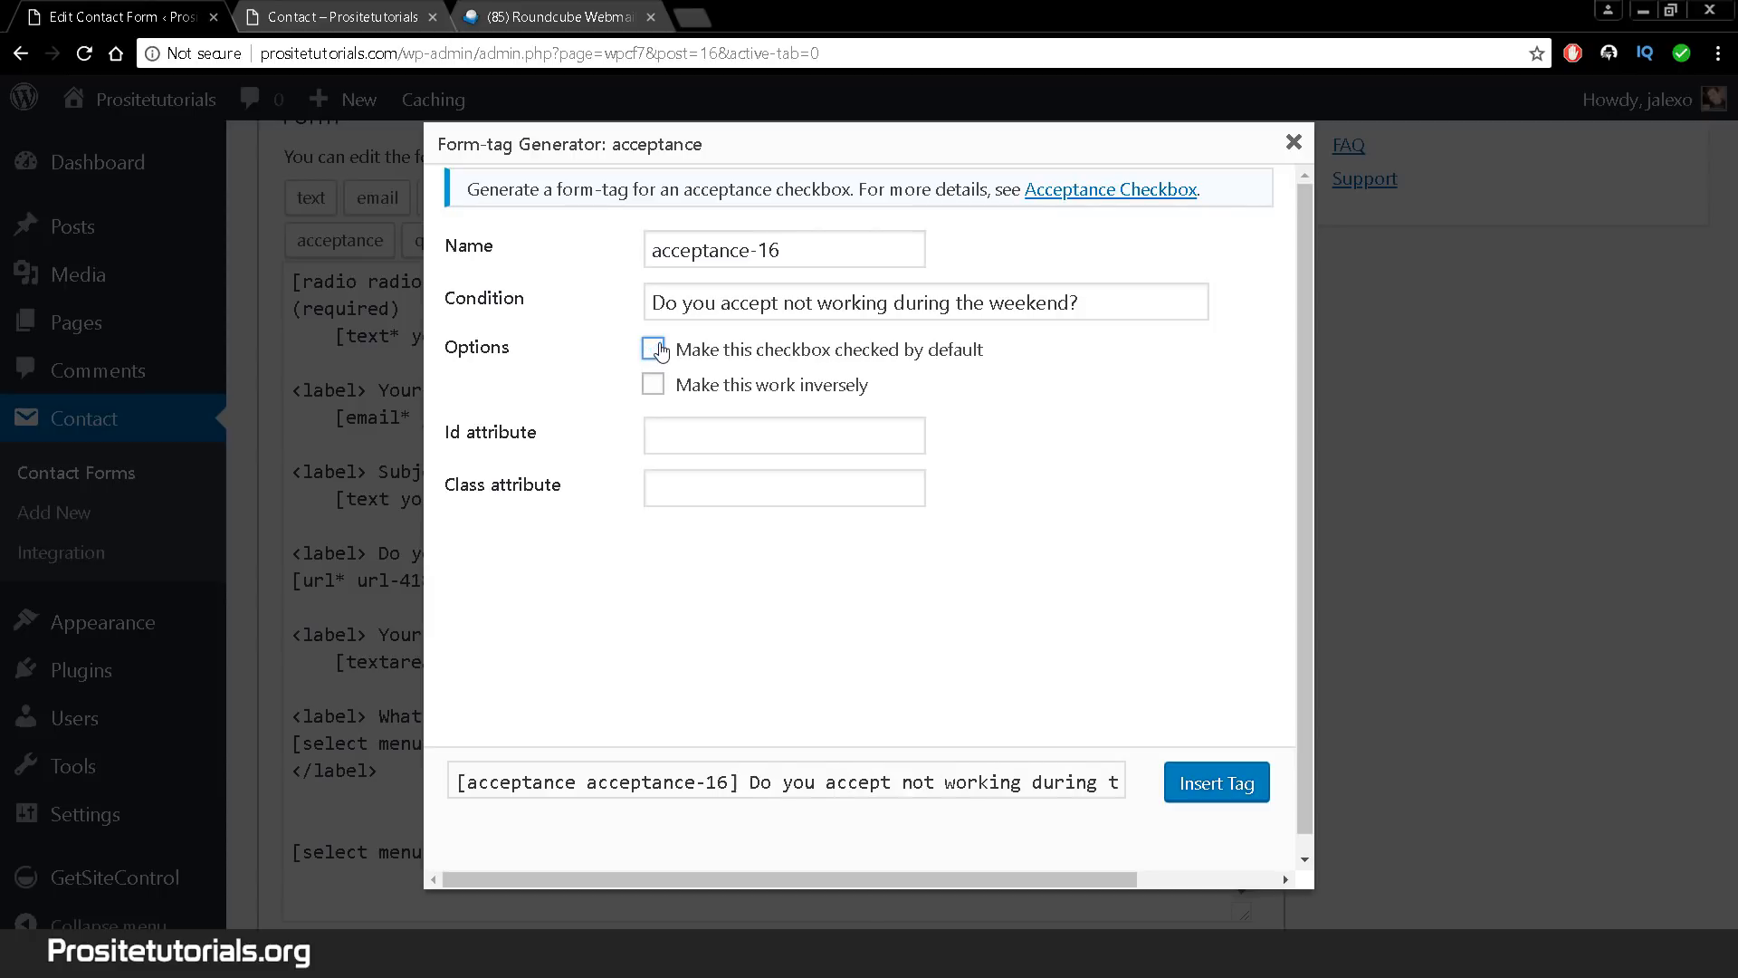
click(654, 350)
click(654, 350)
click(654, 350)
click(655, 351)
click(655, 351)
click(654, 351)
click(654, 350)
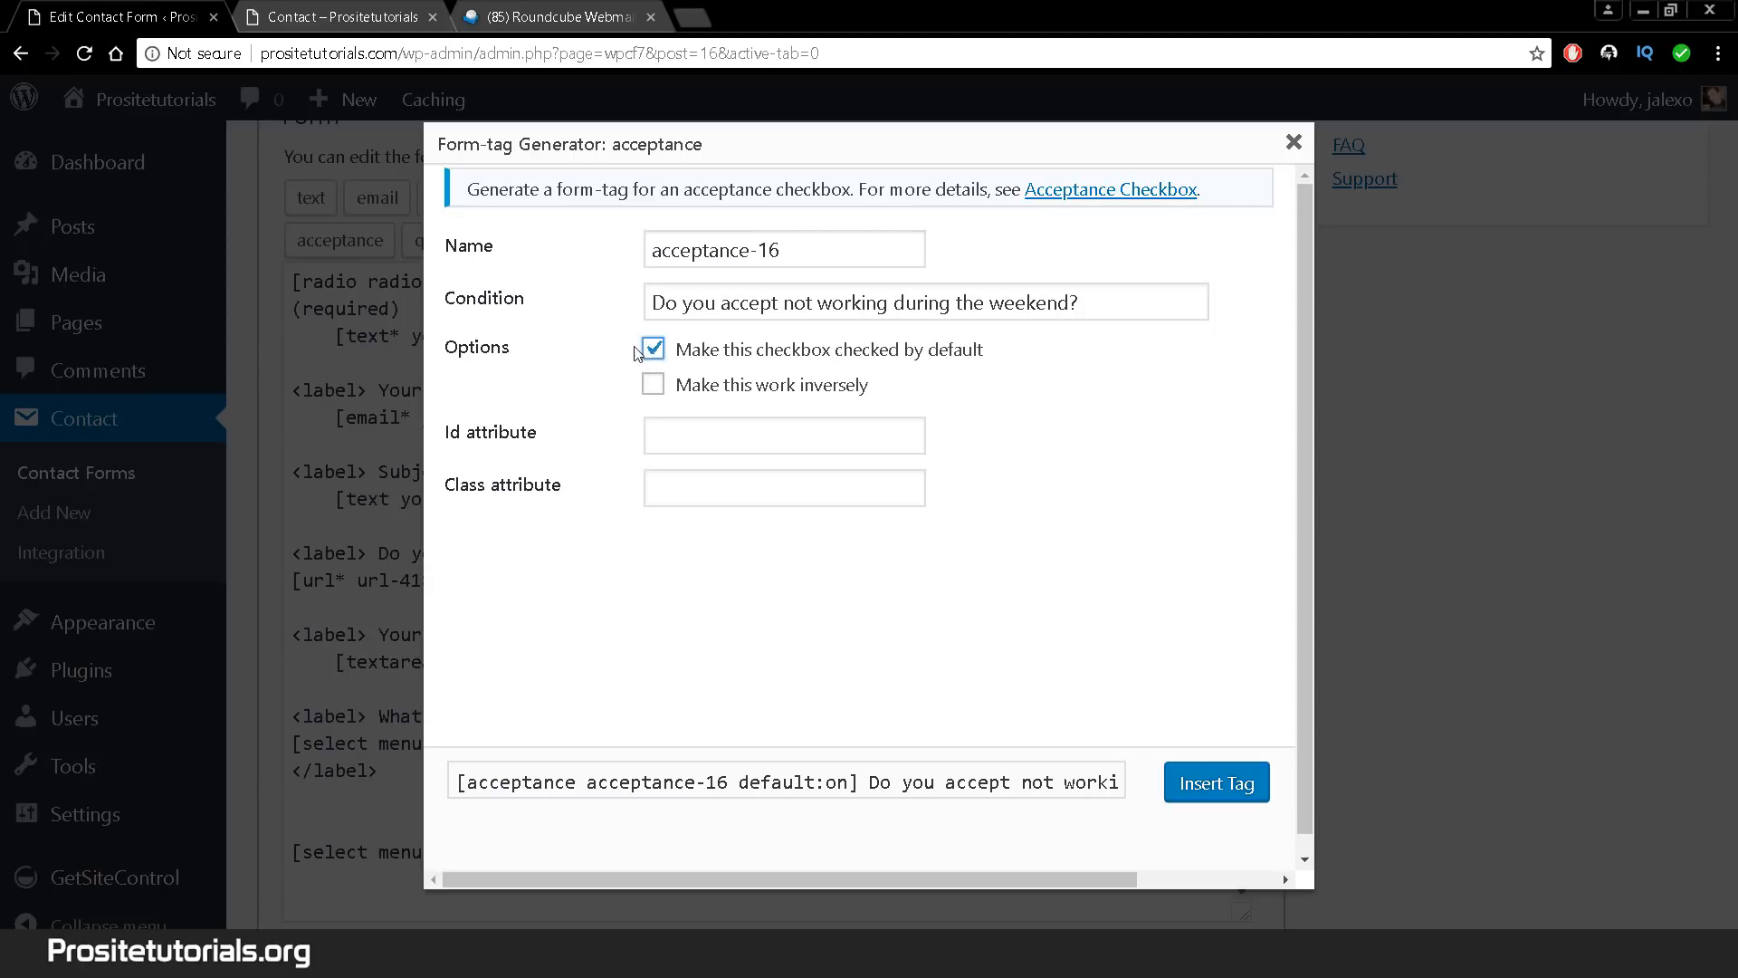
click(654, 351)
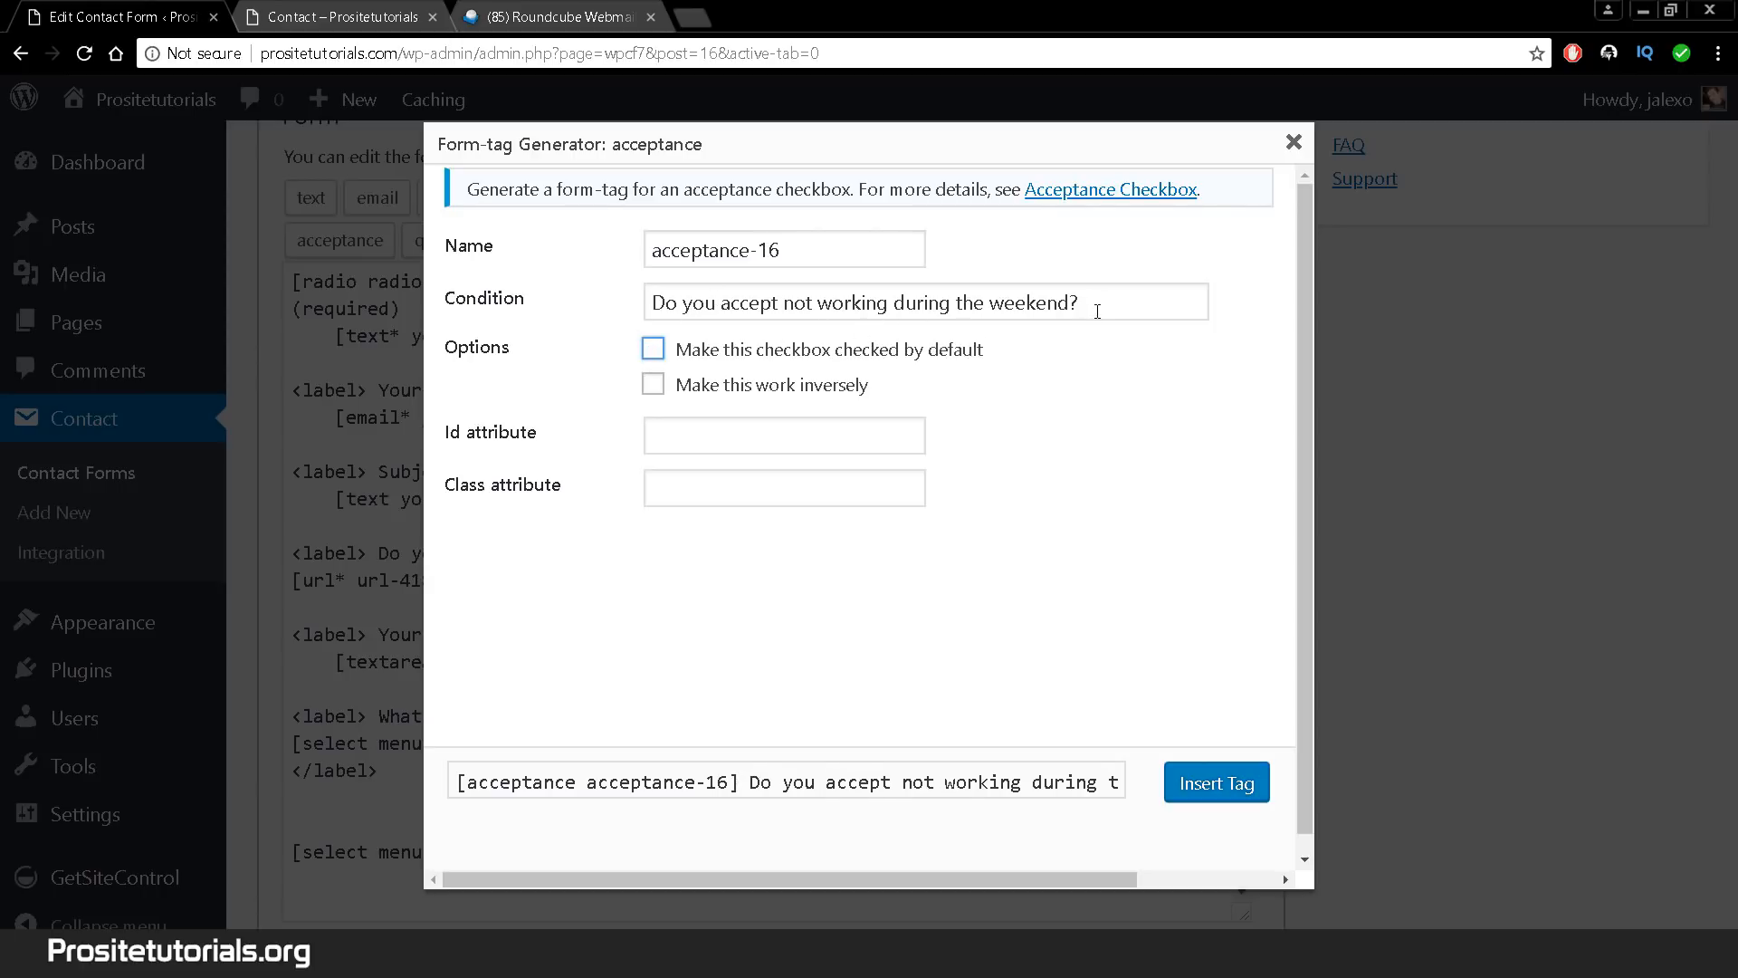
- Try combining the acceptance tag's checked-by-default and work-inversely options, and clear both of them again
drag(1132, 299, 647, 302)
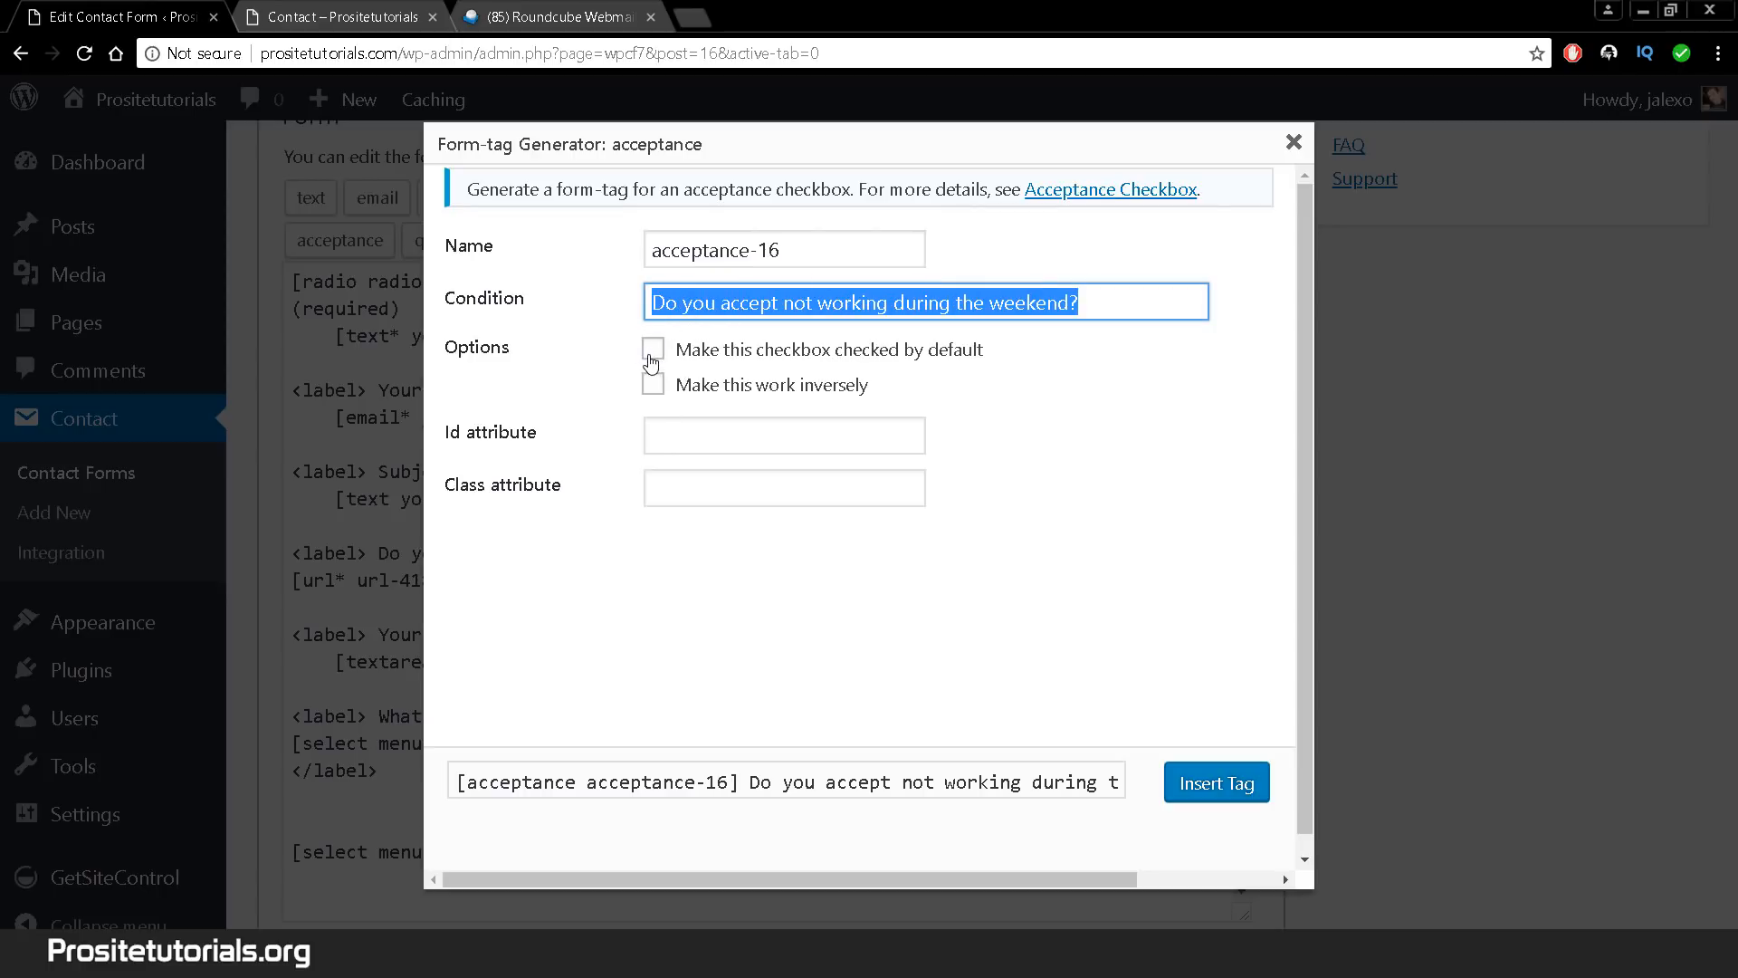
click(652, 353)
click(652, 387)
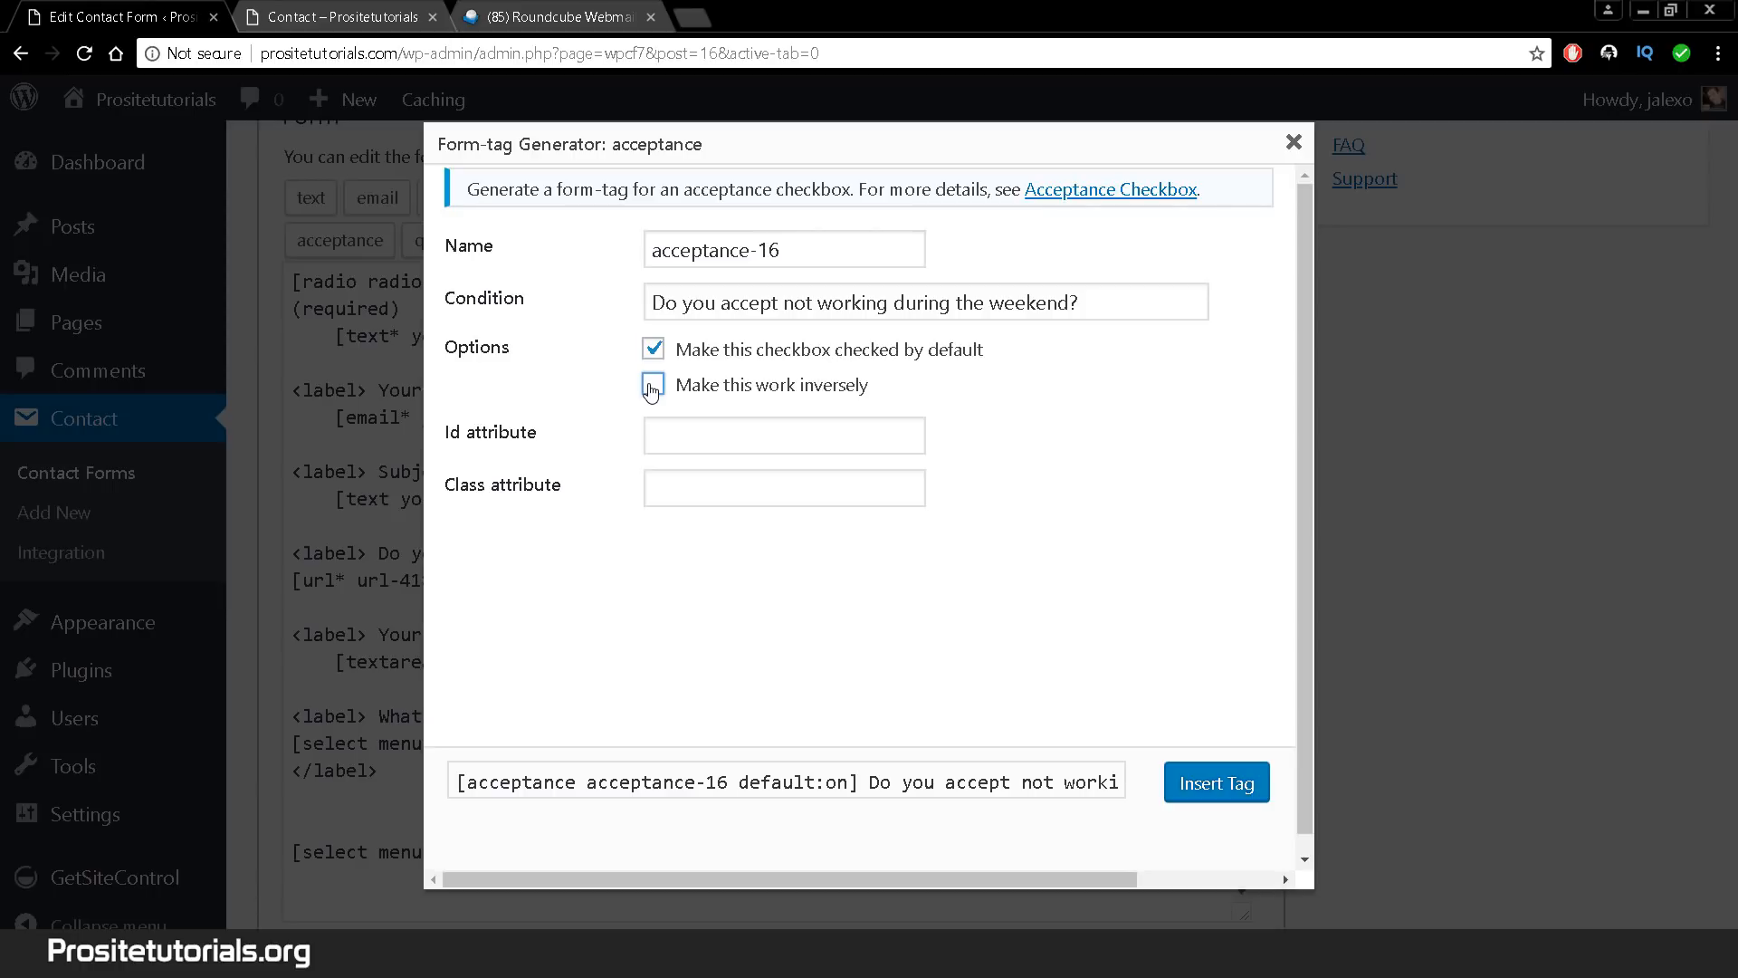
click(651, 388)
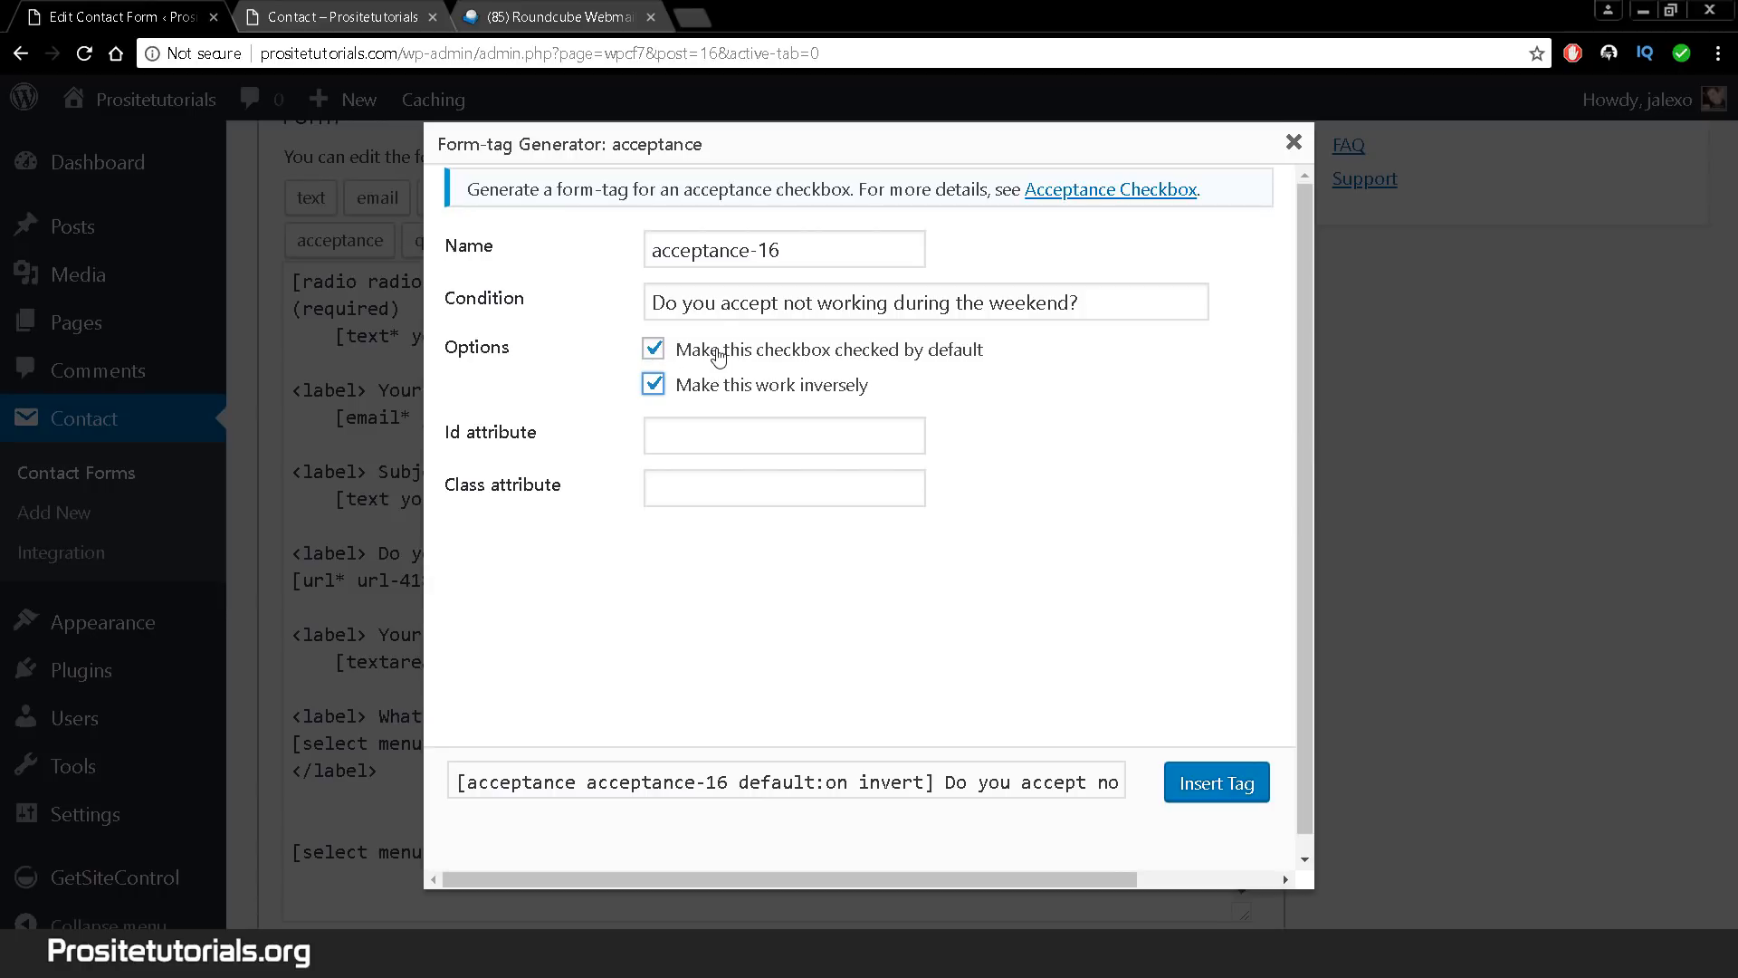
click(659, 357)
click(658, 358)
click(658, 357)
click(659, 357)
click(653, 384)
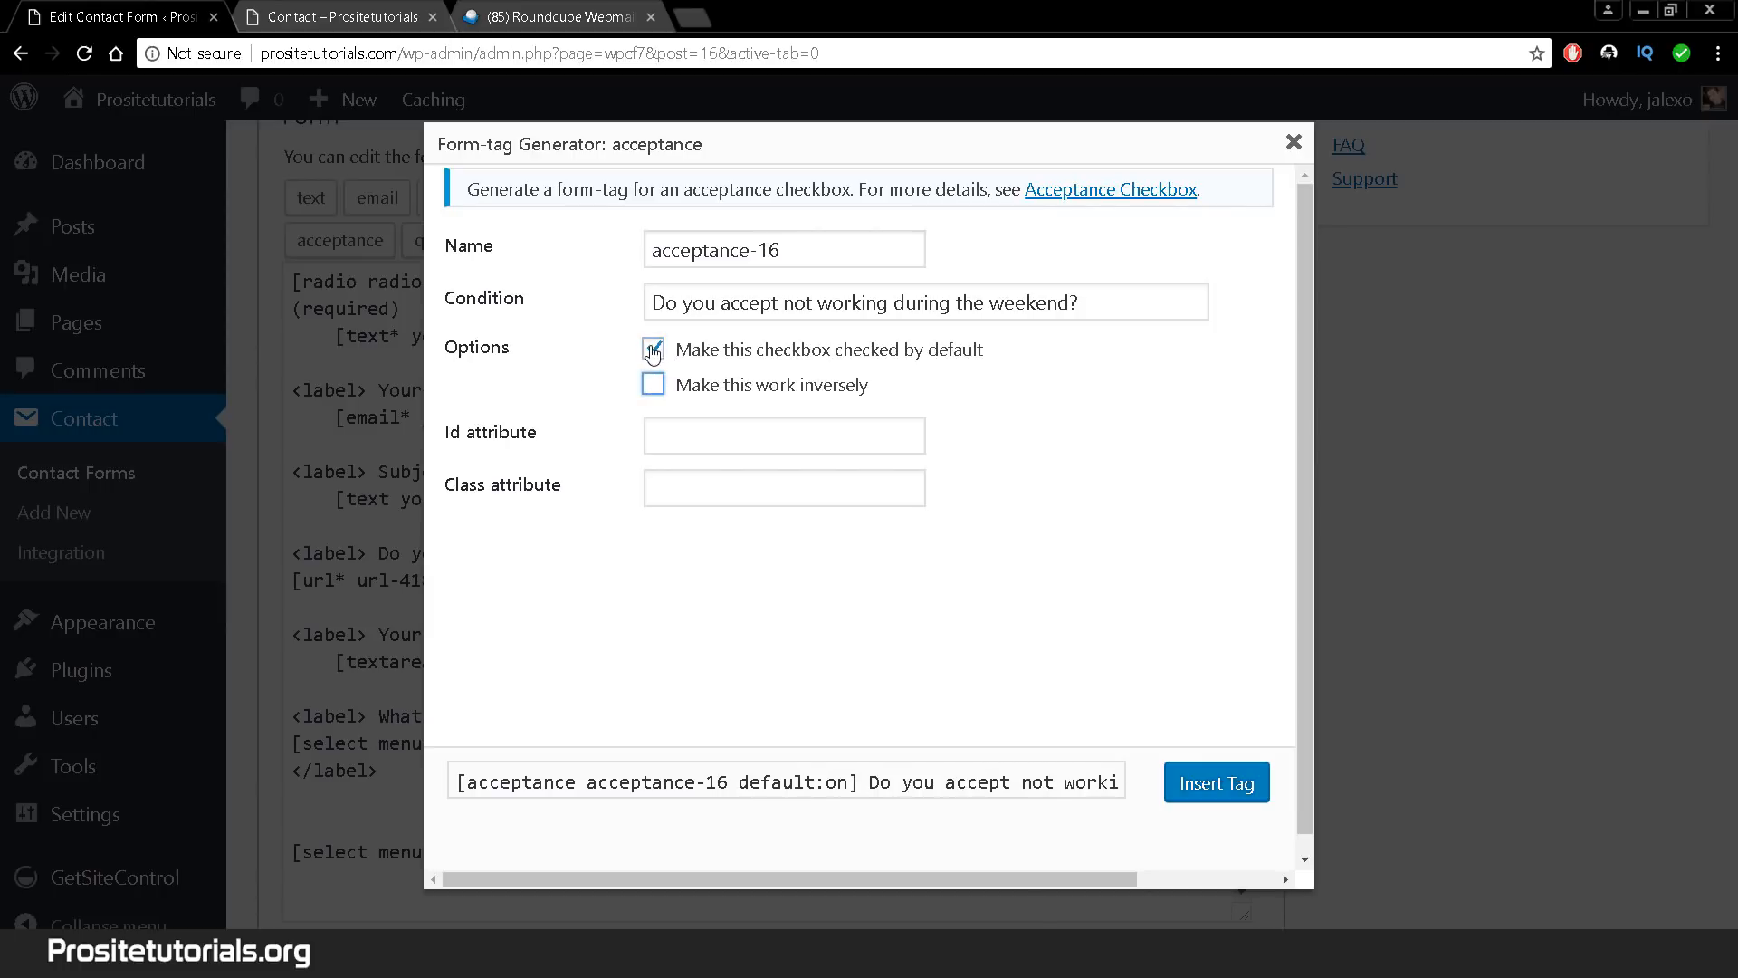
click(653, 353)
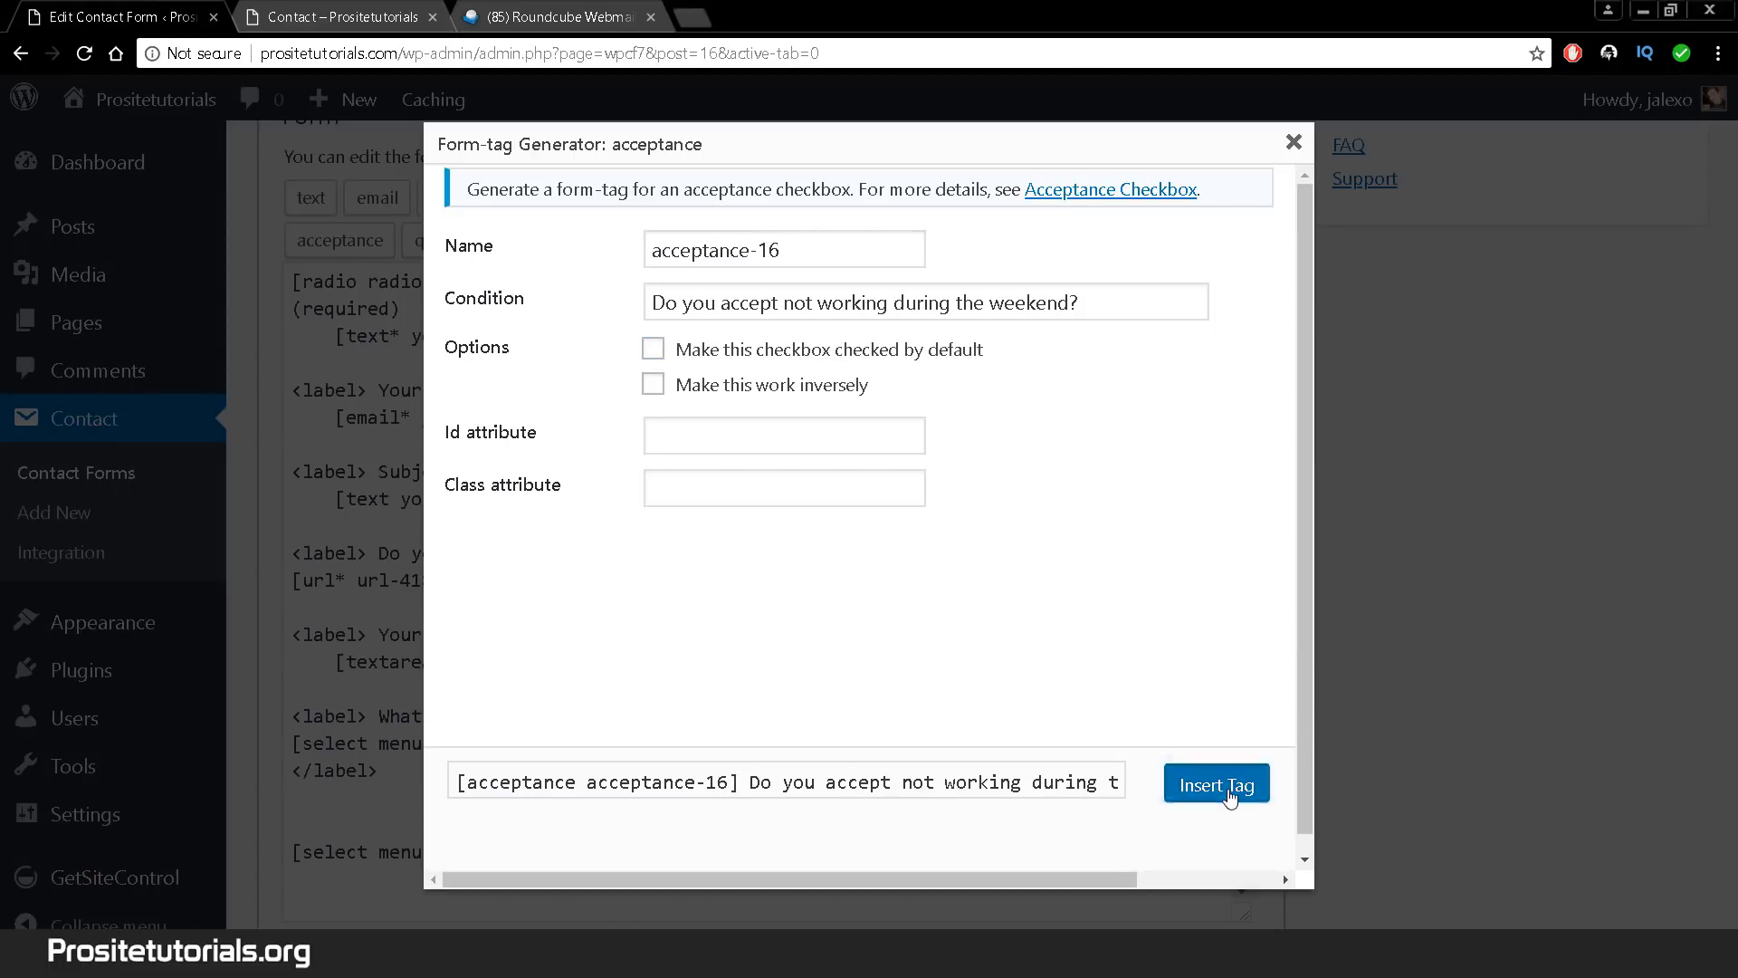
- Insert the acceptance tag above the submit tag, save the form, and reload the Contact page
click(1216, 784)
scroll(1142, 741, down, 3)
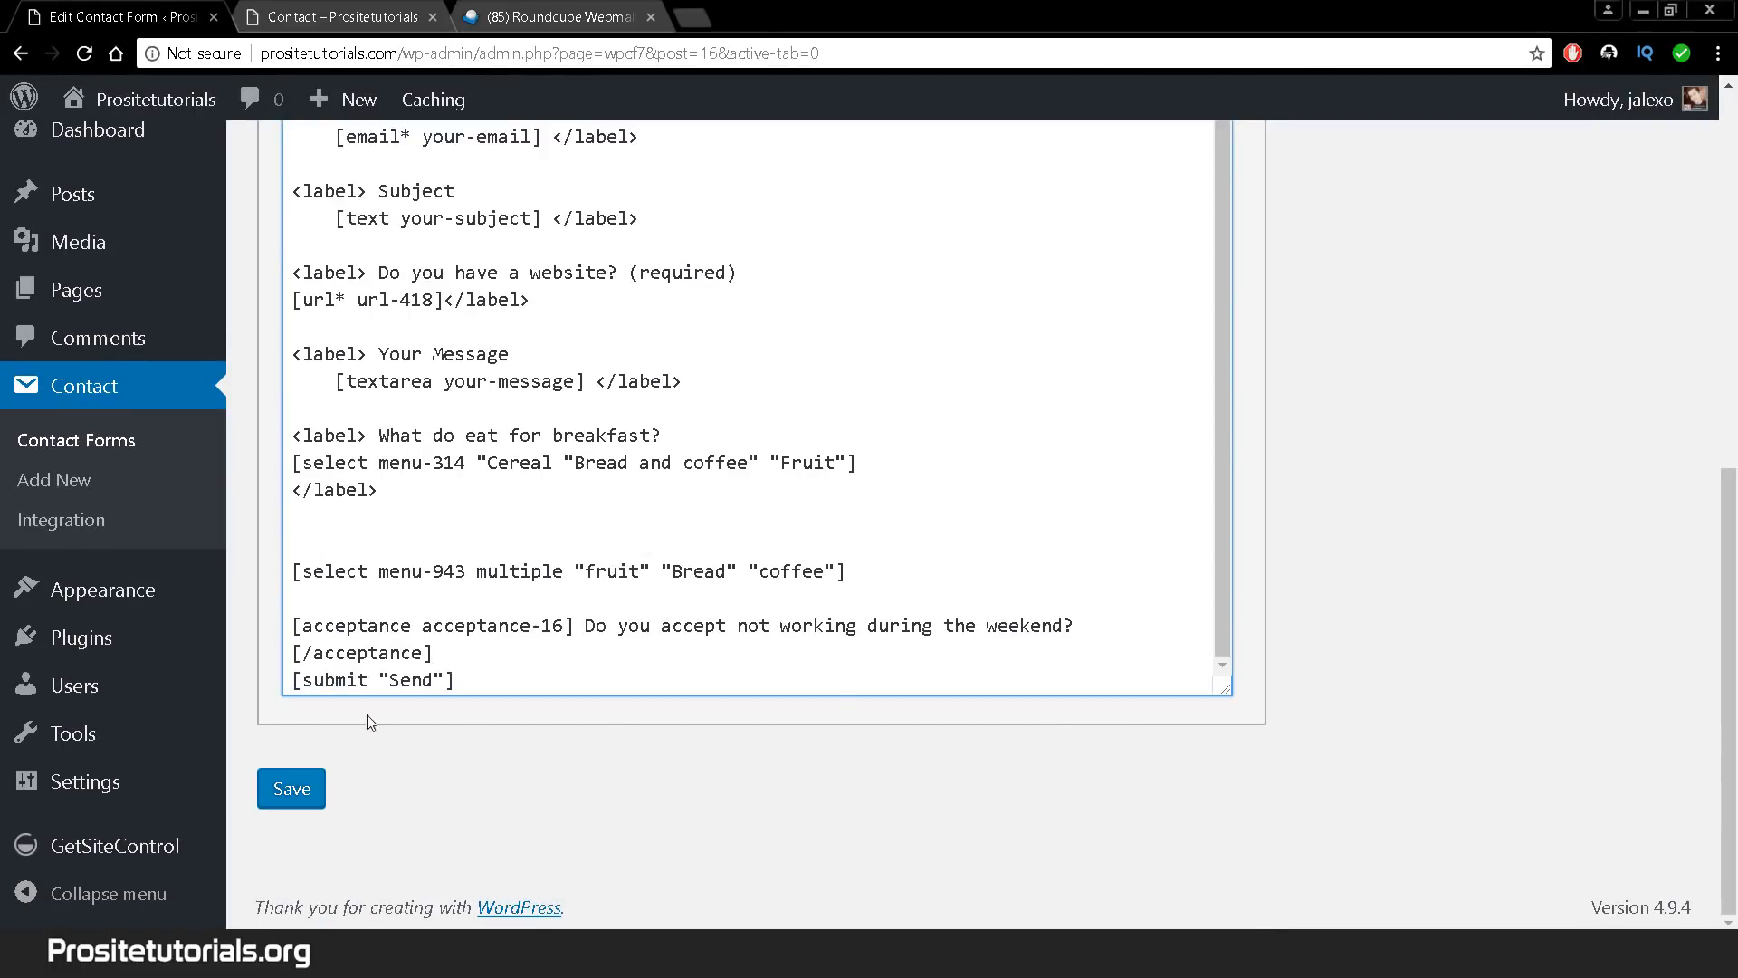
click(303, 780)
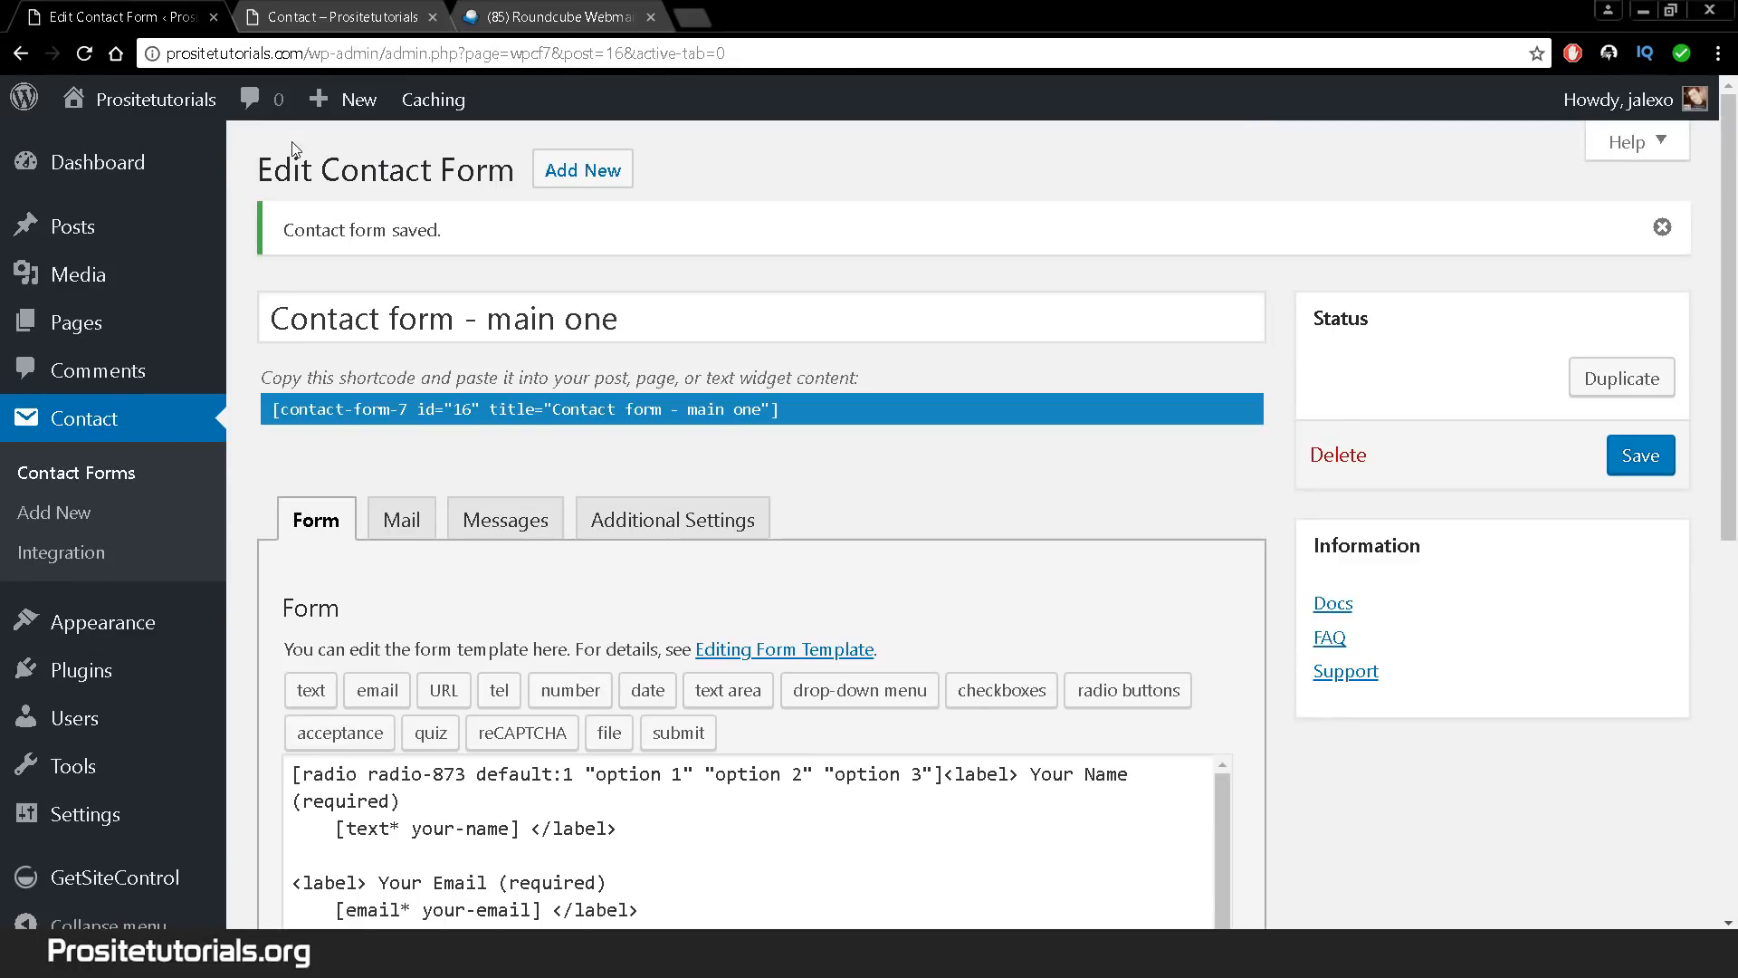
click(346, 7)
click(84, 53)
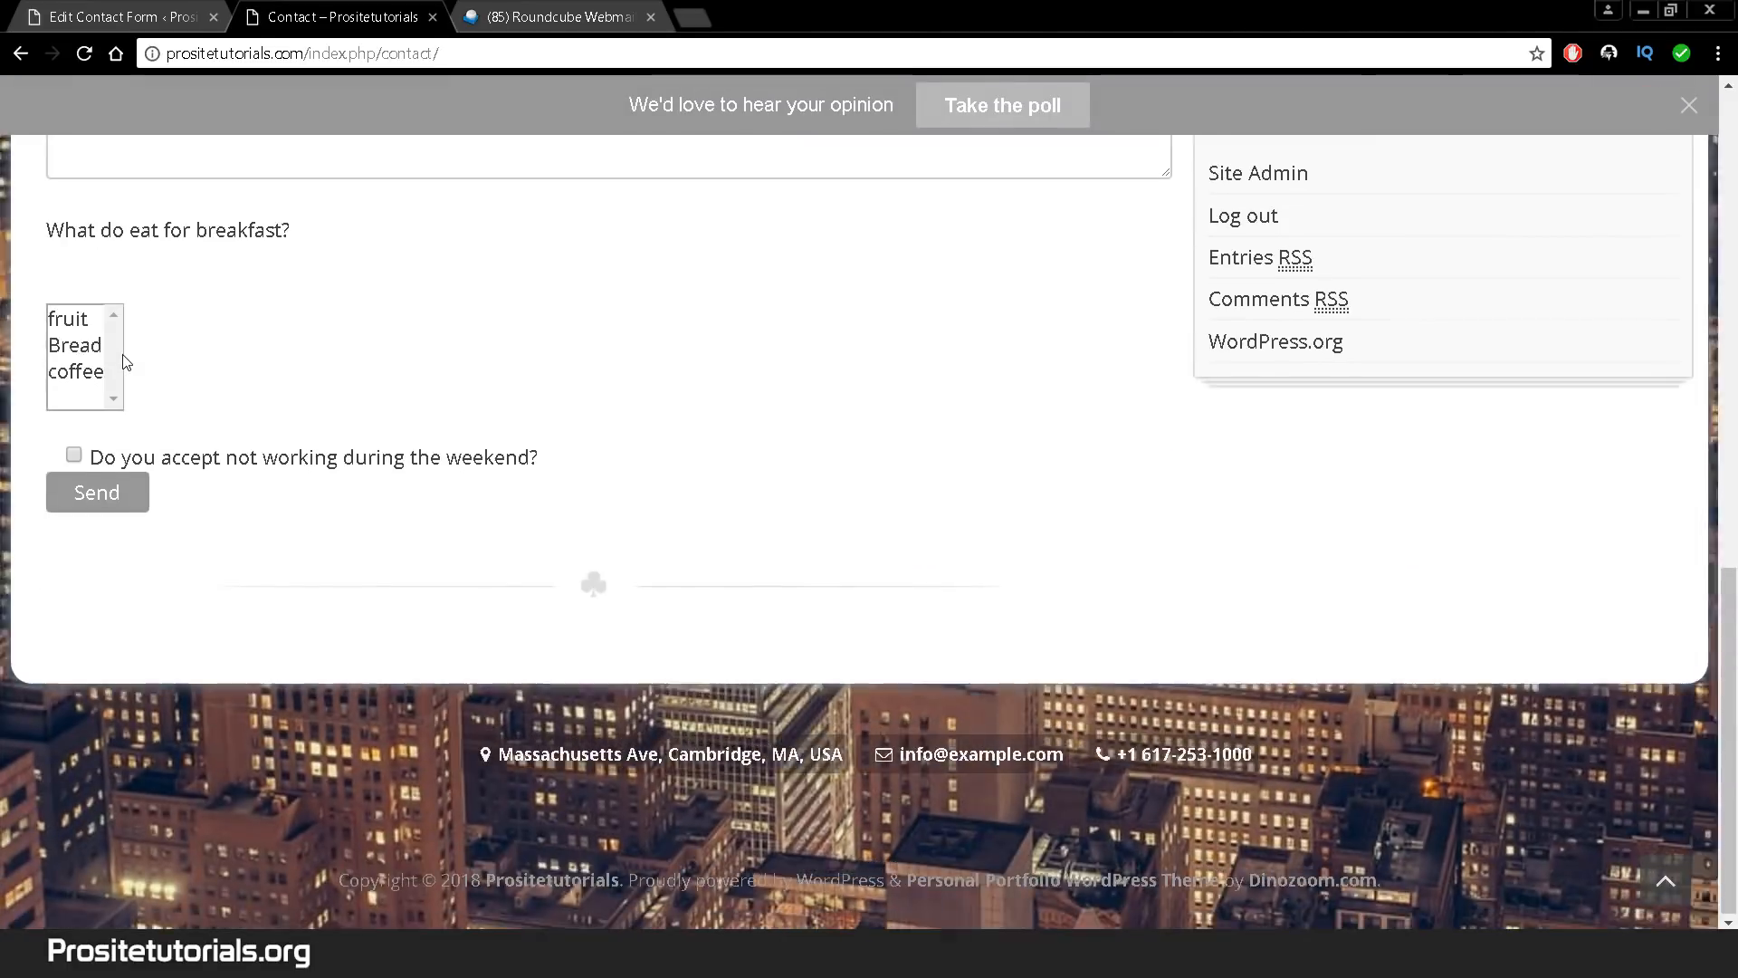
- Test the weekend acceptance checkbox on the Contact page by ticking and unticking it through its box and label
click(74, 456)
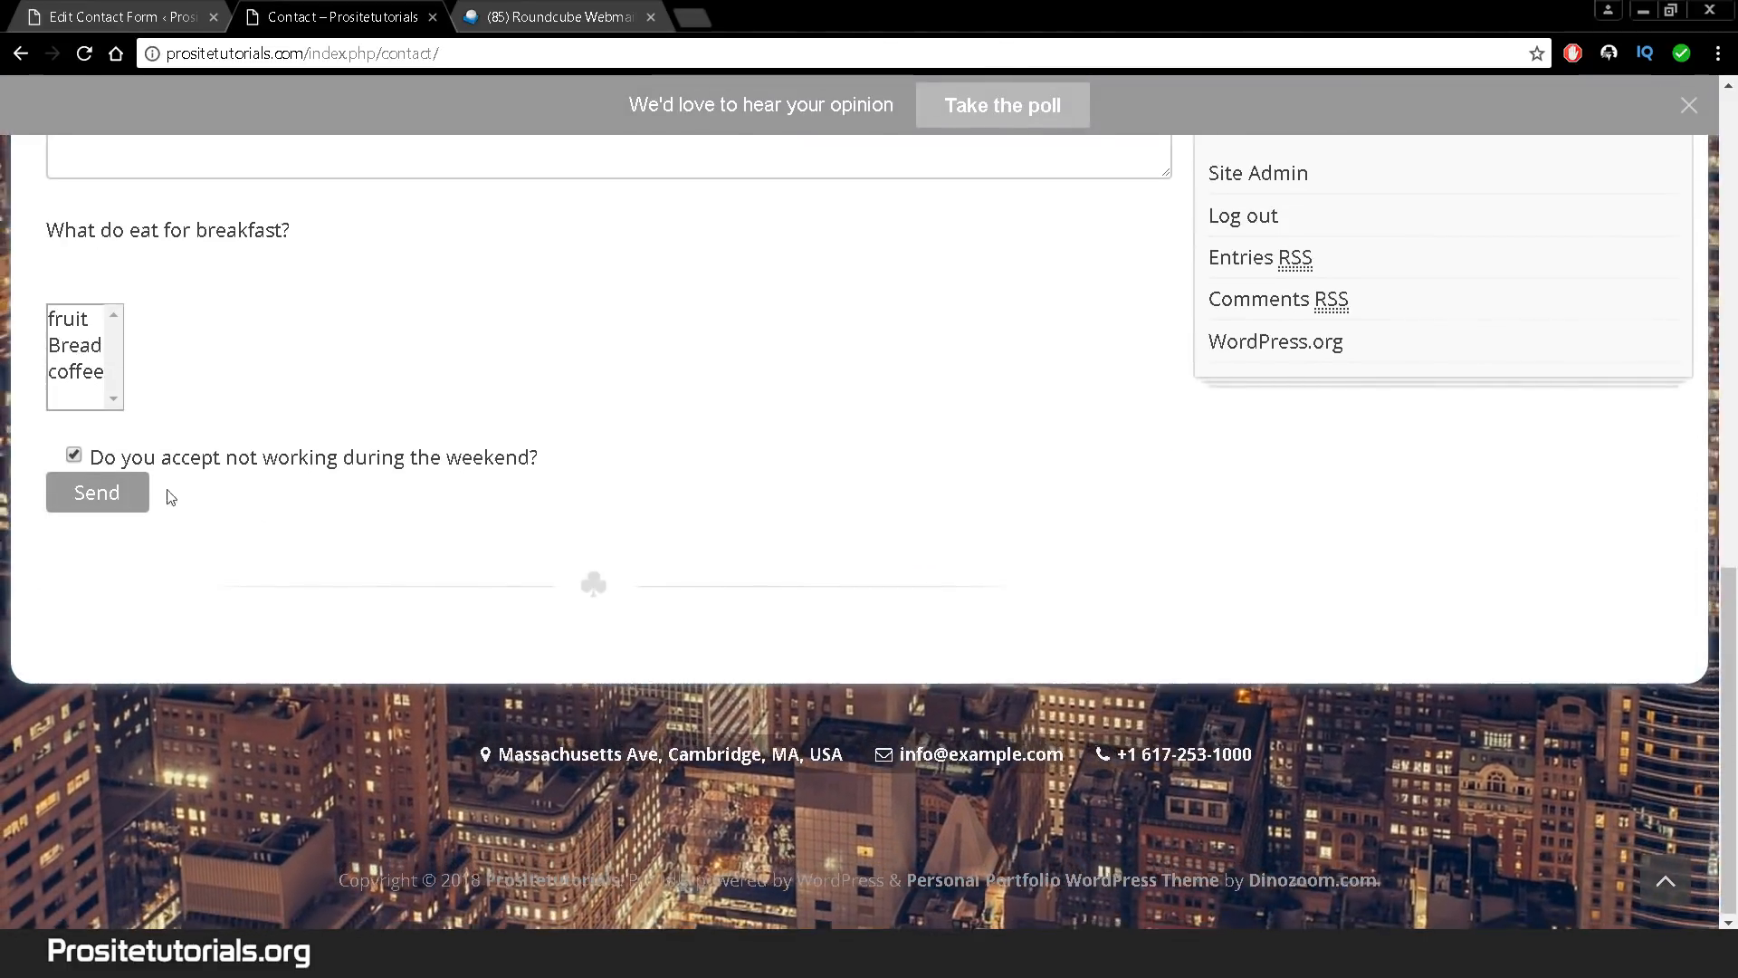
click(480, 466)
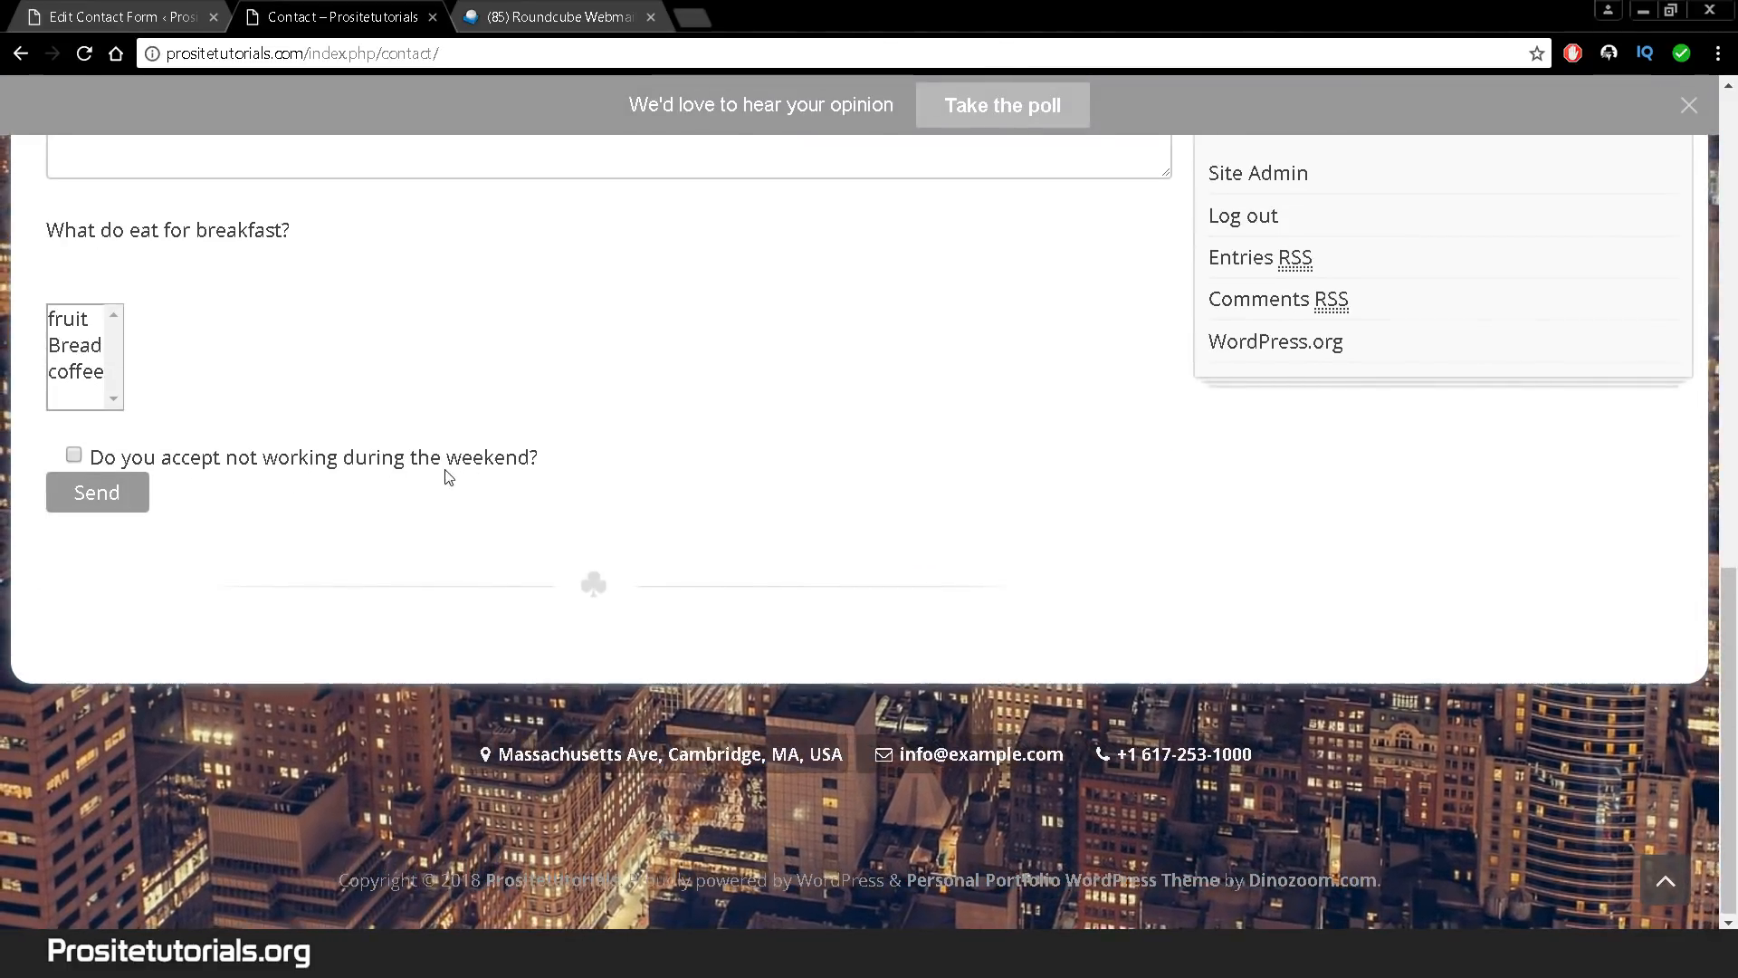
click(241, 467)
- Compare the acceptance generator's checked-by-default option with the checkbox on the reloaded Contact page, and close the generator without inserting a tag
click(204, 17)
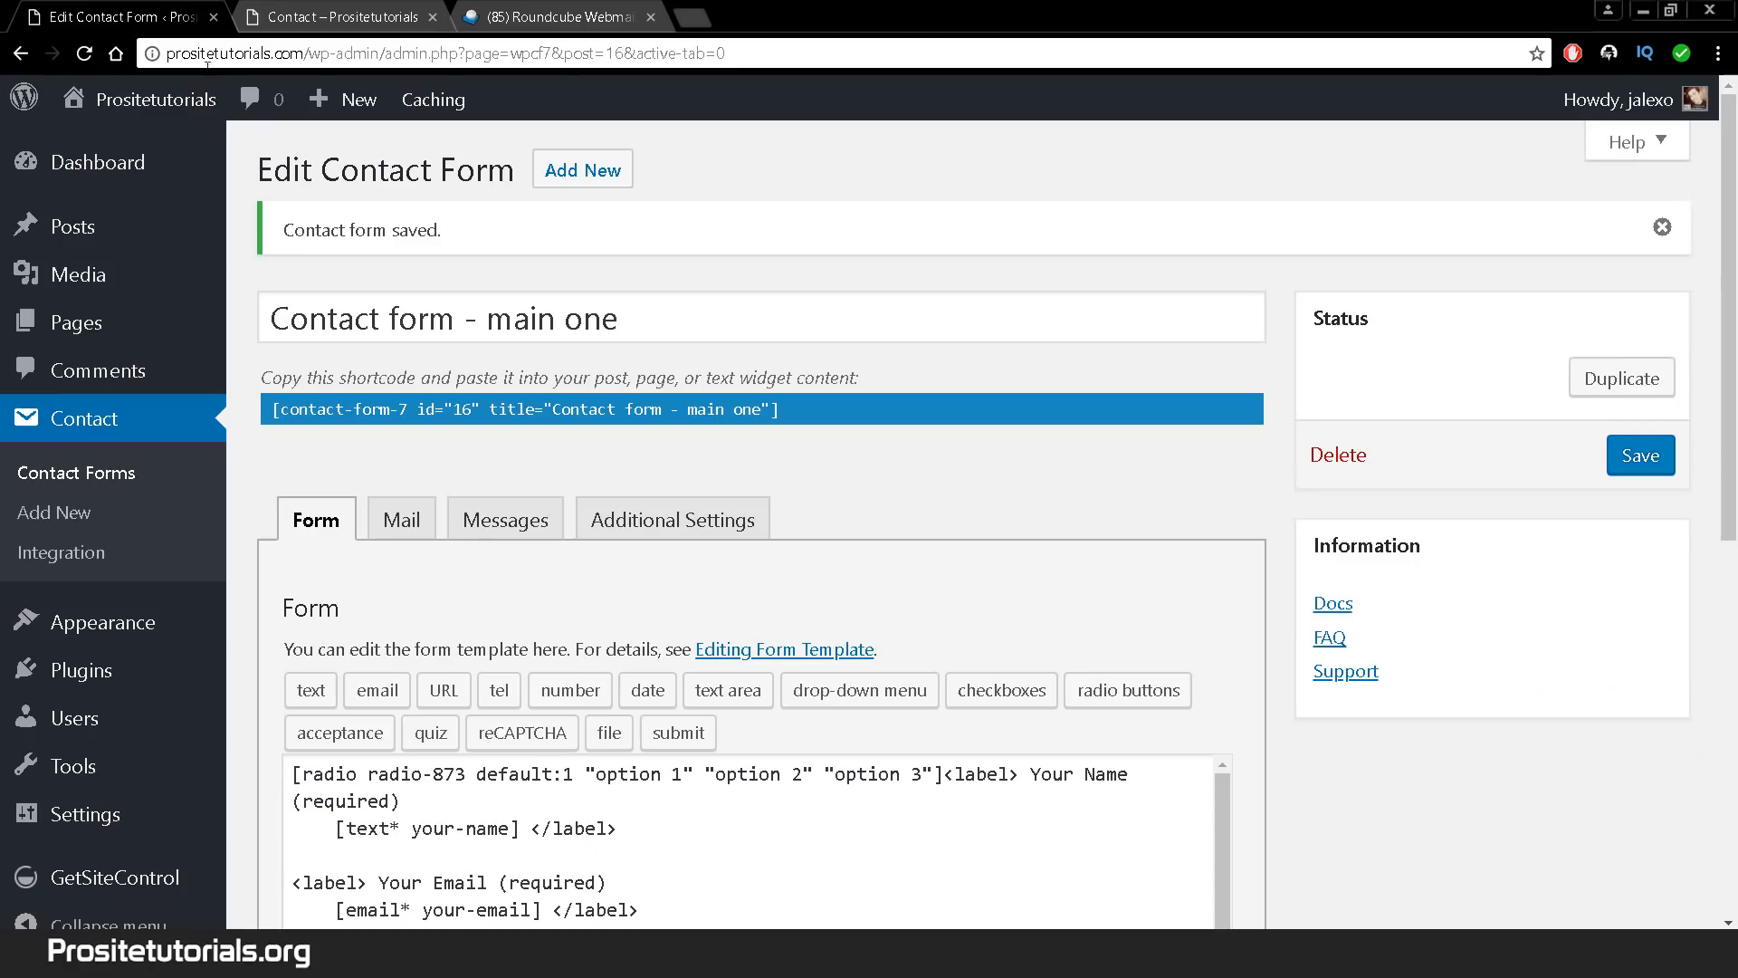
click(312, 732)
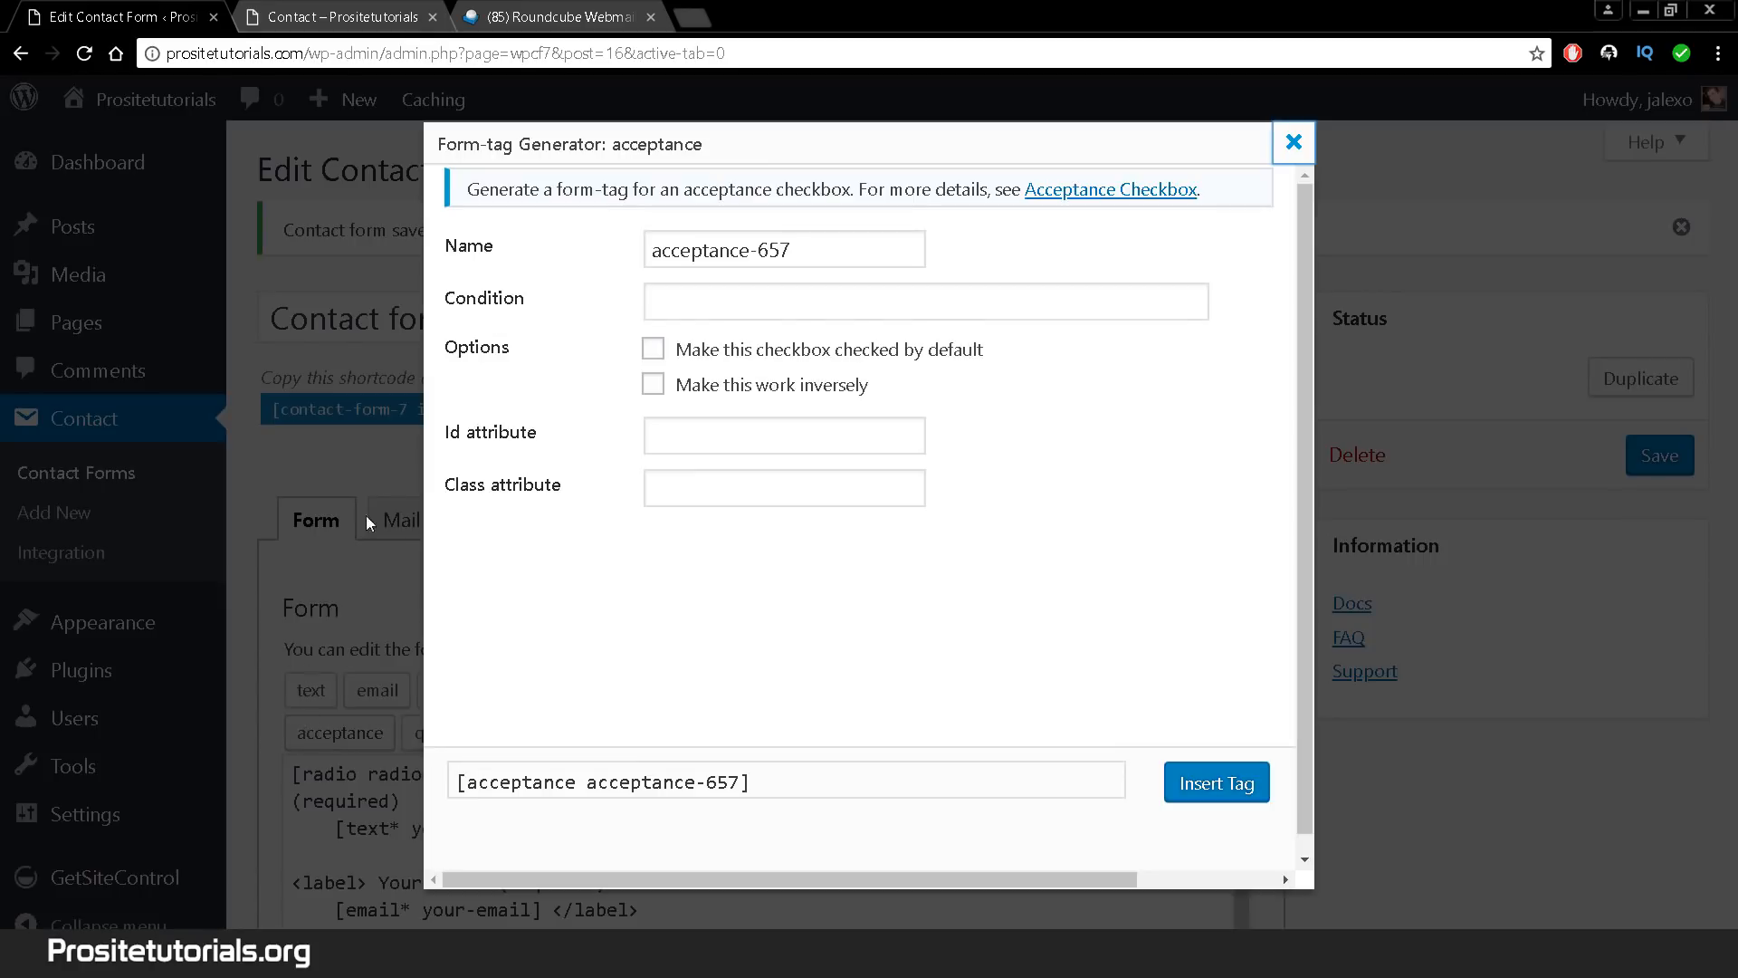
click(653, 349)
click(653, 349)
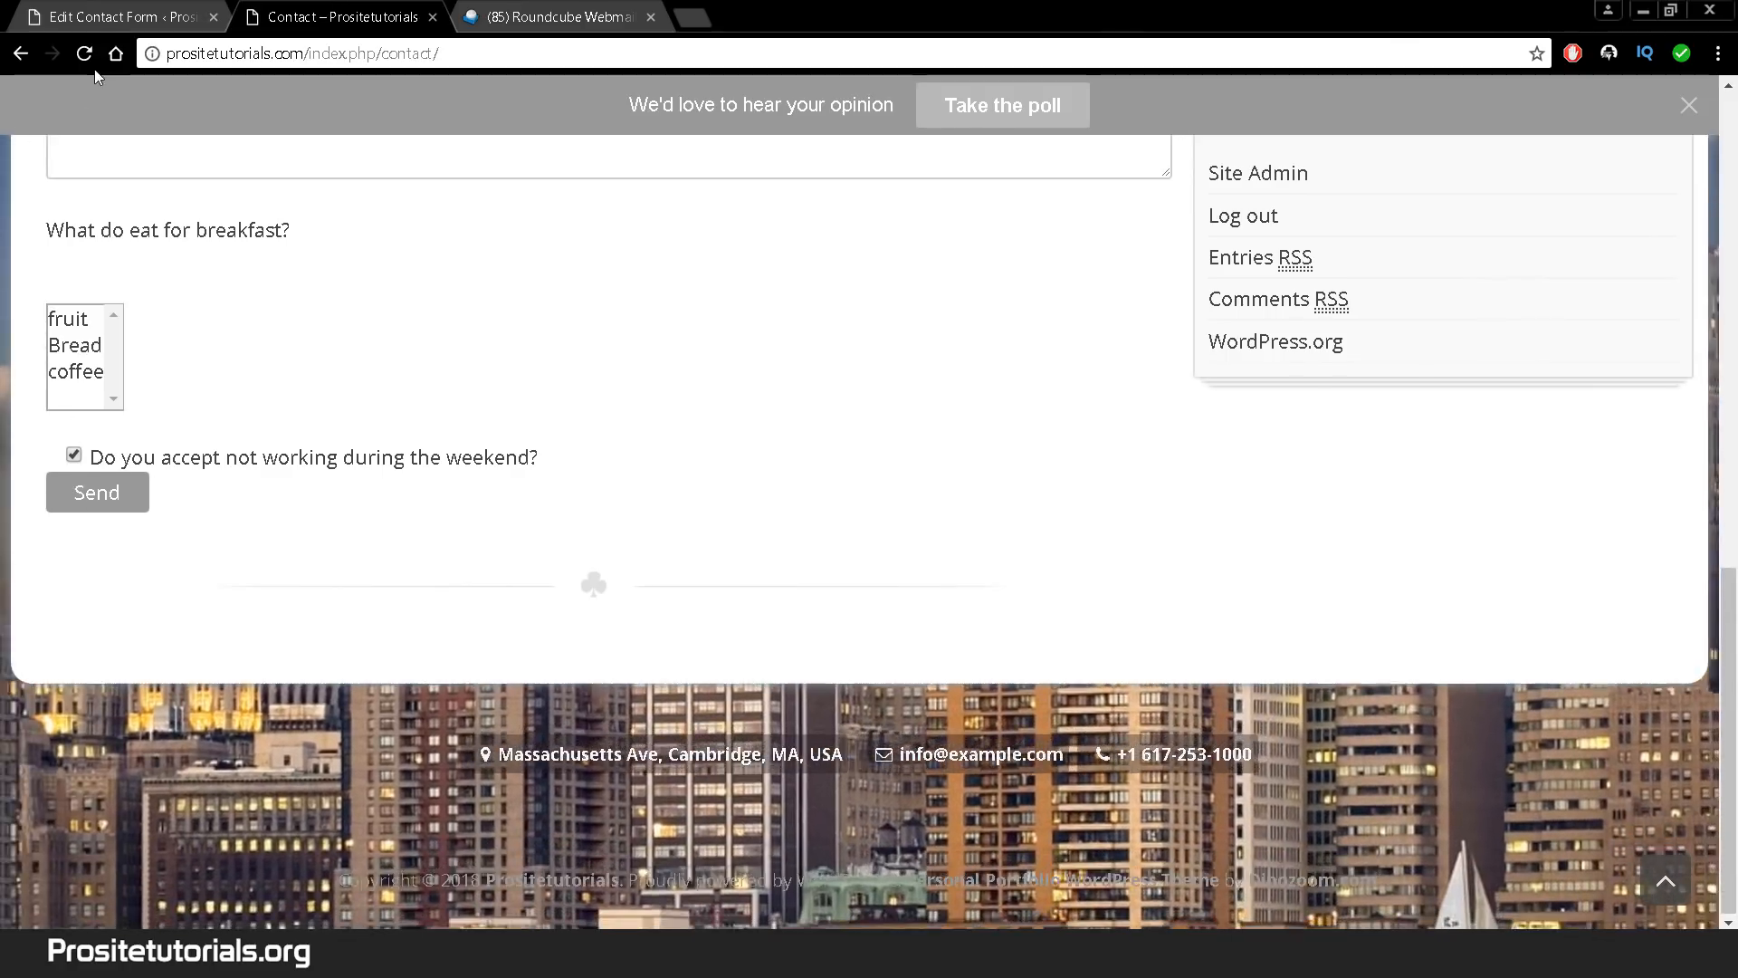
click(85, 54)
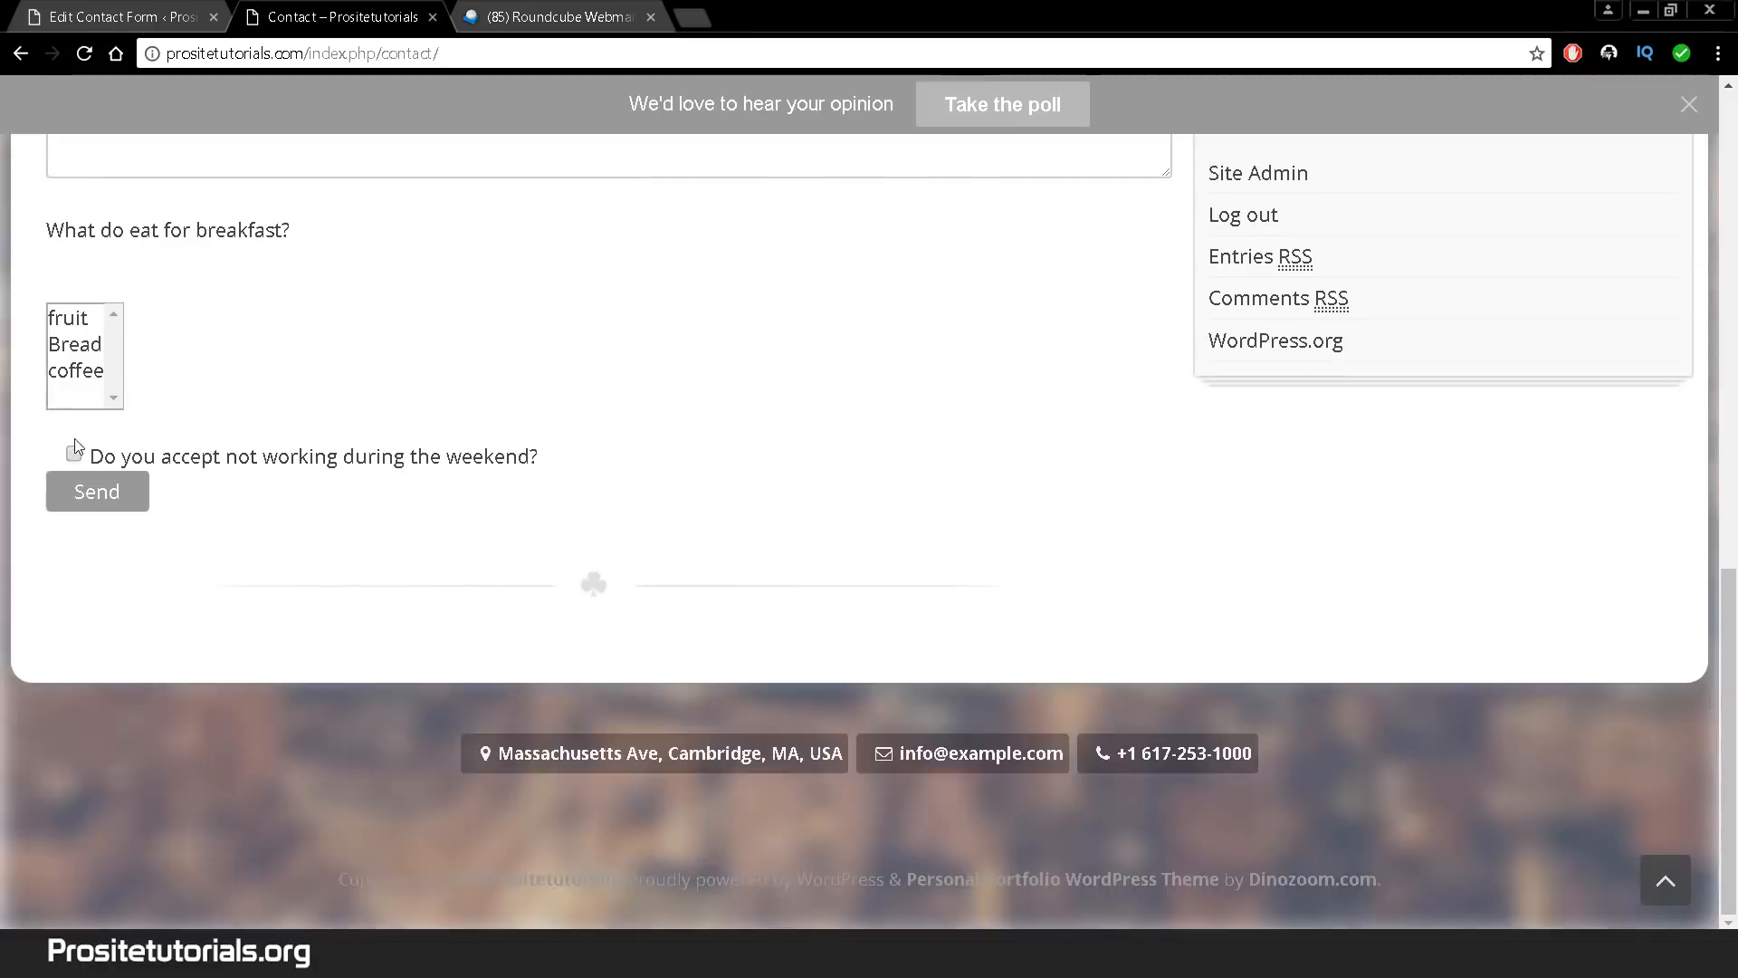
click(73, 457)
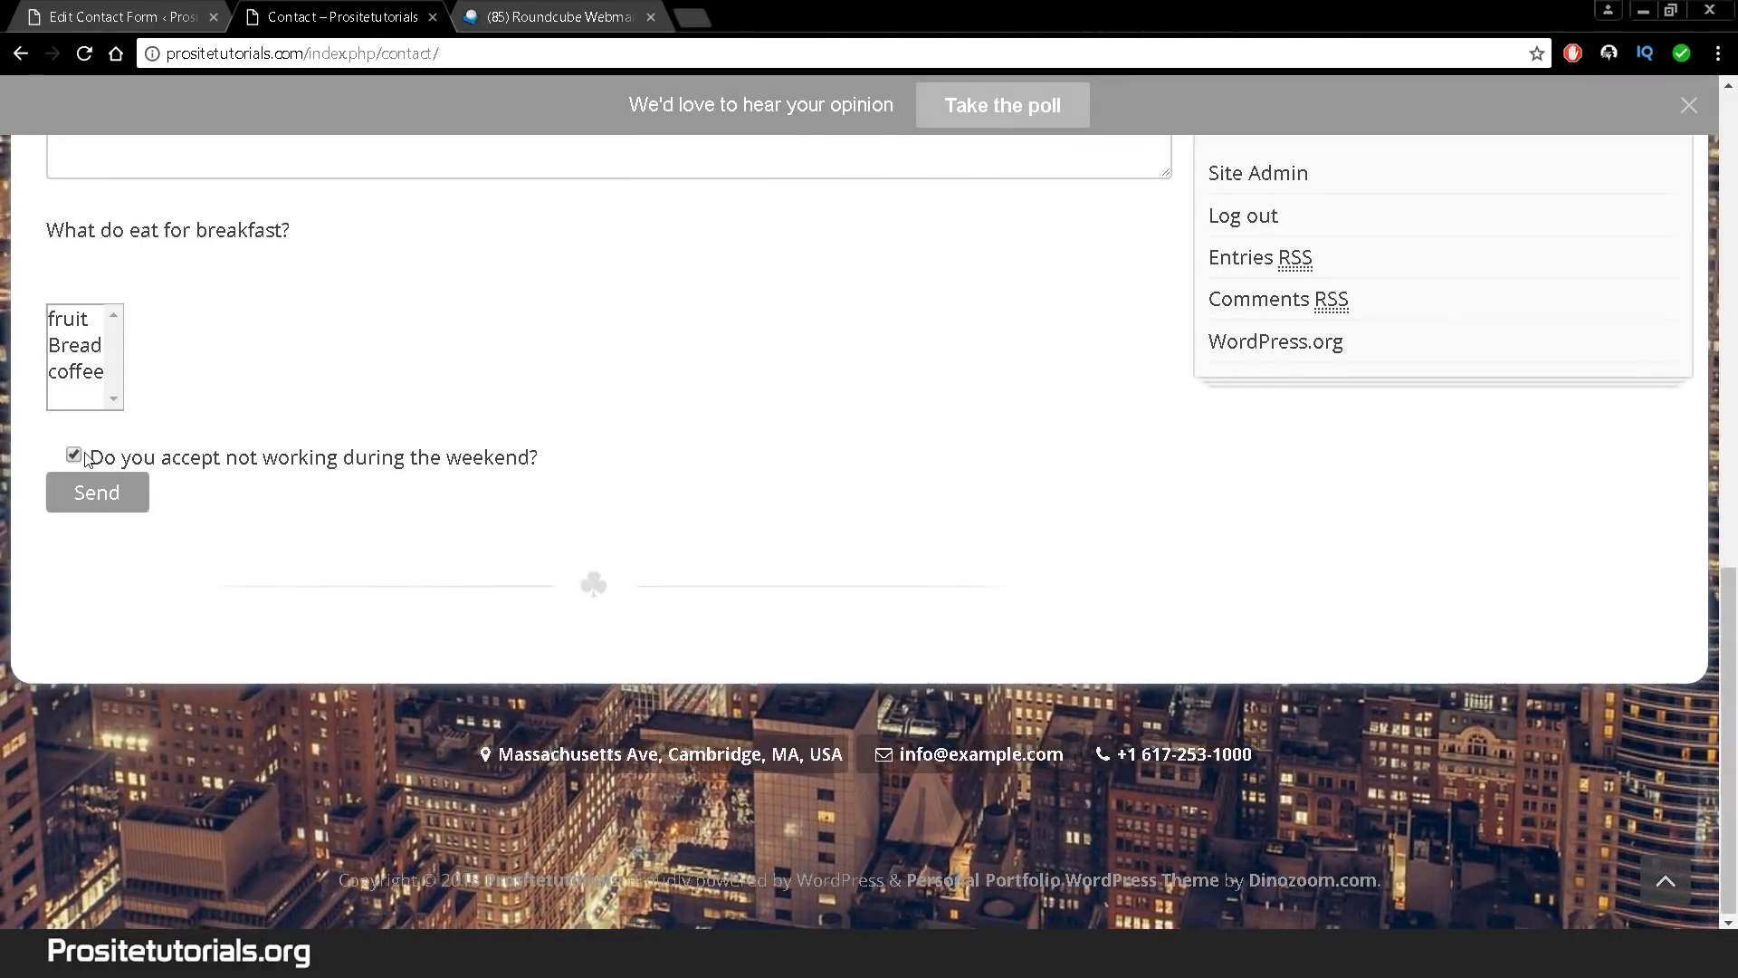
click(108, 14)
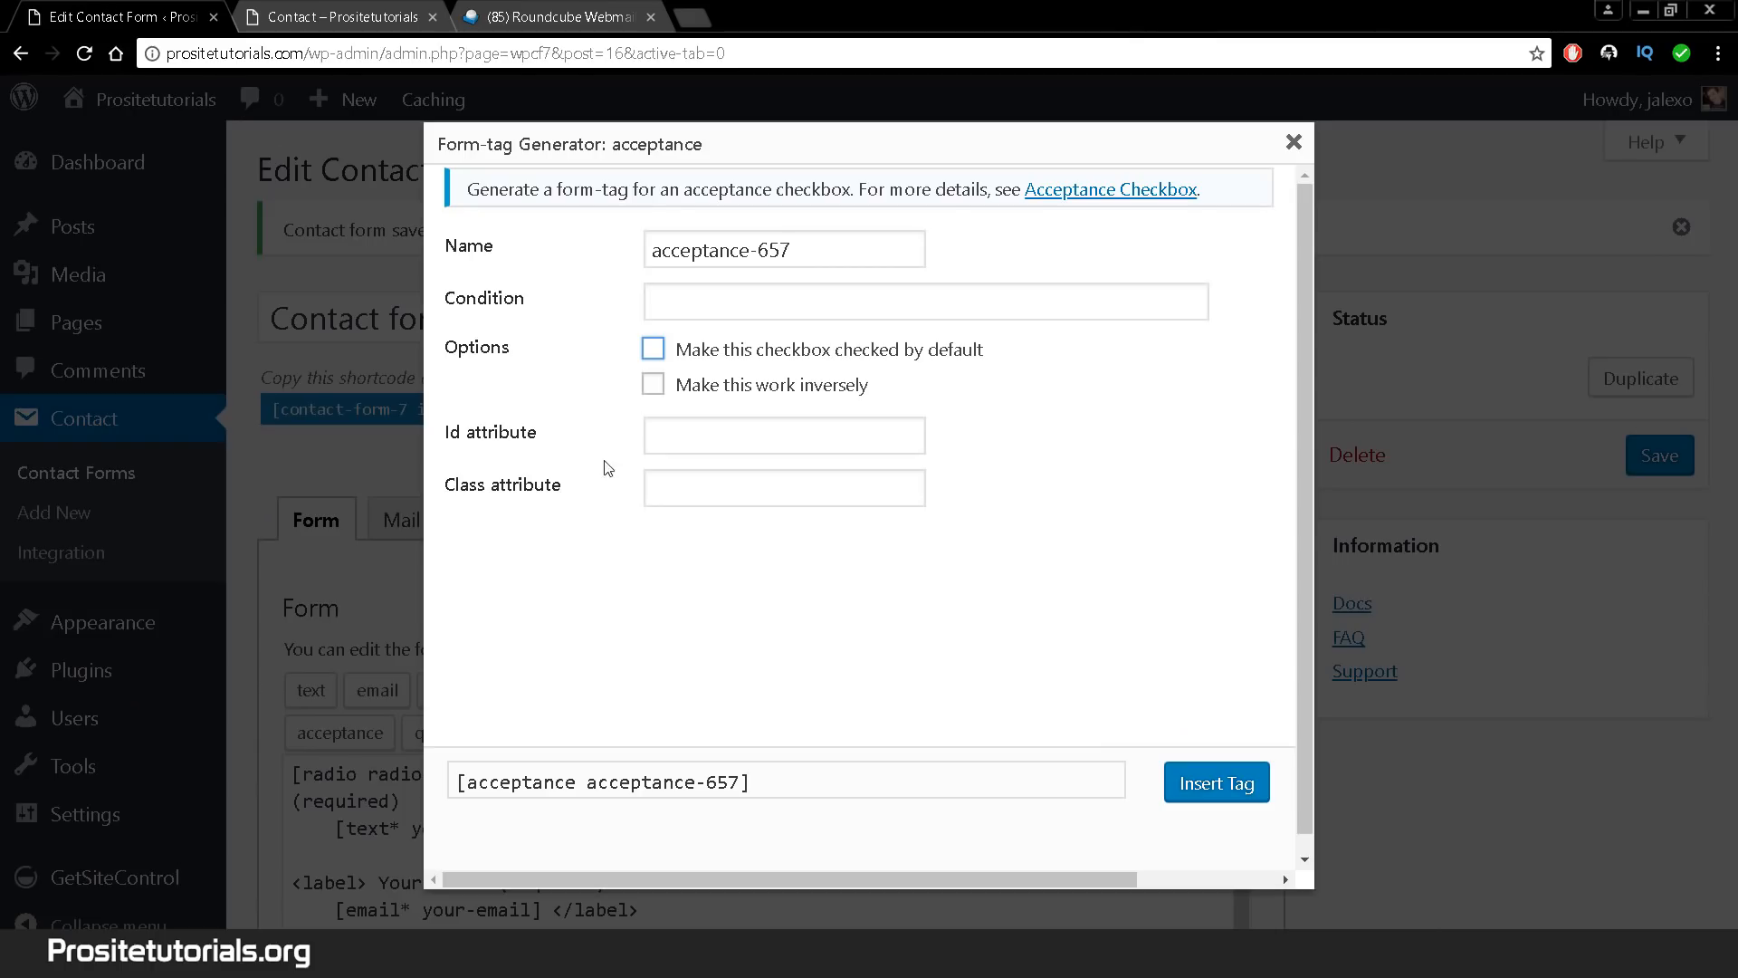
click(1293, 143)
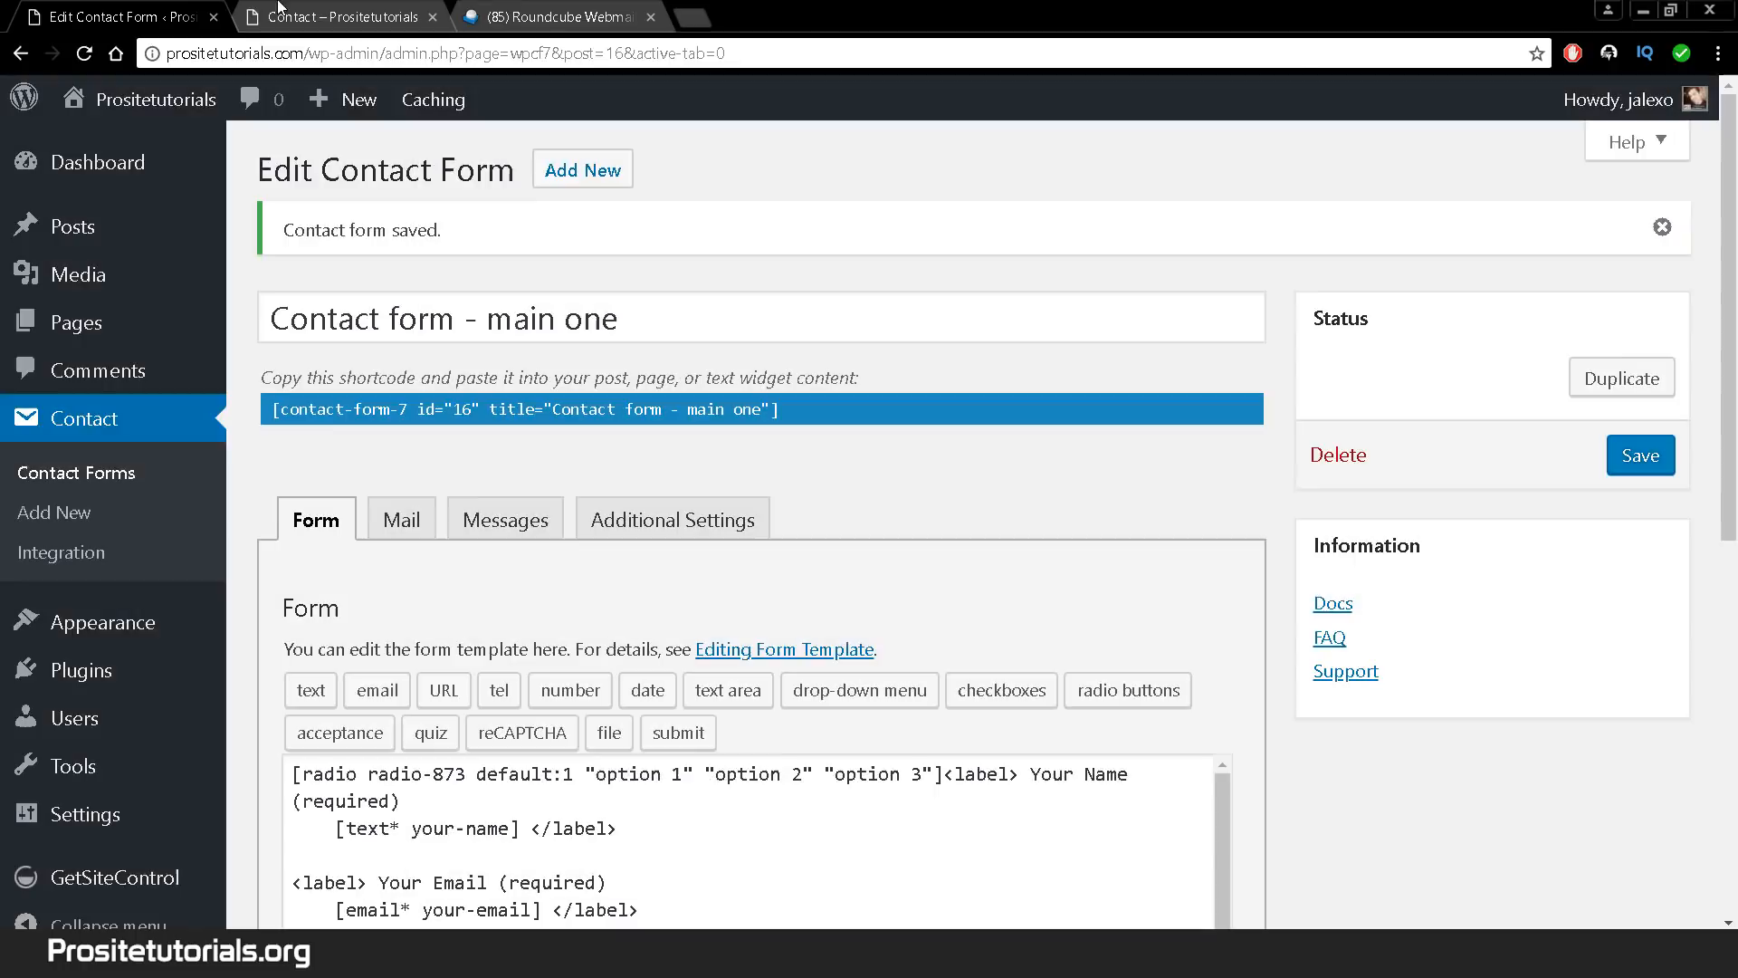
click(279, 7)
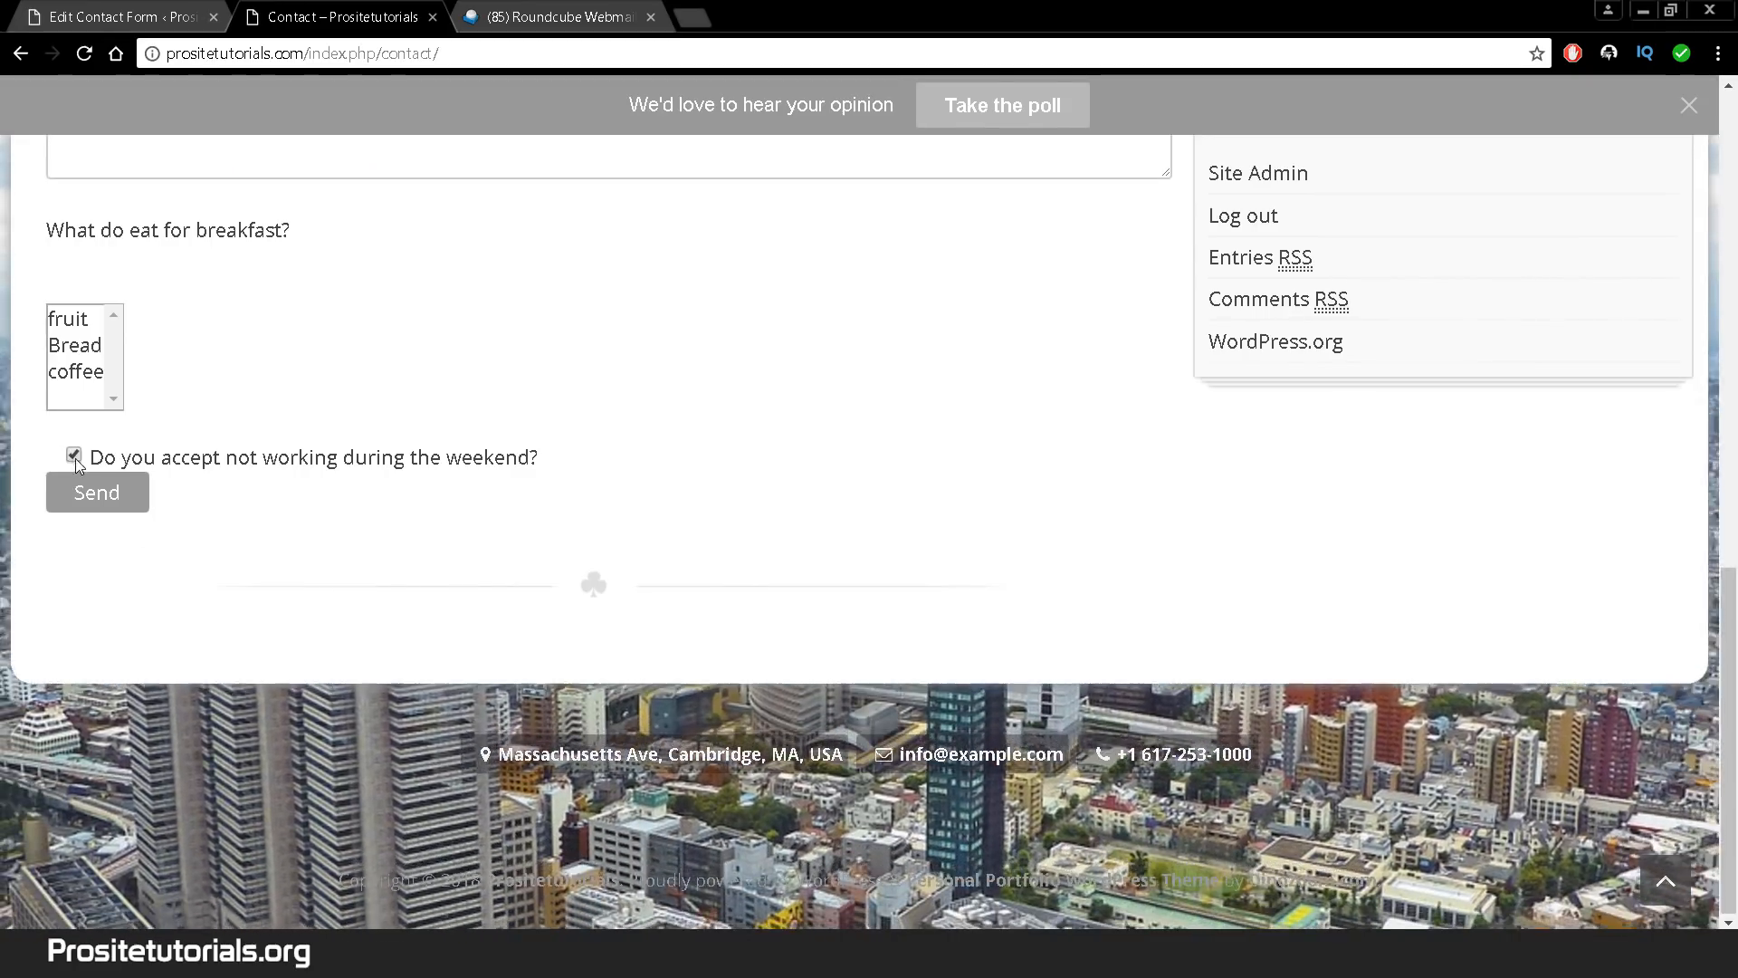
click(75, 458)
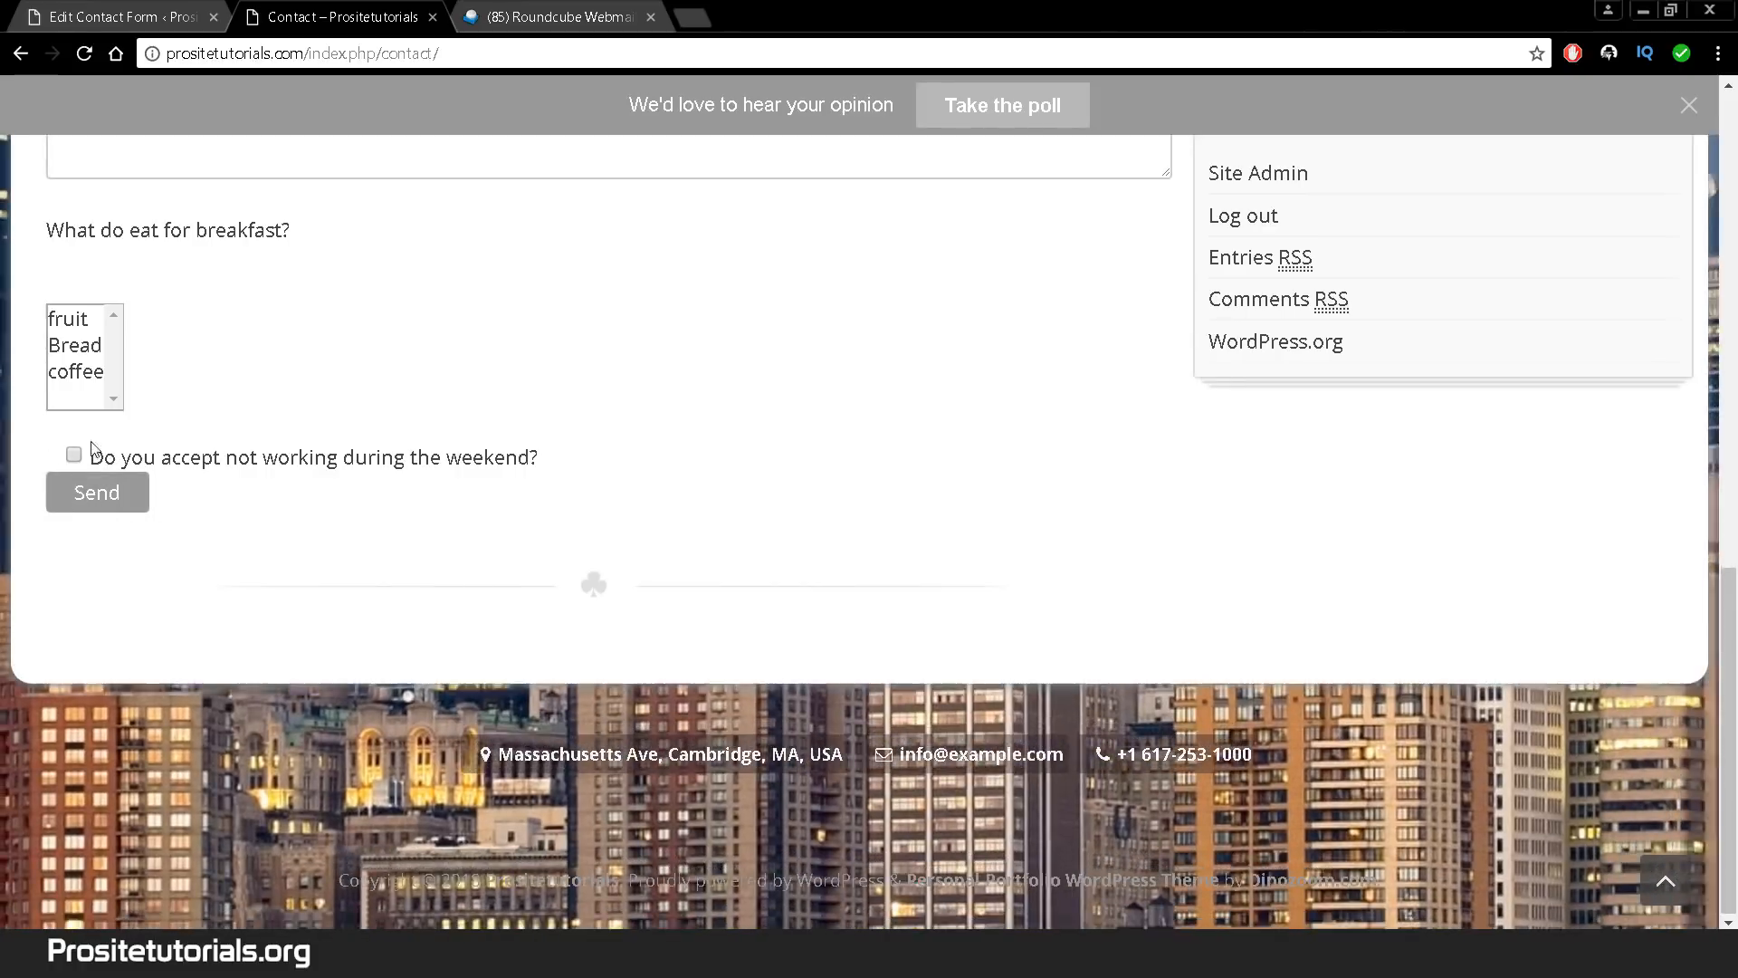
- Delete the weekend acceptance tag and the extra line break above it from the form template
scroll(1087, 462, down, 1)
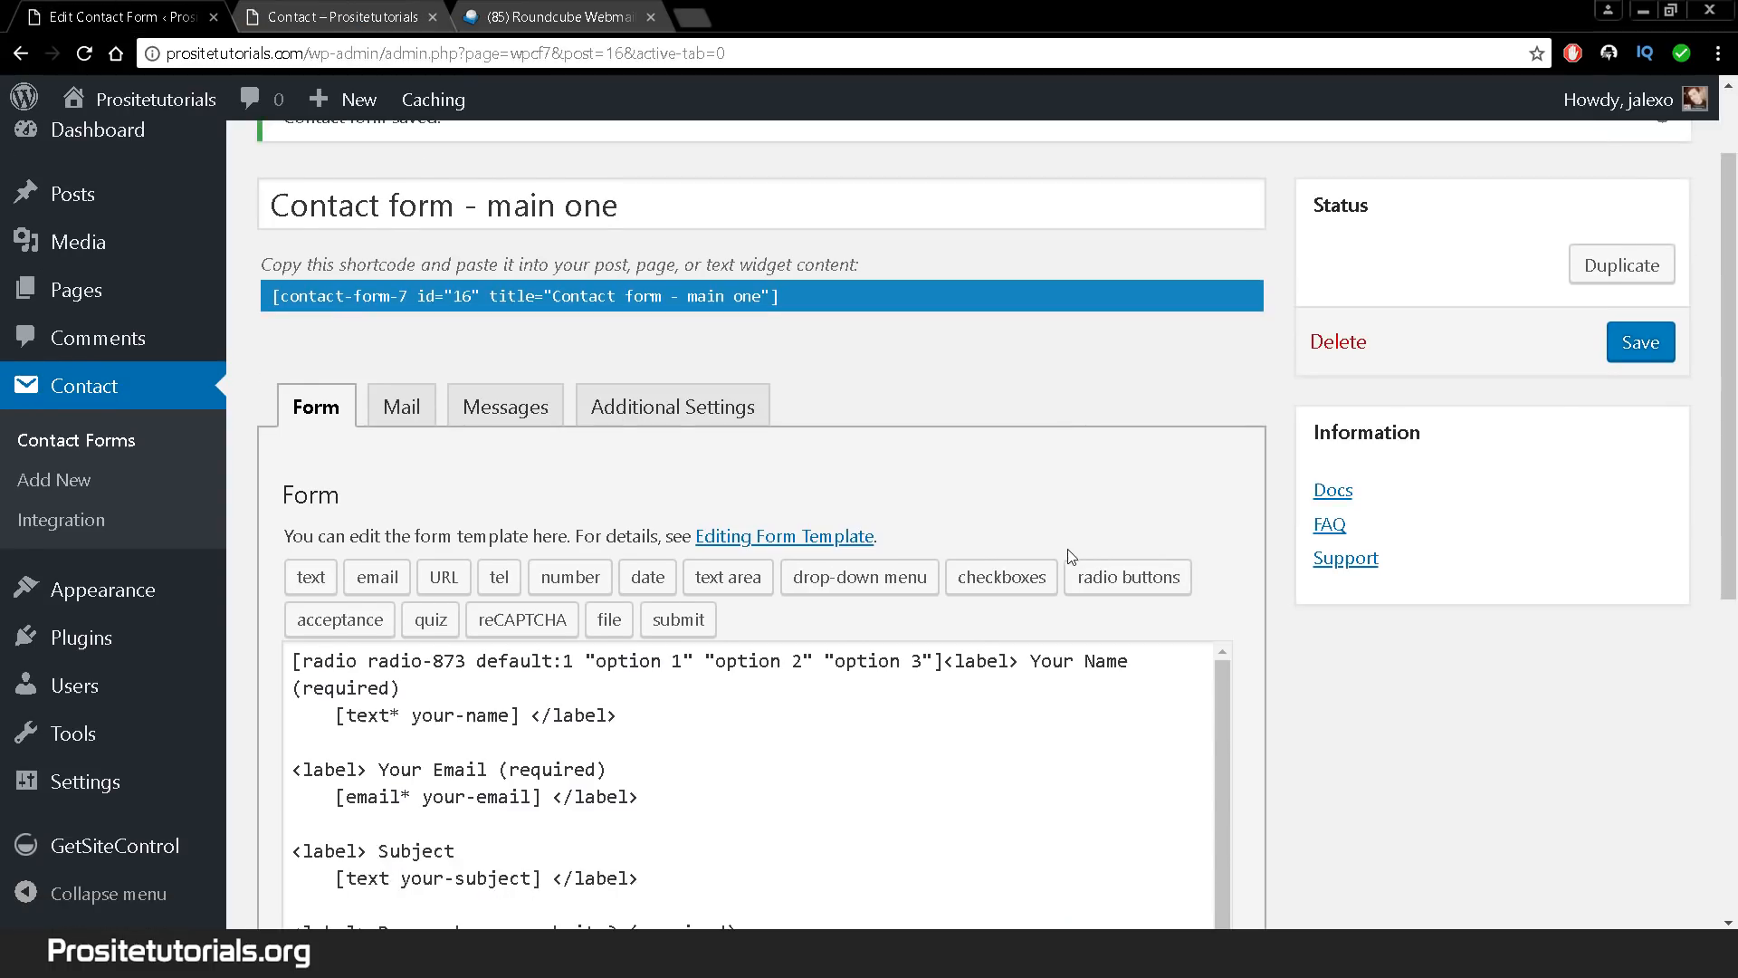
scroll(846, 566, down, 1)
scroll(752, 724, down, 6)
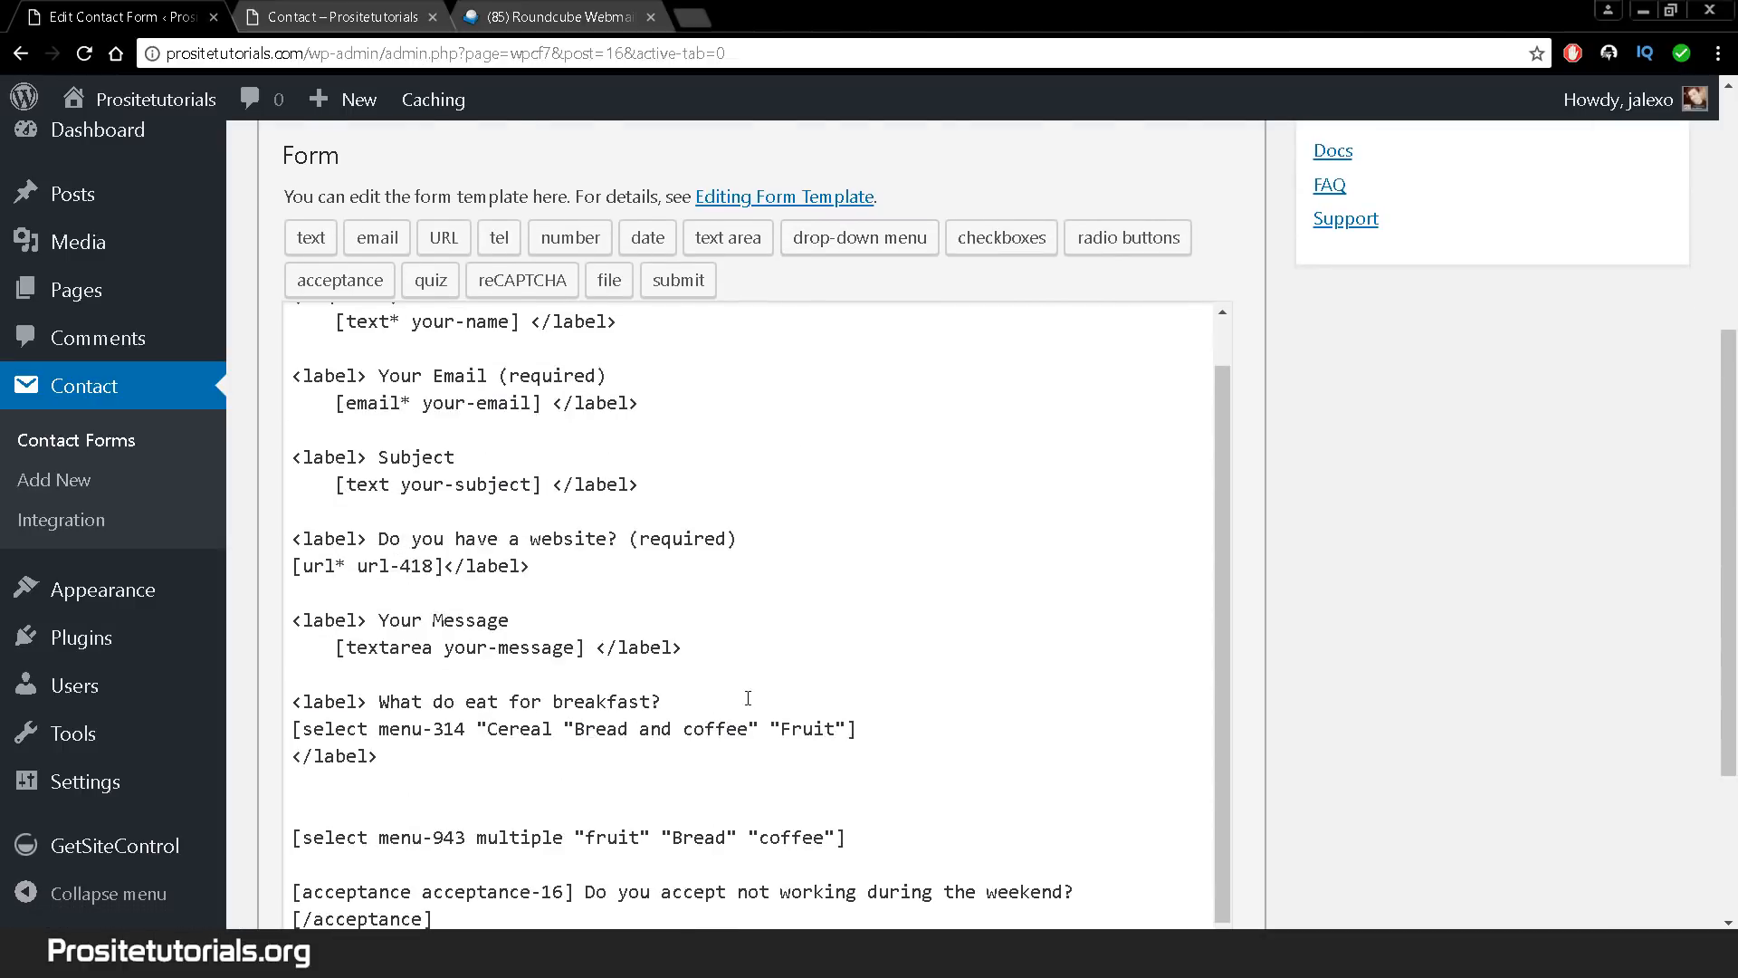
drag(752, 667, 263, 602)
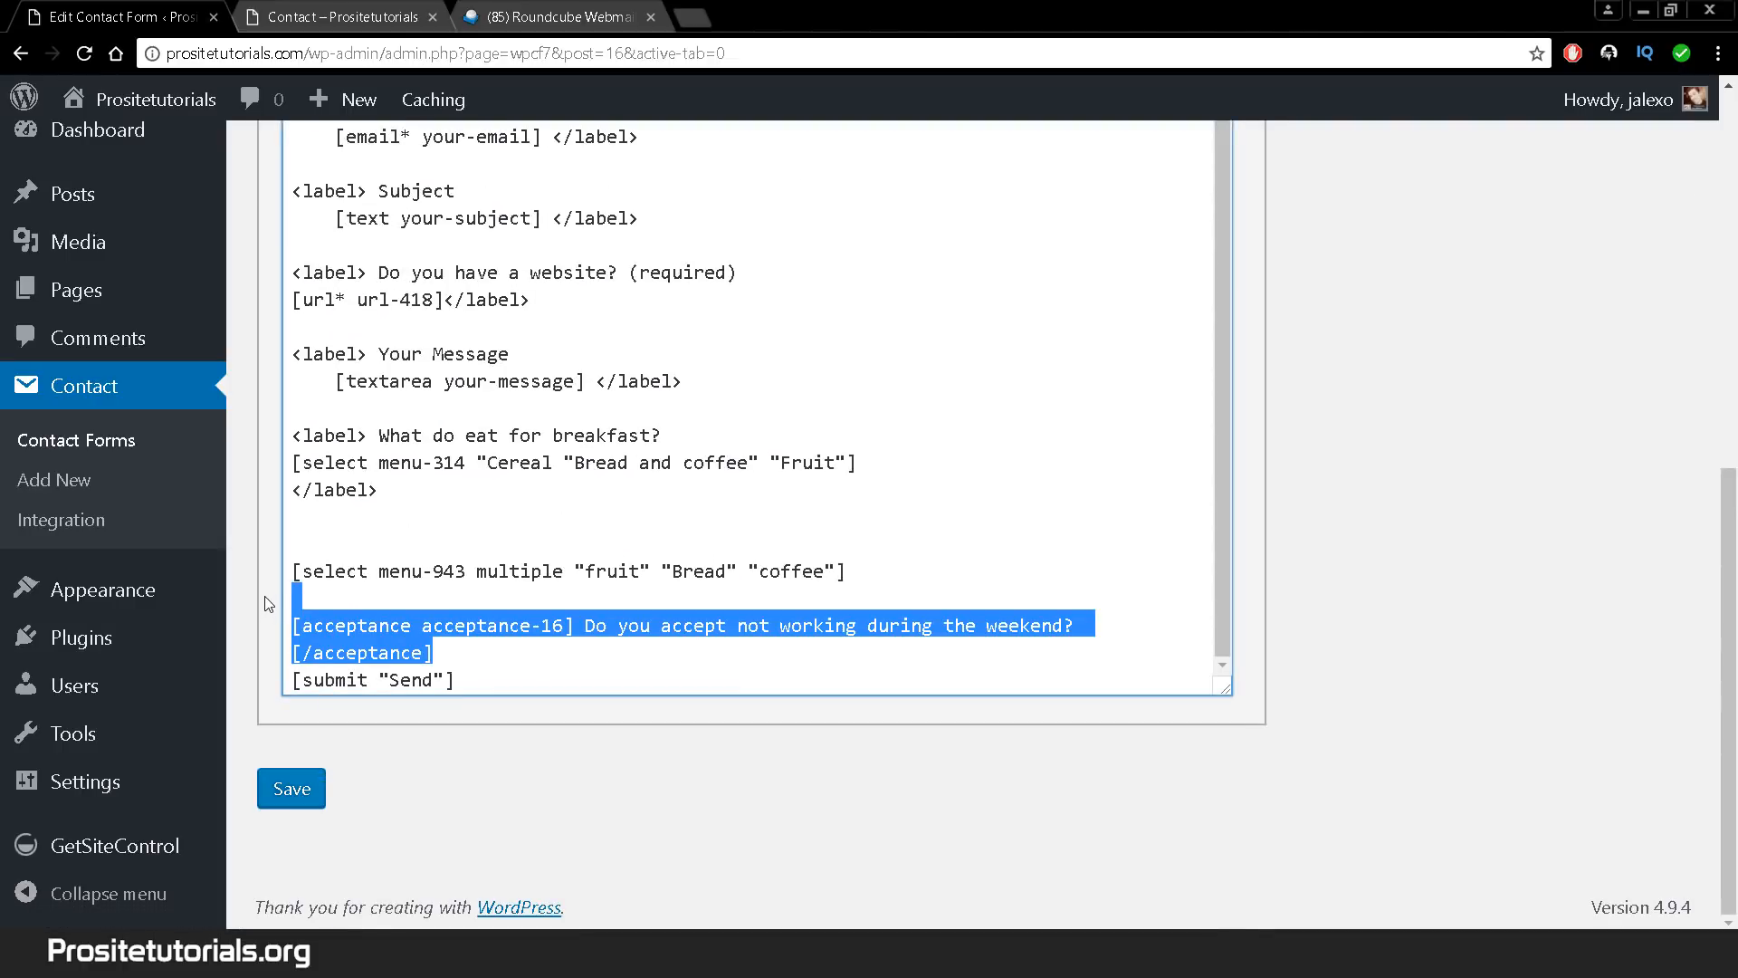
key(BackSpace)
scroll(360, 234, up, 3)
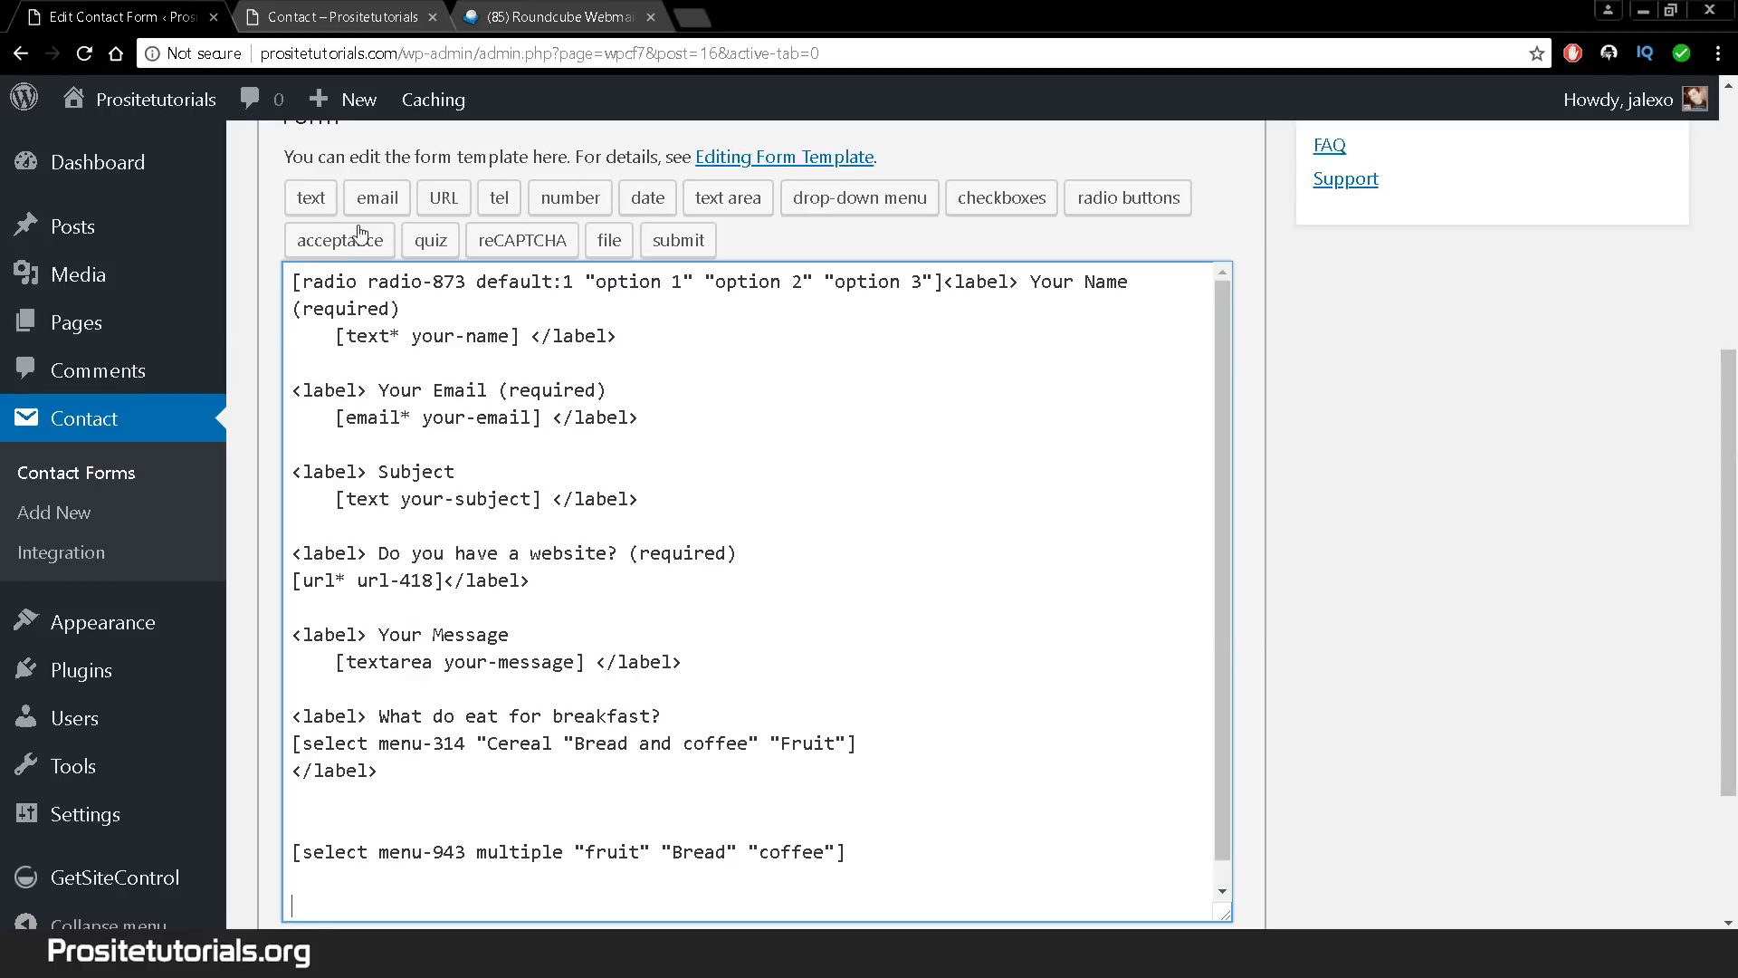
- Set up a quiz form tag with the question-answer pair "The capital of Portugal?|Lisbon"
click(431, 241)
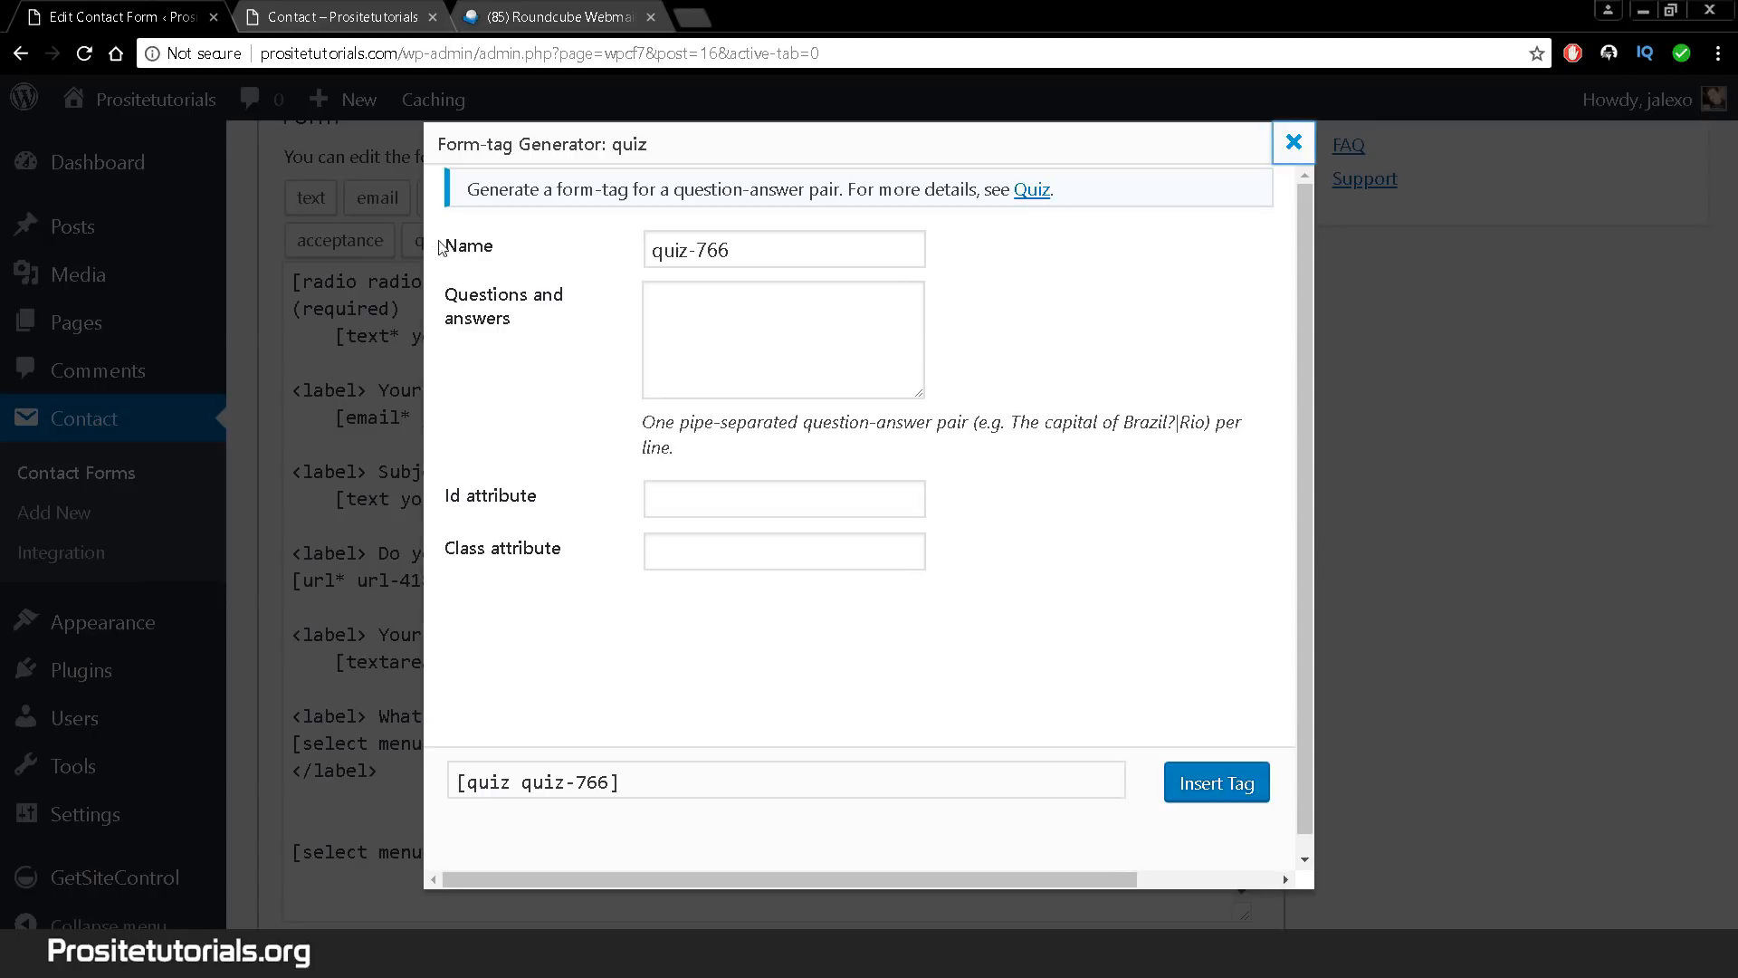
click(780, 299)
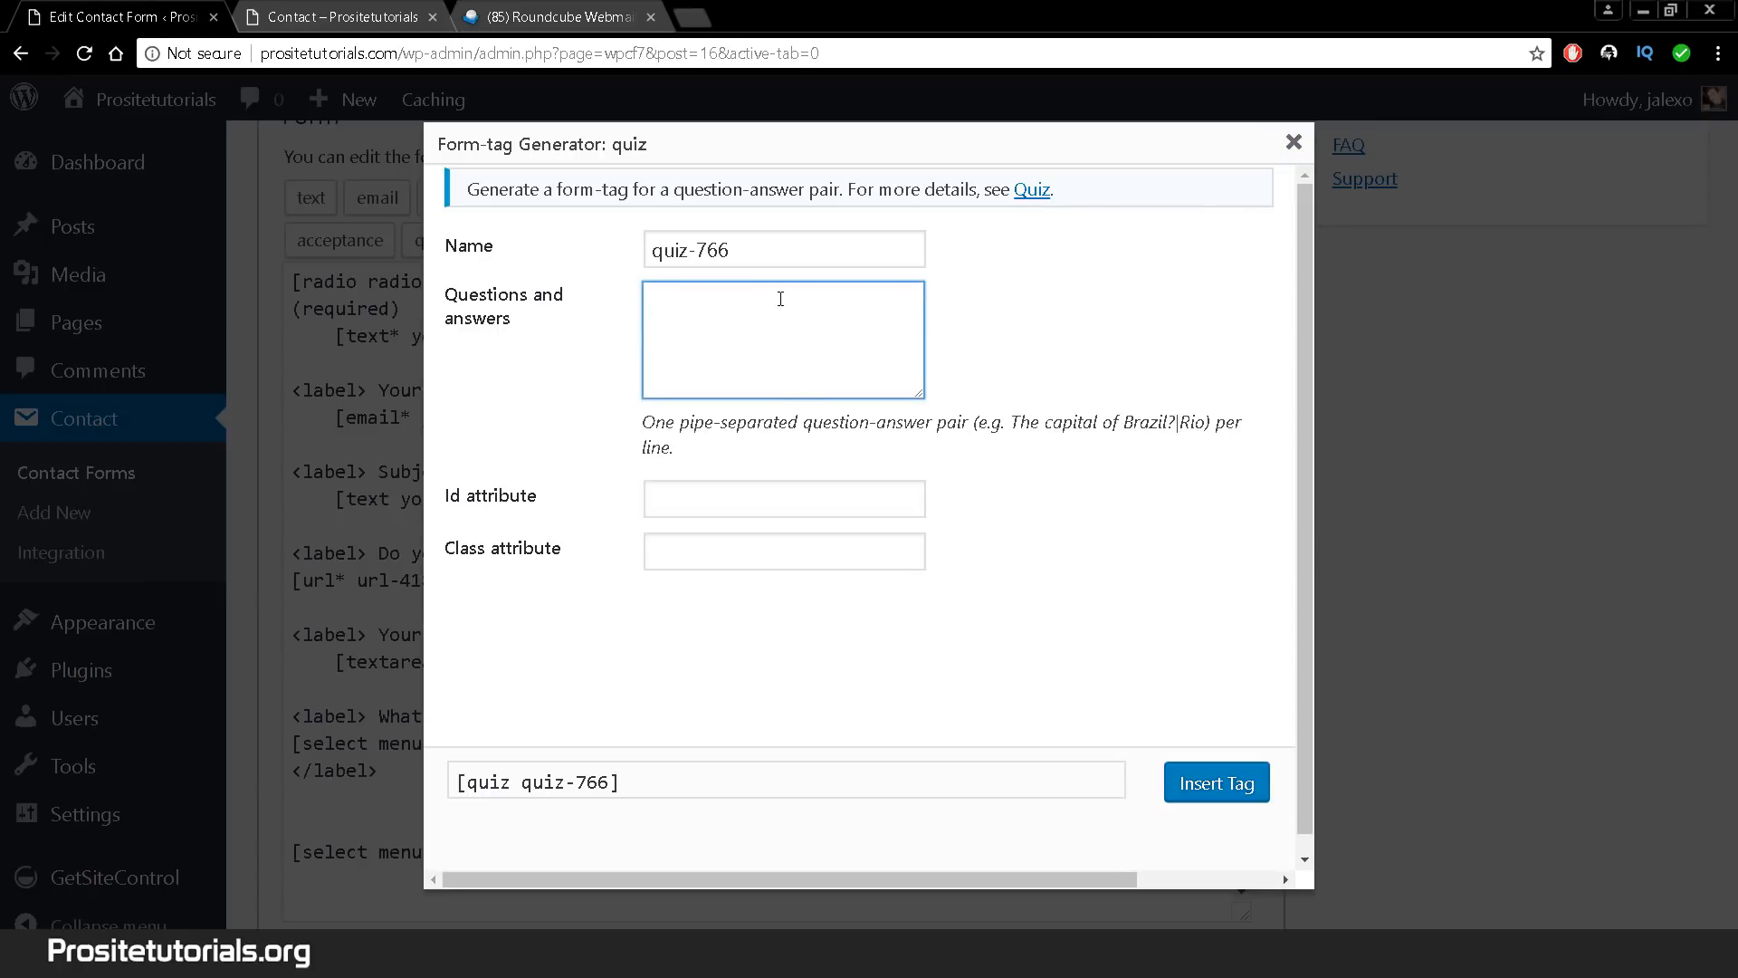
text(The capital)
key(BackSpace)
key(BackSpace)
text(Portugal?)
text(\)
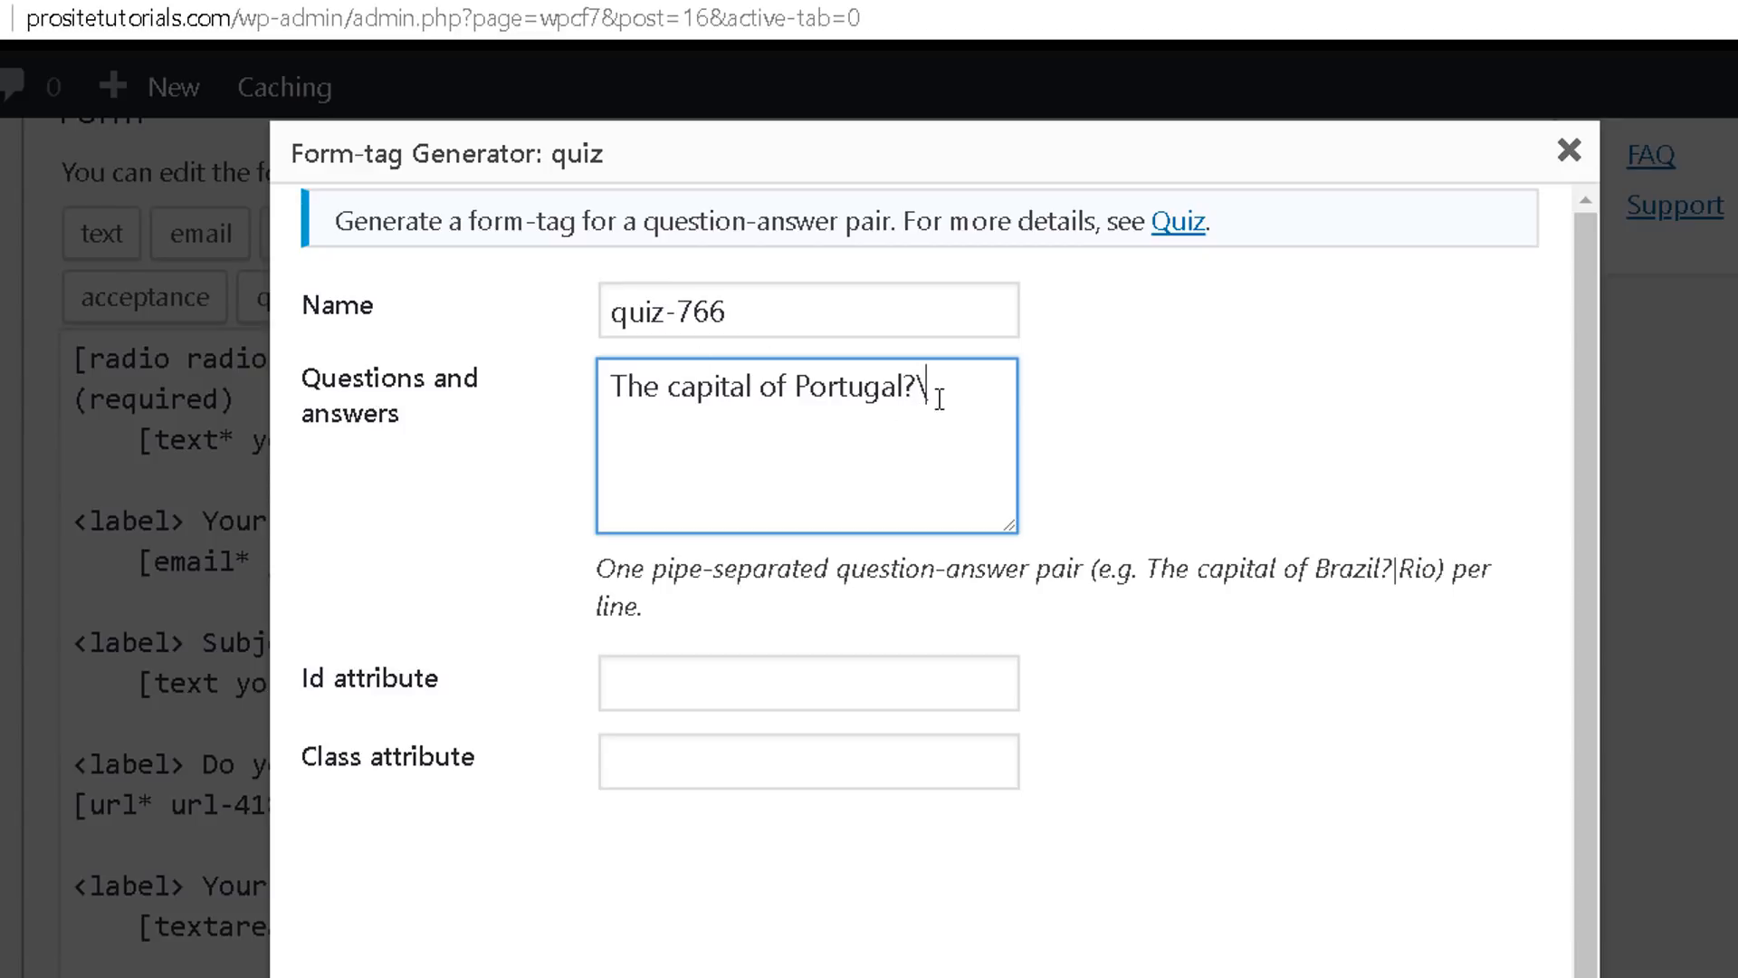
drag(917, 387, 930, 391)
key(BackSpace)
key(ctrl+z)
key(BackSpace)
text(isbon)
drag(753, 471, 589, 433)
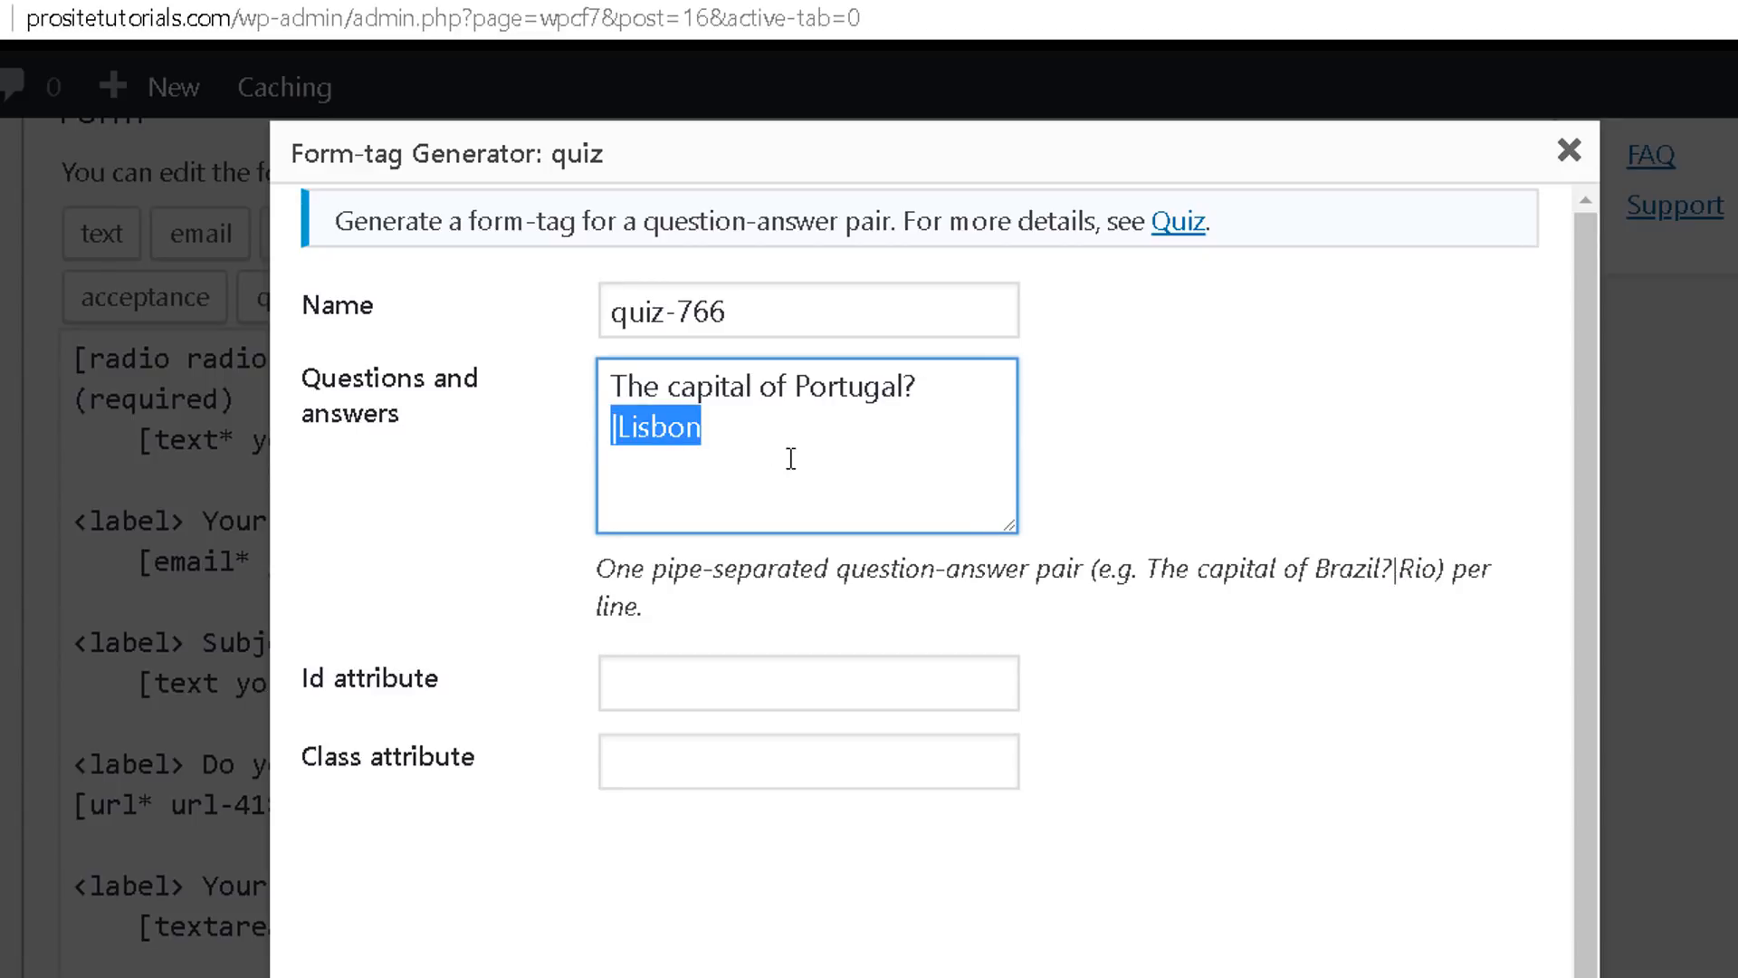
click(648, 425)
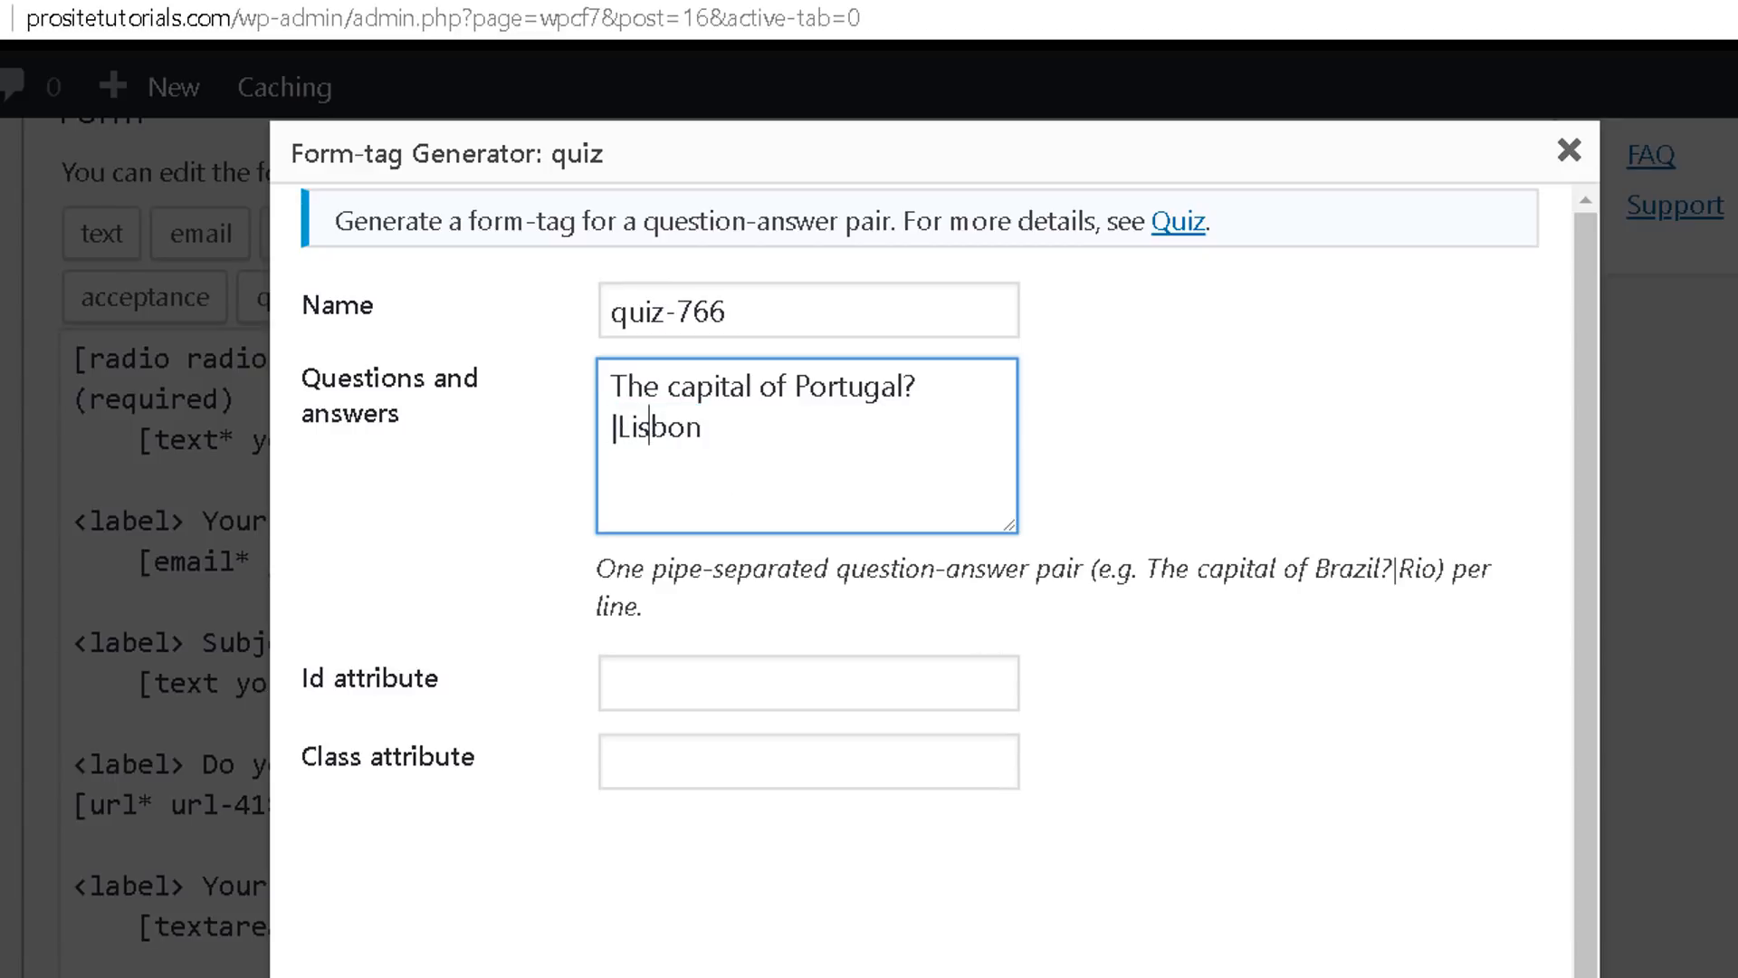
- Insert the quiz tag above the submit tag, save the form, and bring up the updated Contact page
click(1104, 976)
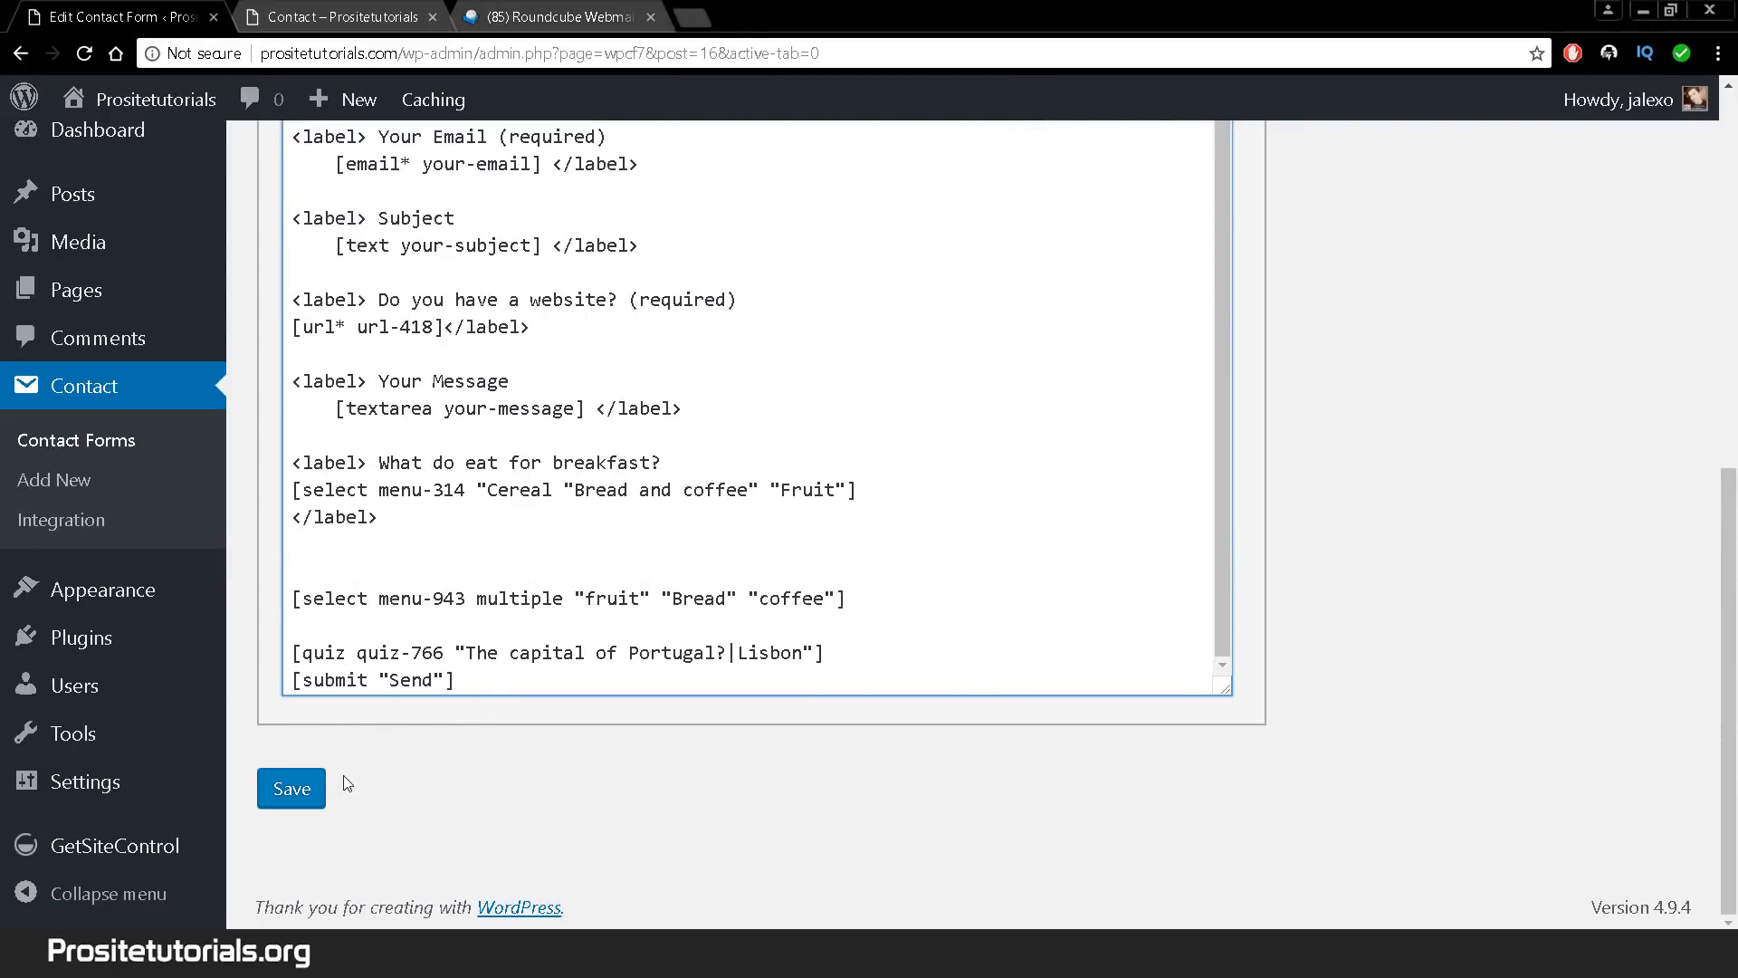
click(294, 788)
click(303, 13)
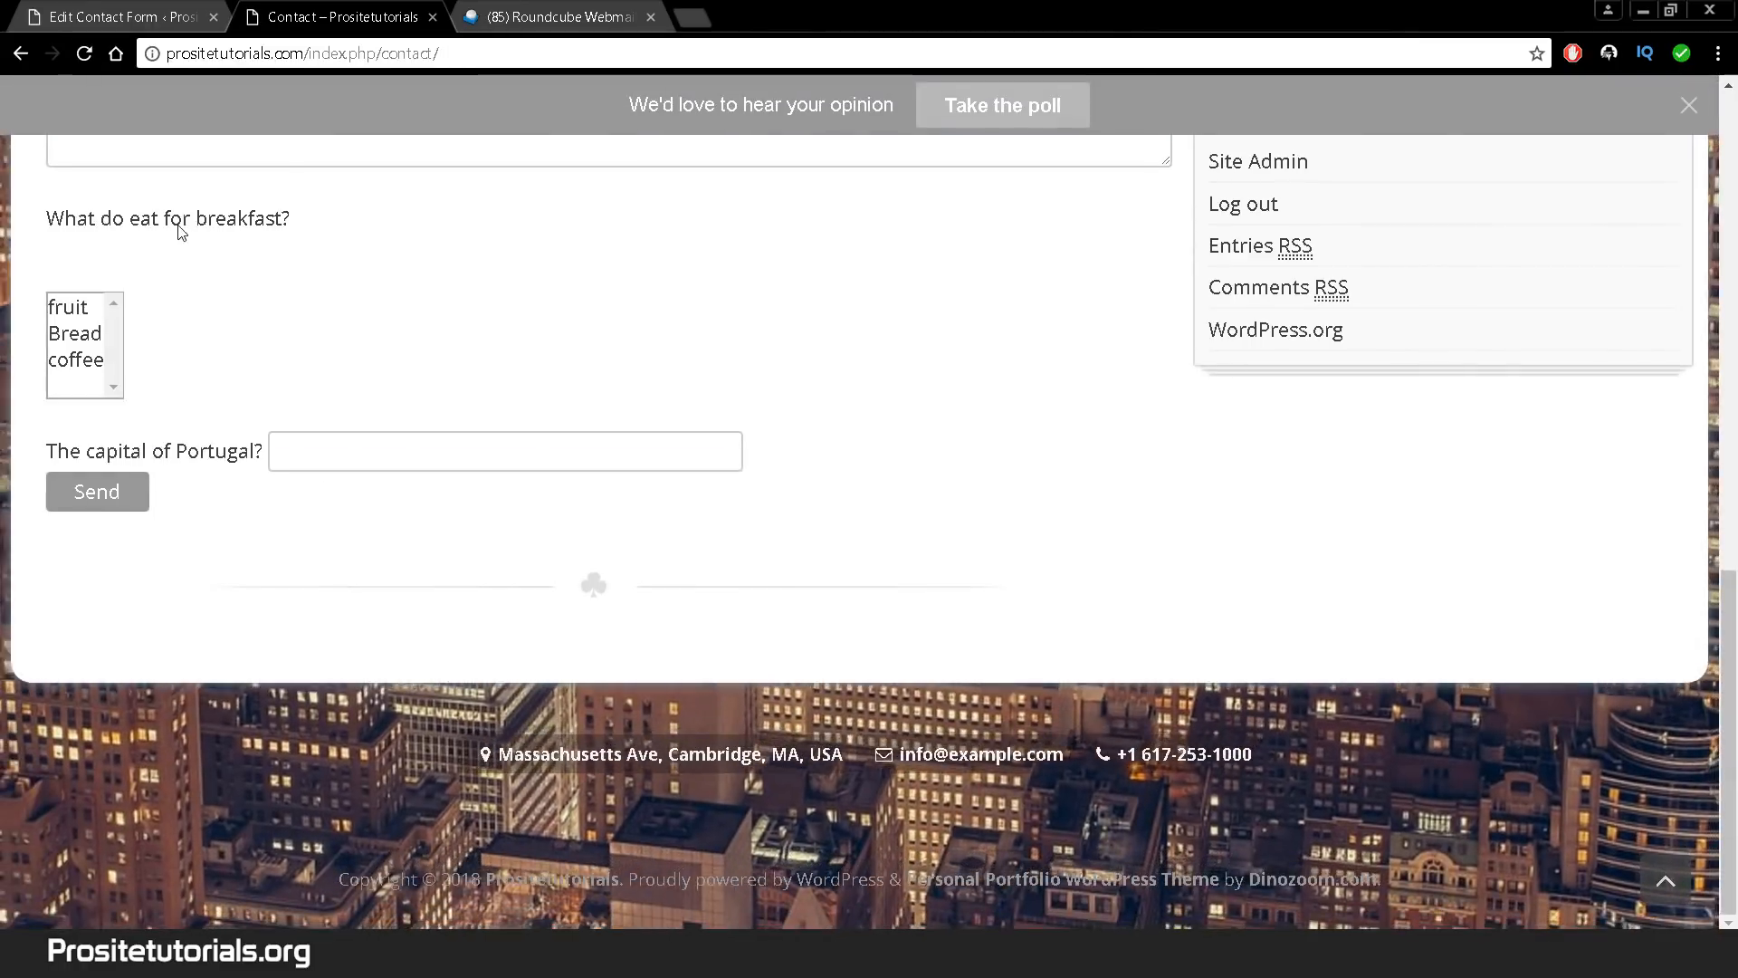
- Test the quiz field on the Contact page by answering the capital of Portugal question with Lisbon
scroll(380, 453, up, 1)
click(365, 553)
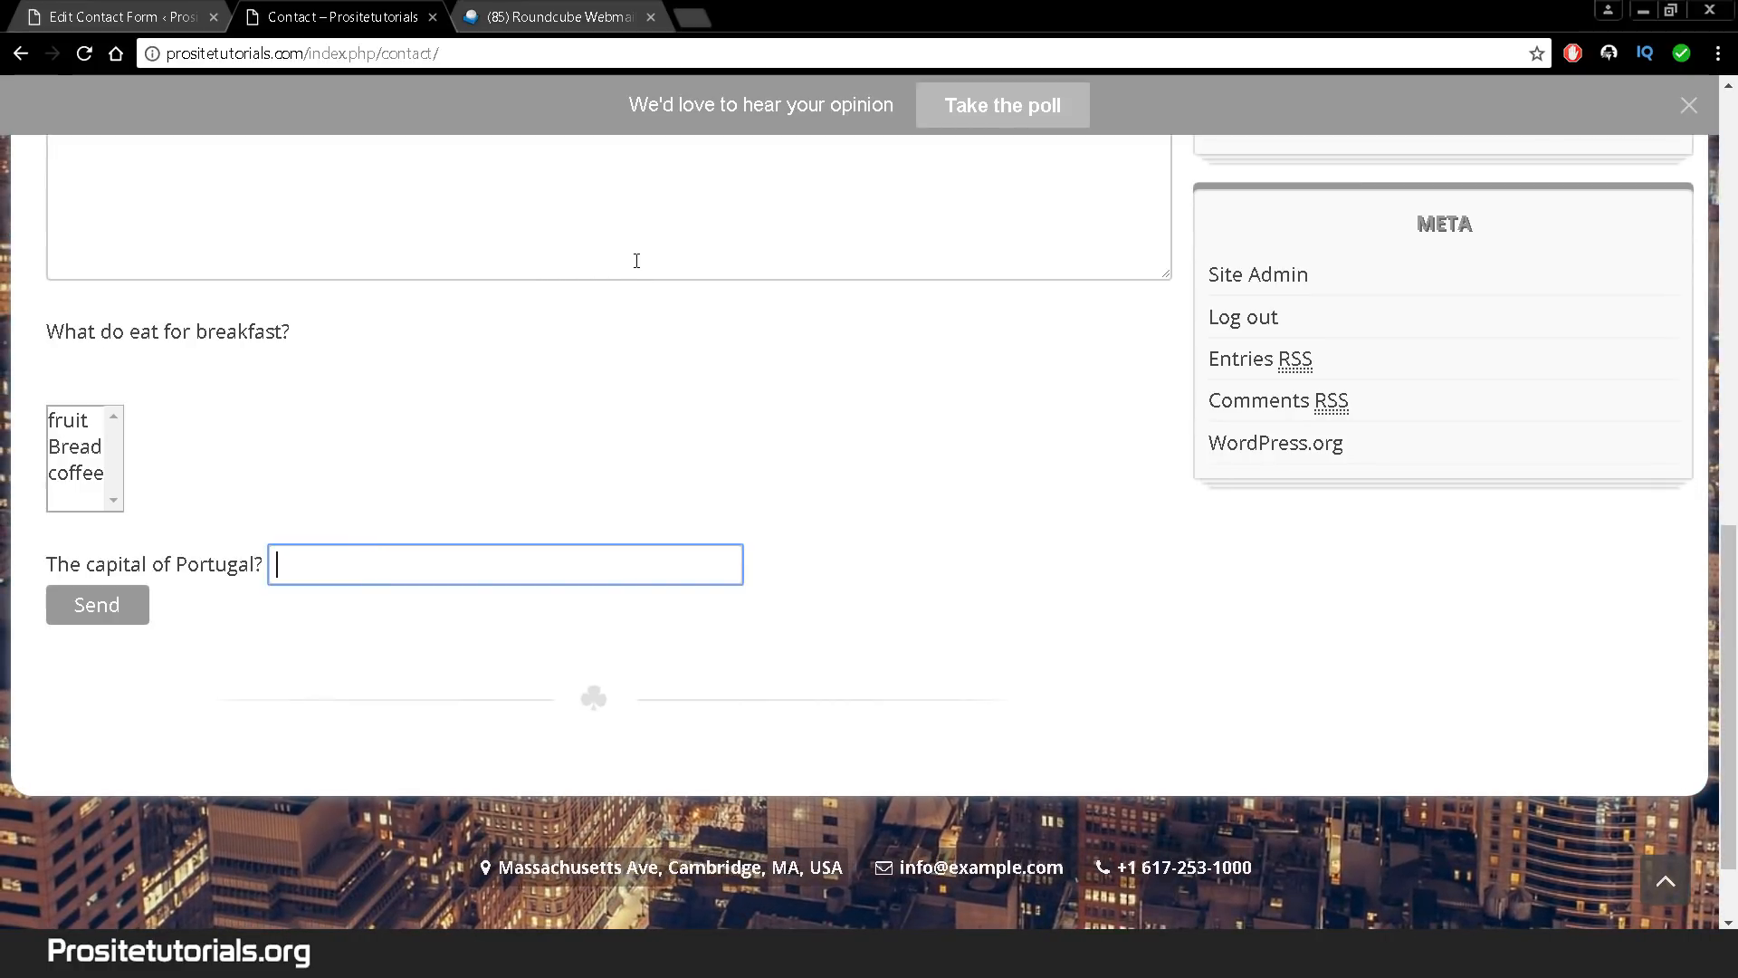
scroll(555, 404, down, 1)
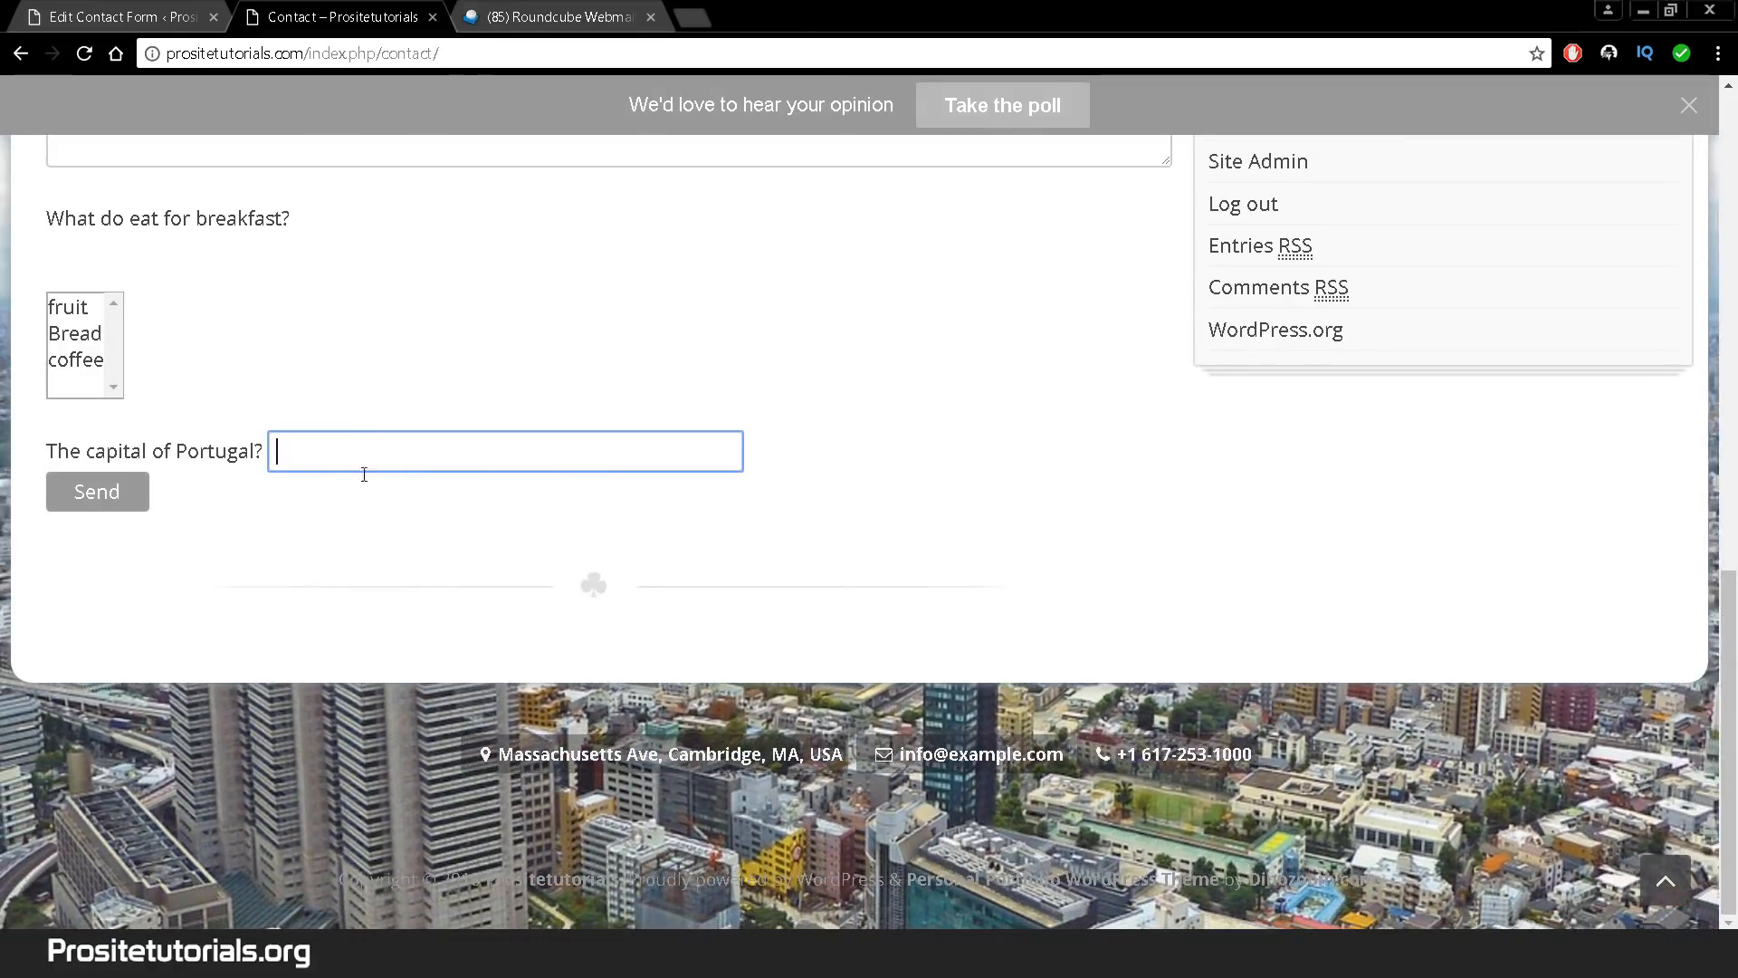
scroll(344, 484, up, 1)
scroll(328, 480, up, 2)
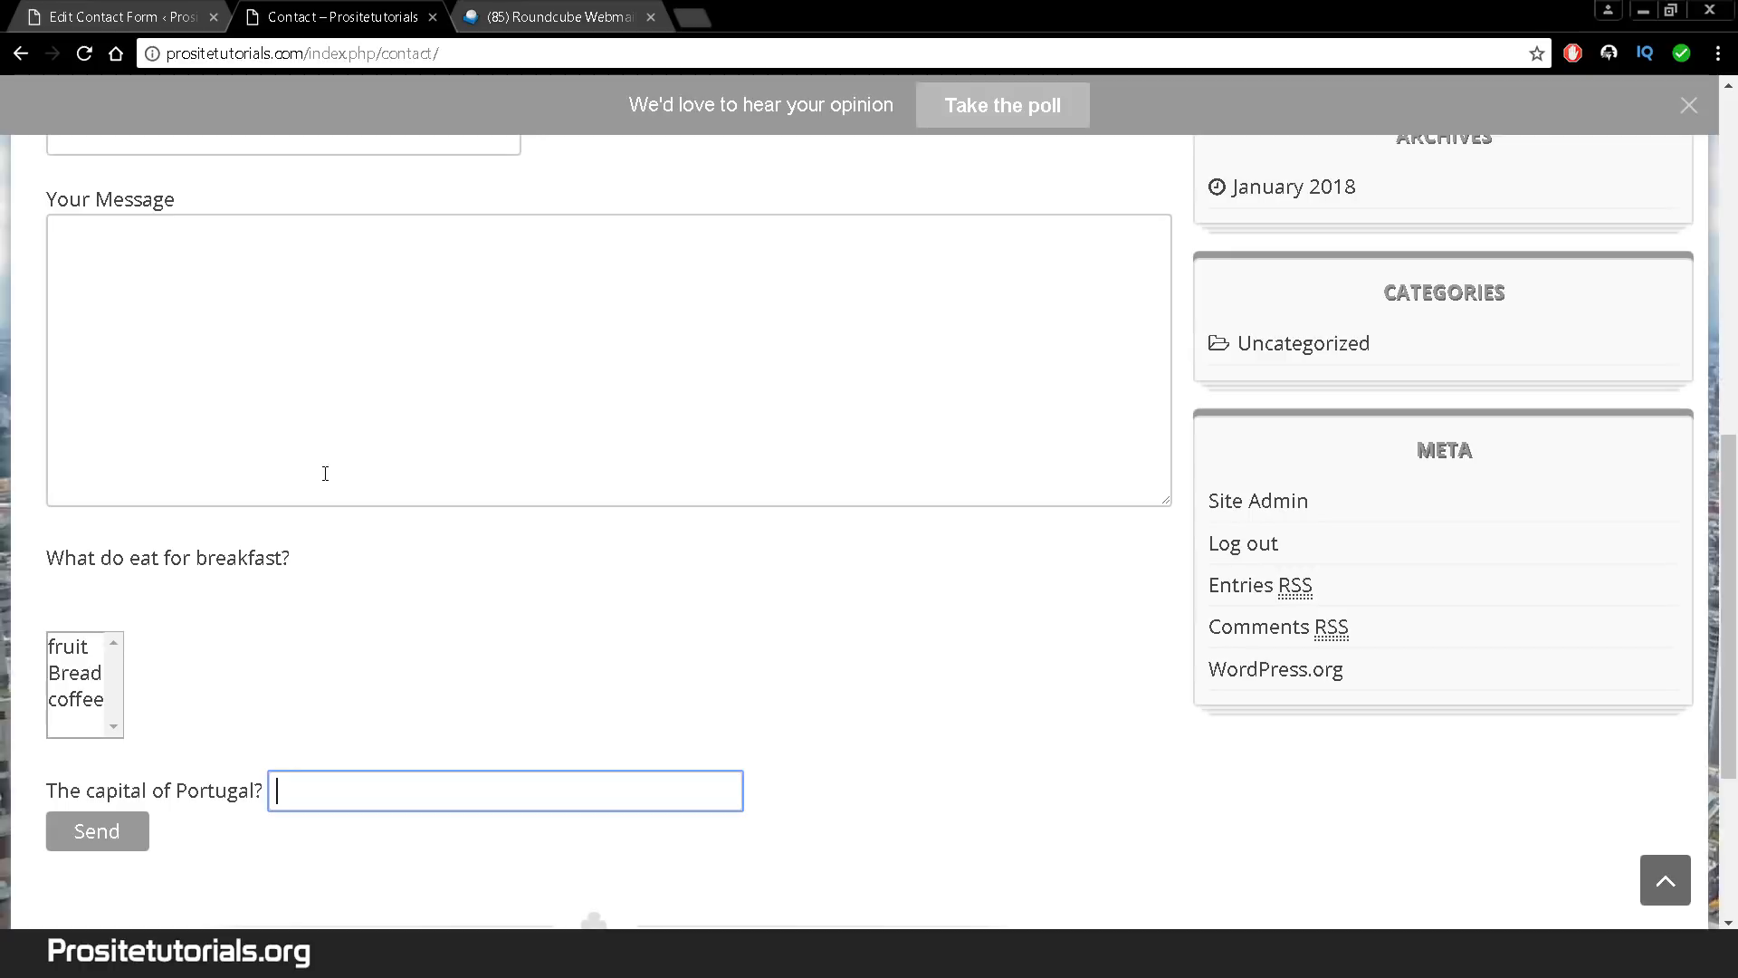
scroll(319, 463, up, 1)
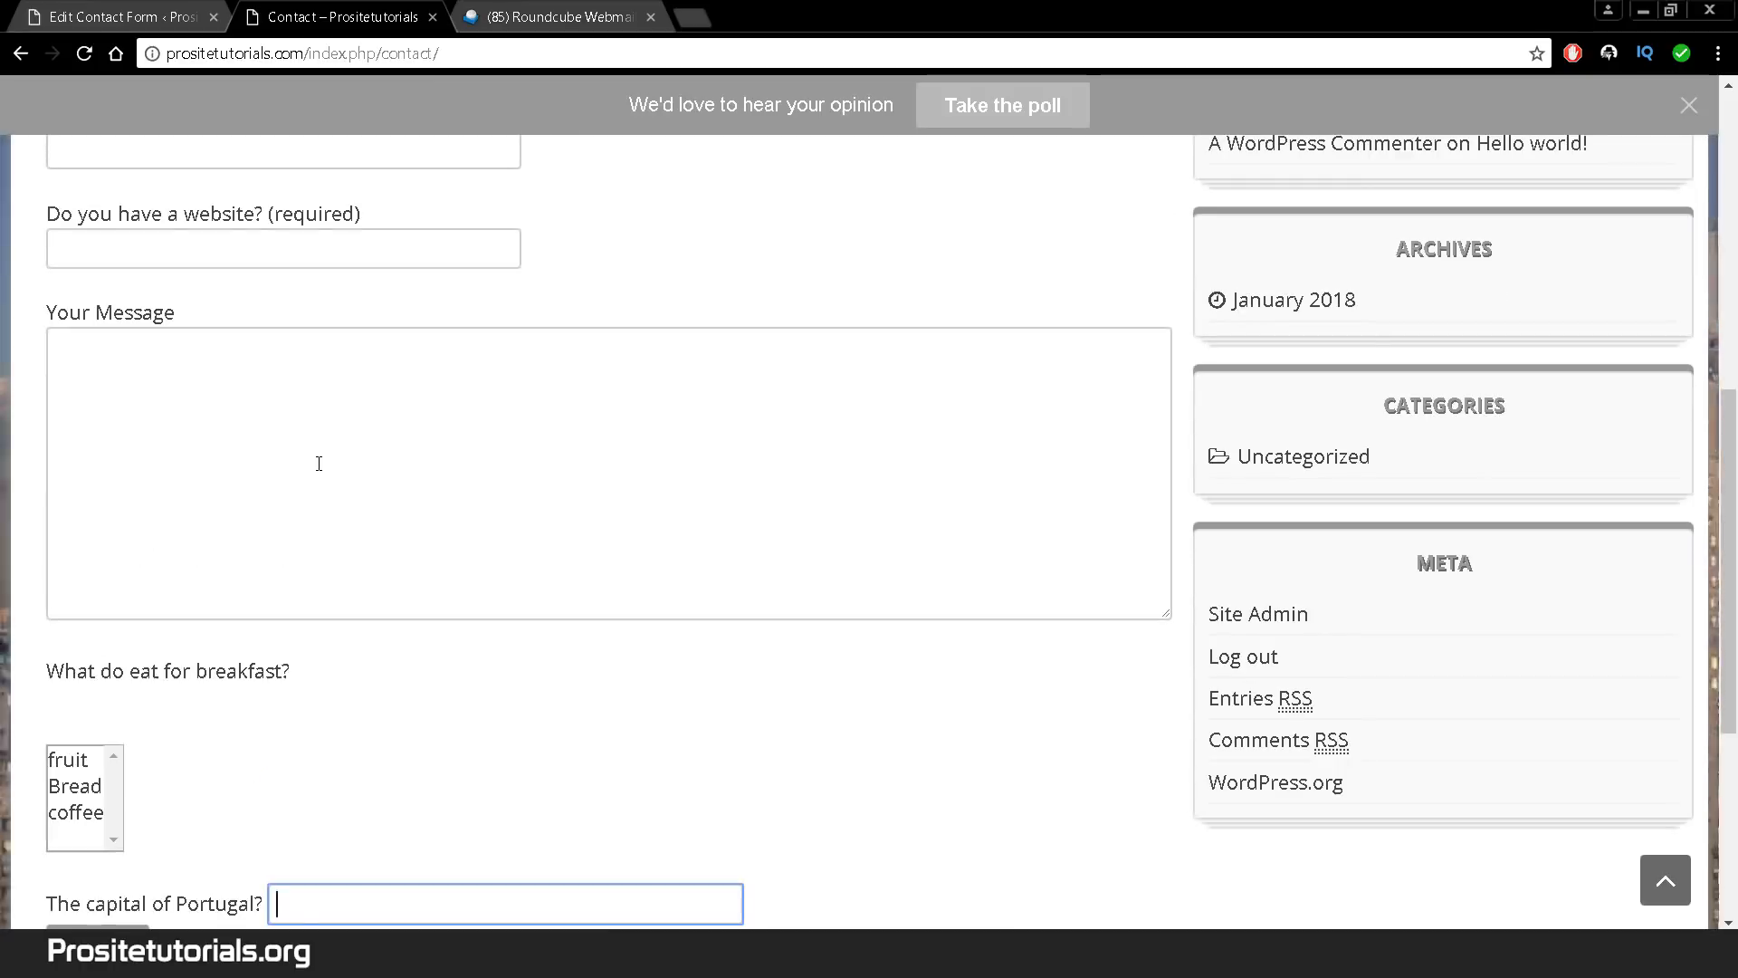
scroll(317, 458, down, 1)
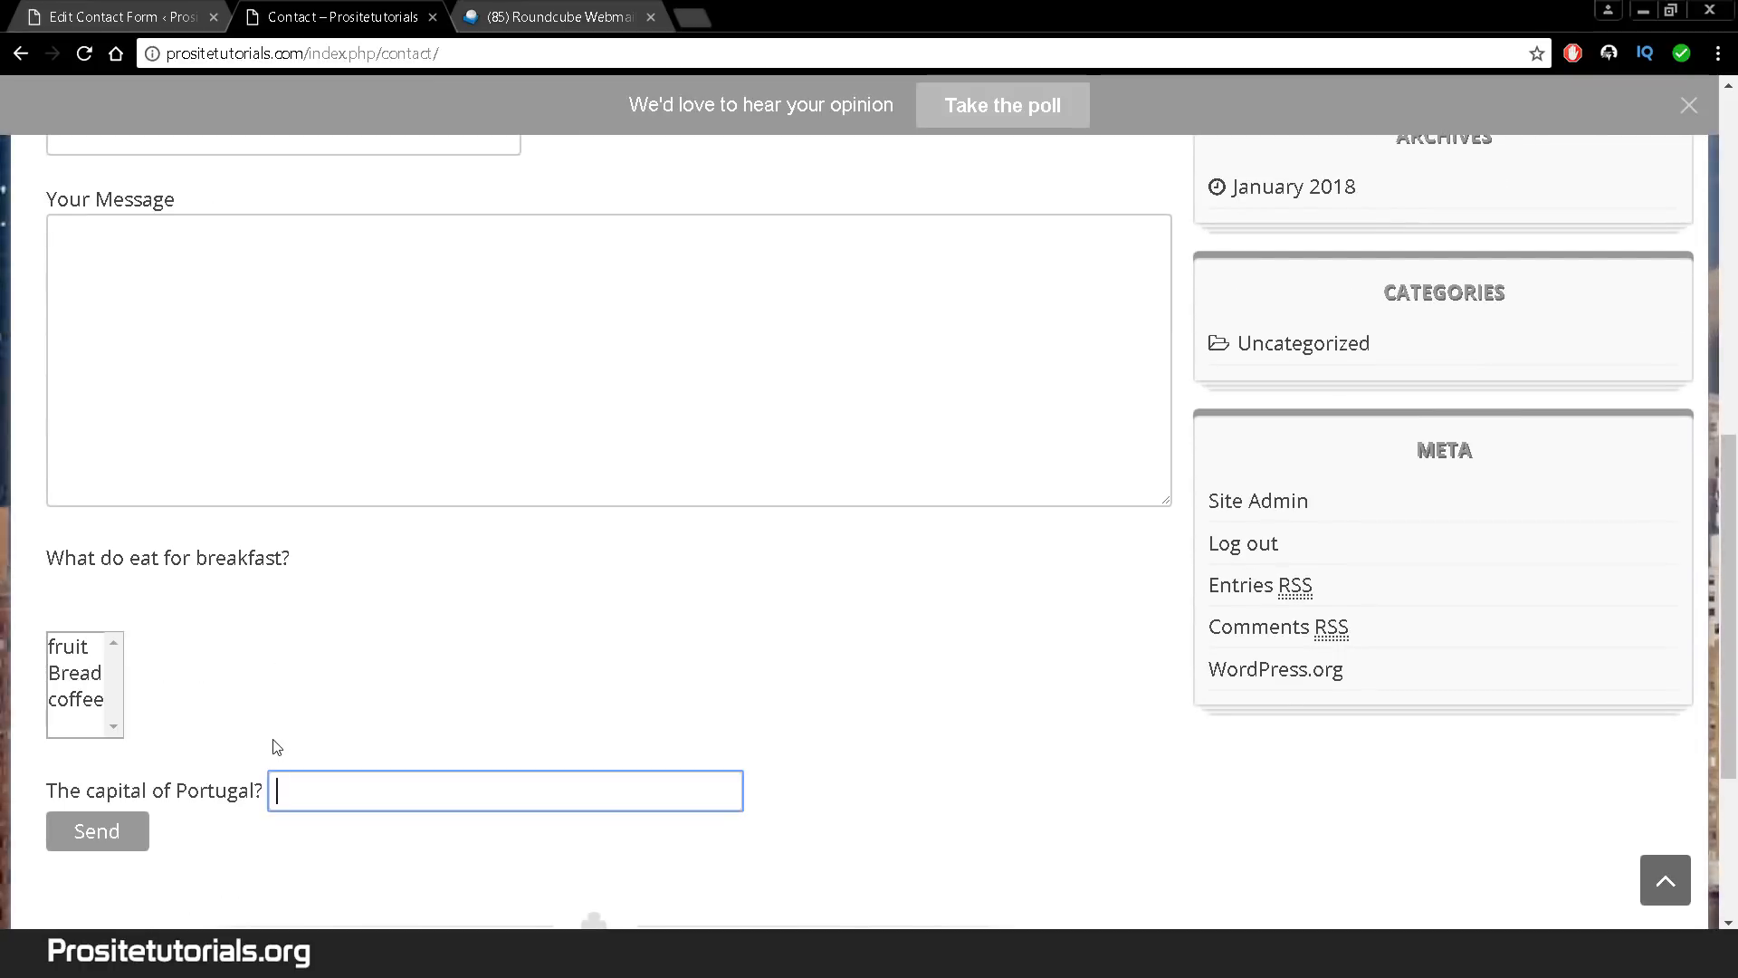
text(Lik)
text(b)
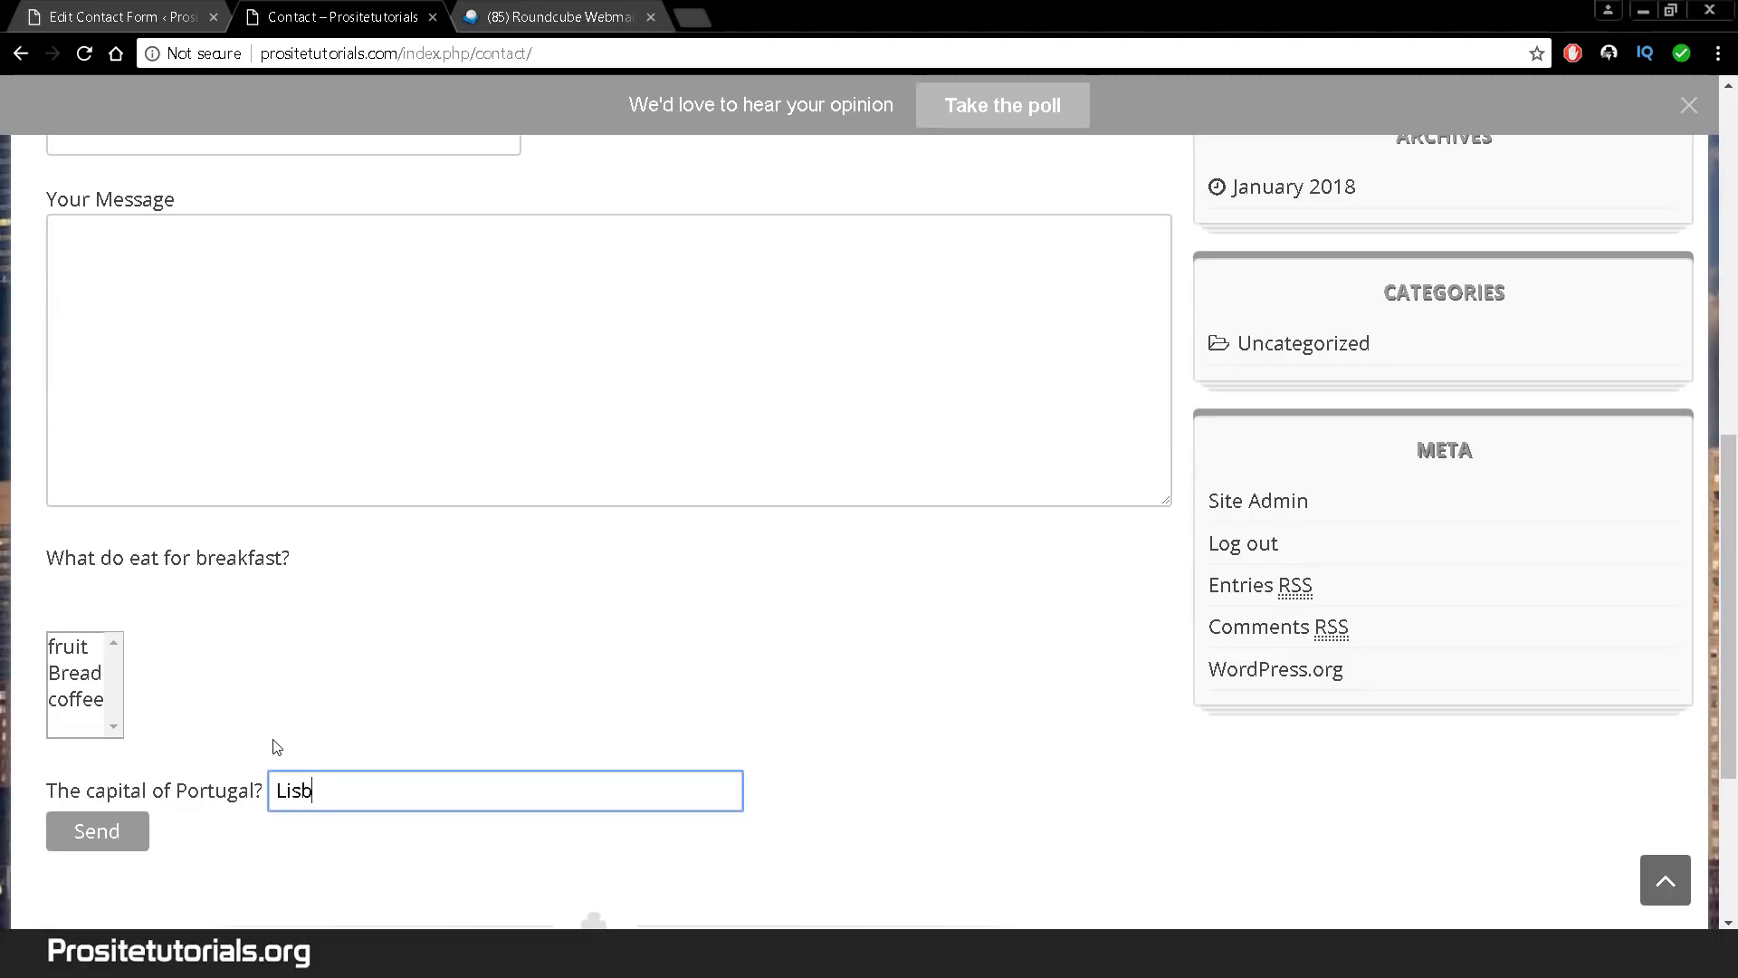
text(on)
scroll(291, 498, up, 1)
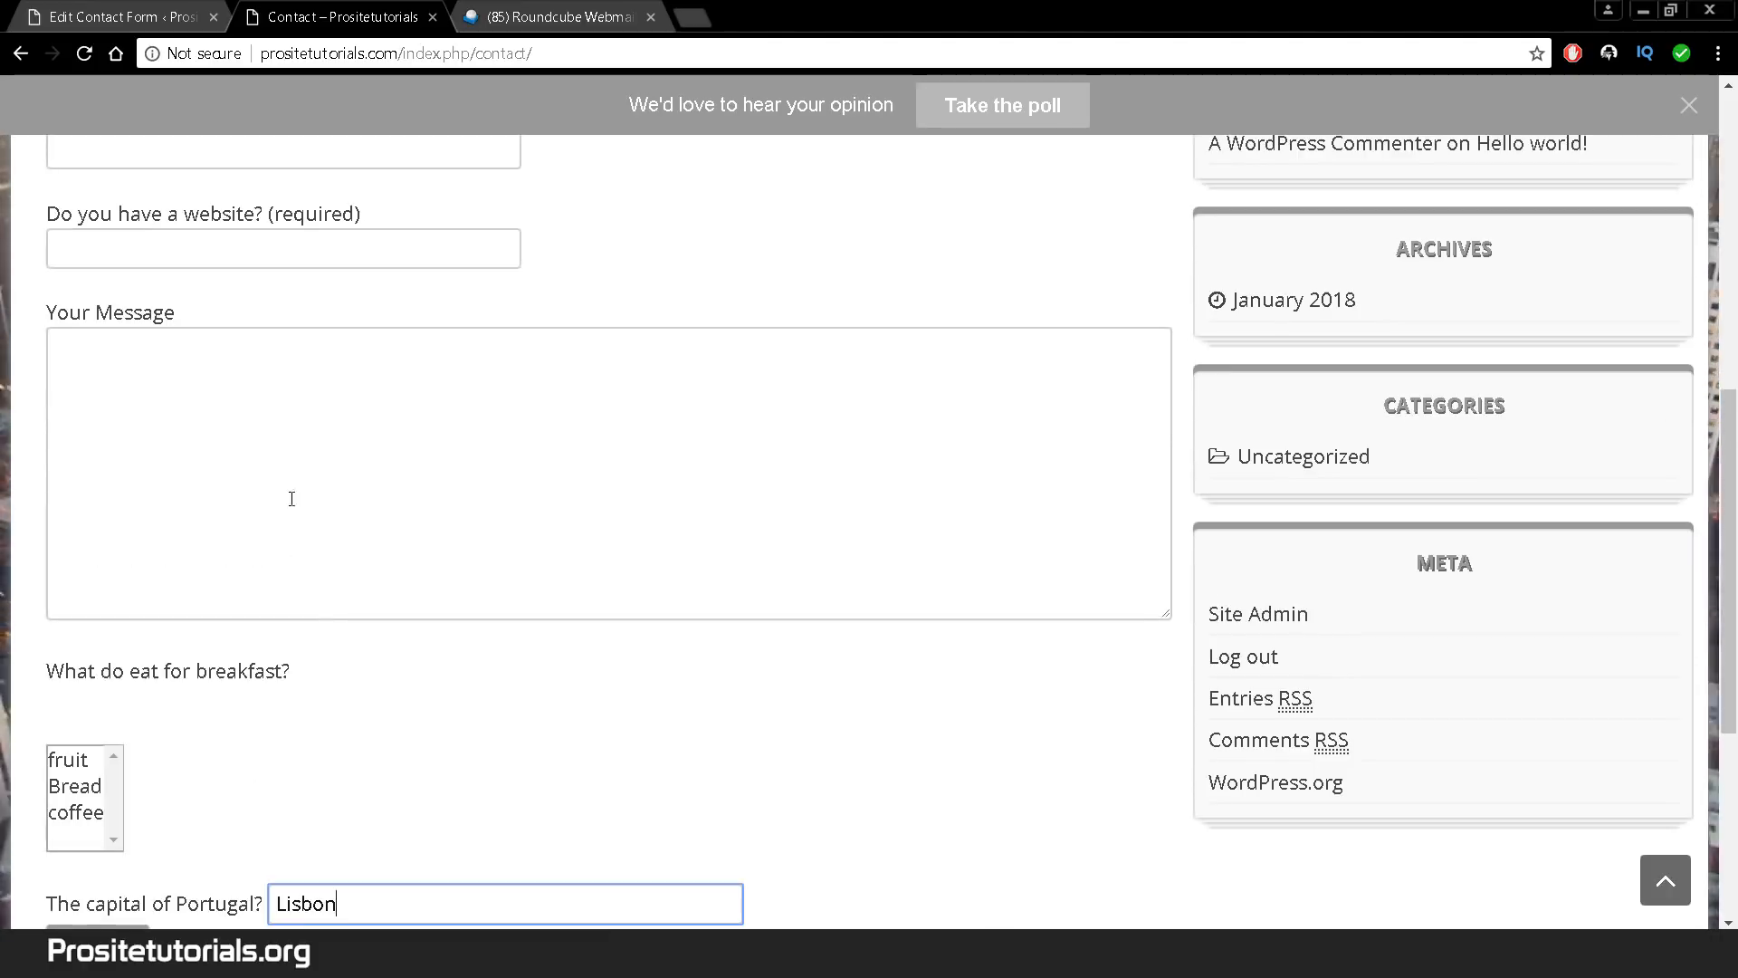
scroll(260, 519, up, 2)
- Delete the multiple-choice breakfast menu tag and the quiz tag from the form template
click(127, 16)
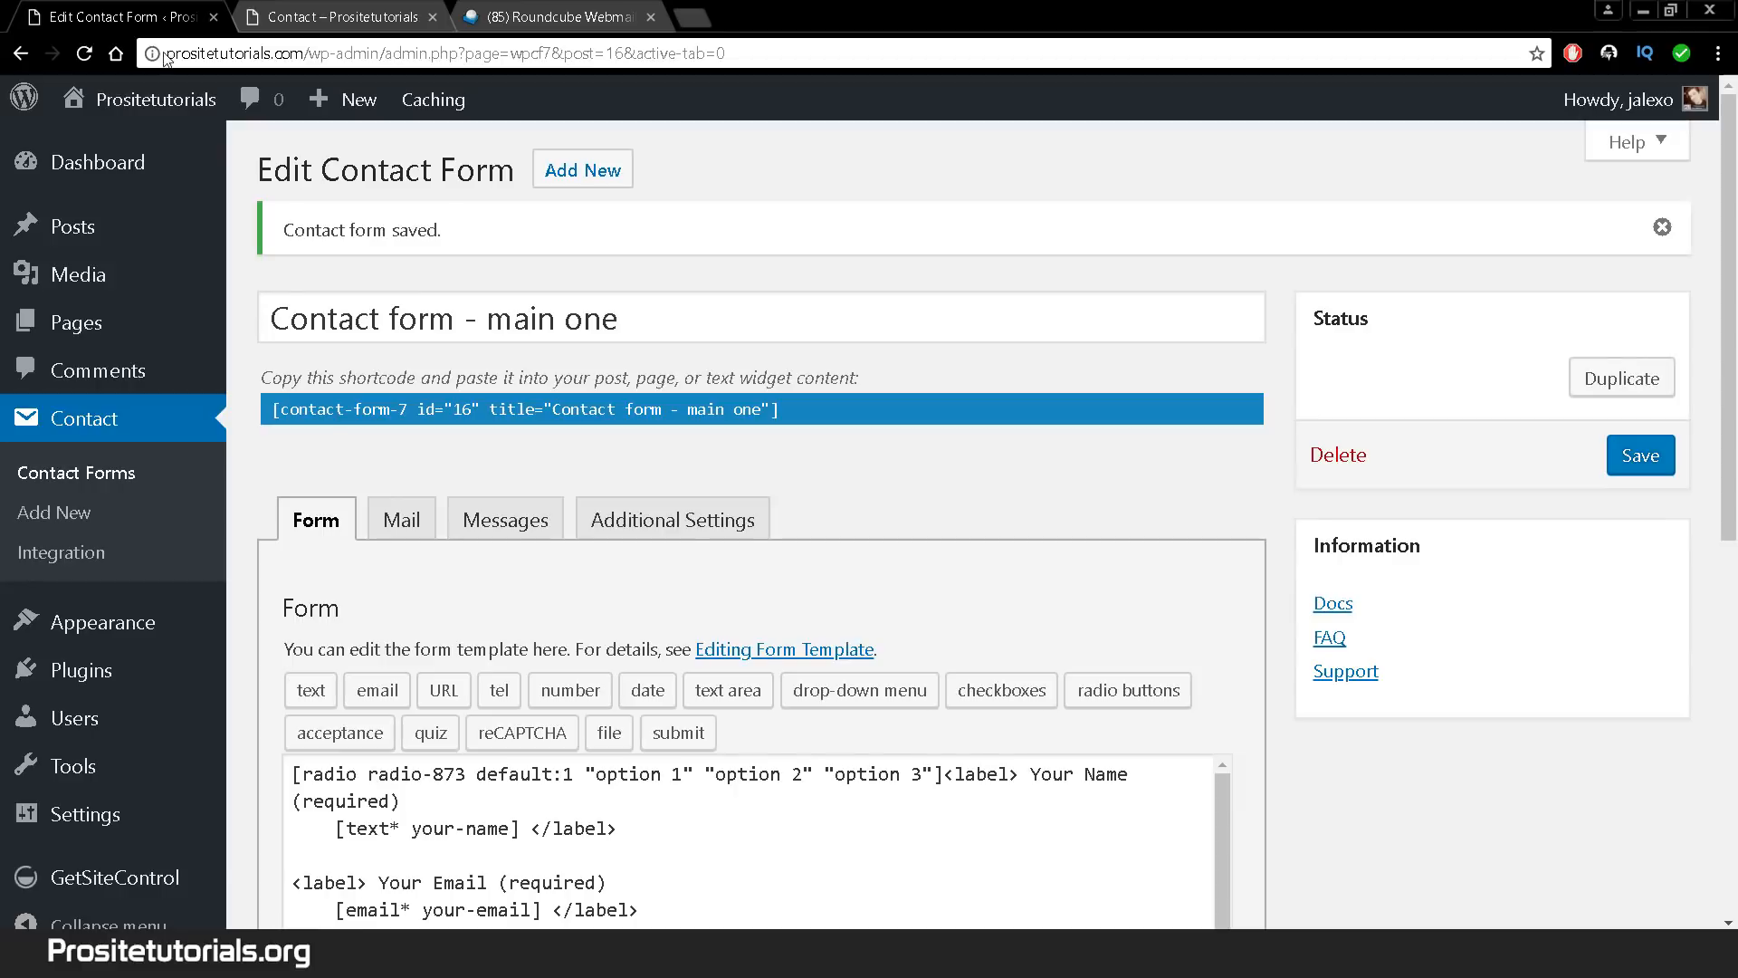
scroll(643, 702, down, 4)
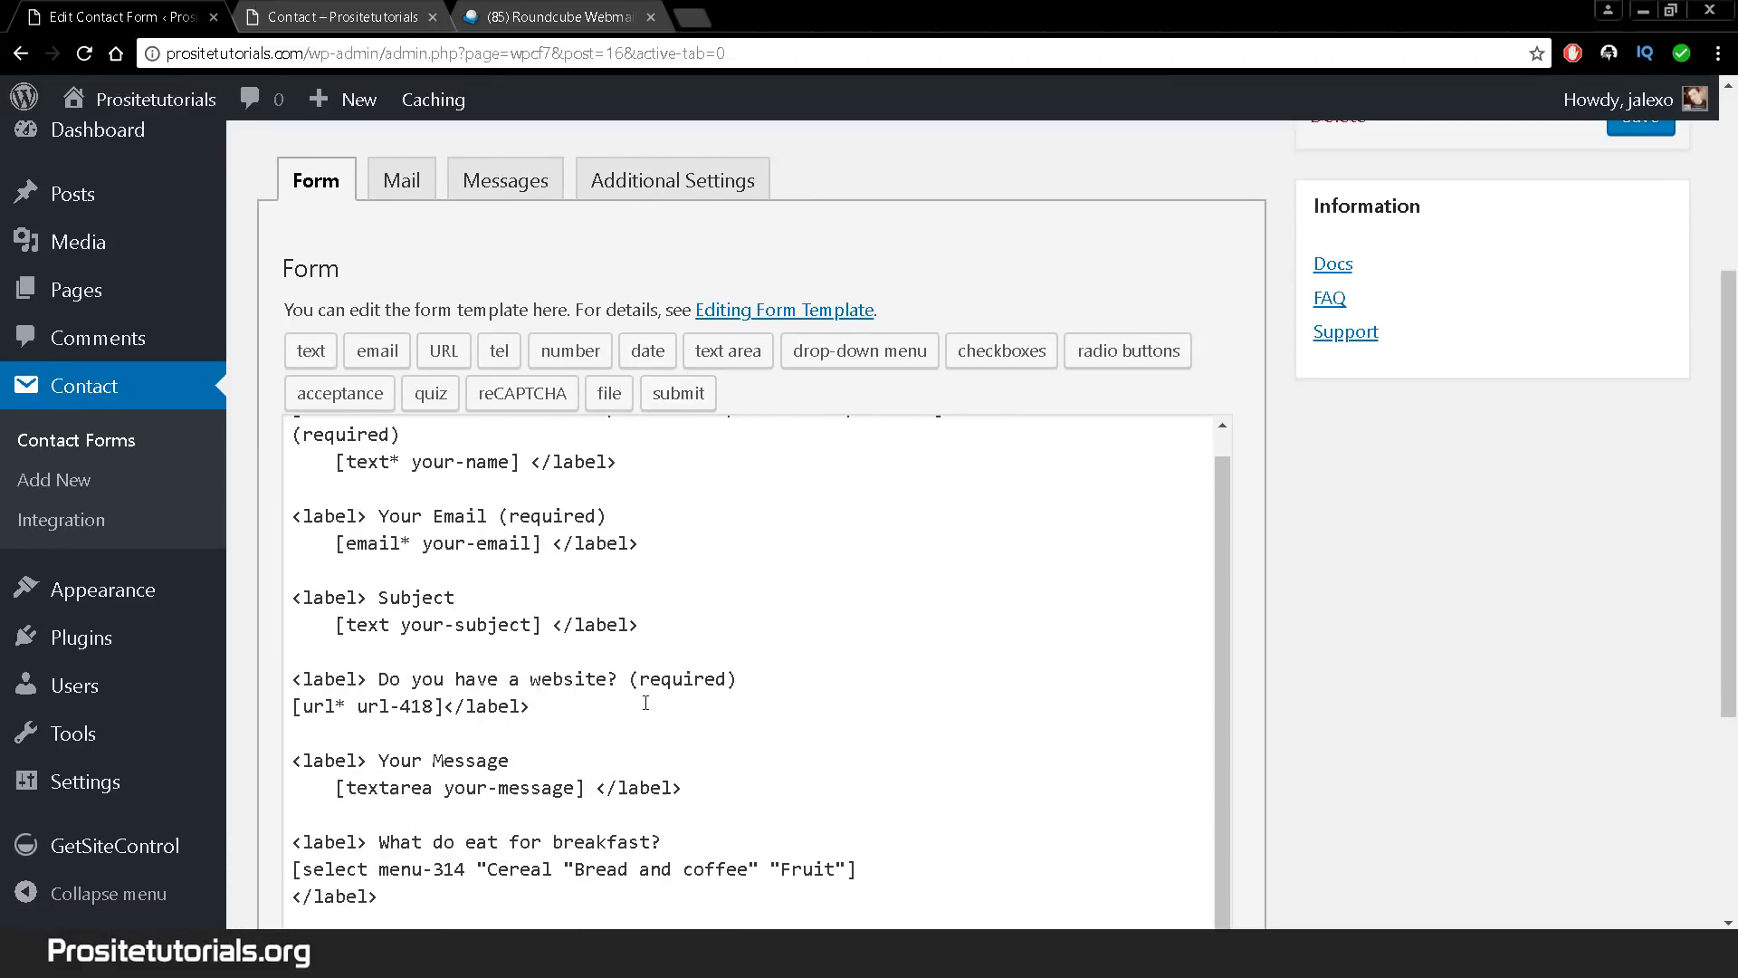
scroll(646, 703, down, 2)
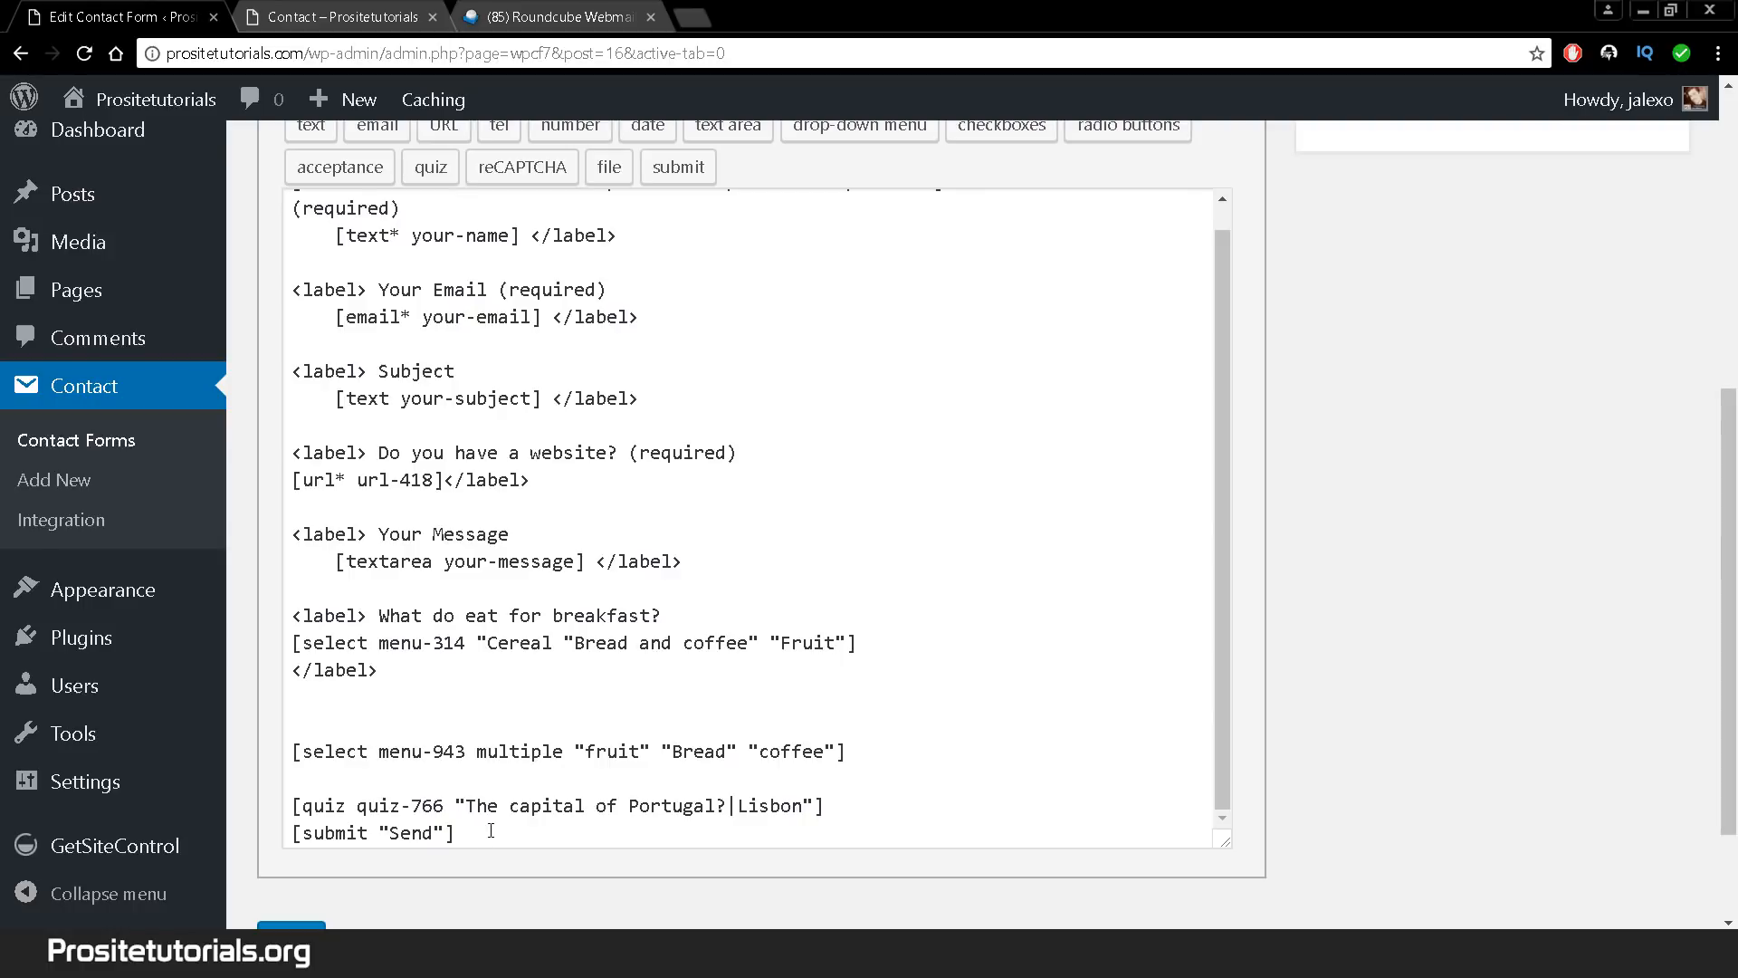
drag(910, 802, 419, 710)
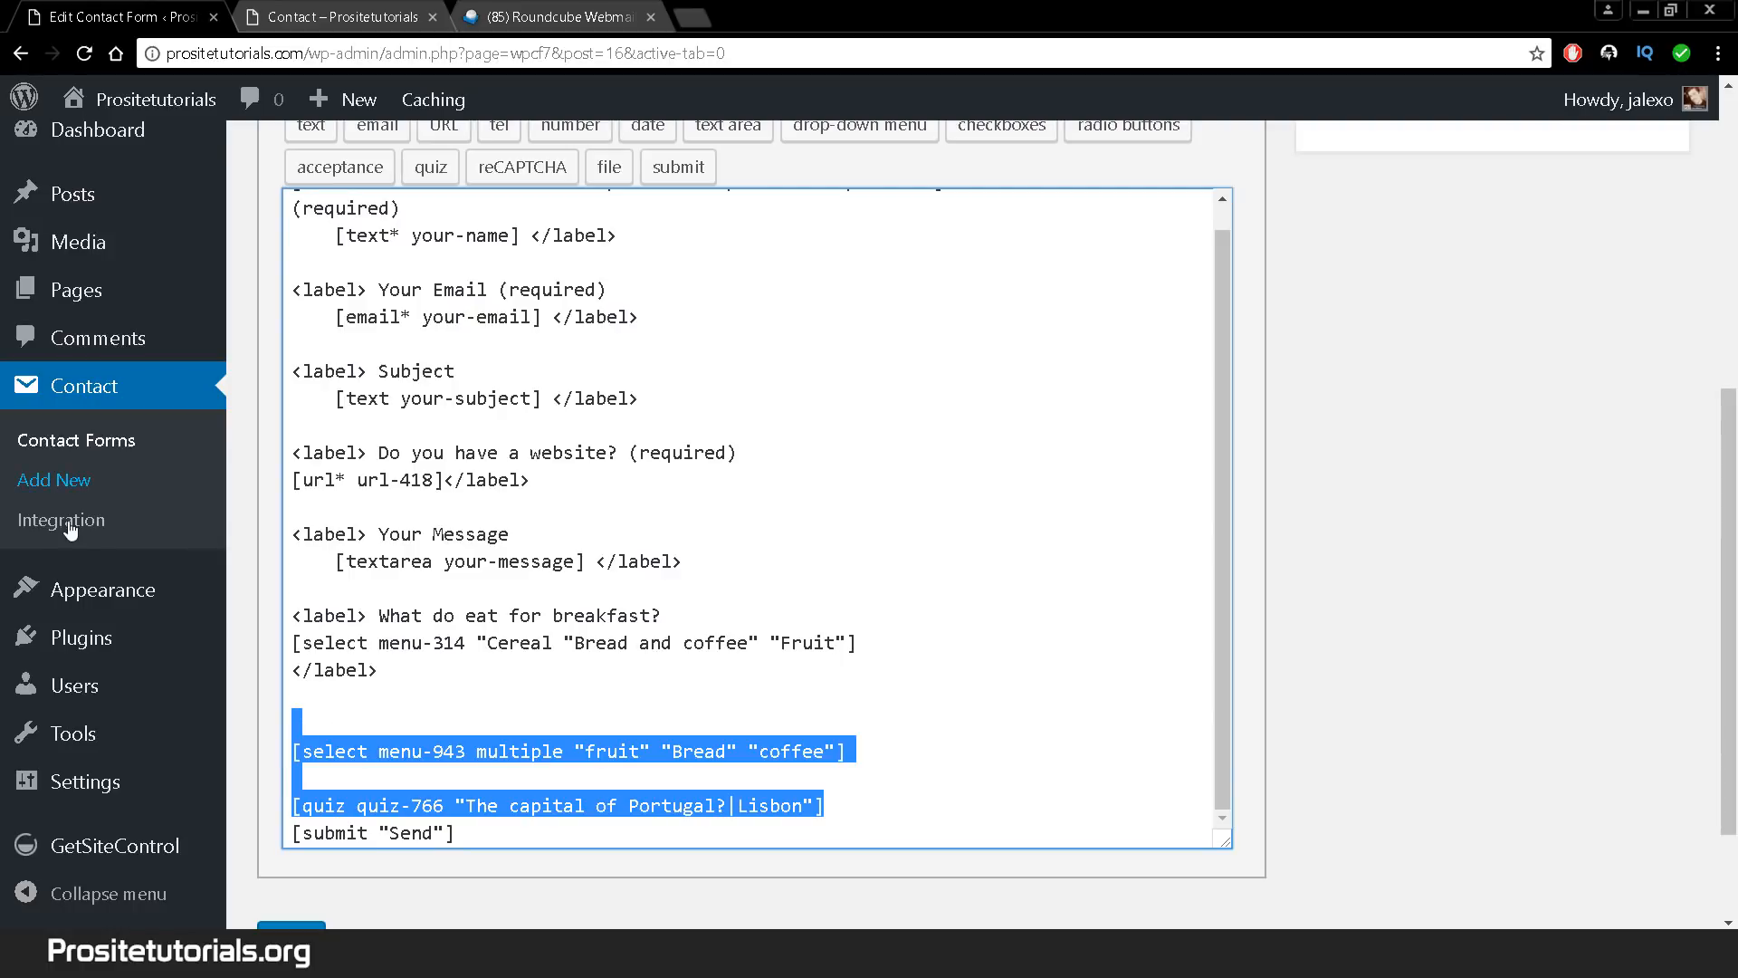
scroll(660, 404, up, 1)
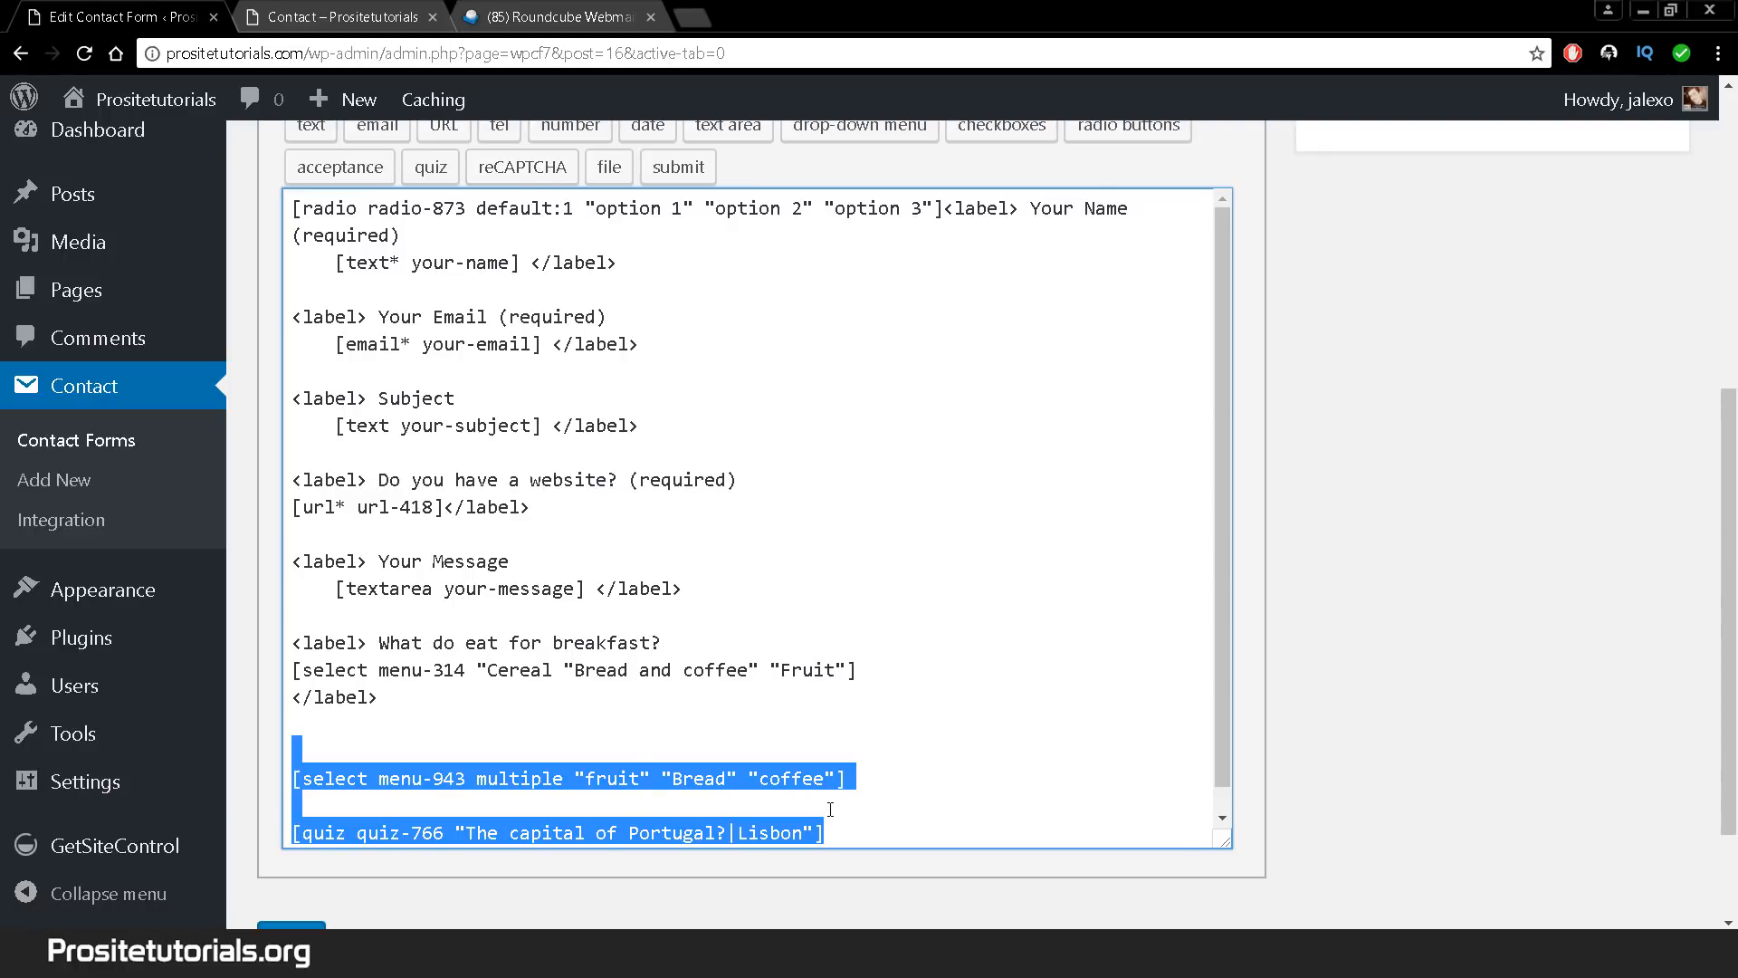
key(Delete)
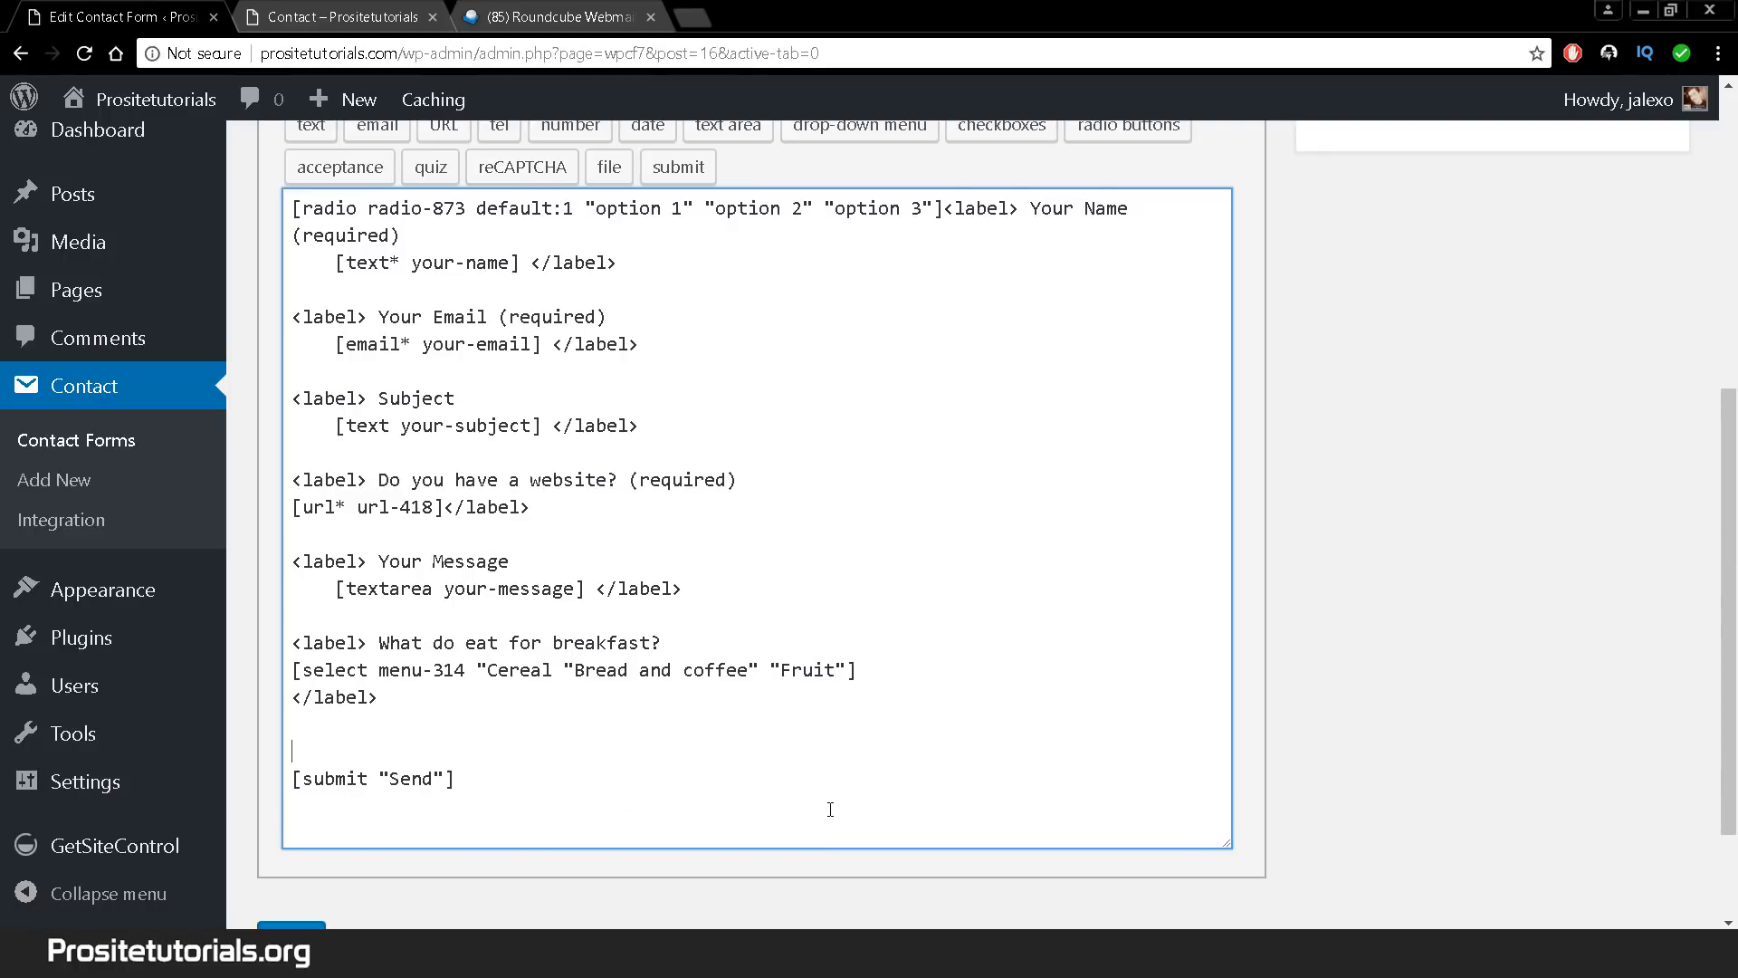
- Insert an optional file upload tag with default settings on the line above the submit tag
click(624, 183)
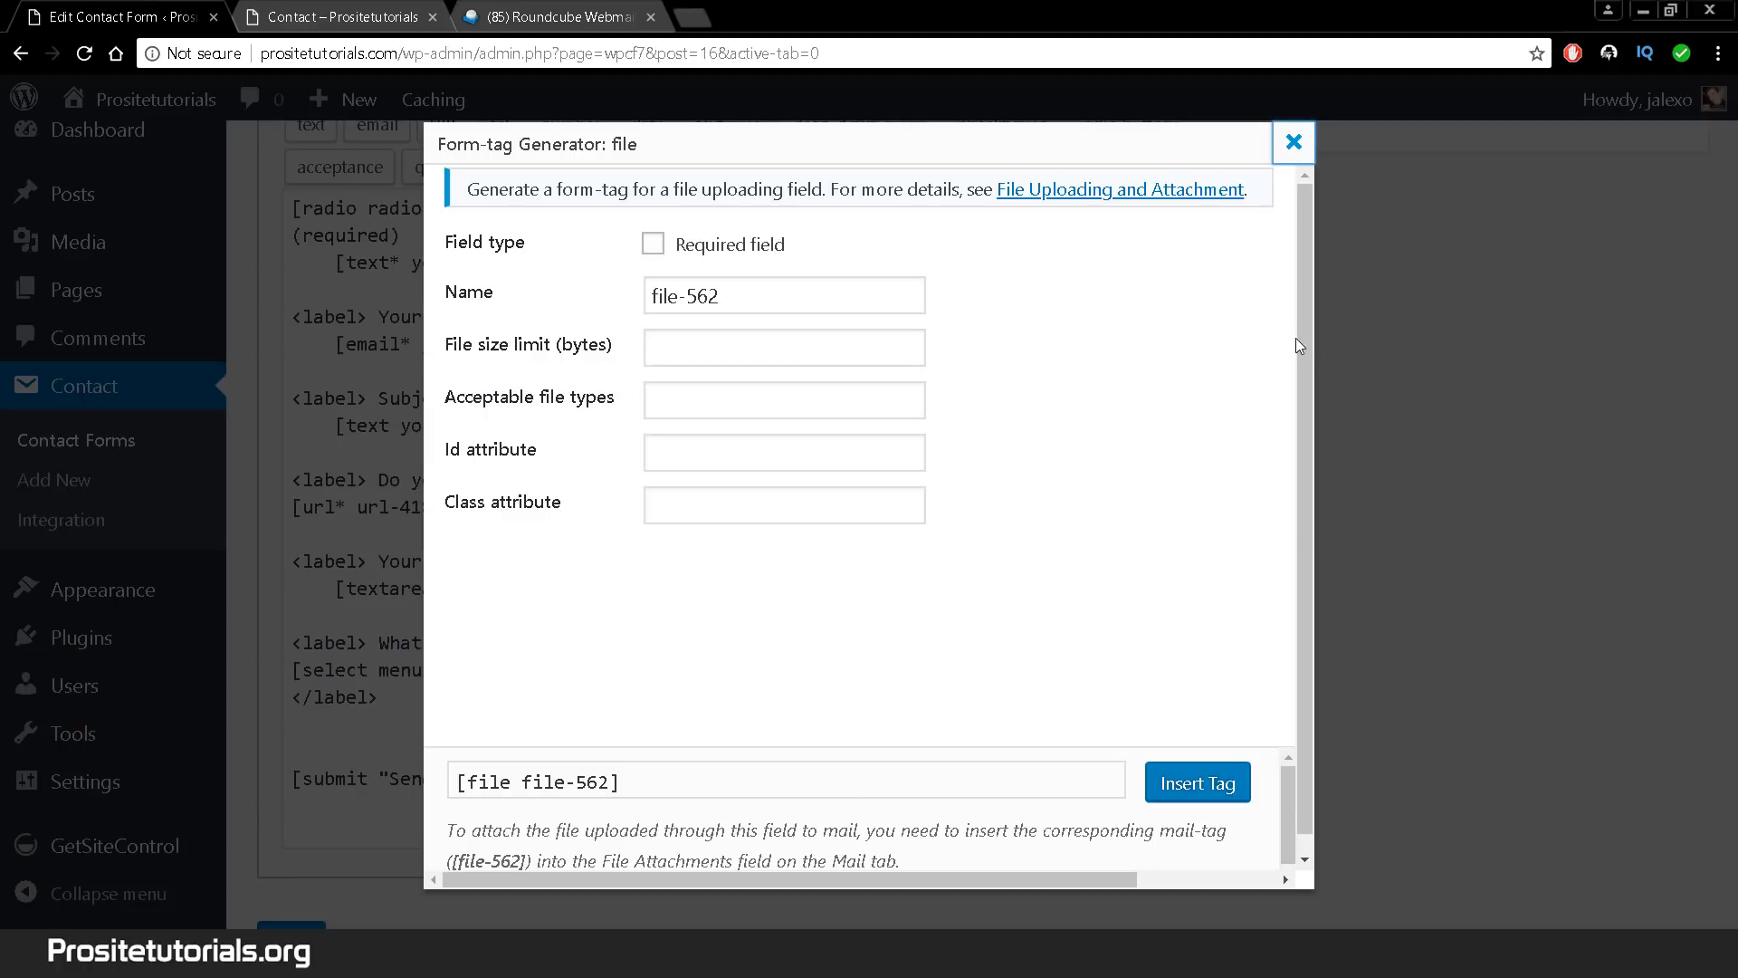
scroll(1302, 322, down, 1)
click(1166, 759)
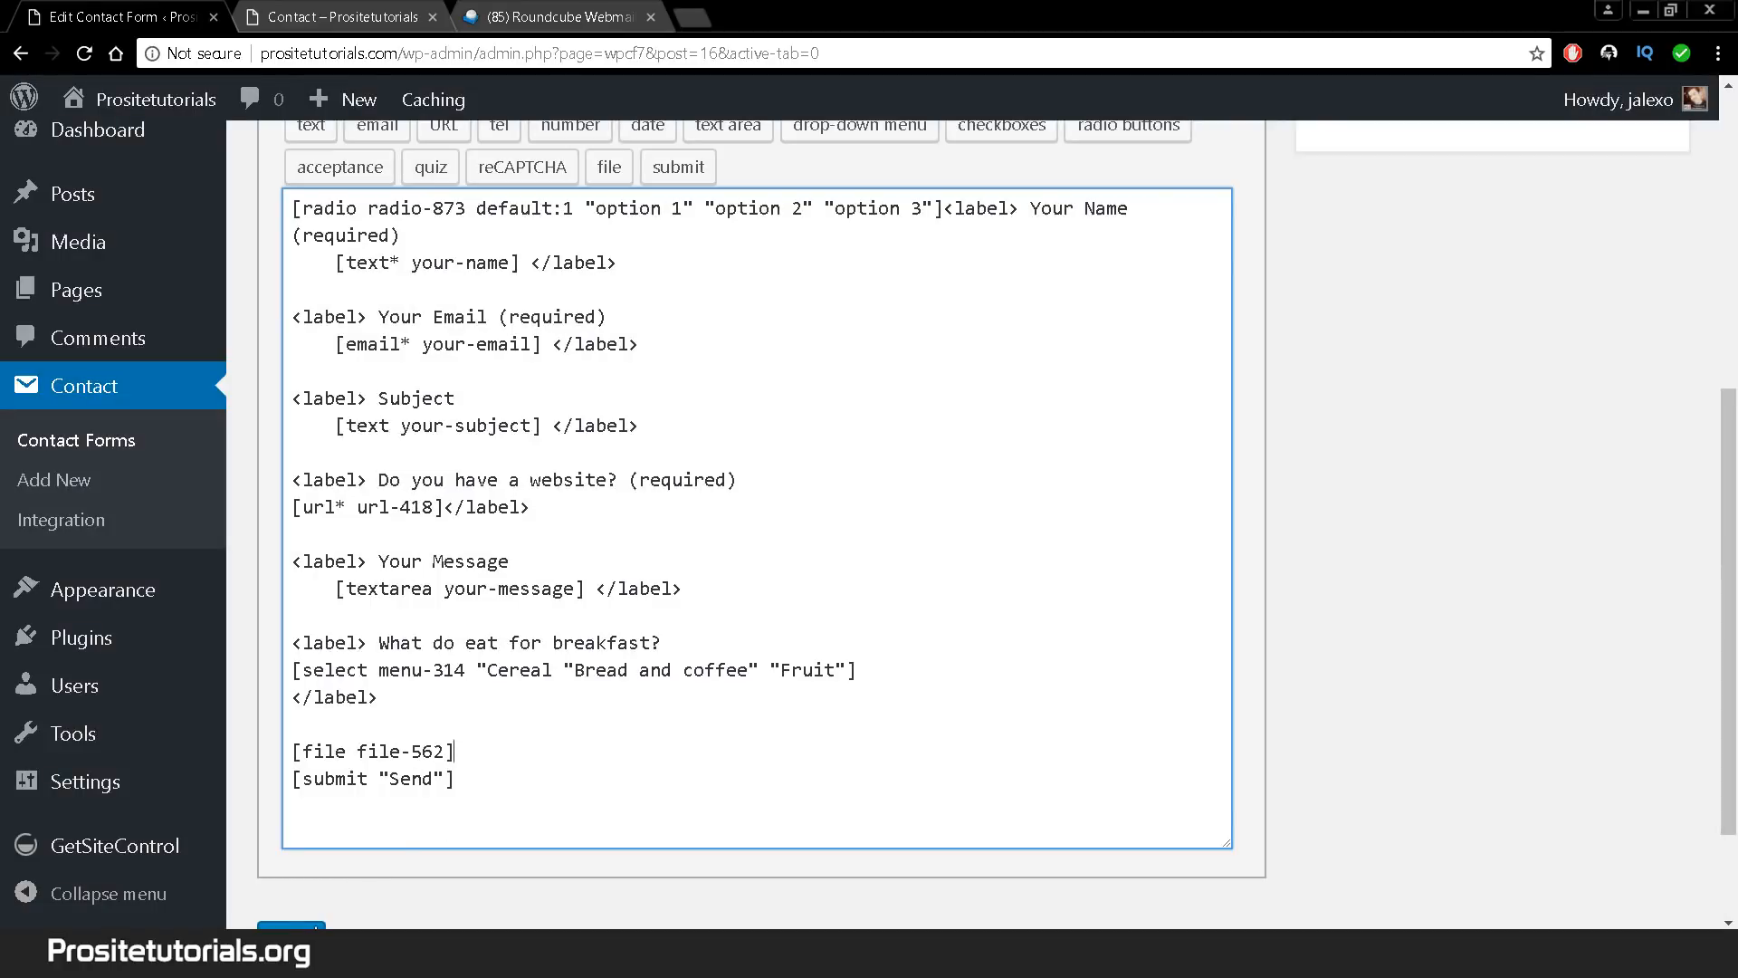
- Save the form and reload the Contact page to check the file upload field
click(315, 928)
click(302, 16)
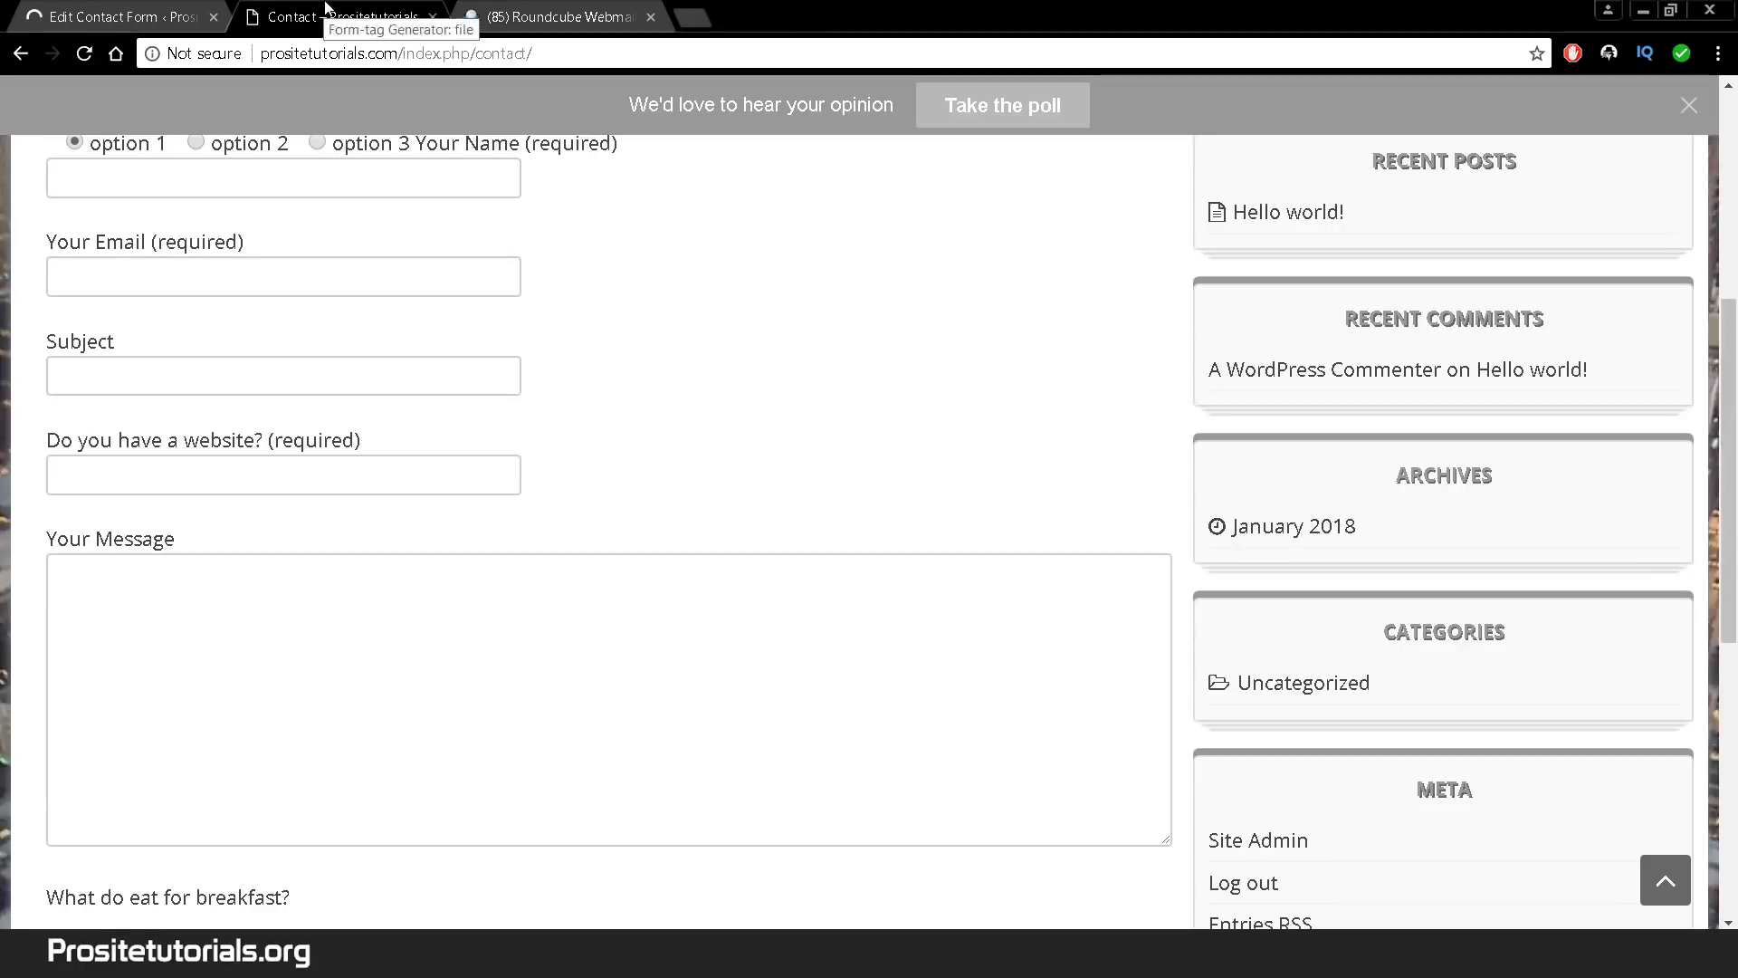
click(85, 53)
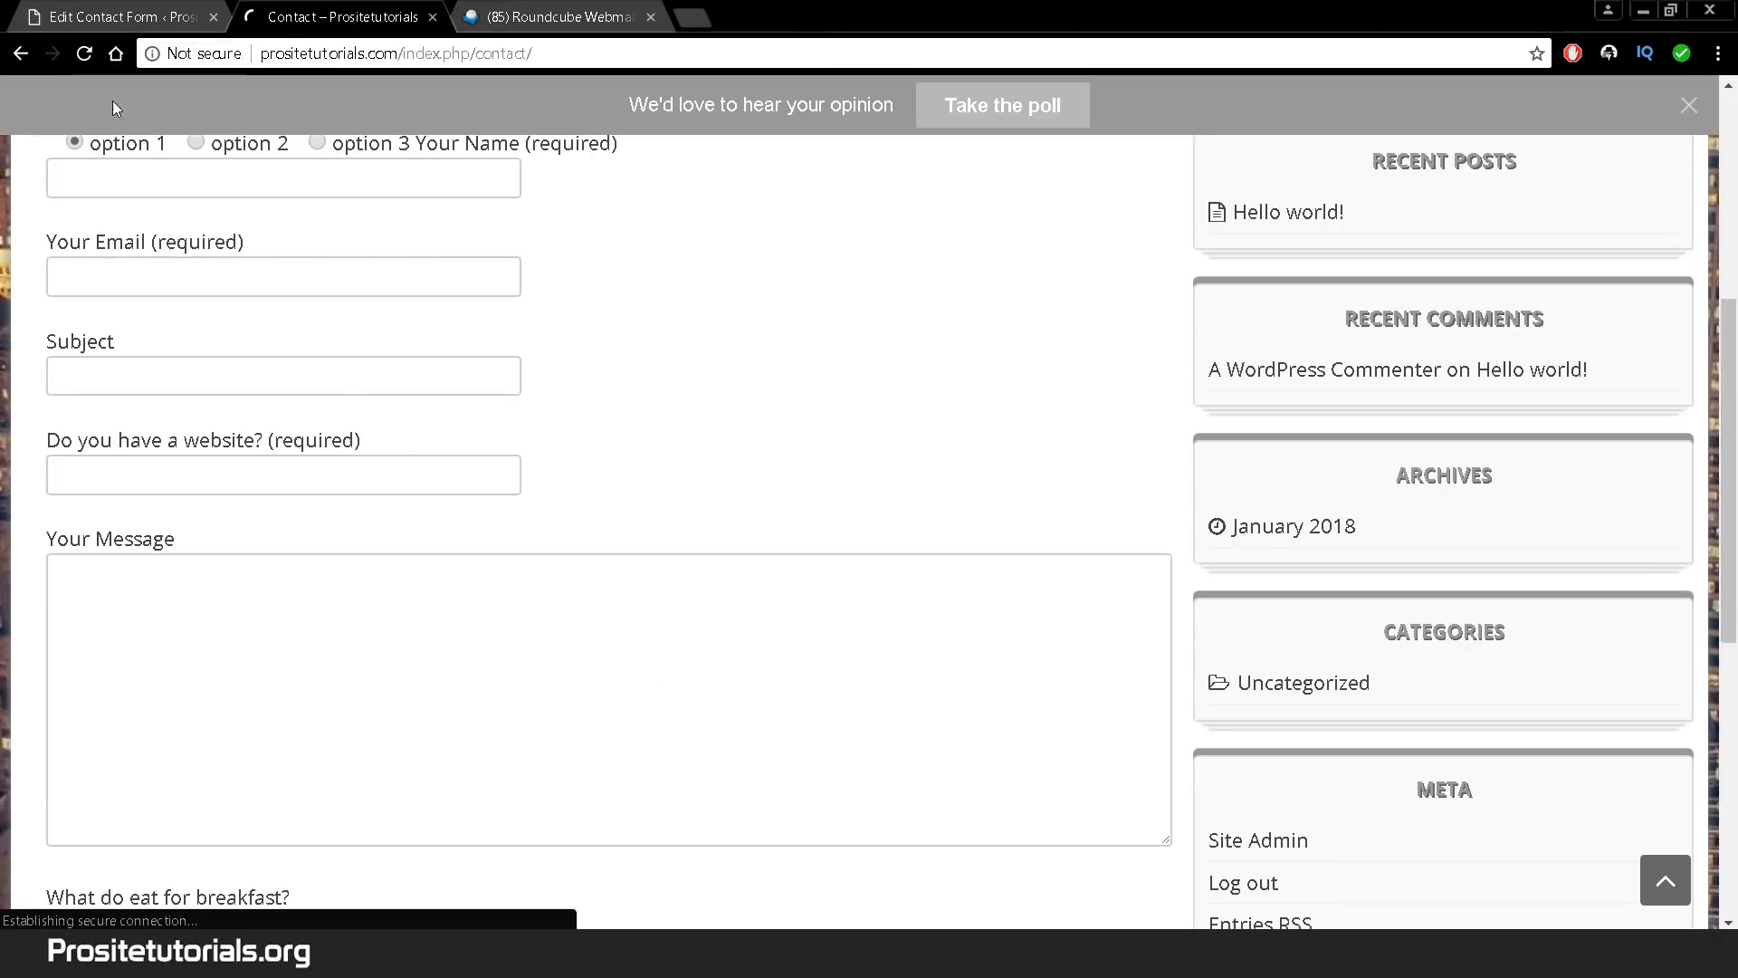
scroll(398, 448, down, 3)
scroll(397, 447, down, 2)
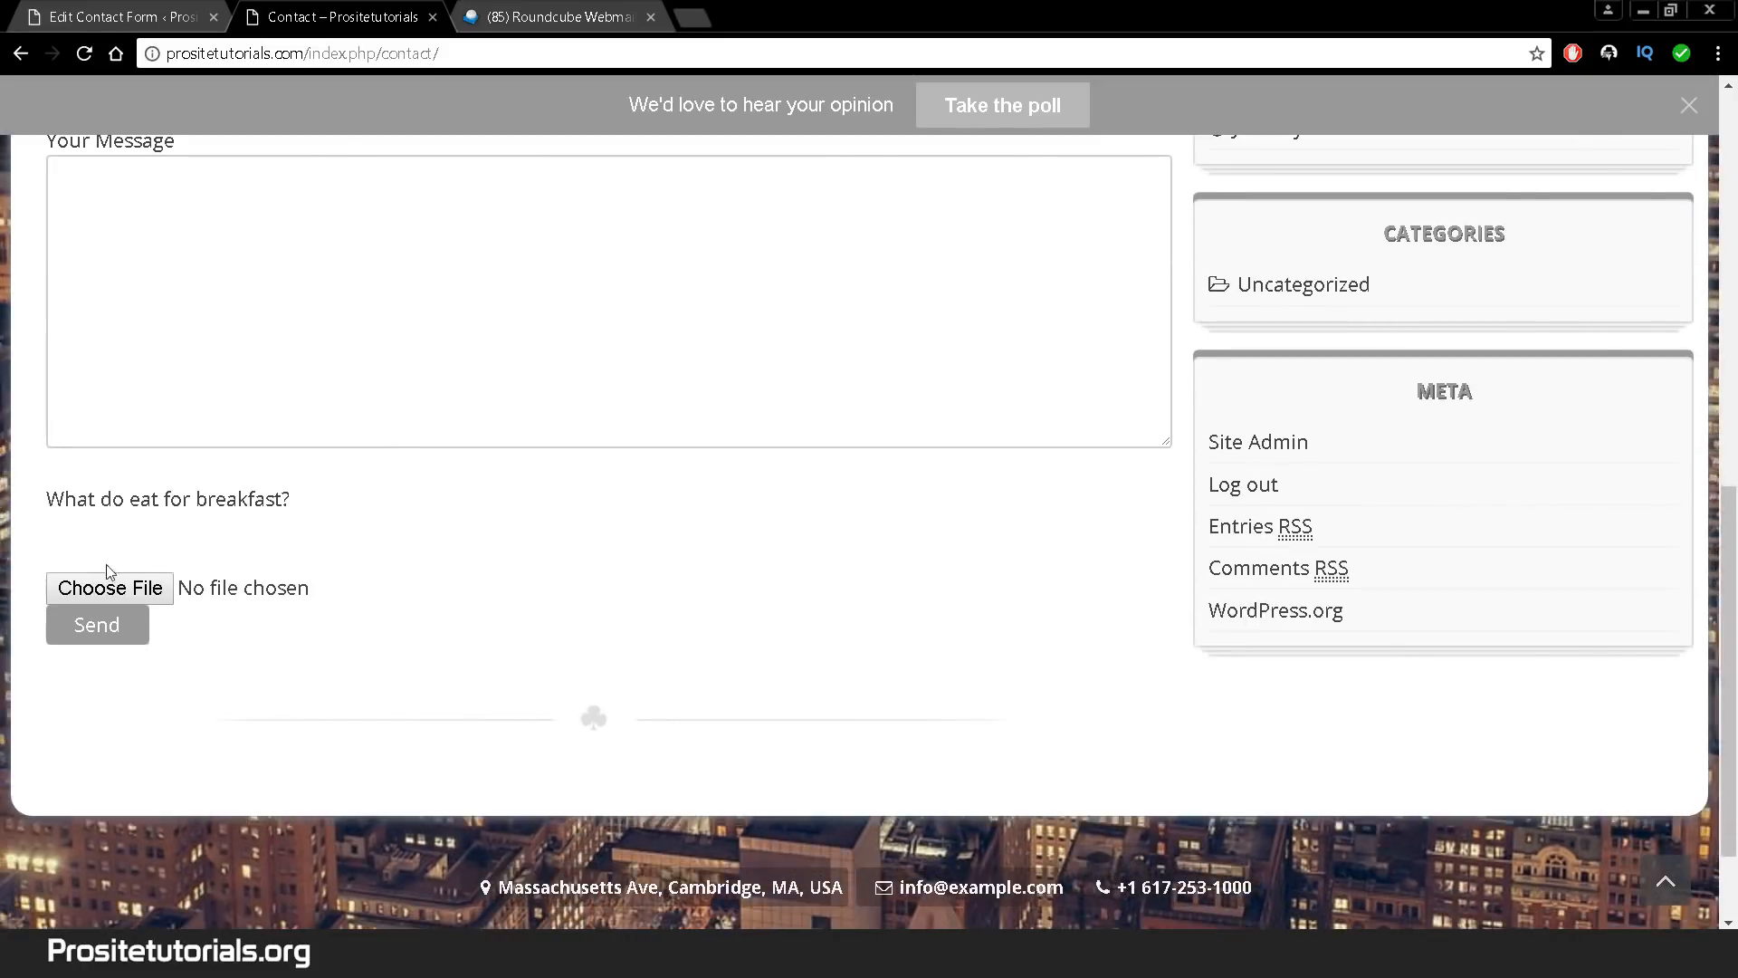
- Delete the breakfast question label with its drop-down menu tag from the form template
click(118, 17)
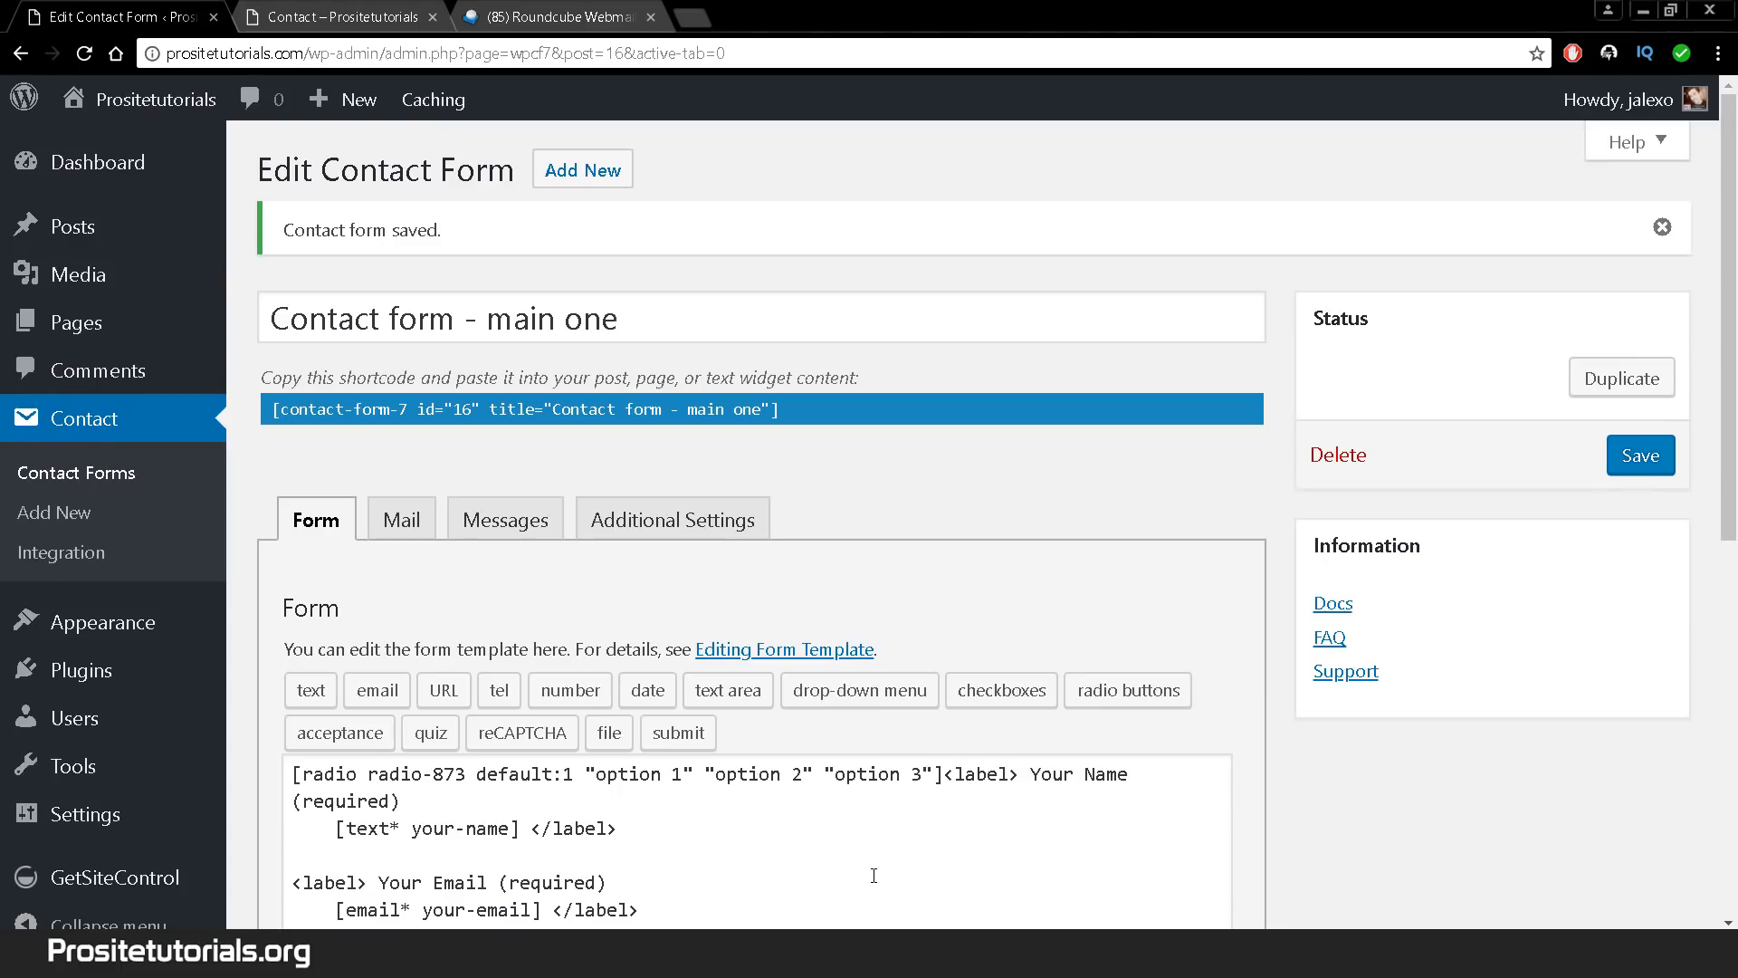
scroll(815, 797, down, 6)
drag(379, 697, 392, 616)
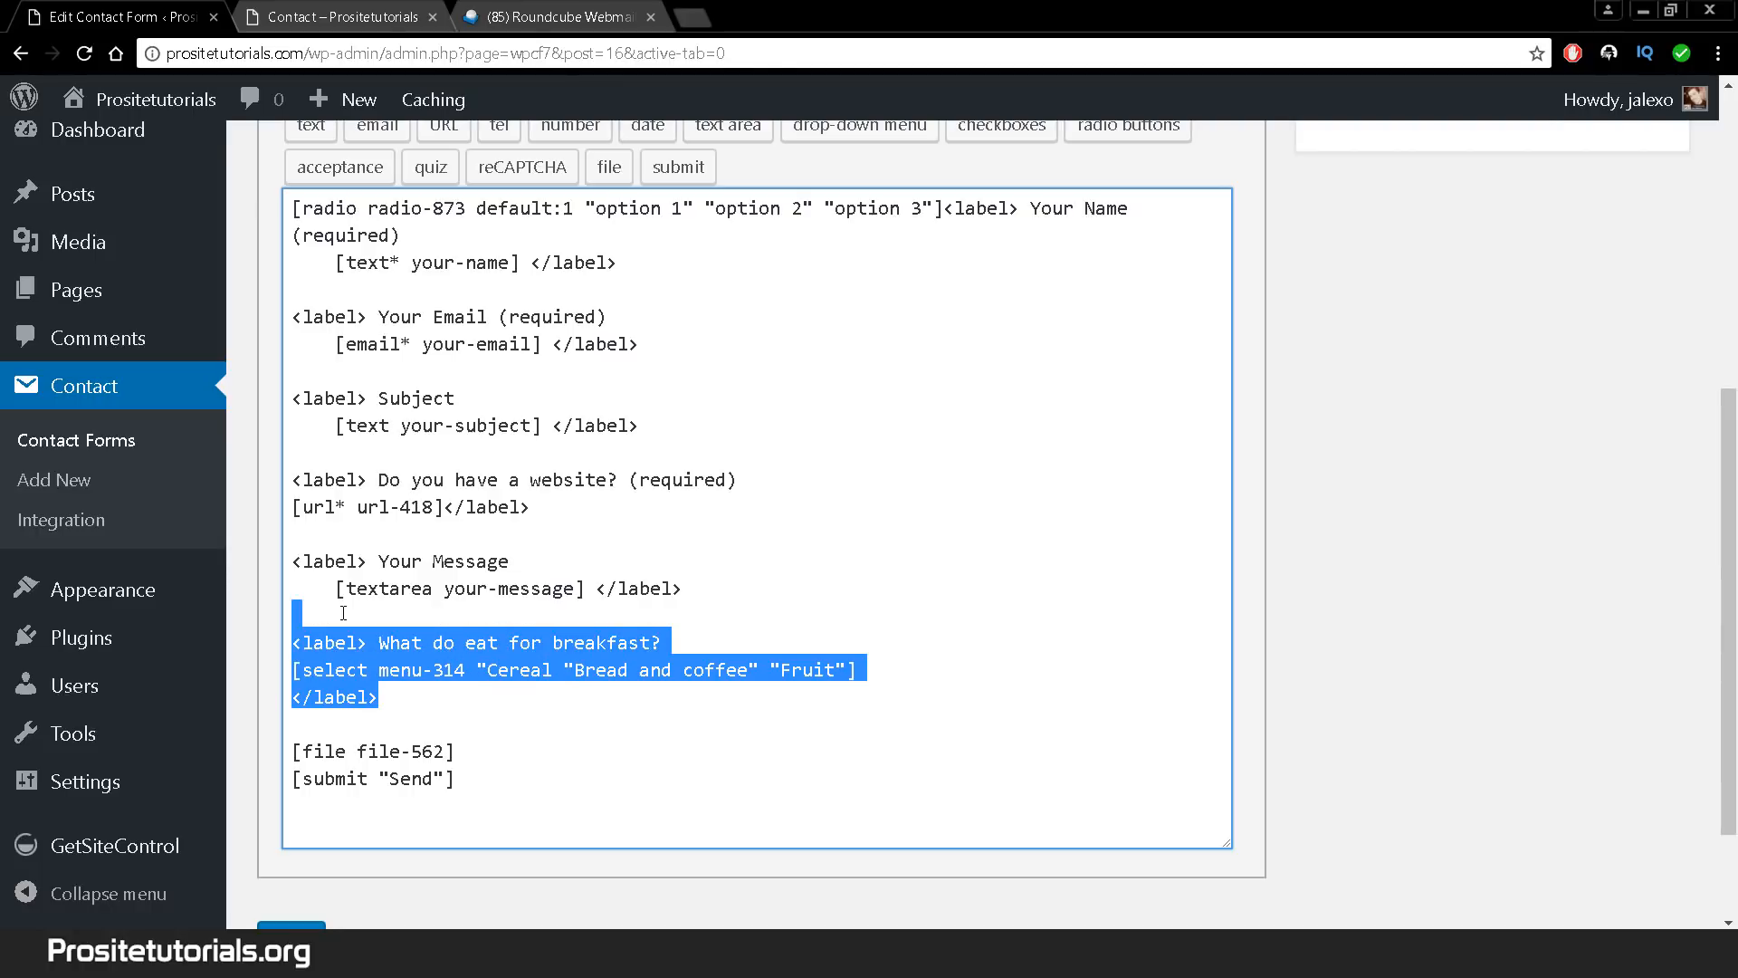
key(BackSpace)
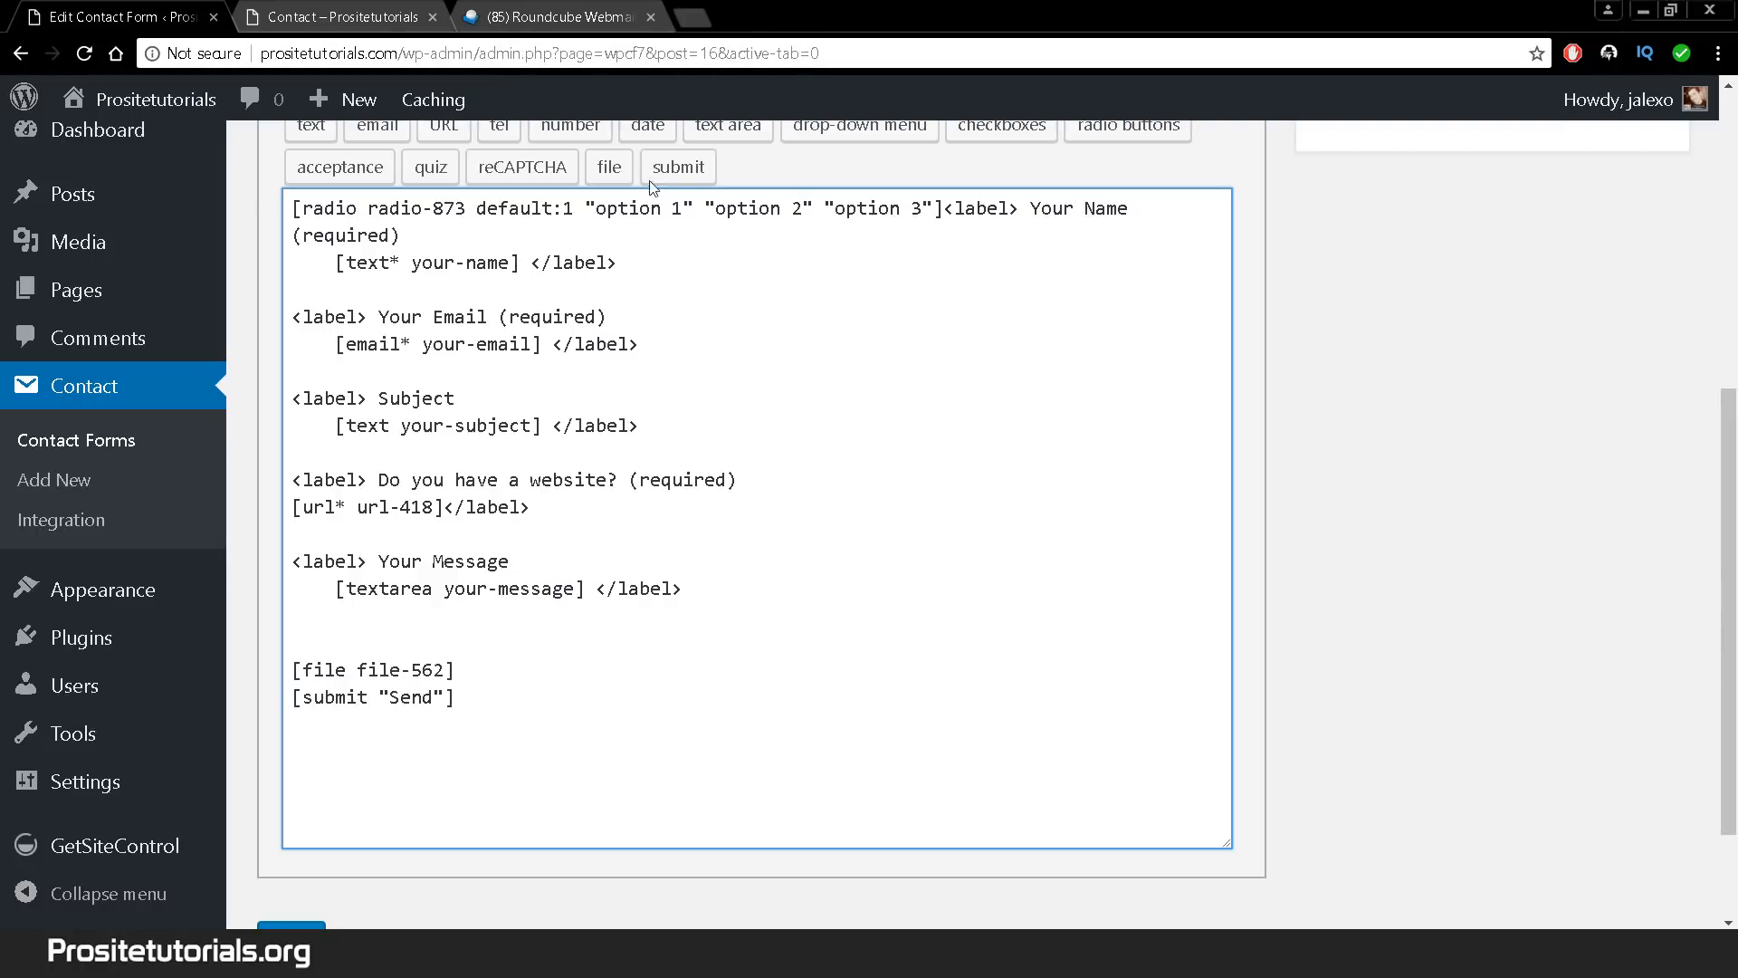
- Save the form without the breakfast question and reload the Contact page to check its remaining fields
click(345, 16)
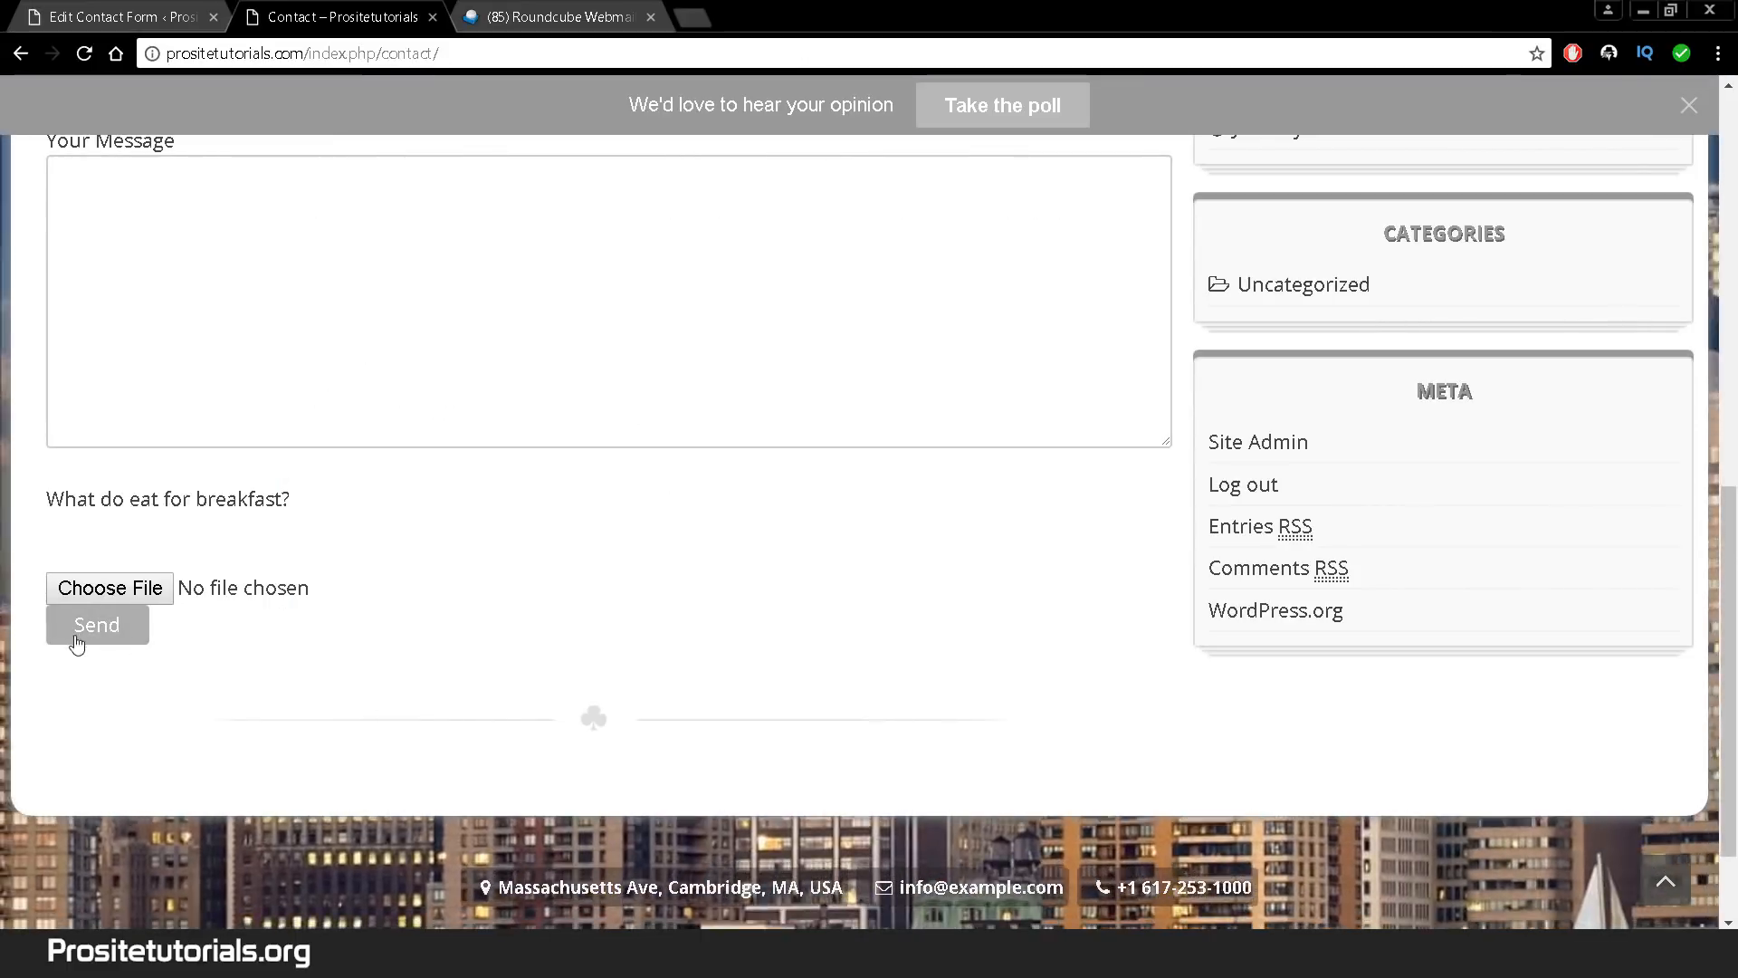
click(170, 9)
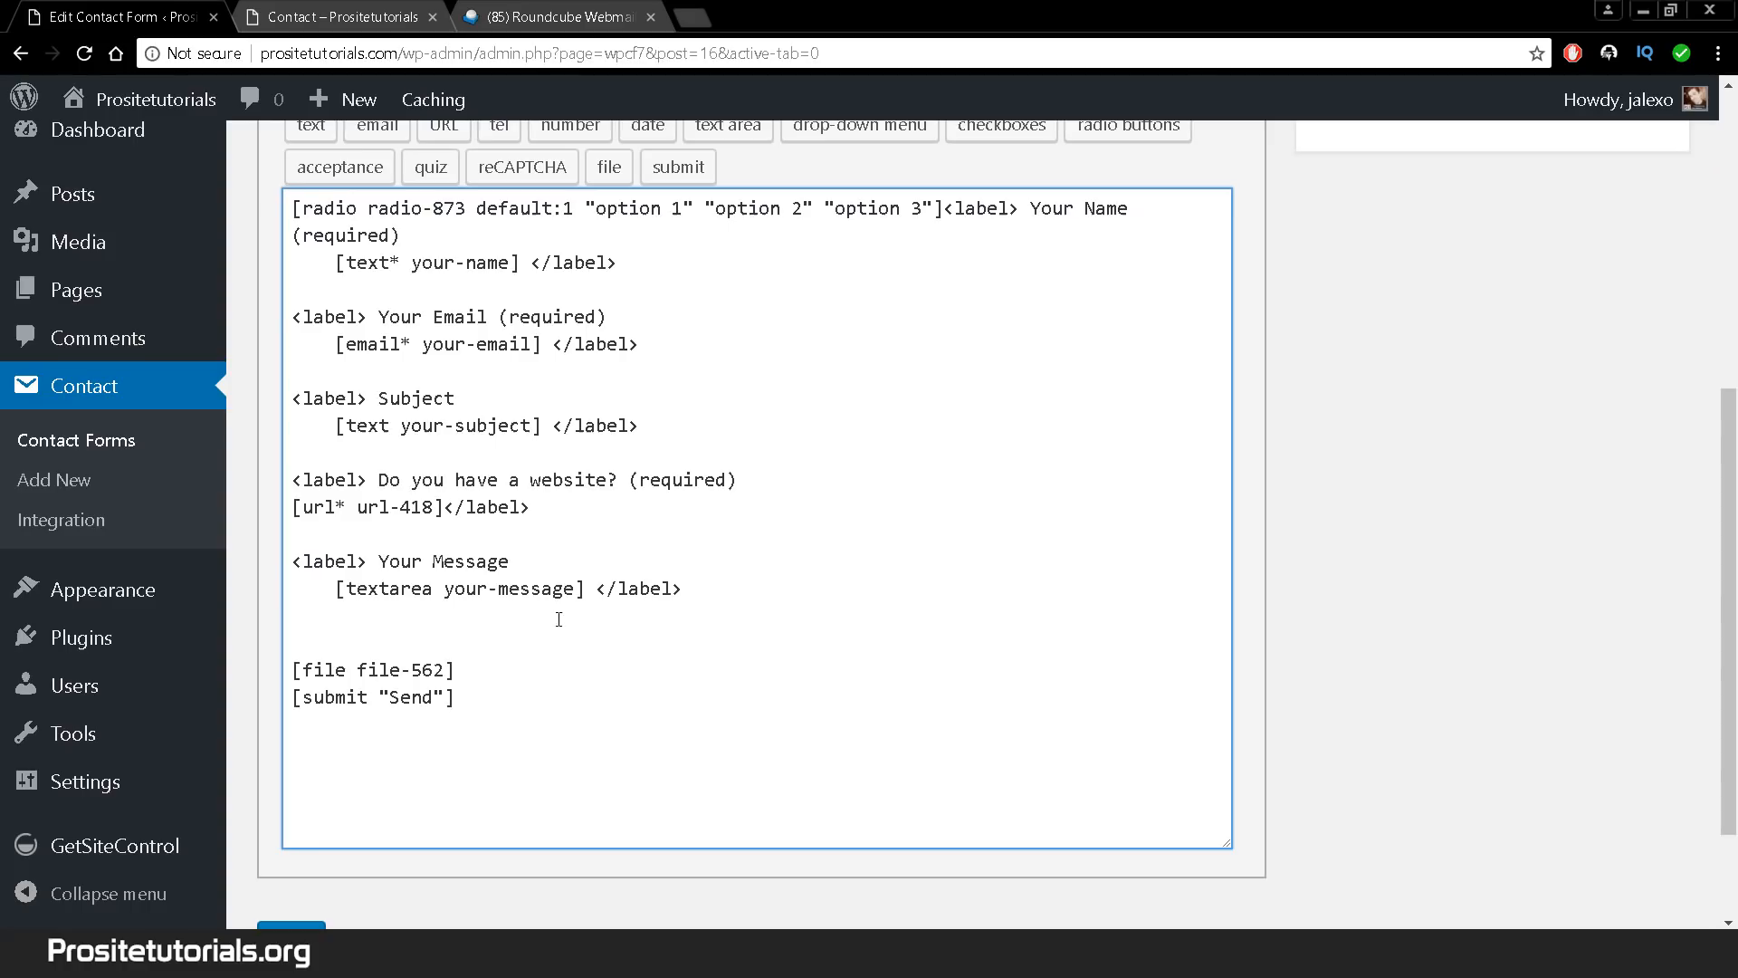
scroll(559, 619, up, 4)
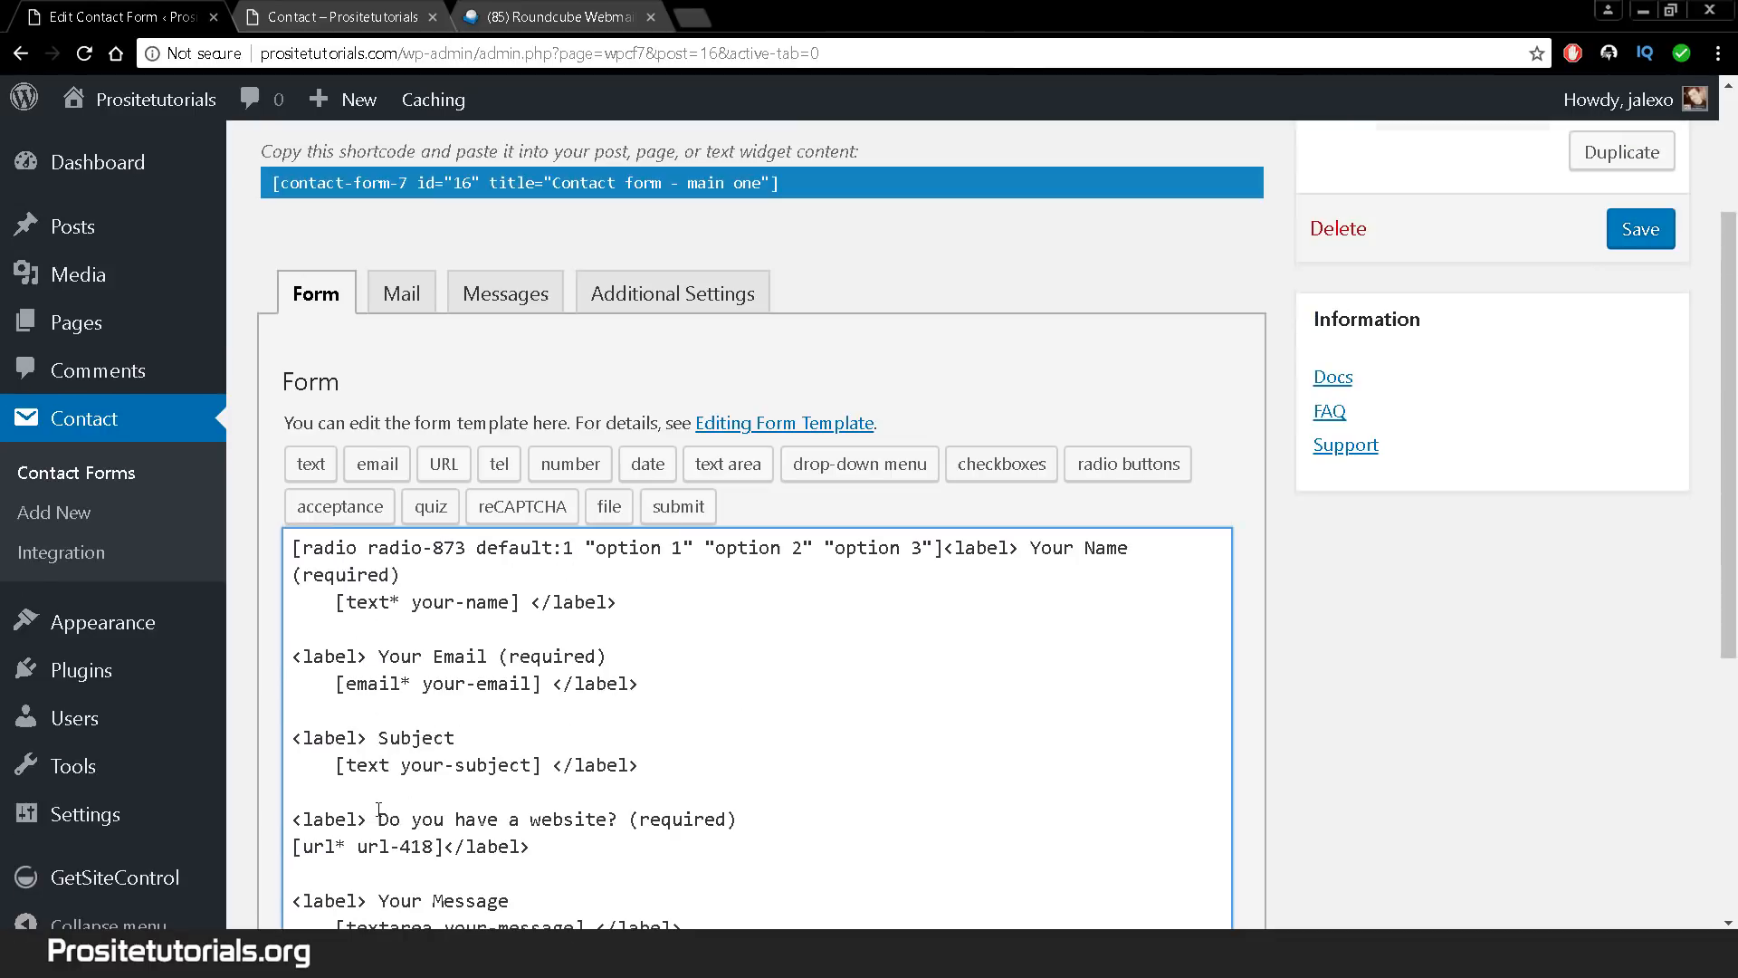
scroll(346, 857, down, 5)
click(313, 791)
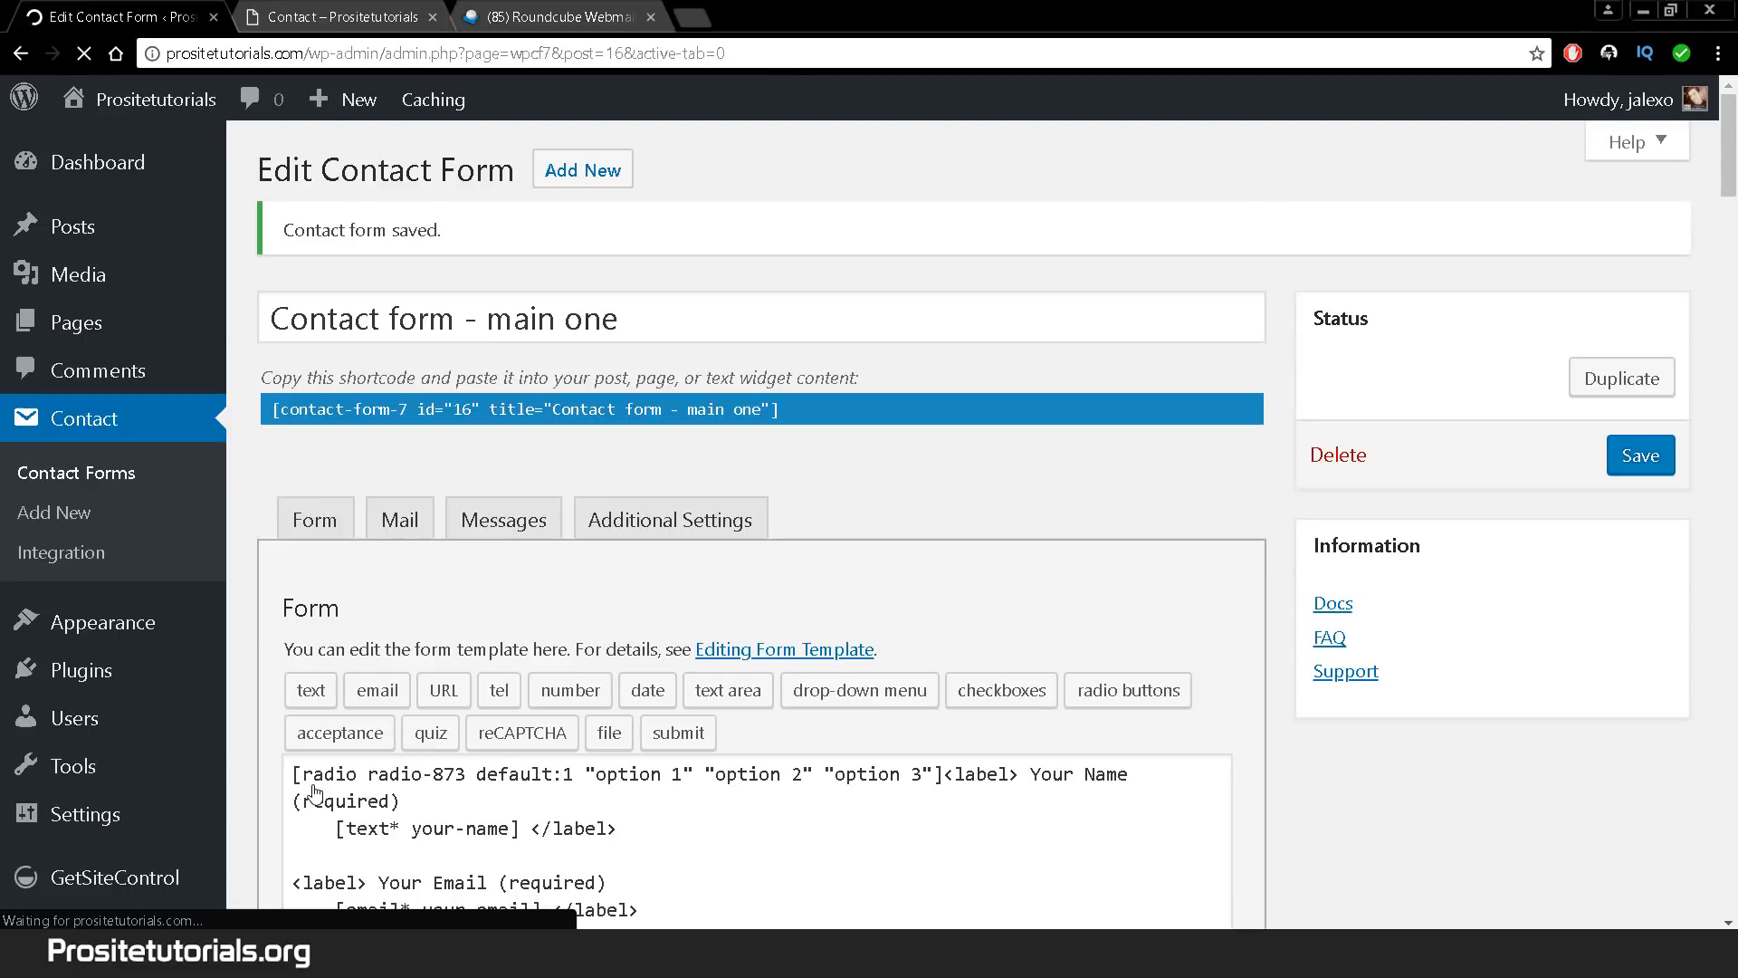
click(341, 16)
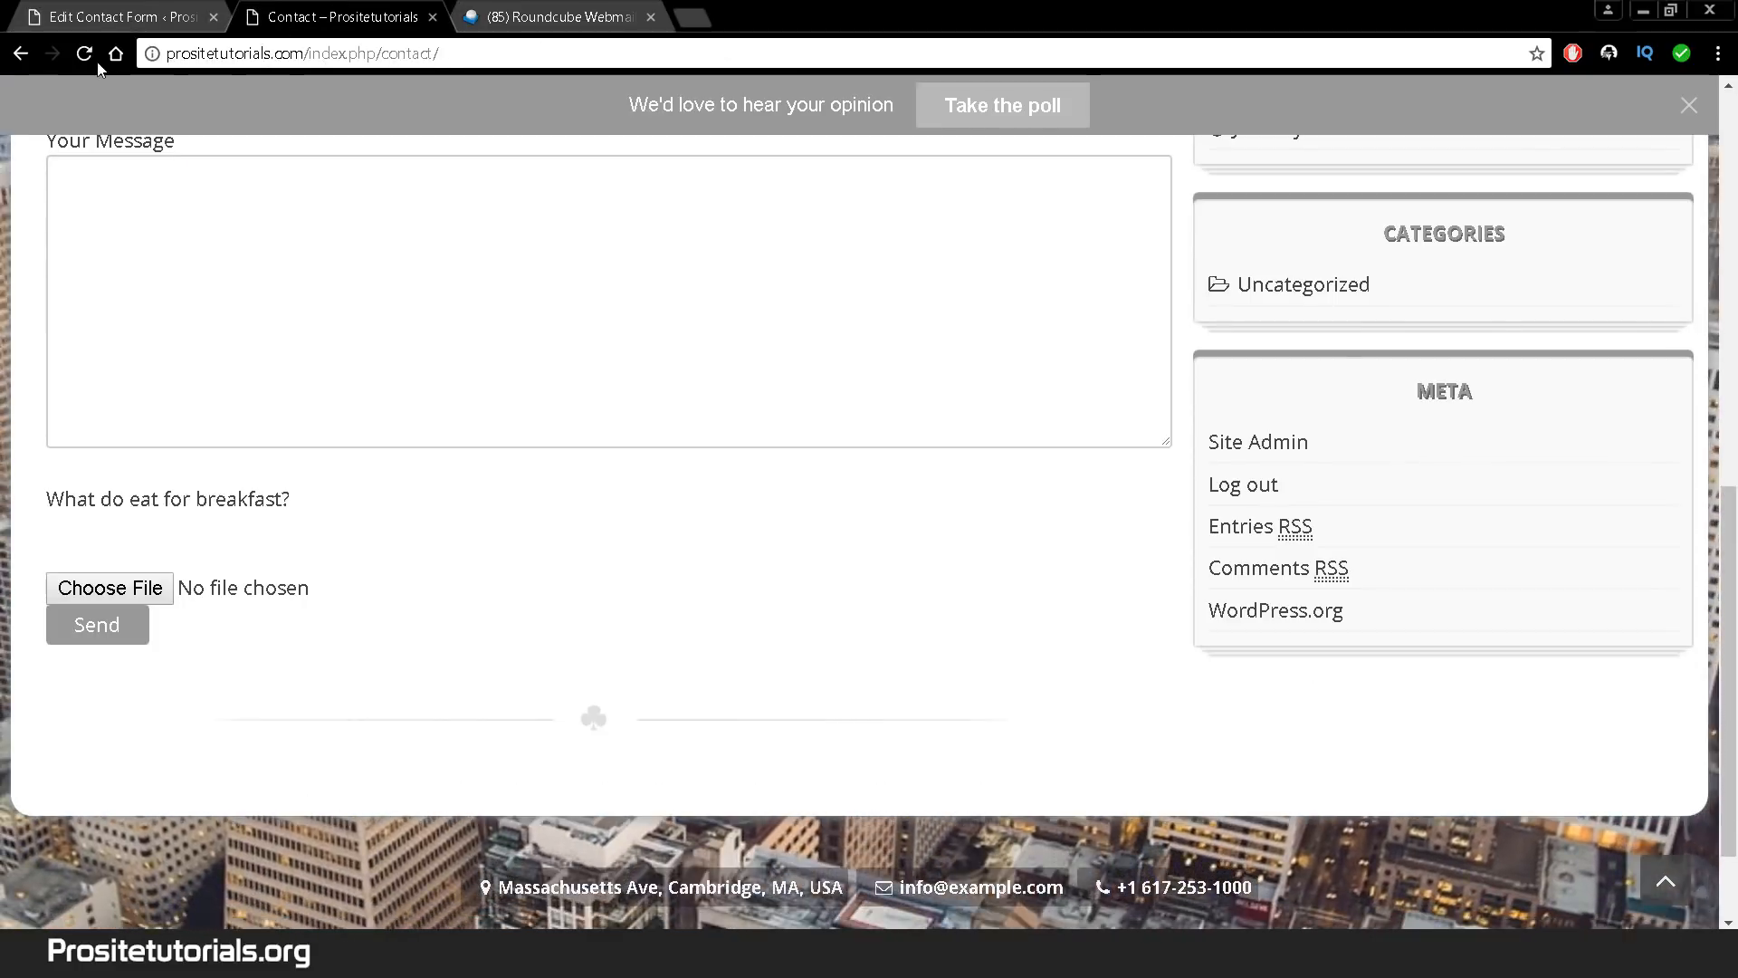
click(84, 56)
scroll(151, 265, up, 2)
scroll(149, 268, up, 2)
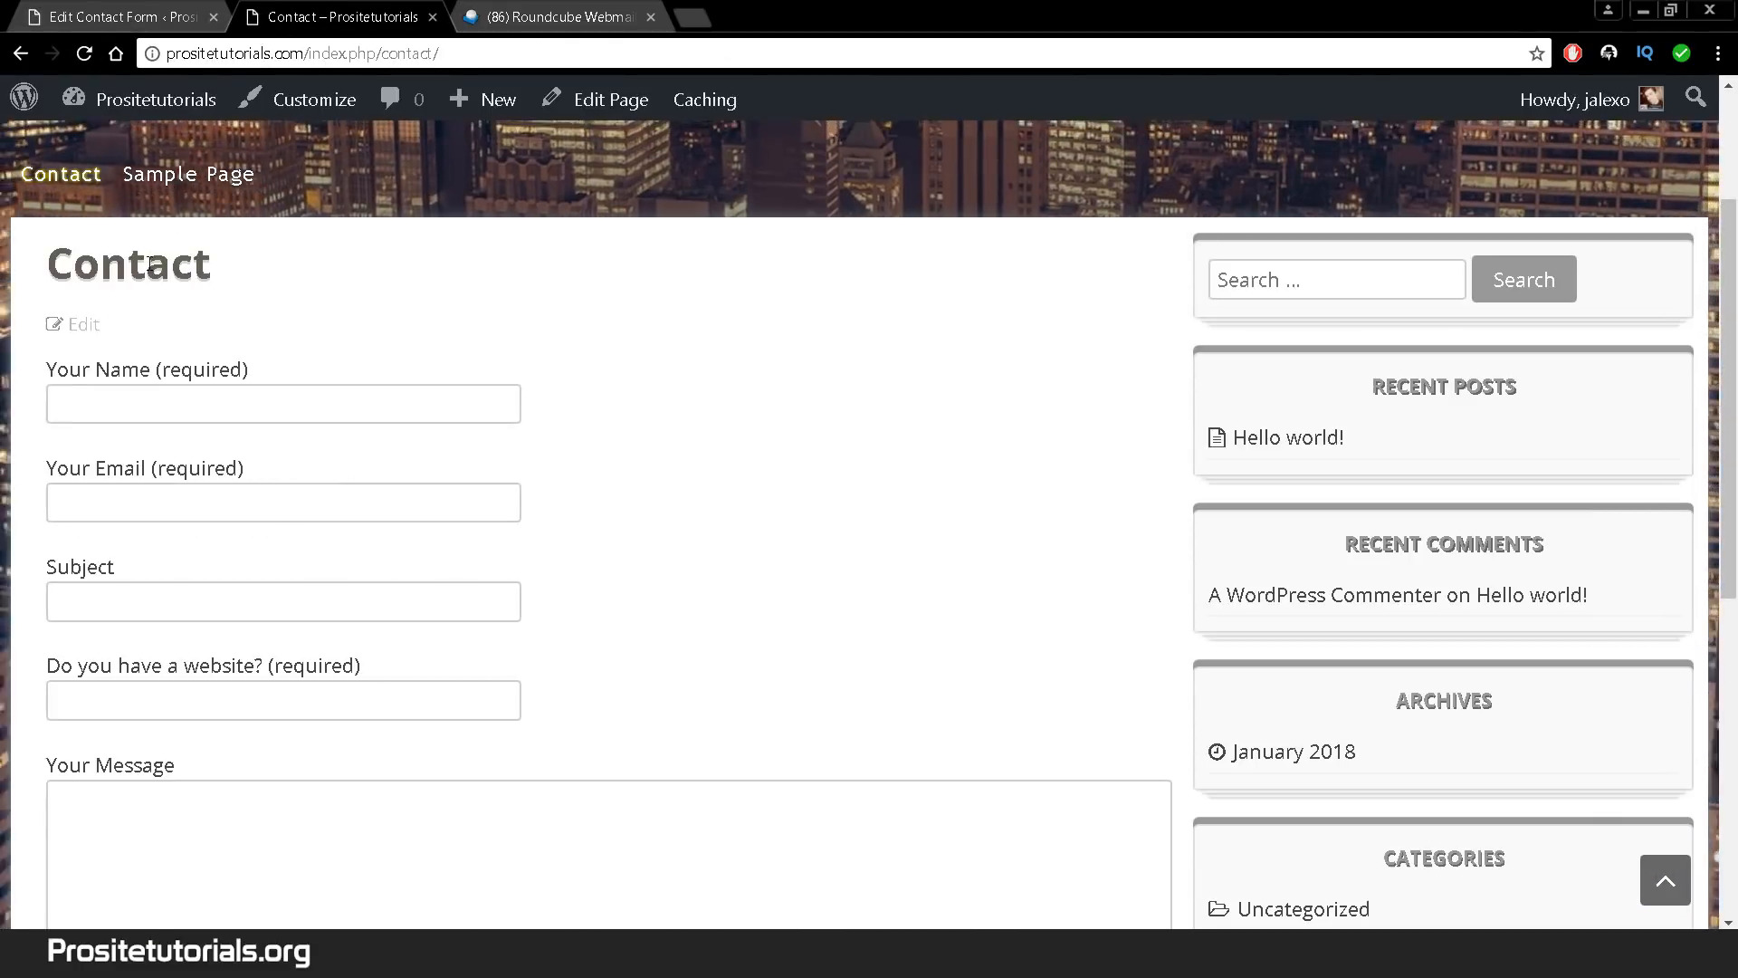
scroll(185, 368, down, 1)
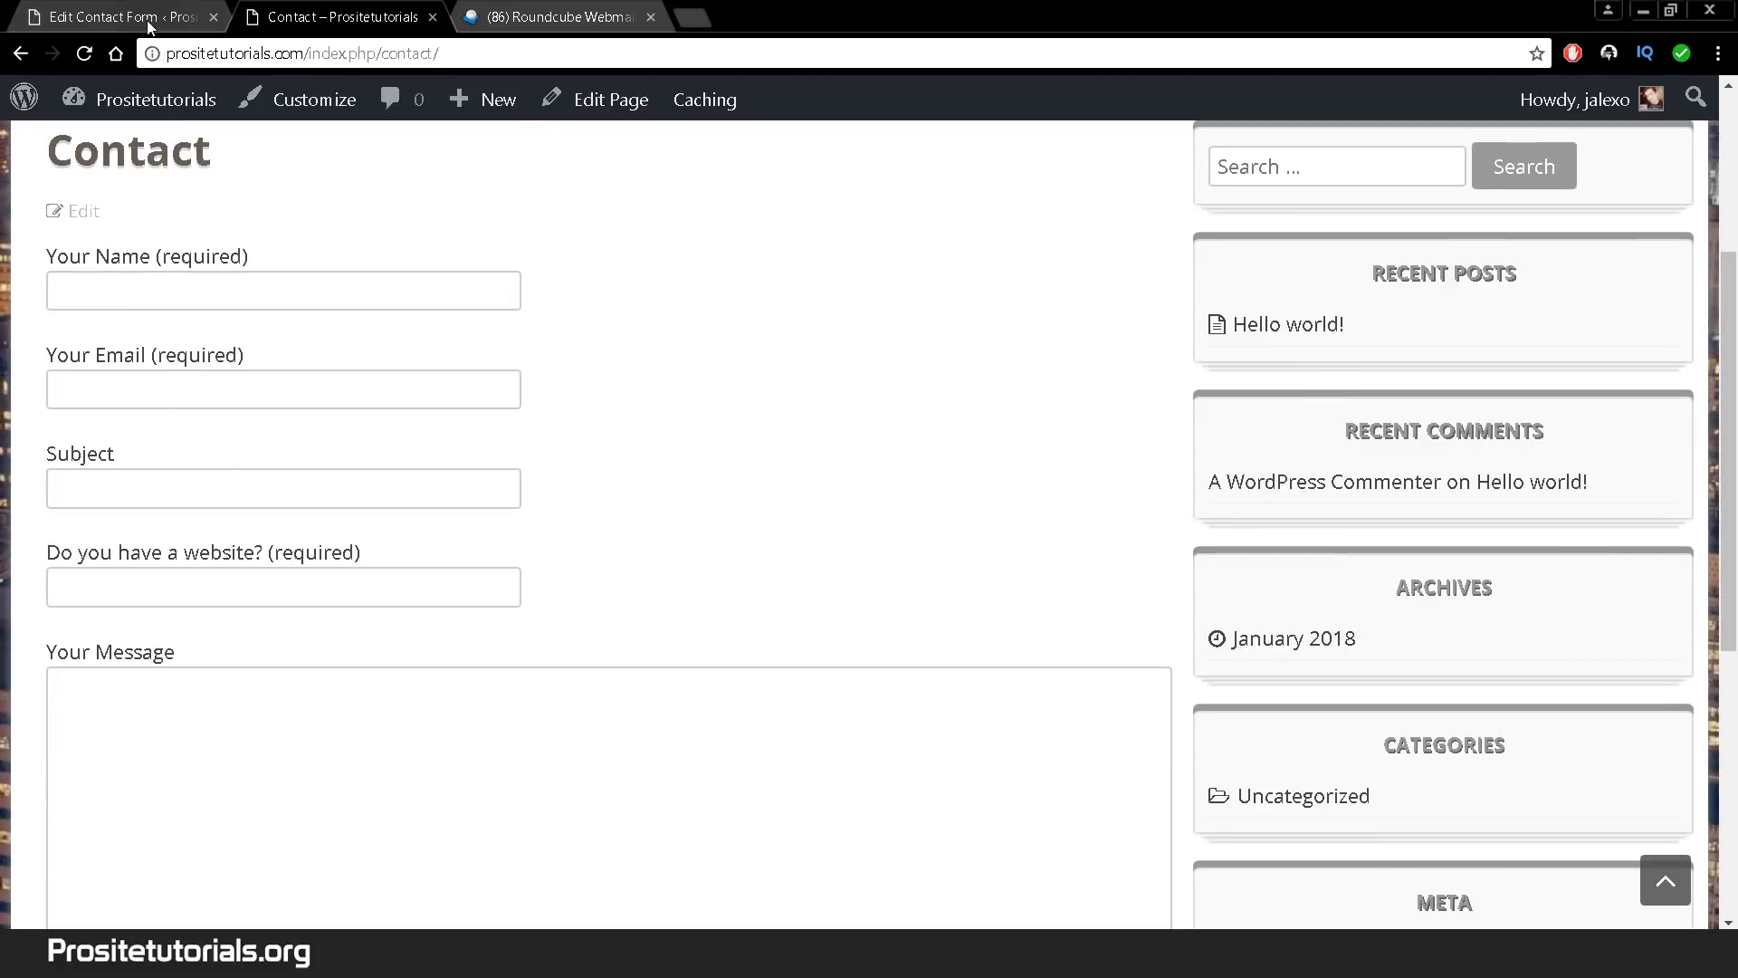
- Return to the contact form editor and examine the mail template's available mail-tags and its To recipient field
click(149, 22)
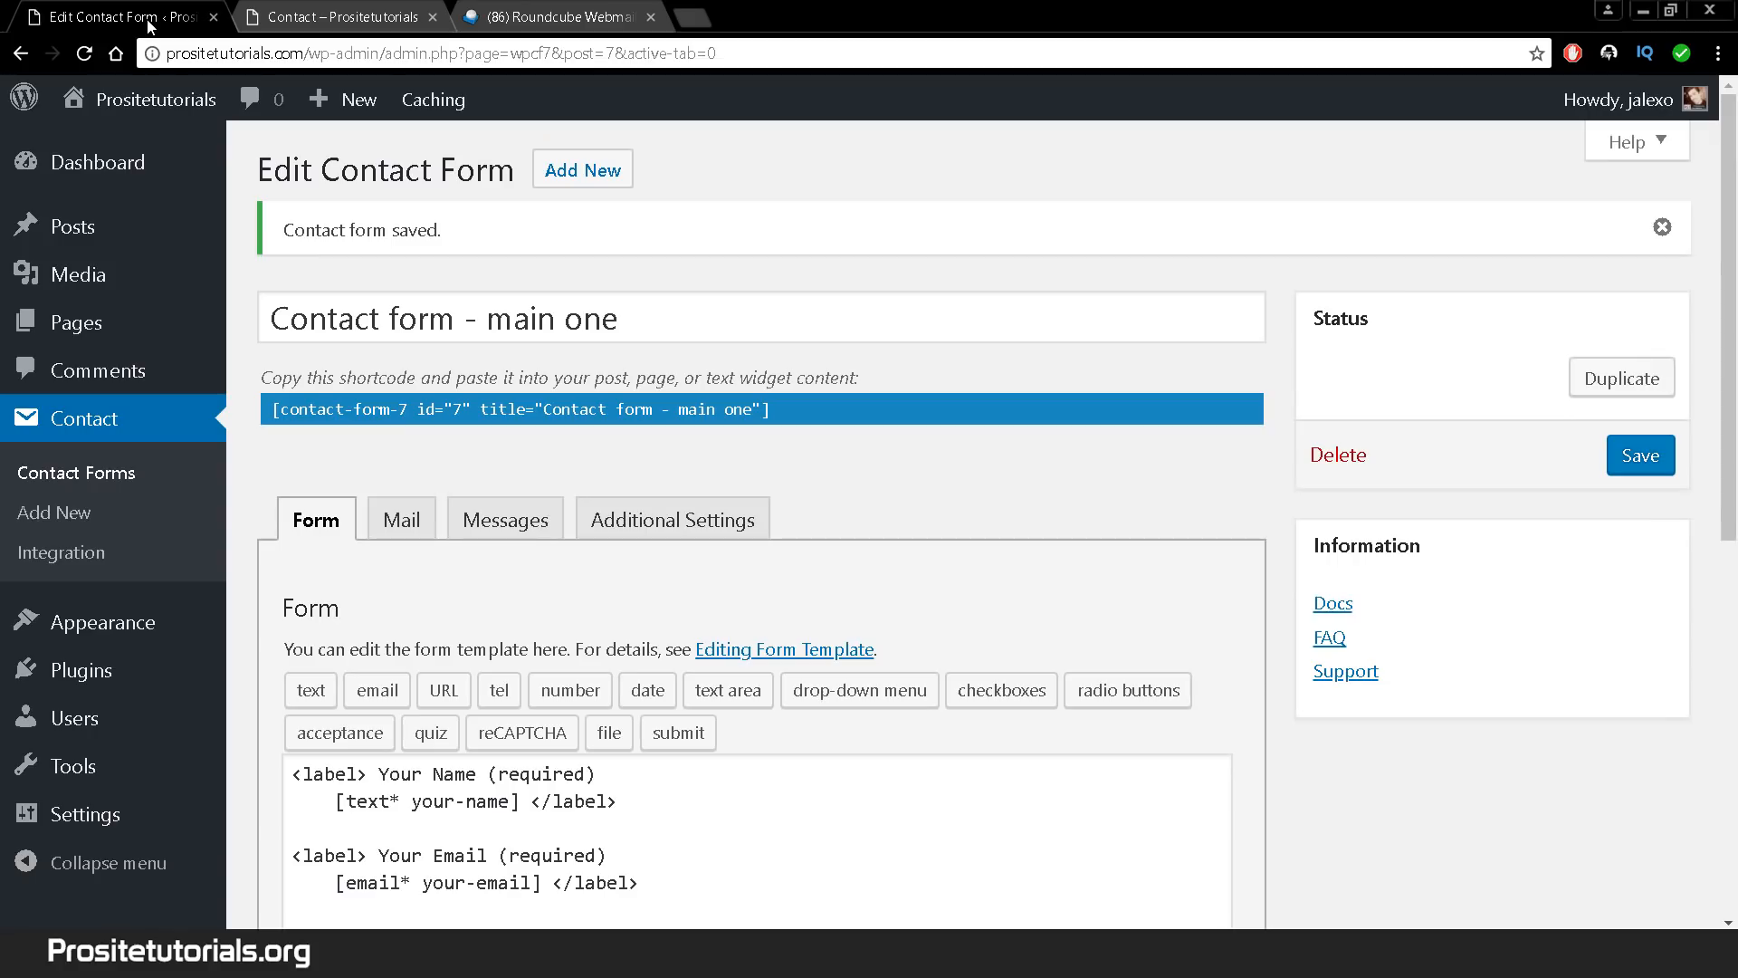
click(394, 530)
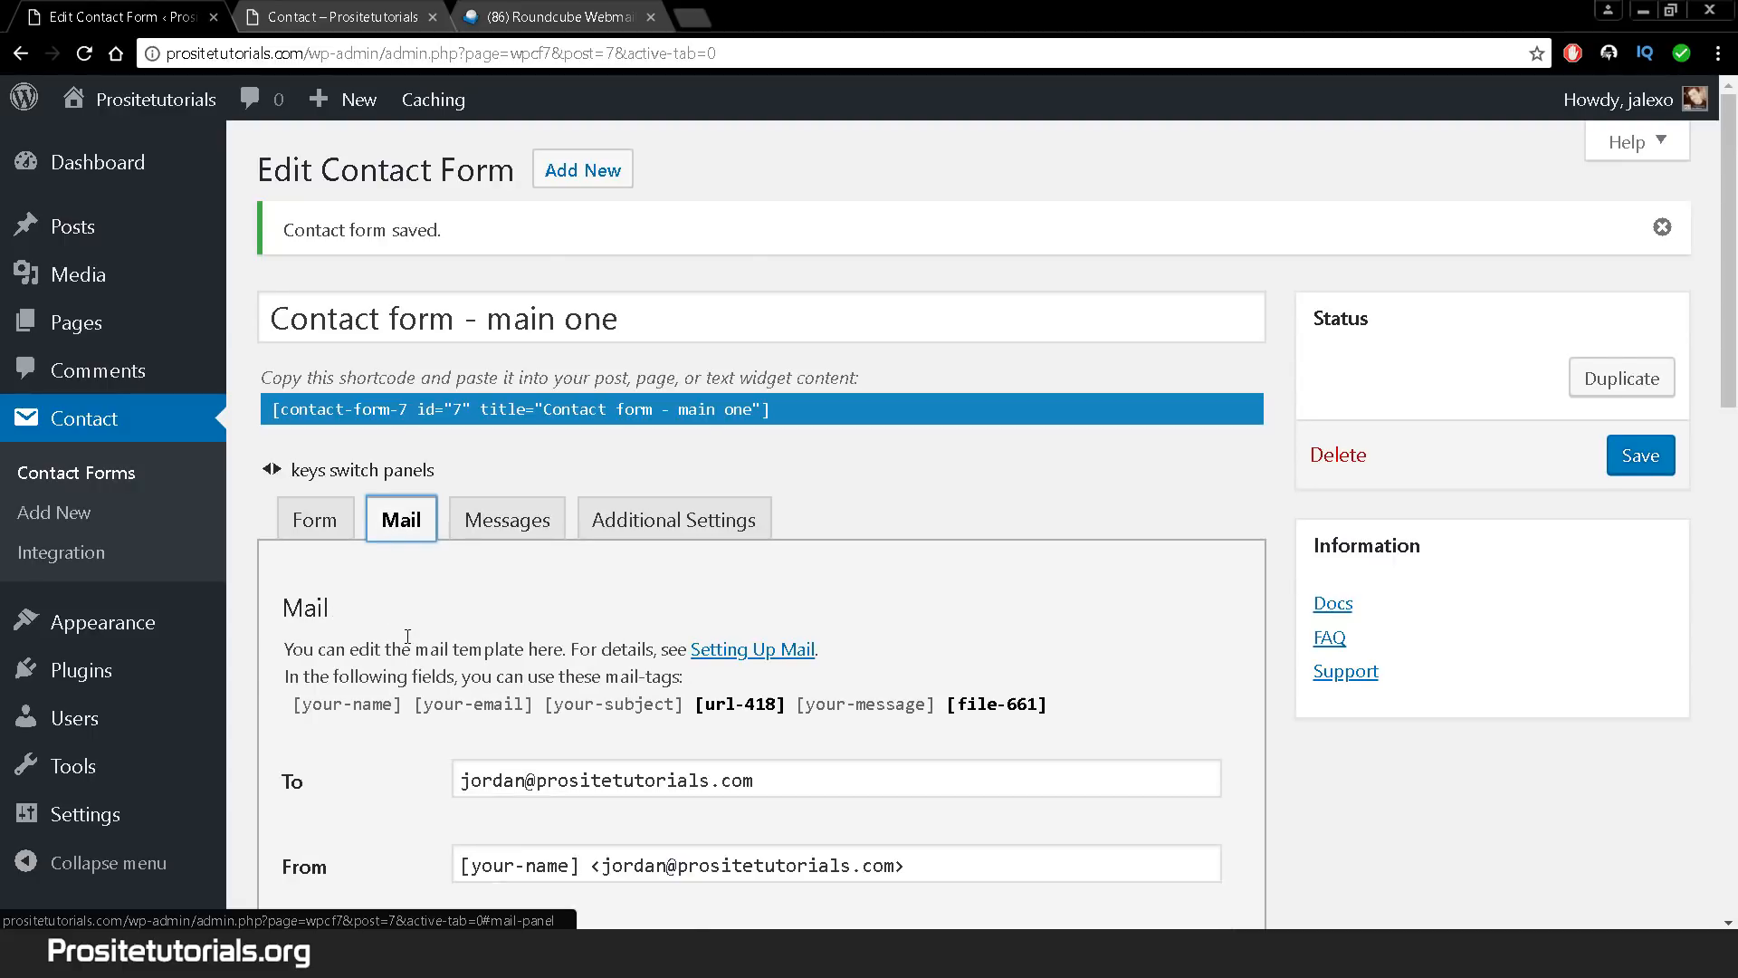
scroll(426, 616, down, 1)
scroll(437, 509, down, 1)
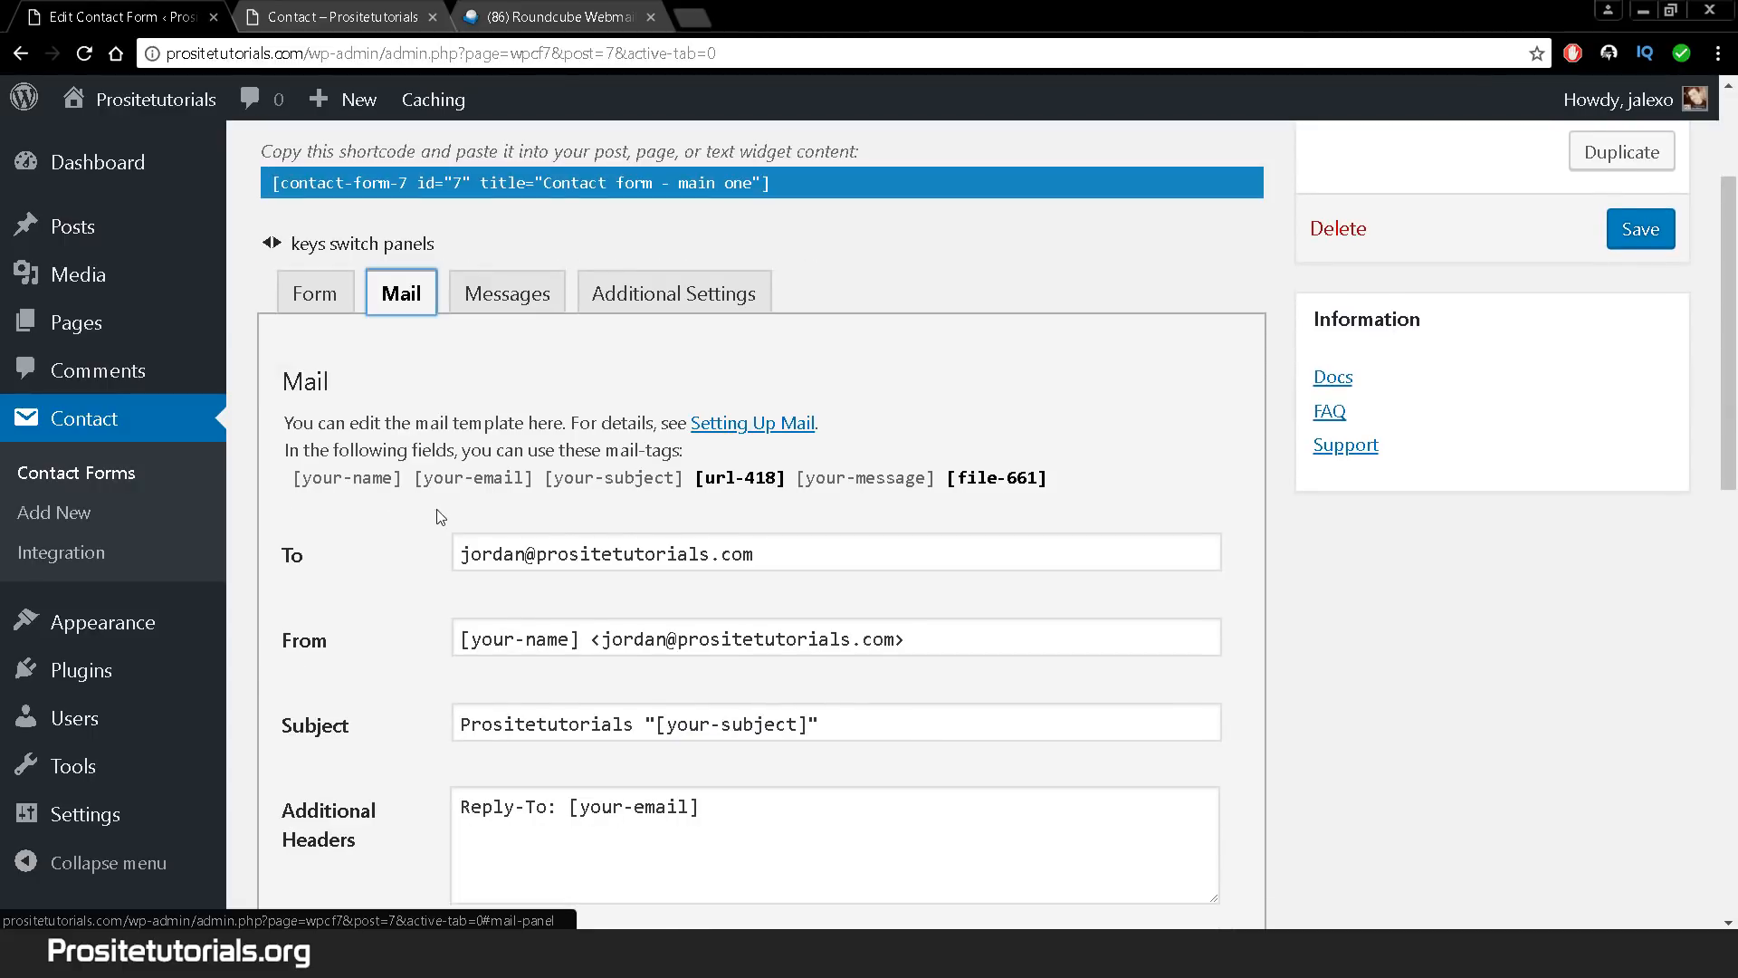
scroll(438, 516, up, 1)
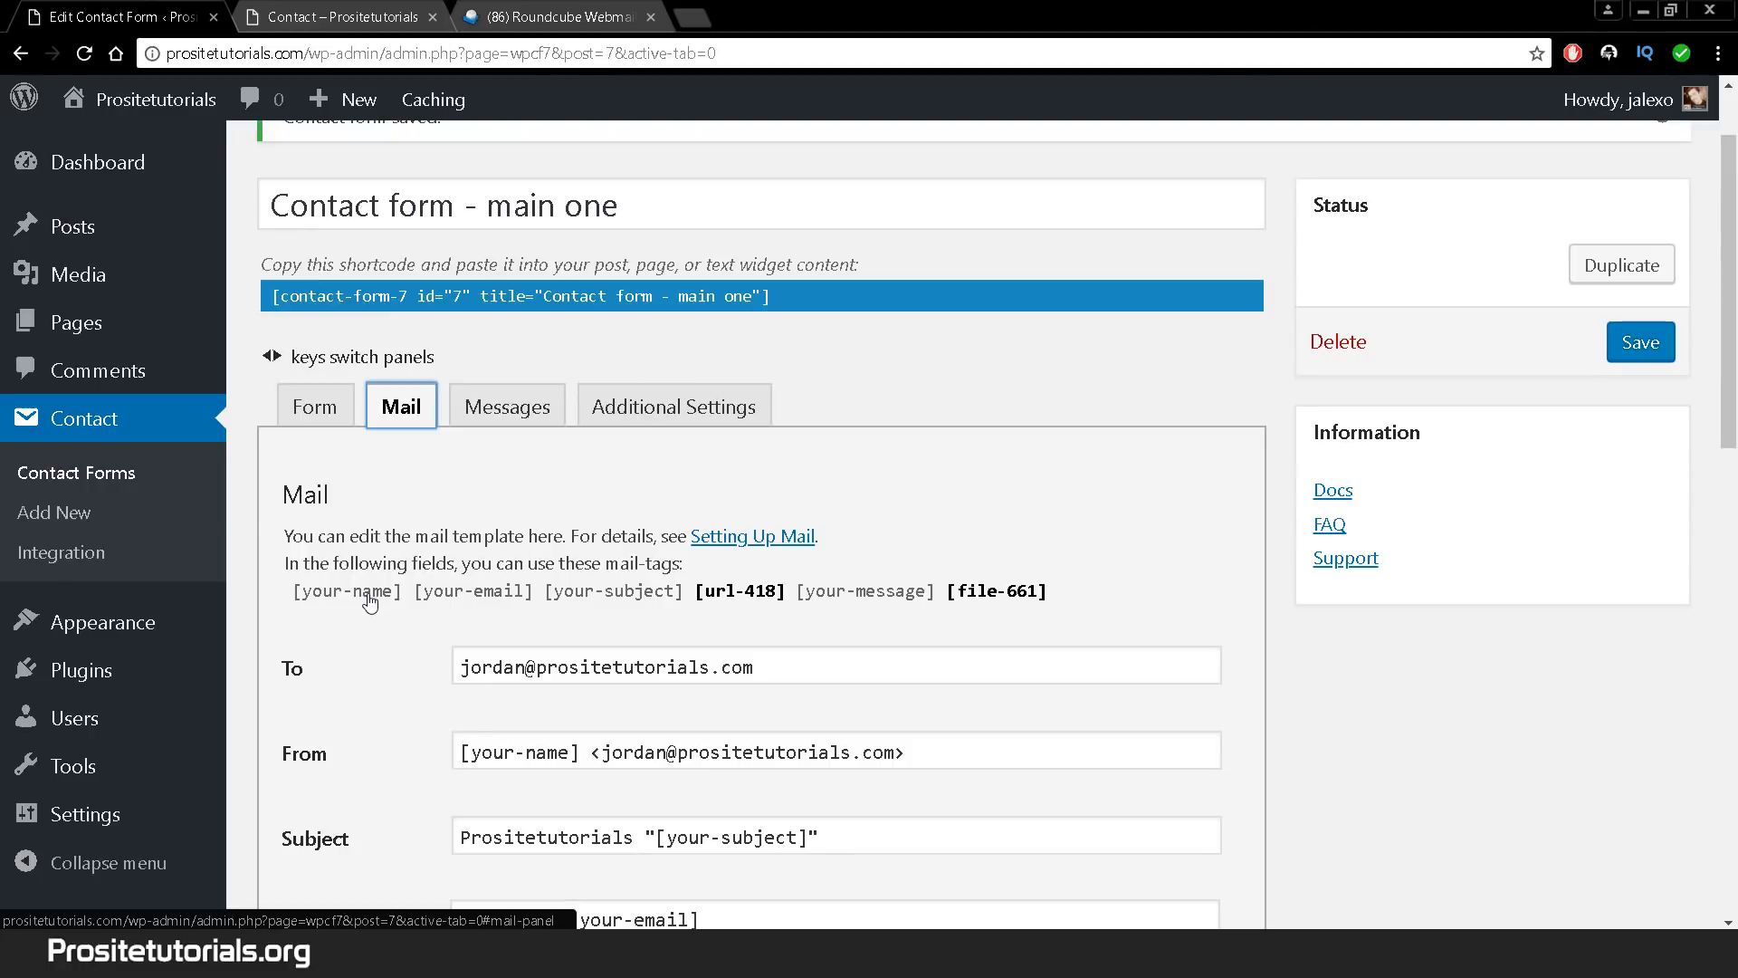
scroll(371, 593, down, 1)
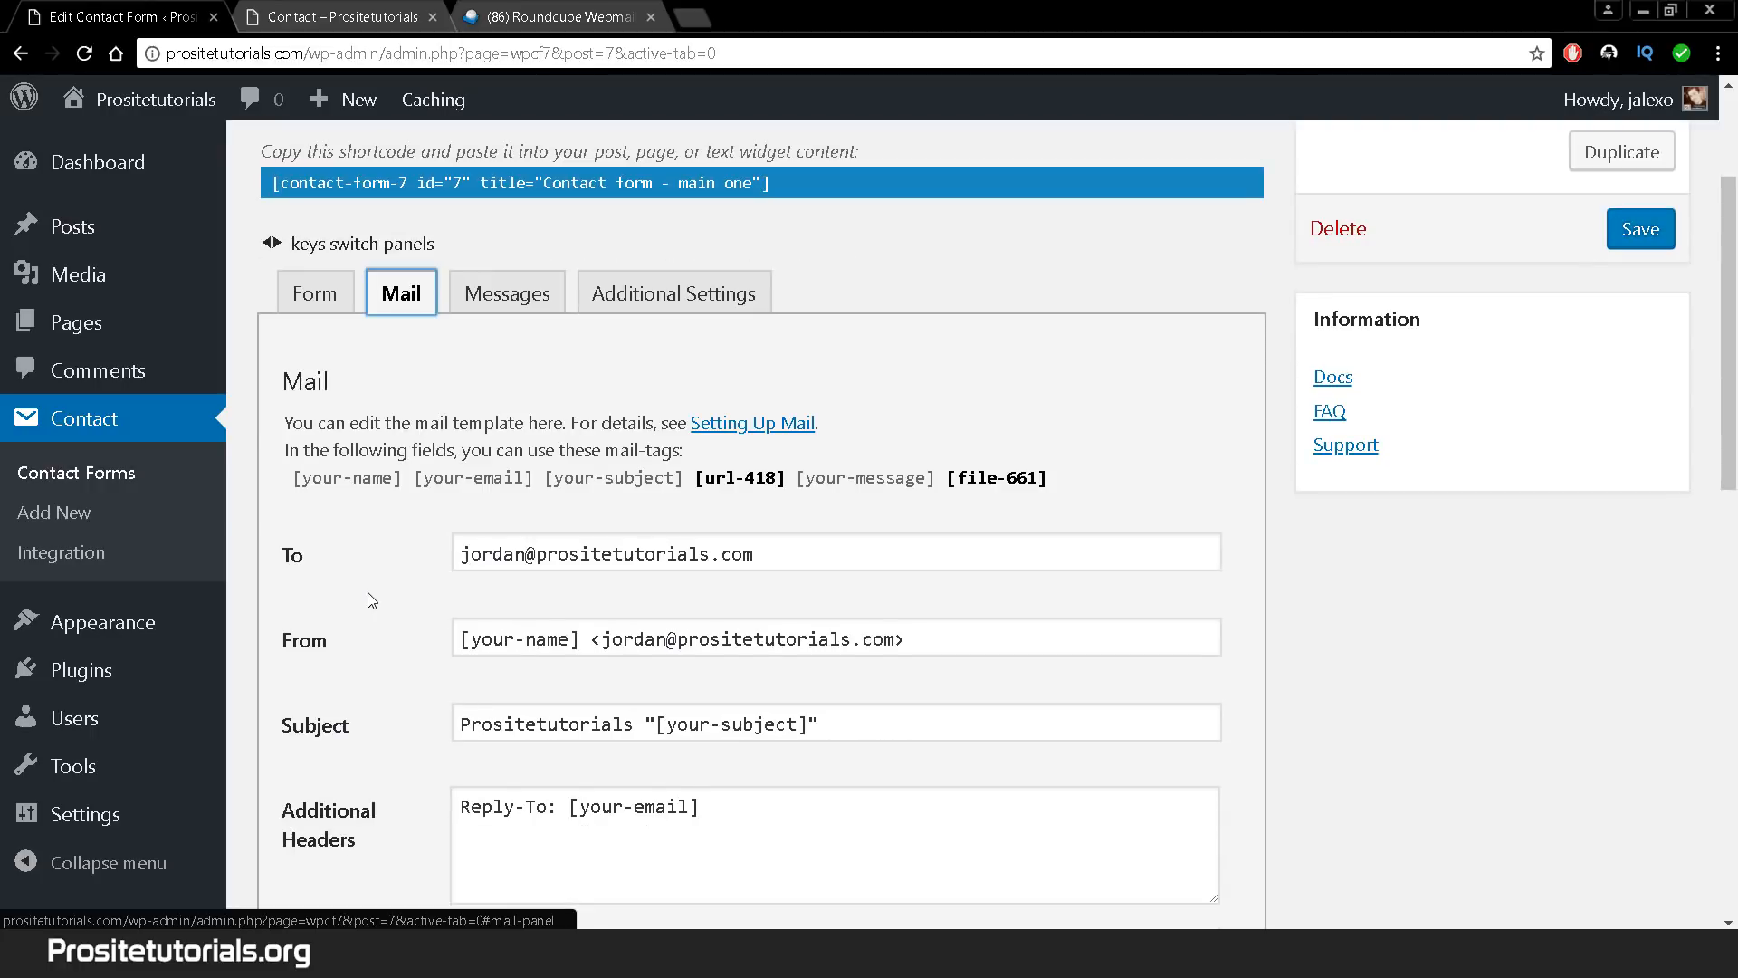
drag(844, 548, 457, 560)
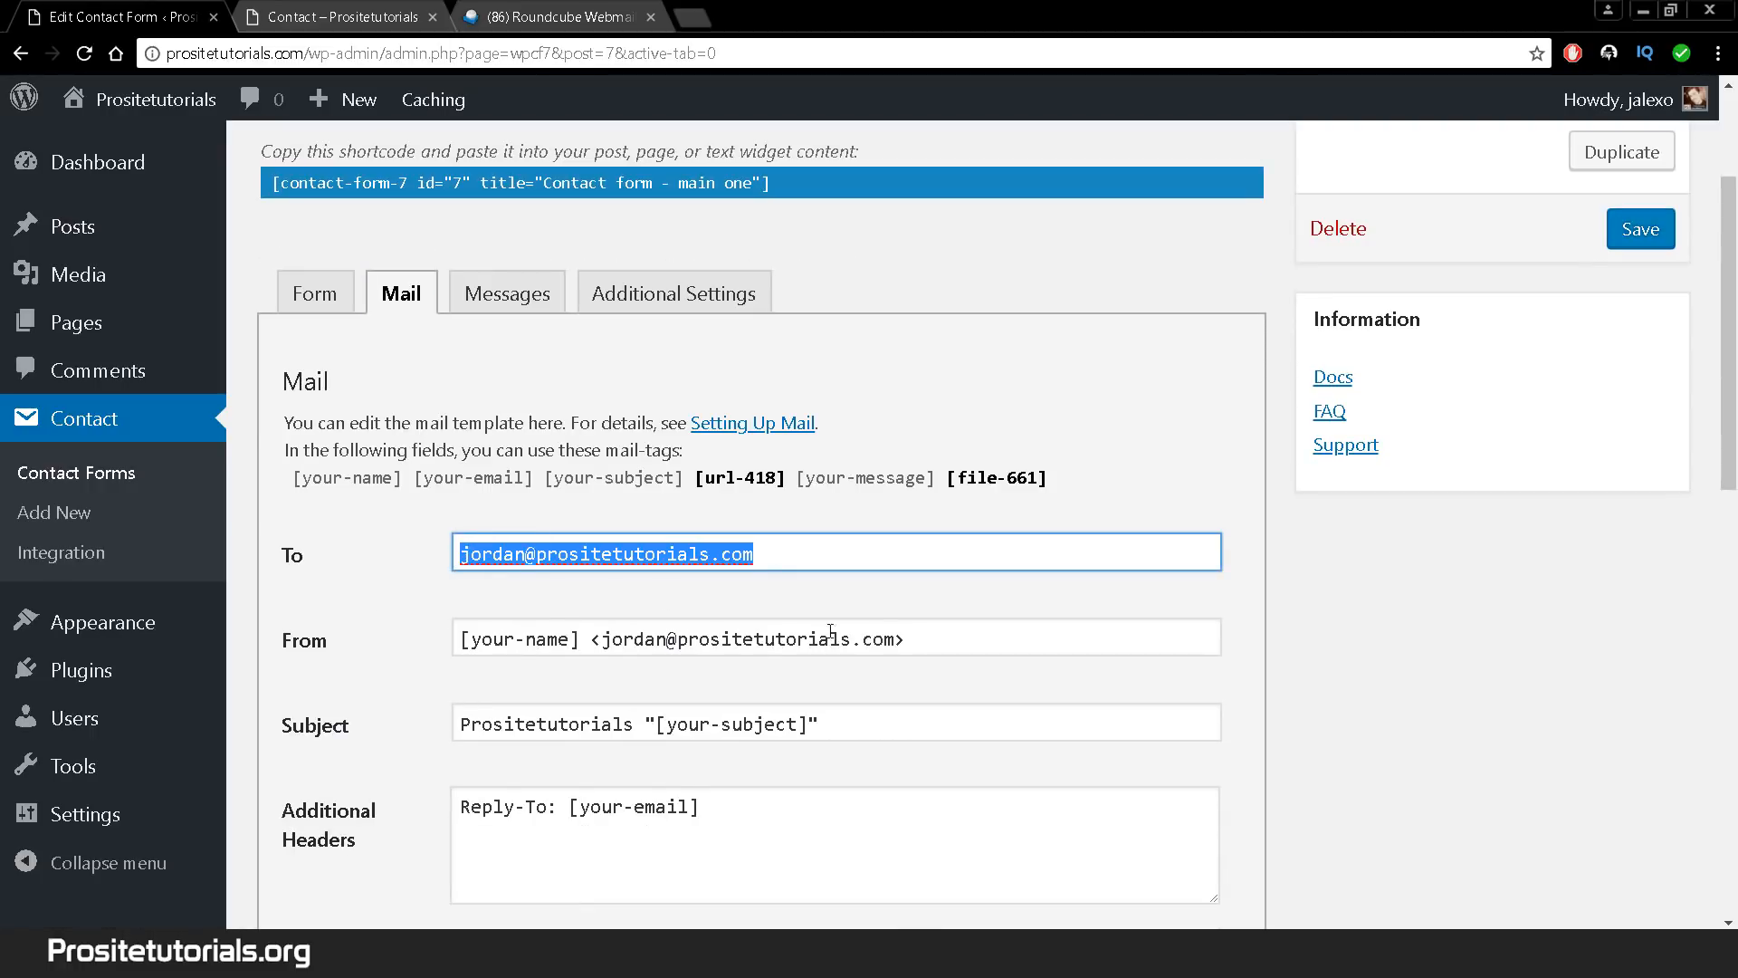
scroll(914, 699, up, 1)
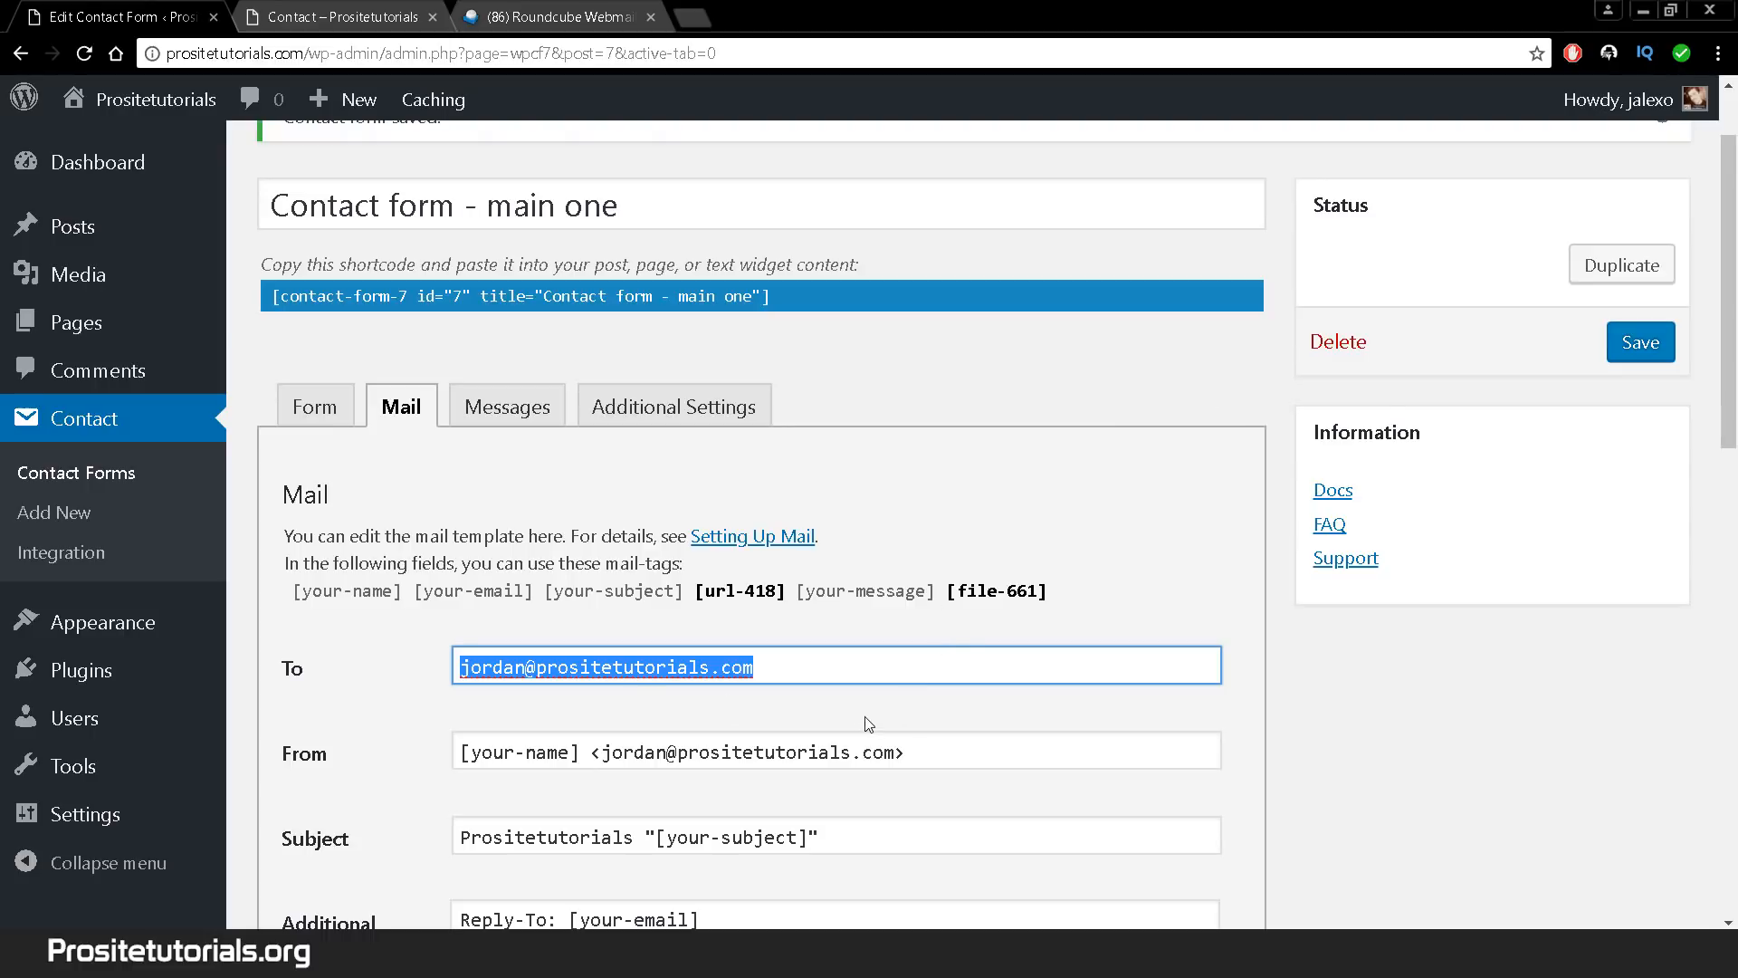
scroll(844, 722, down, 2)
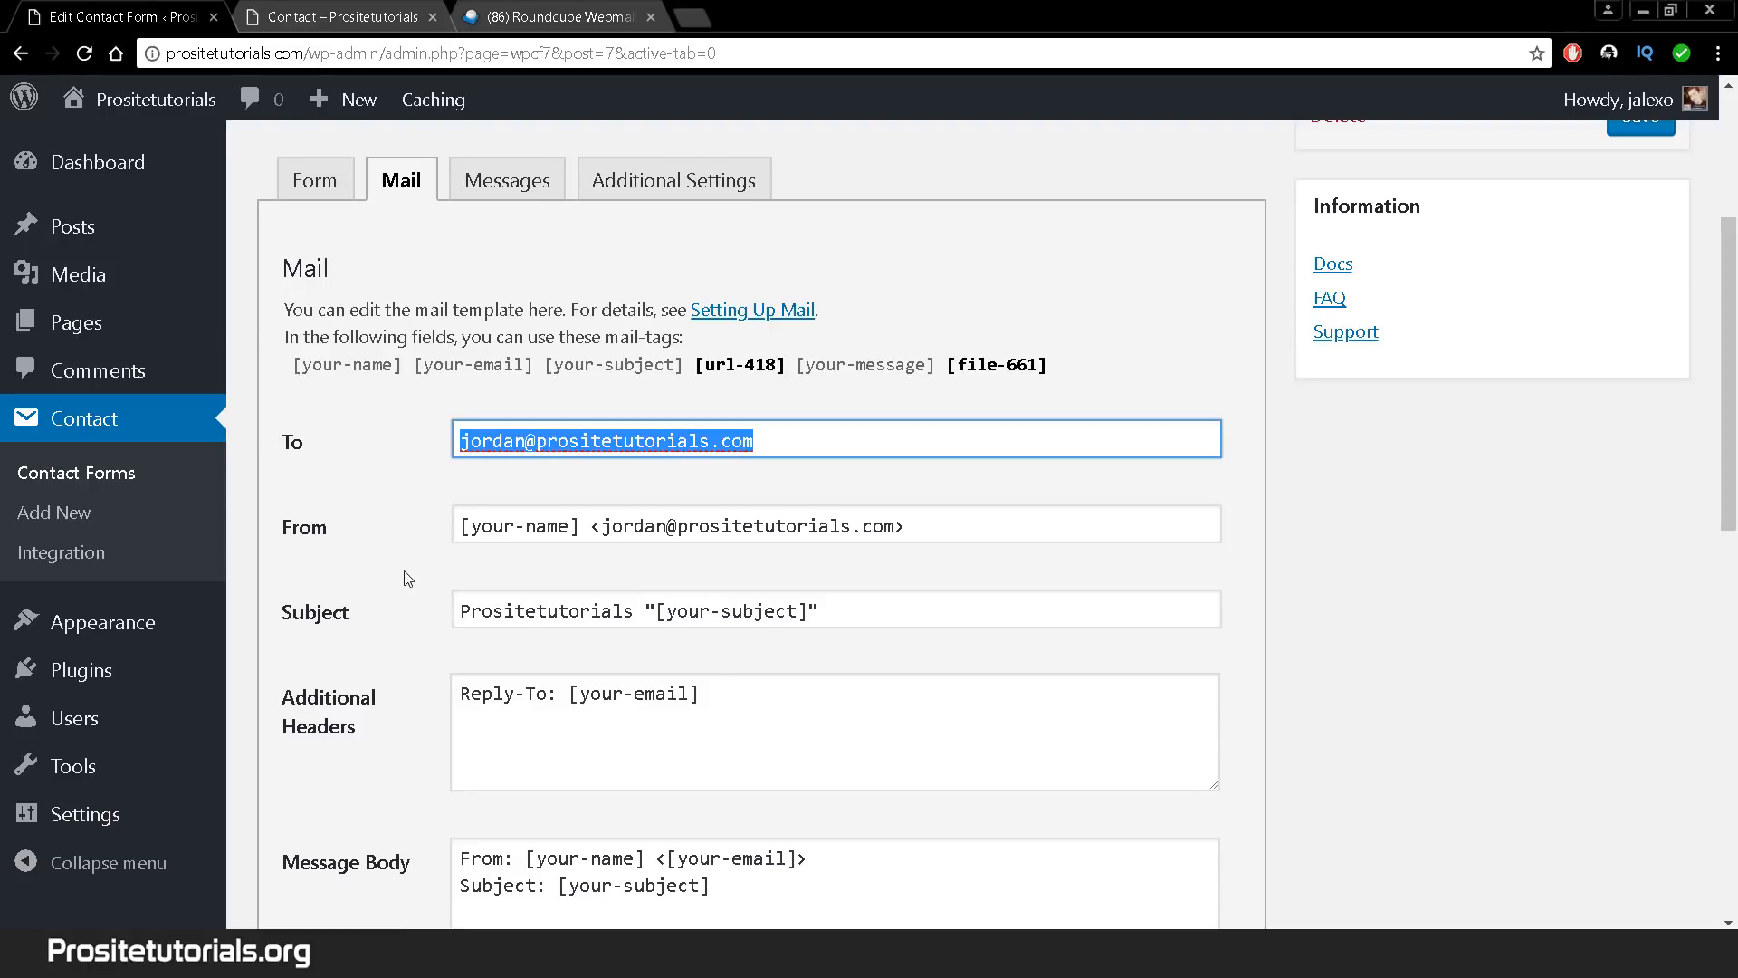
- Examine how mail-tags are used in the mail template's From, Subject, Additional Headers and Message Body fields
click(582, 523)
drag(1734, 380, 1735, 403)
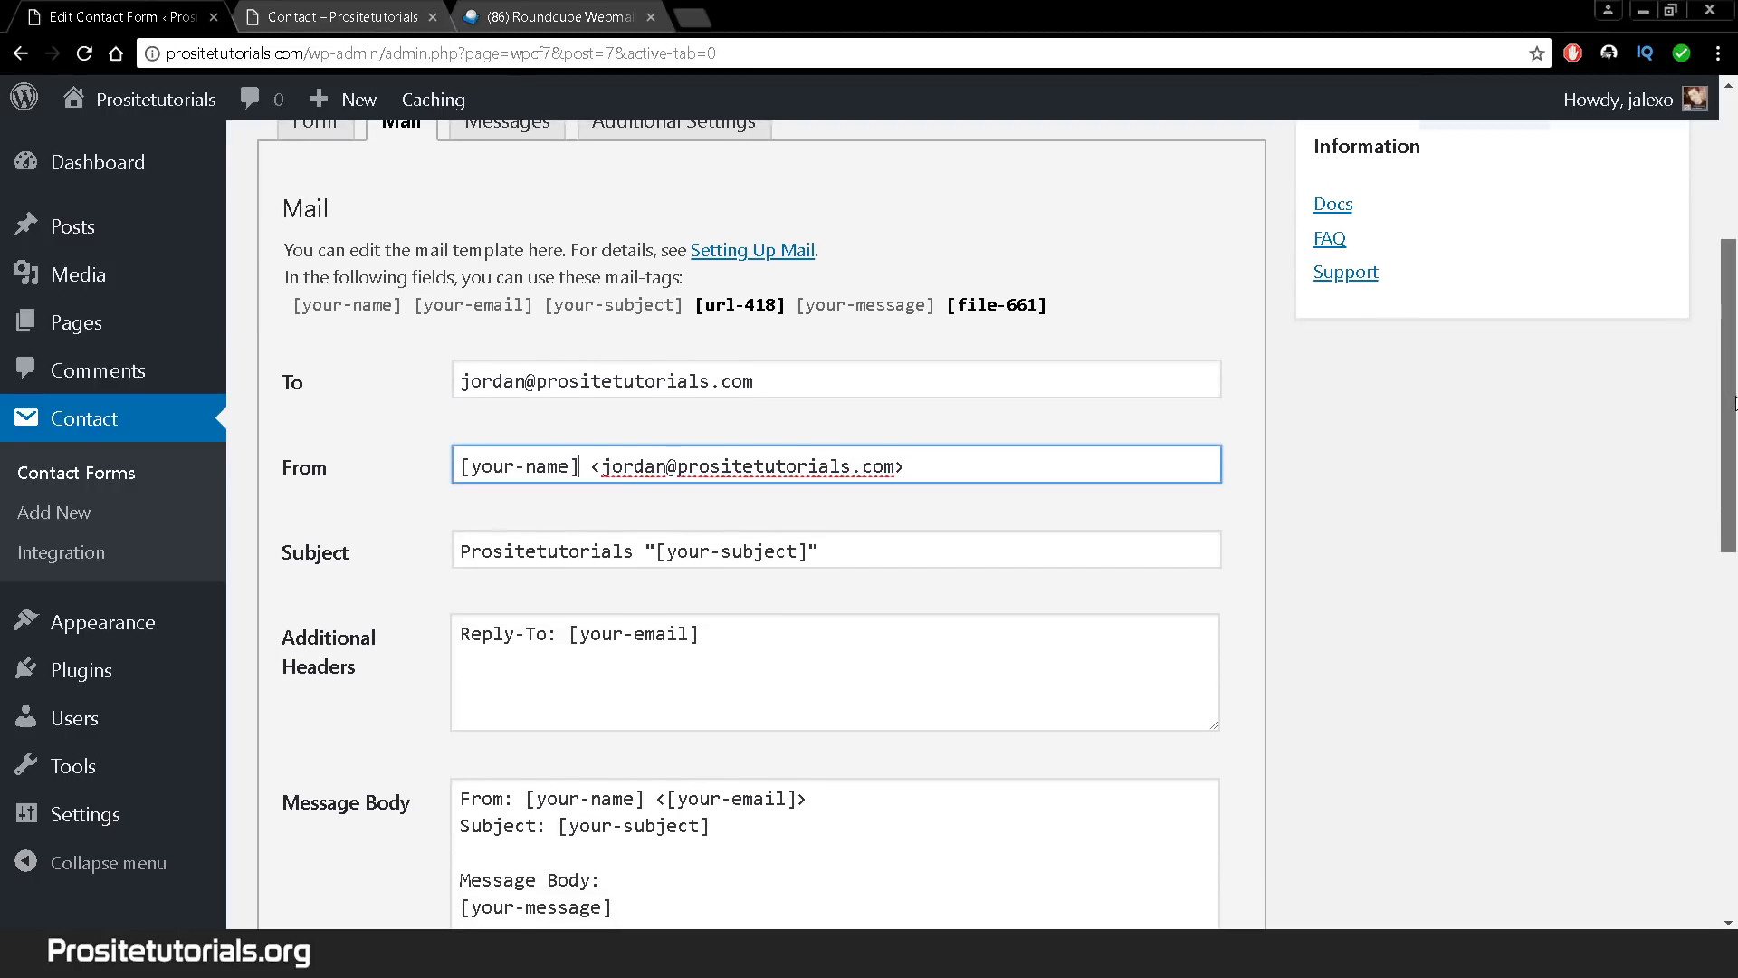
drag(471, 463, 568, 462)
scroll(627, 648, down, 1)
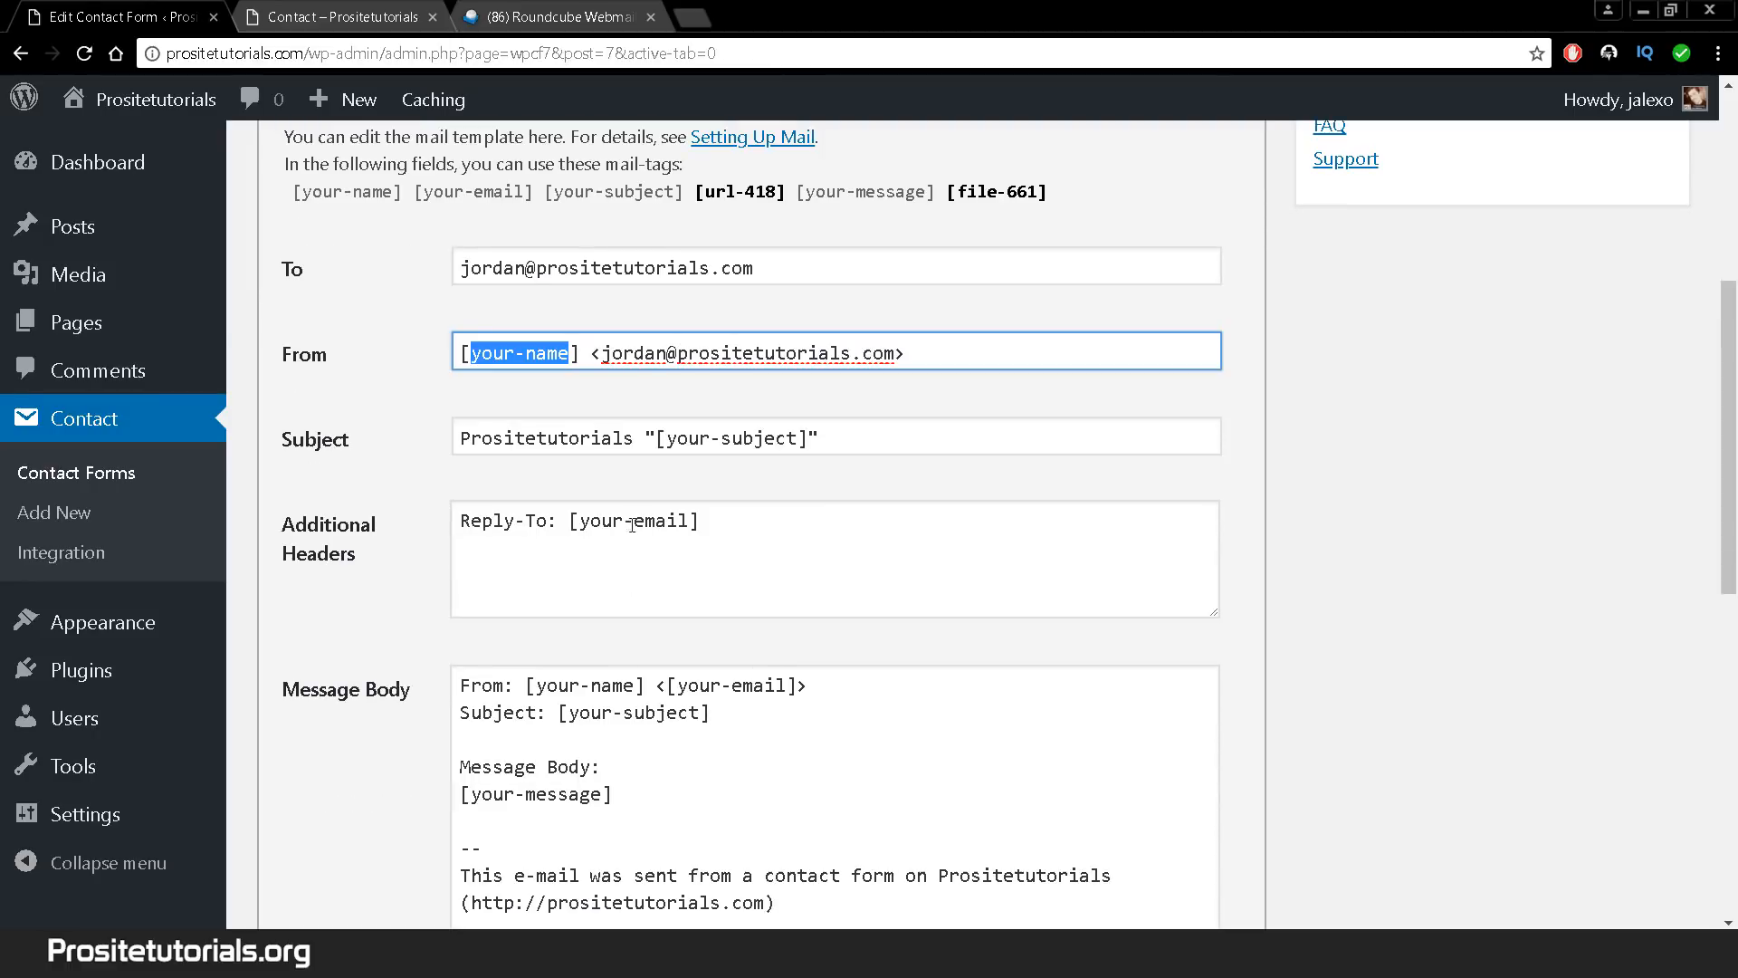
drag(666, 437, 710, 438)
scroll(604, 583, down, 1)
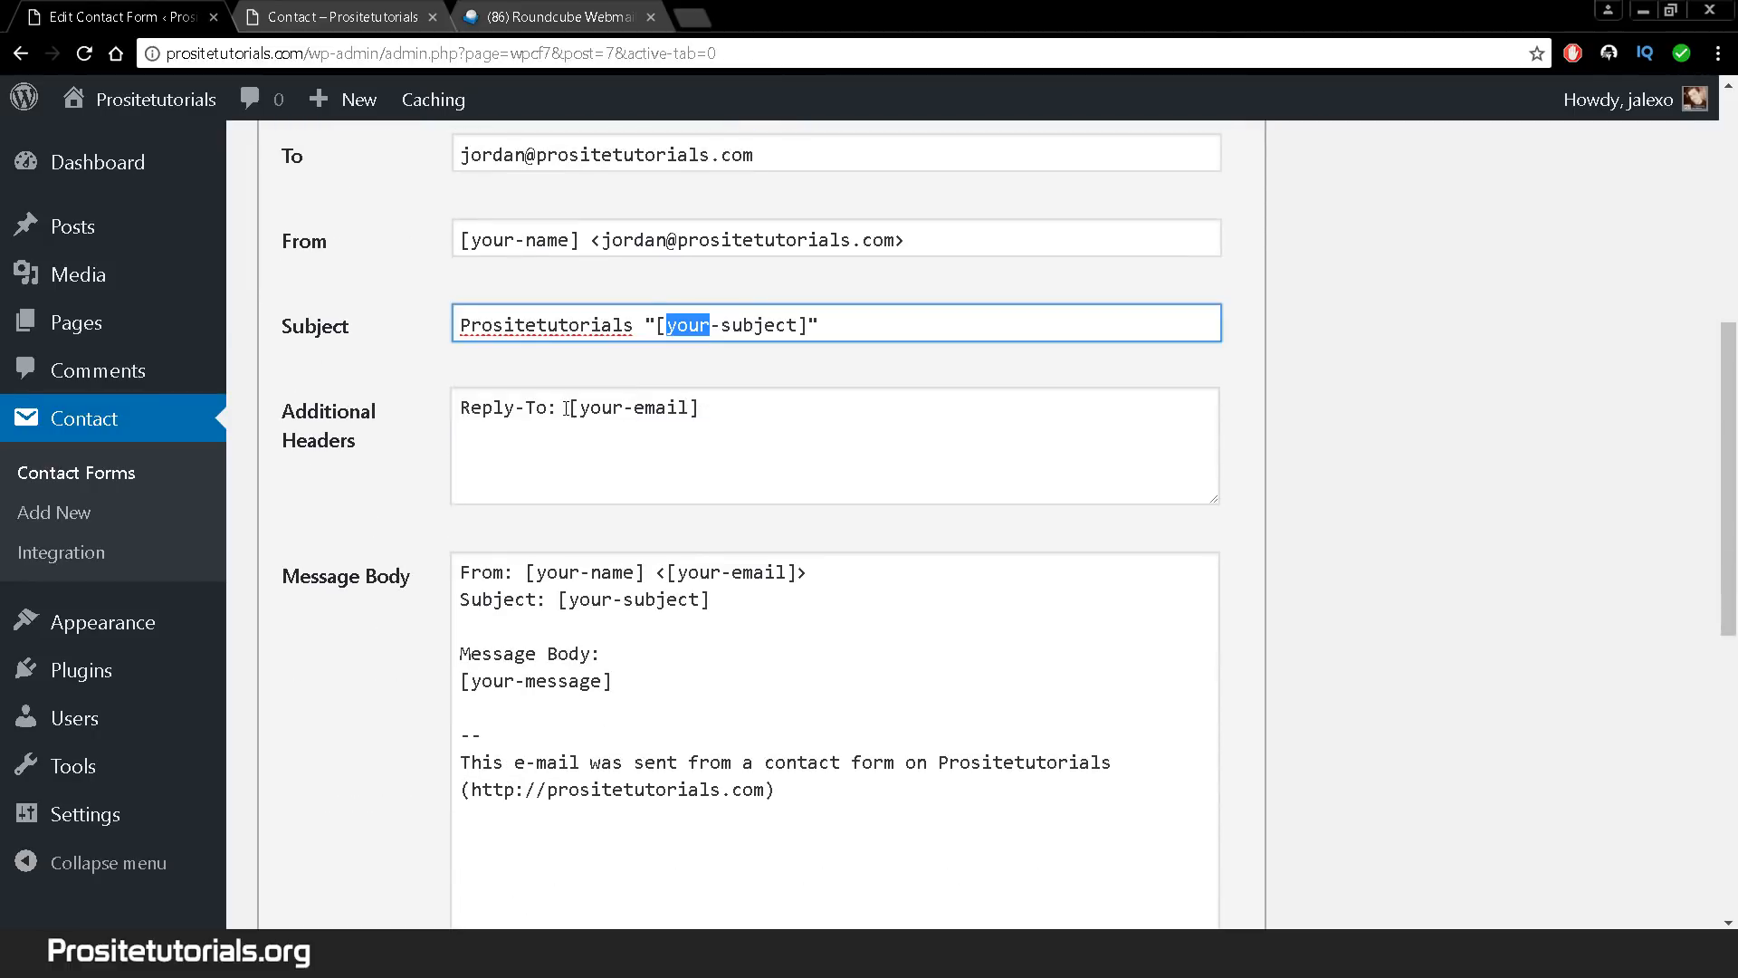
drag(566, 409, 687, 520)
scroll(684, 518, down, 1)
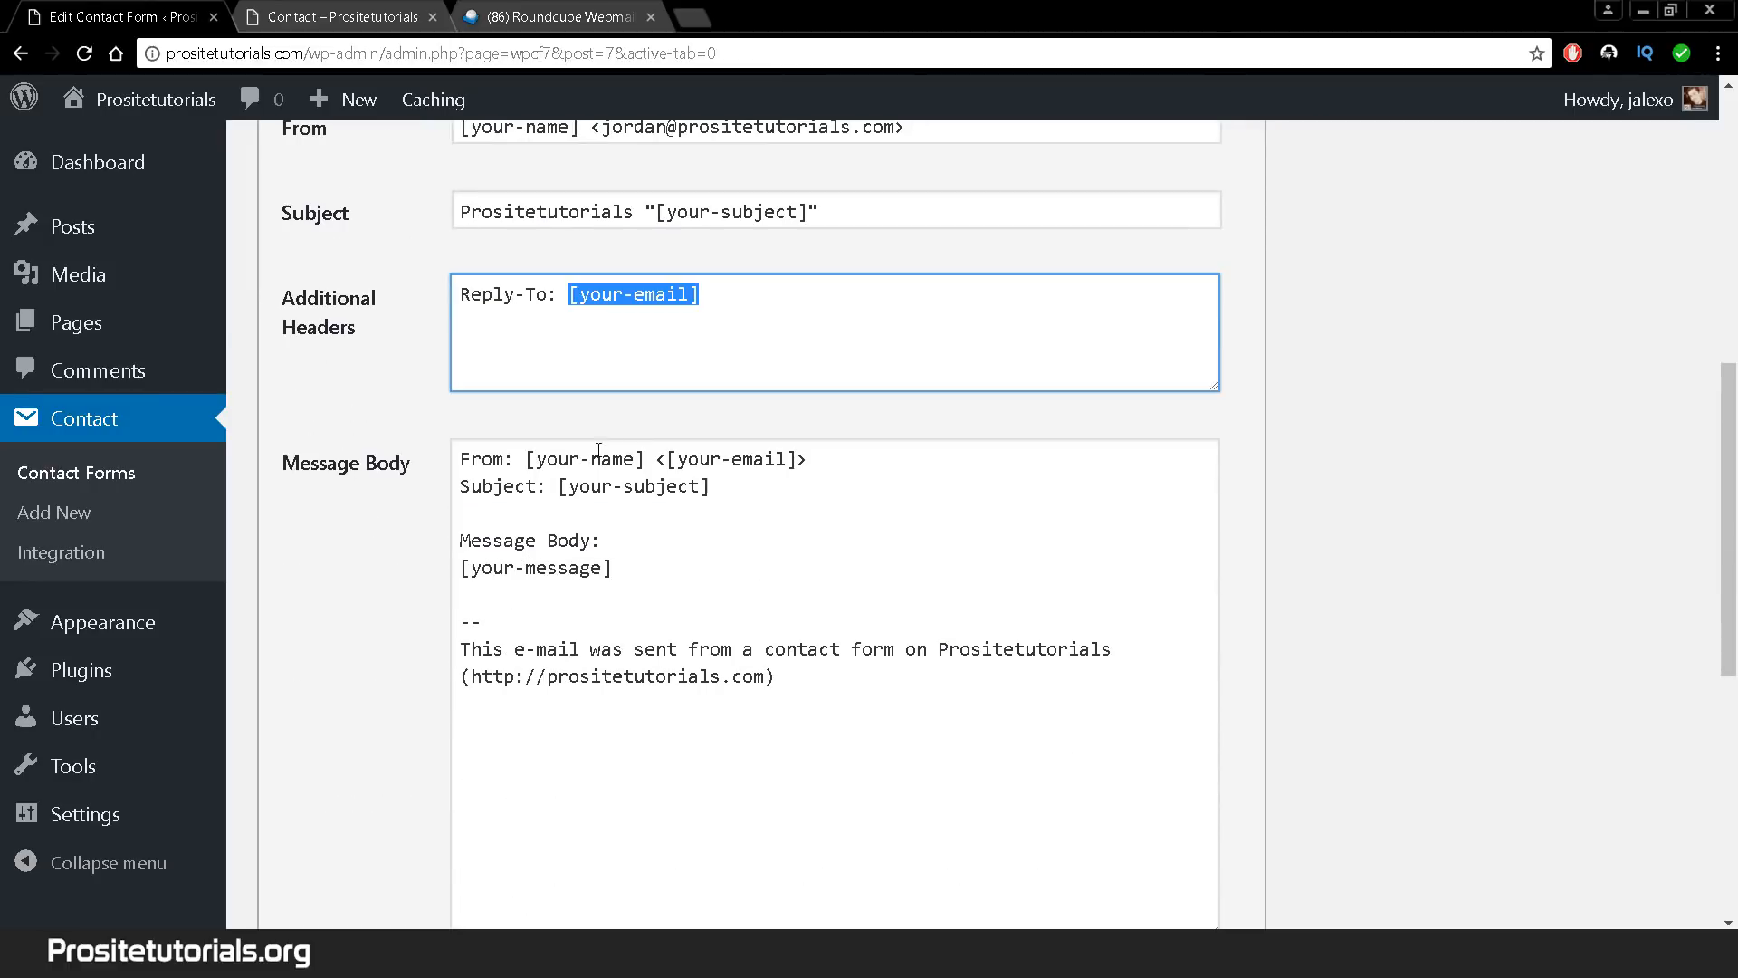
click(576, 543)
scroll(611, 716, down, 3)
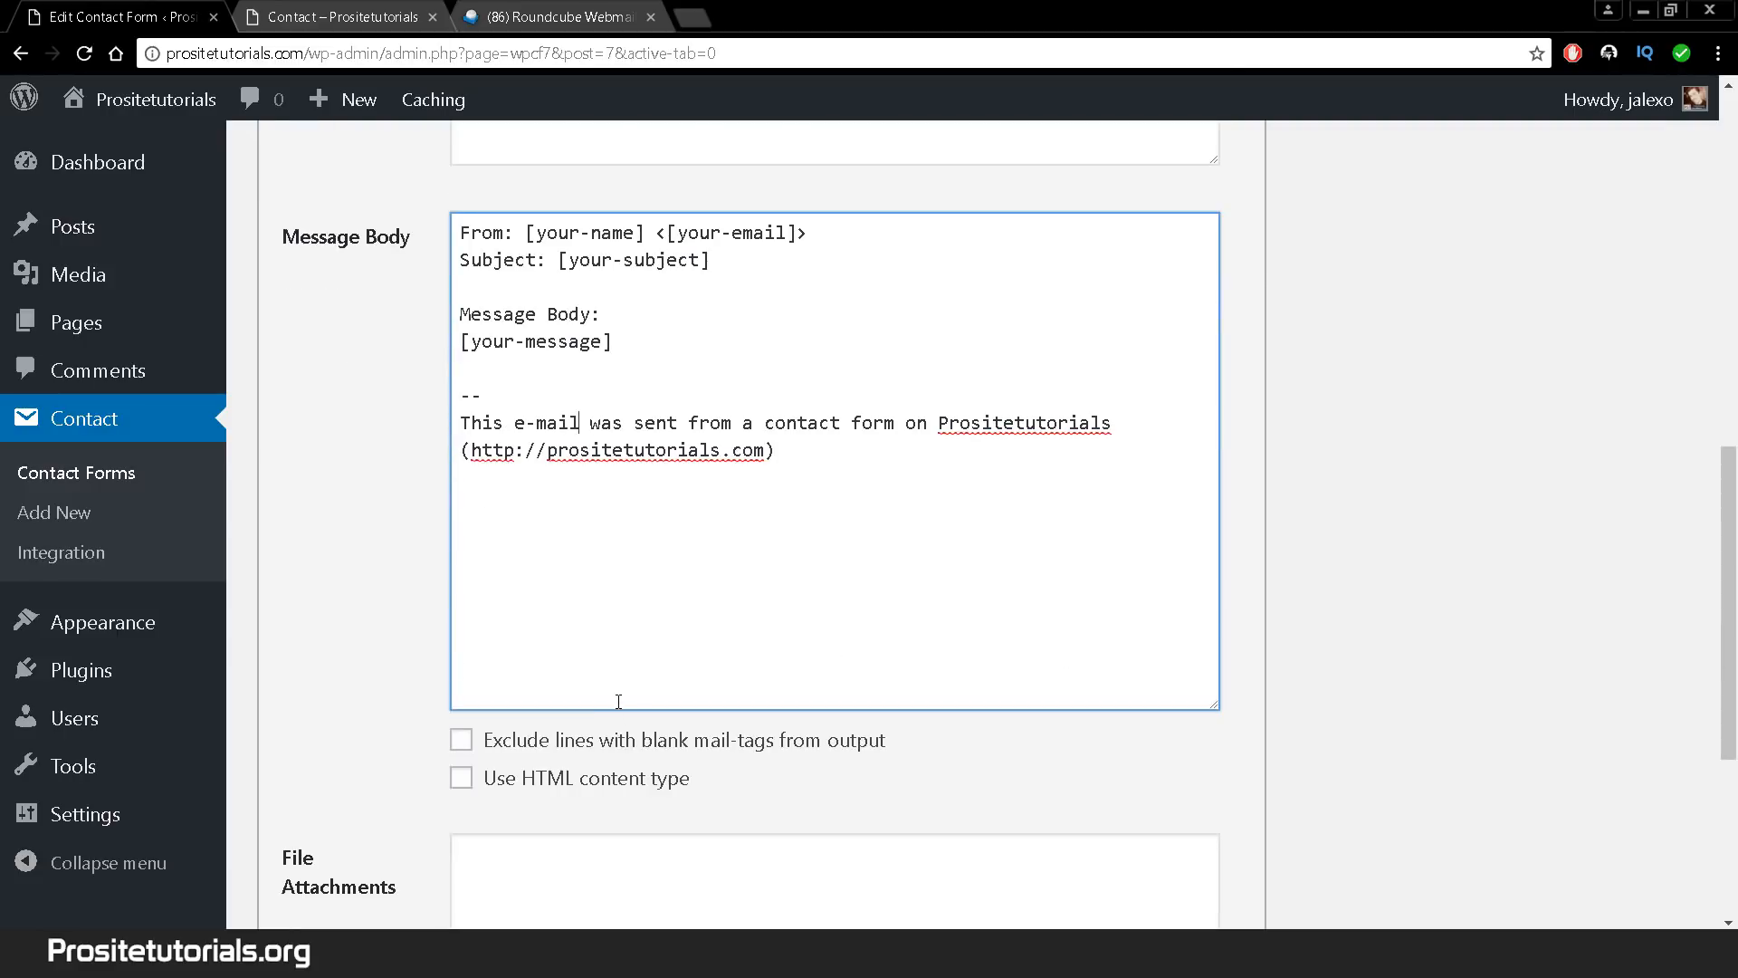
- Look over the File Attachments and Mail (2) options, recheck the mail template and save the form
scroll(624, 695, down, 2)
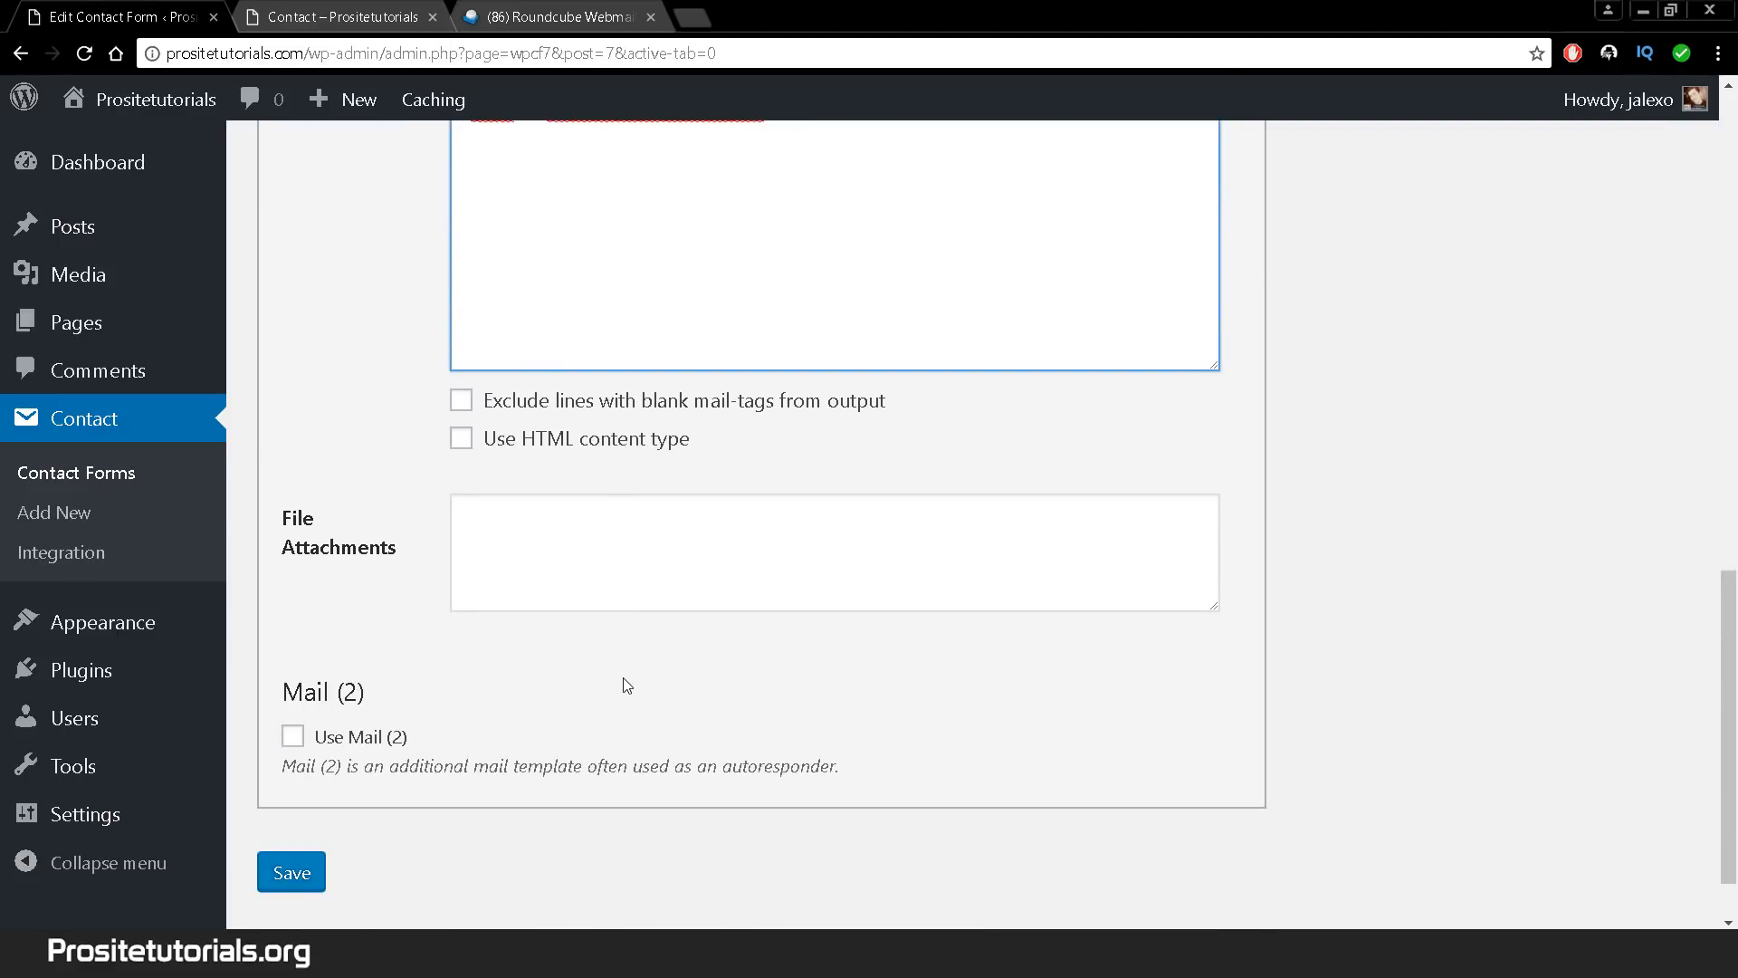
scroll(625, 683, up, 5)
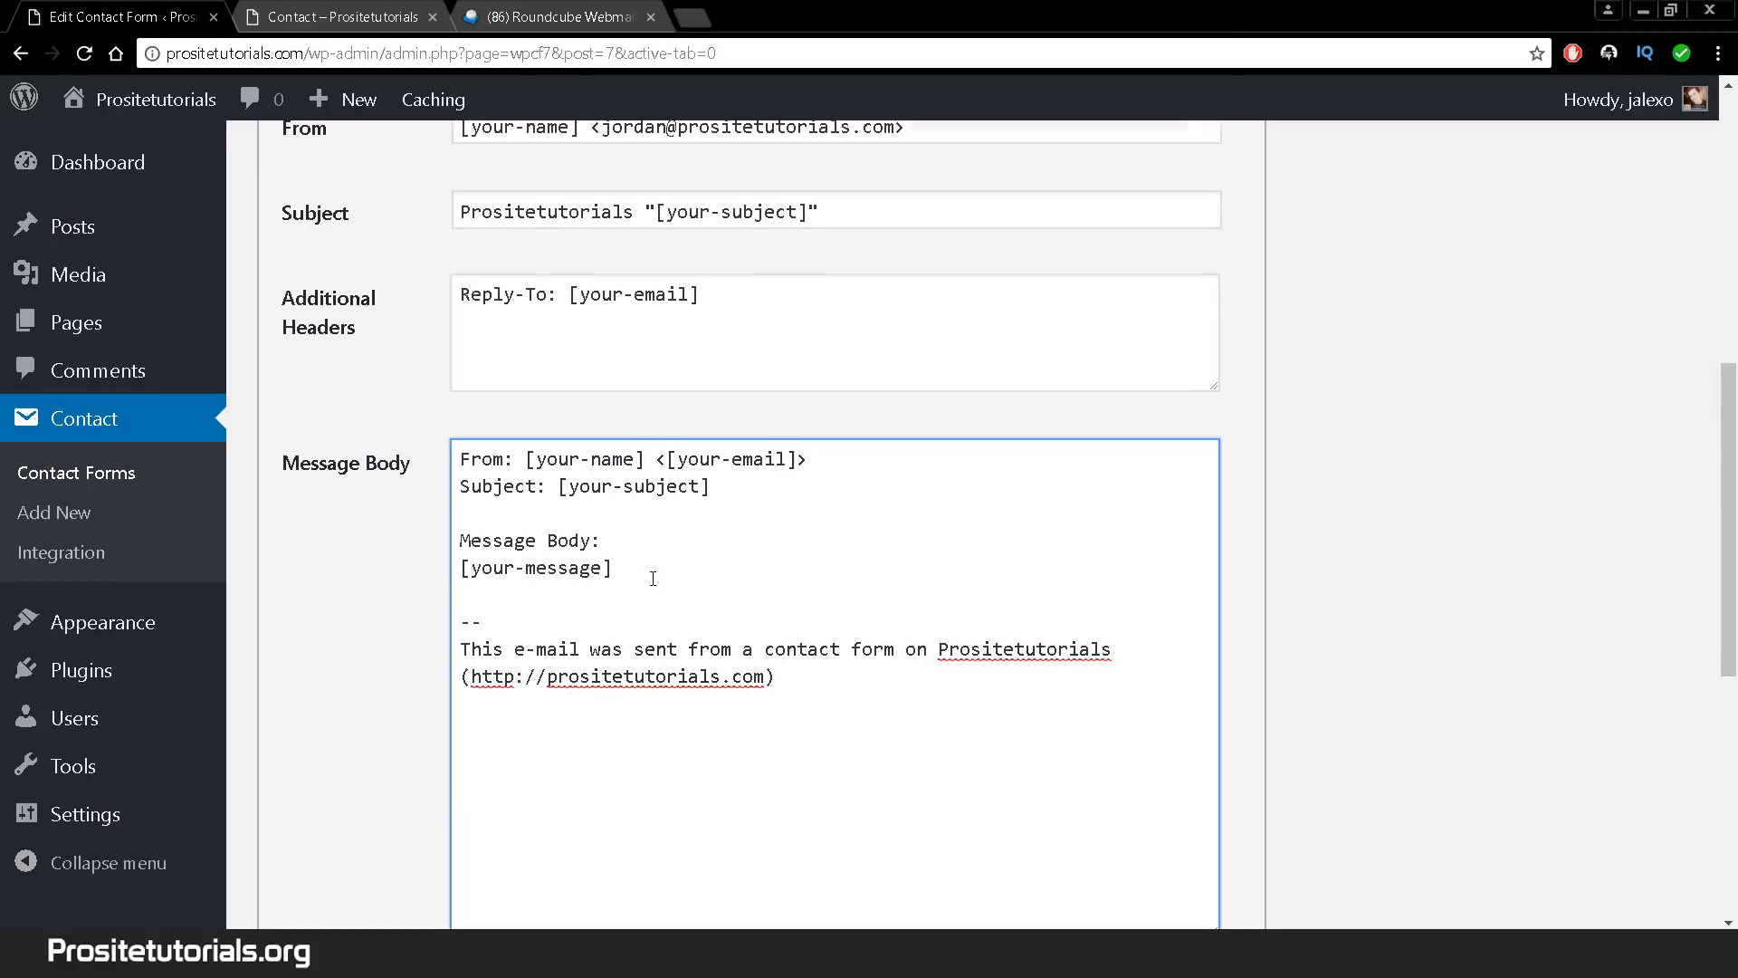
scroll(645, 444, up, 4)
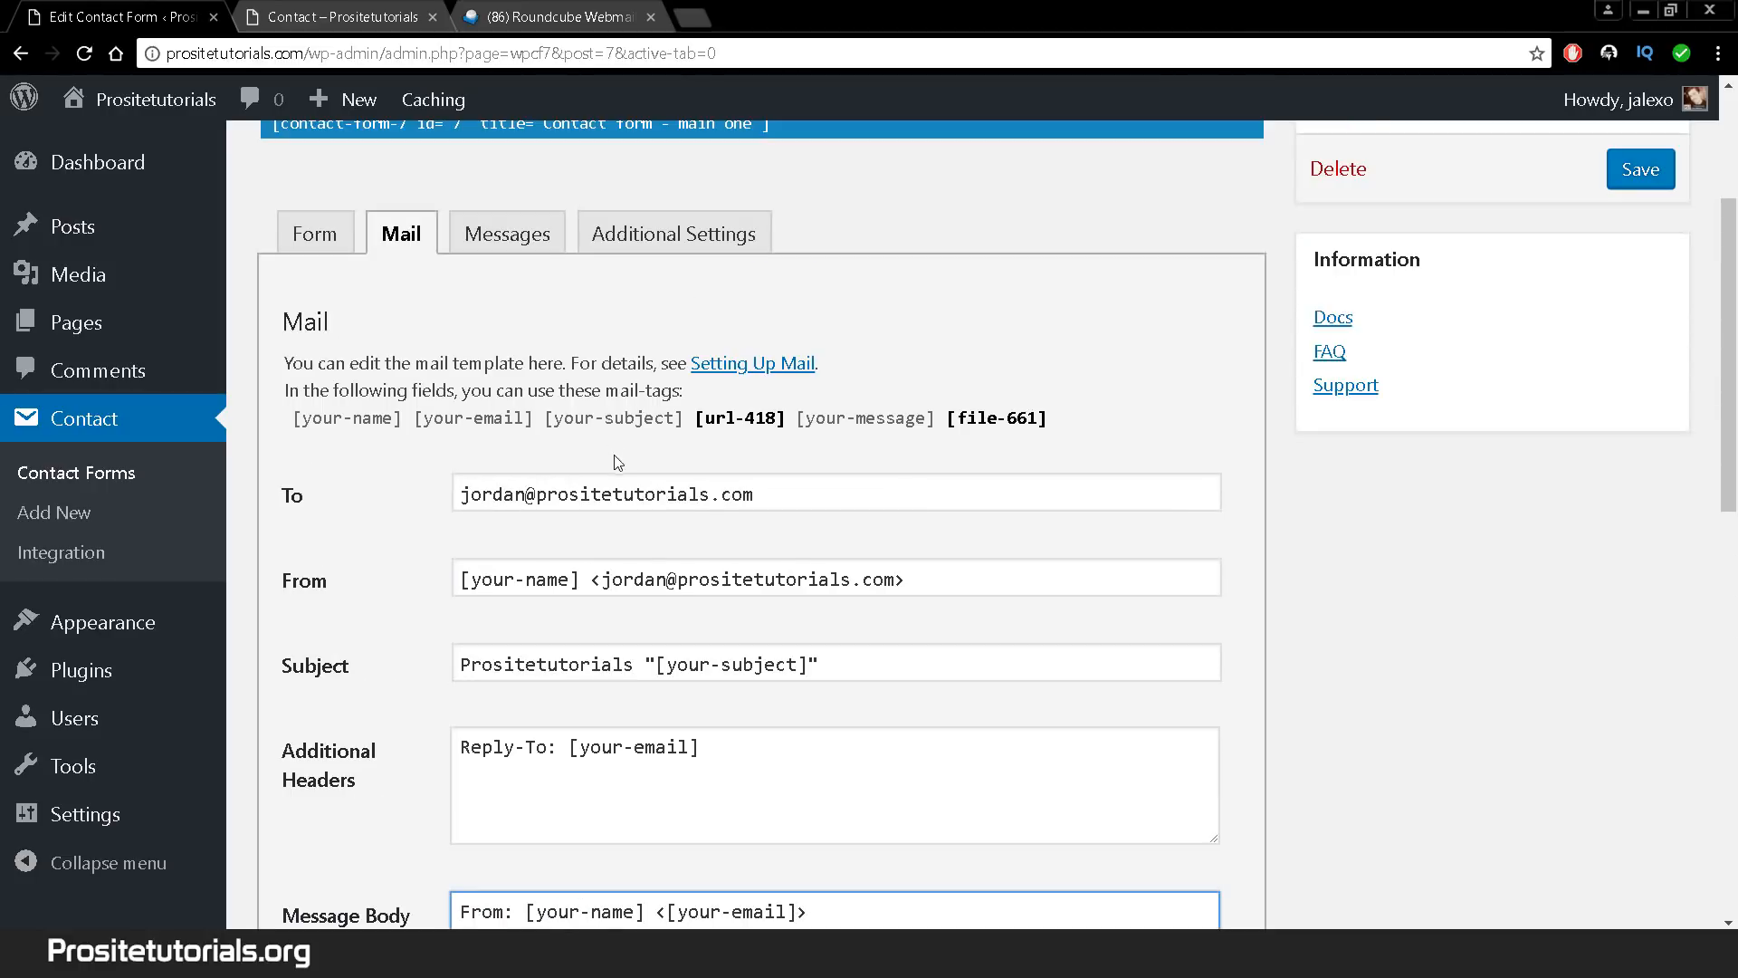
scroll(614, 492, down, 9)
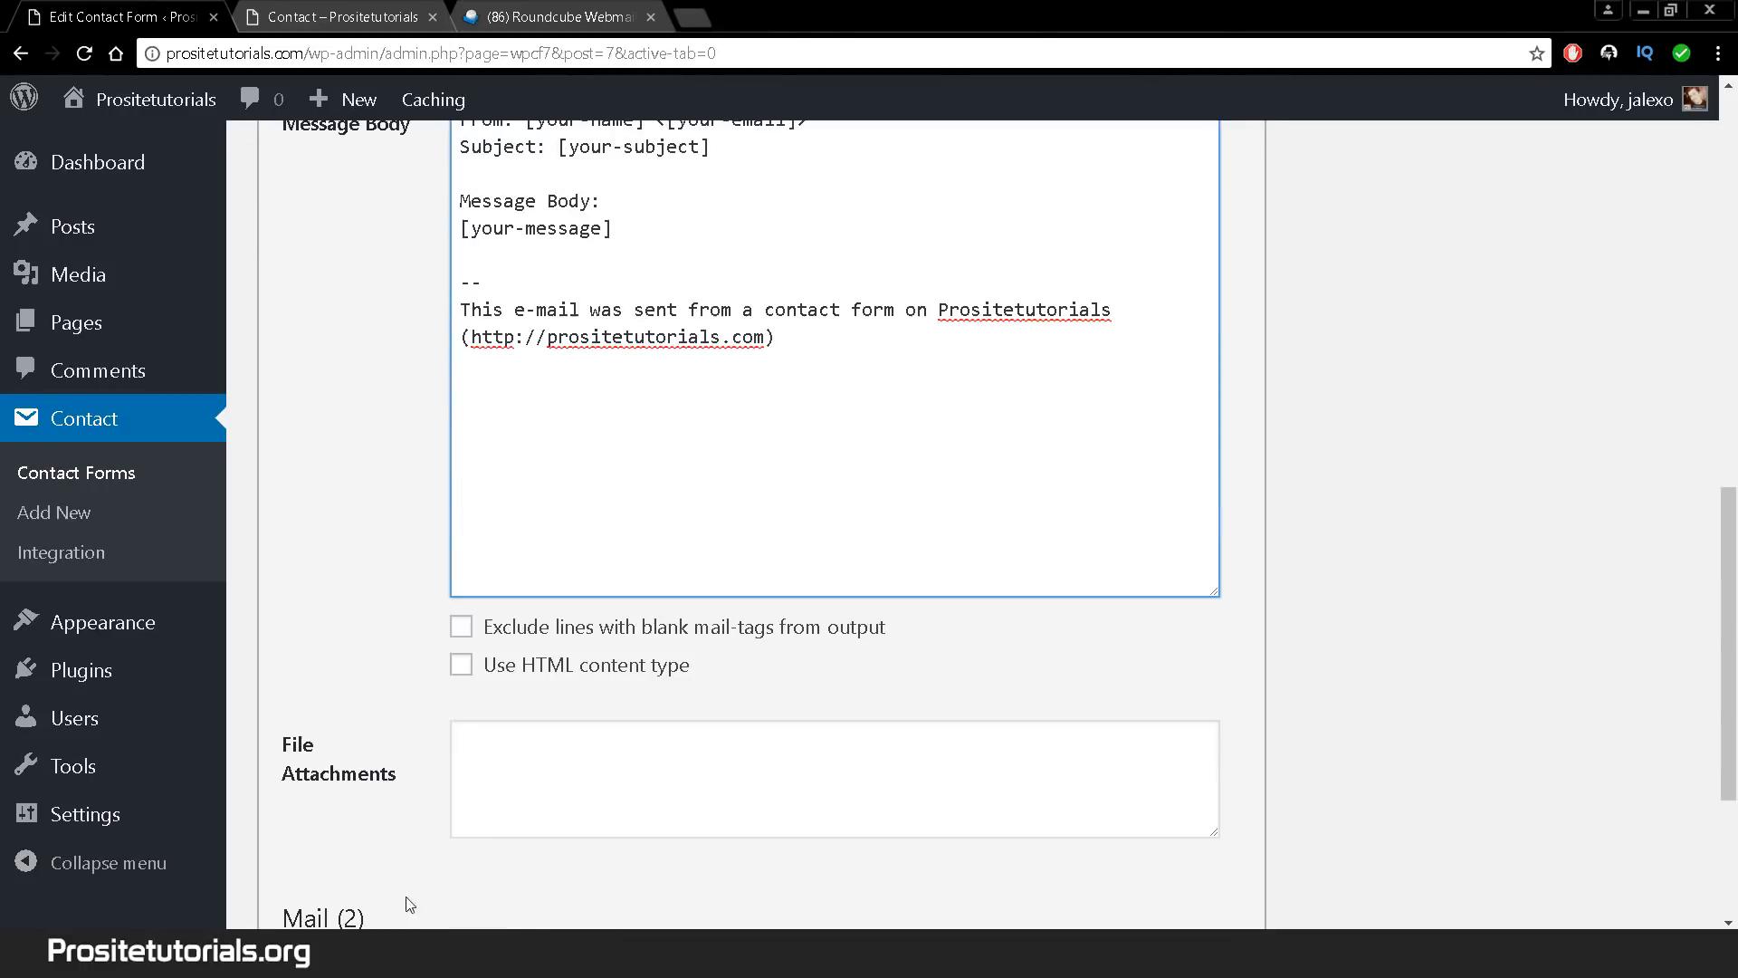
click(281, 787)
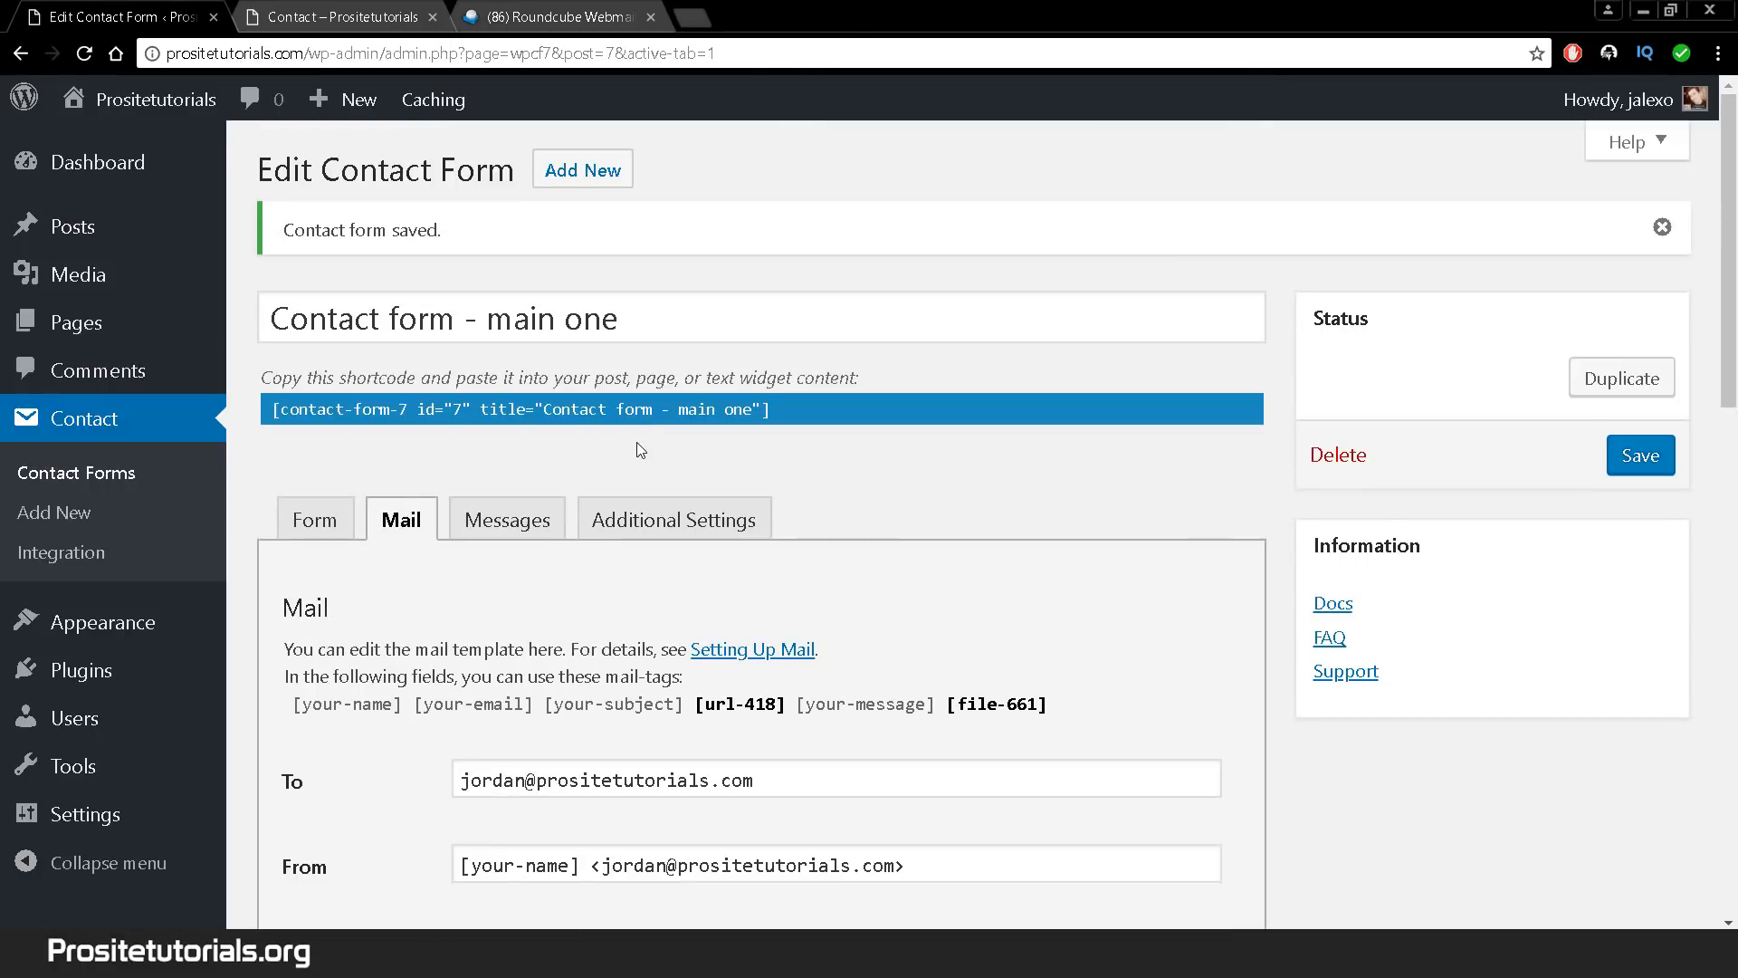
- Open the Setting Up Mail documentation in a separate tab, skim it through to the email problems section and close it
scroll(637, 459, down, 1)
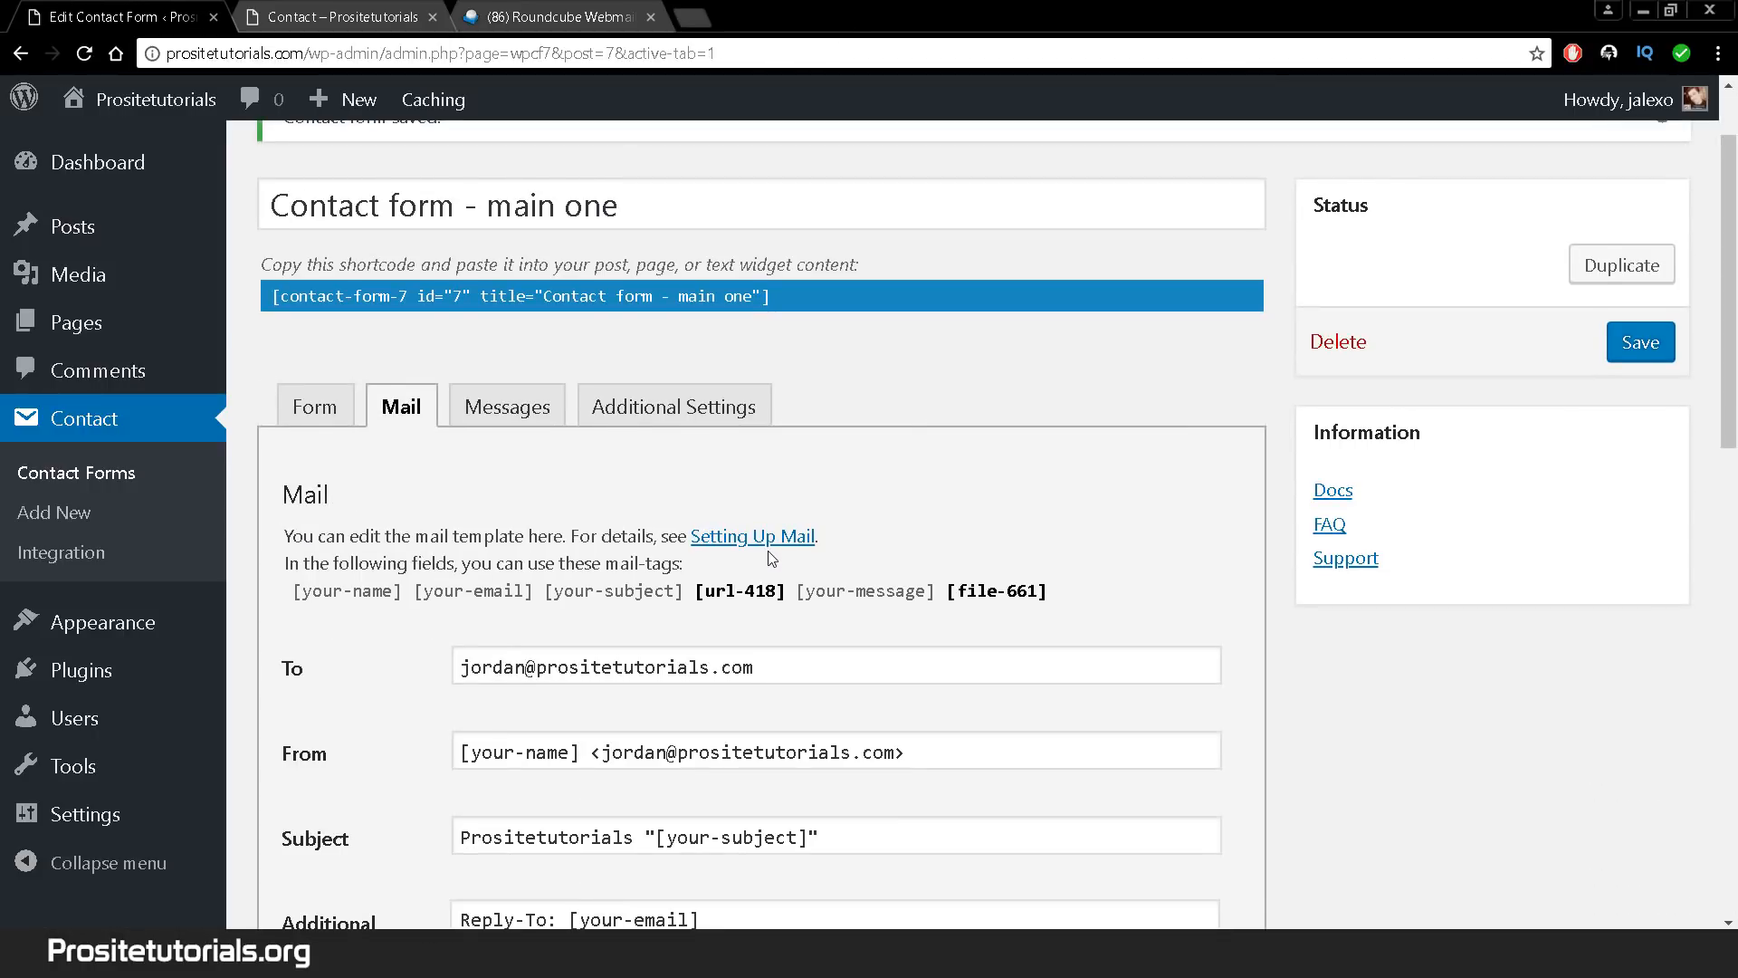
right_click(748, 538)
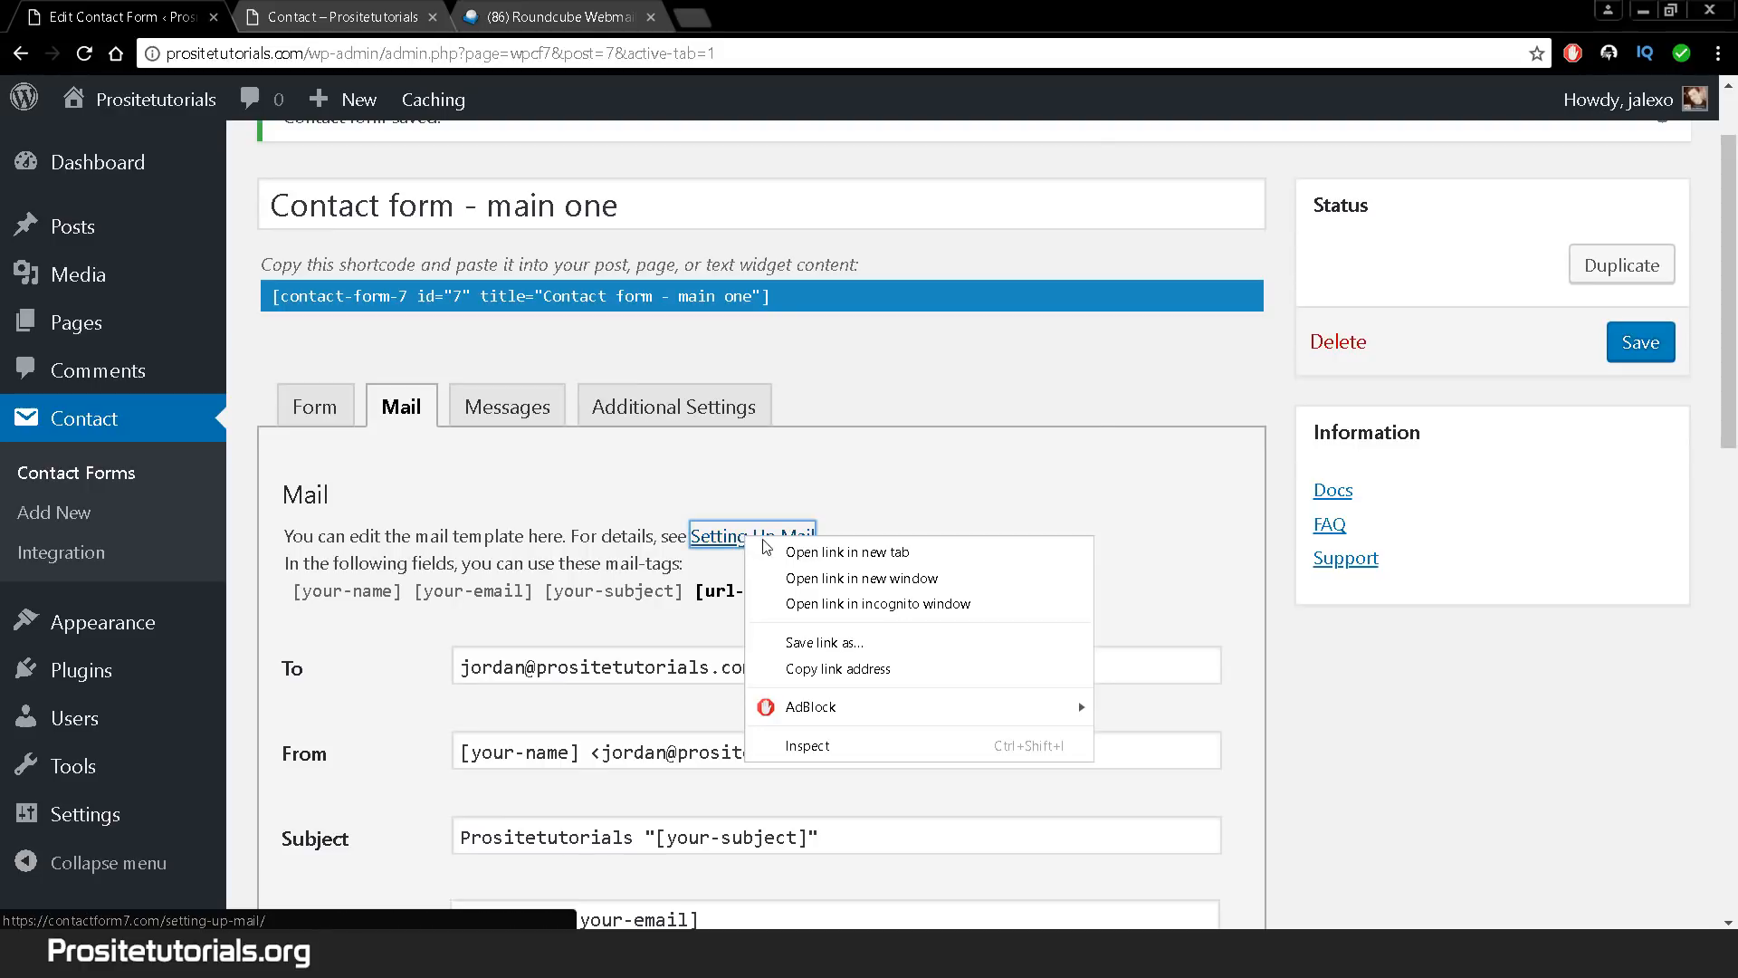
click(815, 550)
click(362, 16)
scroll(418, 438, down, 4)
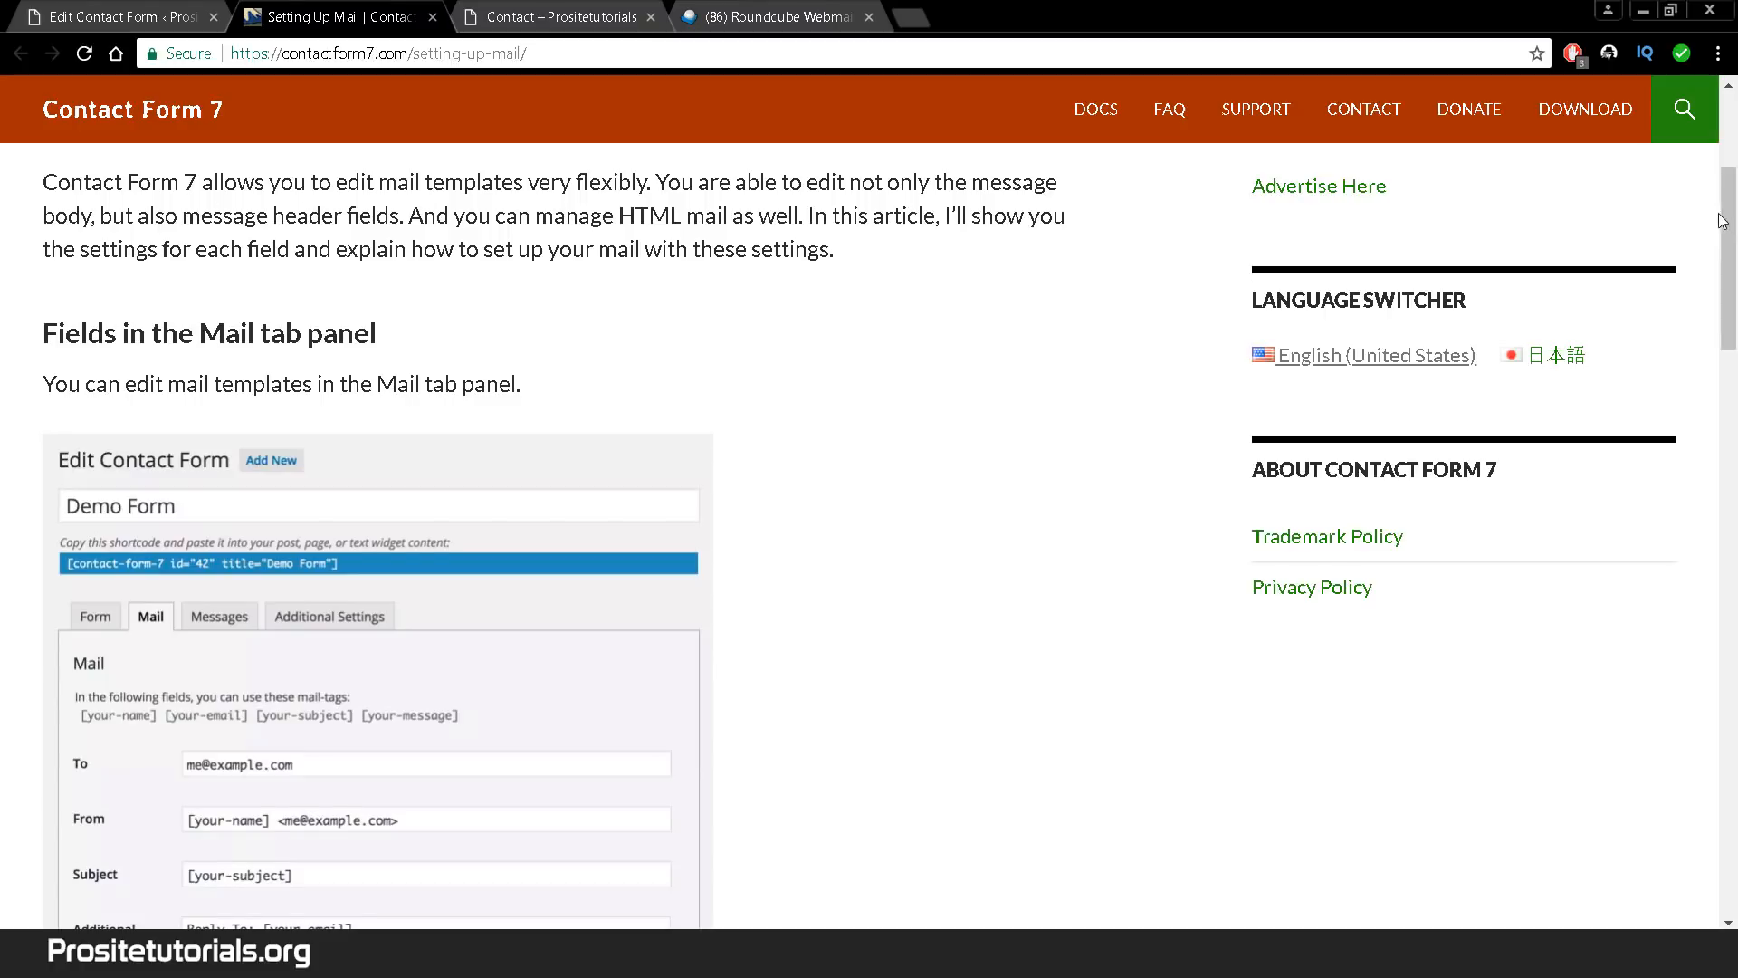
drag(1722, 221, 1729, 570)
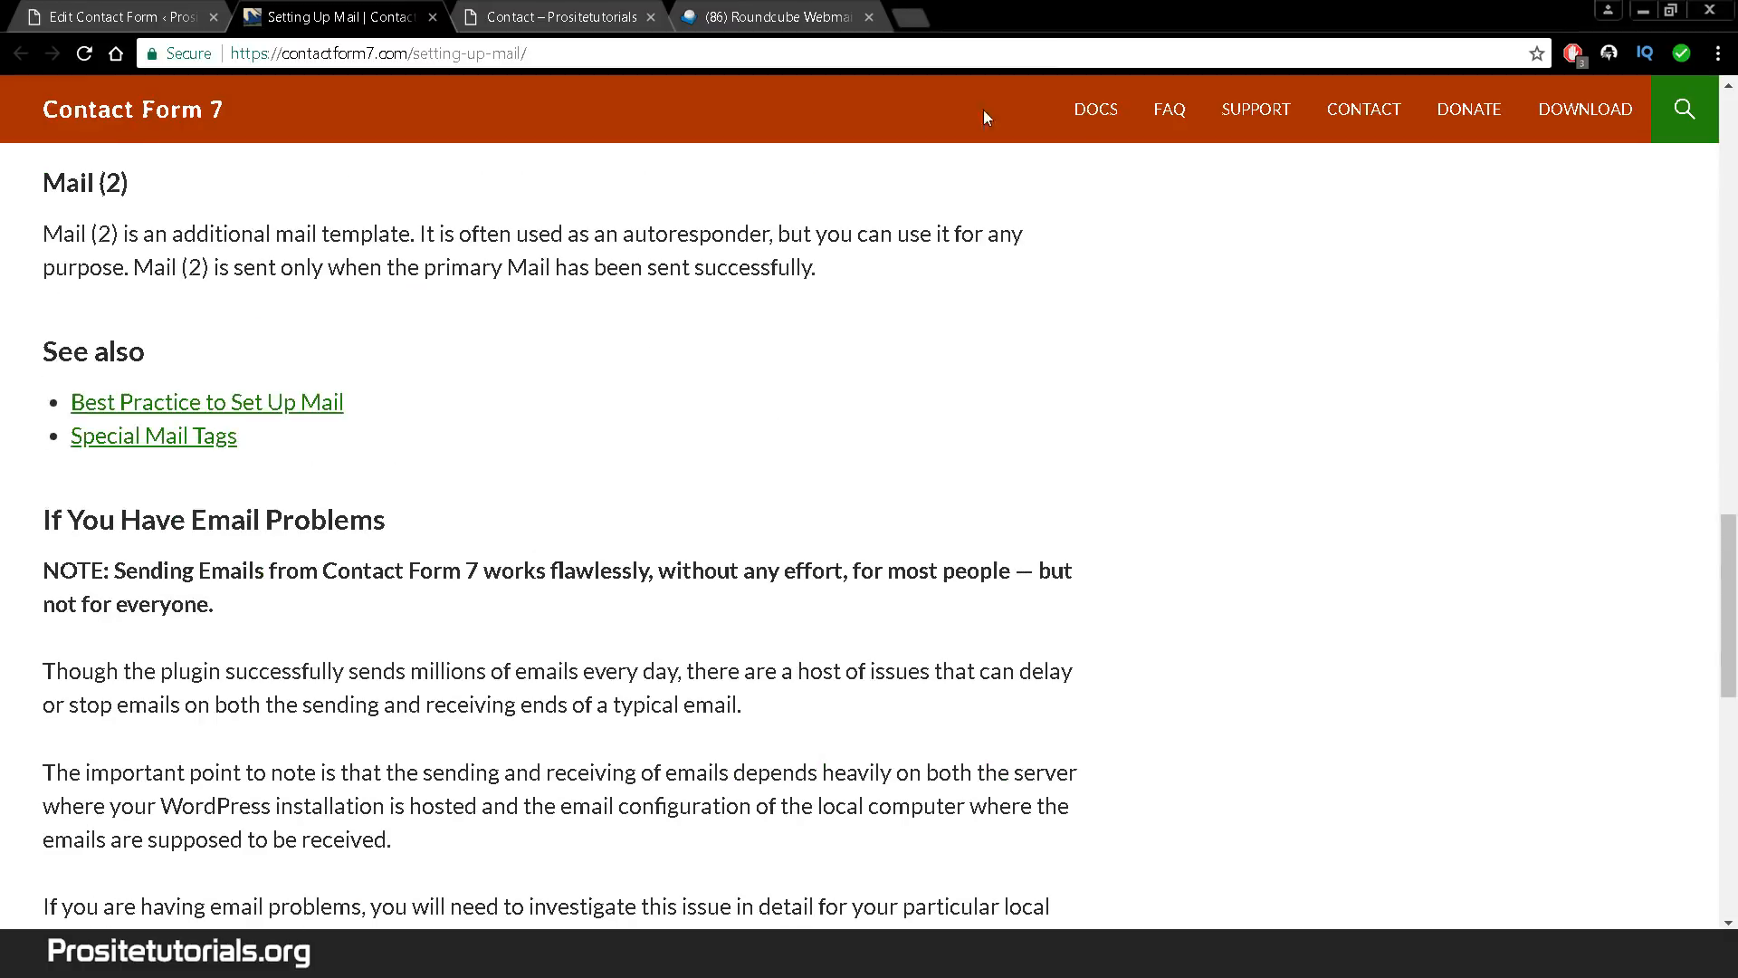
click(433, 17)
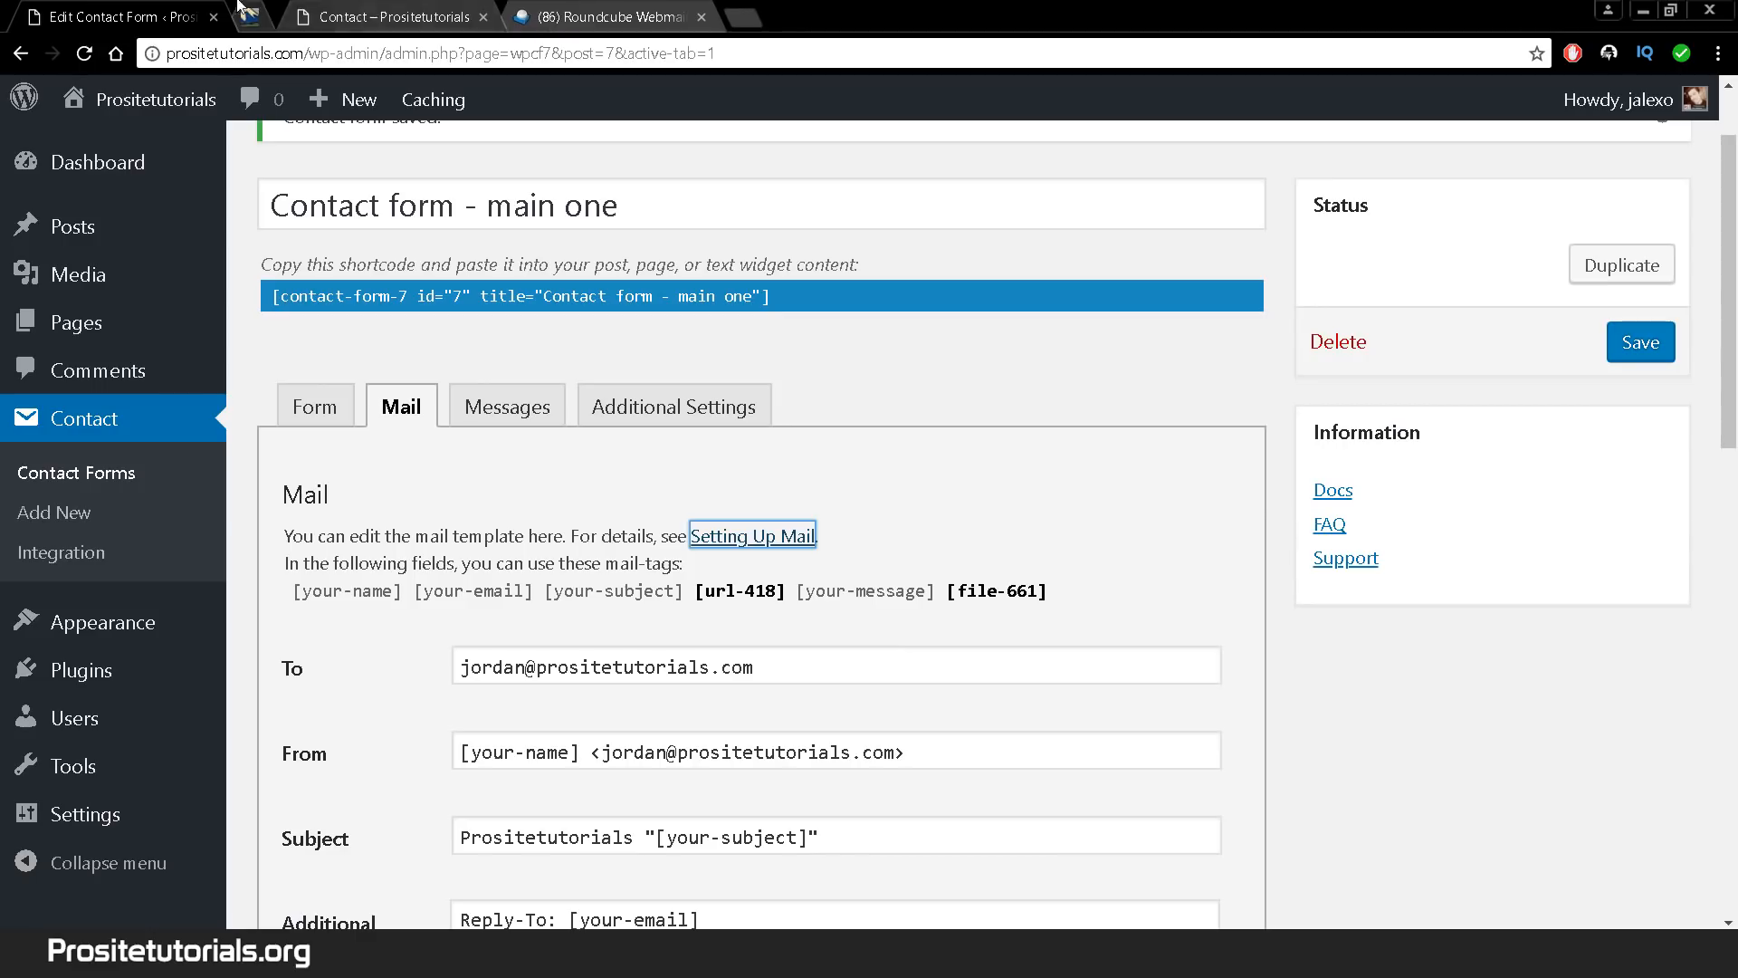
- Replace the message for a successfully sent submission with "Thanks, I enjoyed receiving your message!"
click(520, 404)
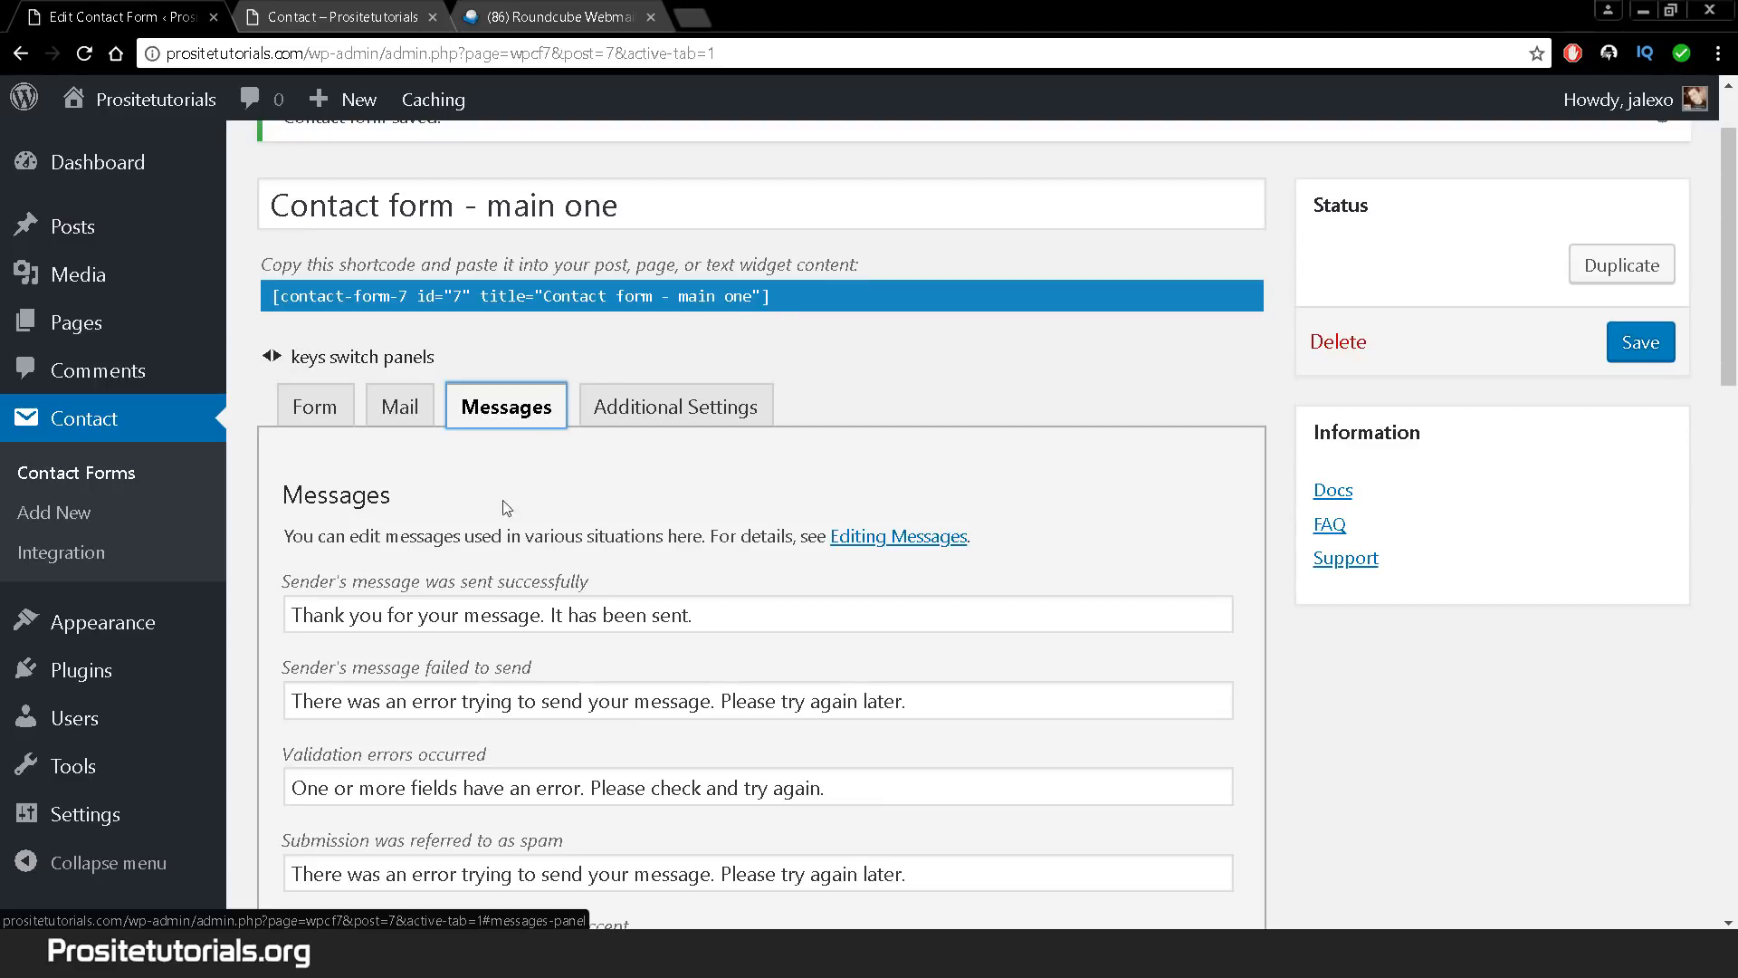
drag(291, 615, 745, 616)
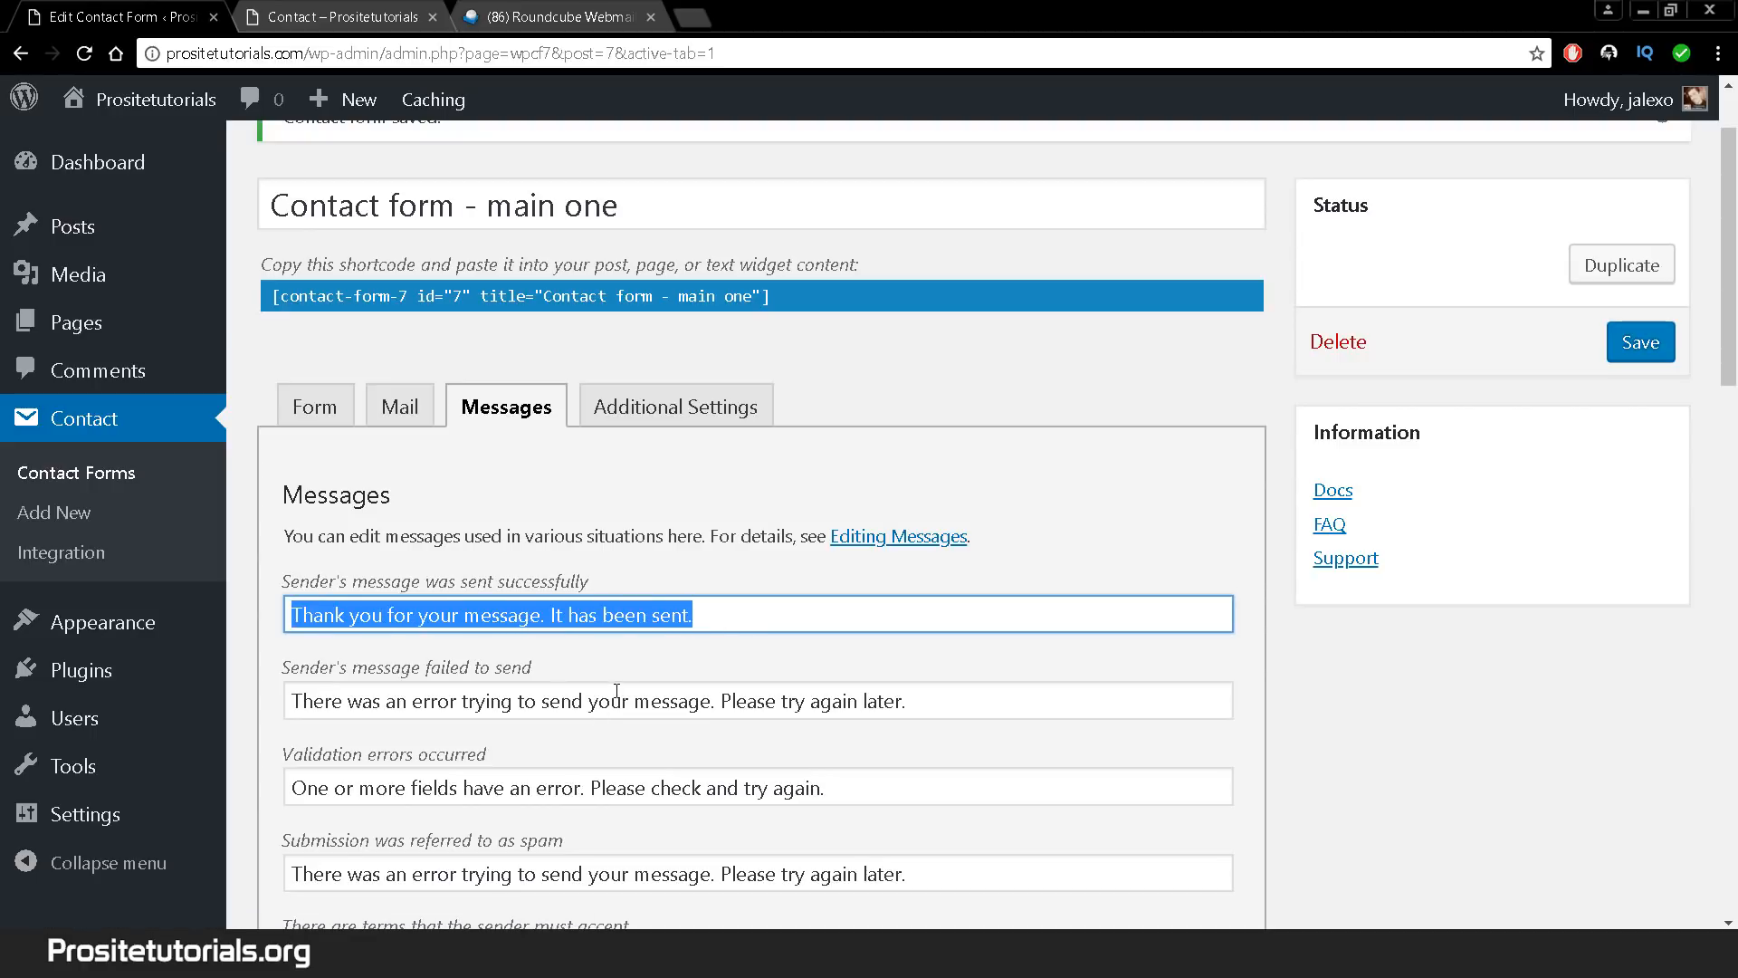
scroll(616, 699, up, 1)
scroll(615, 699, down, 1)
scroll(457, 645, up, 1)
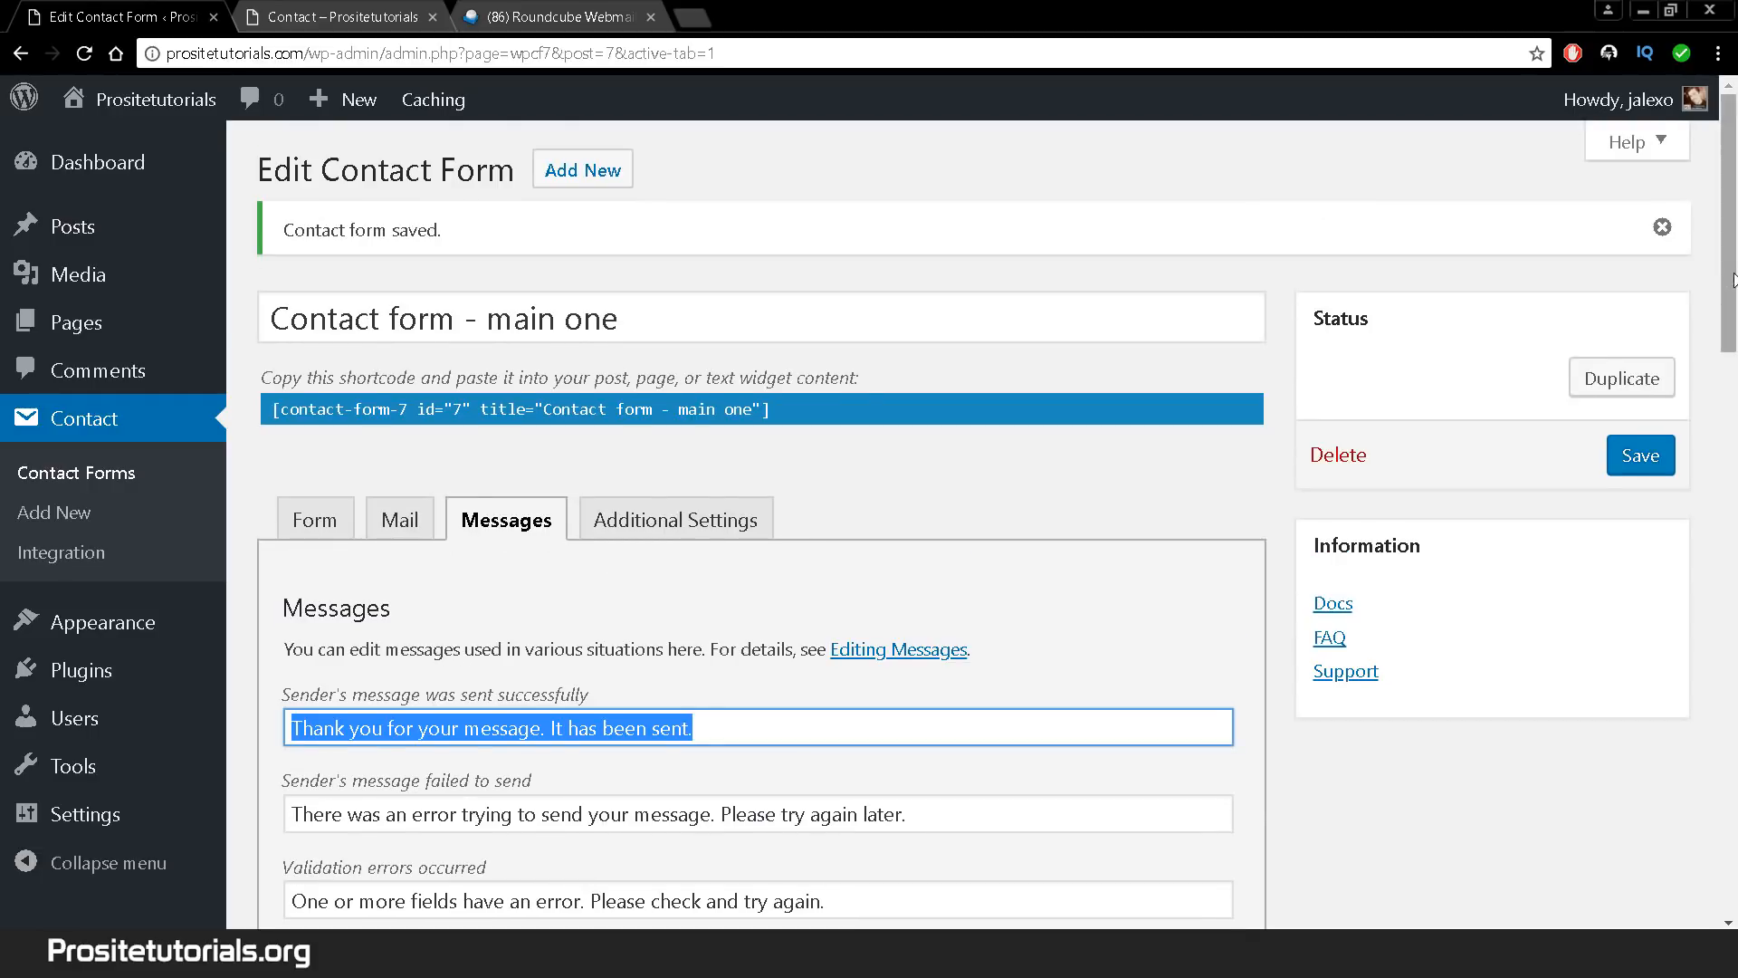
drag(1725, 281, 1729, 460)
scroll(908, 470, up, 2)
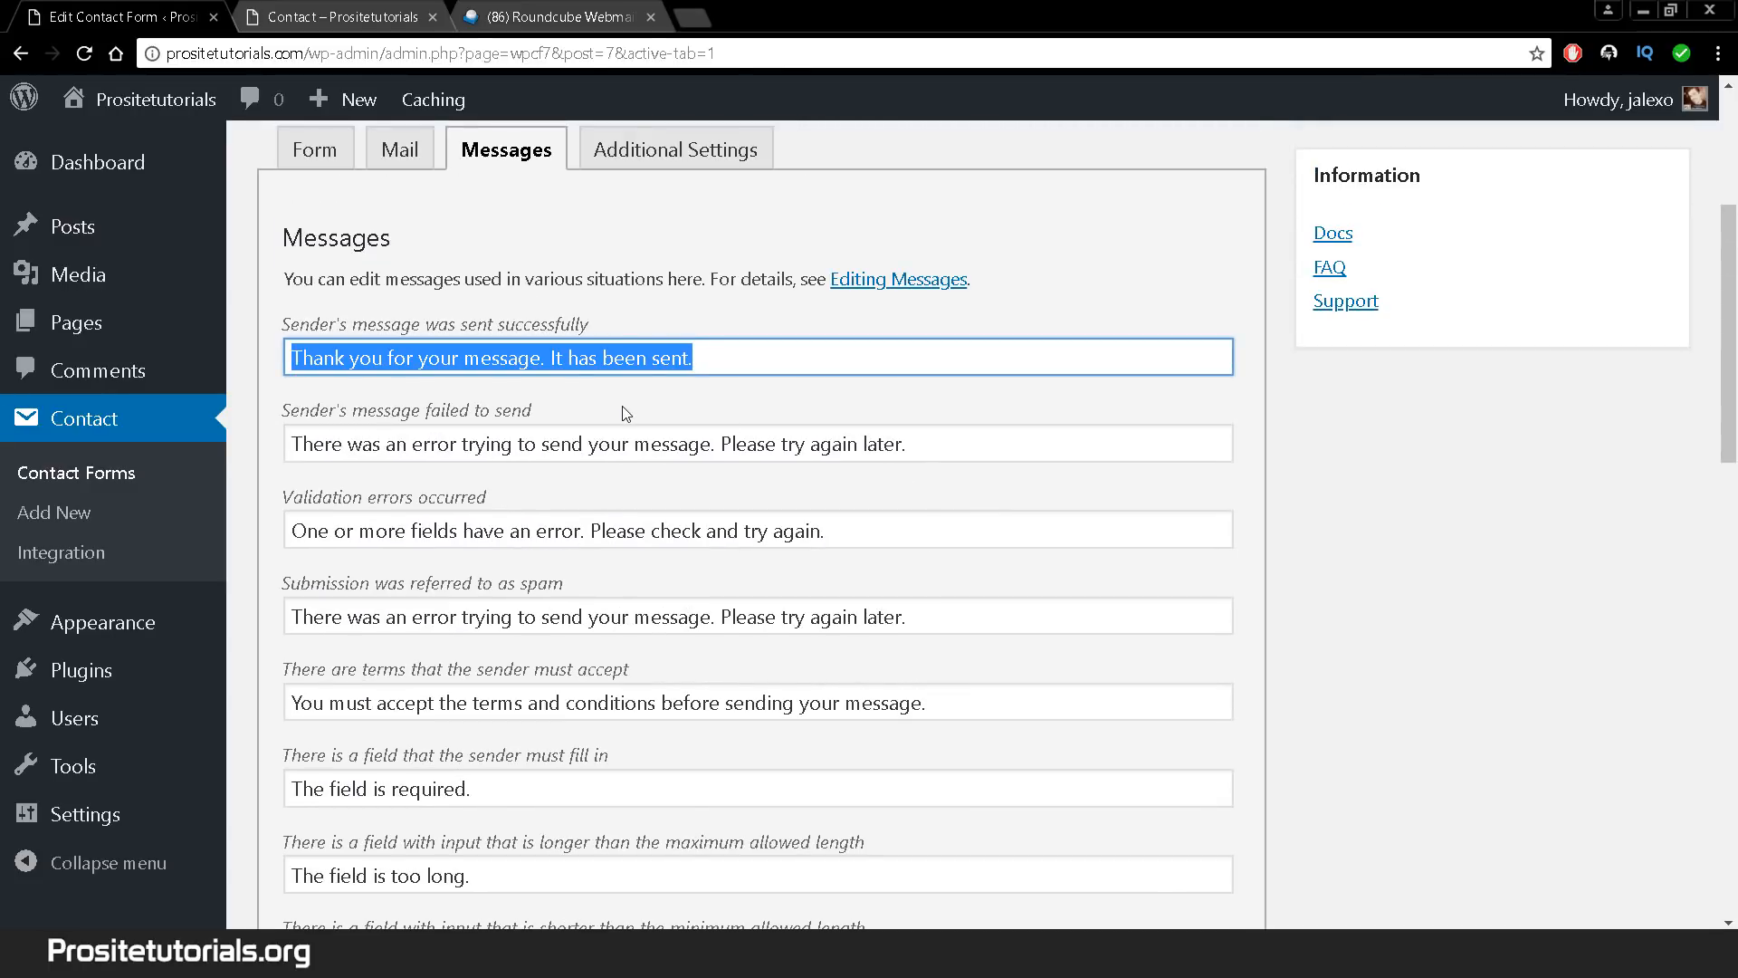
text(Tha)
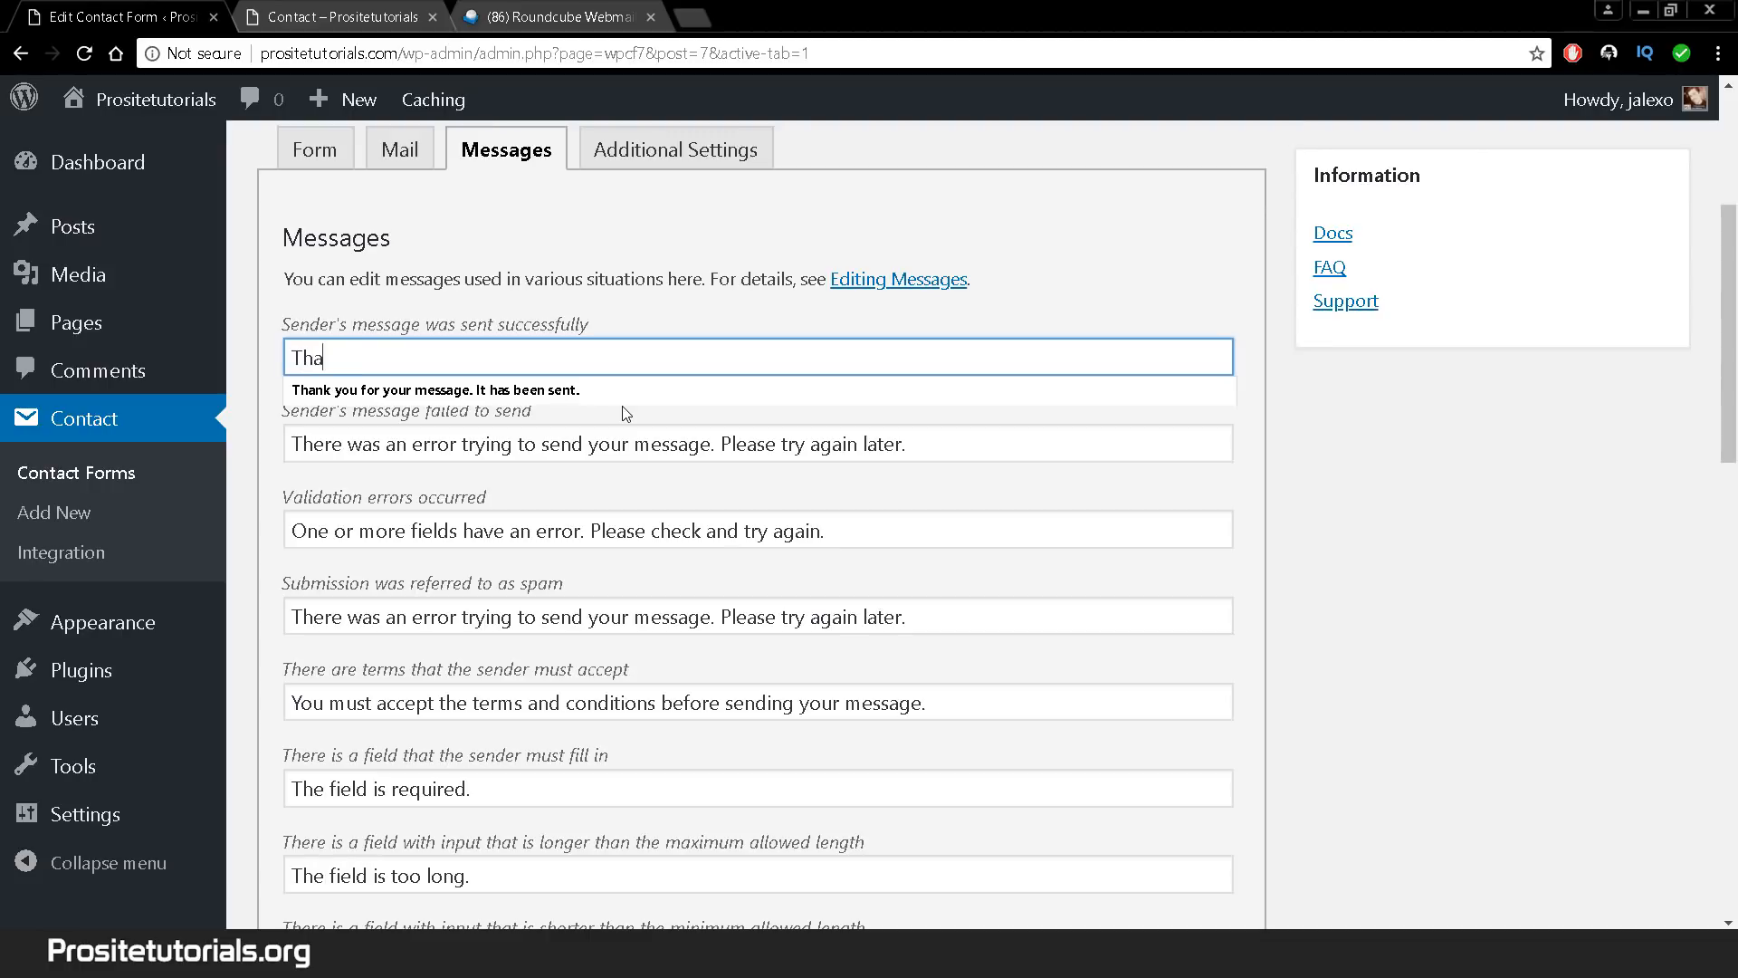
text(nks)
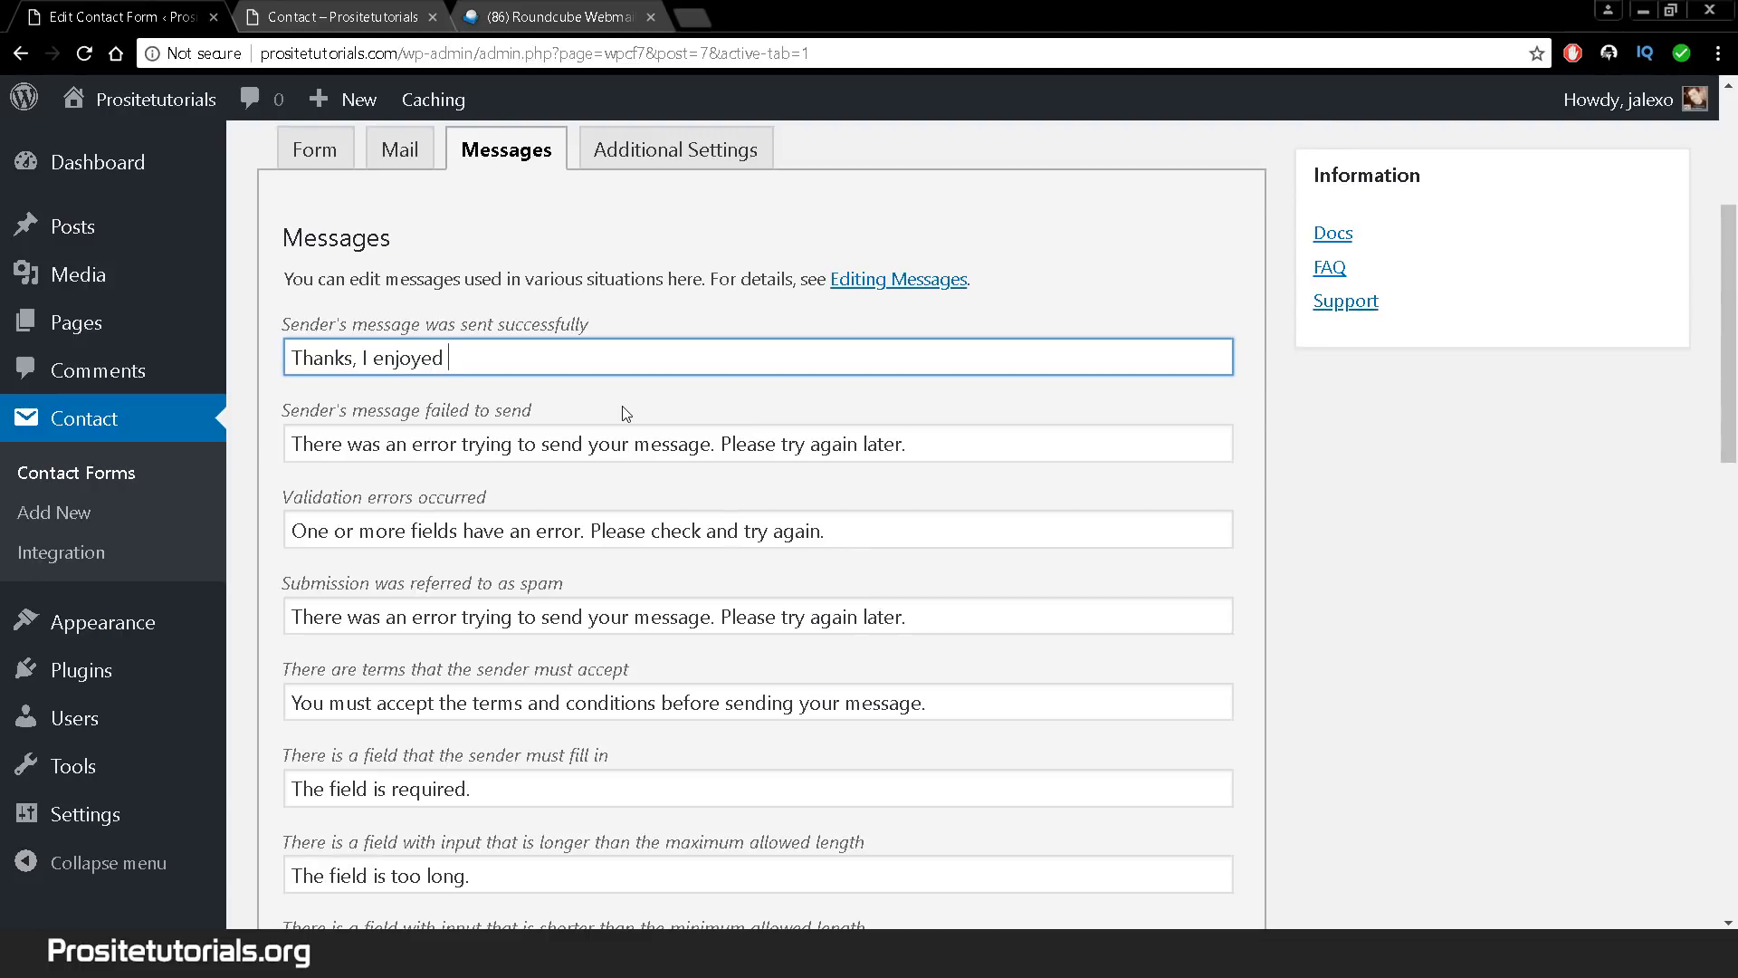
text(ing your message!)
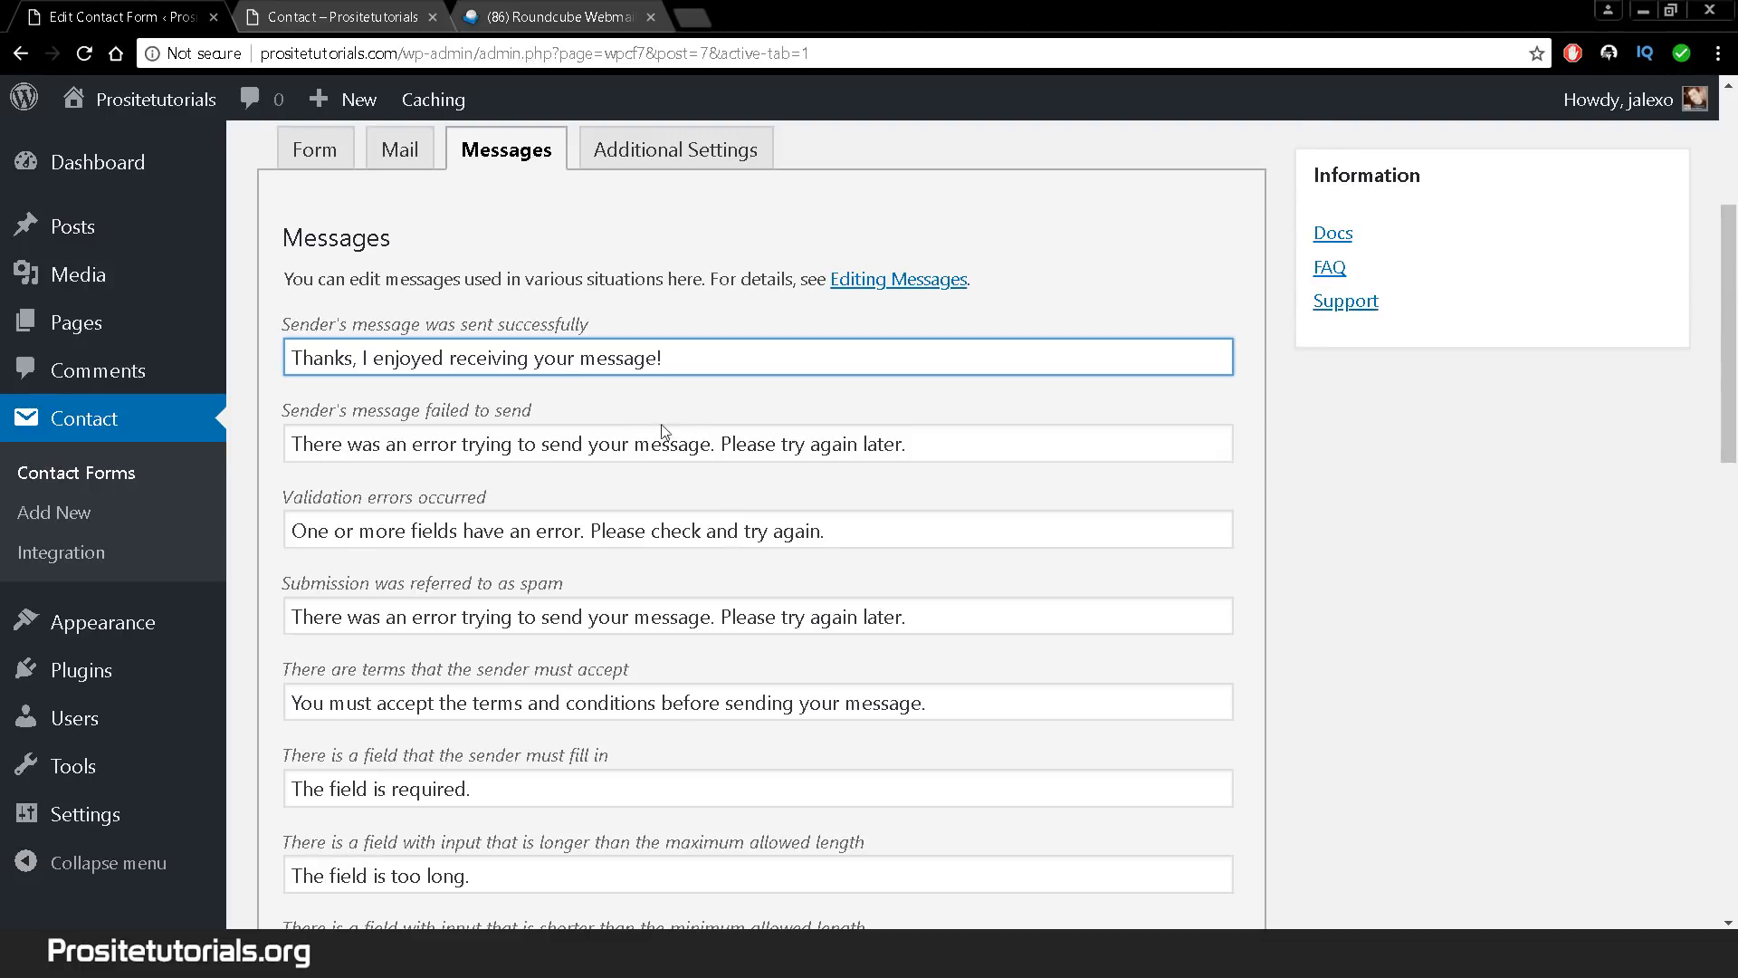
- Look through the remaining validation and error messages and save the form with the new success message
scroll(663, 432, down, 9)
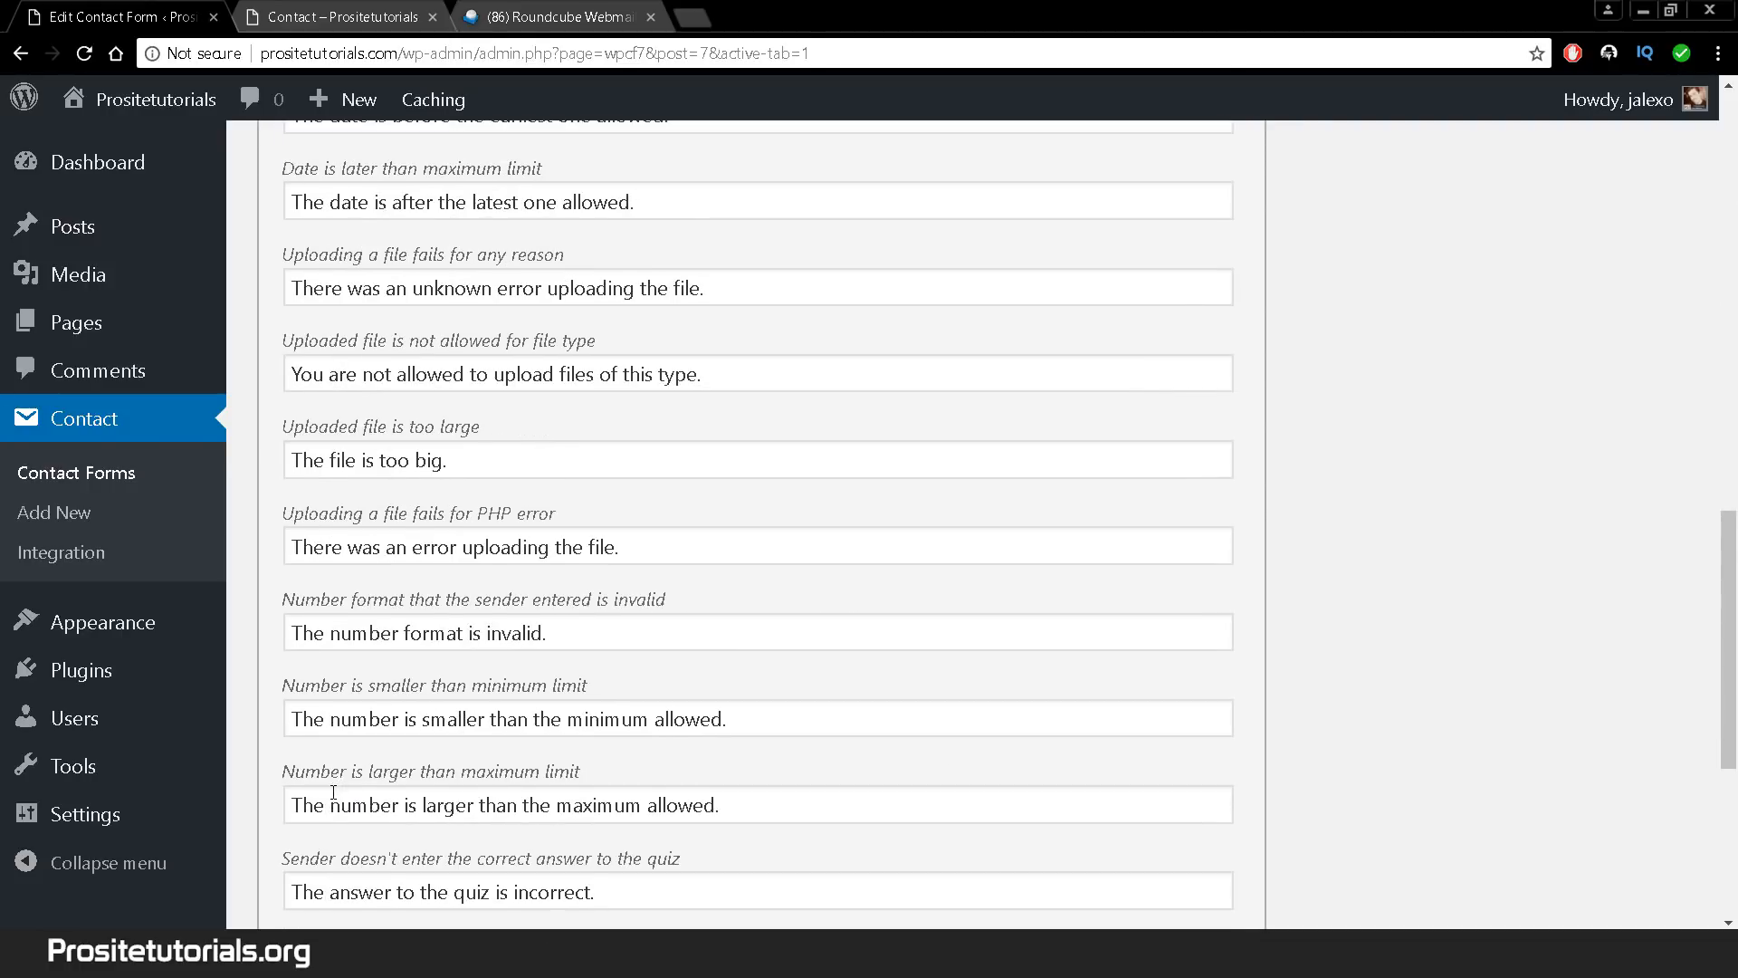
scroll(1735, 541, down, 5)
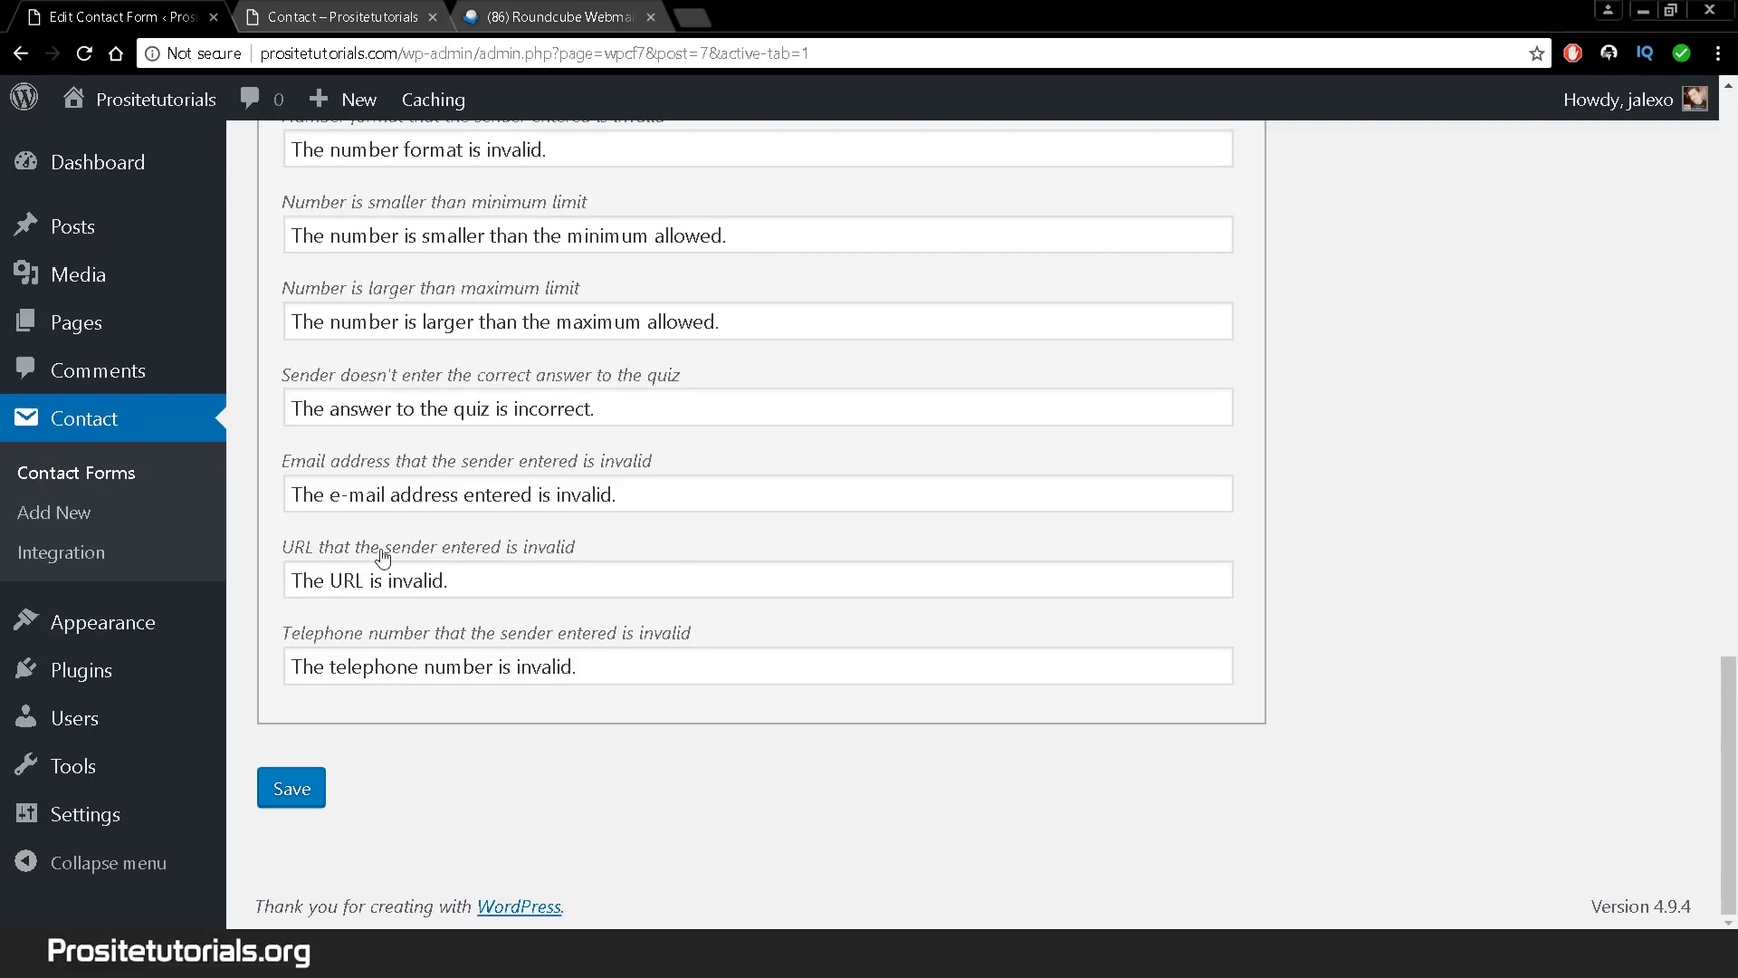
click(292, 790)
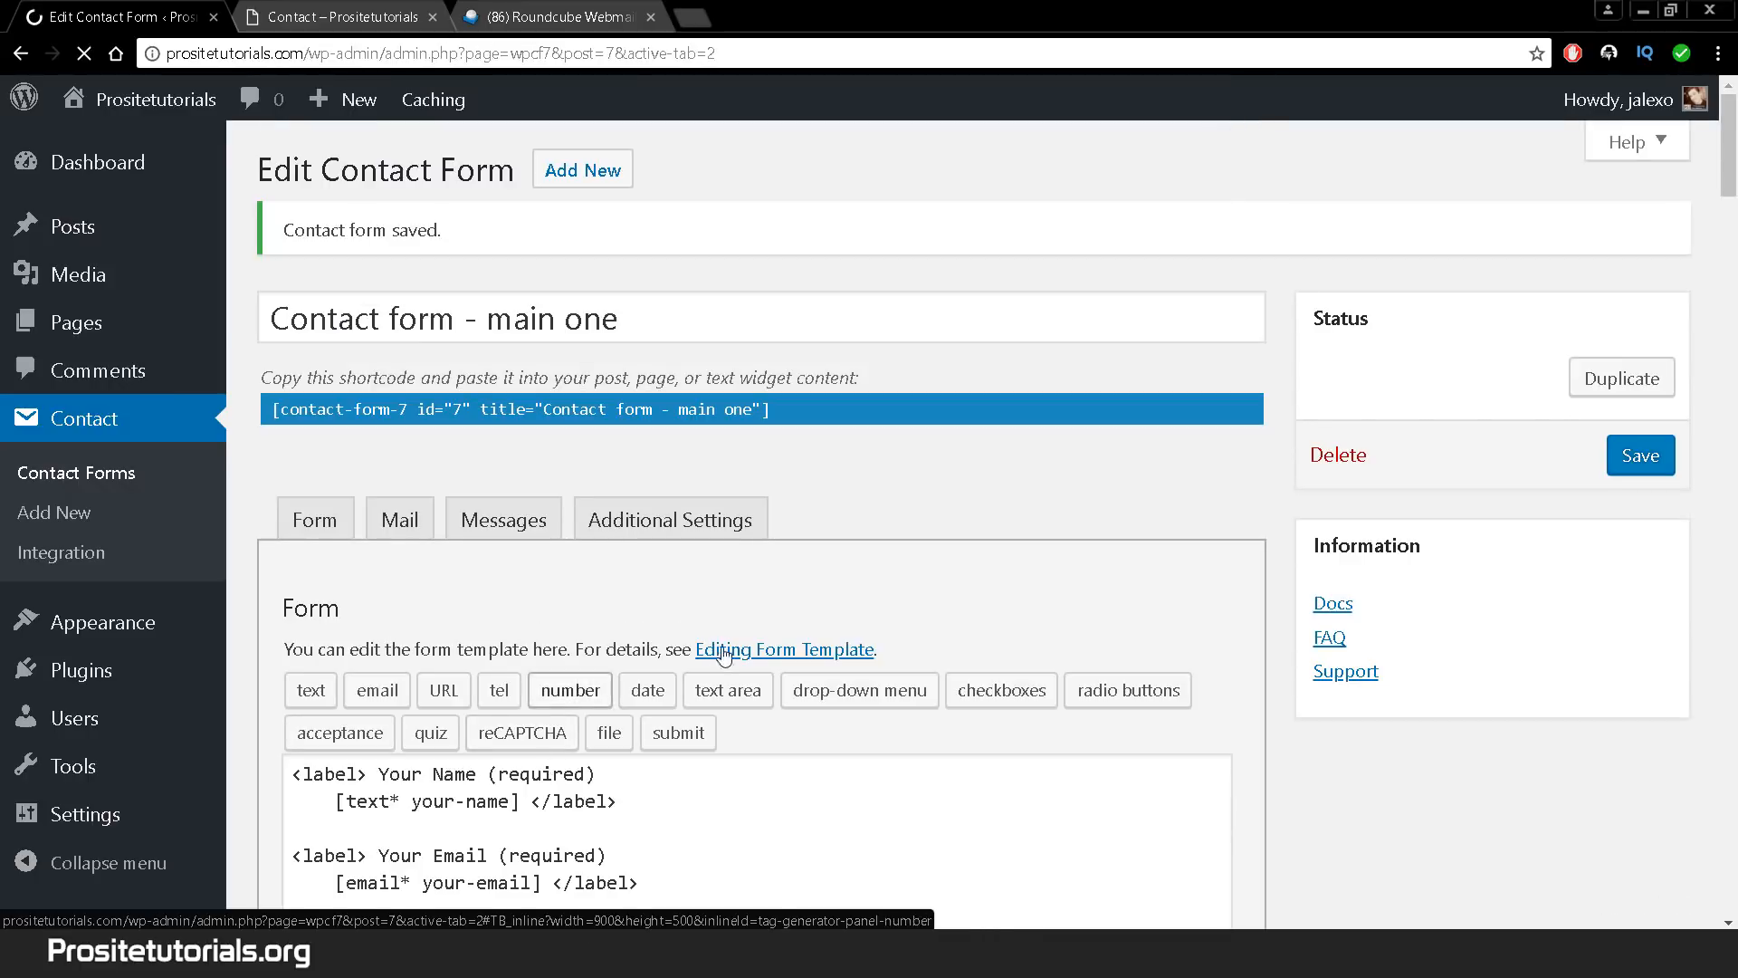
- Show the form's Additional Settings and open their linked documentation in a separate browser tab
click(680, 531)
scroll(684, 530, down, 3)
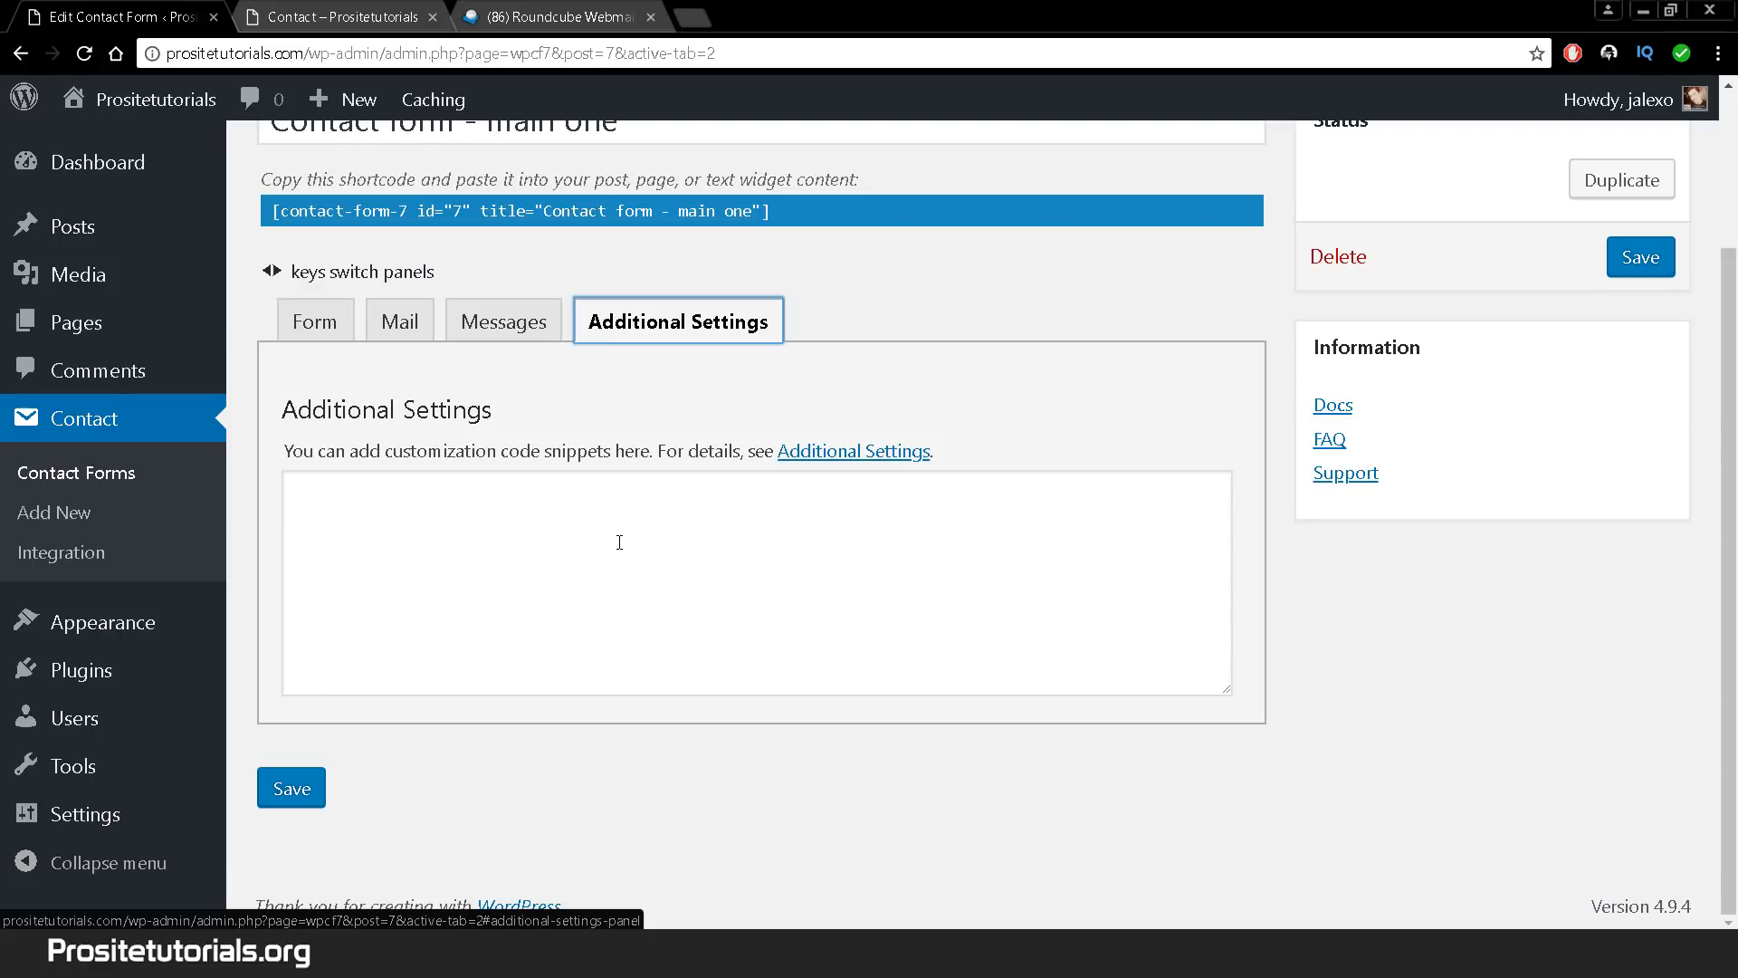
right_click(908, 451)
click(996, 466)
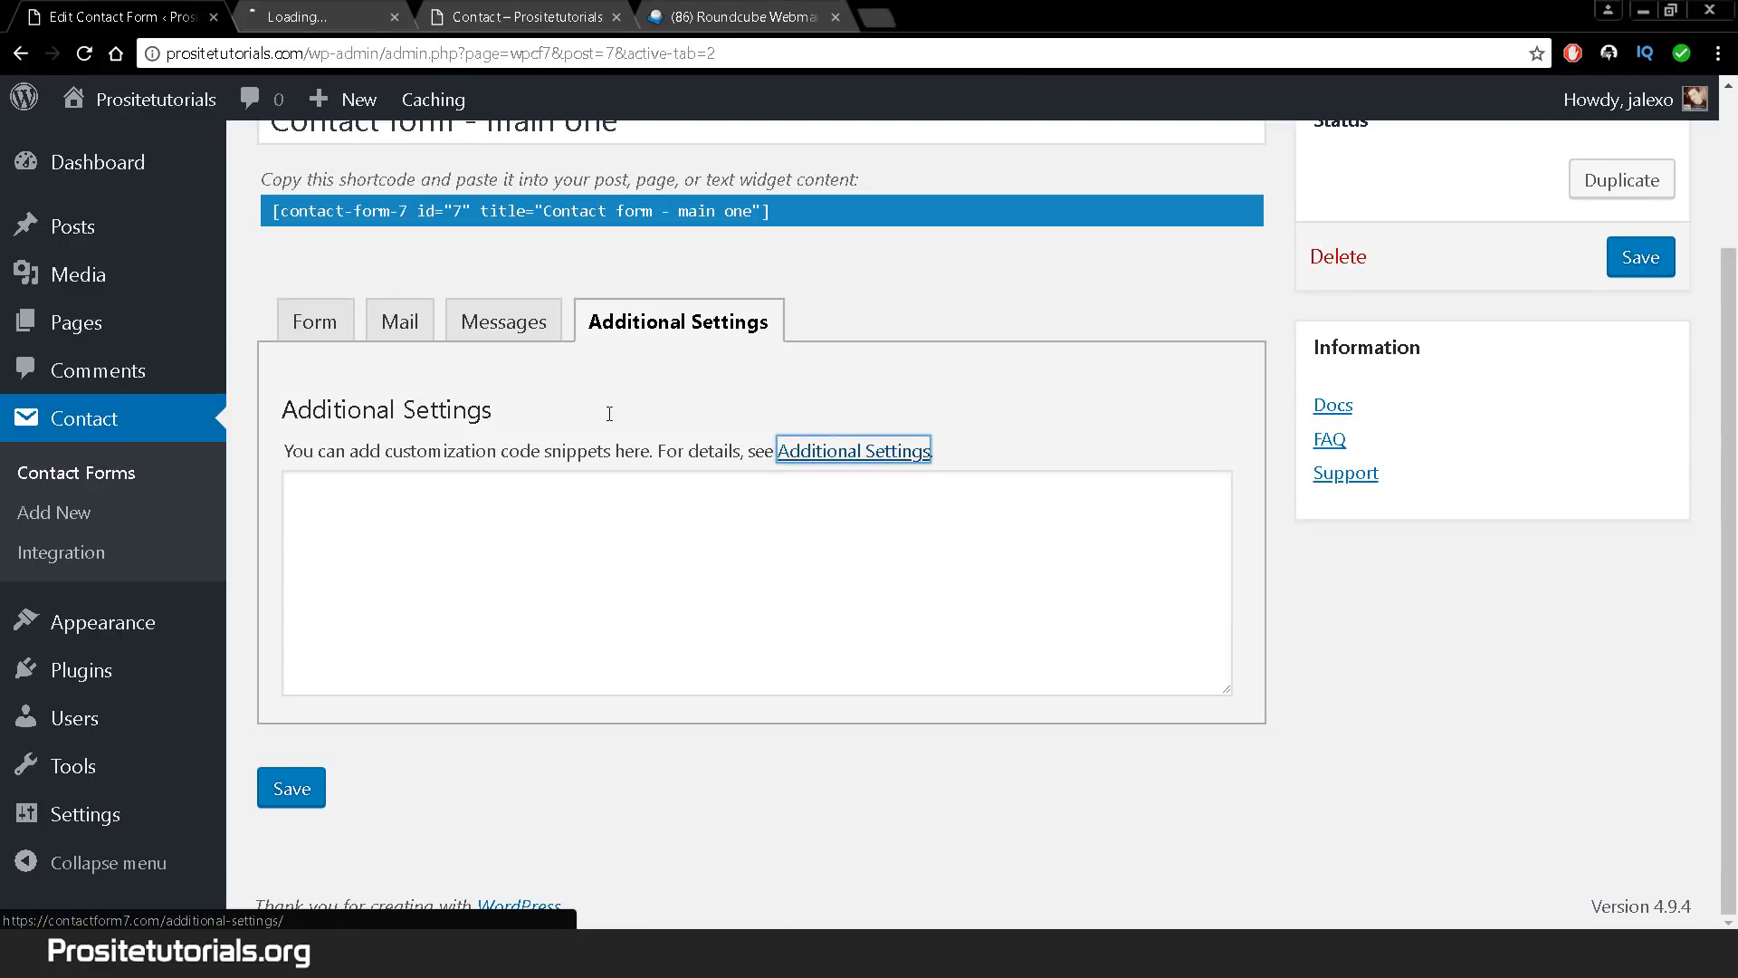
click(375, 18)
- Skim the documentation on subscribers-only mode, demo mode, skip mail and acceptance as validation, and close that page
scroll(491, 331, down, 3)
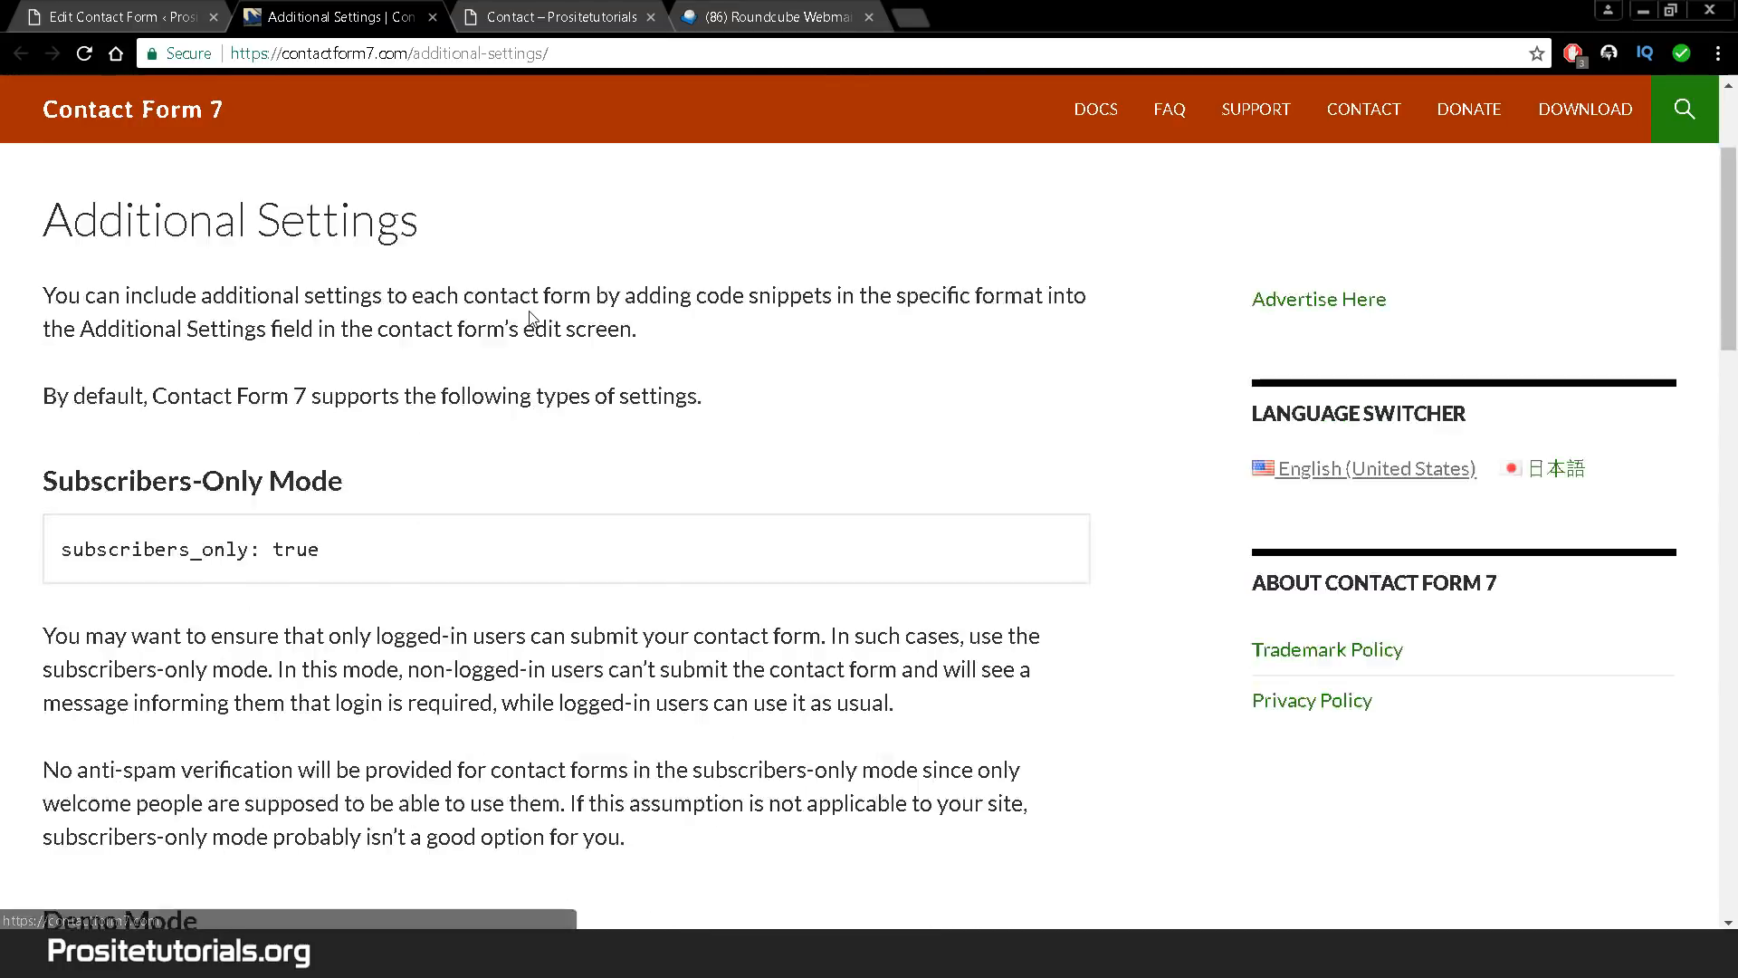
scroll(492, 332, down, 2)
scroll(490, 324, up, 1)
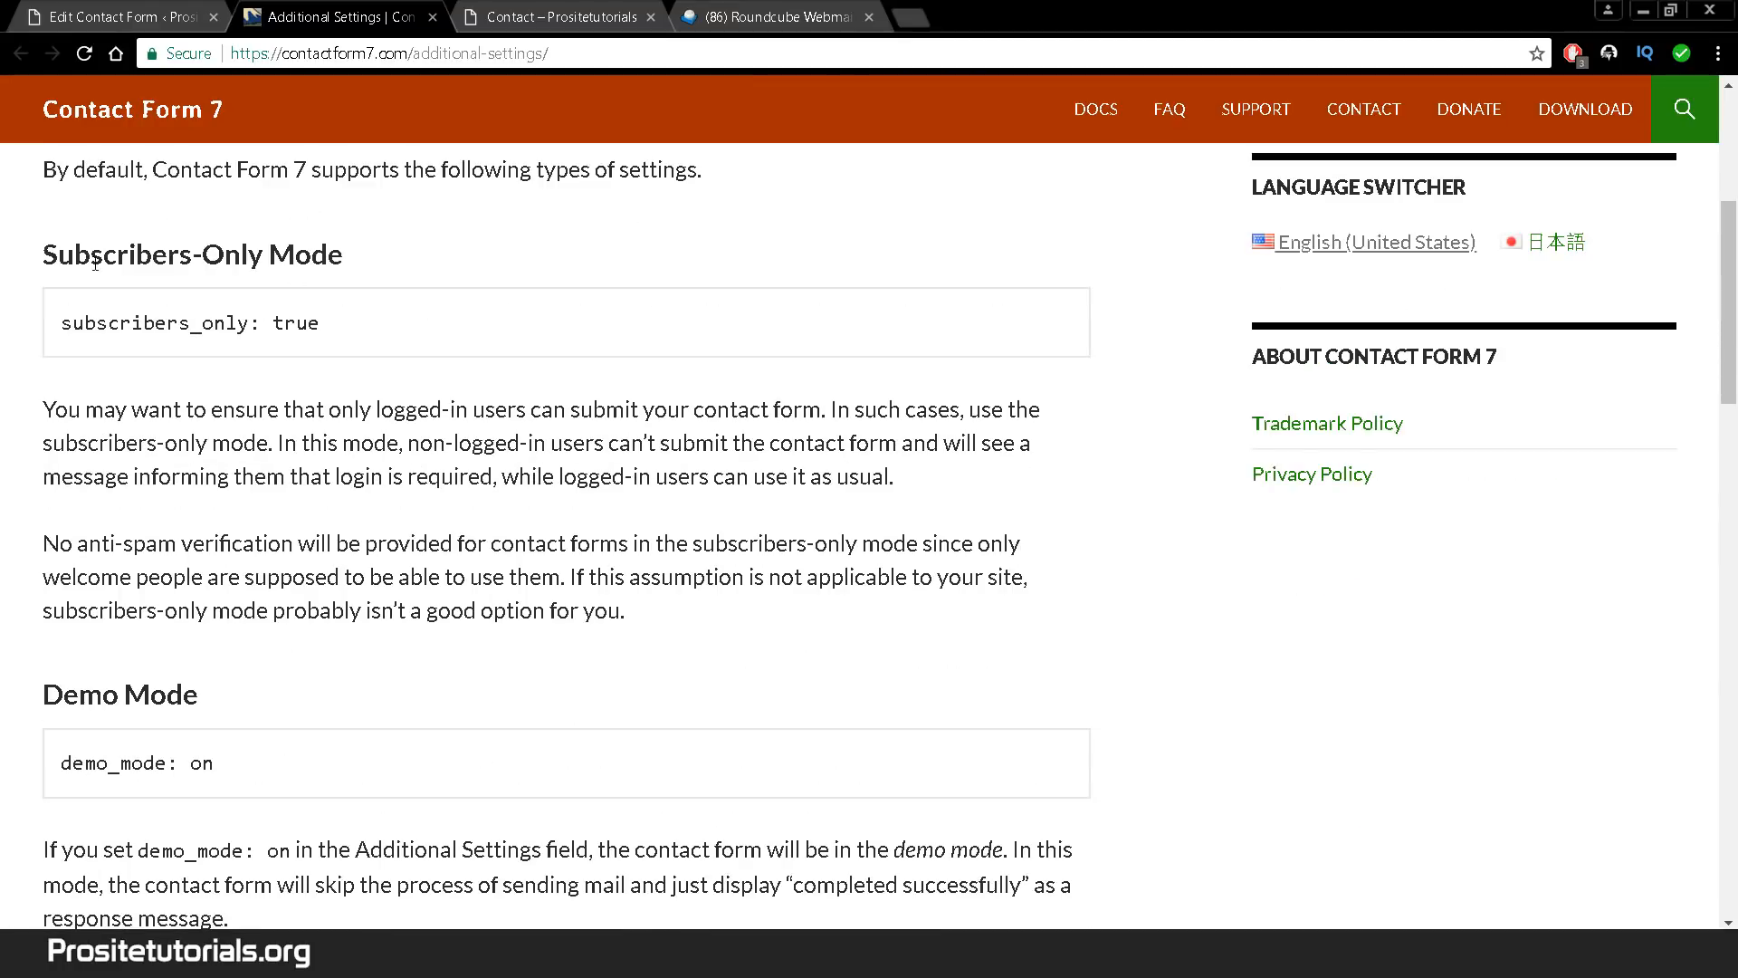
scroll(212, 442, down, 10)
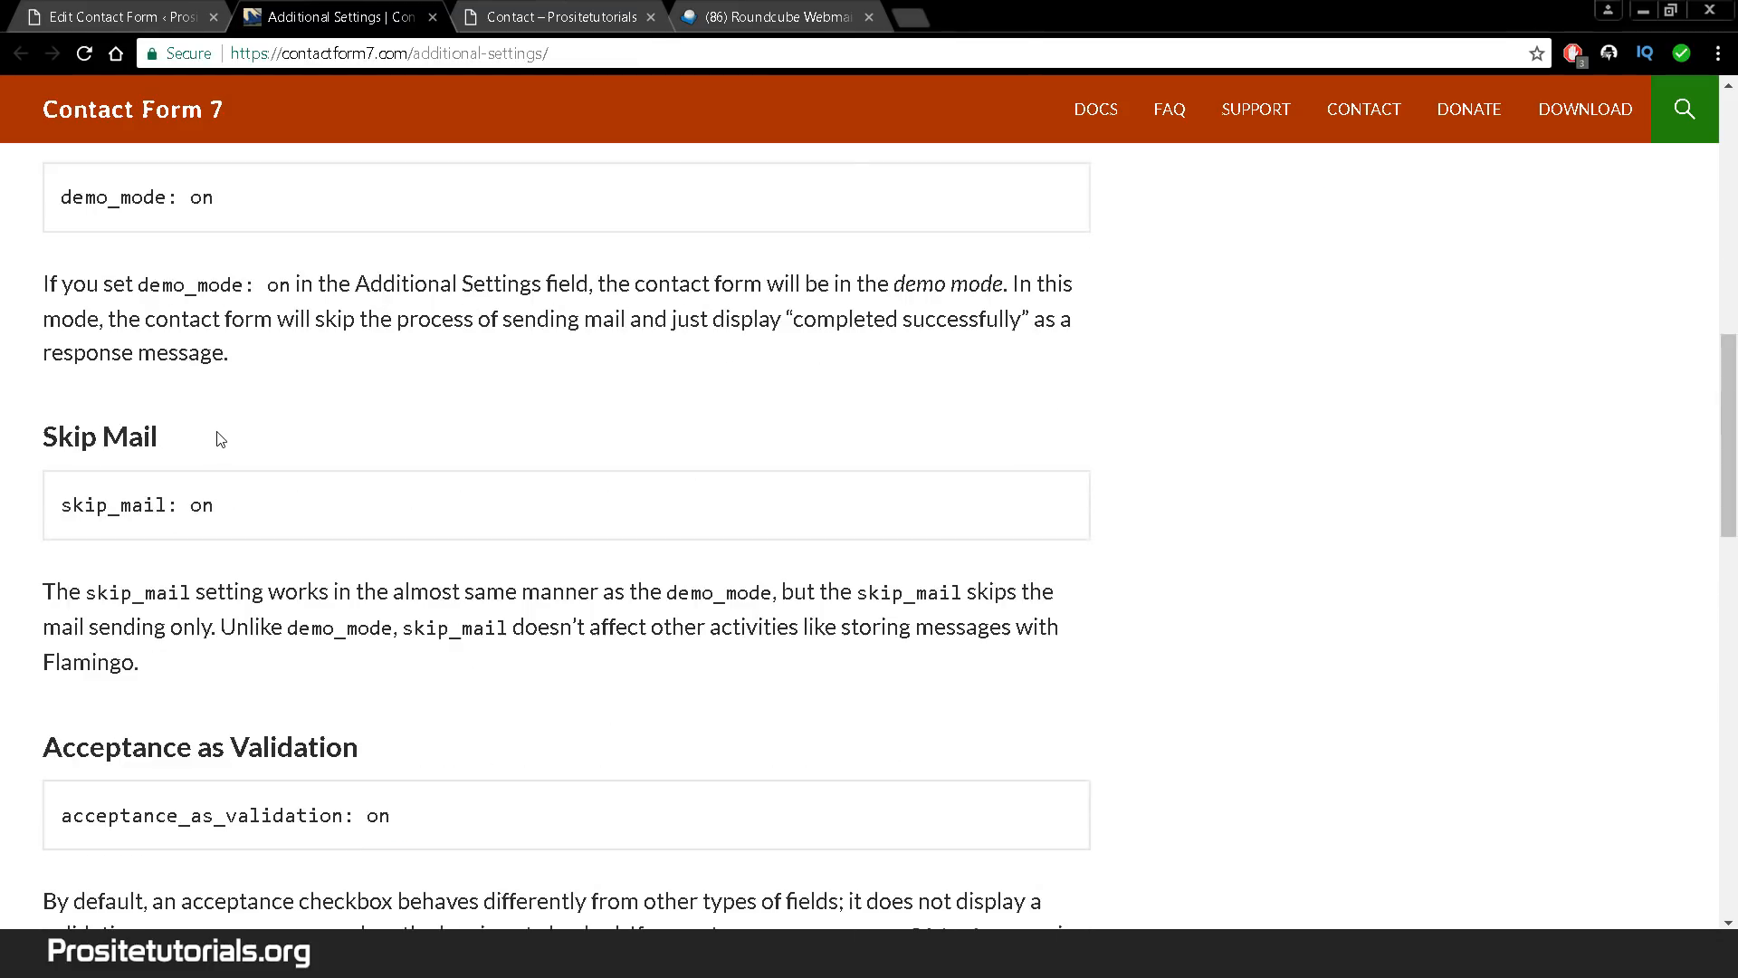
scroll(220, 436, up, 1)
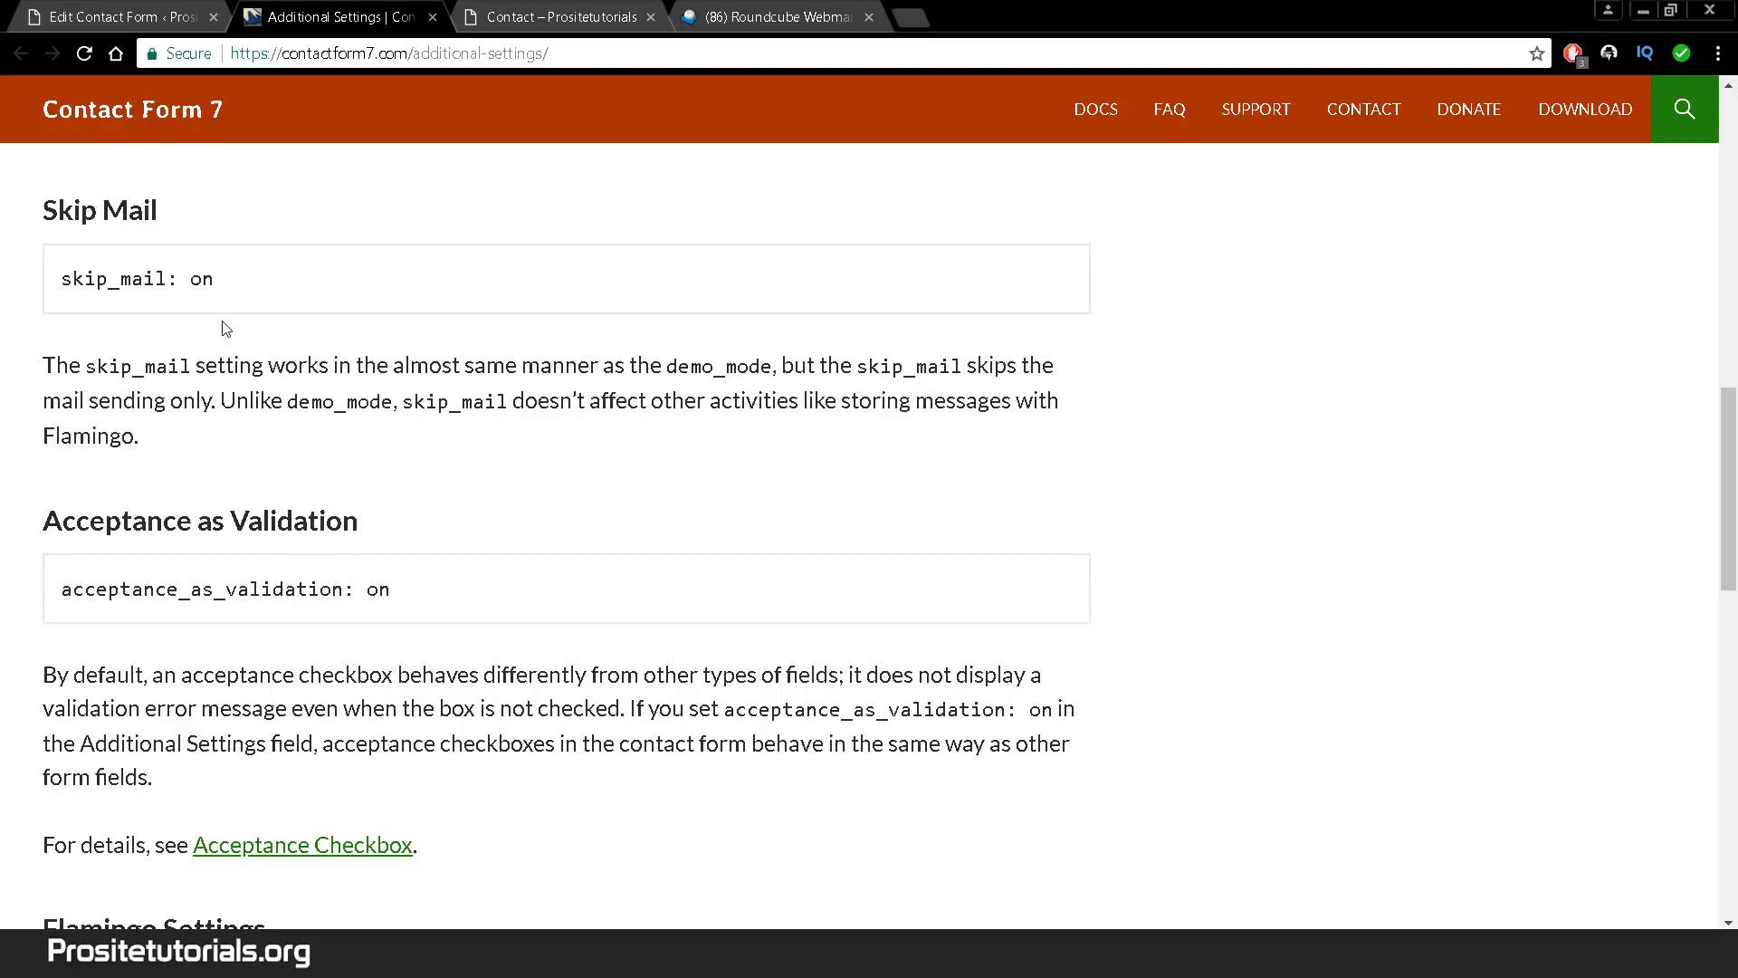
click(144, 20)
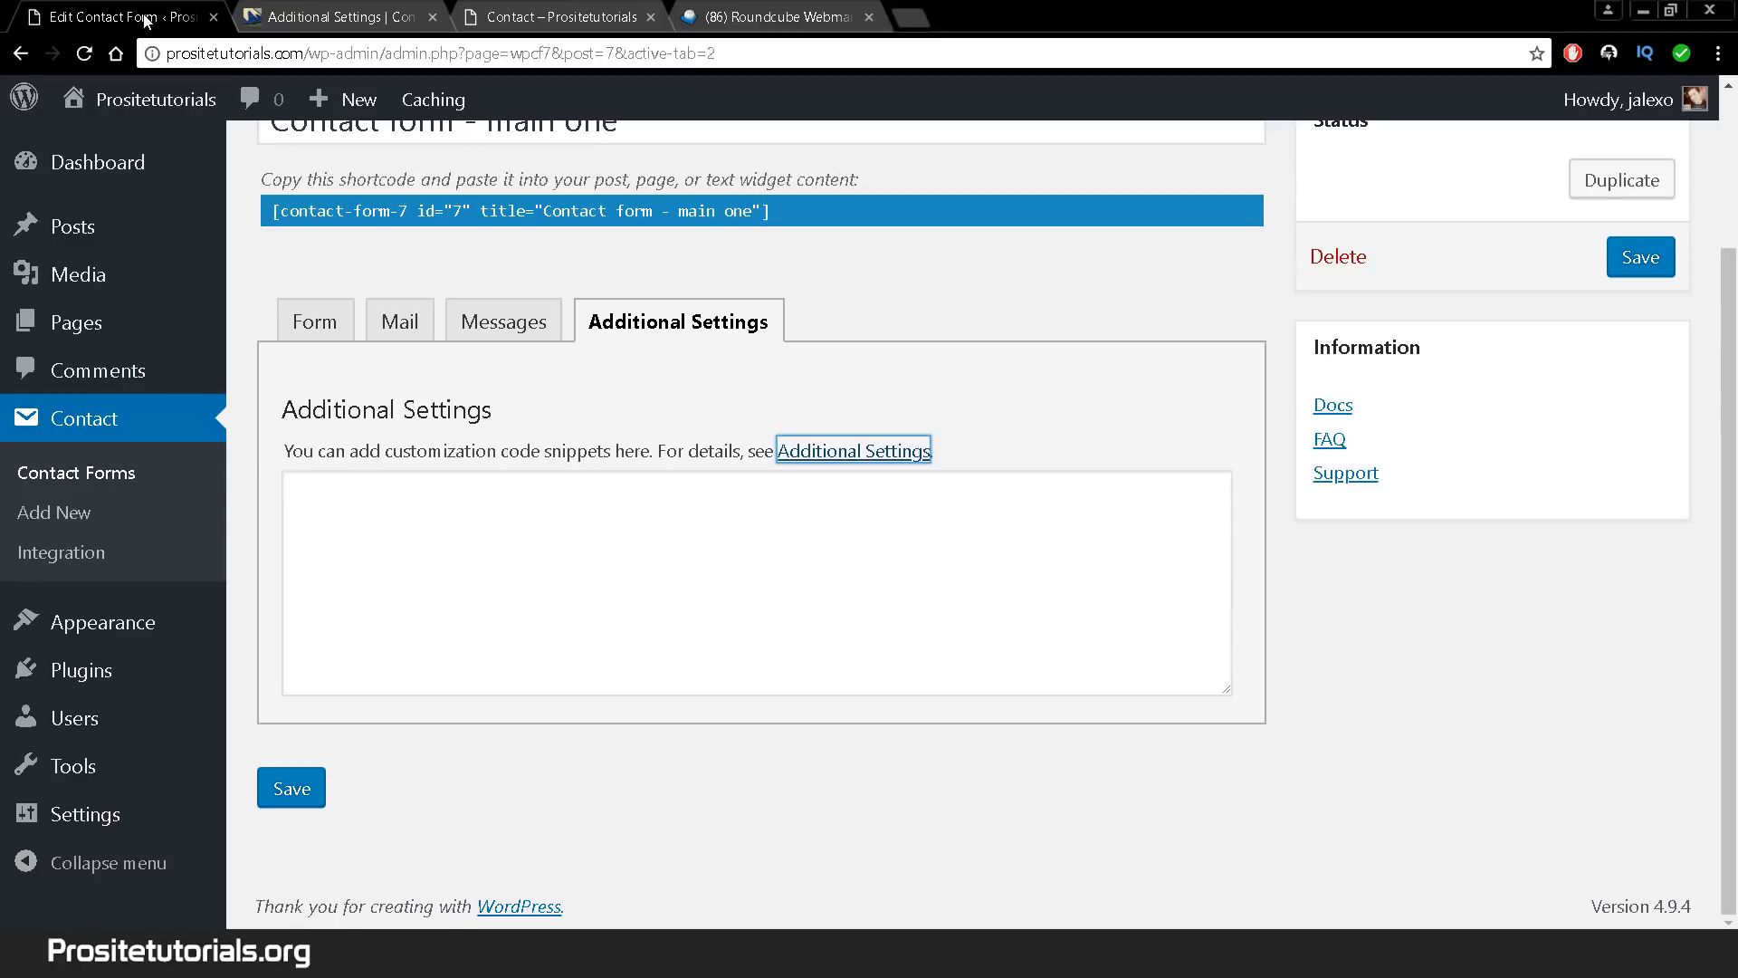
click(432, 16)
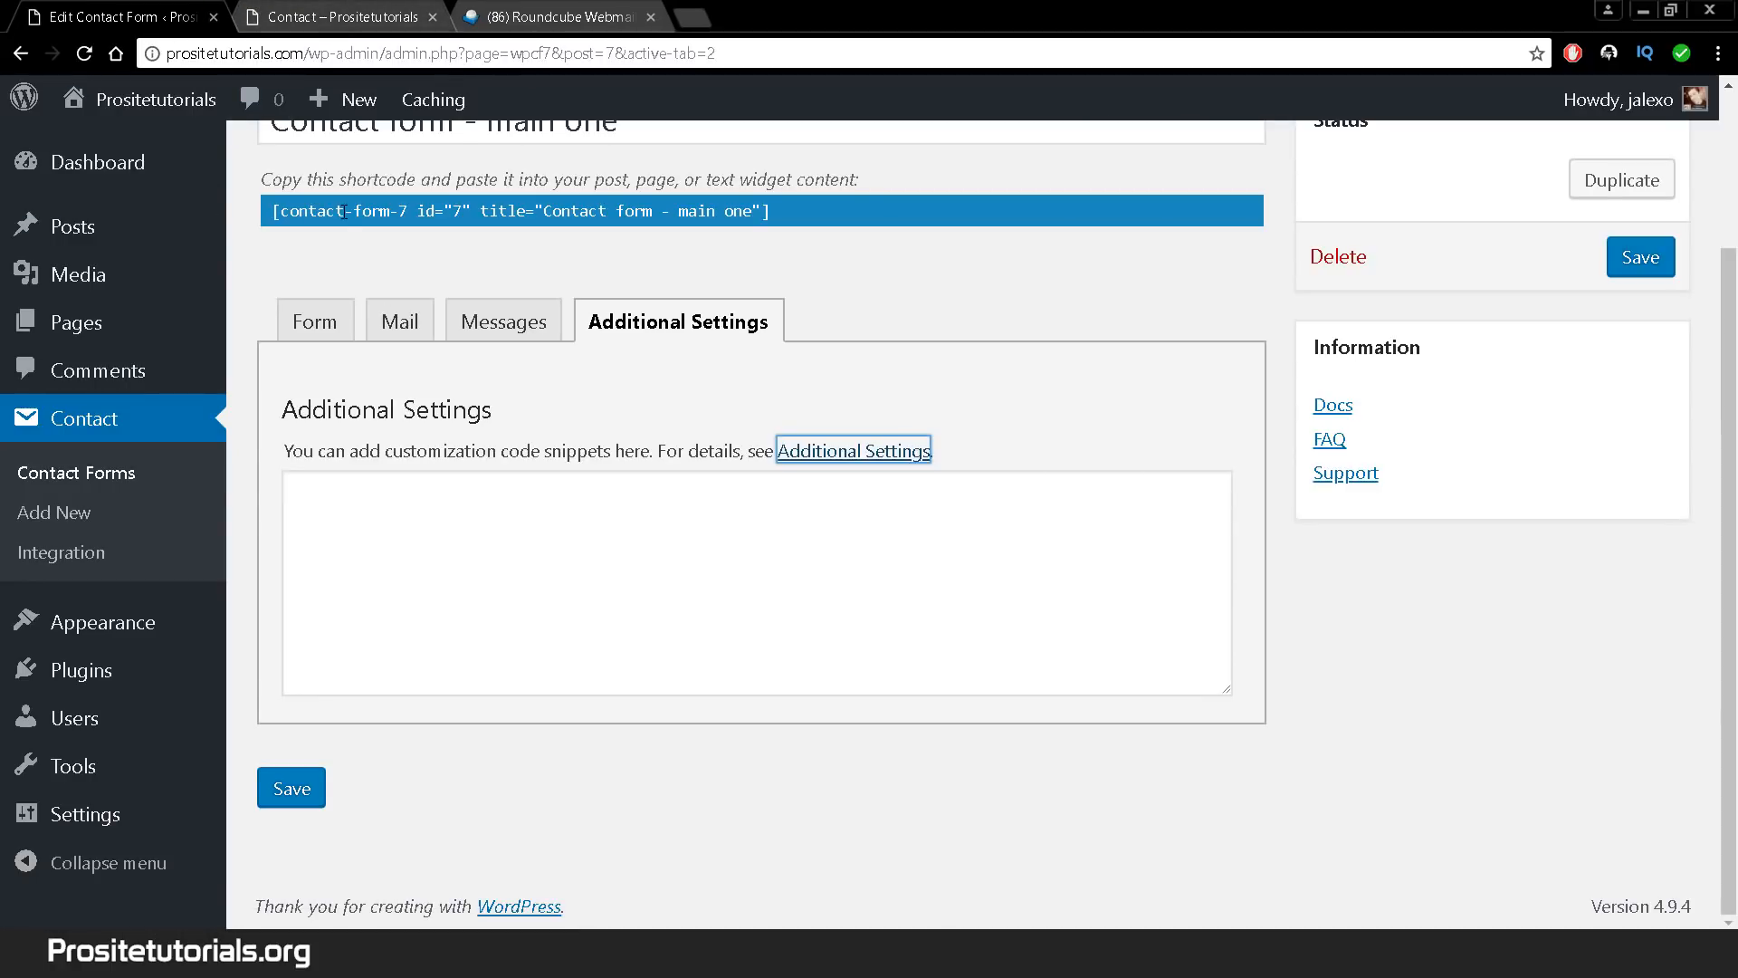
- Reload the published Contact page and fill in the sender's name and email using the saved autofill entry
click(371, 11)
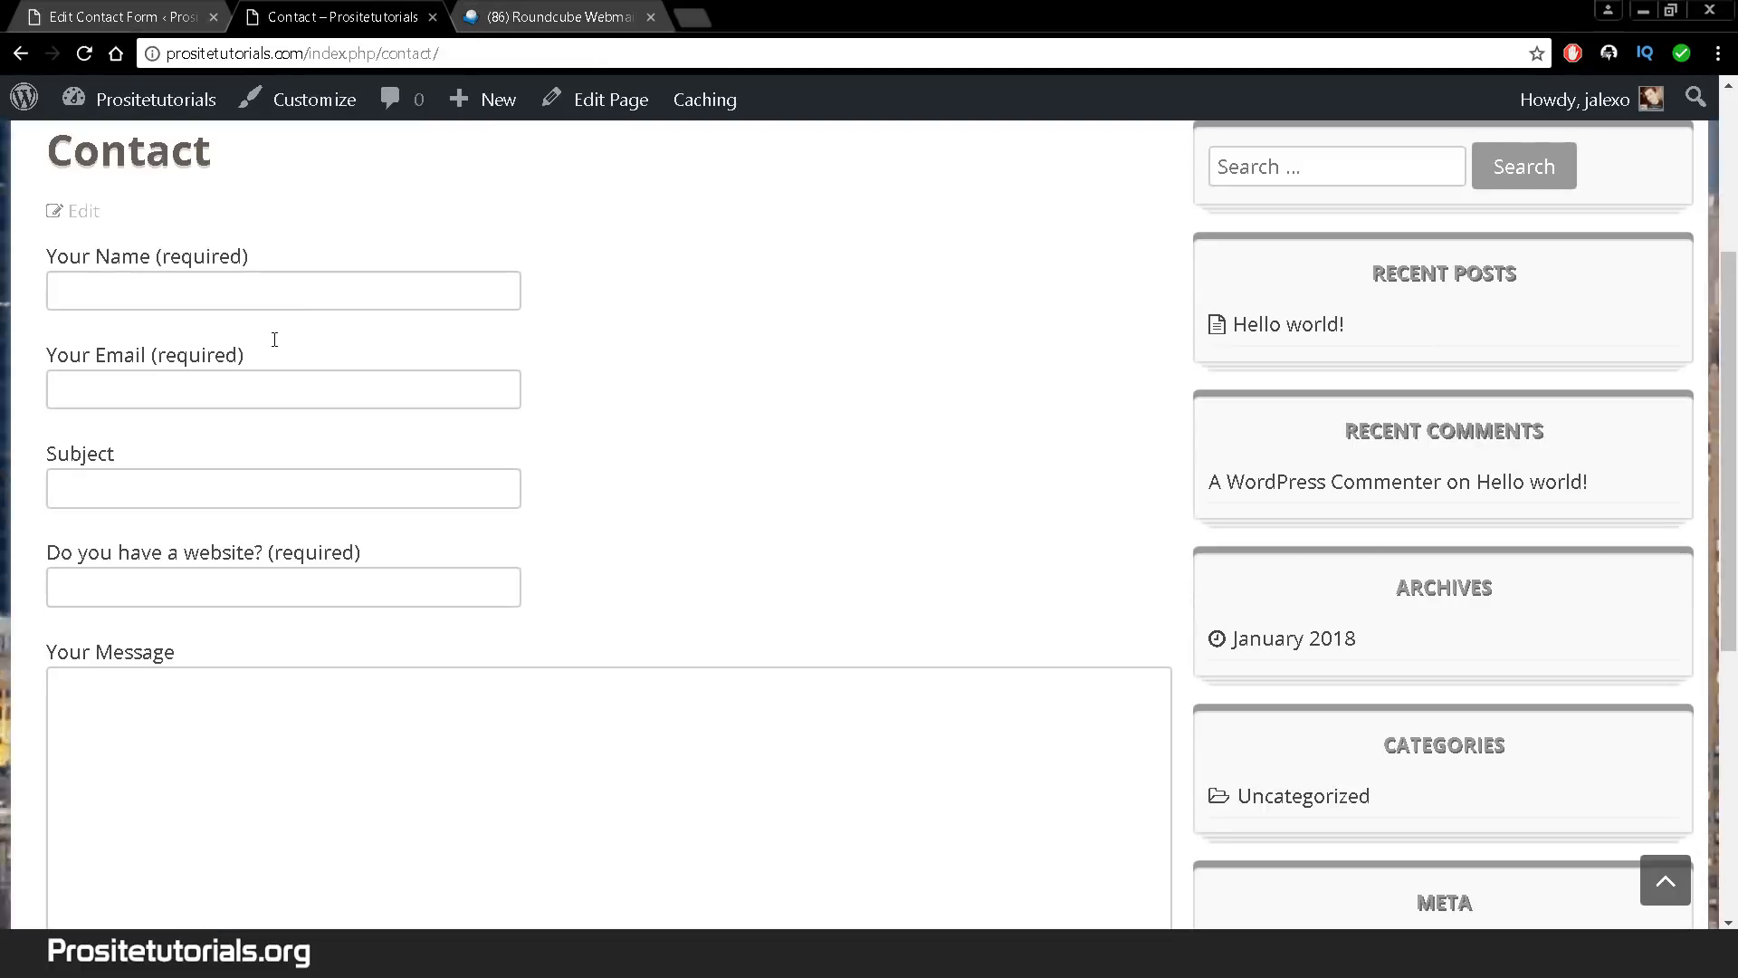
click(80, 65)
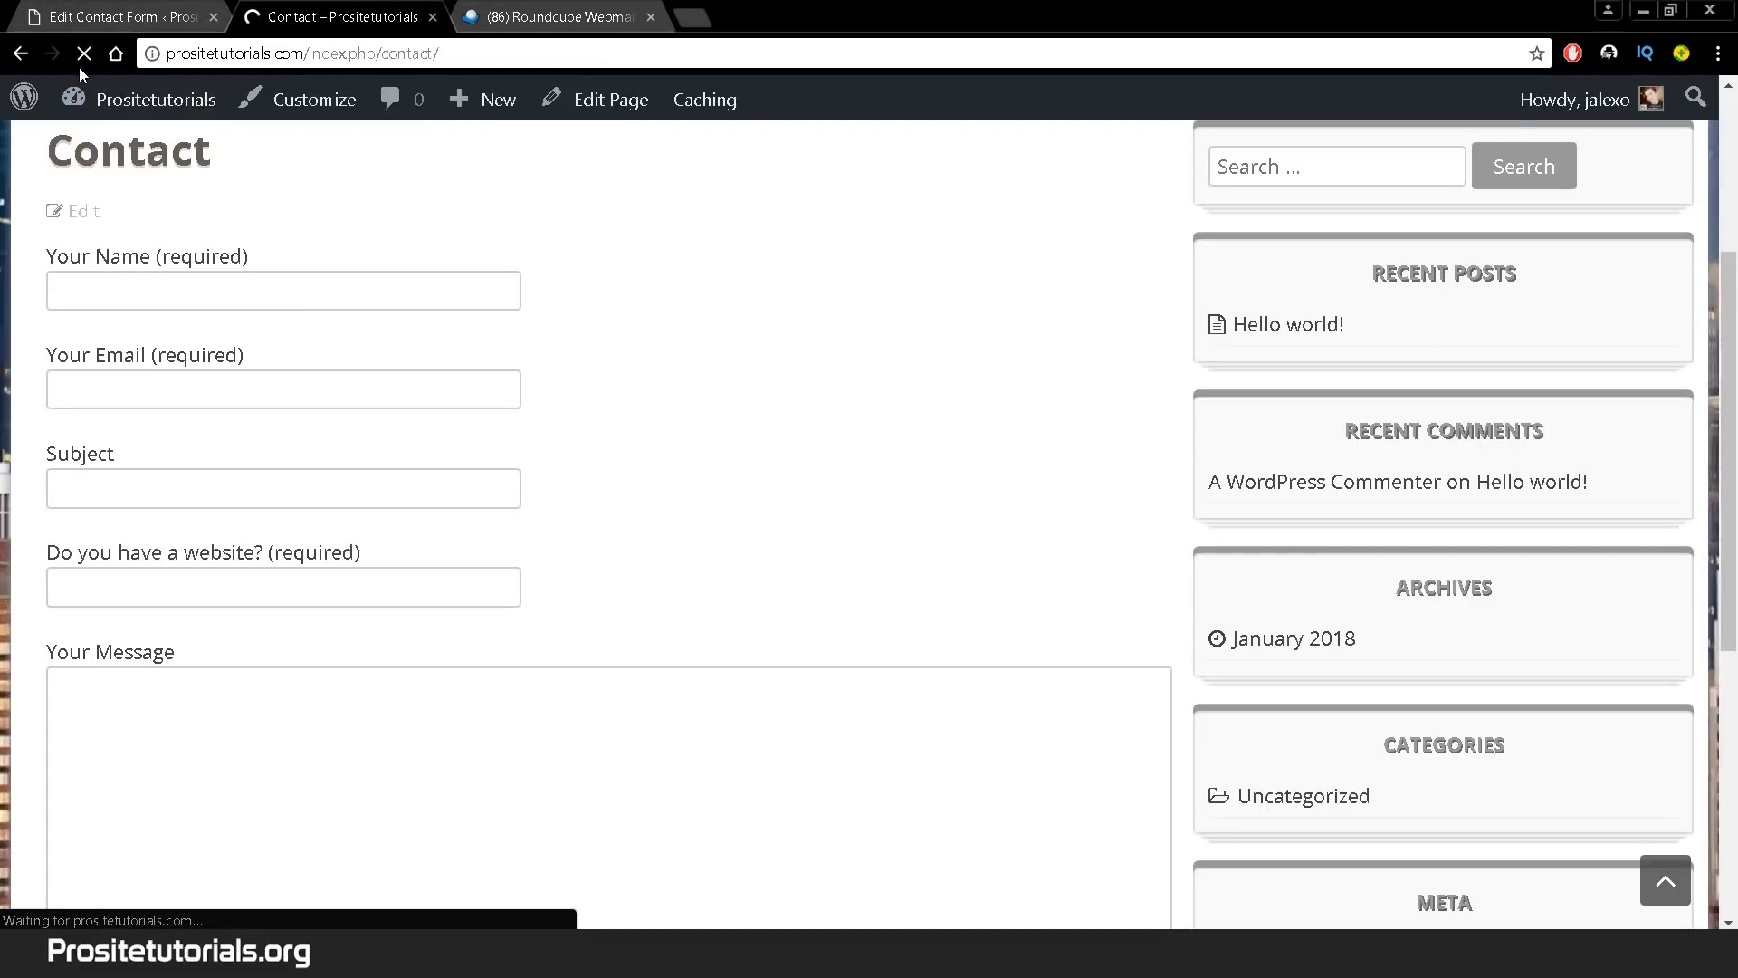
click(255, 300)
text(Jordan)
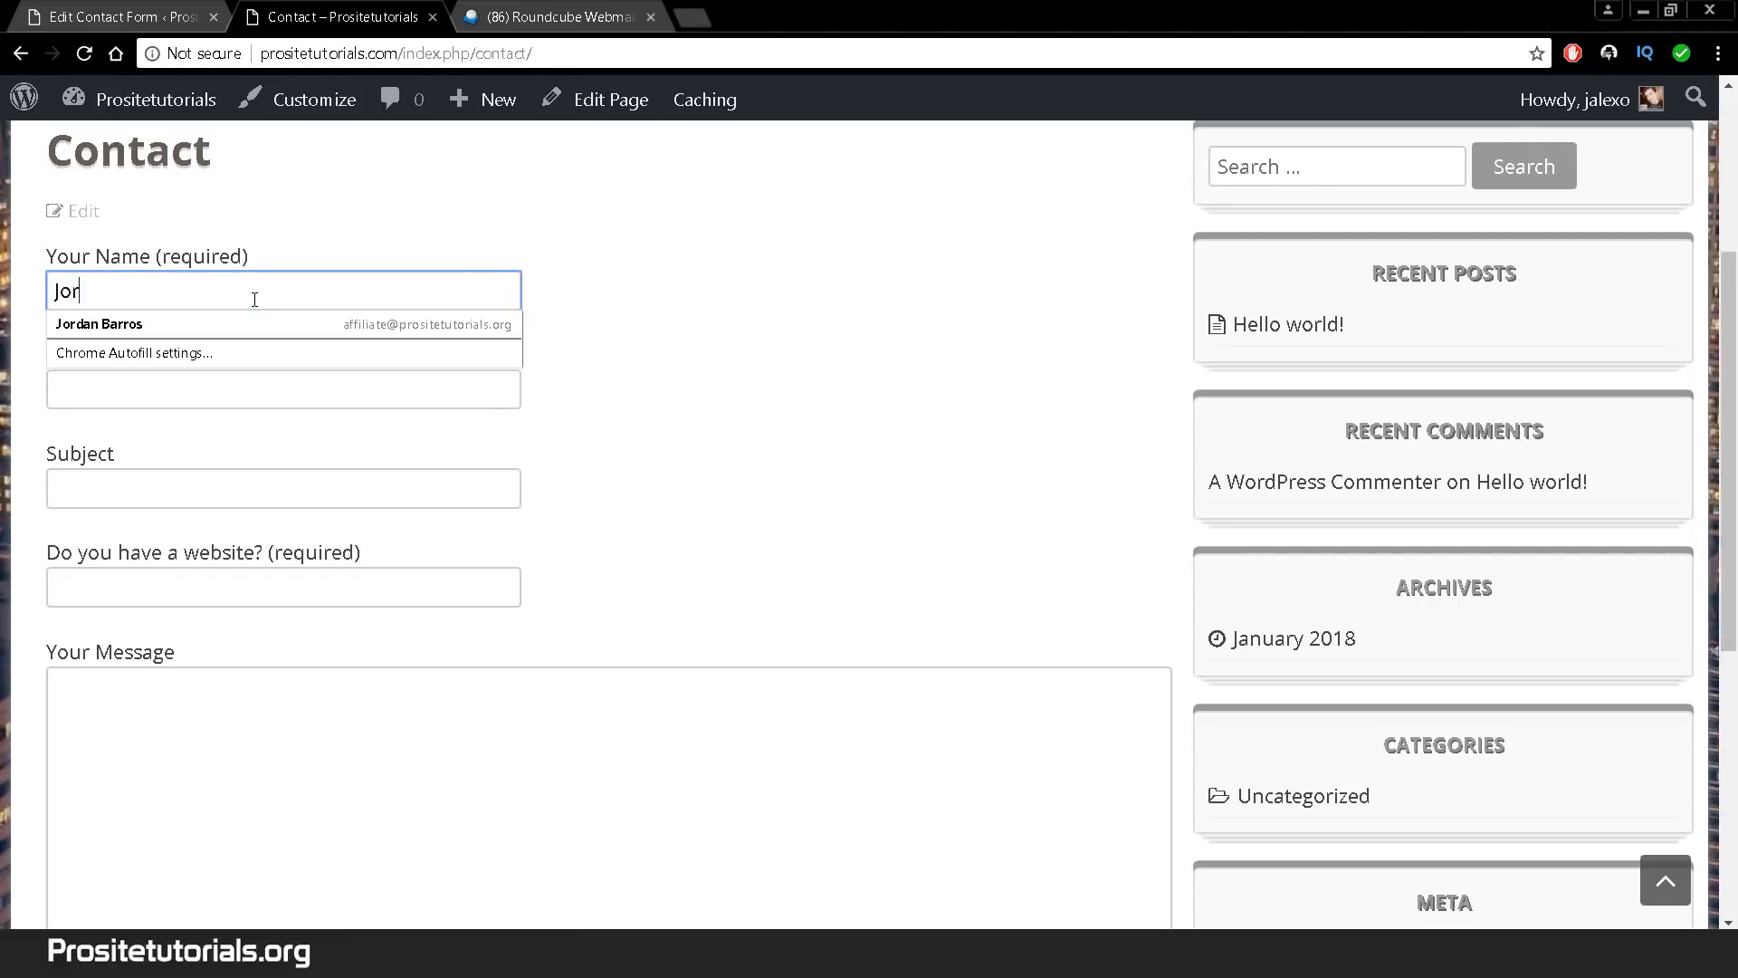
click(226, 324)
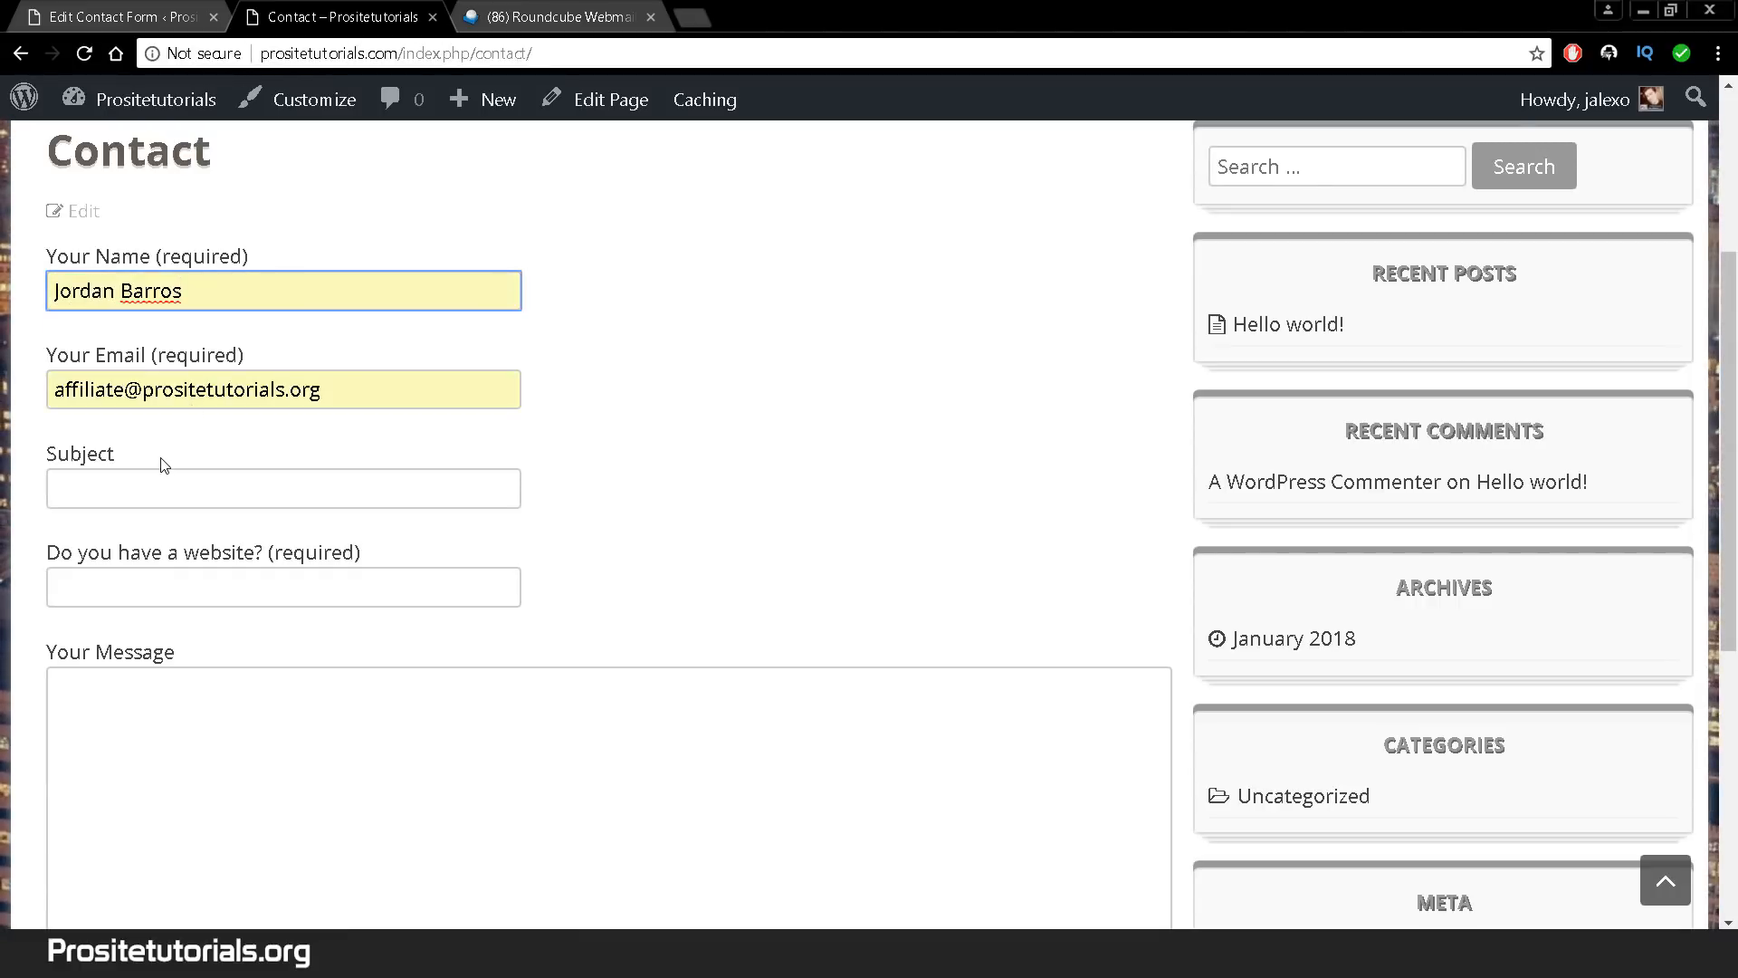
- Enter "Hi there" as the subject of the test submission
click(154, 490)
text(Hi teh)
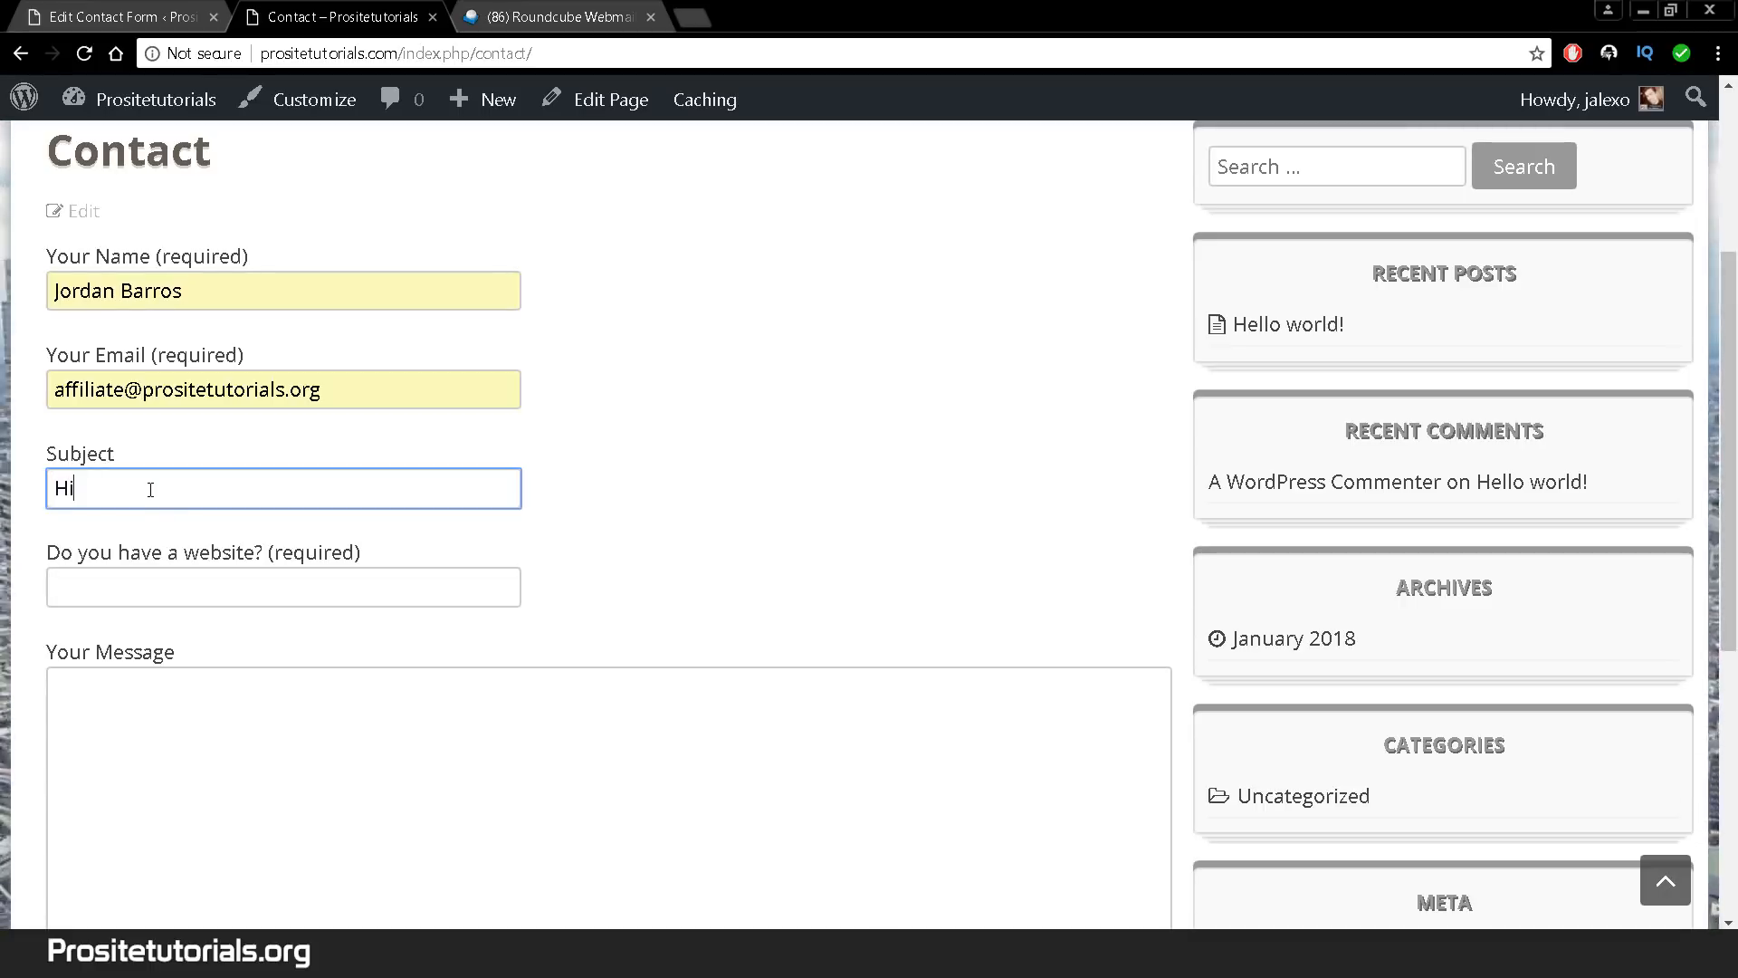
key(BackSpace)
key(BackSpace)
text(here)
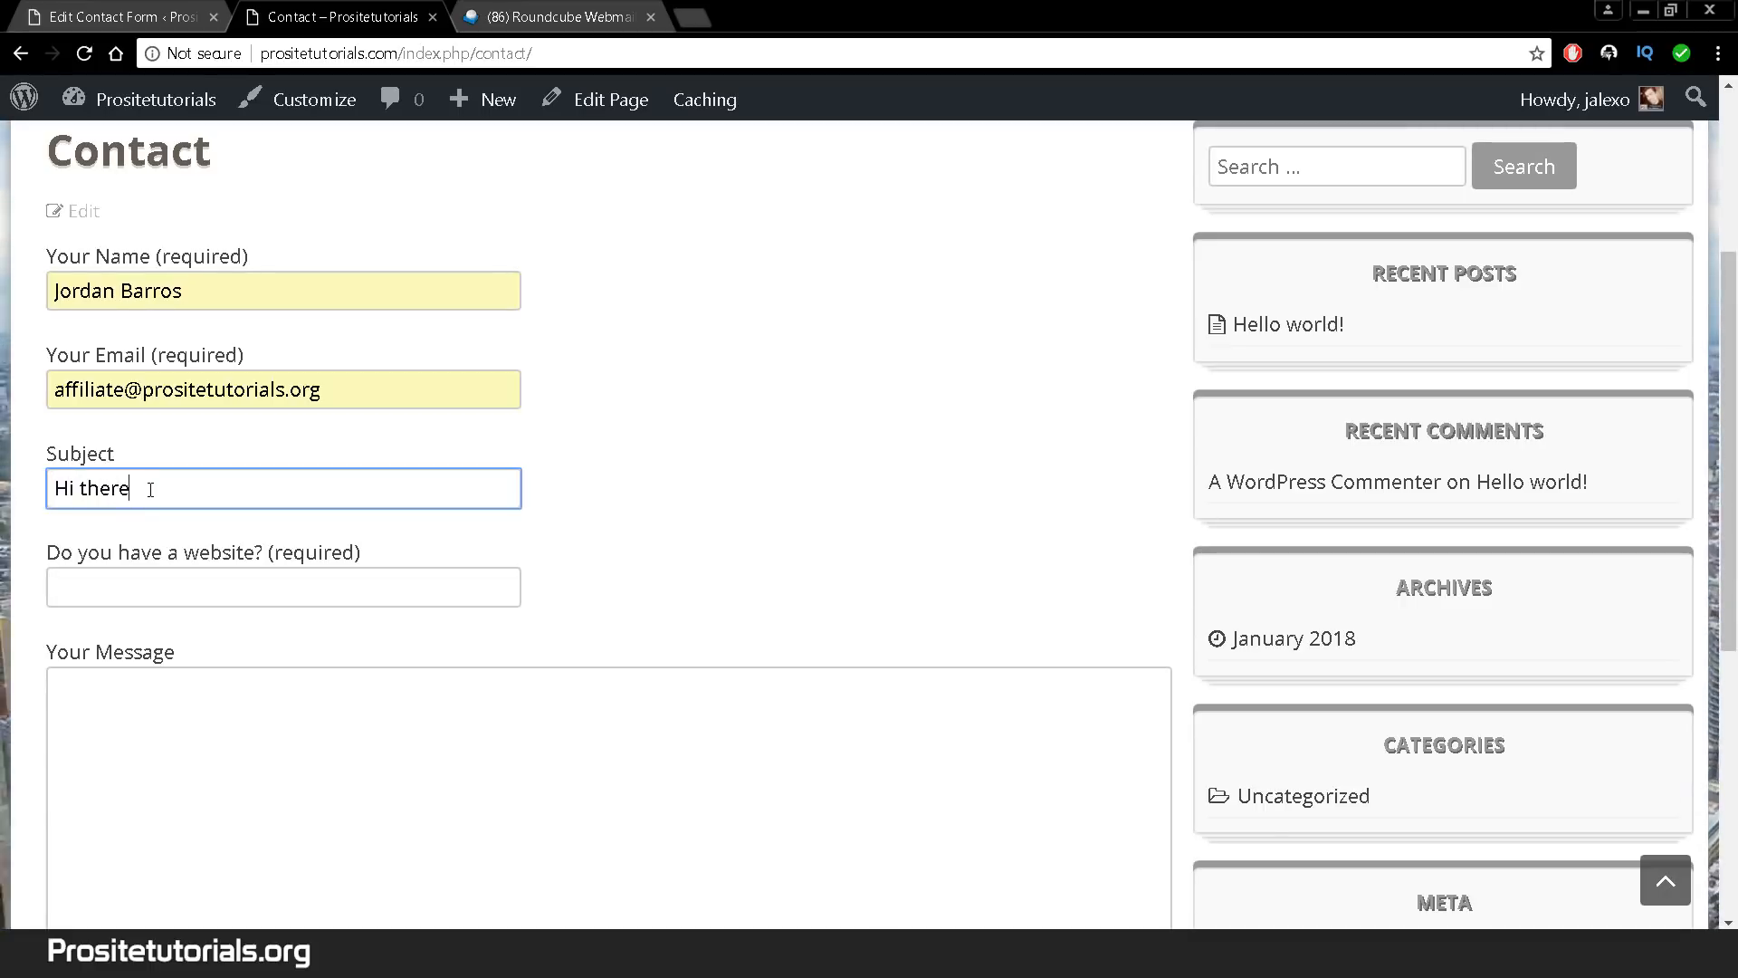
scroll(150, 490, down, 1)
click(151, 489)
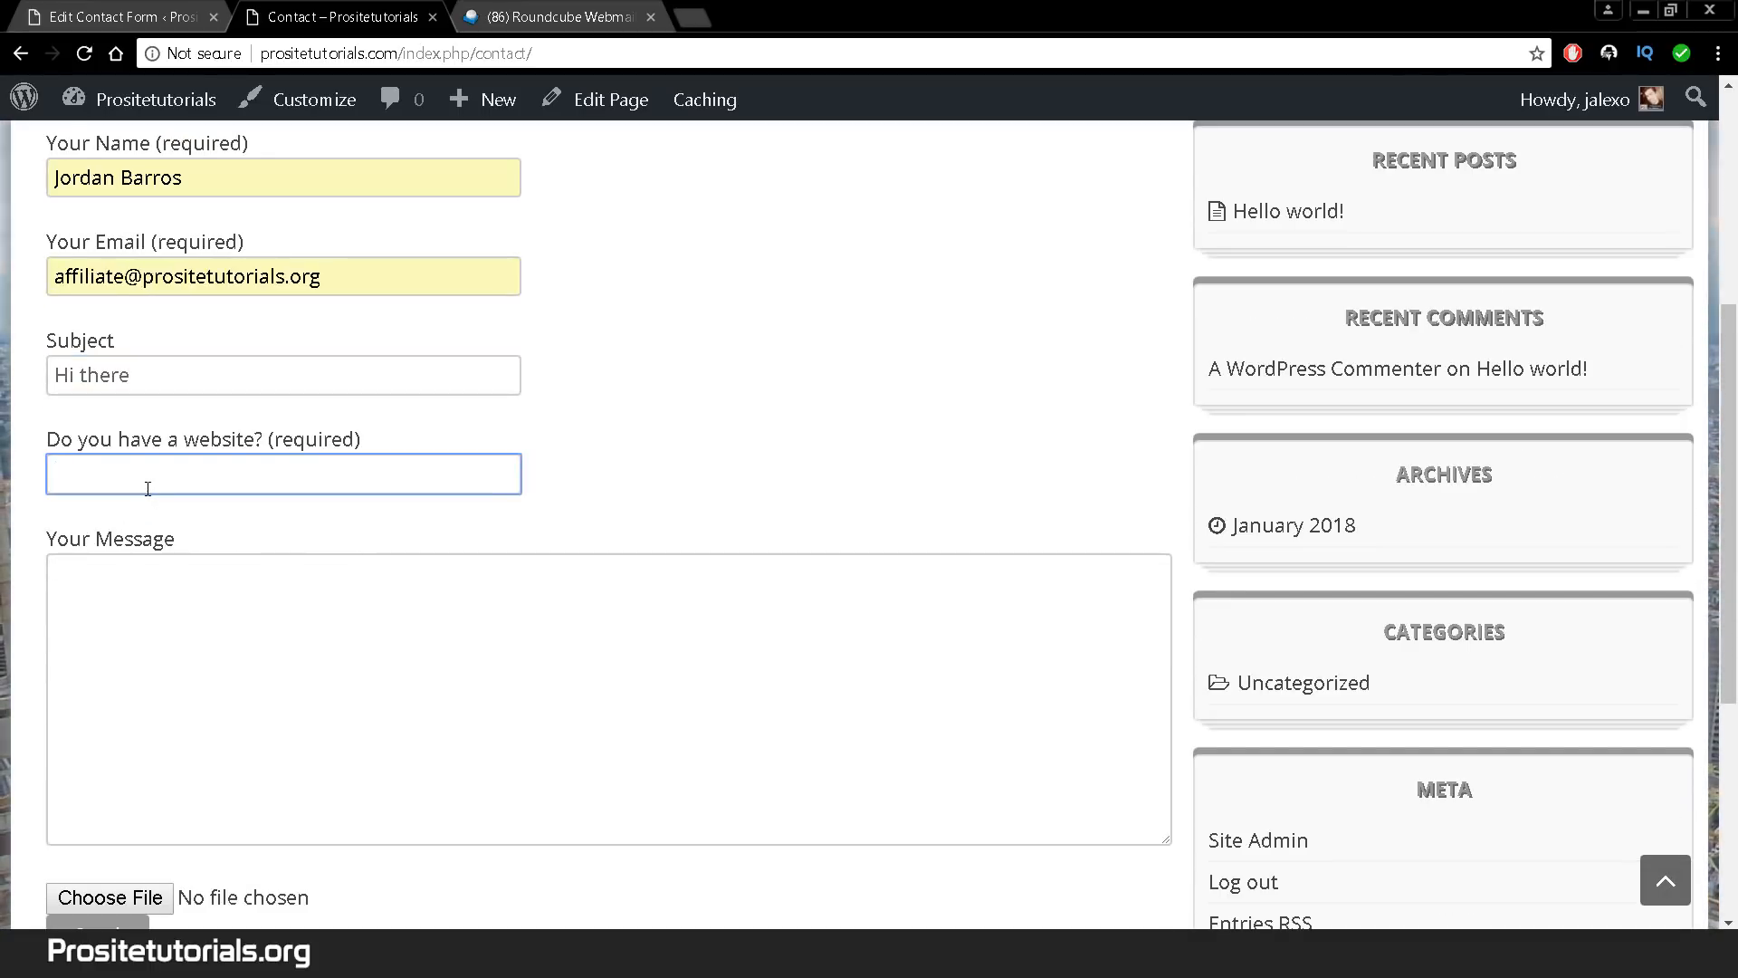
text(http://)
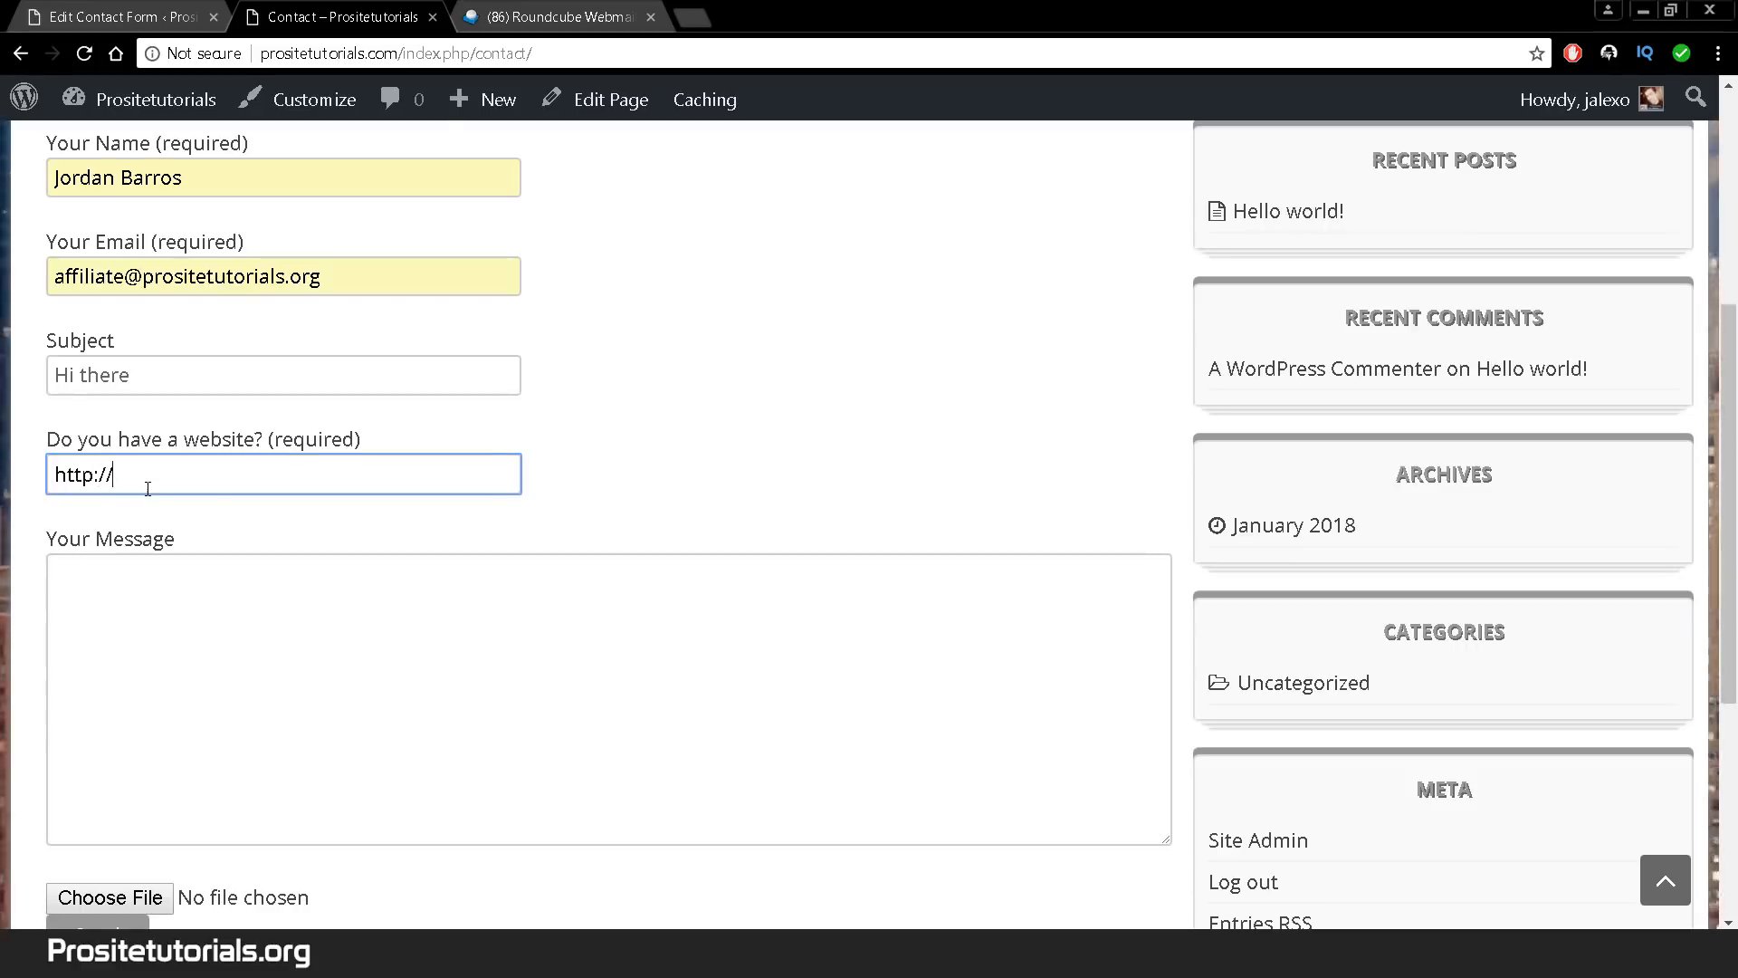
text(prositetuto)
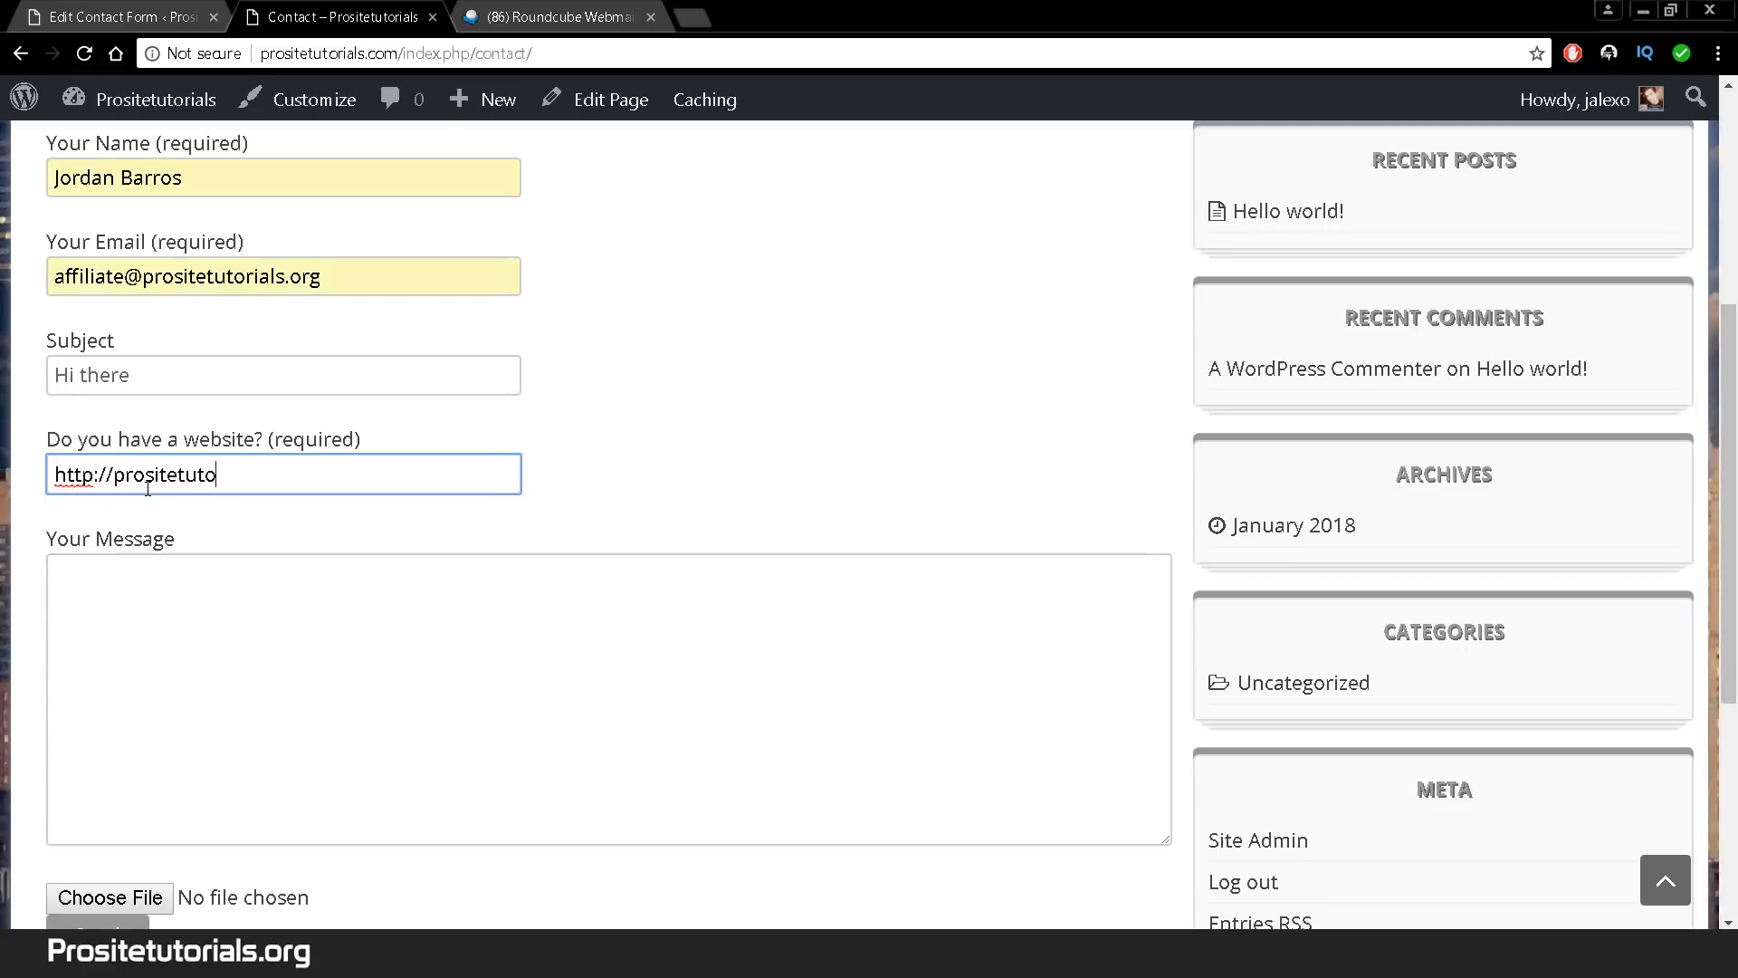
text(rials.org)
click(149, 565)
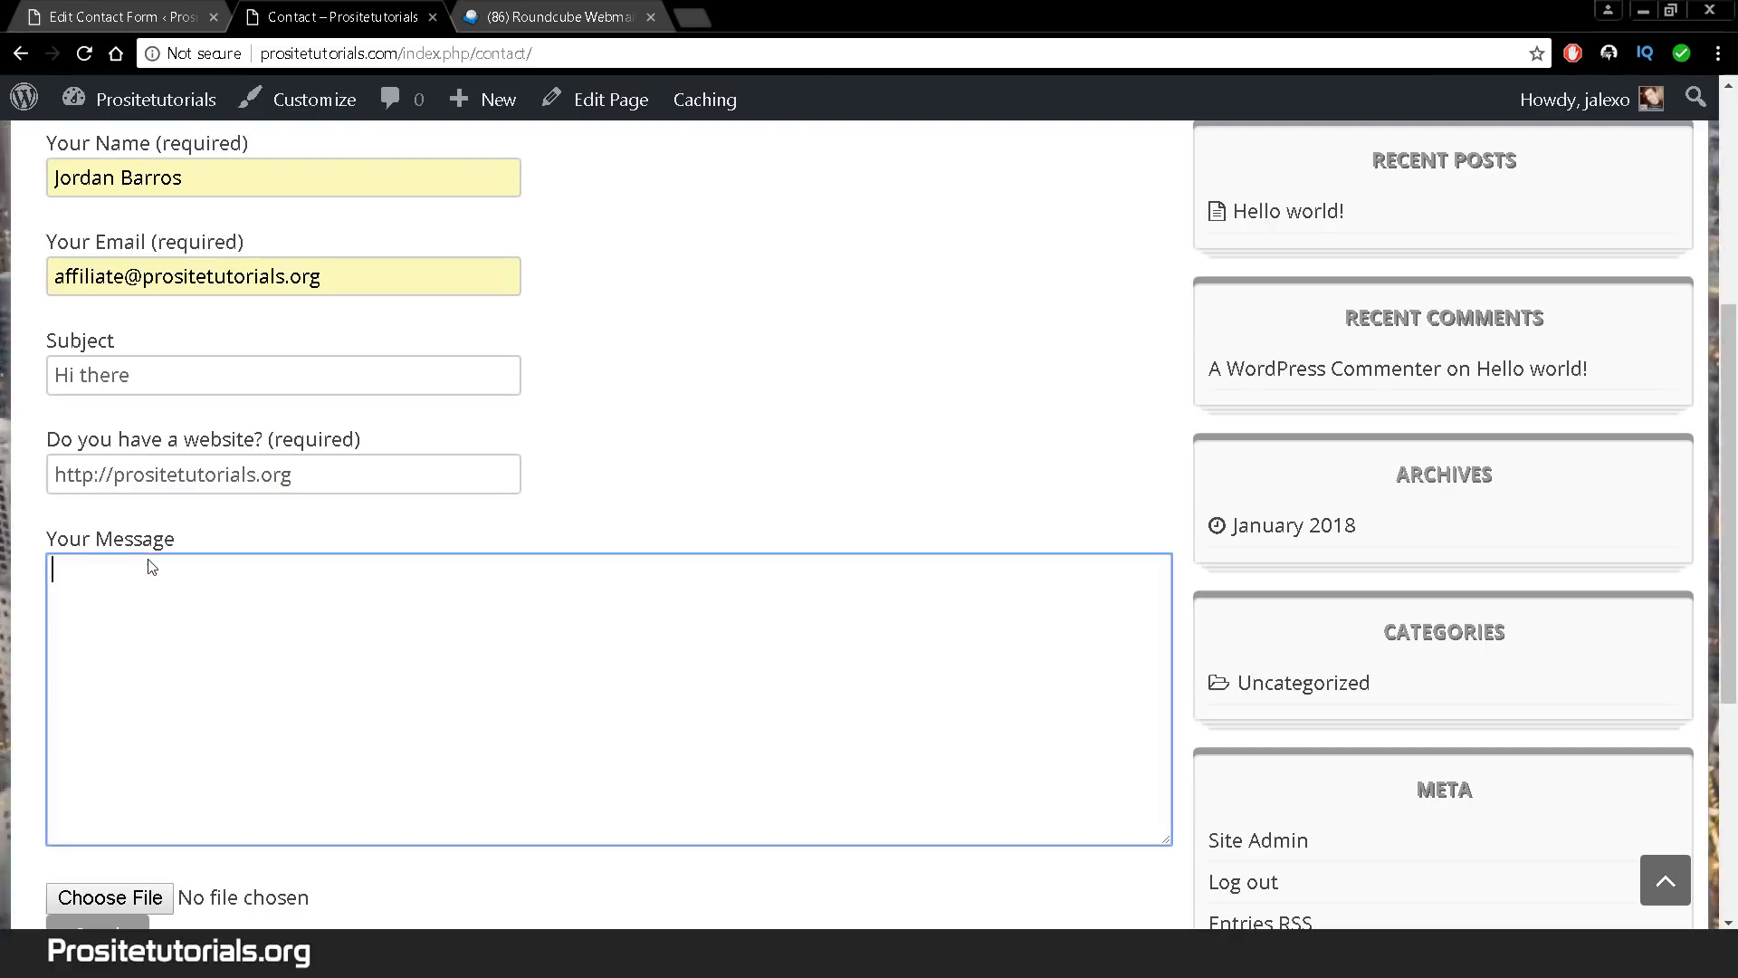
text(content)
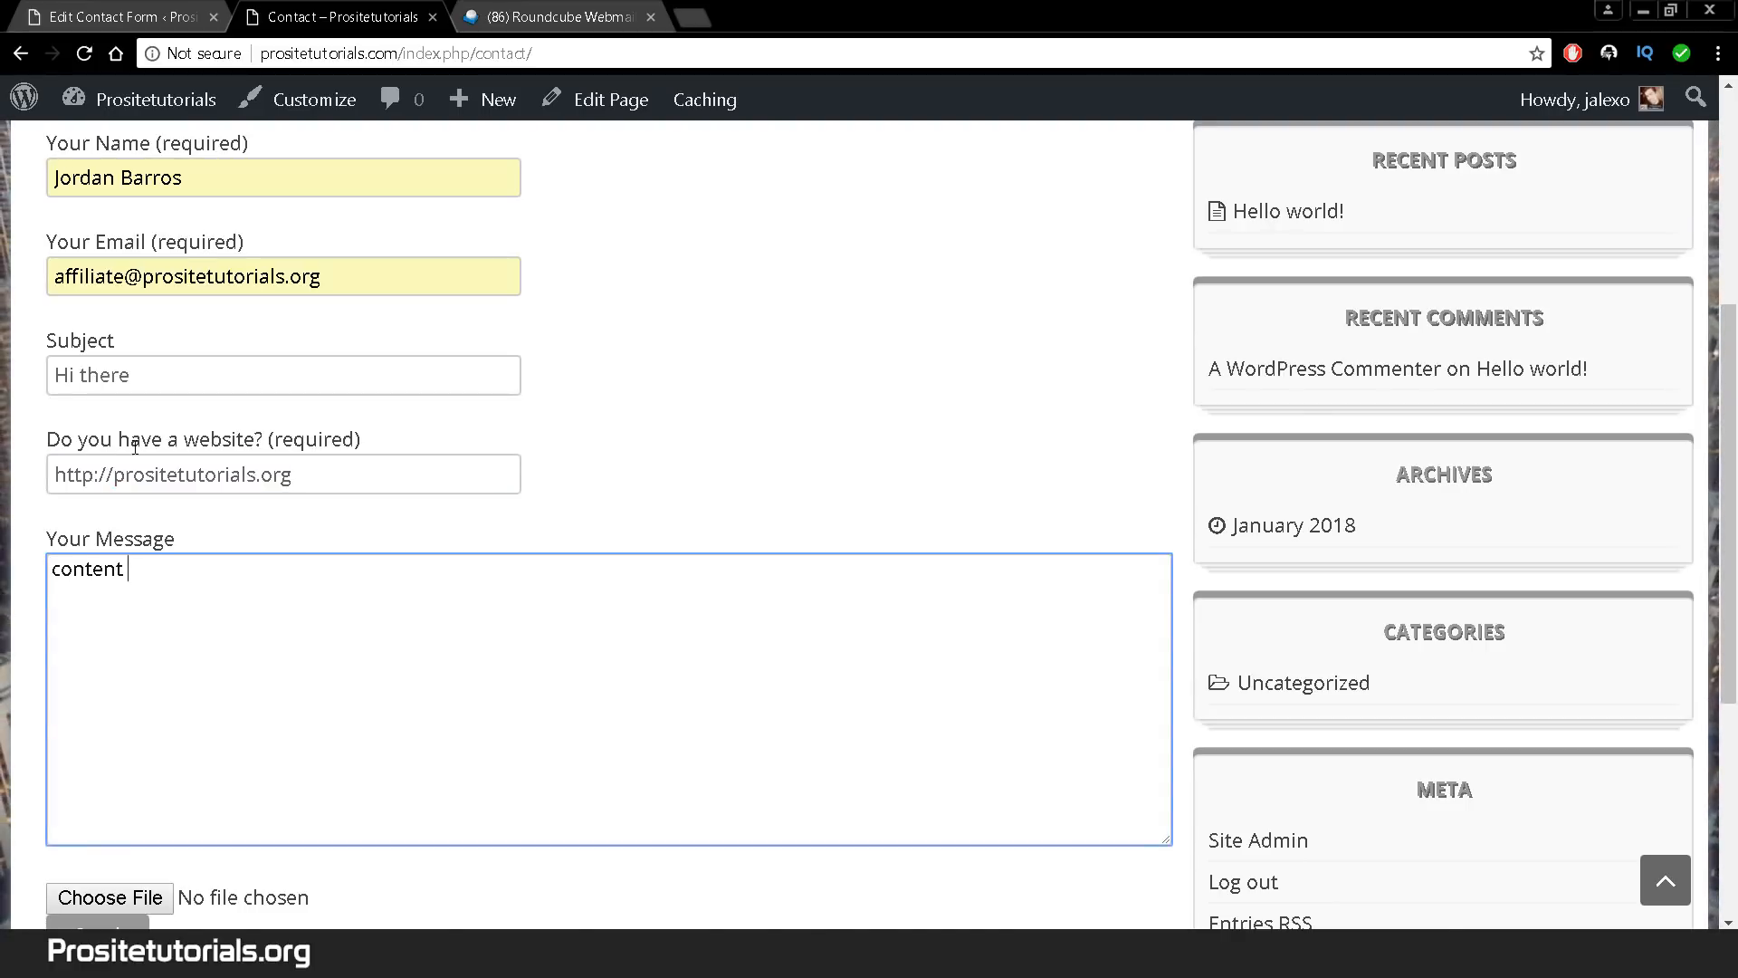
- Send the test submission without an attachment and check the response message shown below the form
scroll(140, 461, down, 3)
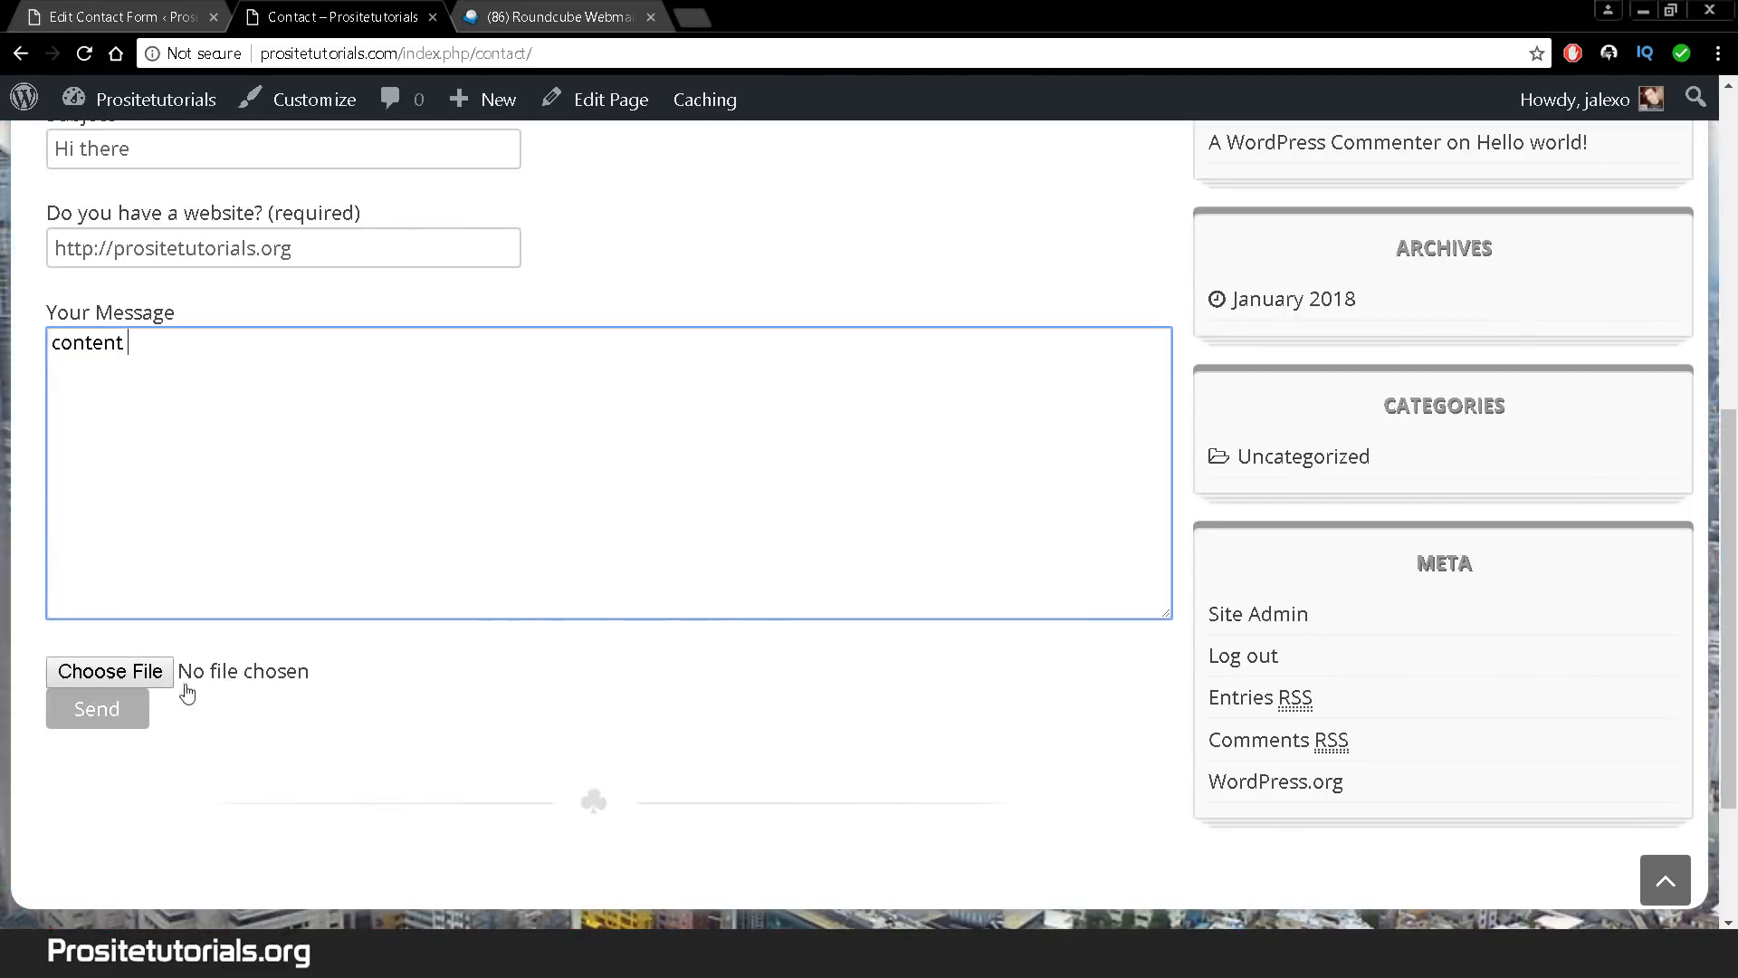
click(94, 726)
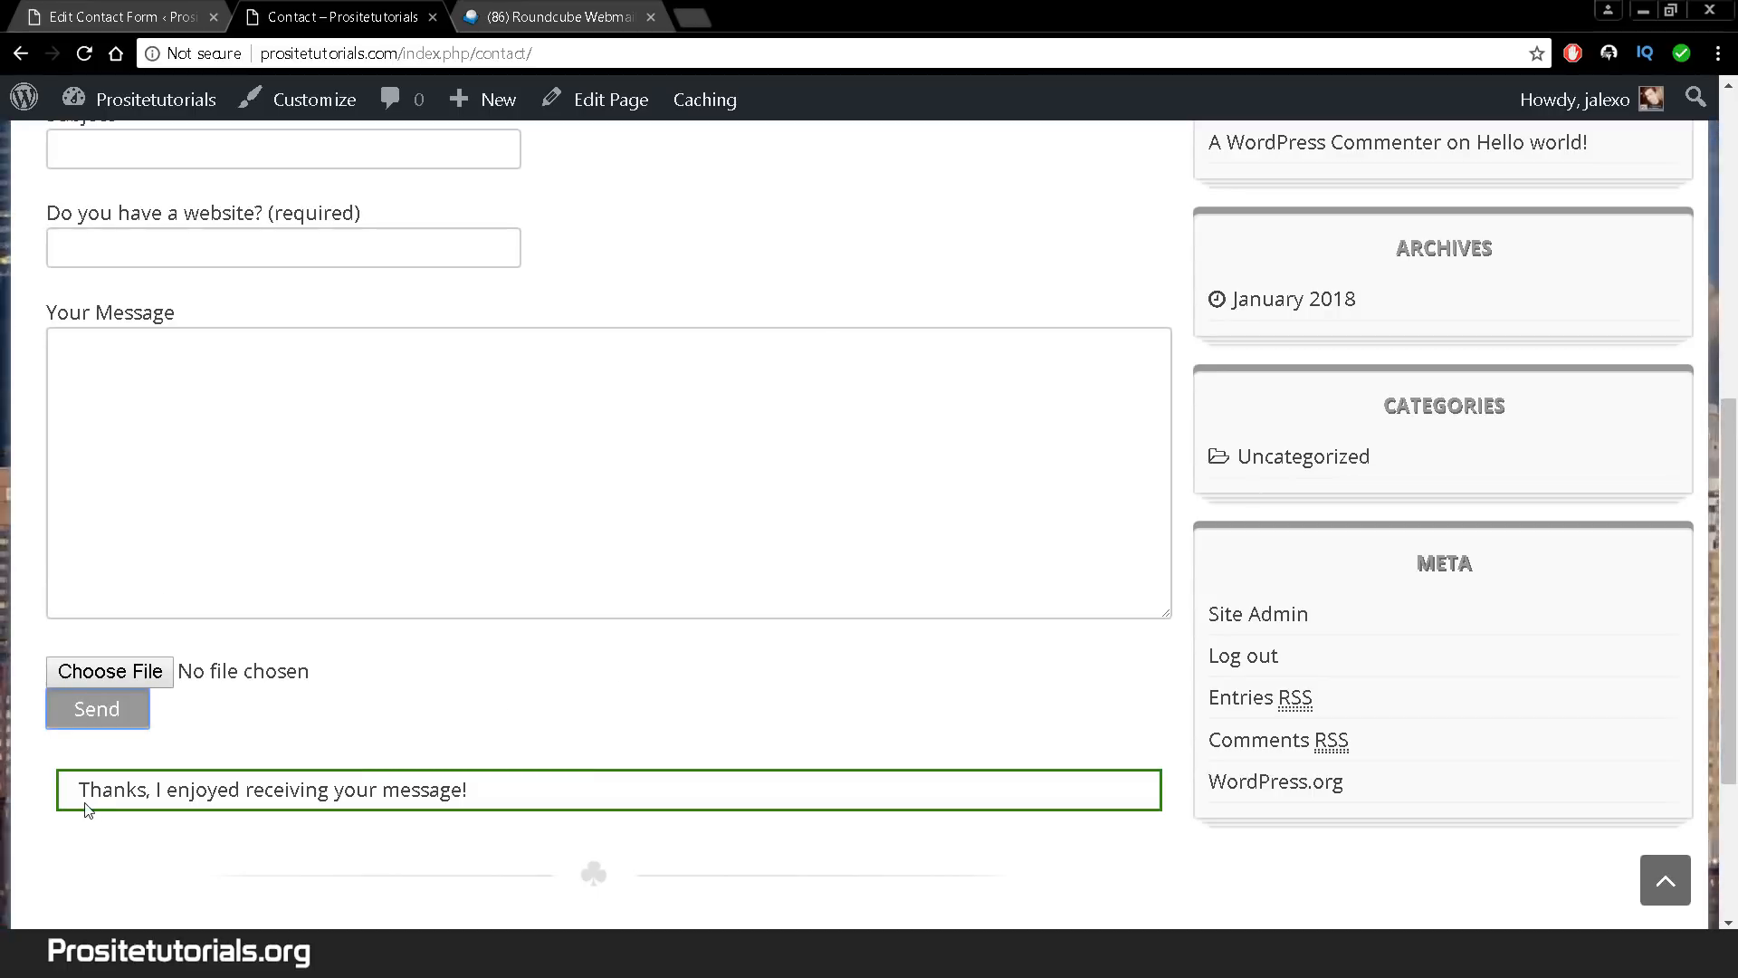
drag(70, 791, 494, 791)
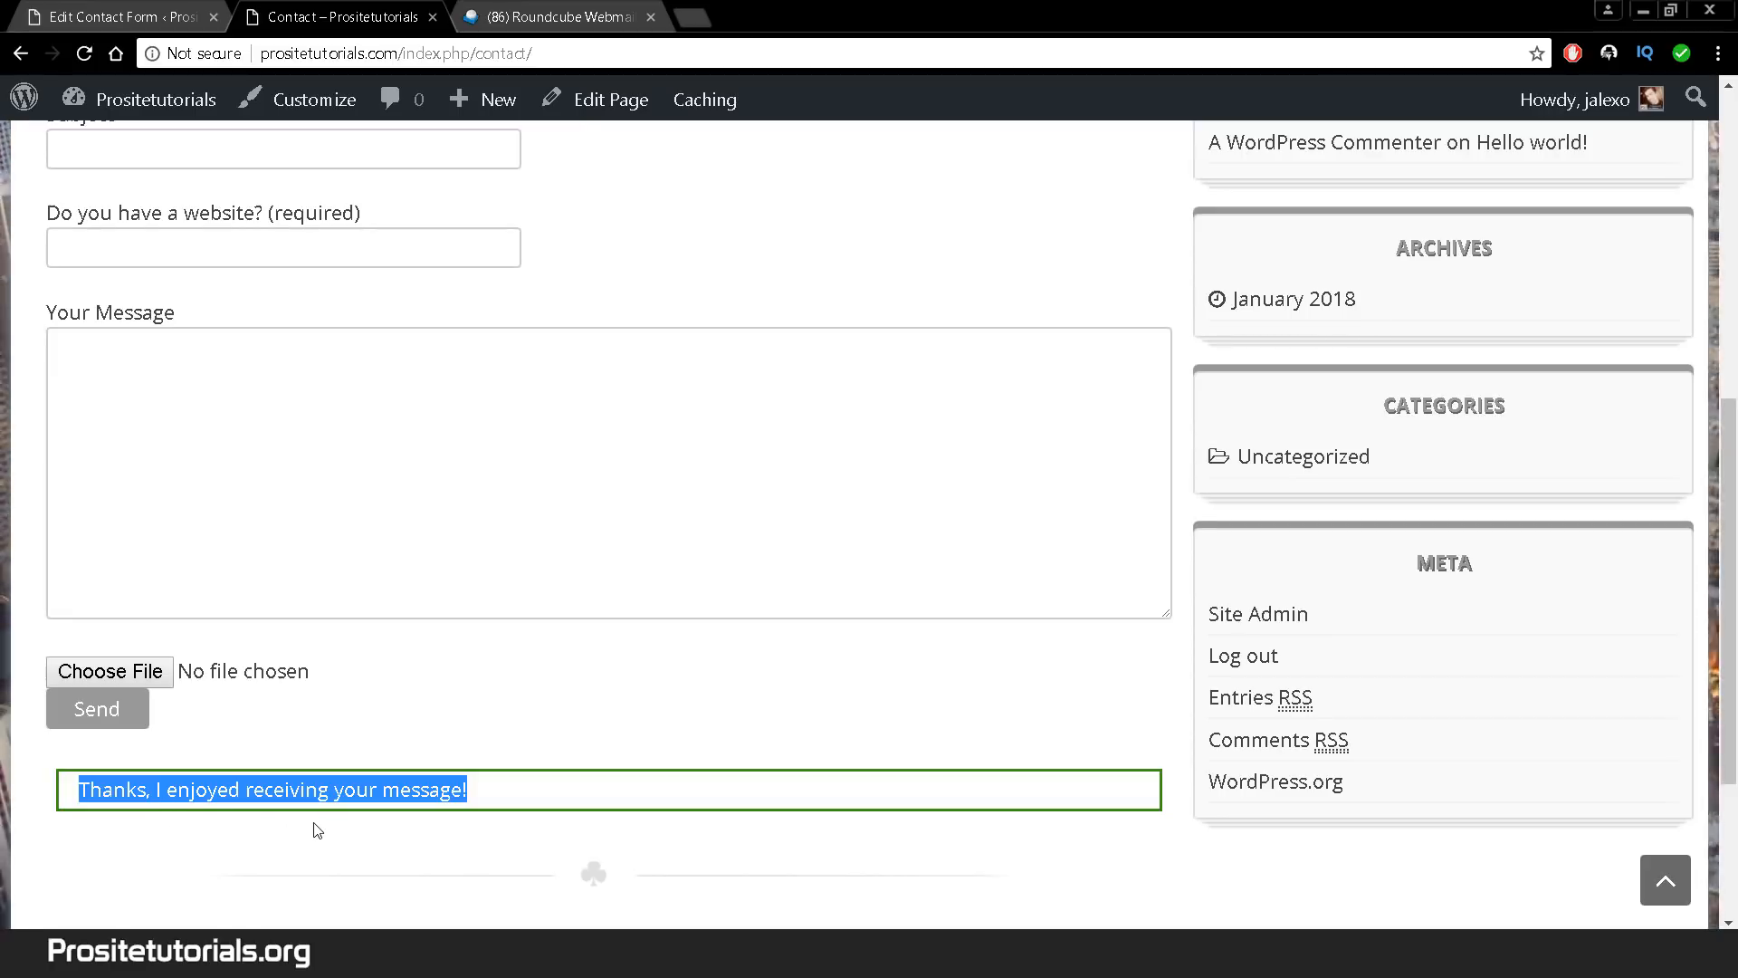
click(127, 760)
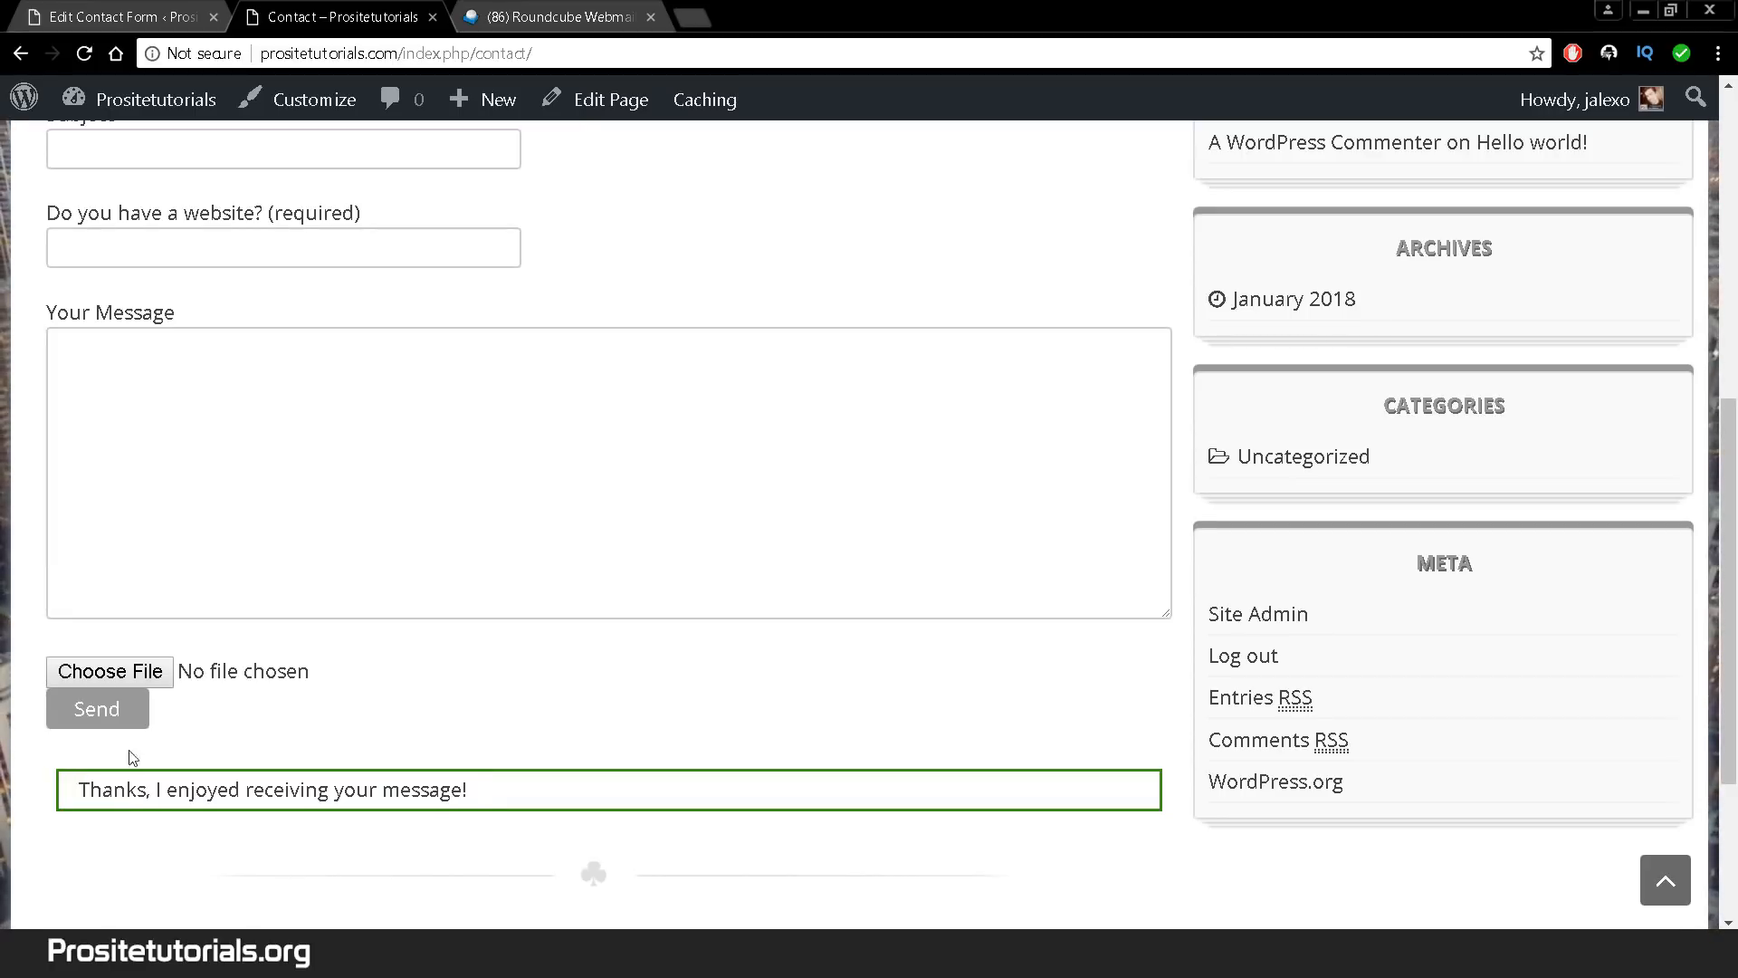
- Switch to Roundcube webmail, refresh the inbox to read the "Hi there" email, and return to the contact form editor
click(597, 30)
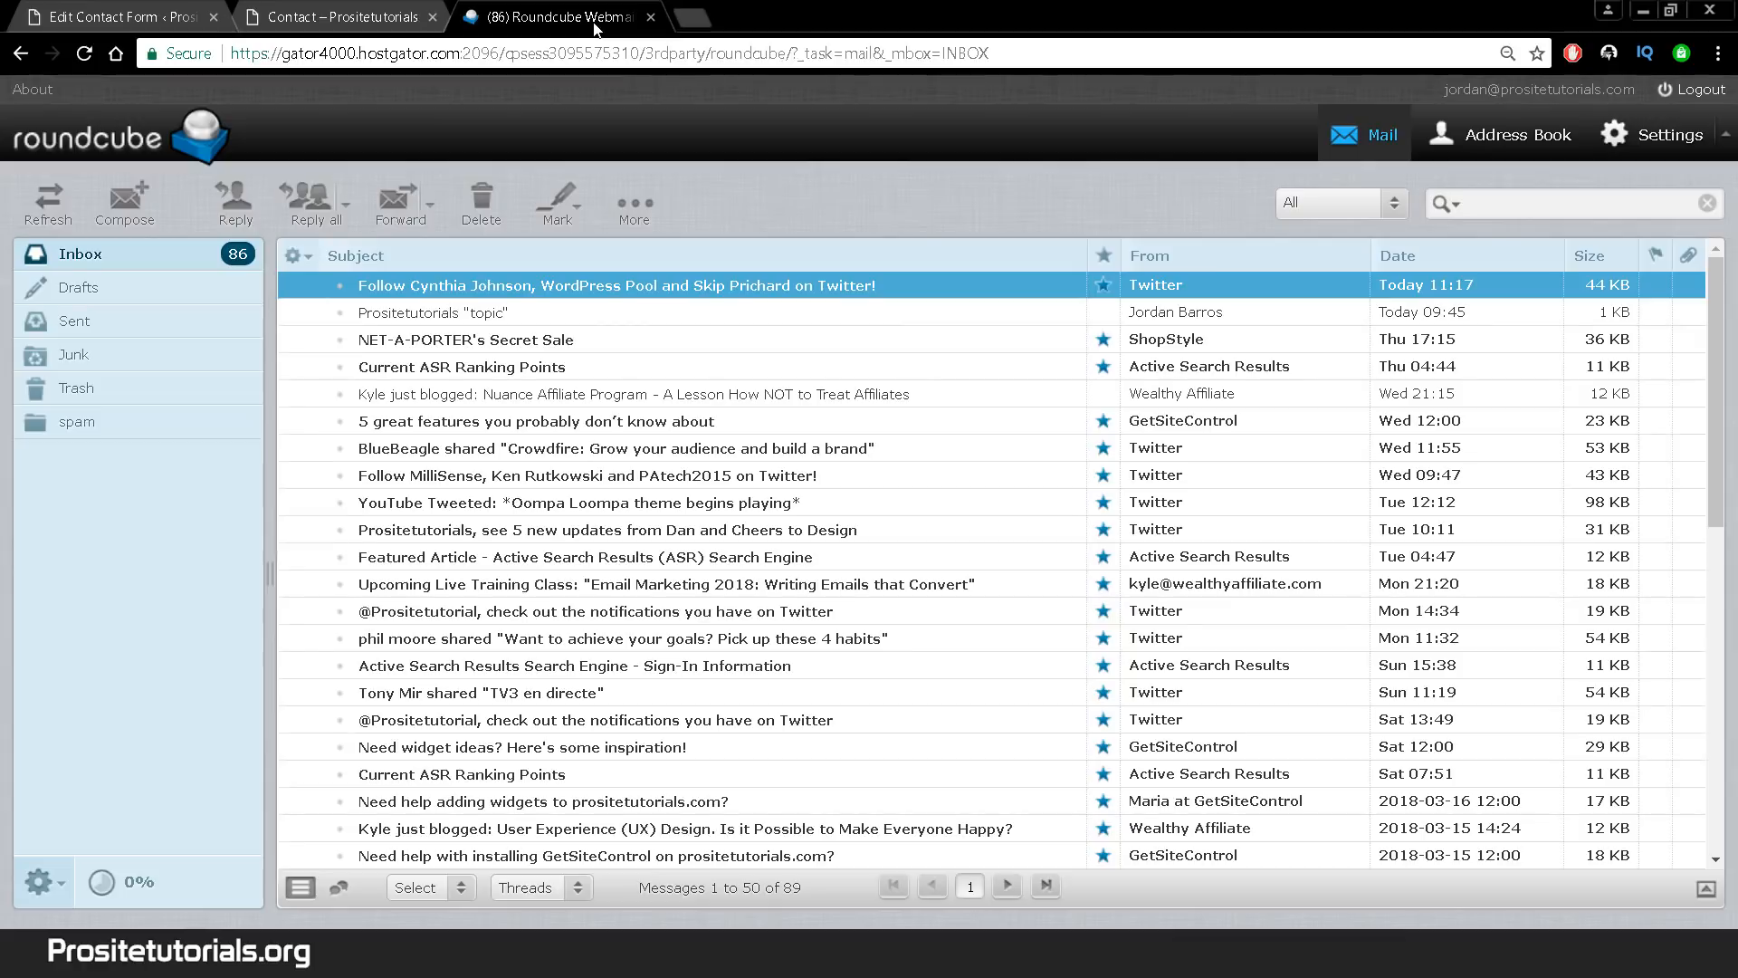
click(138, 248)
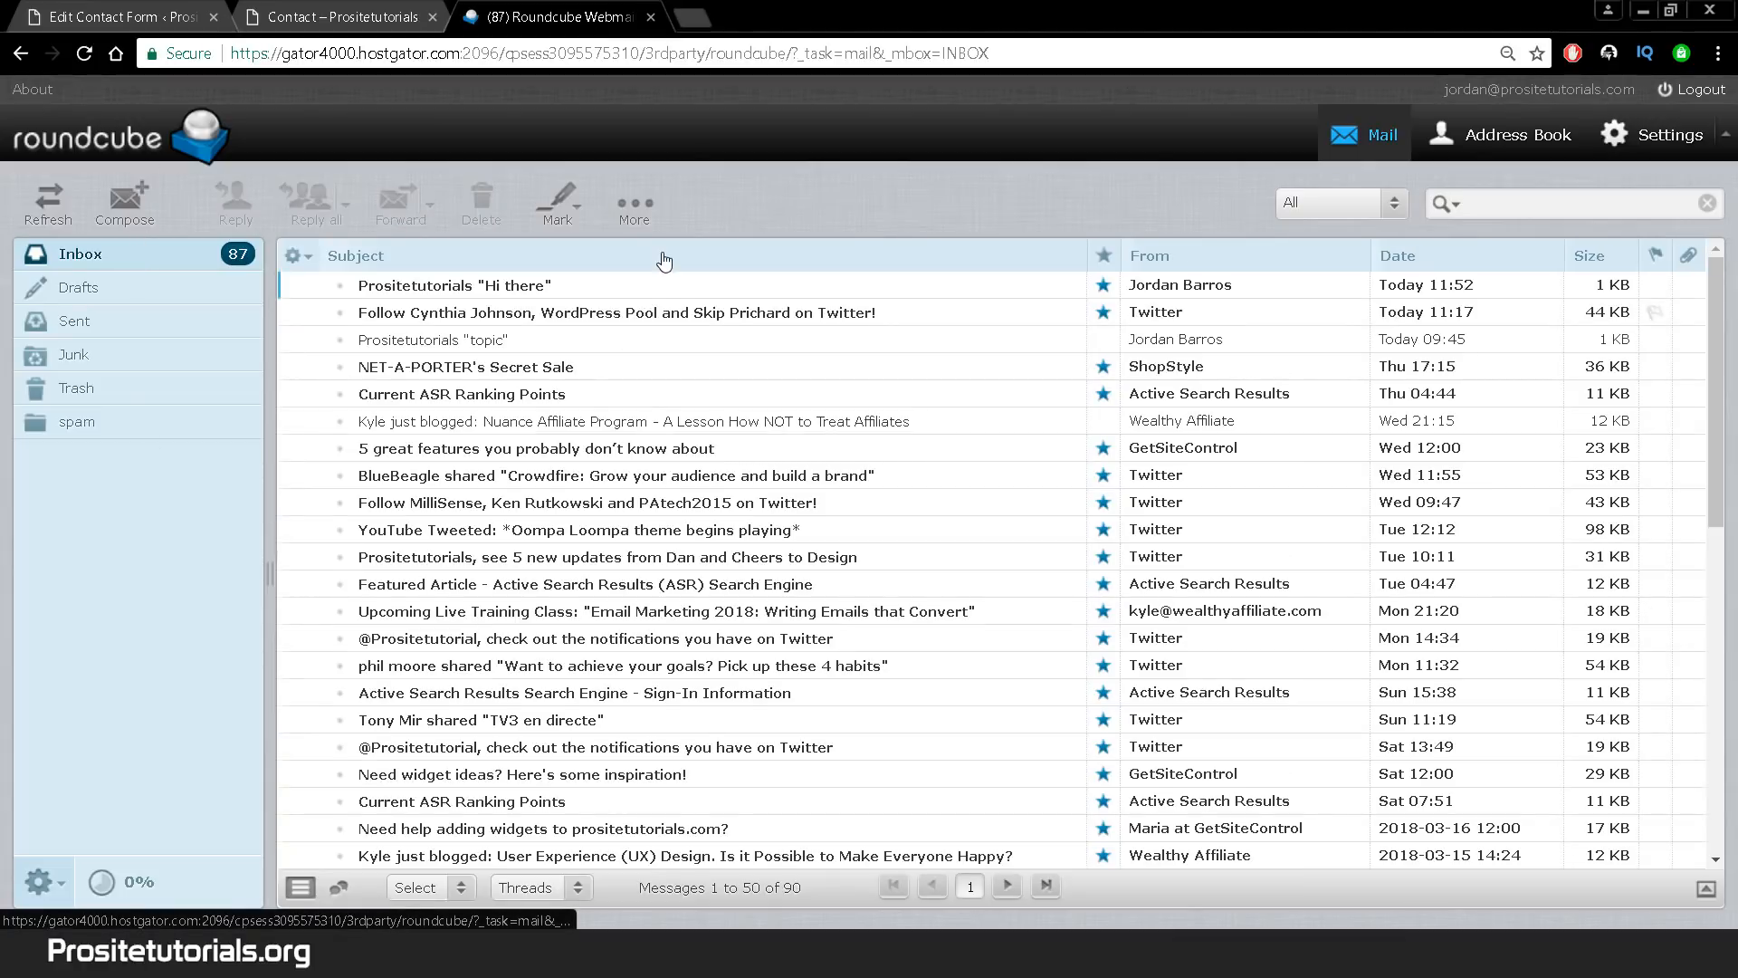
double_click(671, 288)
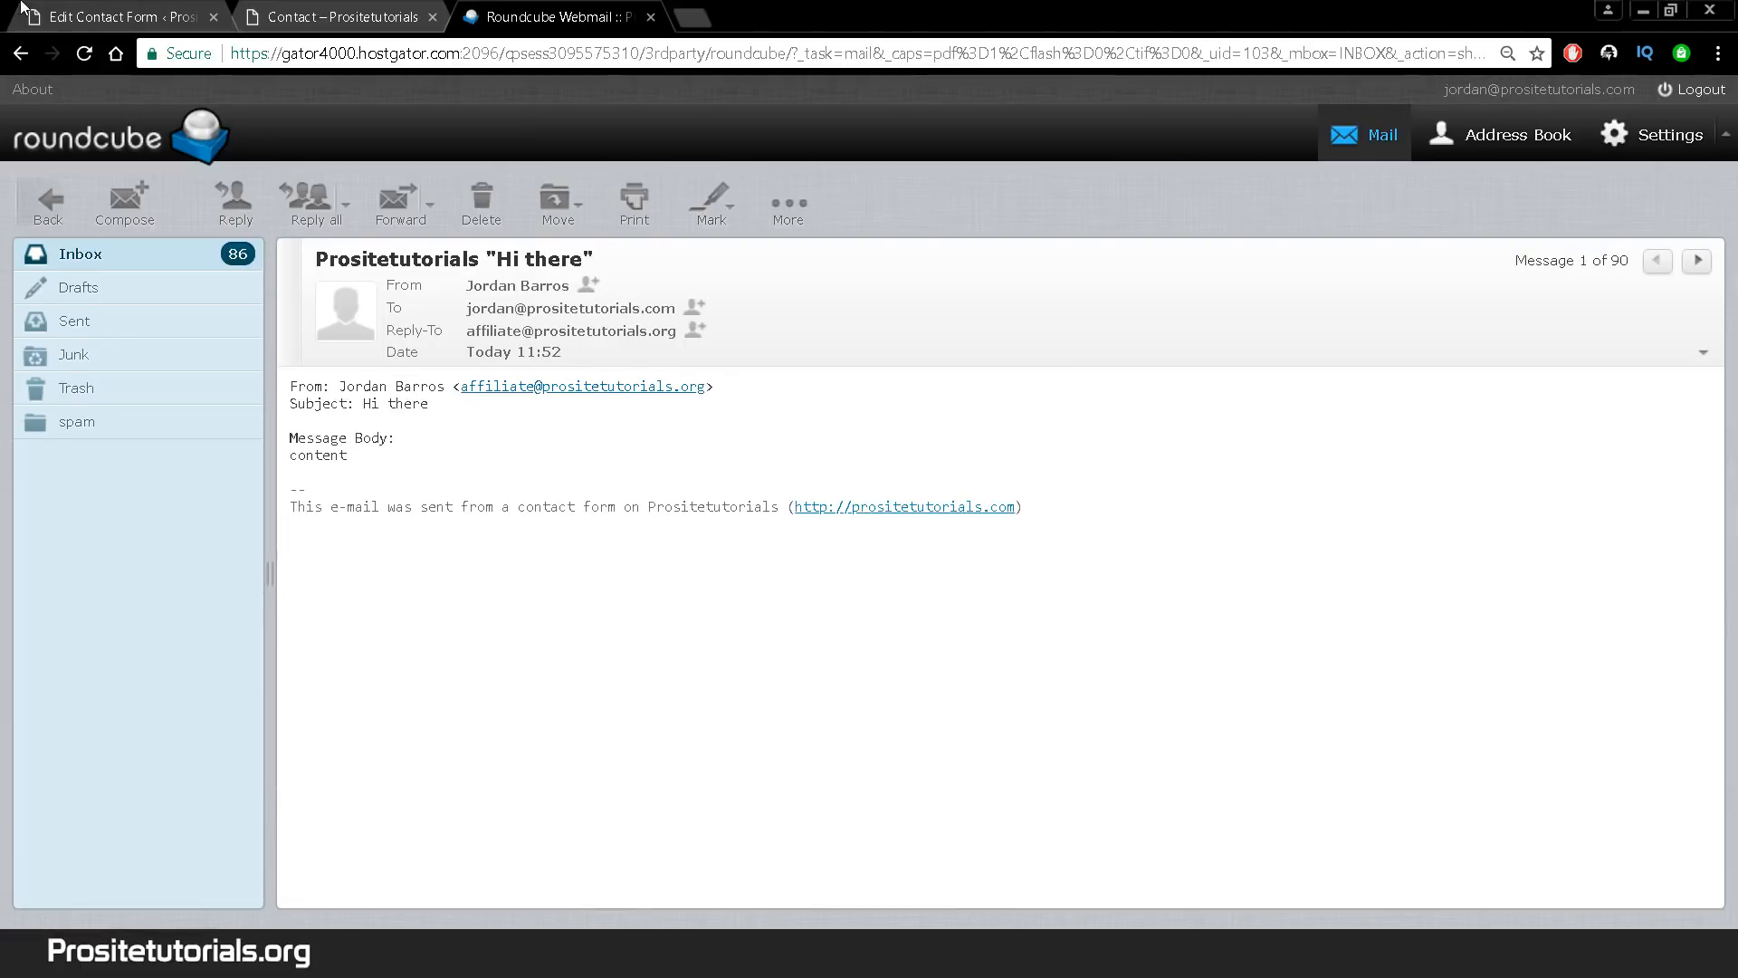
click(67, 12)
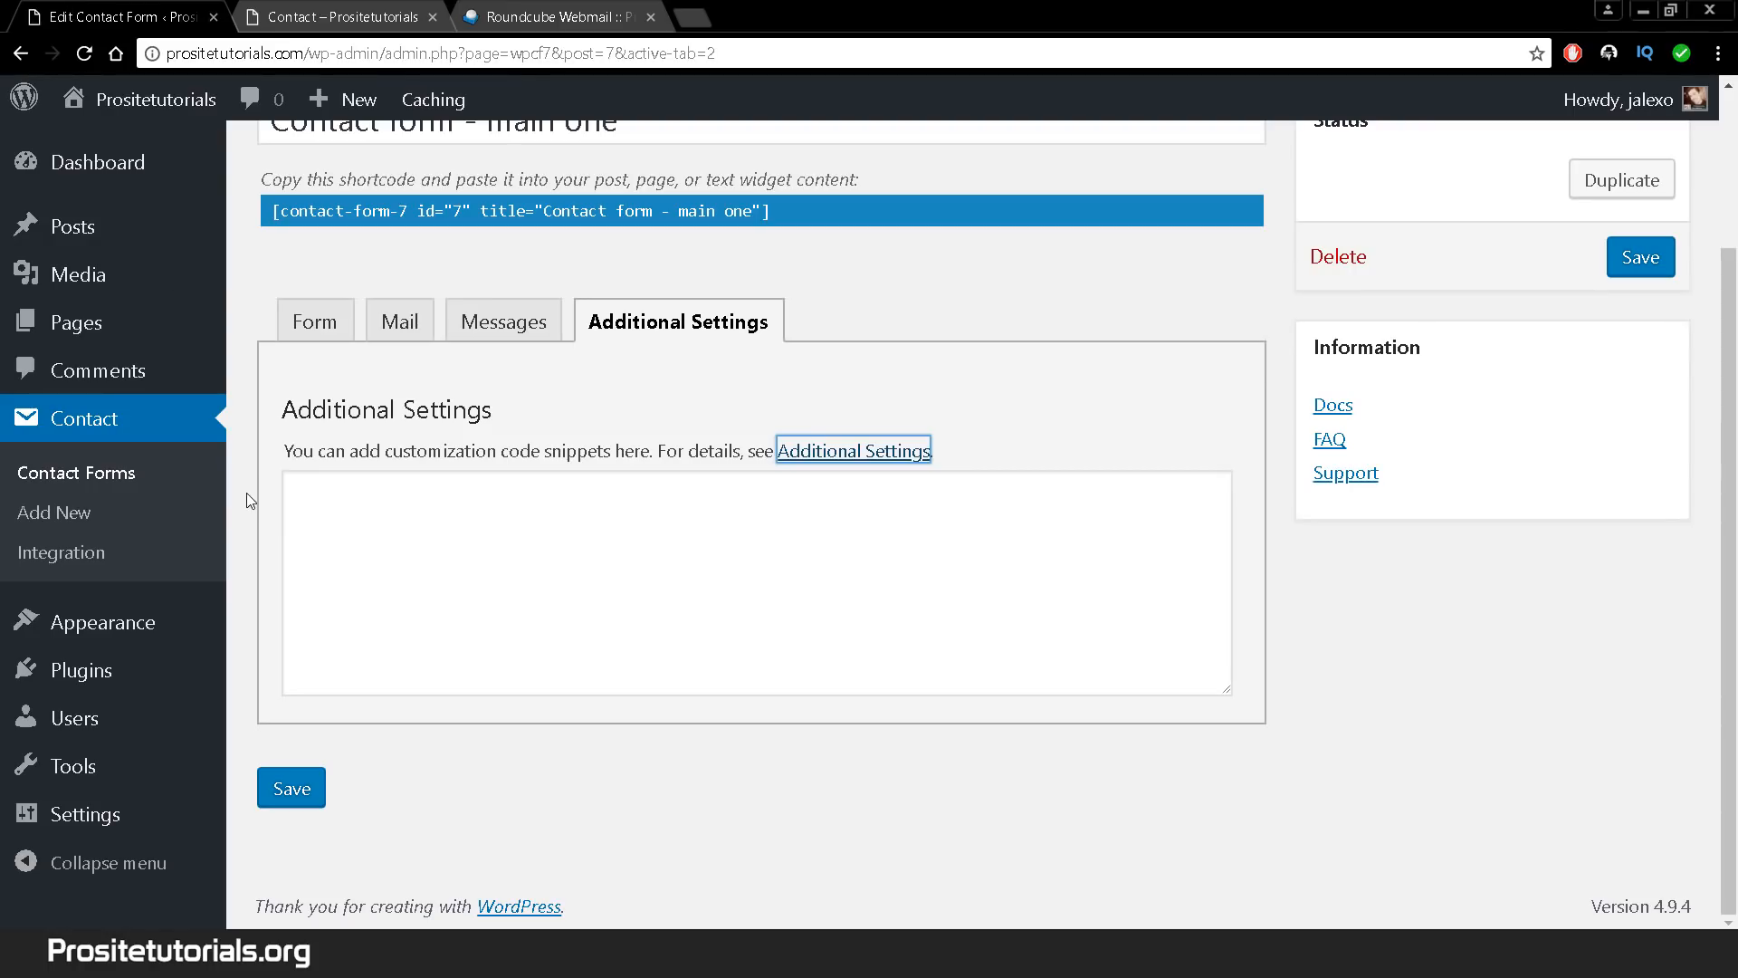